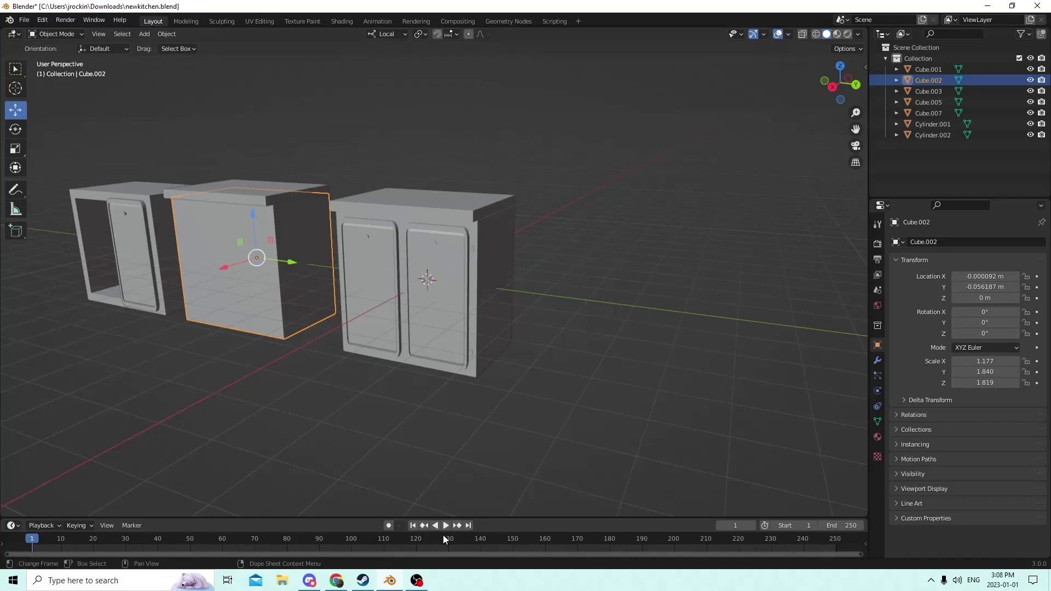
# Examine the three kitchen cabinets from the front, the sides and up close.
pyautogui.moveTo(327, 422); pyautogui.dragTo(389, 442, button='middle')
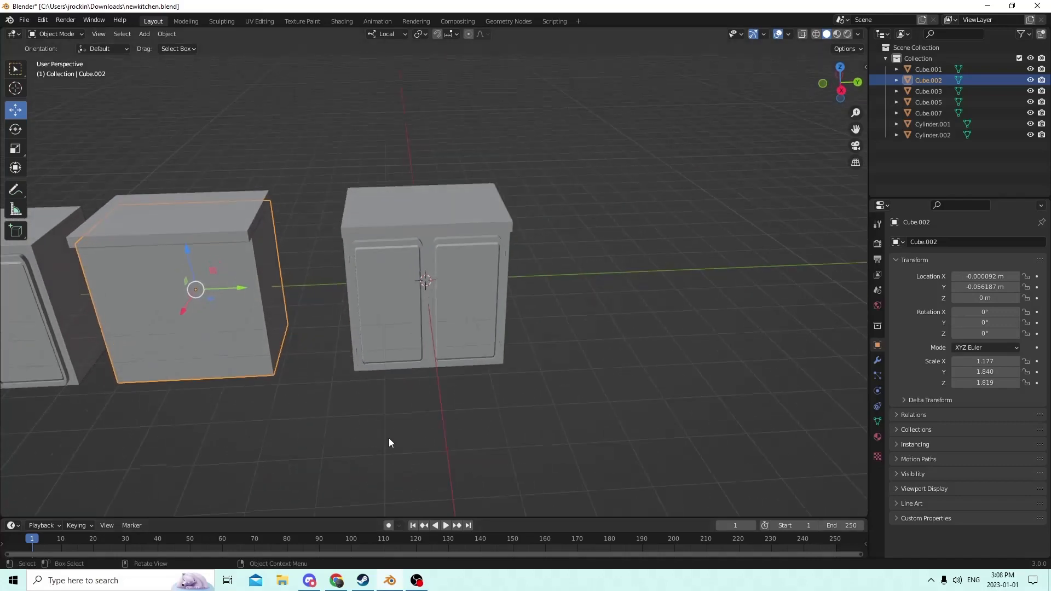
pyautogui.scroll(4, 372, 407)
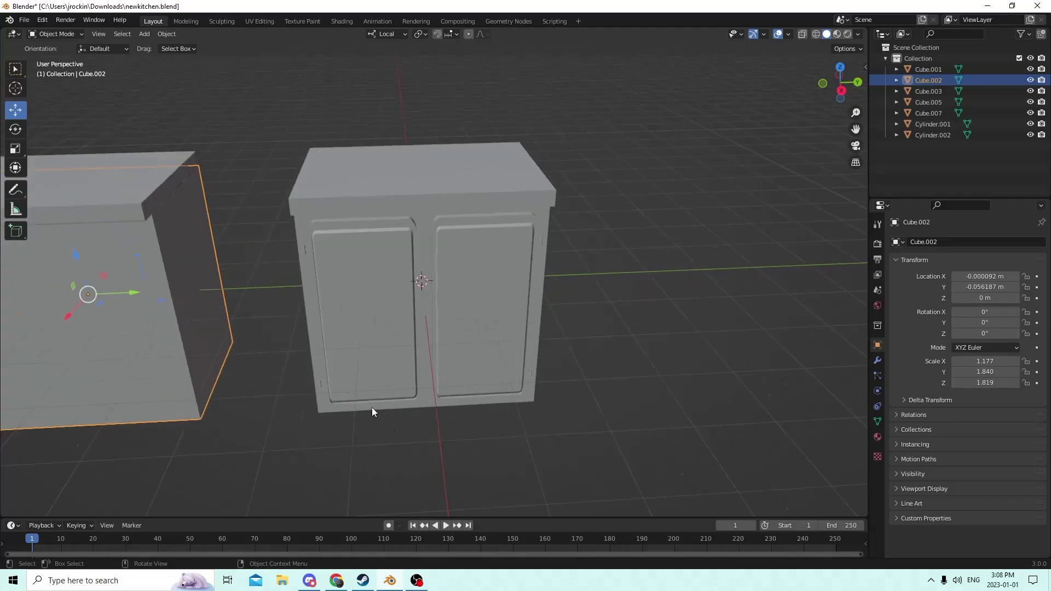
pyautogui.moveTo(369, 410); pyautogui.dragTo(415, 399, button='middle')
pyautogui.scroll(6, 426, 383)
pyautogui.scroll(-6, 469, 398)
pyautogui.scroll(6, 474, 406)
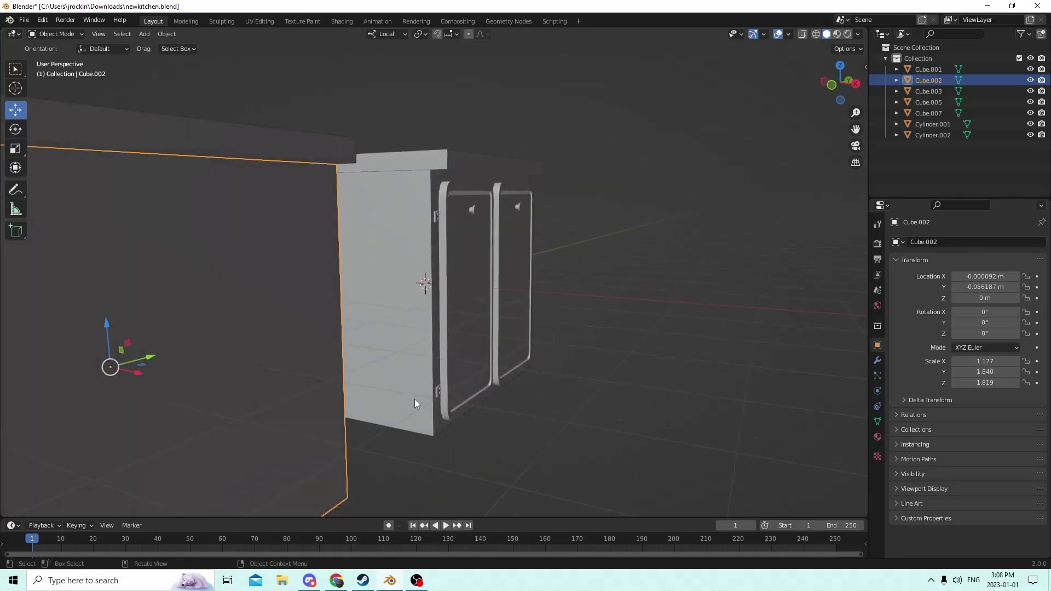
pyautogui.scroll(-4, 415, 399)
pyautogui.moveTo(532, 381); pyautogui.dragTo(549, 350, button='middle')
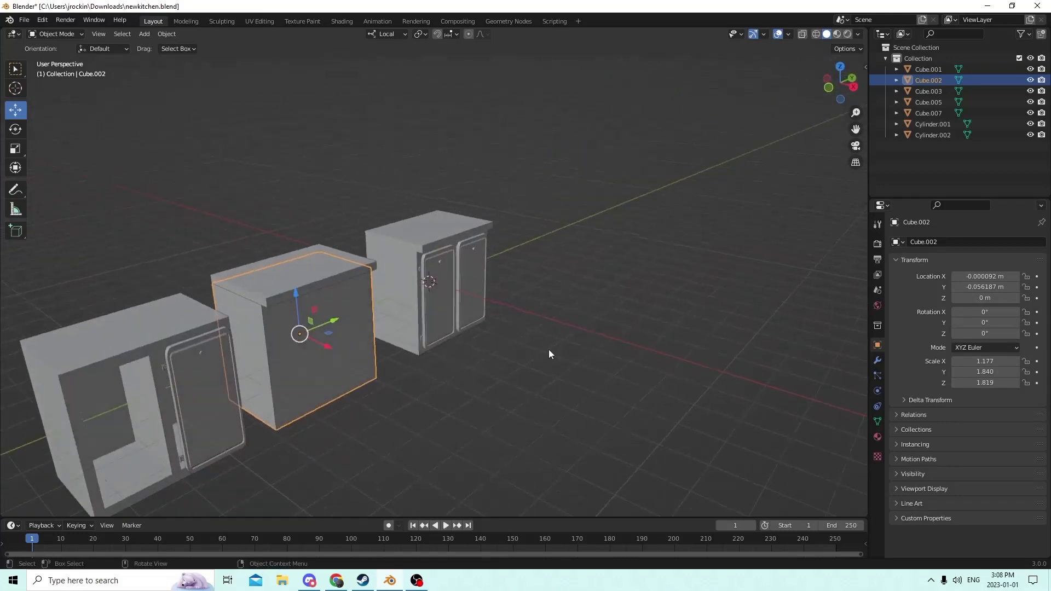
pyautogui.moveTo(856, 129); pyautogui.dragTo(1049, 96)
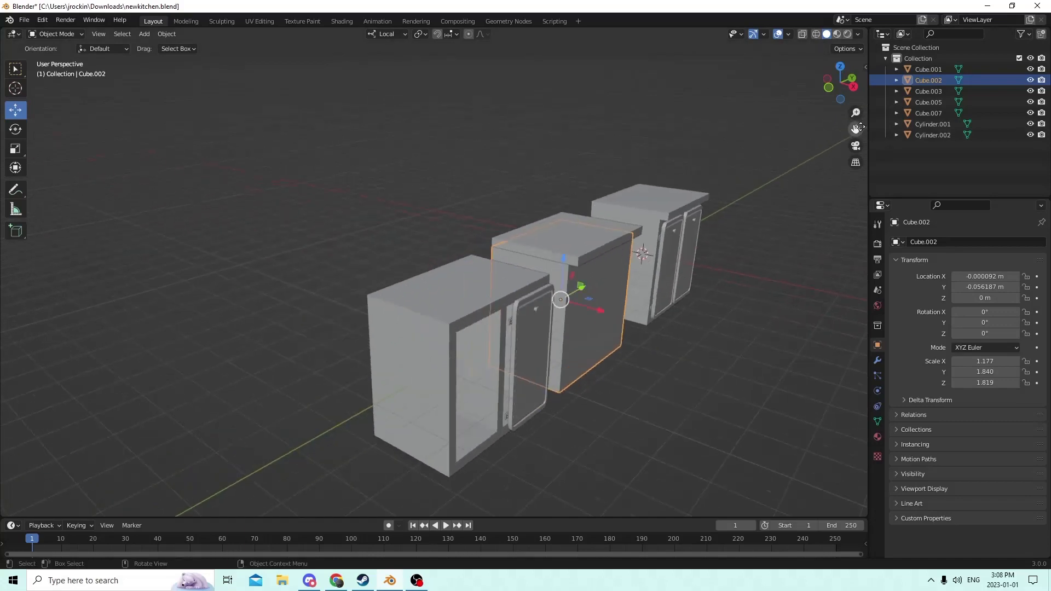
pyautogui.moveTo(688, 236); pyautogui.dragTo(594, 270, button='middle')
pyautogui.scroll(3, 643, 242)
pyautogui.scroll(-3, 625, 248)
pyautogui.scroll(3, 623, 242)
pyautogui.scroll(-2, 623, 242)
pyautogui.scroll(-2, 594, 270)
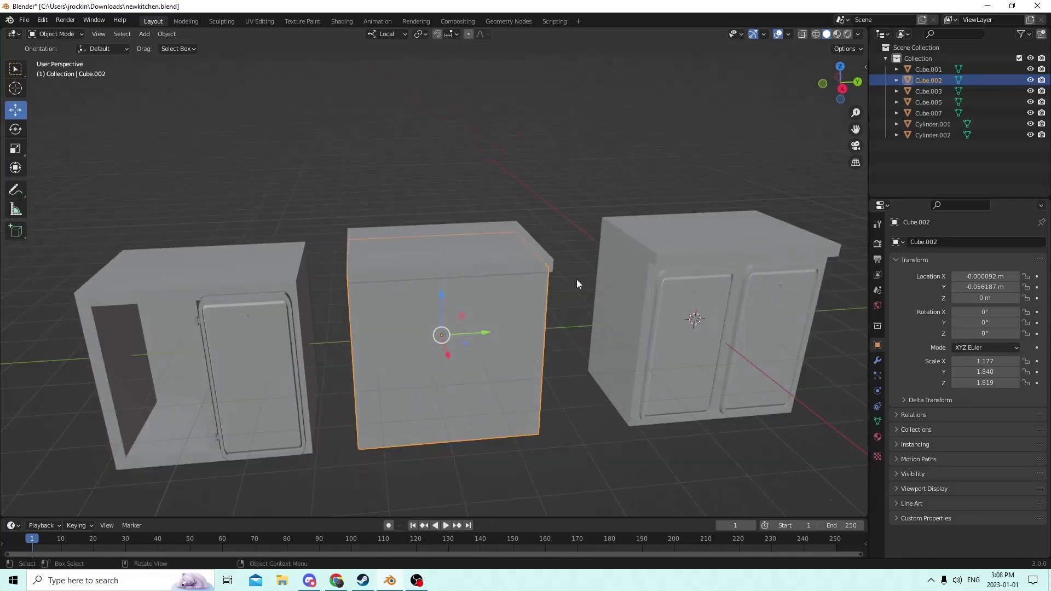
pyautogui.scroll(2, 552, 313)
pyautogui.moveTo(552, 313); pyautogui.dragTo(472, 284, button='middle')
pyautogui.scroll(-2, 624, 334)
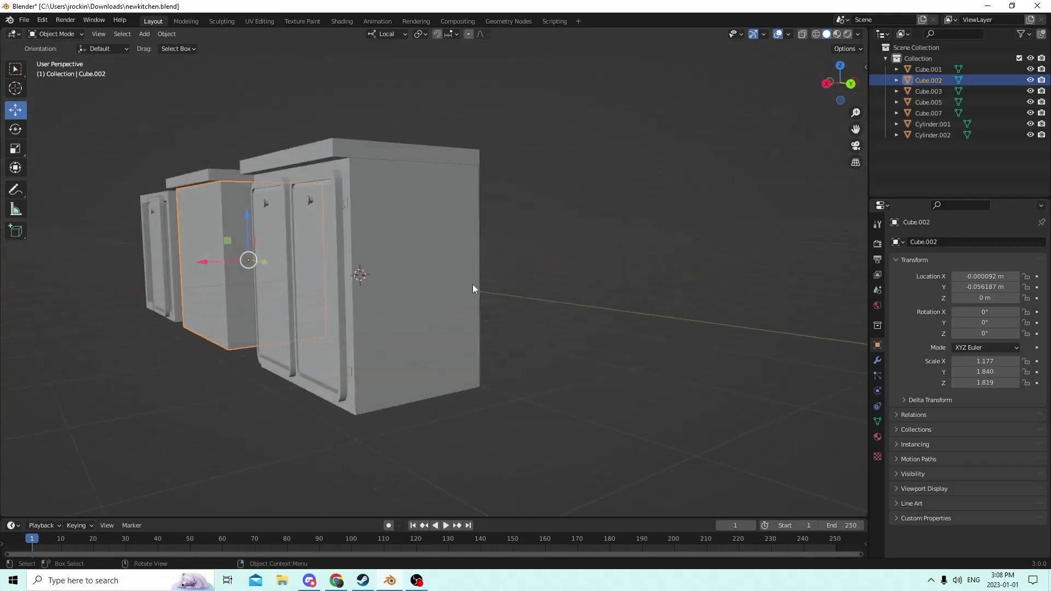
# Select the double-door cabinet, show the scene in Material Preview shading and display the cabinet's material settings.
pyautogui.click(349, 260)
pyautogui.moveTo(349, 259); pyautogui.dragTo(392, 275, button='middle')
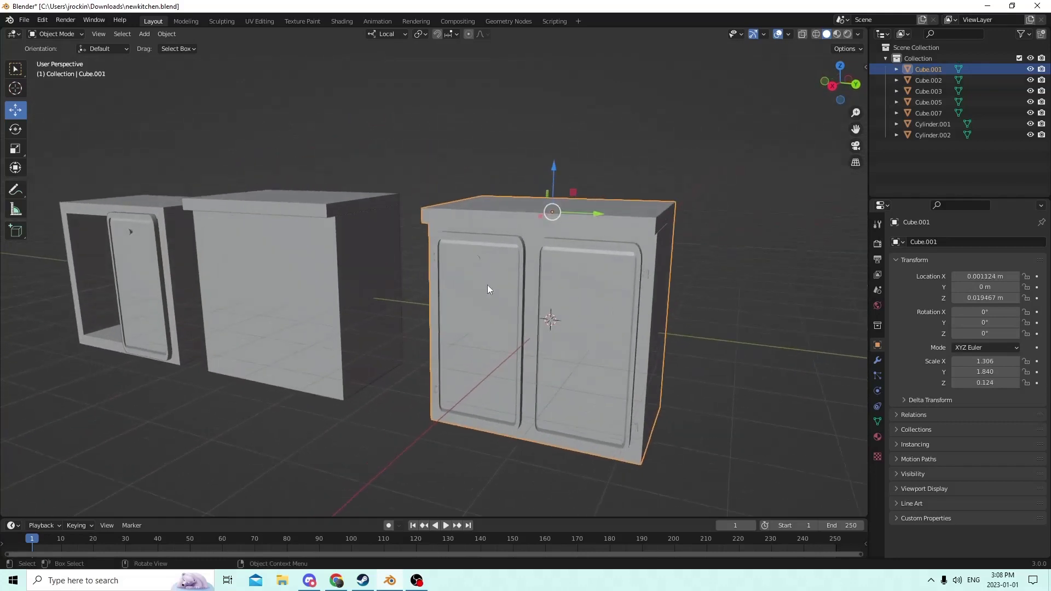
pyautogui.scroll(1, 504, 282)
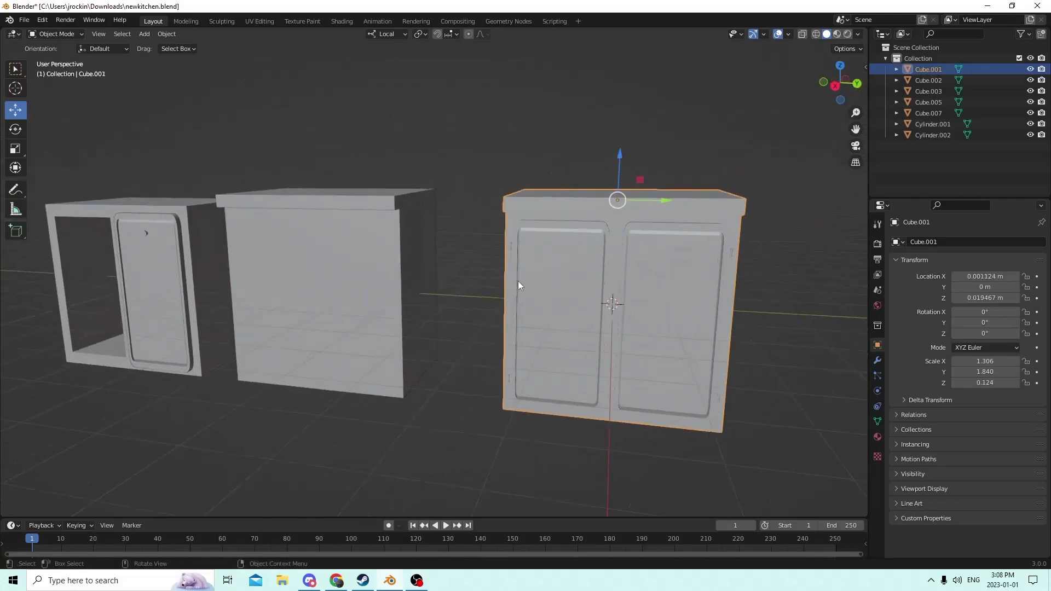
pyautogui.click(846, 35)
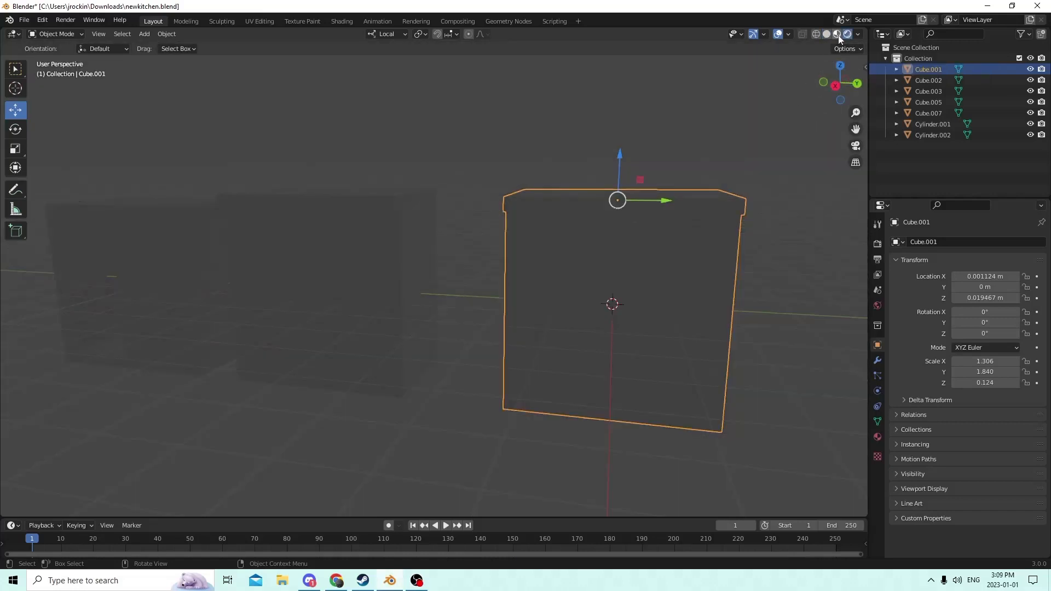
pyautogui.click(838, 35)
pyautogui.click(877, 437)
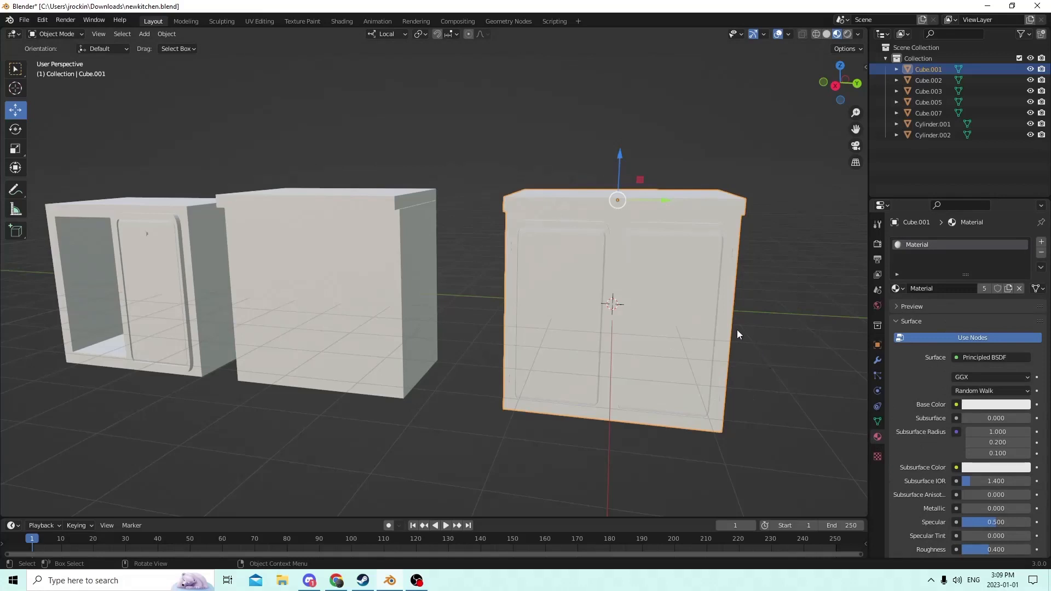
# In Edit Mode, set the material's base color to a darkened tan with hue 0.106 and saturation 0.717, and drop the full mesh selection.
pyautogui.press('Tab')
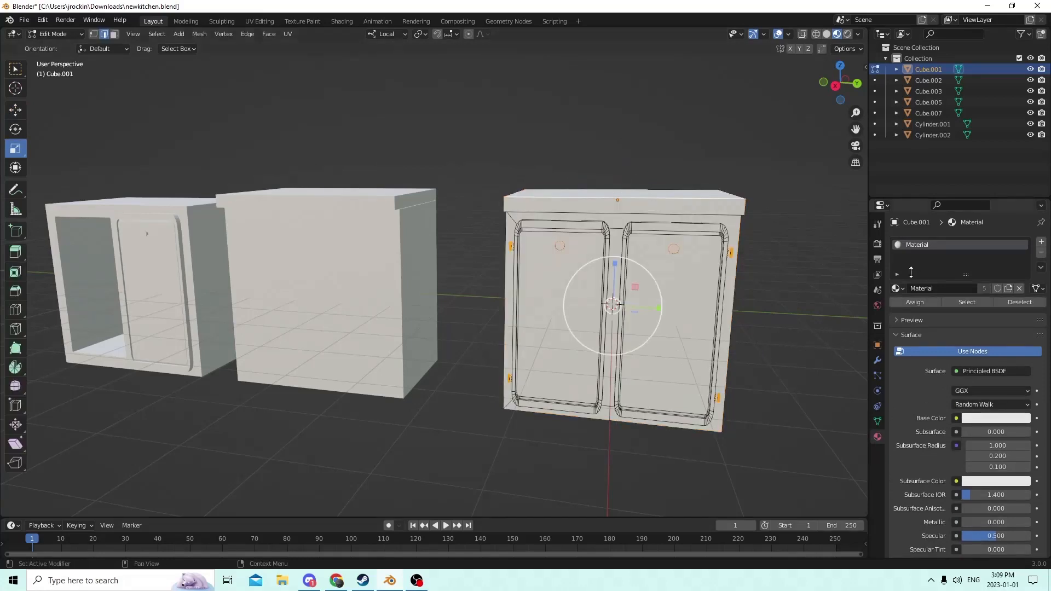
pyautogui.click(968, 418)
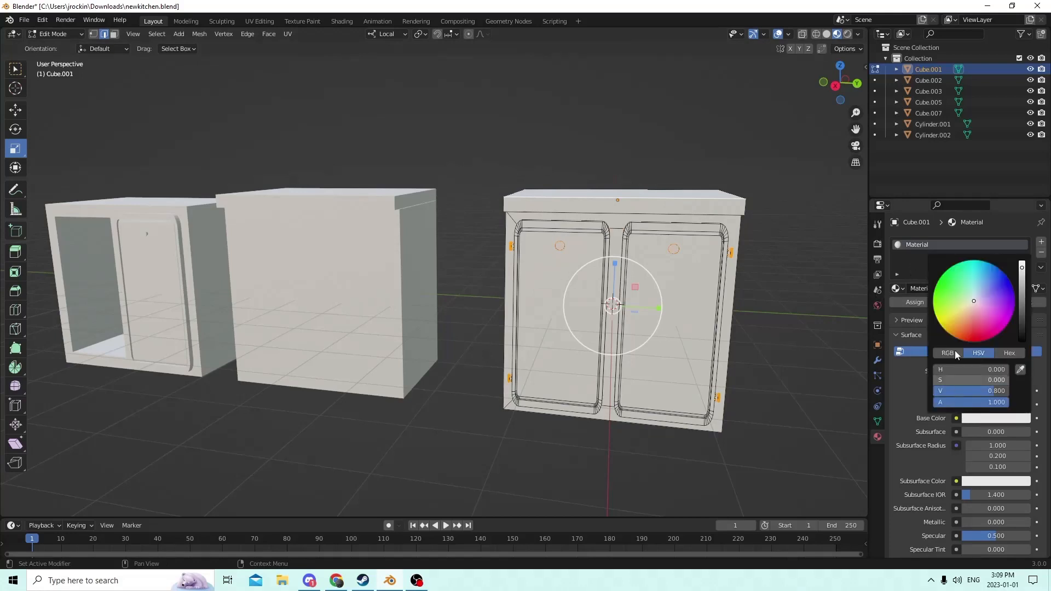
pyautogui.moveTo(974, 303); pyautogui.dragTo(962, 314)
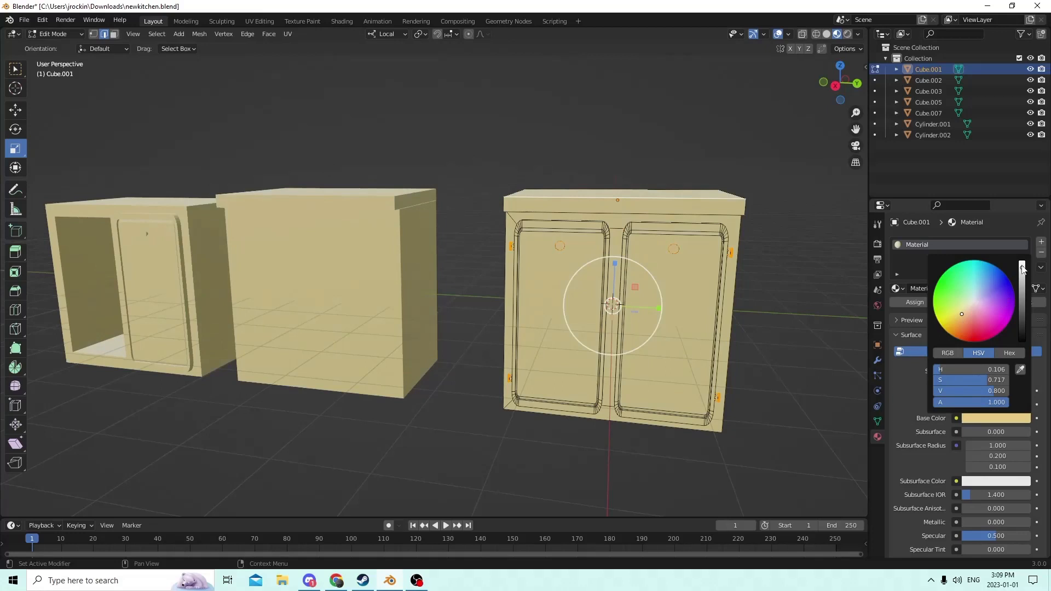
pyautogui.moveTo(1022, 268); pyautogui.dragTo(1022, 293)
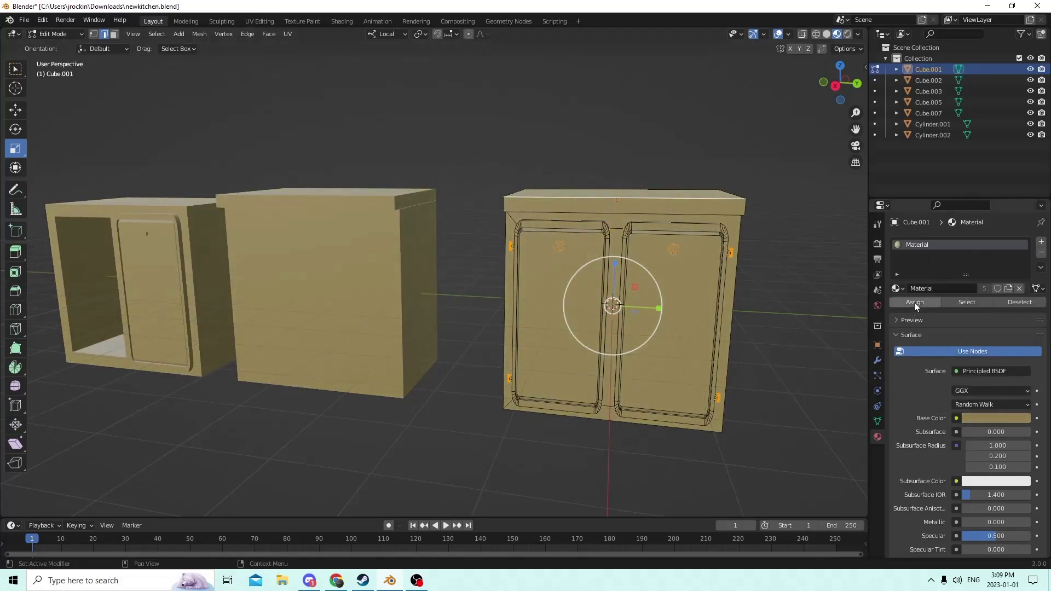
pyautogui.click(768, 323)
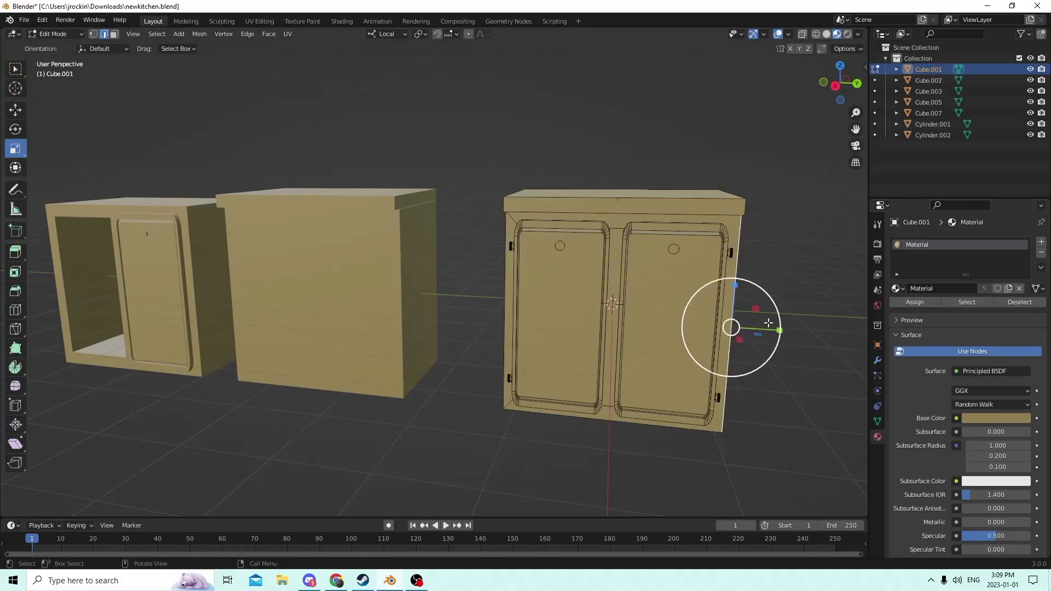
# Inspect the double-door cabinet's doors, knobs and hinges up close in the new color.
pyautogui.scroll(4, 770, 324)
pyautogui.scroll(-4, 769, 324)
pyautogui.moveTo(734, 331); pyautogui.dragTo(705, 329, button='middle')
pyautogui.moveTo(857, 131); pyautogui.dragTo(718, 133)
pyautogui.scroll(2, 680, 222)
pyautogui.moveTo(680, 223); pyautogui.dragTo(646, 239, button='middle')
pyautogui.scroll(3, 683, 230)
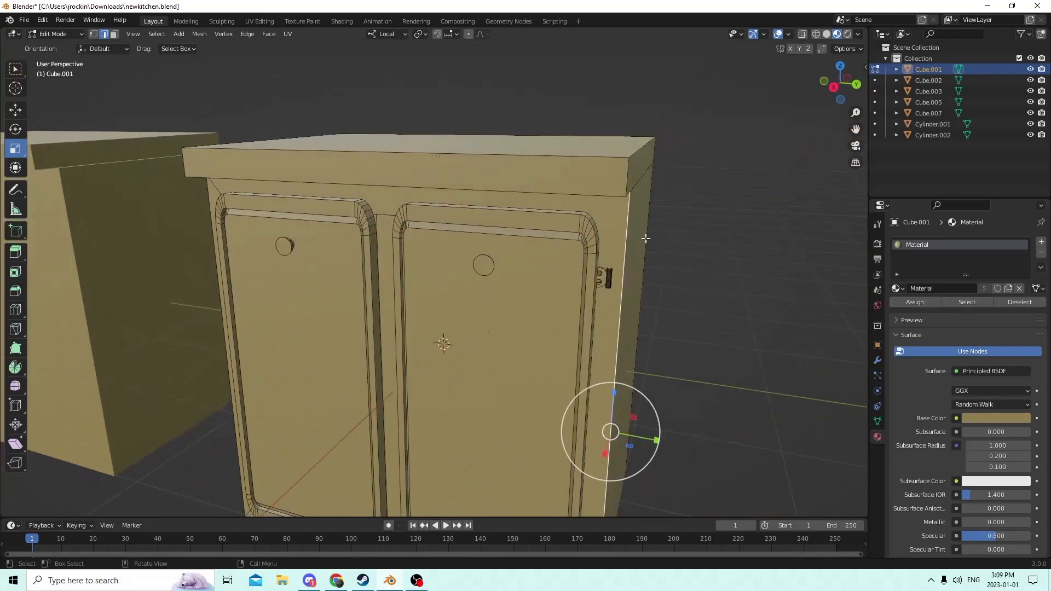
pyautogui.scroll(3, 648, 238)
pyautogui.scroll(-5, 645, 237)
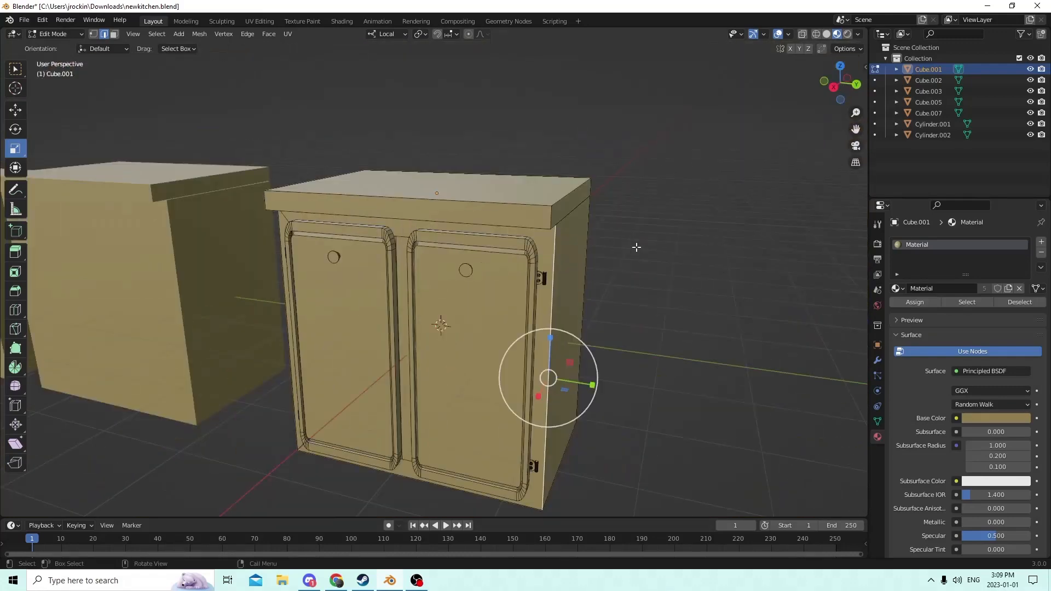
pyautogui.moveTo(643, 263); pyautogui.dragTo(688, 272, button='middle')
pyautogui.scroll(4, 705, 257)
pyautogui.scroll(2, 672, 265)
pyautogui.scroll(-5, 676, 265)
pyautogui.scroll(2, 707, 276)
pyautogui.scroll(3, 740, 278)
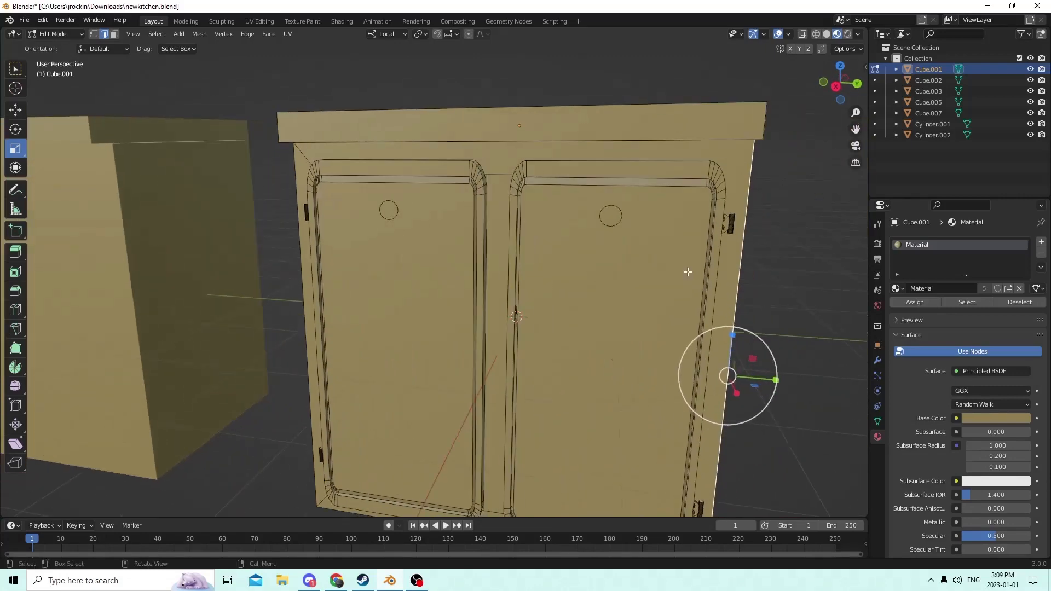
pyautogui.scroll(-3, 696, 272)
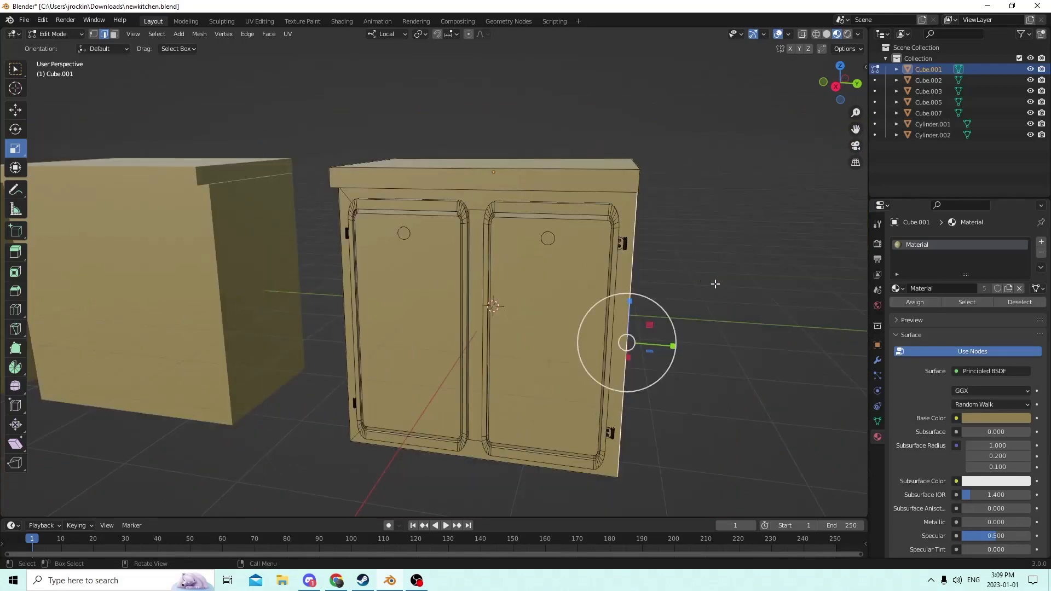
# Select the linked mesh parts of the upper and lower hinges on the cabinet's right door.
pyautogui.moveTo(585, 275); pyautogui.dragTo(548, 264, button='middle')
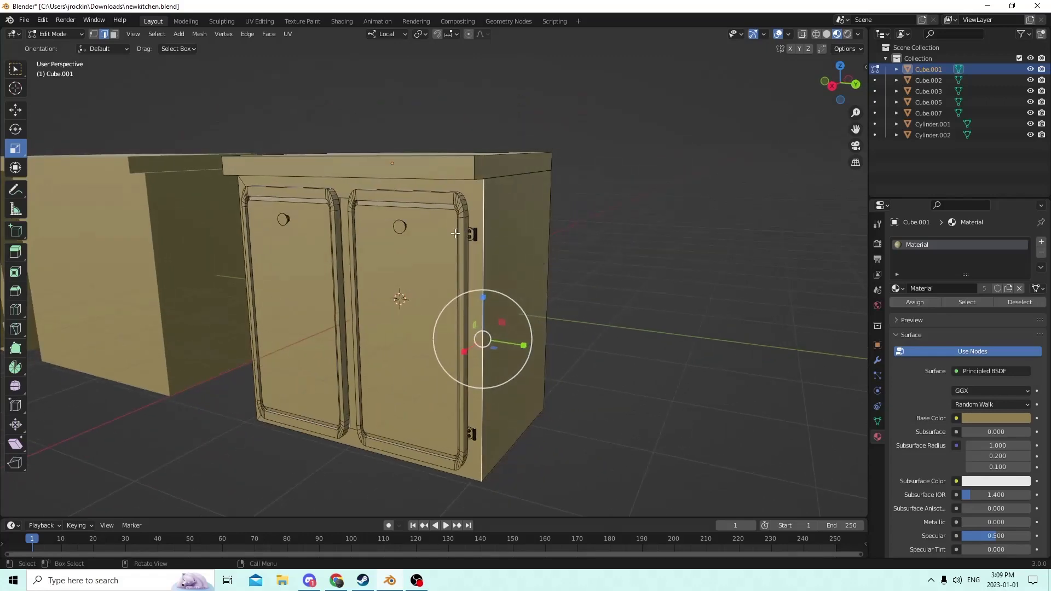
pyautogui.press('l')
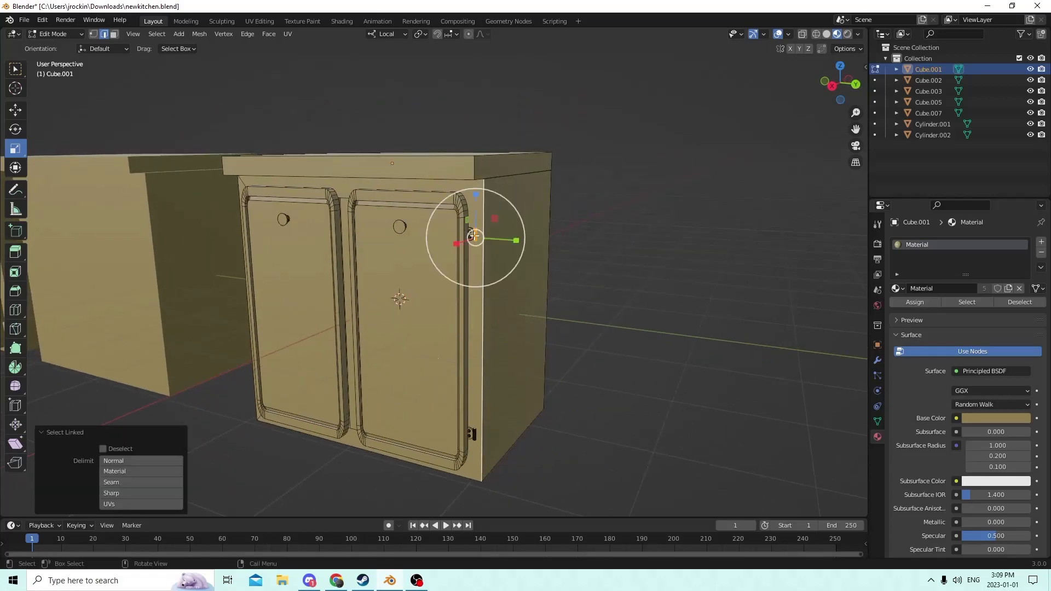
pyautogui.press('l')
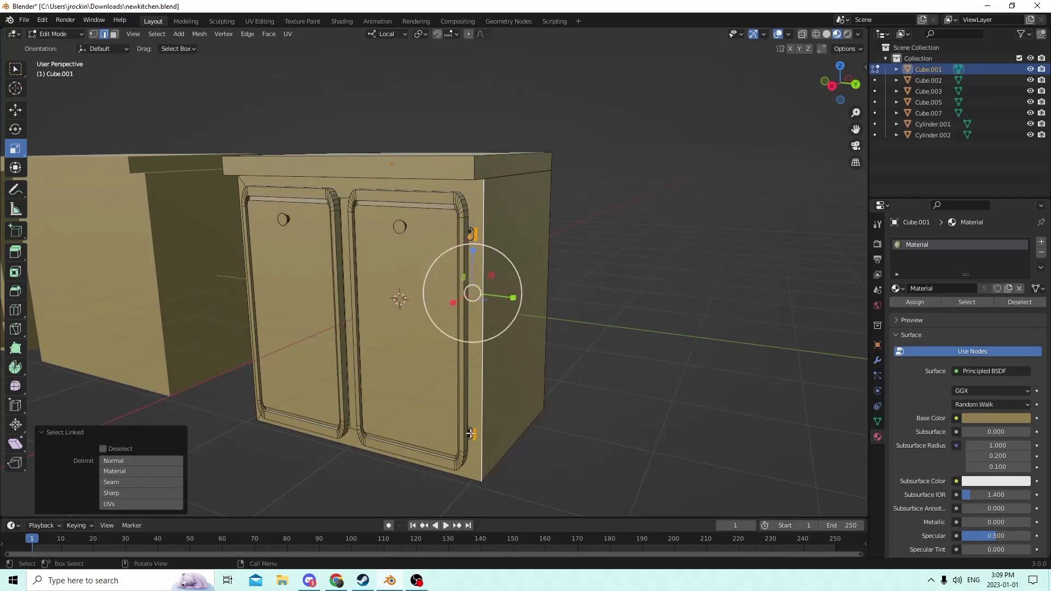
pyautogui.press('l')
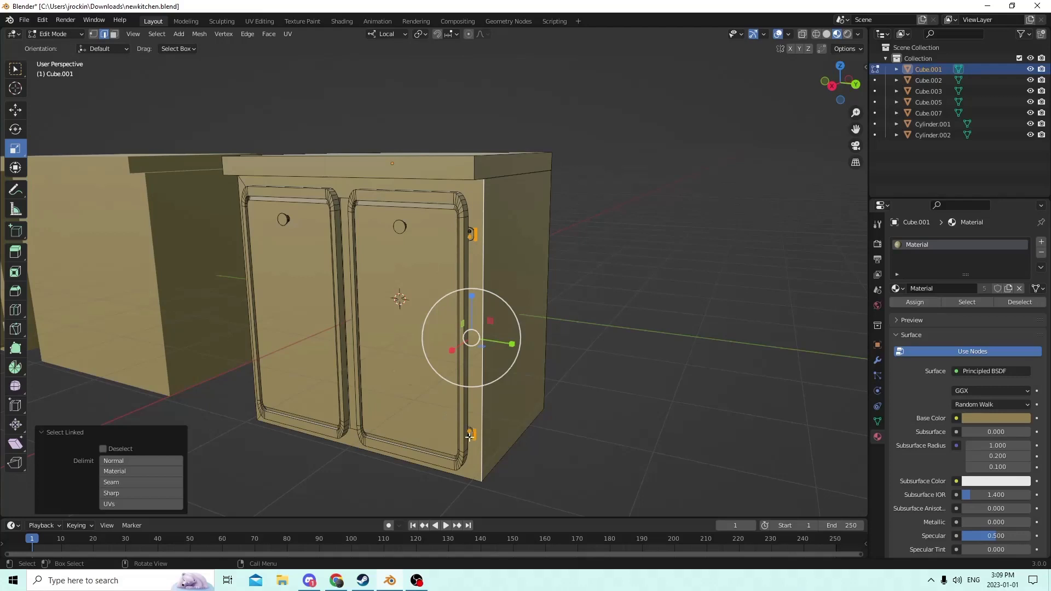
pyautogui.press('l')
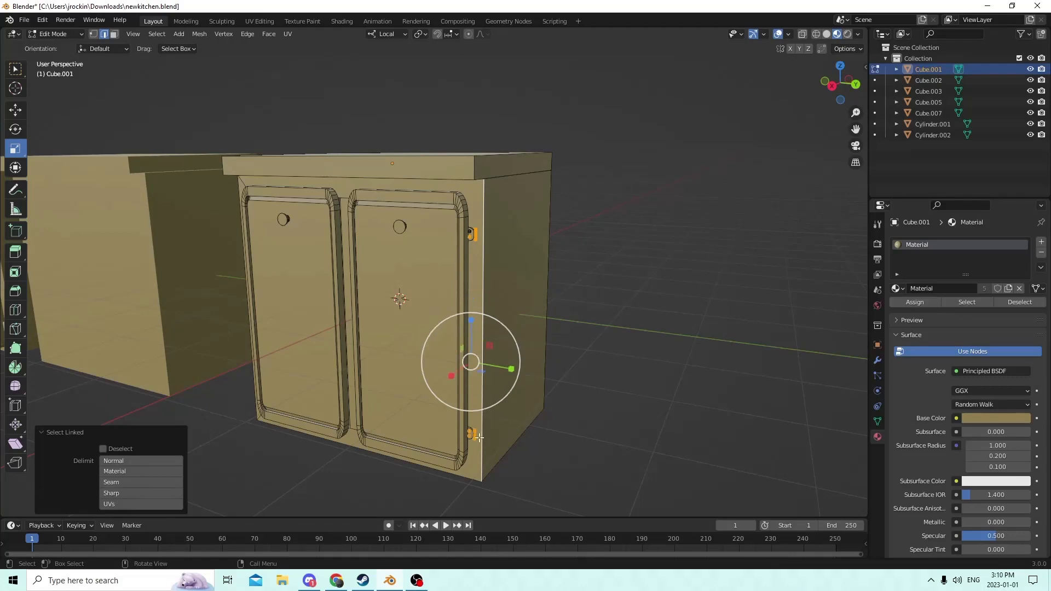
pyautogui.scroll(2, 472, 437)
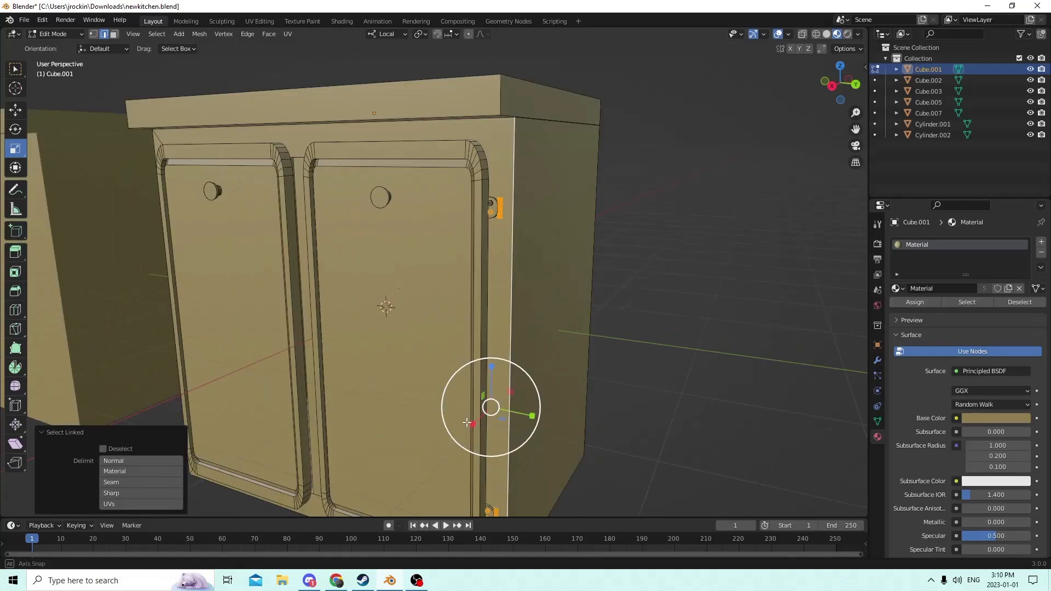
pyautogui.keyDown('shift'); pyautogui.moveTo(472, 437); pyautogui.dragTo(480, 384, button='middle'); pyautogui.keyUp('shift')
pyautogui.moveTo(470, 426); pyautogui.dragTo(469, 409, button='middle')
pyautogui.press('l')
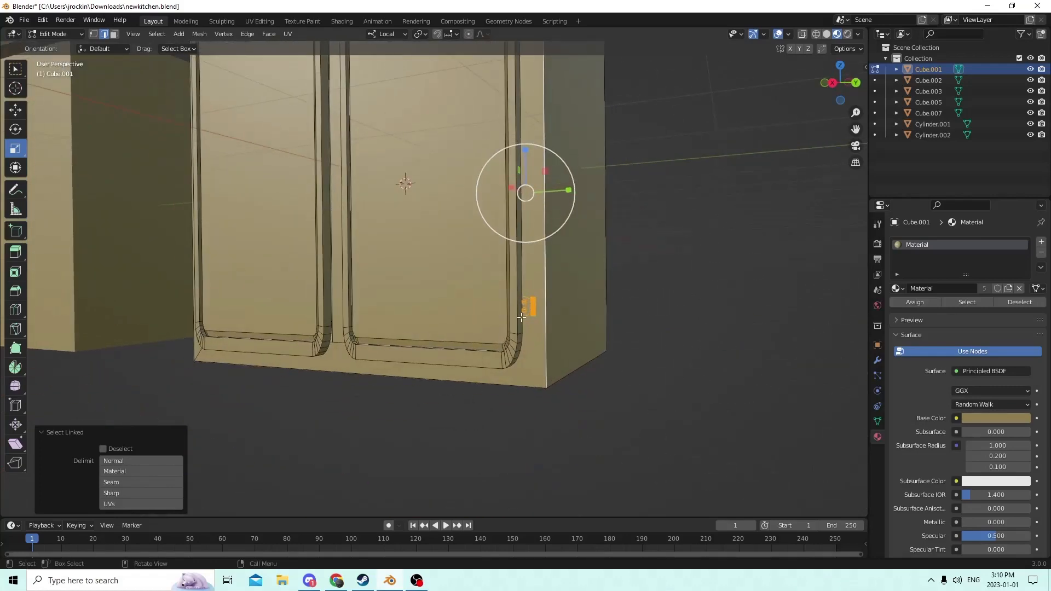
# Add the linked parts of the left door's lower hinge to the selection, undoing the accidental selection change.
pyautogui.keyDown('shift'); pyautogui.moveTo(351, 241); pyautogui.dragTo(548, 328, button='middle'); pyautogui.keyUp('shift')
pyautogui.press('l')
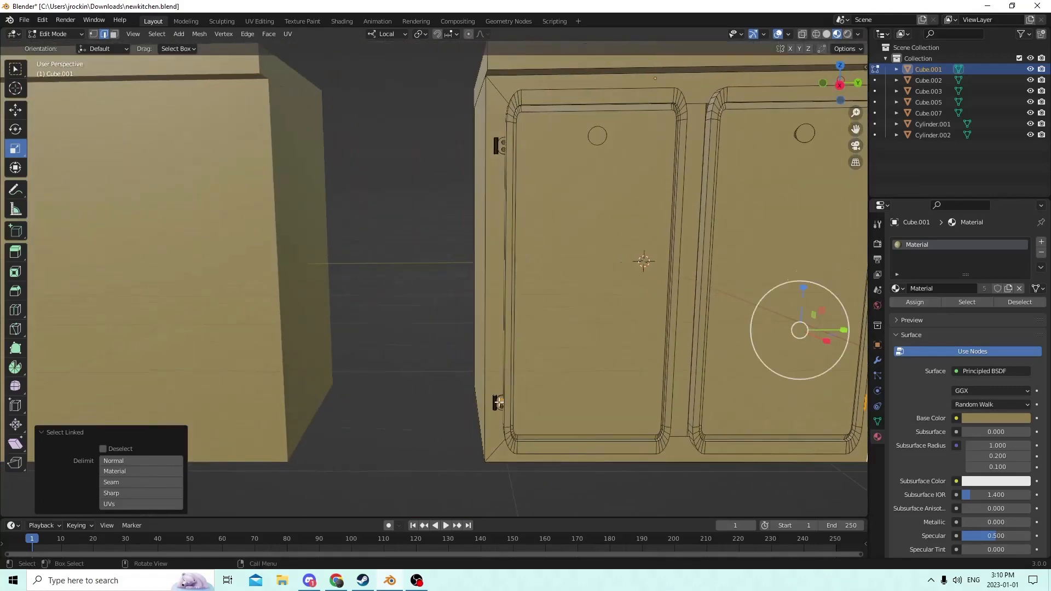
pyautogui.press('l')
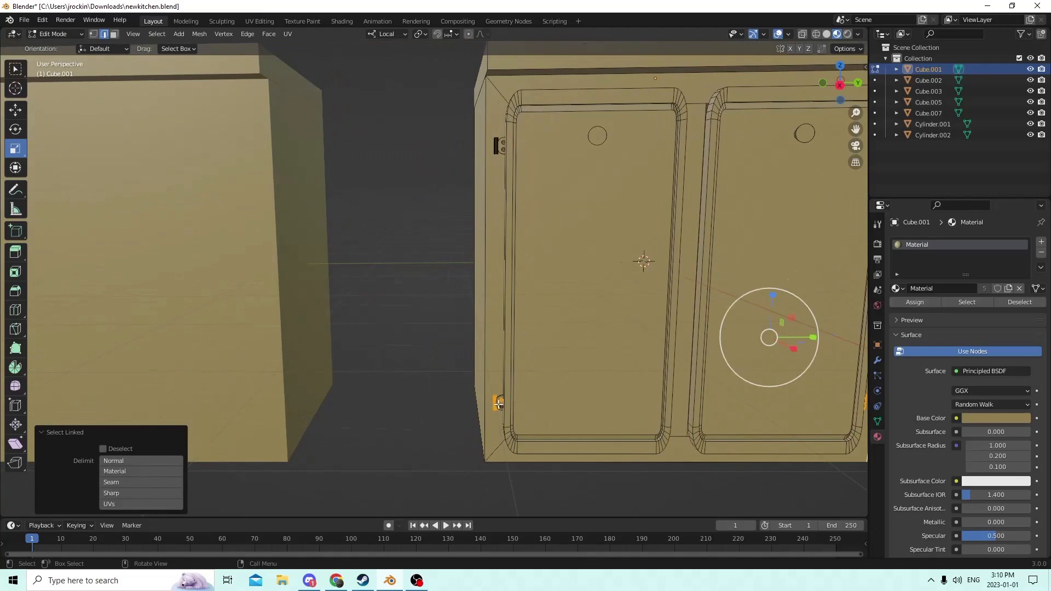
pyautogui.press('l')
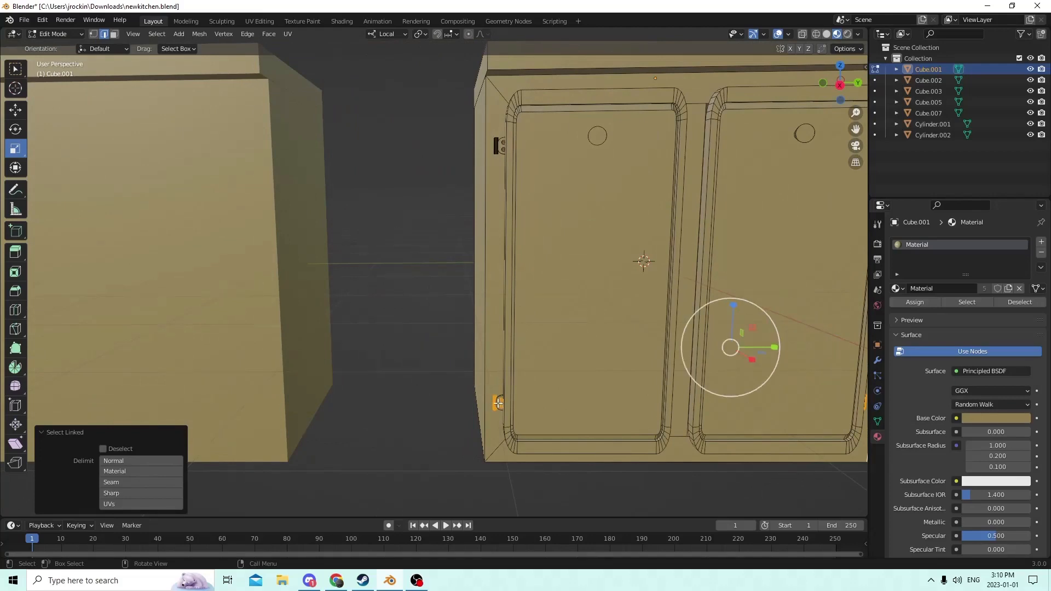
pyautogui.moveTo(491, 399); pyautogui.dragTo(499, 402, button='middle')
pyautogui.click(563, 421)
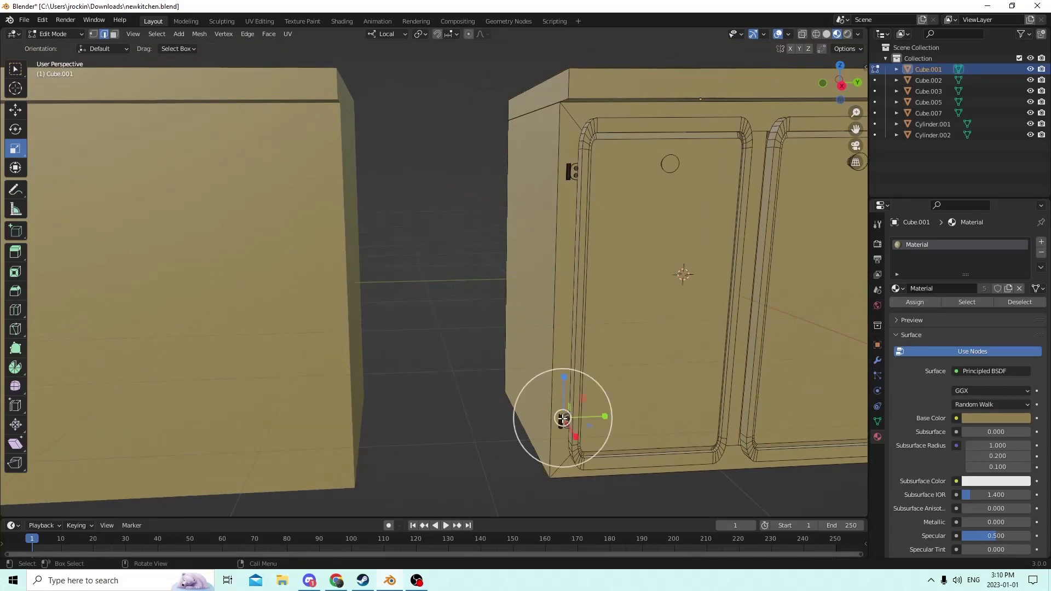
pyautogui.click(43, 20)
pyautogui.click(63, 32)
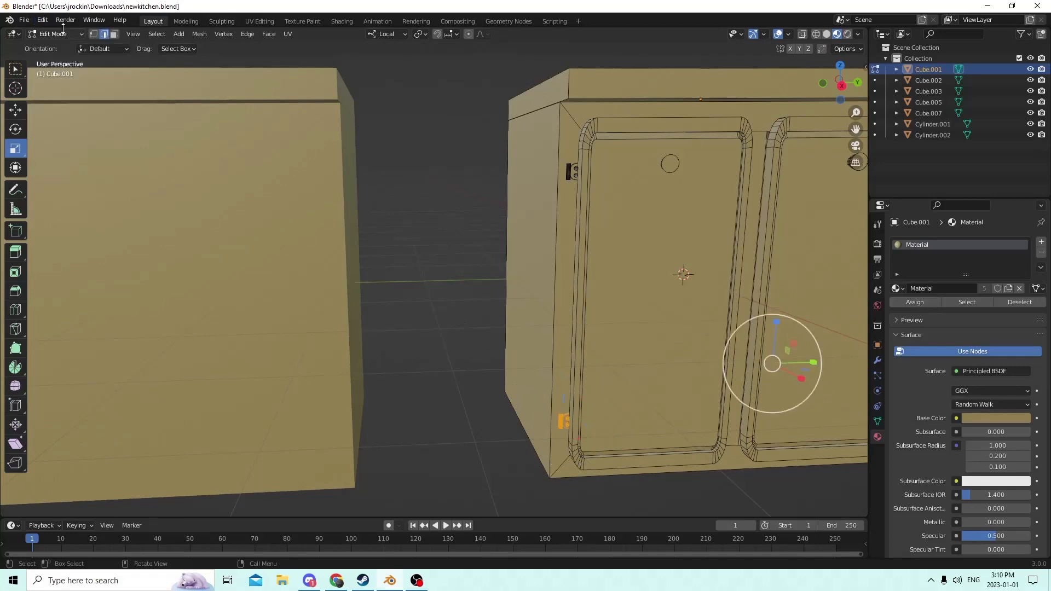
# Add the linked parts of the left door's upper hinge, including its plate, screw and pin, to the selection.
pyautogui.moveTo(323, 204)
pyautogui.mouseDown(button='middle')
pyautogui.moveTo(306, 203)
pyautogui.moveTo(319, 206)
pyautogui.mouseUp(button='middle')
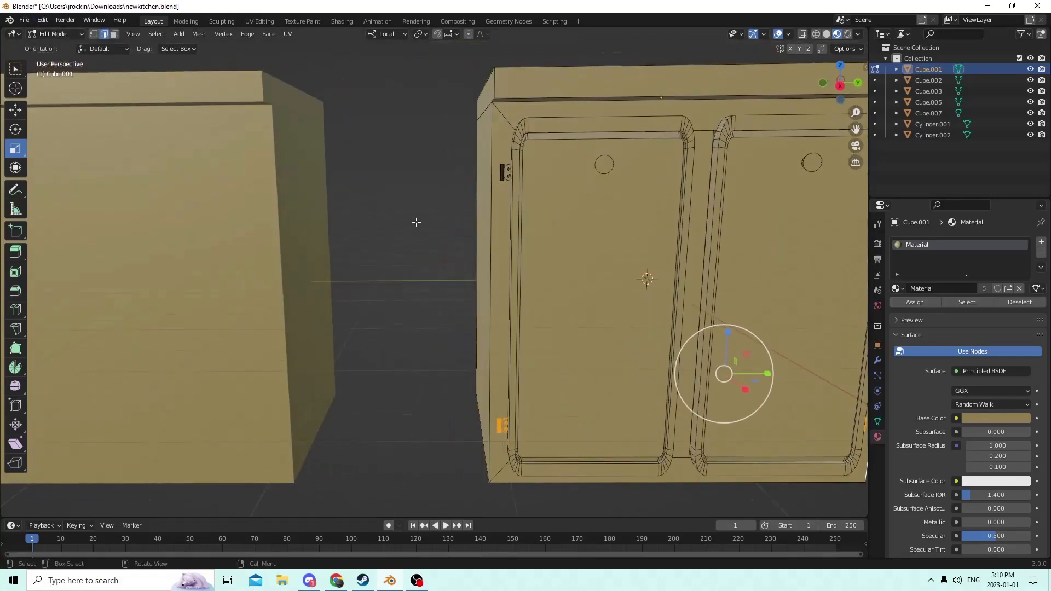
pyautogui.moveTo(417, 222); pyautogui.dragTo(433, 246, button='middle')
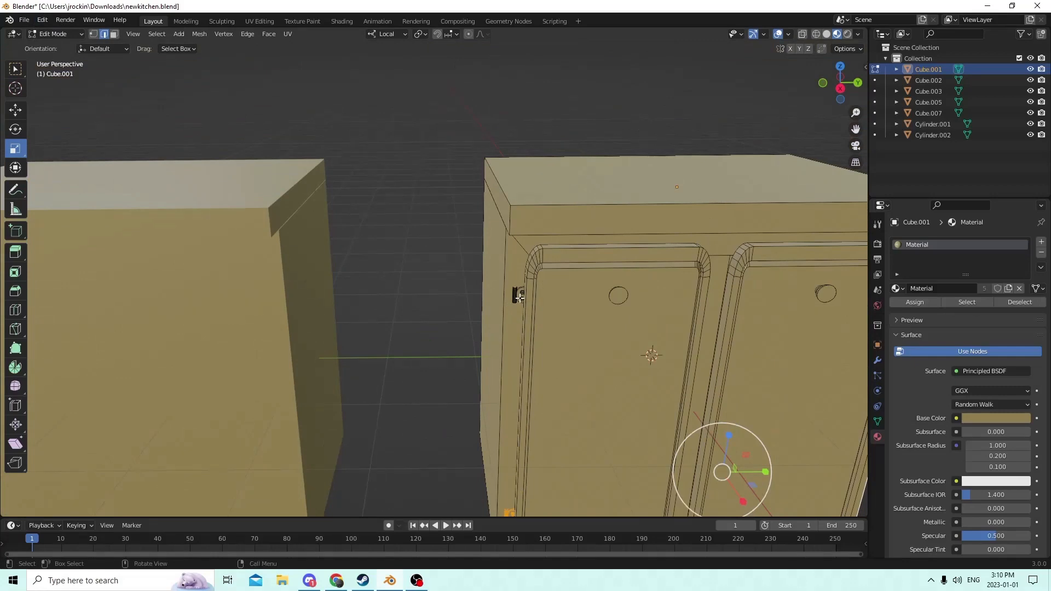
pyautogui.scroll(5, 522, 298)
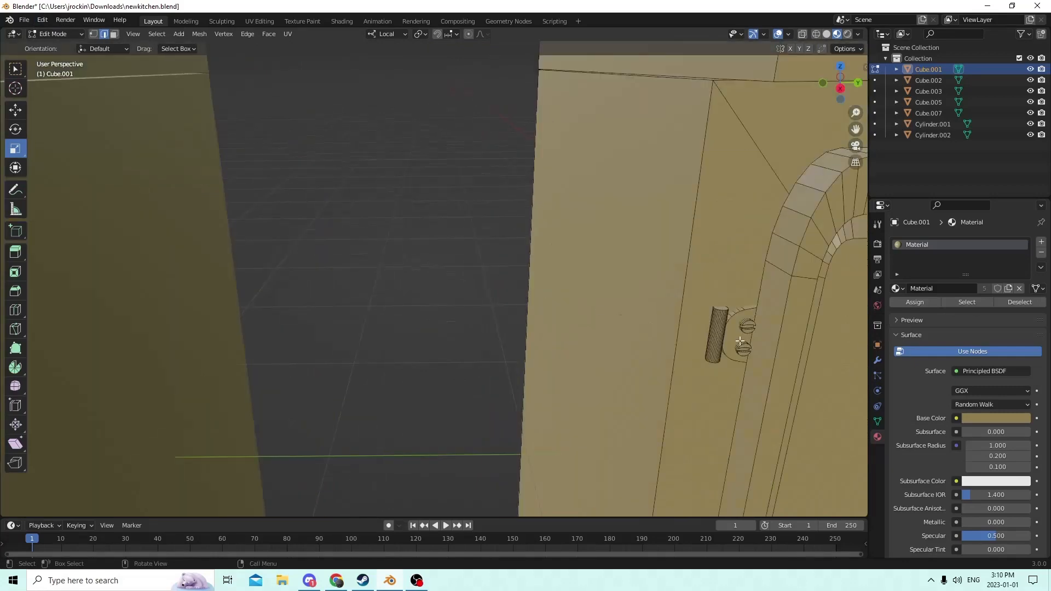
pyautogui.press('l')
pyautogui.press('l')
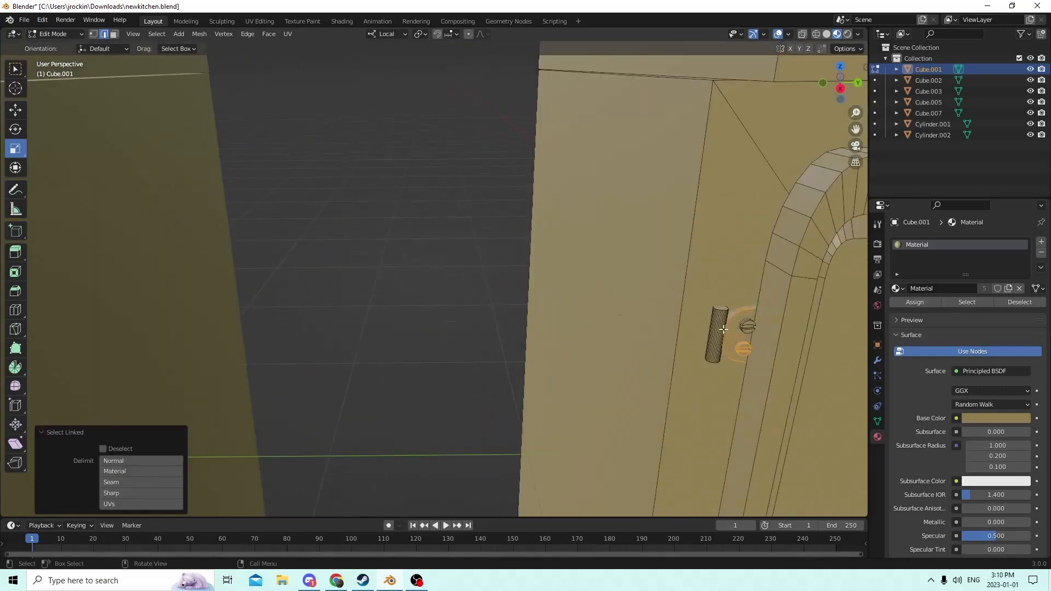
pyautogui.press('l')
pyautogui.moveTo(688, 312); pyautogui.dragTo(643, 298, button='middle')
pyautogui.scroll(-6, 558, 290)
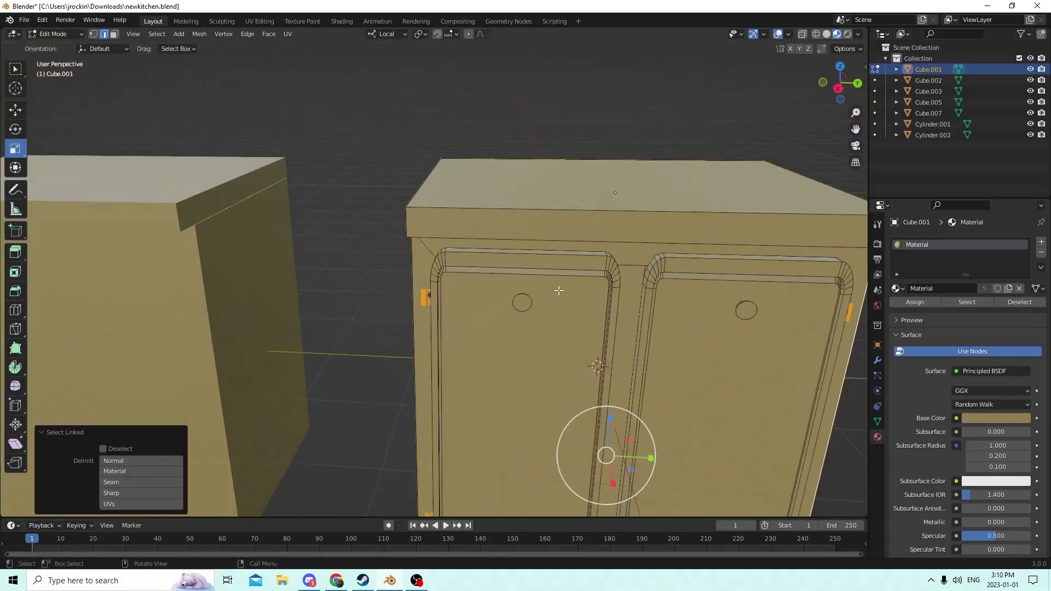
# Add the linked mesh parts of both door knobs to the selection.
pyautogui.moveTo(543, 287); pyautogui.dragTo(383, 292, button='middle')
pyautogui.scroll(3, 493, 288)
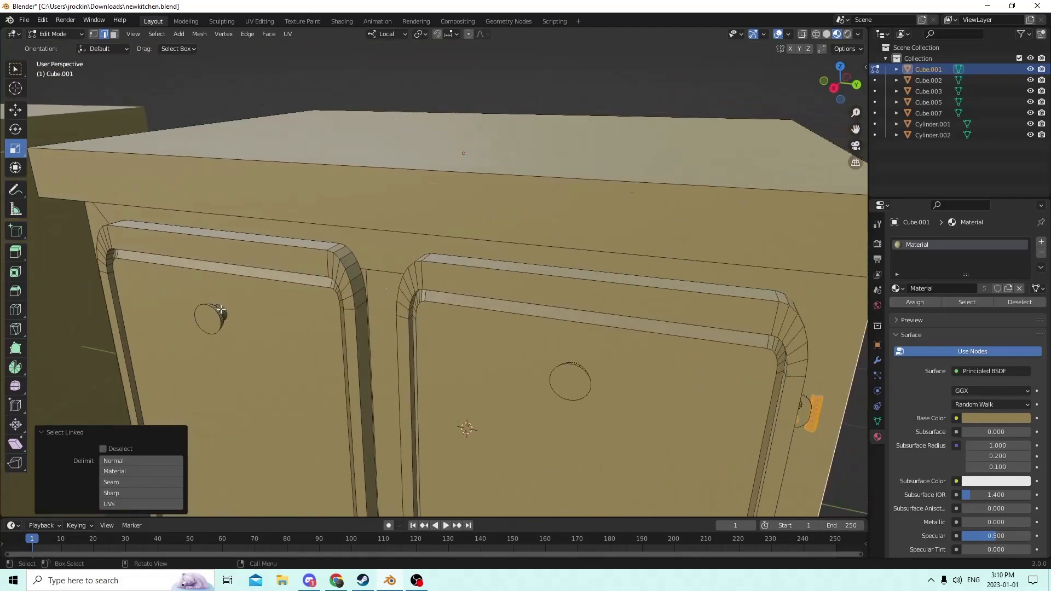
pyautogui.press('l')
pyautogui.moveTo(503, 358); pyautogui.dragTo(458, 347, button='middle')
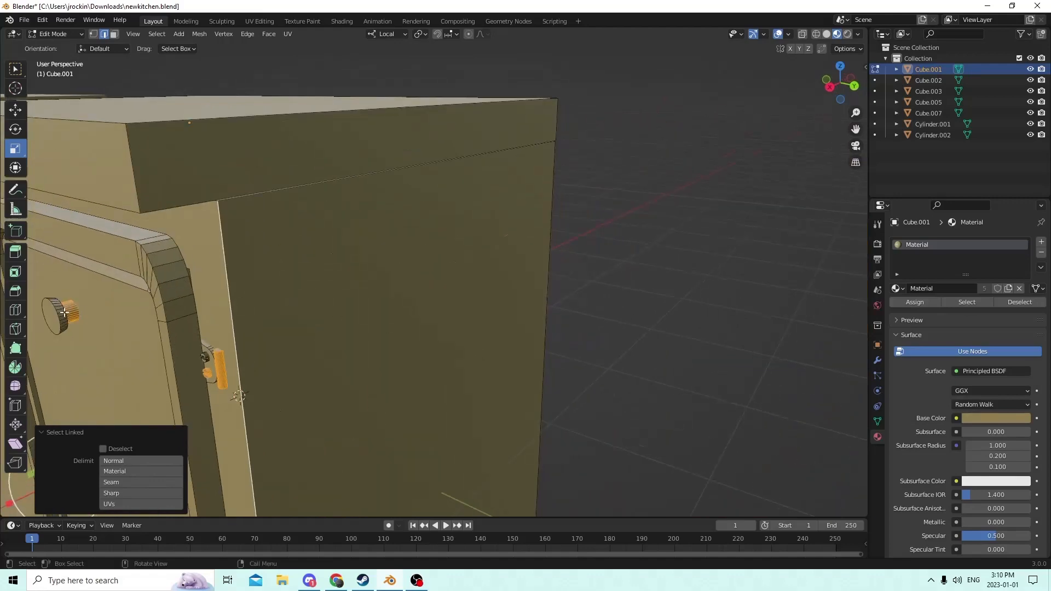
pyautogui.press('l')
pyautogui.scroll(-3, 115, 303)
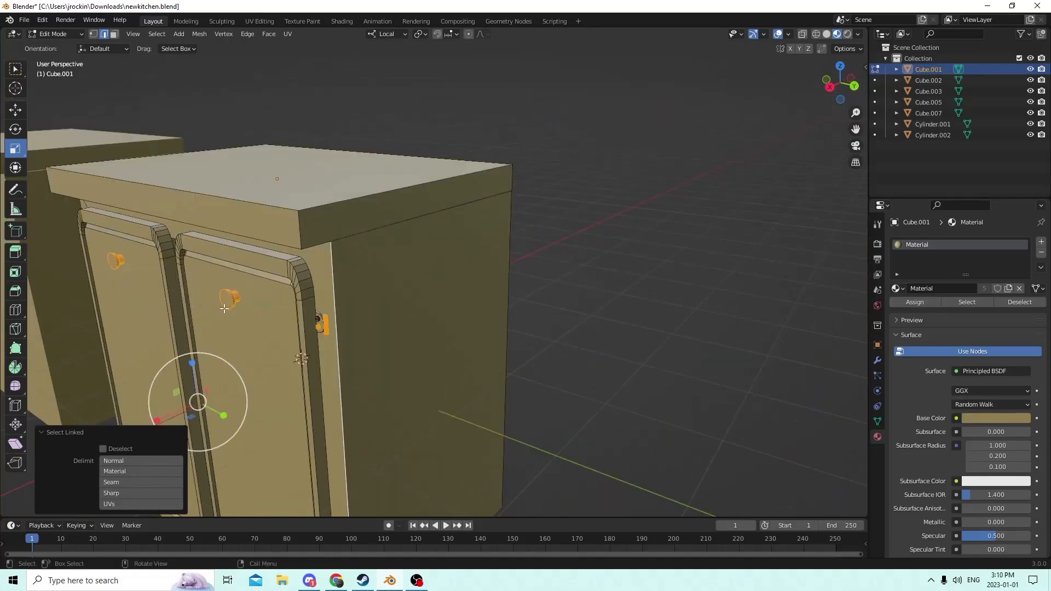
# Add the remaining unselected linked parts of the upper hinges on both doors to the selection.
pyautogui.moveTo(224, 308); pyautogui.dragTo(295, 300, button='middle')
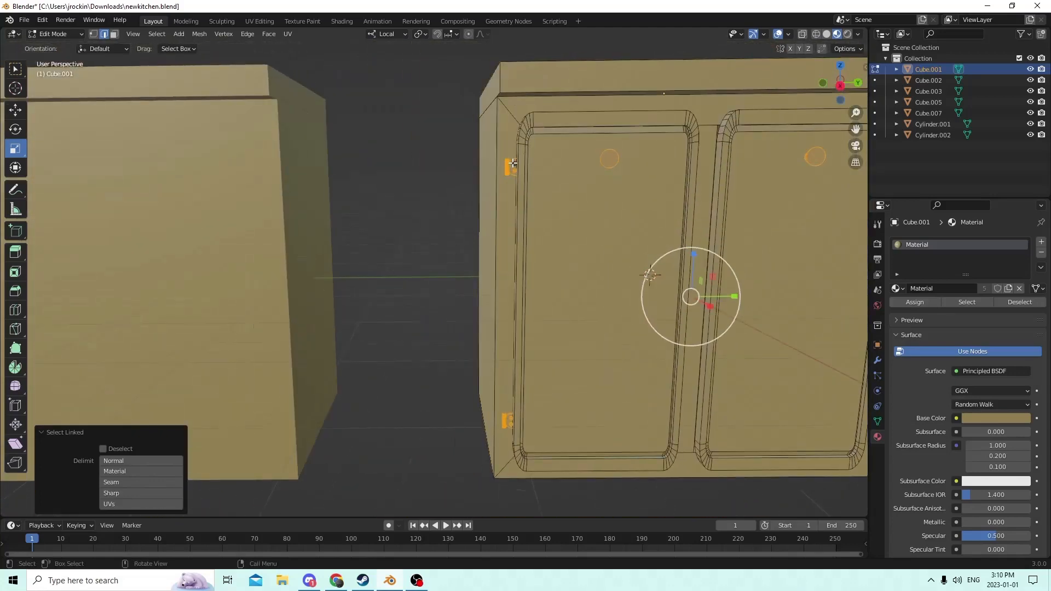
pyautogui.press('l')
pyautogui.moveTo(568, 160); pyautogui.dragTo(547, 163, button='middle')
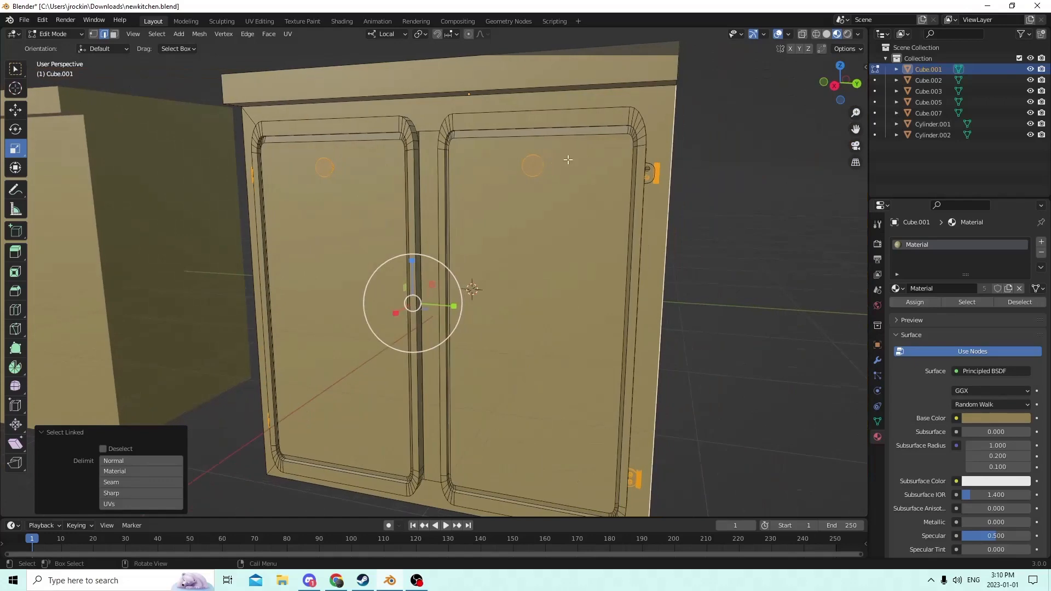
pyautogui.press('l')
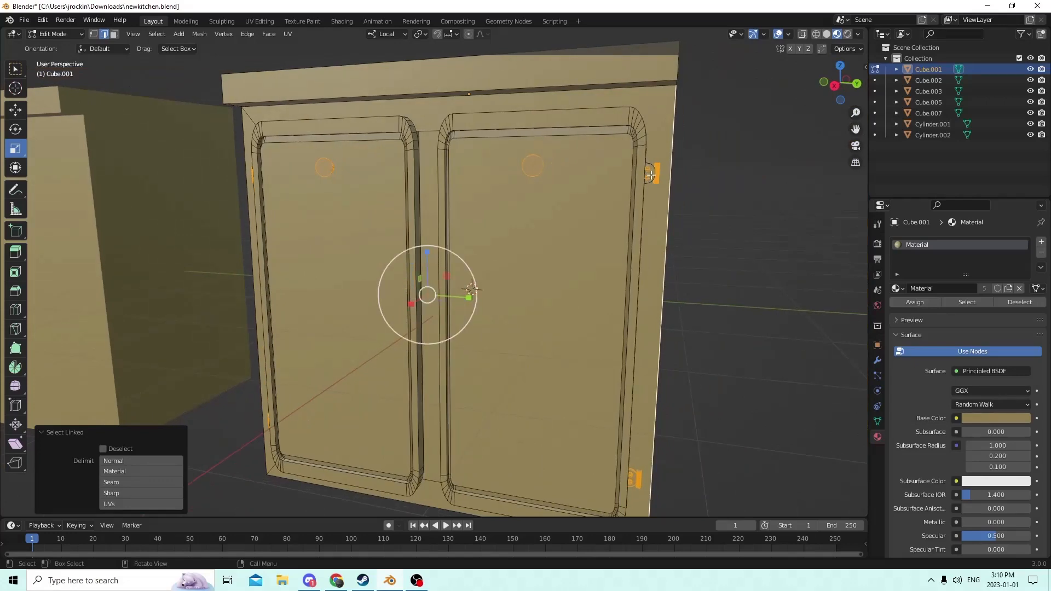
pyautogui.scroll(3, 651, 175)
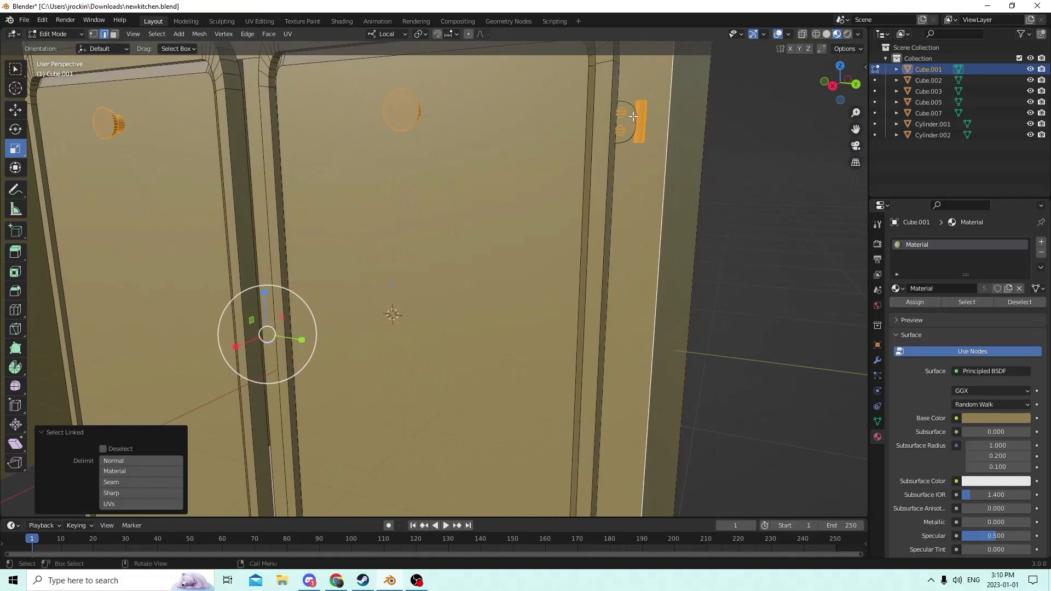
pyautogui.scroll(-5, 633, 116)
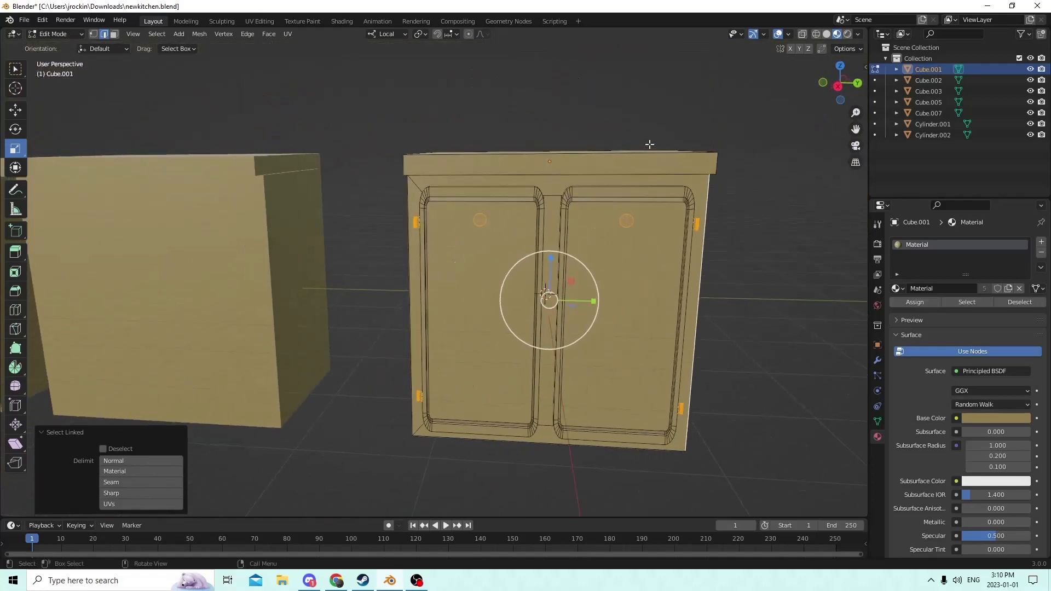
# Create a second material with a medium gray base color, assign it to the selected hinges and knobs, and clear the selection.
pyautogui.click(1041, 241)
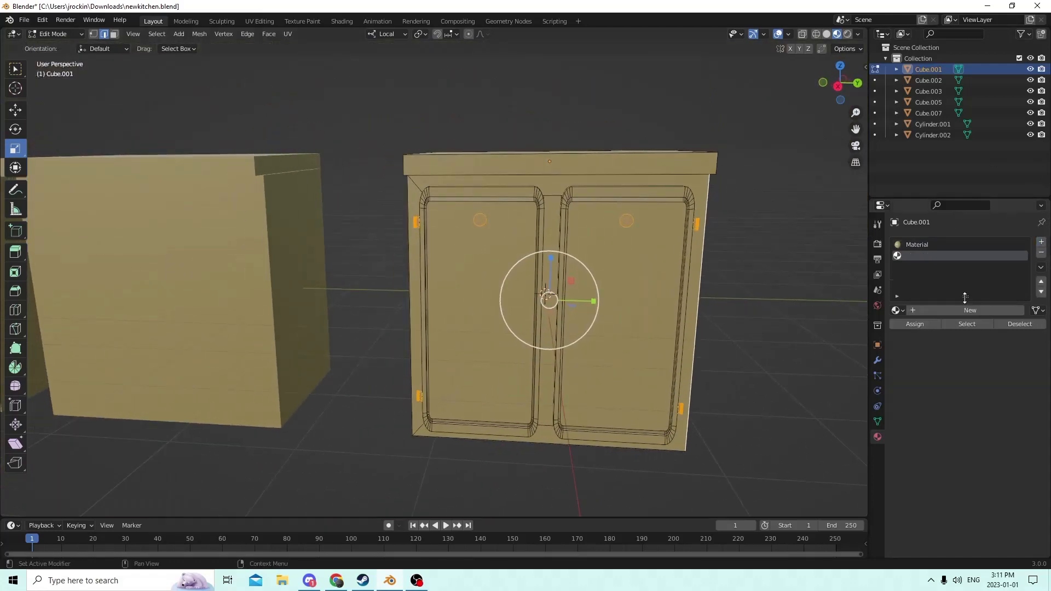
pyautogui.click(965, 310)
pyautogui.click(1009, 441)
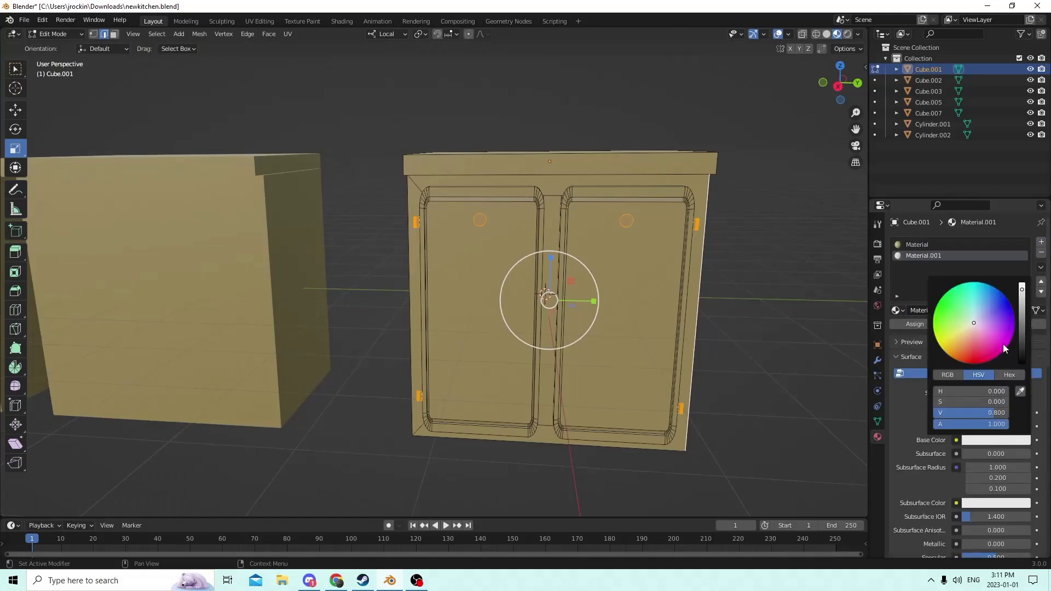
pyautogui.moveTo(1022, 289); pyautogui.dragTo(1021, 325)
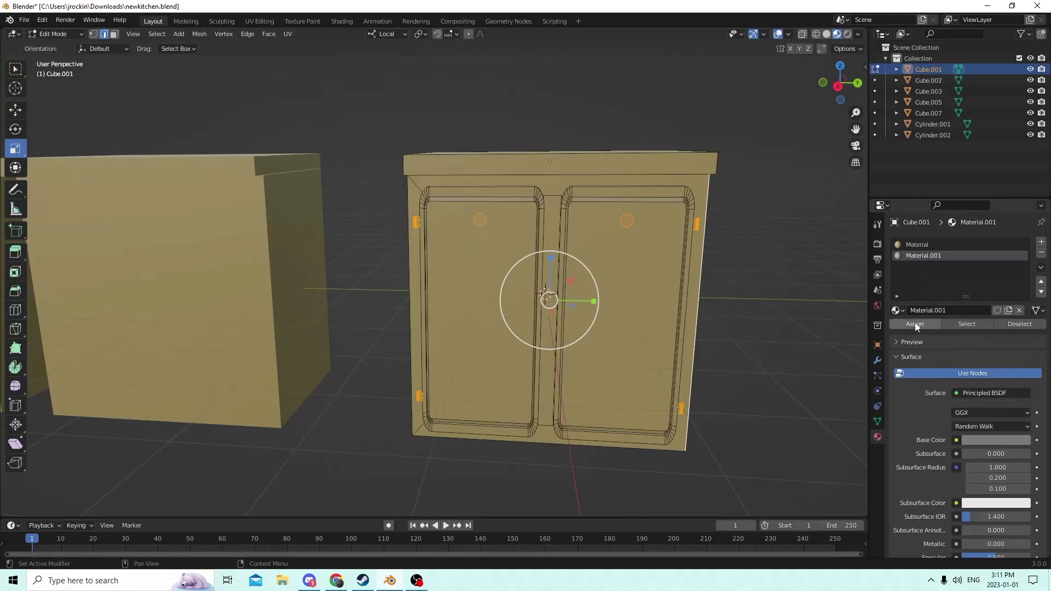
pyautogui.click(813, 329)
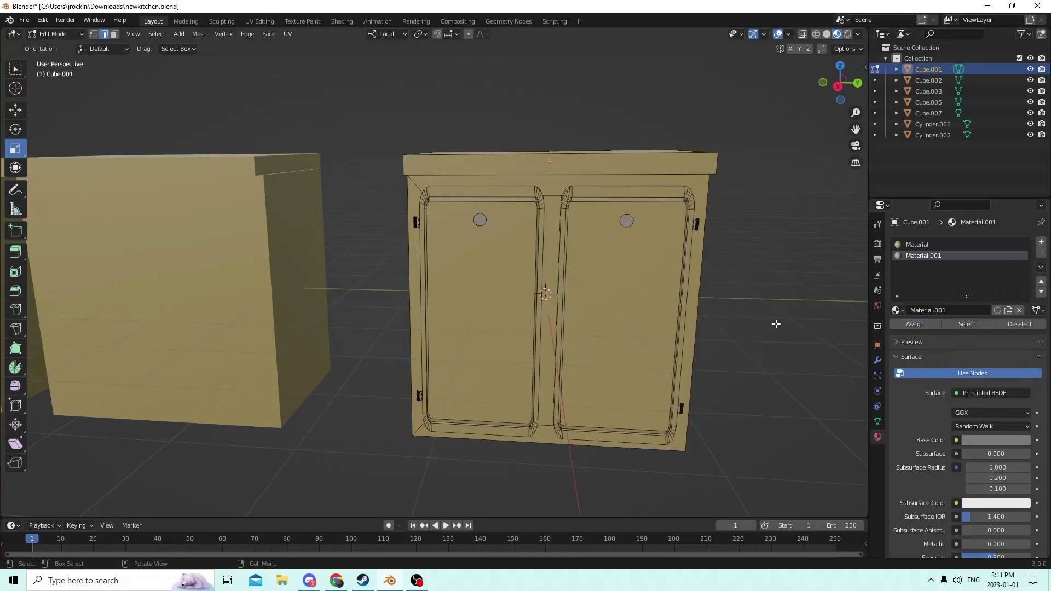
# Select the linked screws on the upper and lower hinges of both cabinet doors.
pyautogui.scroll(4, 776, 324)
pyautogui.scroll(3, 681, 333)
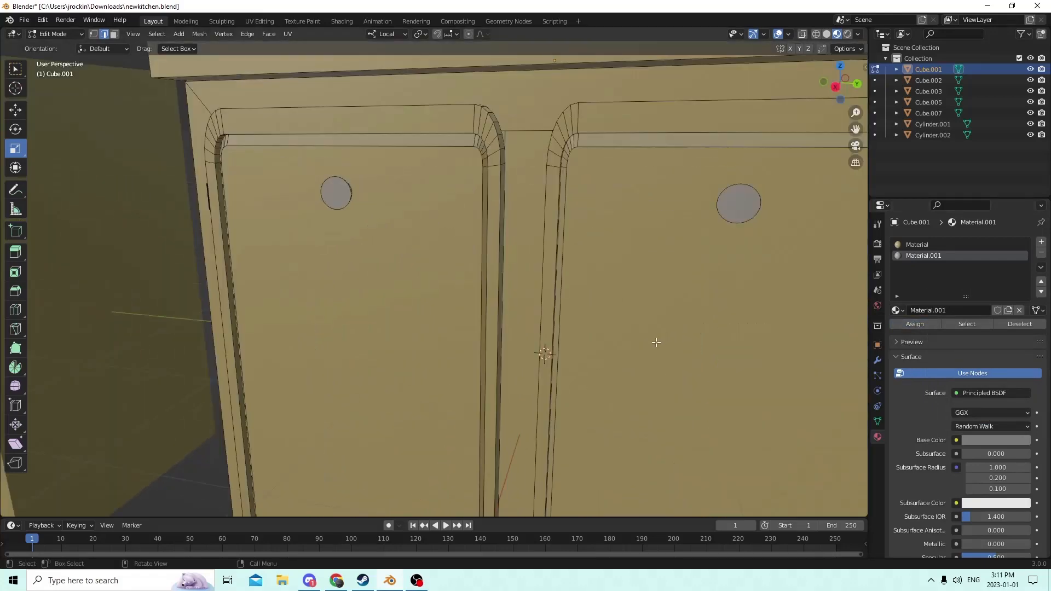
pyautogui.scroll(-5, 655, 343)
pyautogui.scroll(5, 615, 343)
pyautogui.scroll(-3, 611, 333)
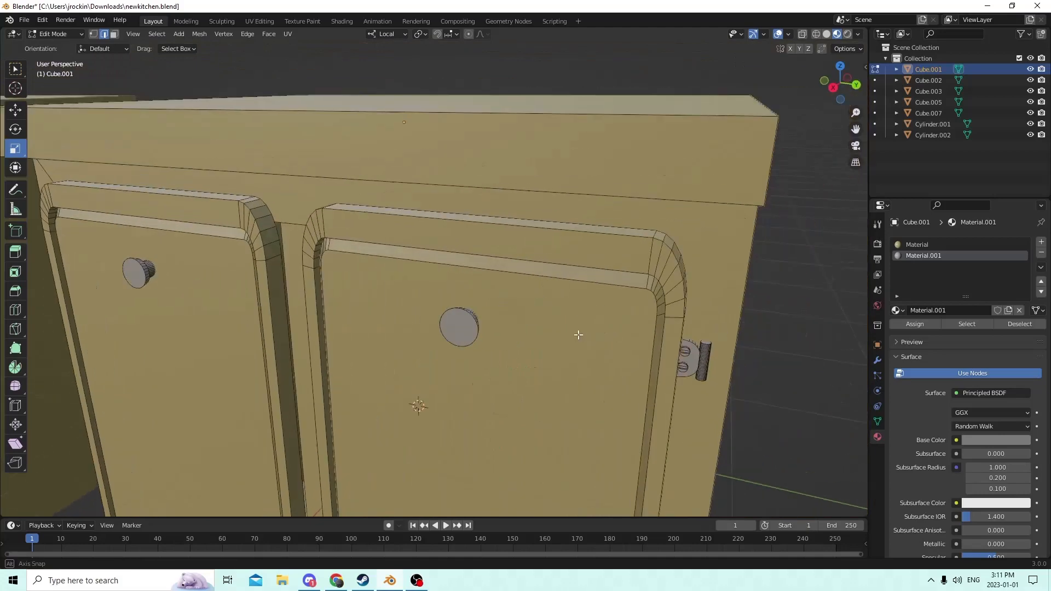
pyautogui.press('l')
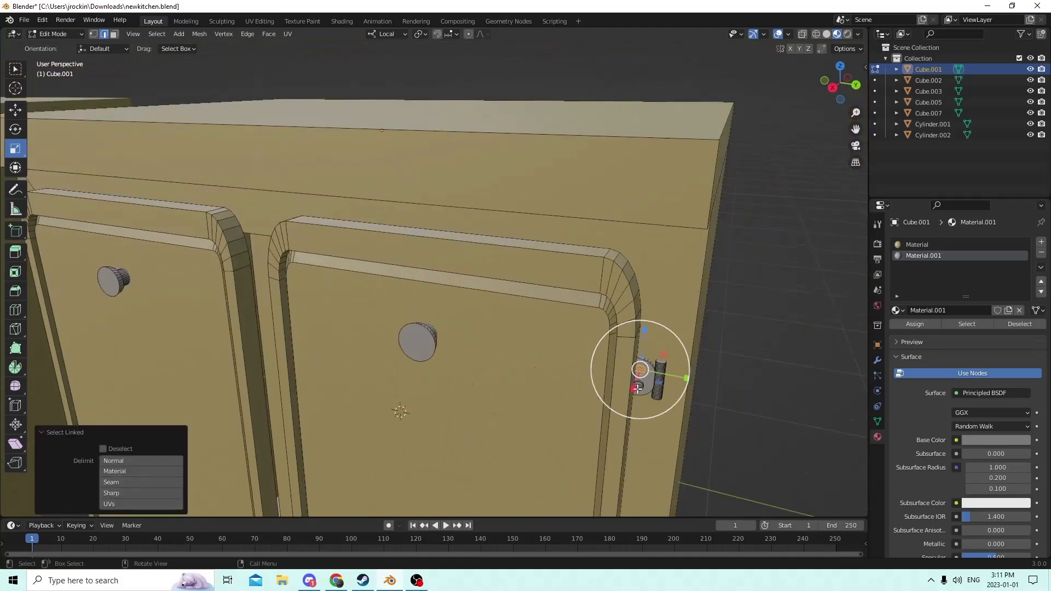
pyautogui.moveTo(635, 369); pyautogui.dragTo(639, 321, button='middle')
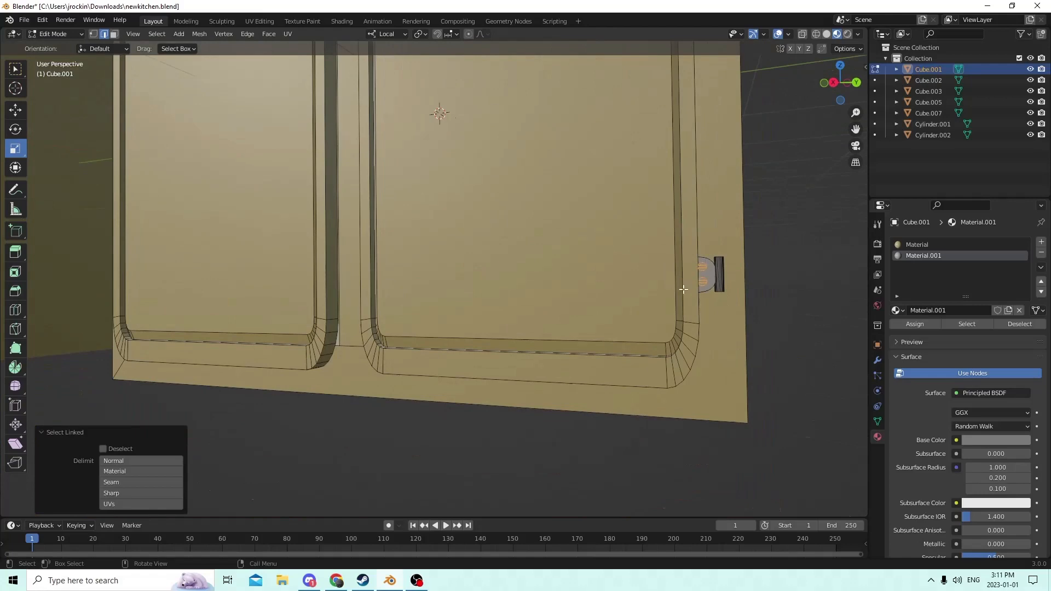
pyautogui.moveTo(683, 289); pyautogui.dragTo(687, 303, button='middle')
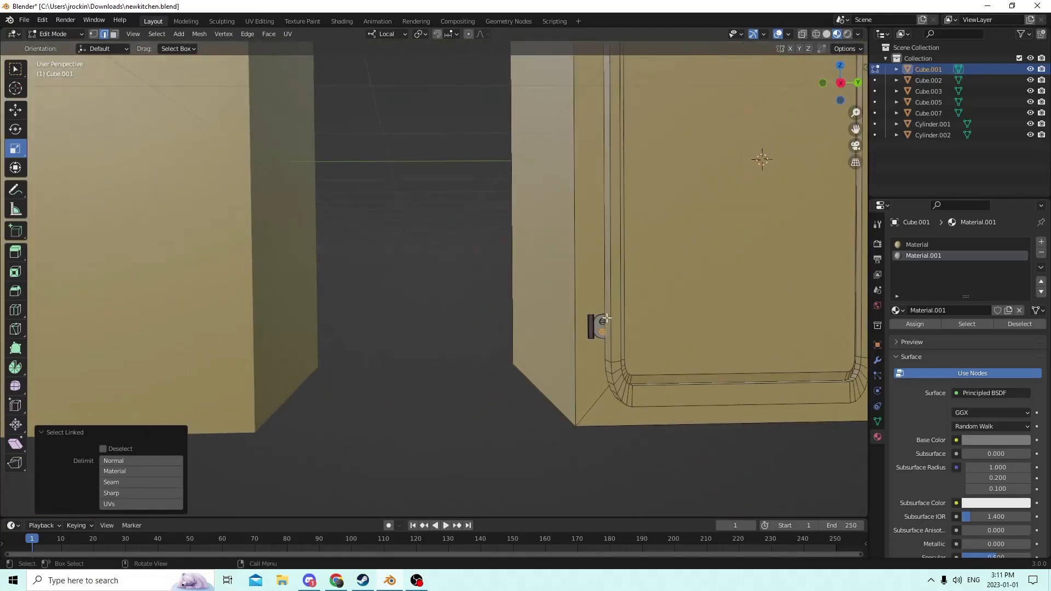
pyautogui.moveTo(609, 251); pyautogui.dragTo(644, 300, button='middle')
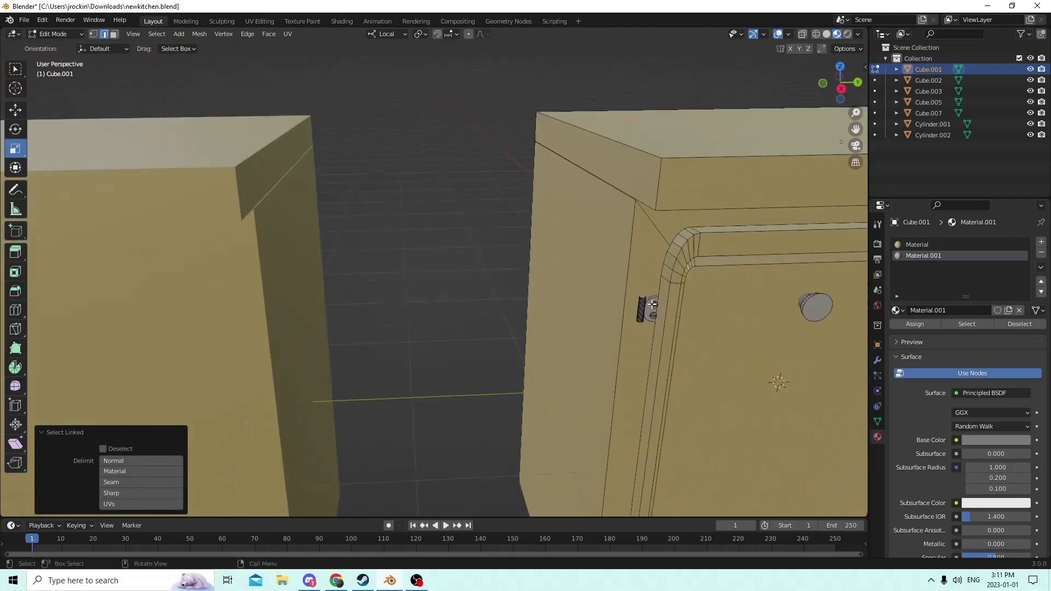
pyautogui.click(655, 305)
pyautogui.keyDown('shift'); pyautogui.click(654, 315); pyautogui.keyUp('shift')
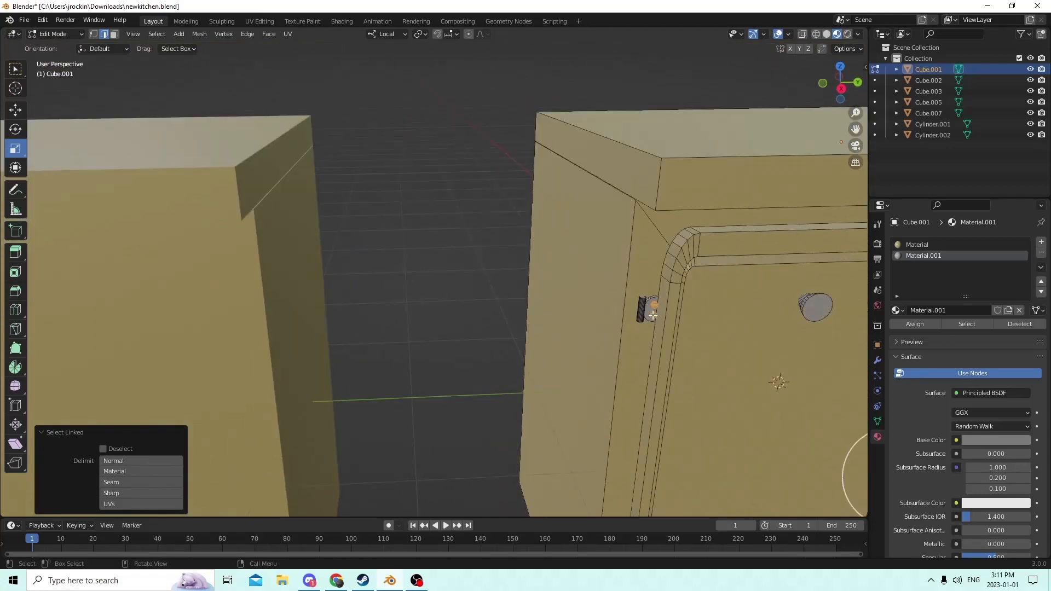
# Create a third material with a saturated orange base color and assign it to the selected hinge screws.
pyautogui.click(1041, 242)
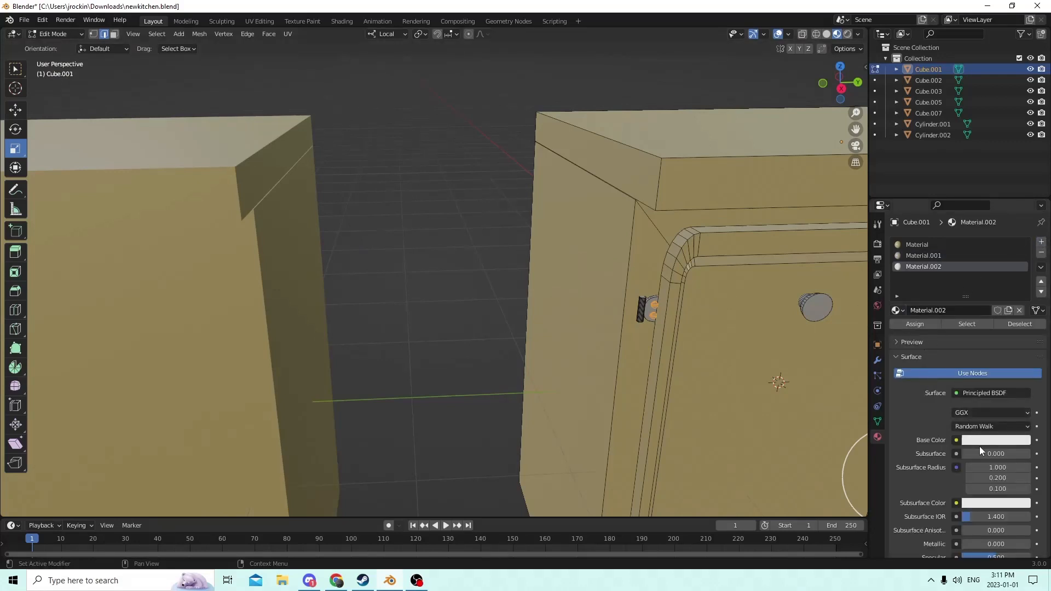
pyautogui.click(978, 441)
pyautogui.moveTo(974, 324)
pyautogui.mouseDown()
pyautogui.moveTo(950, 346)
pyautogui.moveTo(957, 358)
pyautogui.mouseUp()
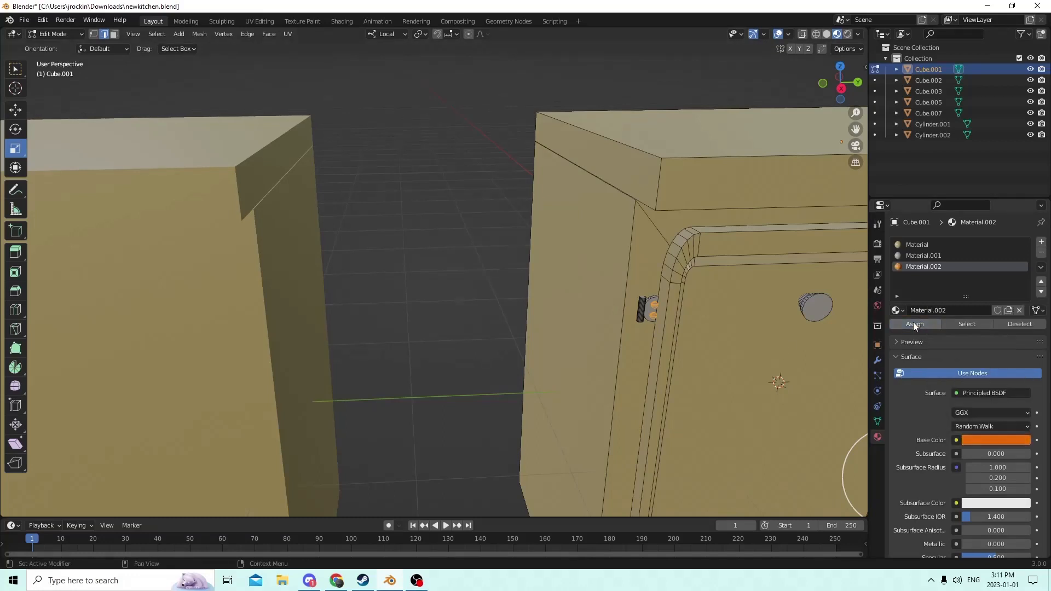
# Clear the screw selection and select the linked mesh parts of both door knobs.
pyautogui.scroll(-6, 438, 235)
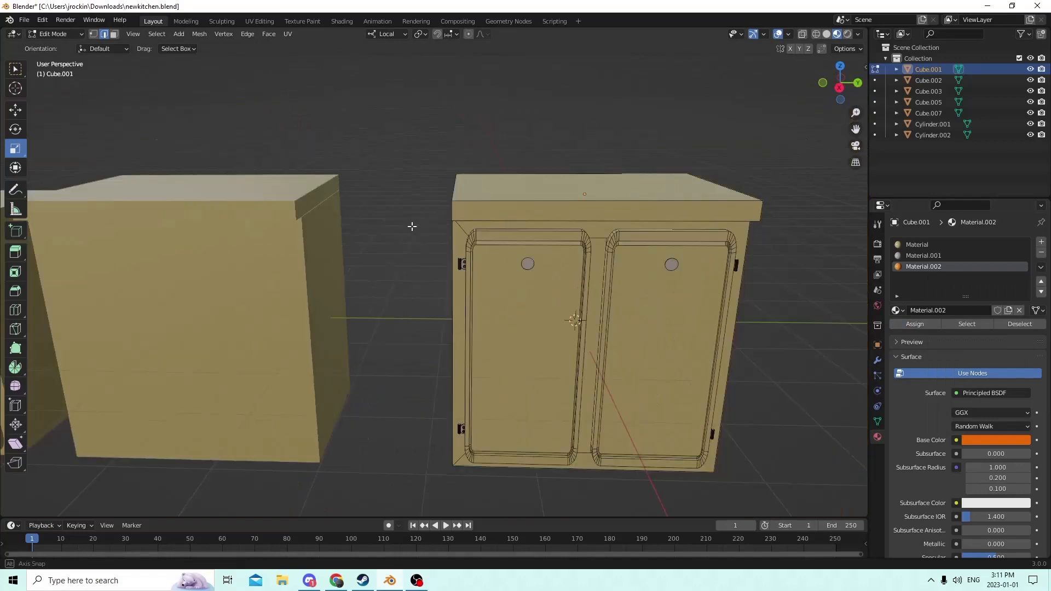
pyautogui.scroll(3, 607, 248)
pyautogui.moveTo(587, 247); pyautogui.dragTo(530, 254, button='middle')
pyautogui.scroll(3, 511, 261)
pyautogui.moveTo(464, 317); pyautogui.dragTo(404, 316, button='middle')
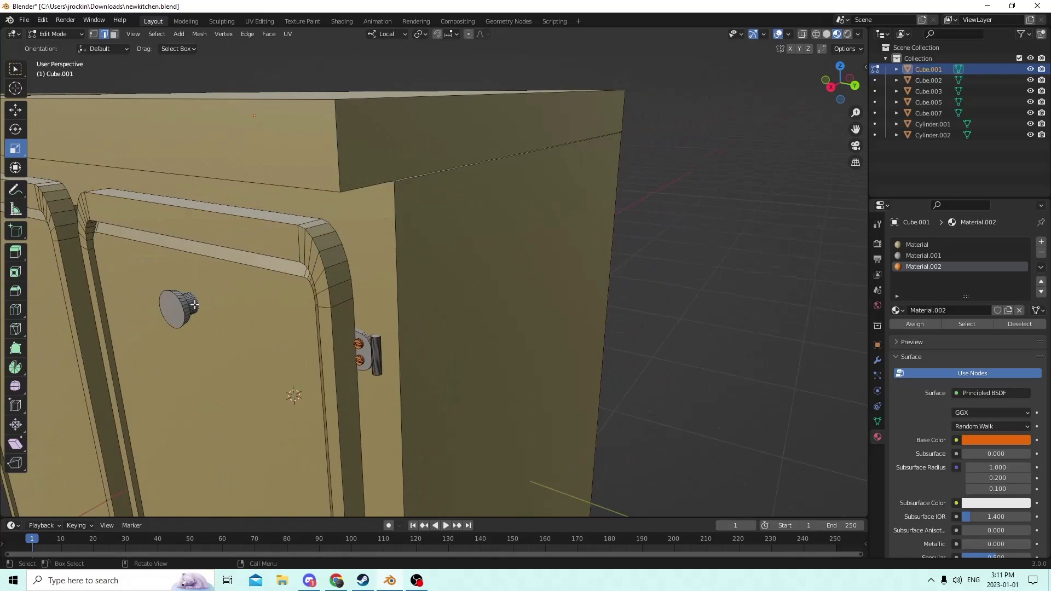
pyautogui.press('l')
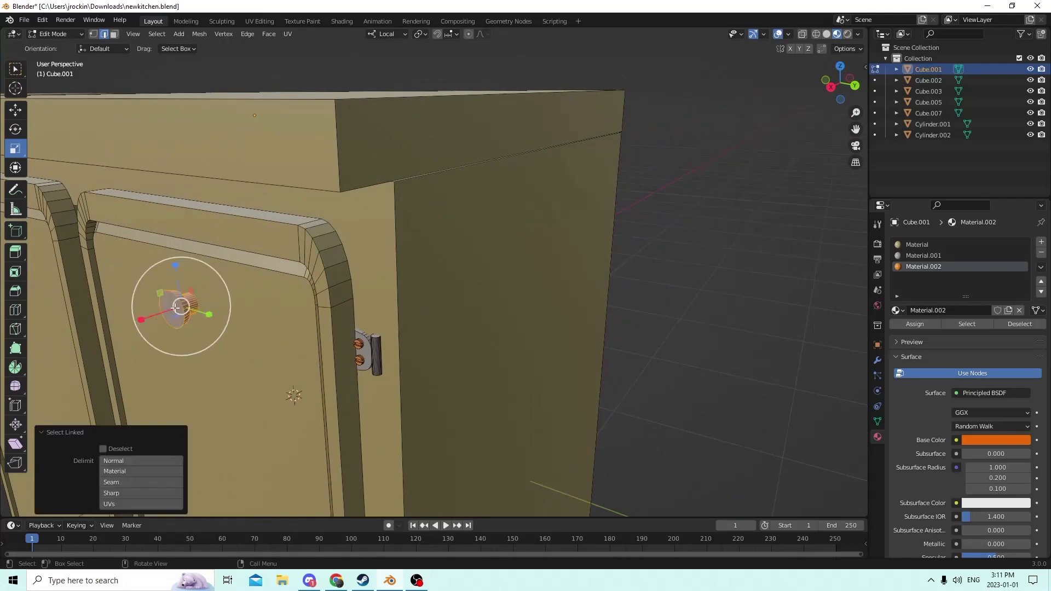
pyautogui.moveTo(186, 307); pyautogui.dragTo(229, 305, button='middle')
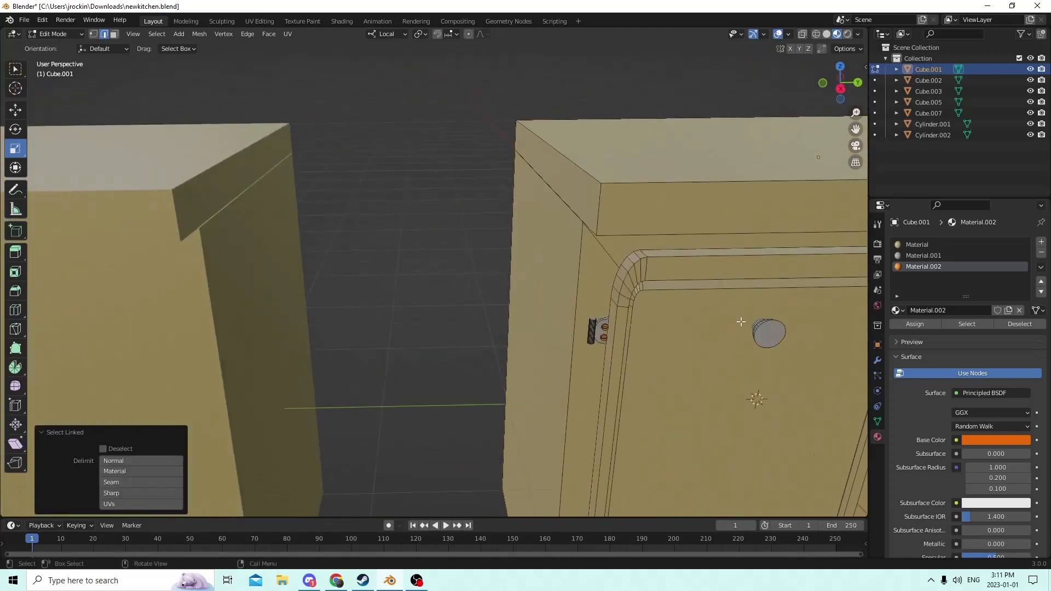
pyautogui.moveTo(740, 322); pyautogui.dragTo(660, 197, button='middle')
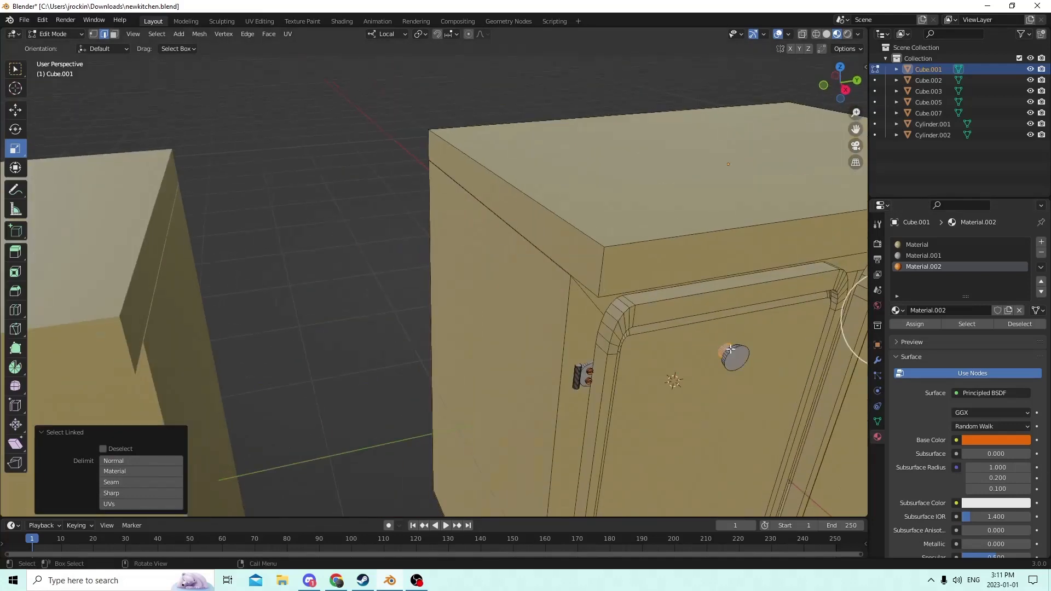
pyautogui.moveTo(731, 349); pyautogui.dragTo(684, 331, button='middle')
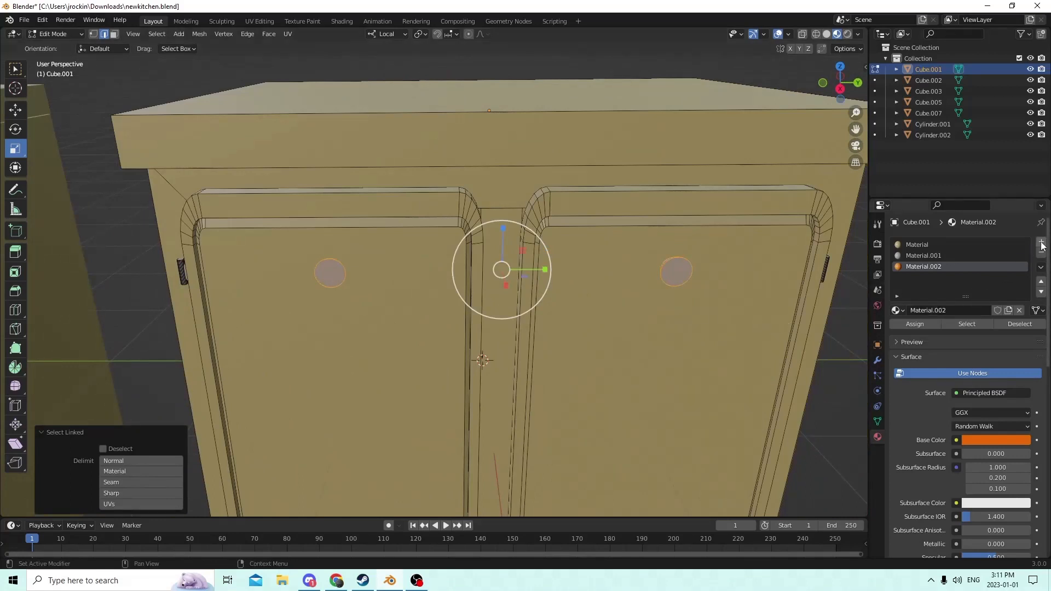
# Create a fourth material for the selected knobs and darken its base color to near black.
pyautogui.click(1041, 241)
pyautogui.click(964, 311)
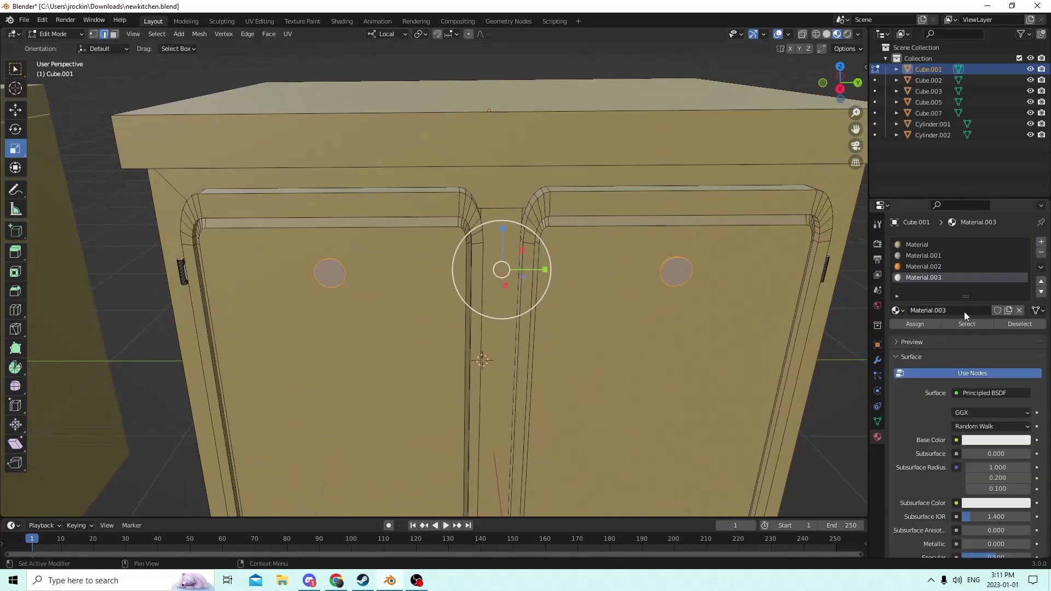
pyautogui.click(987, 441)
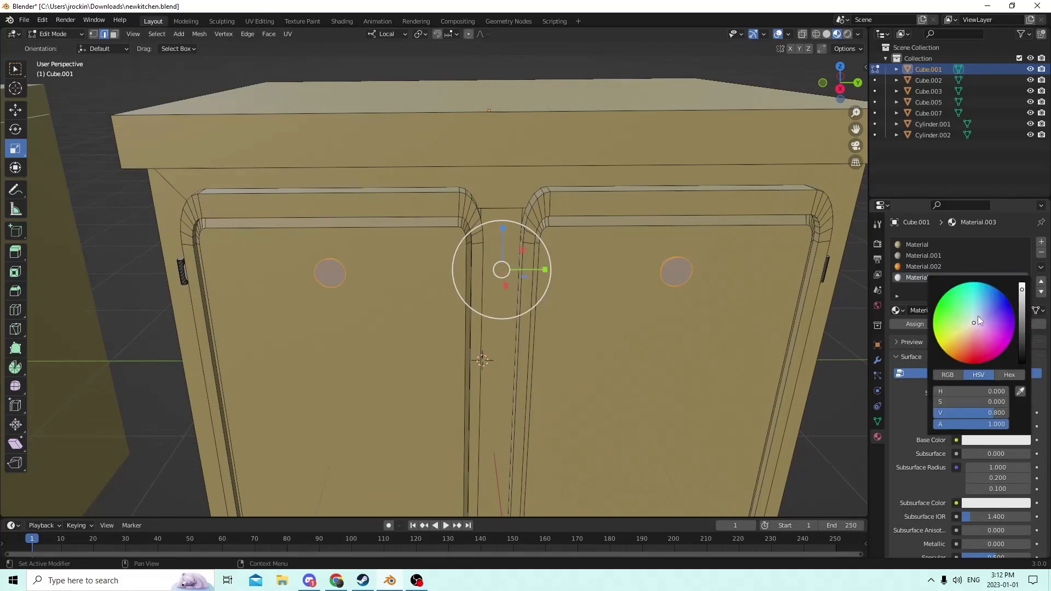
pyautogui.moveTo(1024, 294); pyautogui.dragTo(1028, 353)
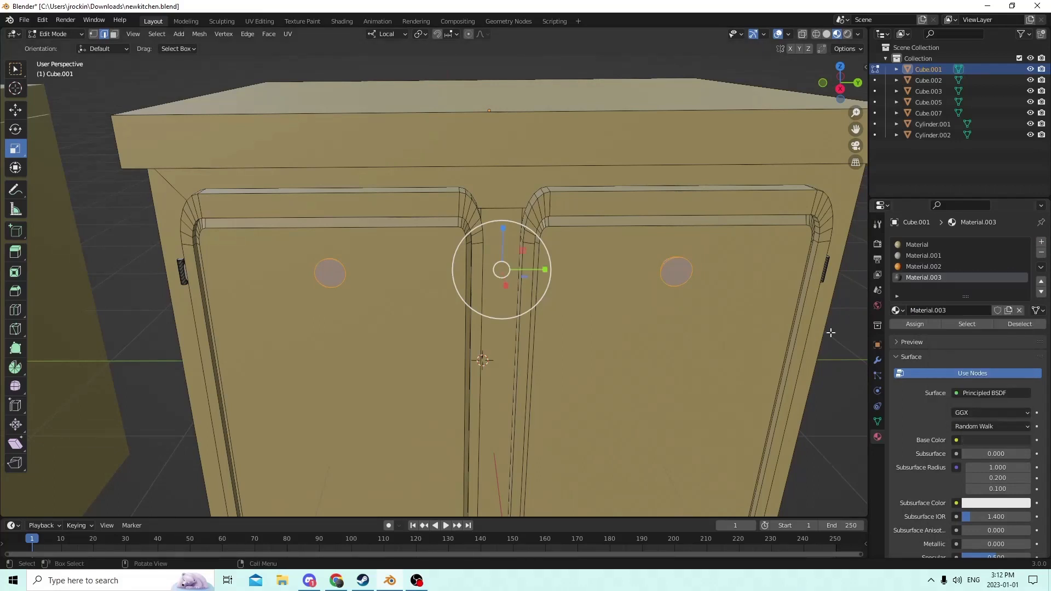
# Assign the near-black material to the two selected door knobs, return to Object Mode and clear the selection.
pyautogui.click(909, 325)
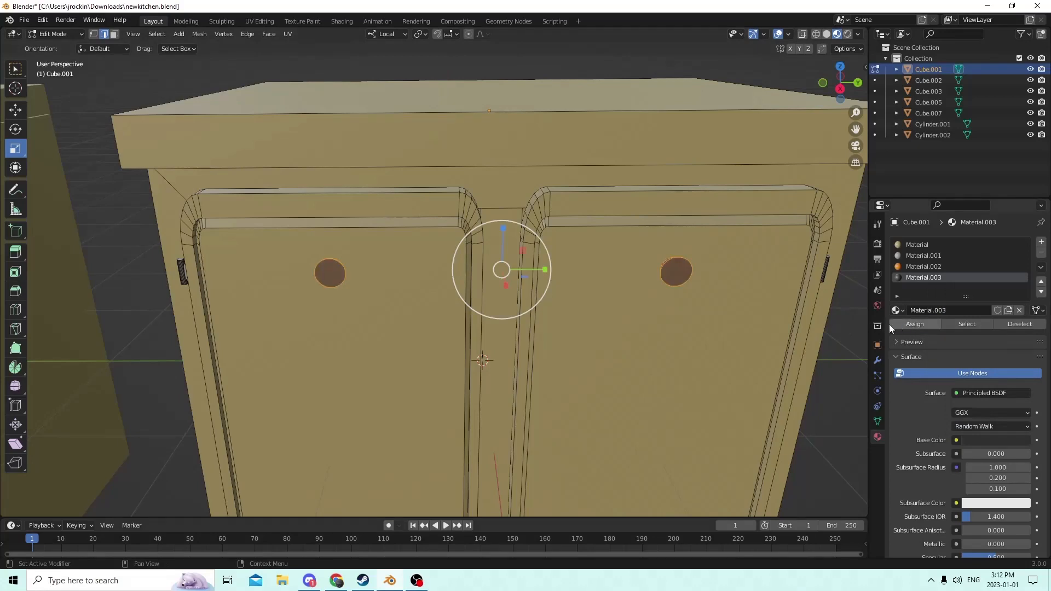
pyautogui.moveTo(717, 312); pyautogui.dragTo(505, 297, button='middle')
pyautogui.press('Tab')
pyautogui.scroll(-4, 799, 291)
pyautogui.scroll(2, 790, 261)
pyautogui.click(781, 265)
pyautogui.scroll(4, 547, 255)
pyautogui.scroll(-5, 543, 268)
pyautogui.scroll(-3, 599, 263)
pyautogui.scroll(-2, 600, 263)
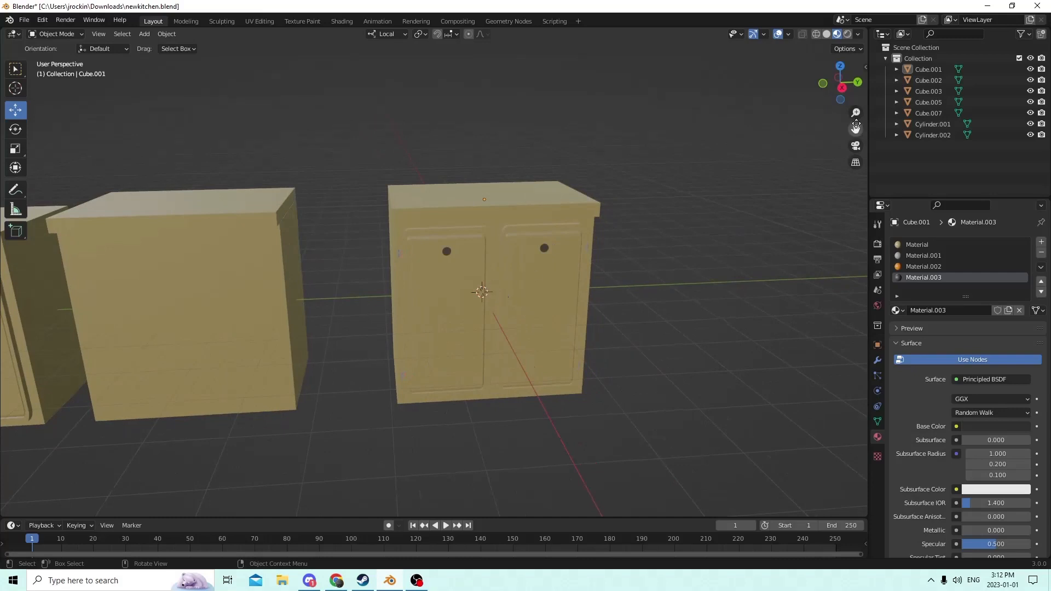
# Enter Edit Mode on the two-door cabinet and select the linked mesh of its countertop.
pyautogui.moveTo(856, 127); pyautogui.dragTo(1048, 156)
pyautogui.moveTo(800, 160); pyautogui.dragTo(699, 260, button='middle')
pyautogui.click(679, 290)
pyautogui.press('Tab')
pyautogui.press('l')
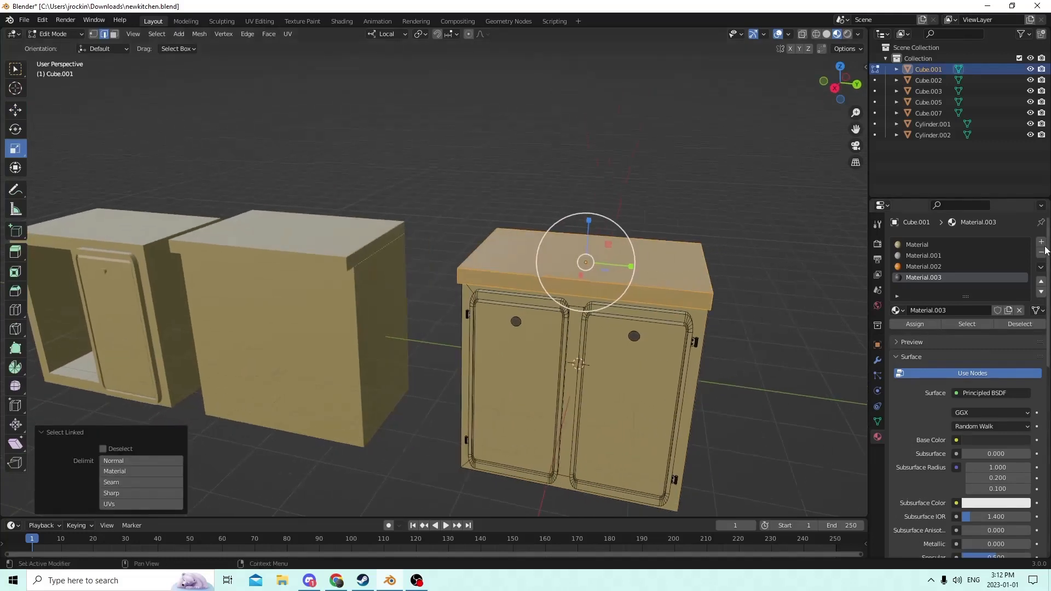
# Add a fifth material with a bright cyan base color, assign it to the countertop and return to Object Mode.
pyautogui.click(1042, 242)
pyautogui.click(969, 312)
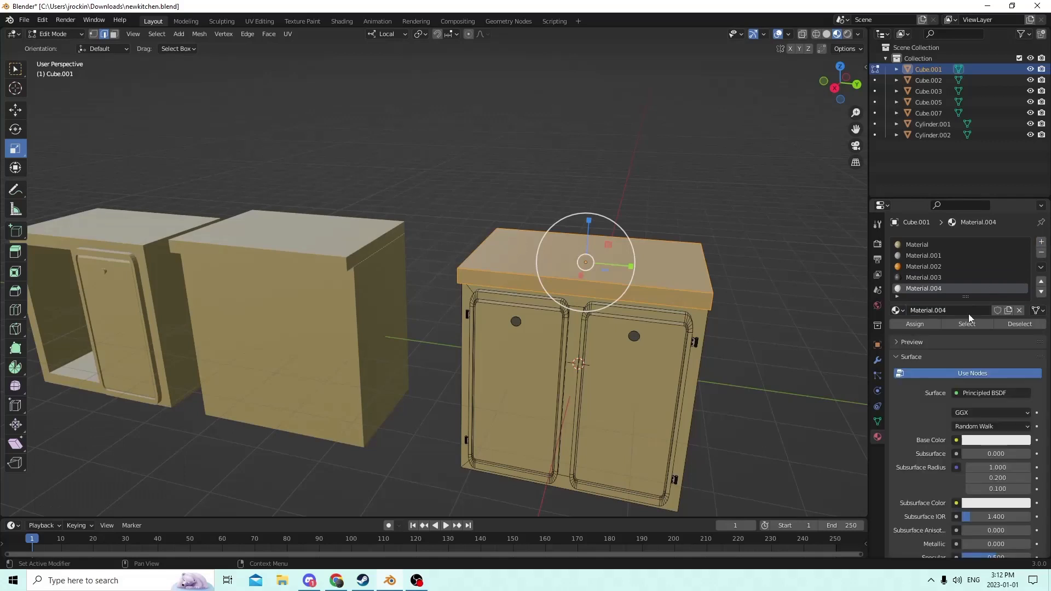
pyautogui.click(984, 442)
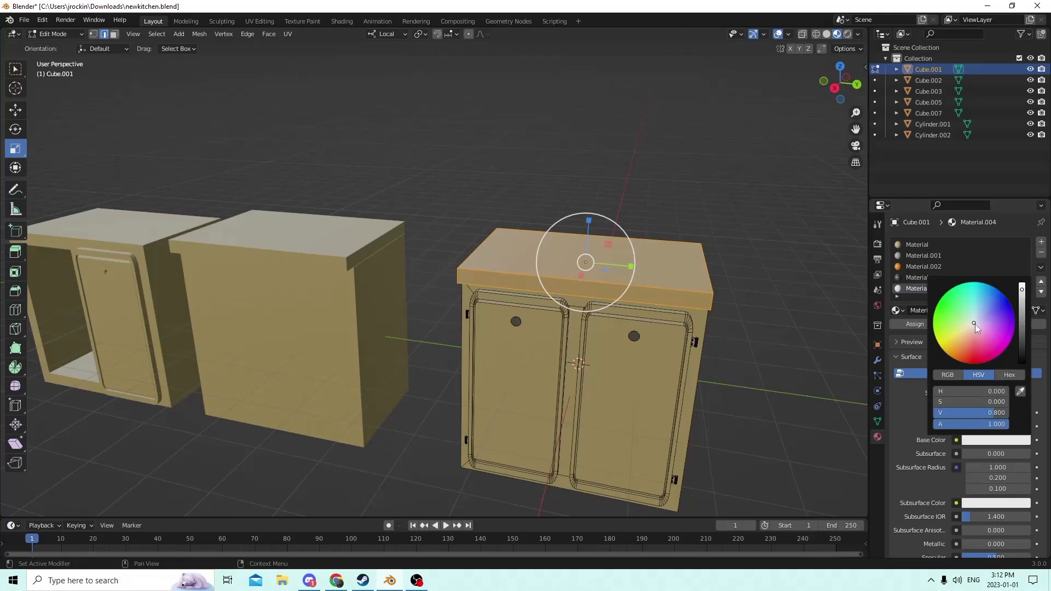
pyautogui.moveTo(975, 324)
pyautogui.mouseDown()
pyautogui.moveTo(974, 339)
pyautogui.moveTo(1003, 308)
pyautogui.moveTo(978, 289)
pyautogui.mouseUp()
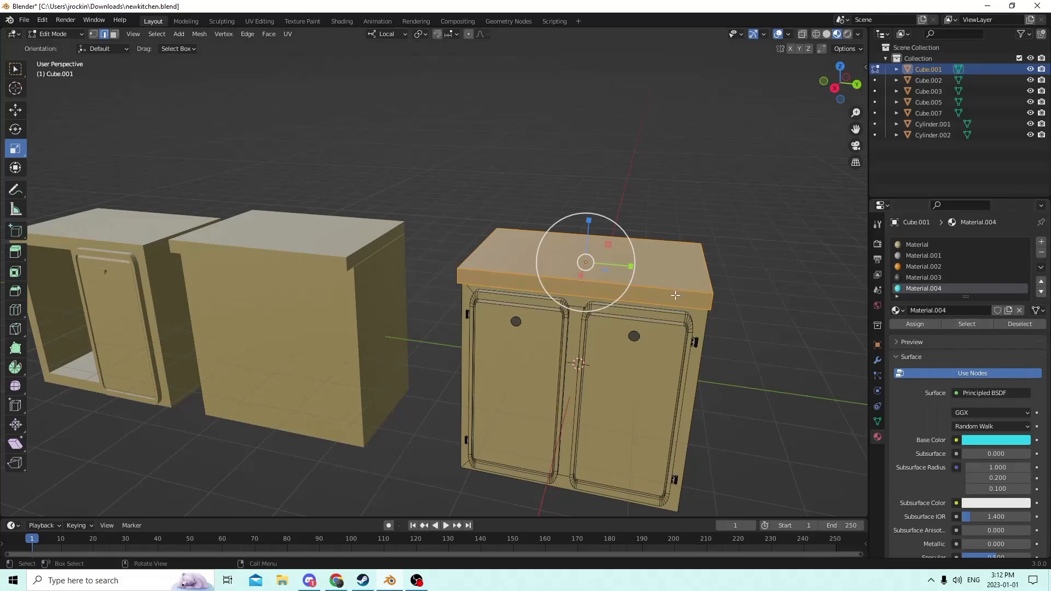
pyautogui.click(915, 324)
pyautogui.click(789, 306)
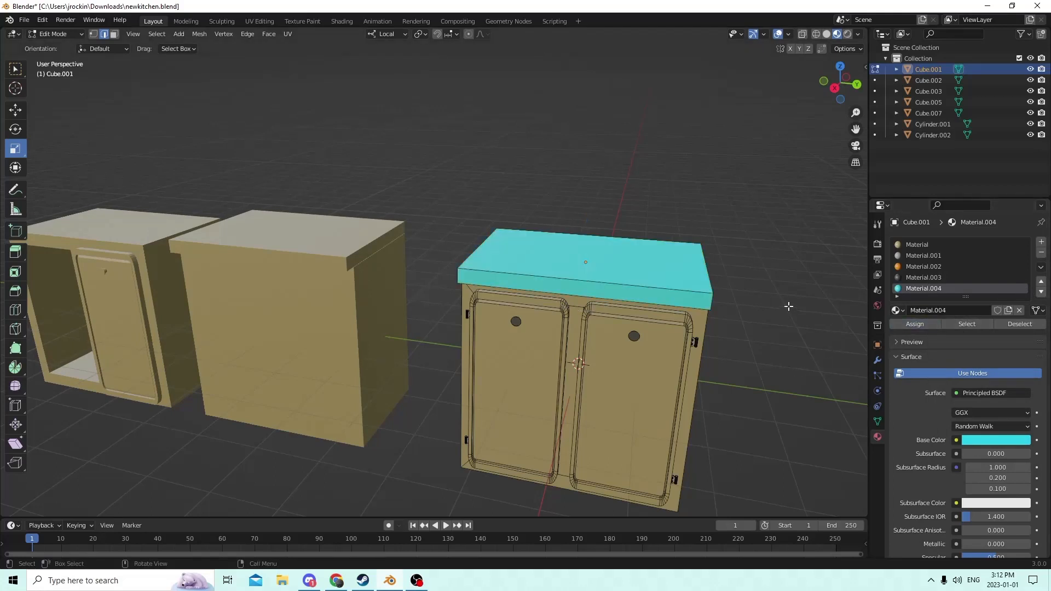
pyautogui.press('Tab')
pyautogui.moveTo(787, 299); pyautogui.dragTo(800, 324, button='middle')
pyautogui.scroll(2, 807, 324)
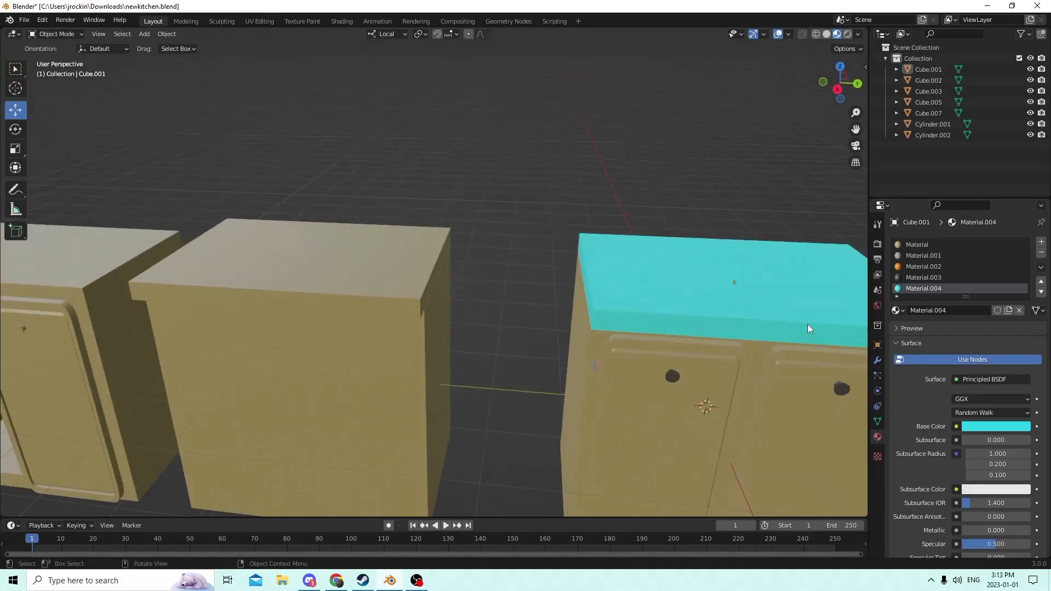
pyautogui.moveTo(688, 317); pyautogui.dragTo(721, 306, button='middle')
pyautogui.scroll(-3, 707, 303)
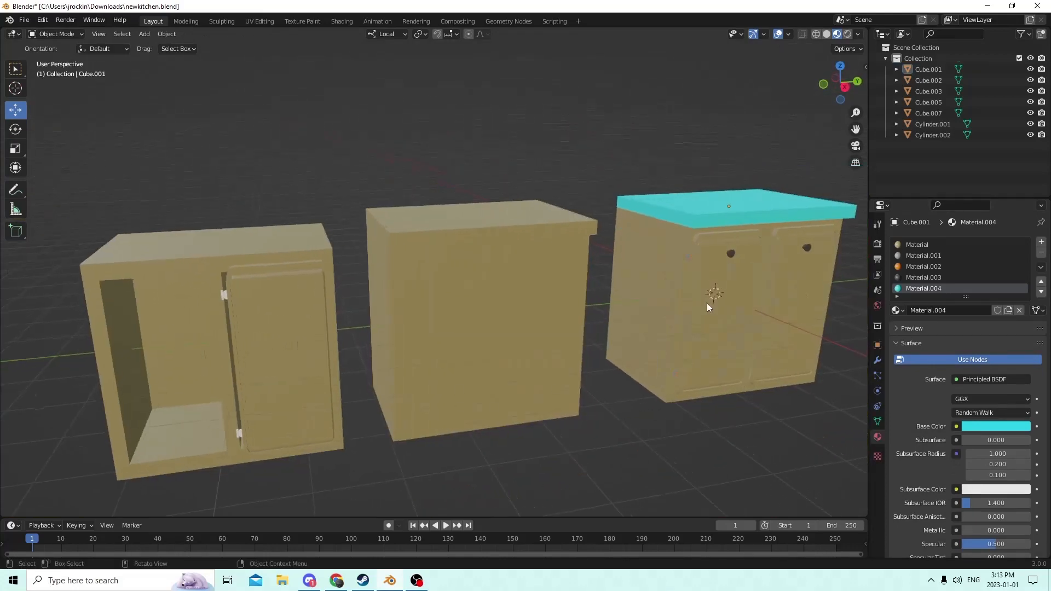
pyautogui.click(503, 230)
pyautogui.moveTo(503, 230); pyautogui.dragTo(515, 264, button='middle')
pyautogui.click(595, 206)
pyautogui.click(451, 259)
pyautogui.click(523, 135)
pyautogui.moveTo(521, 144); pyautogui.dragTo(531, 146, button='middle')
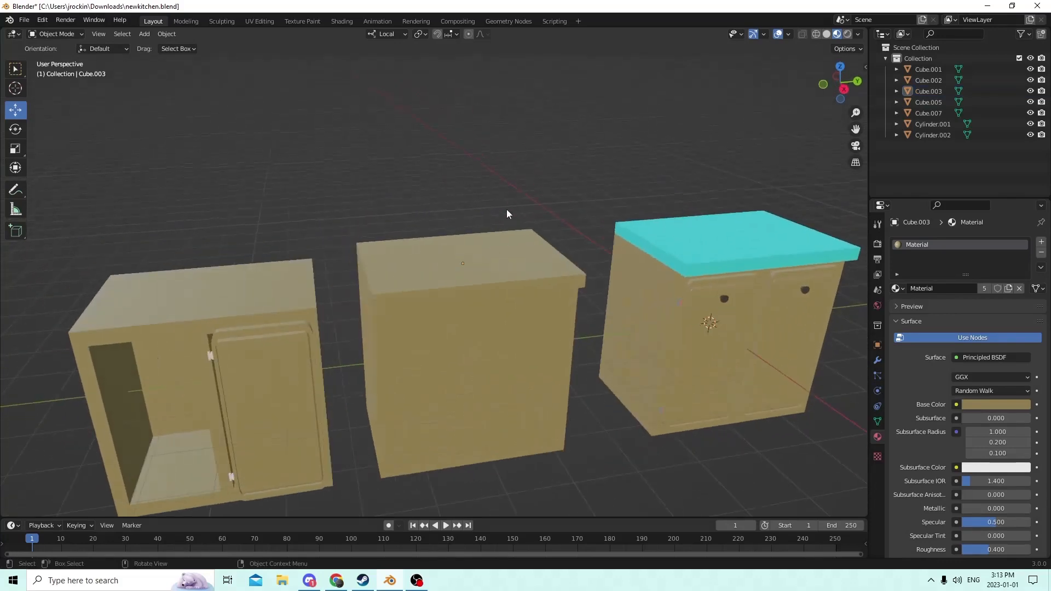
pyautogui.moveTo(485, 334); pyautogui.dragTo(460, 337, button='middle')
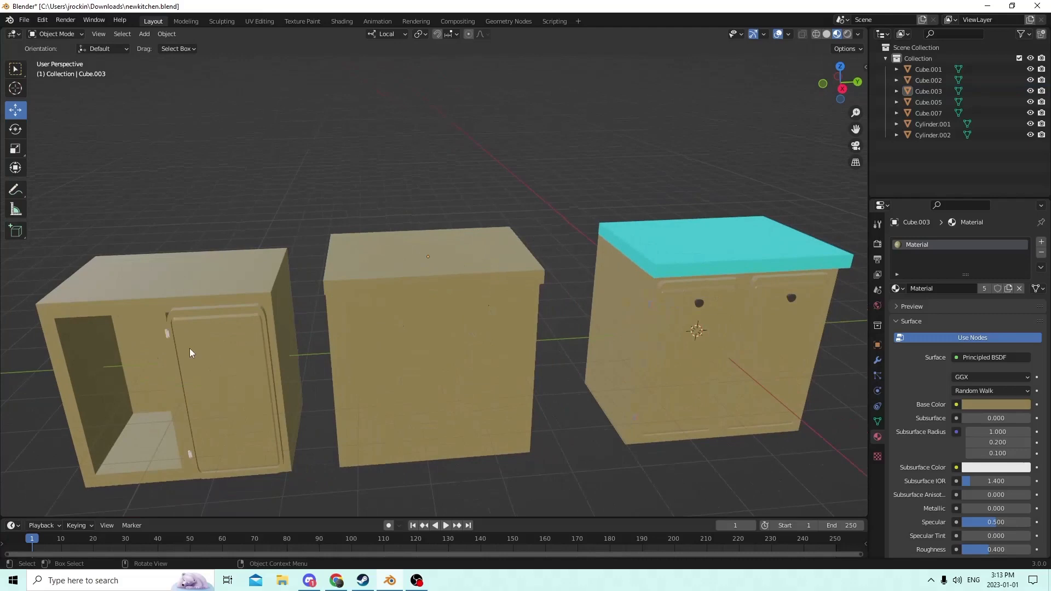
# Select the open cabinet's door and body together and raise them about 0.044 m along Z.
pyautogui.click(230, 362)
pyautogui.moveTo(243, 305); pyautogui.dragTo(226, 291, button='middle')
pyautogui.keyDown('shift'); pyautogui.click(225, 277); pyautogui.keyUp('shift')
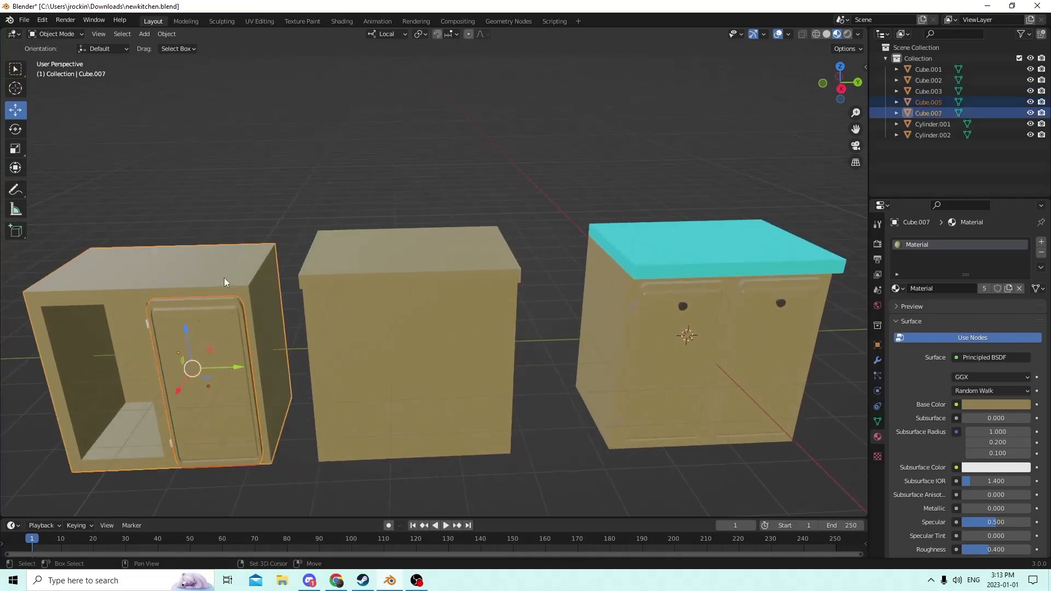
pyautogui.scroll(-2, 216, 277)
pyautogui.moveTo(247, 314); pyautogui.dragTo(244, 149)
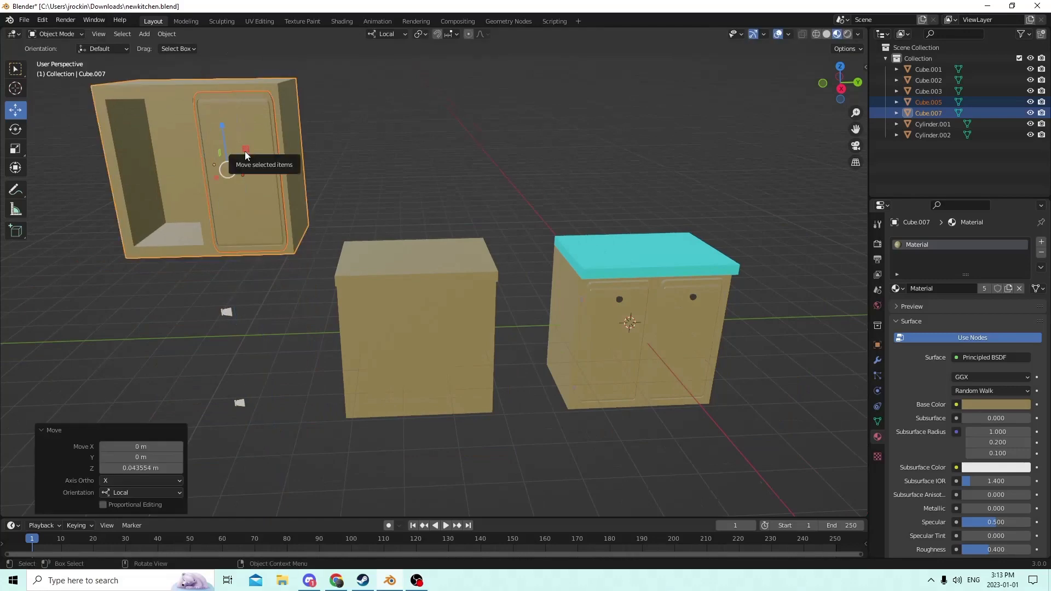
# Duplicate the raised cabinet body and door in place and move the copy about 0.070 m along Y.
pyautogui.hotkey('shift', 'd')
pyautogui.press('Escape')
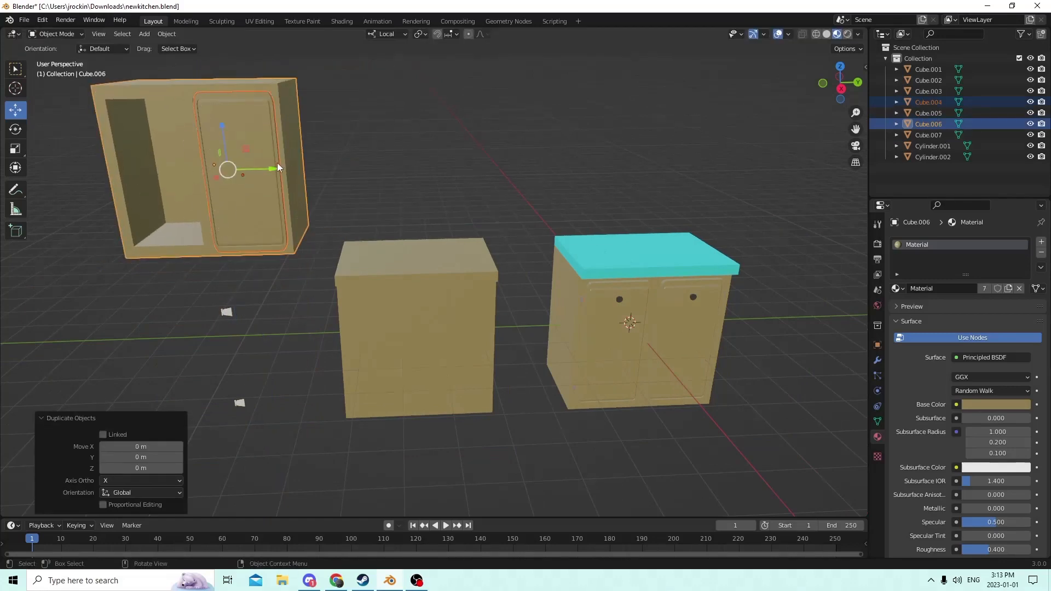
pyautogui.moveTo(277, 166); pyautogui.dragTo(582, 176)
pyautogui.moveTo(583, 176); pyautogui.dragTo(518, 192, button='middle')
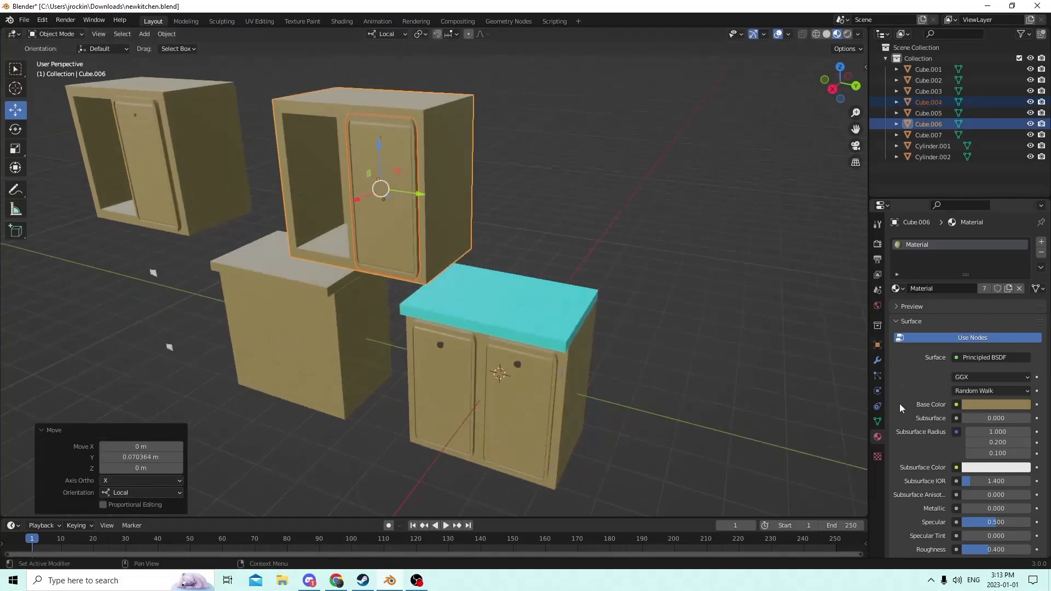
# Set the duplicated cabinet body's X location to 0 m.
pyautogui.click(878, 345)
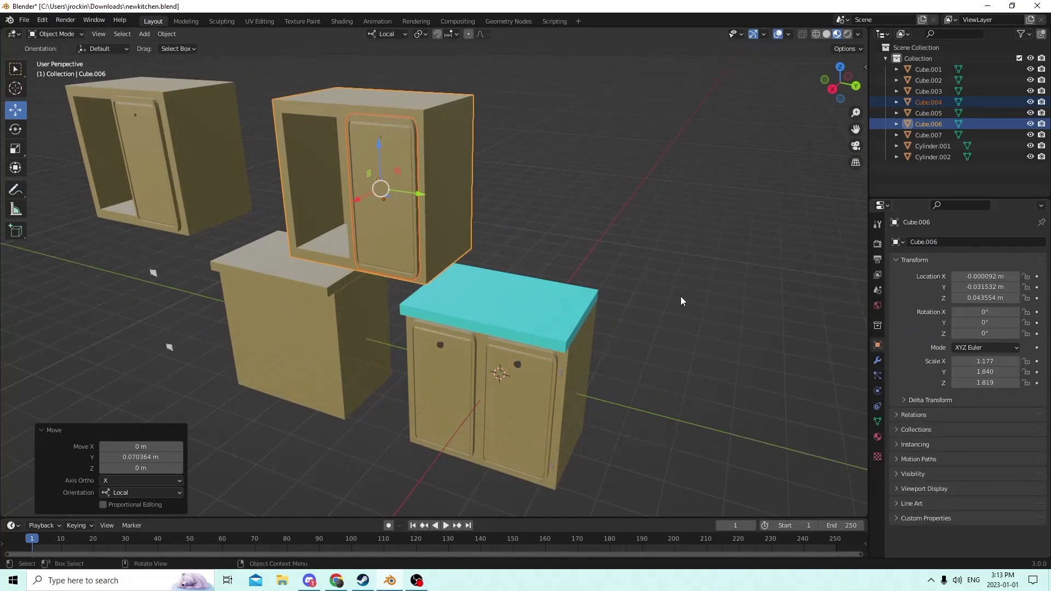
pyautogui.moveTo(681, 297); pyautogui.dragTo(719, 294, button='middle')
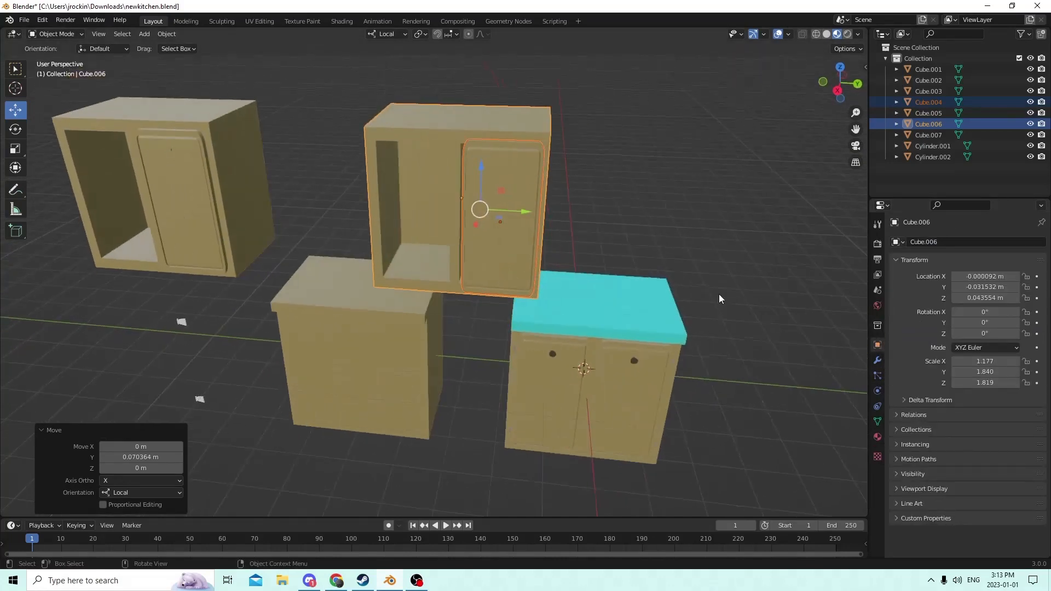
pyautogui.click(971, 278)
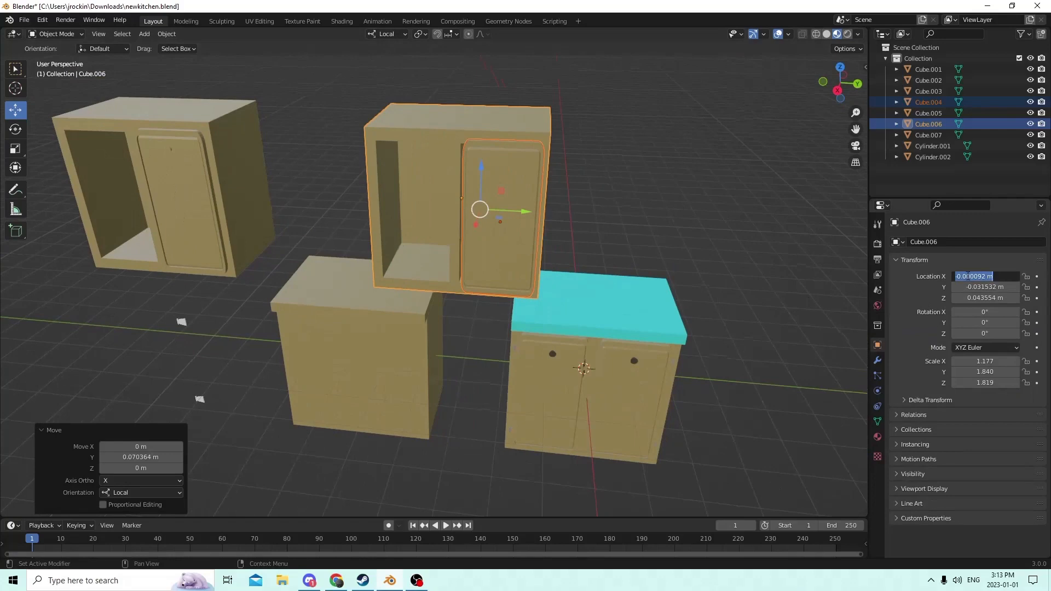
pyautogui.press('Return')
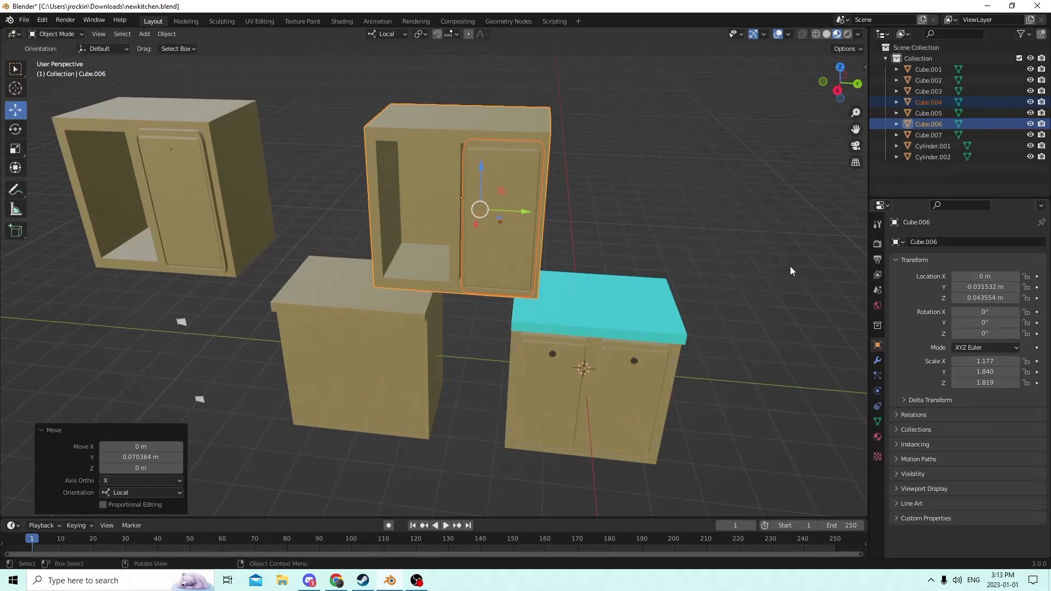
pyautogui.moveTo(790, 266)
pyautogui.mouseDown(button='middle')
pyautogui.moveTo(803, 272)
pyautogui.moveTo(794, 268)
pyautogui.mouseUp(button='middle')
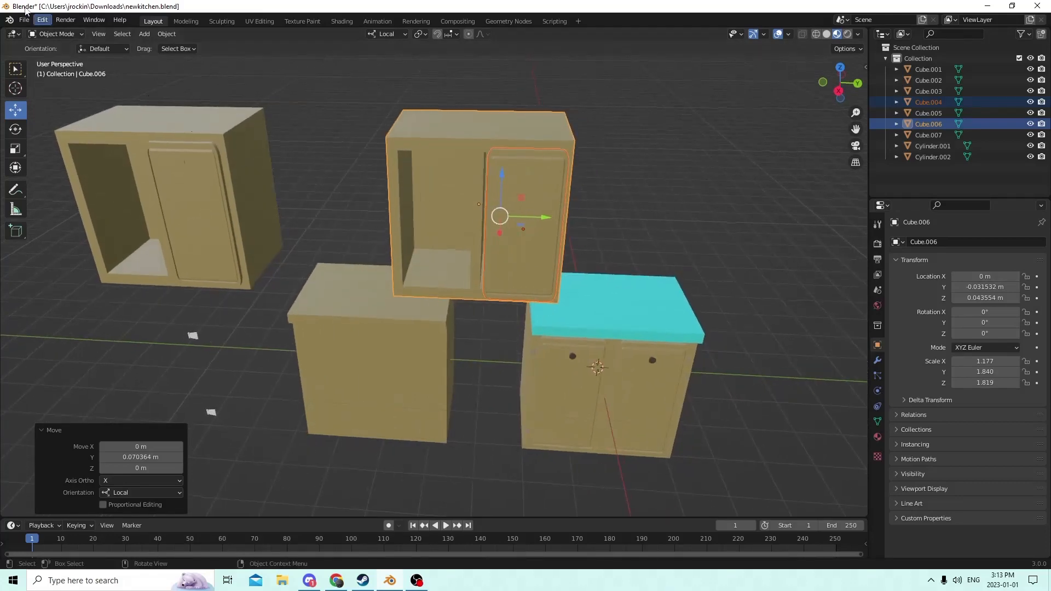
# Undo the X location change, the duplicate and its move, and the raising of the open cabinet.
pyautogui.click(42, 20)
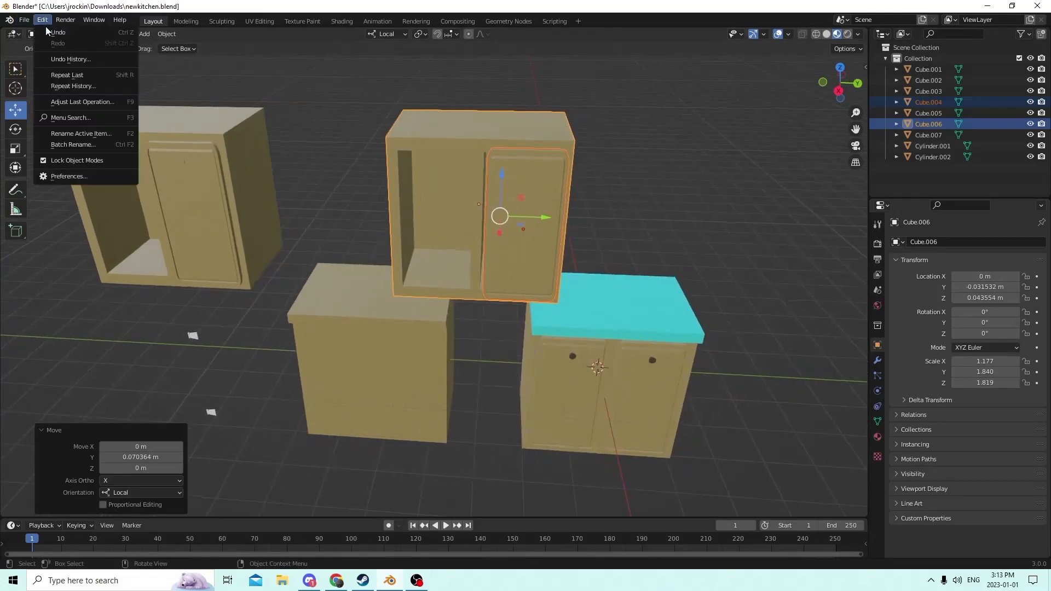
pyautogui.click(57, 32)
pyautogui.click(42, 21)
pyautogui.click(57, 33)
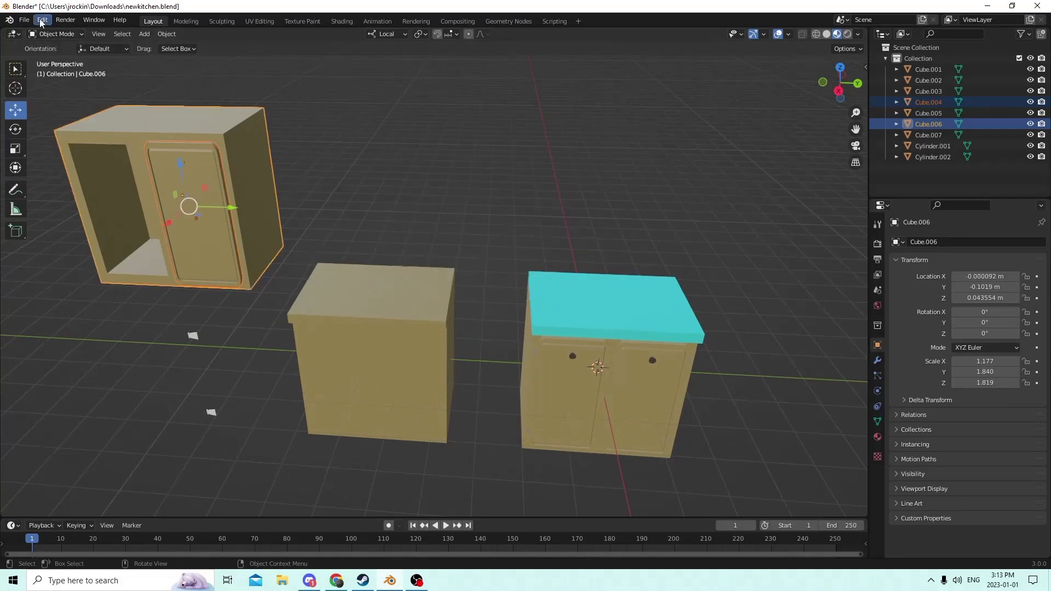
pyautogui.click(43, 20)
pyautogui.click(58, 33)
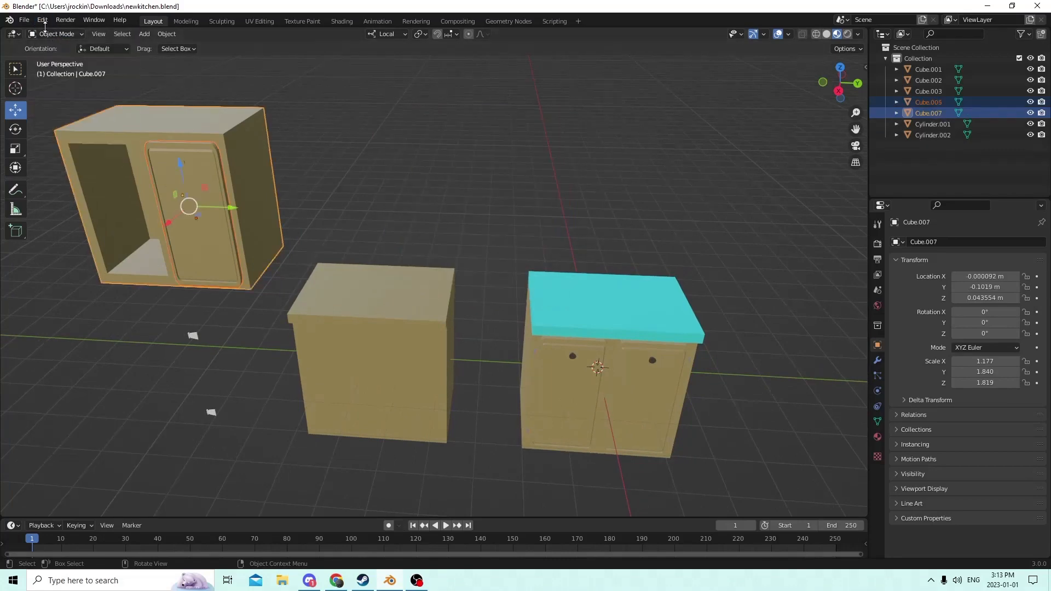
pyautogui.click(42, 20)
pyautogui.click(57, 33)
pyautogui.moveTo(243, 226); pyautogui.dragTo(241, 224, button='middle')
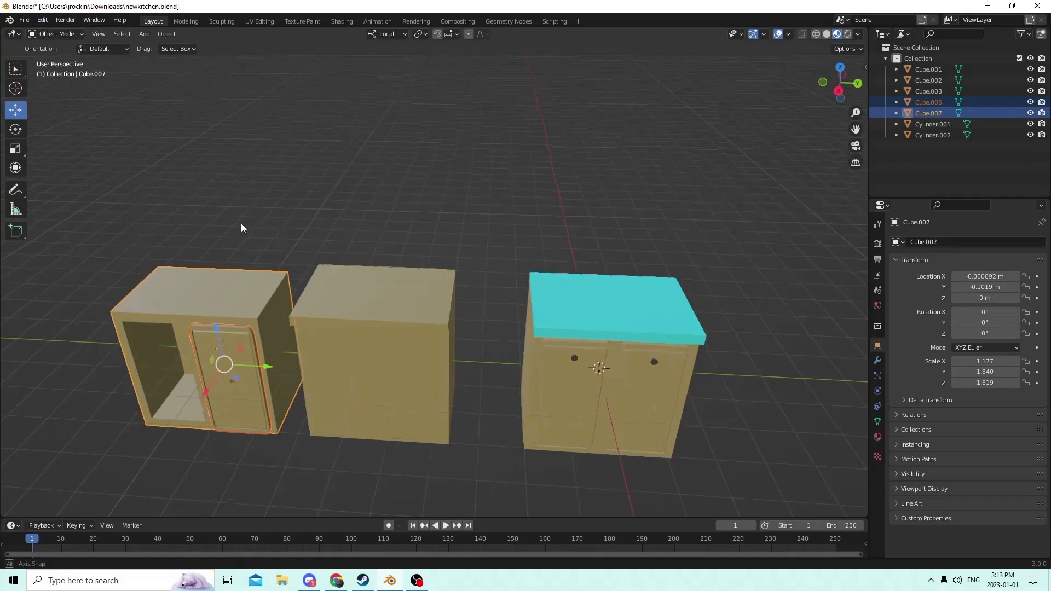
# Select both hinges of the open cabinet together with its door.
pyautogui.scroll(10, 241, 223)
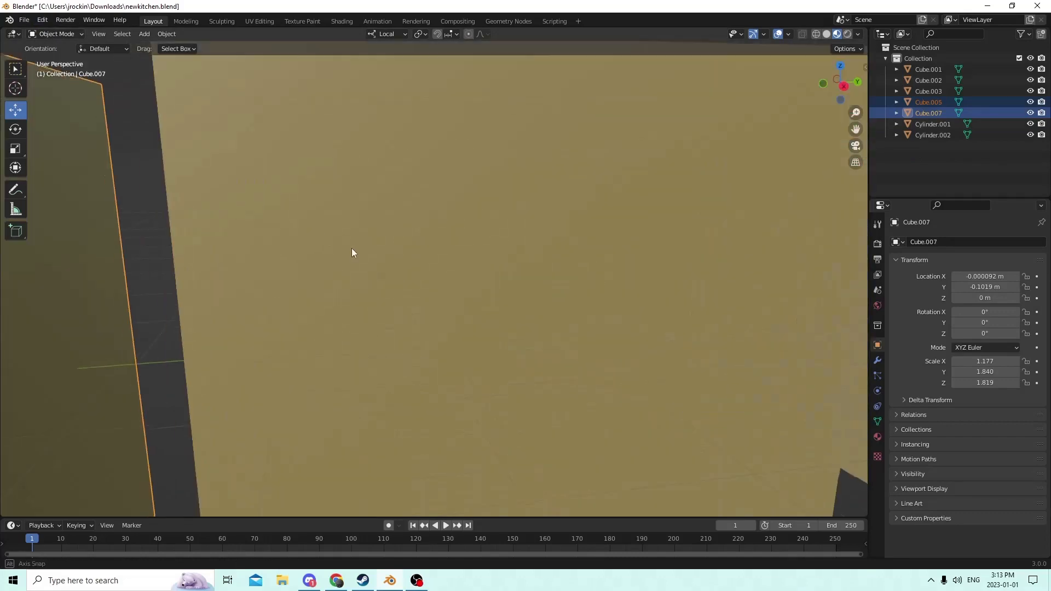
pyautogui.scroll(-6, 353, 245)
pyautogui.moveTo(352, 248); pyautogui.dragTo(423, 276, button='middle')
pyautogui.scroll(-3, 419, 269)
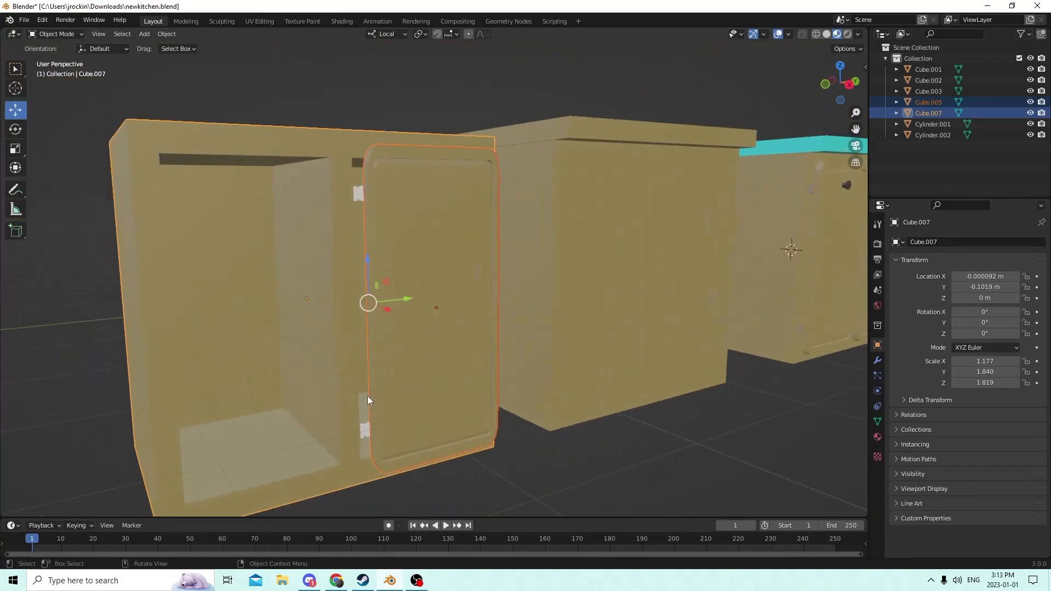
pyautogui.click(361, 430)
pyautogui.keyDown('shift'); pyautogui.click(359, 191); pyautogui.keyUp('shift')
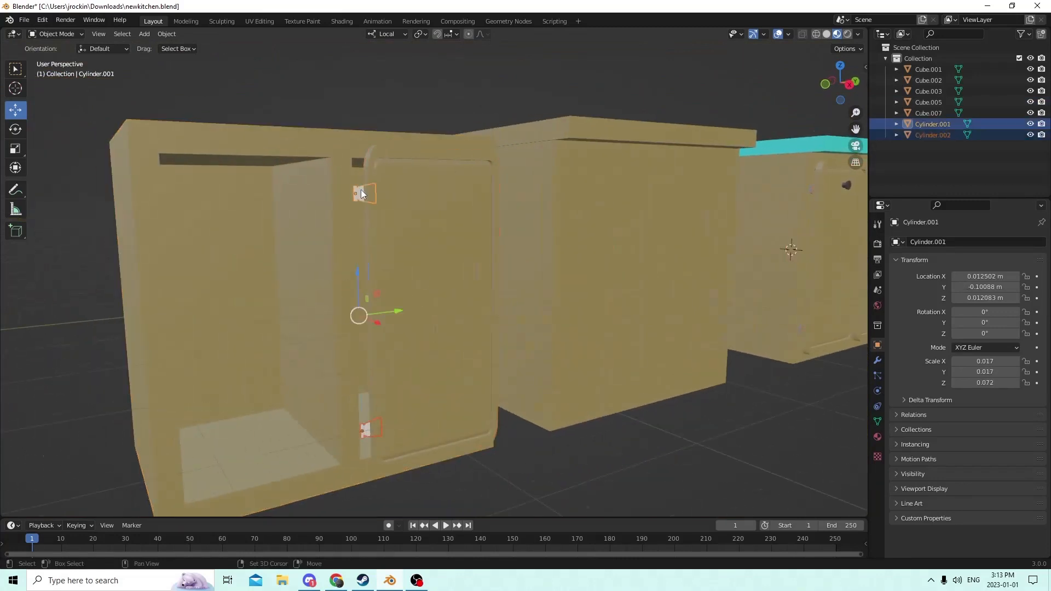
pyautogui.keyDown('shift'); pyautogui.click(418, 244); pyautogui.keyUp('shift')
pyautogui.scroll(-2, 418, 245)
pyautogui.moveTo(386, 253); pyautogui.dragTo(368, 261, button='middle')
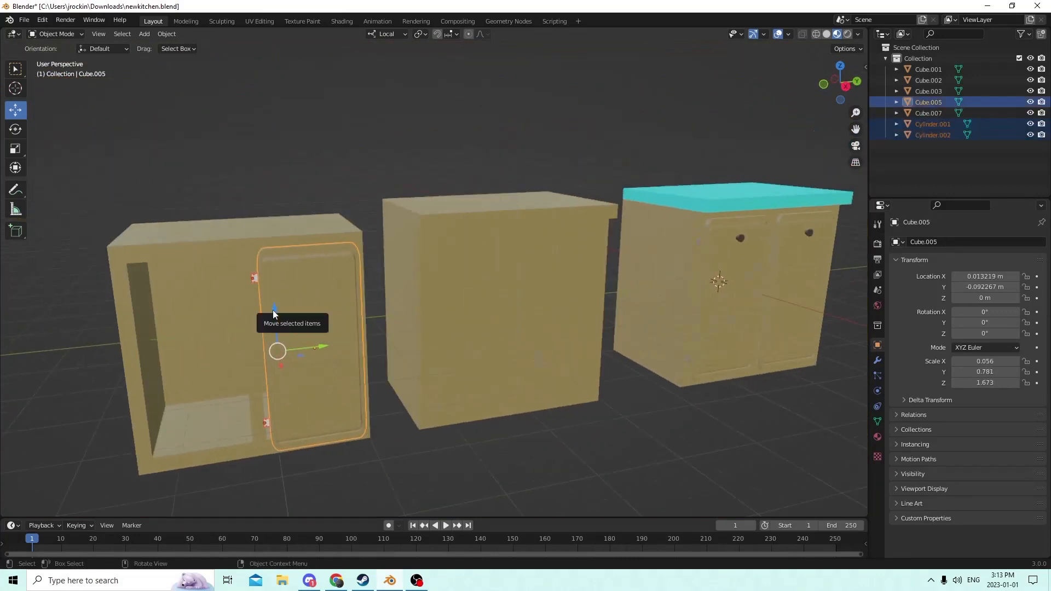
# Move the selected door and hinges up about 0.037 m and about 0.083 m along Y, above the cyan countertop.
pyautogui.moveTo(275, 314); pyautogui.dragTo(369, 158)
pyautogui.moveTo(369, 159); pyautogui.dragTo(365, 191, button='middle')
pyautogui.moveTo(277, 323); pyautogui.dragTo(665, 295)
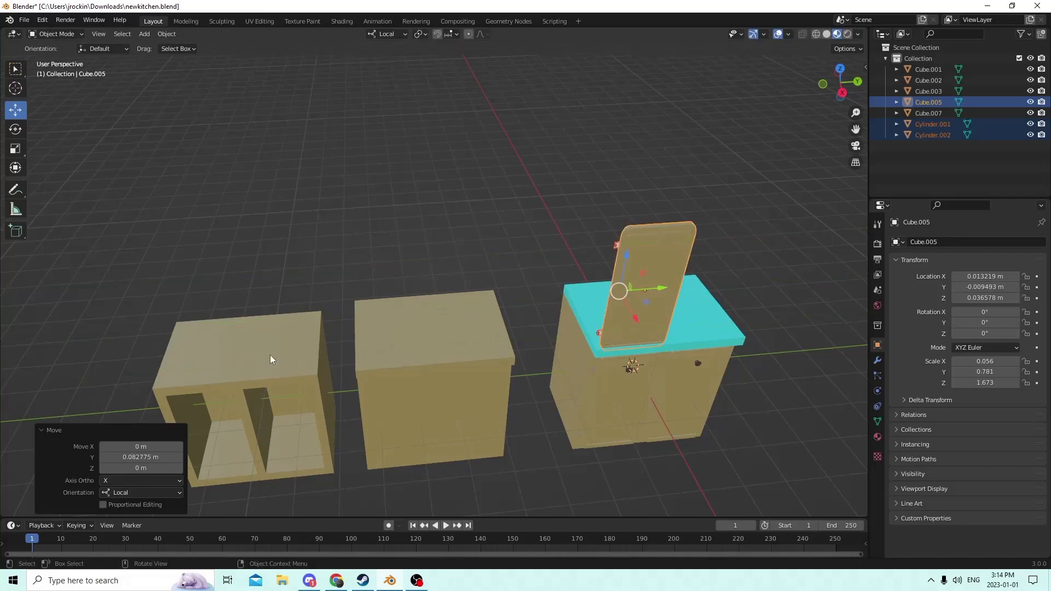
# Select the open cabinet body and set its Y location to 0 m.
pyautogui.click(265, 366)
pyautogui.moveTo(265, 366); pyautogui.dragTo(535, 358, button='middle')
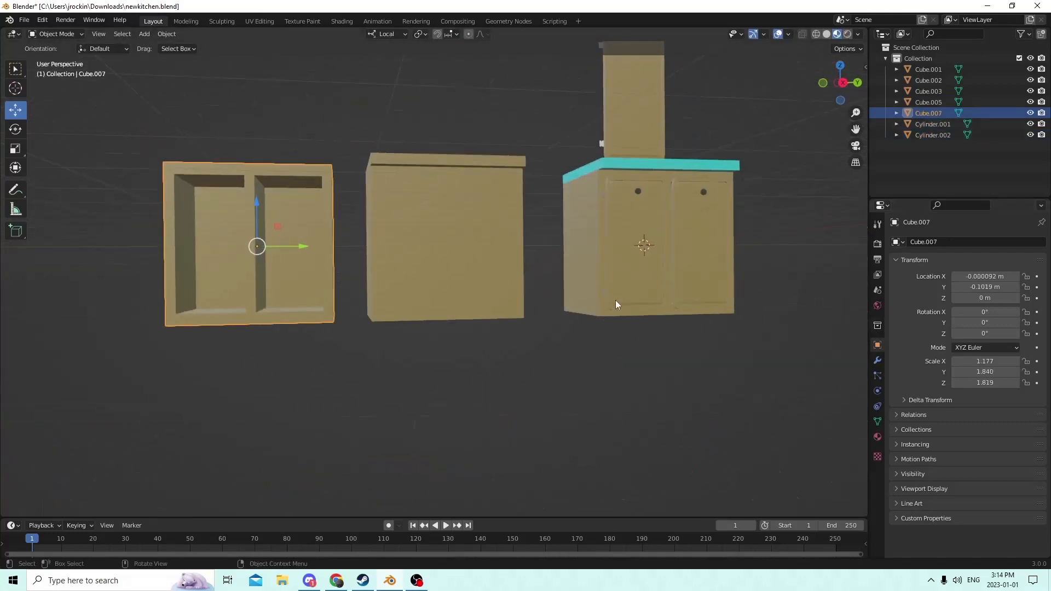
pyautogui.moveTo(615, 305); pyautogui.dragTo(793, 328, button='middle')
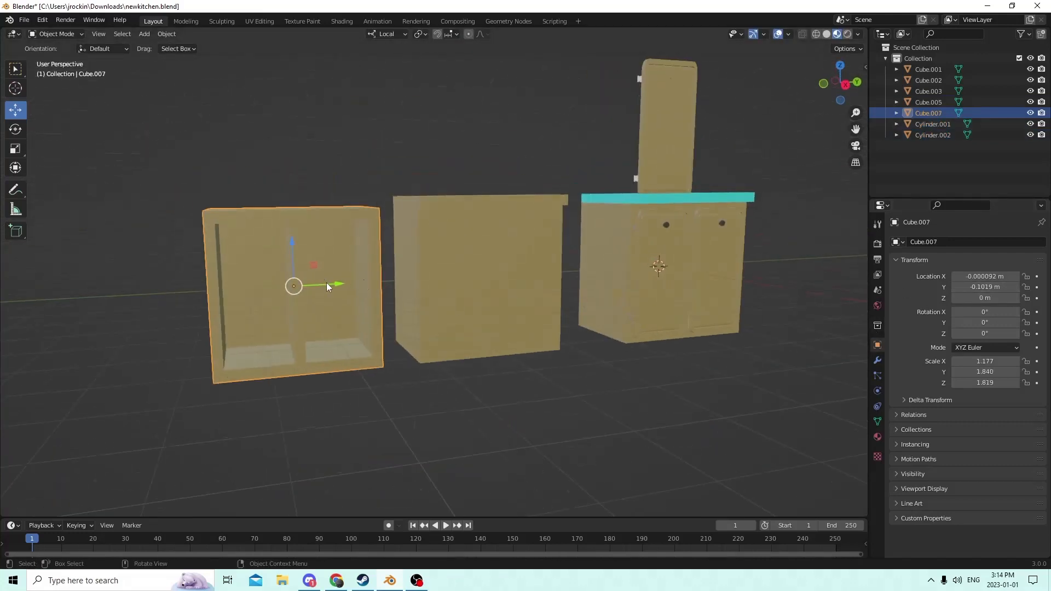
pyautogui.moveTo(328, 284); pyautogui.dragTo(385, 284)
pyautogui.rightClick(384, 284)
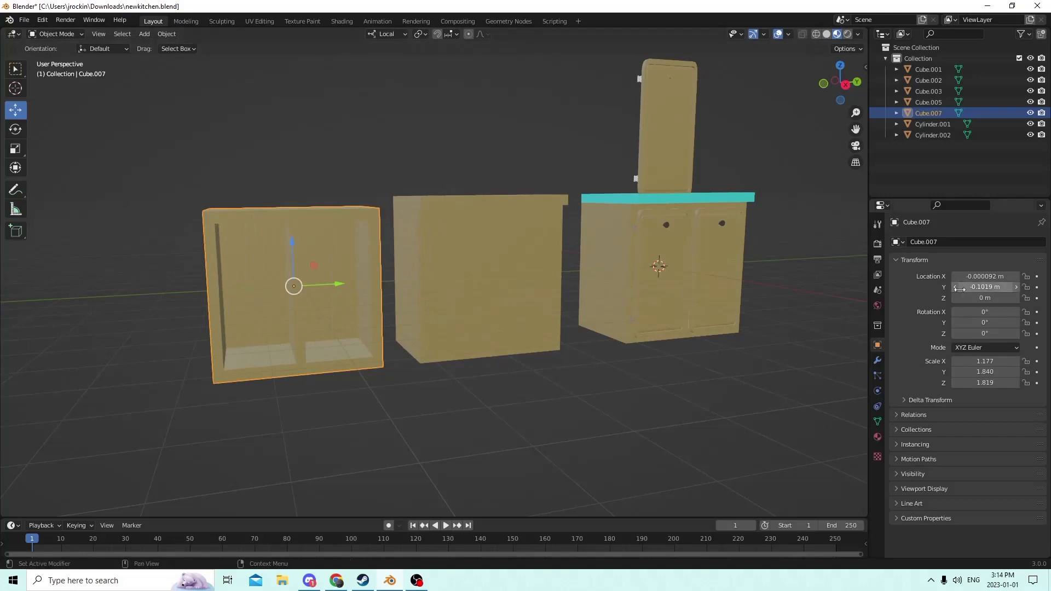
pyautogui.click(967, 288)
pyautogui.write('0')
pyautogui.press('Return')
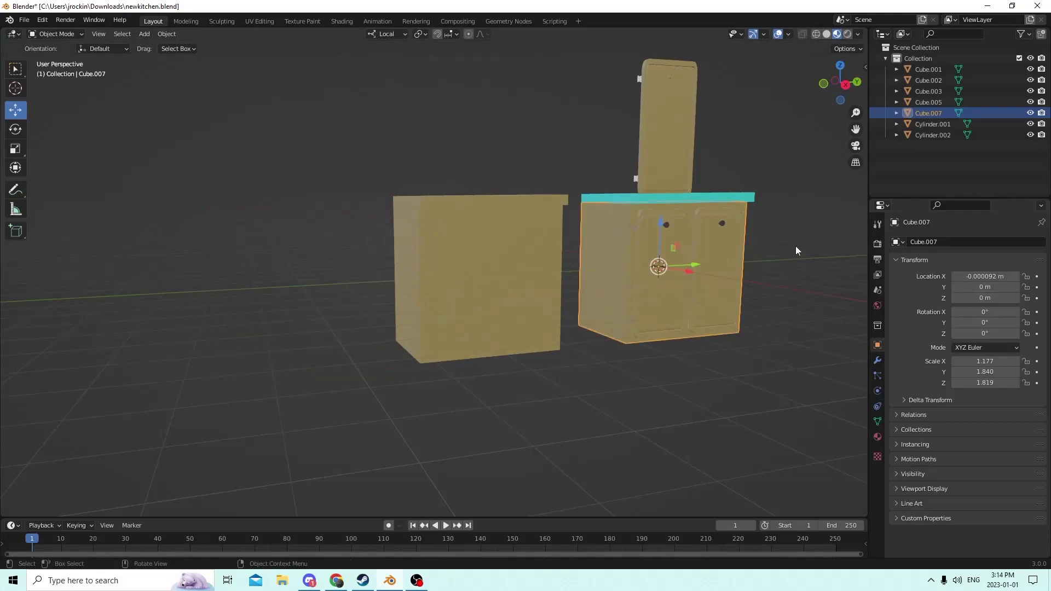
# Raise the open cabinet body along Z until it sits above the cyan-topped cabinet.
pyautogui.moveTo(795, 248); pyautogui.dragTo(696, 268, button='middle')
pyautogui.moveTo(792, 294); pyautogui.dragTo(798, 284, button='middle')
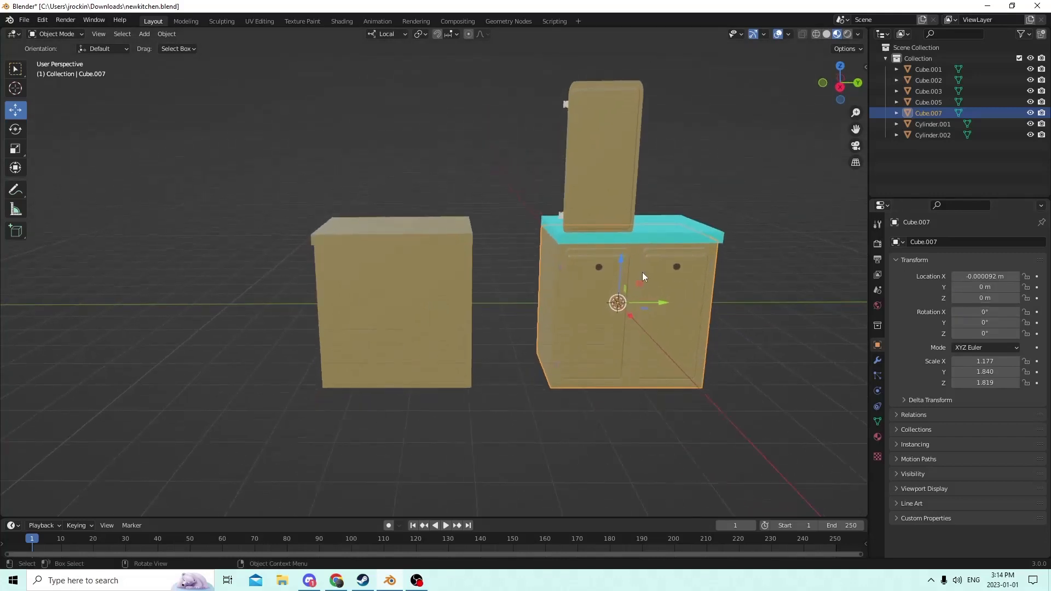
pyautogui.moveTo(618, 268); pyautogui.dragTo(622, 79)
# Try setting the upper cabinet door's Y location to 0 m, and undo the change.
pyautogui.moveTo(596, 179); pyautogui.dragTo(589, 191, button='middle')
pyautogui.click(589, 191)
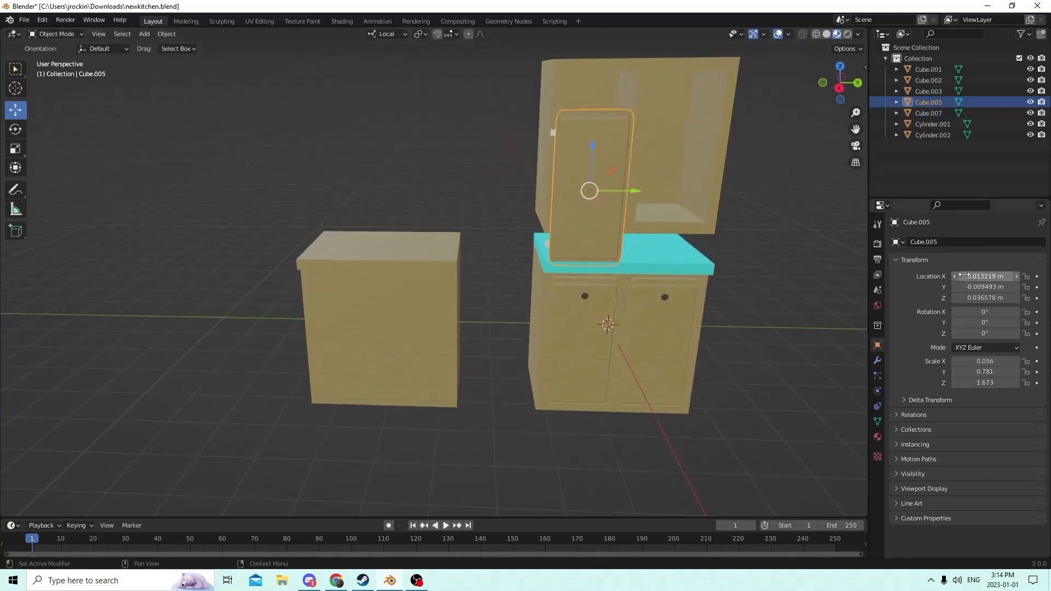
pyautogui.press('-')
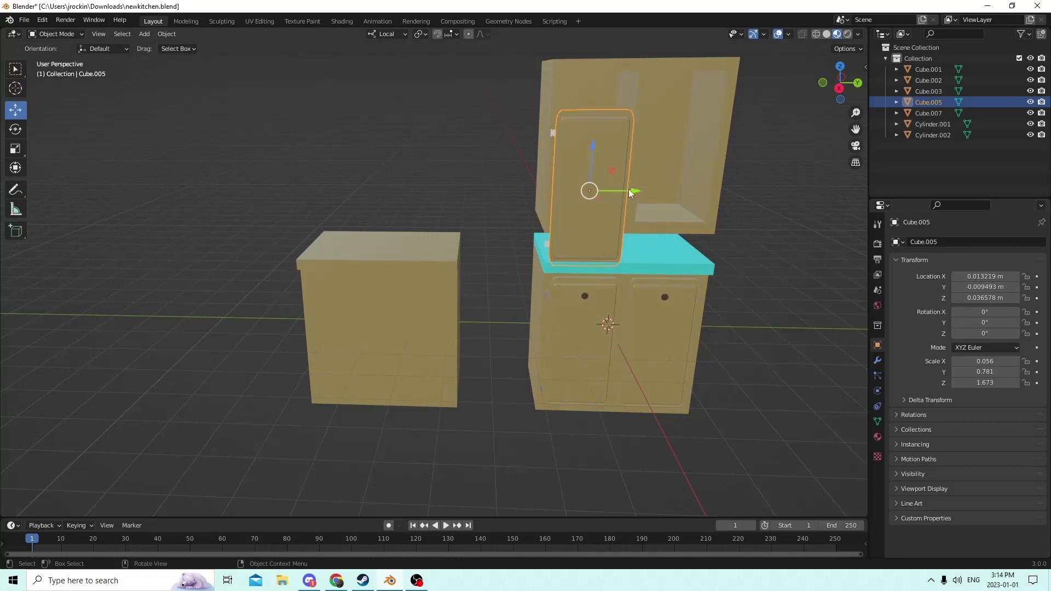
pyautogui.moveTo(631, 193); pyautogui.dragTo(667, 194)
pyautogui.rightClick(667, 193)
pyautogui.click(984, 287)
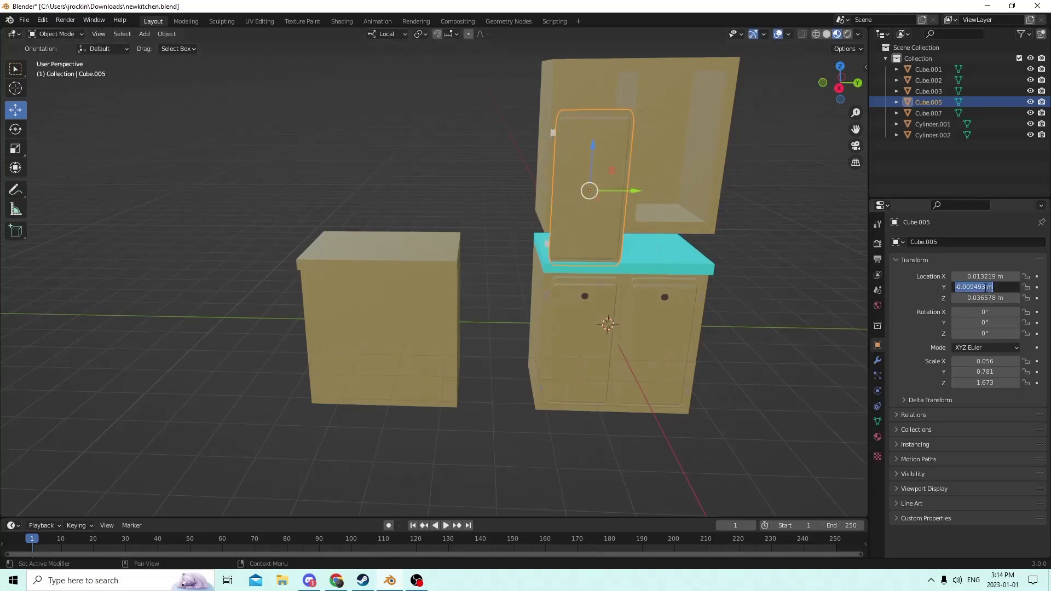
pyautogui.write('0')
pyautogui.press('Return')
pyautogui.moveTo(712, 274); pyautogui.dragTo(774, 277, button='middle')
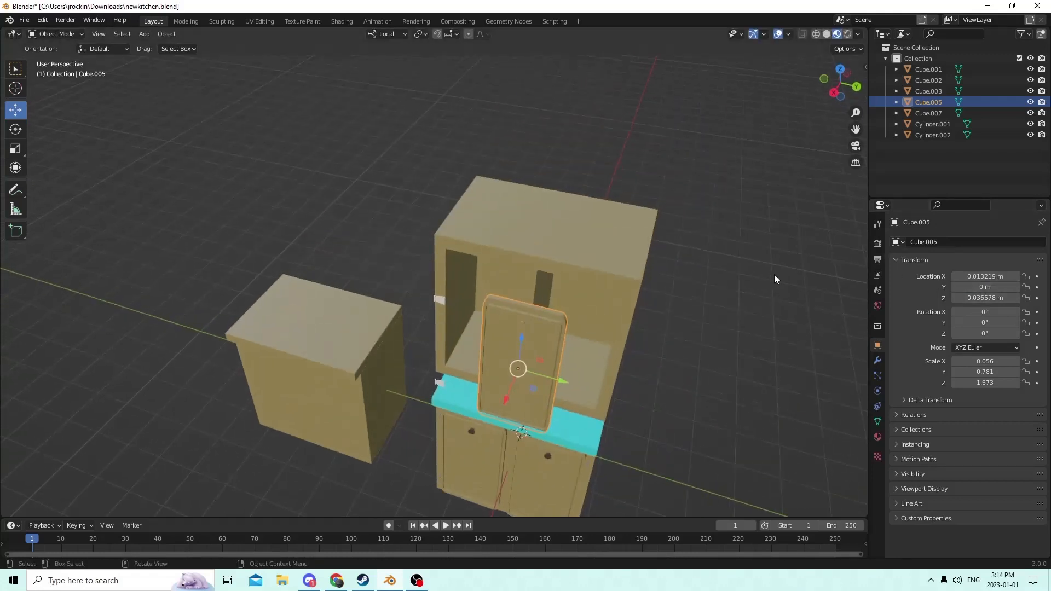
pyautogui.click(42, 19)
pyautogui.click(57, 33)
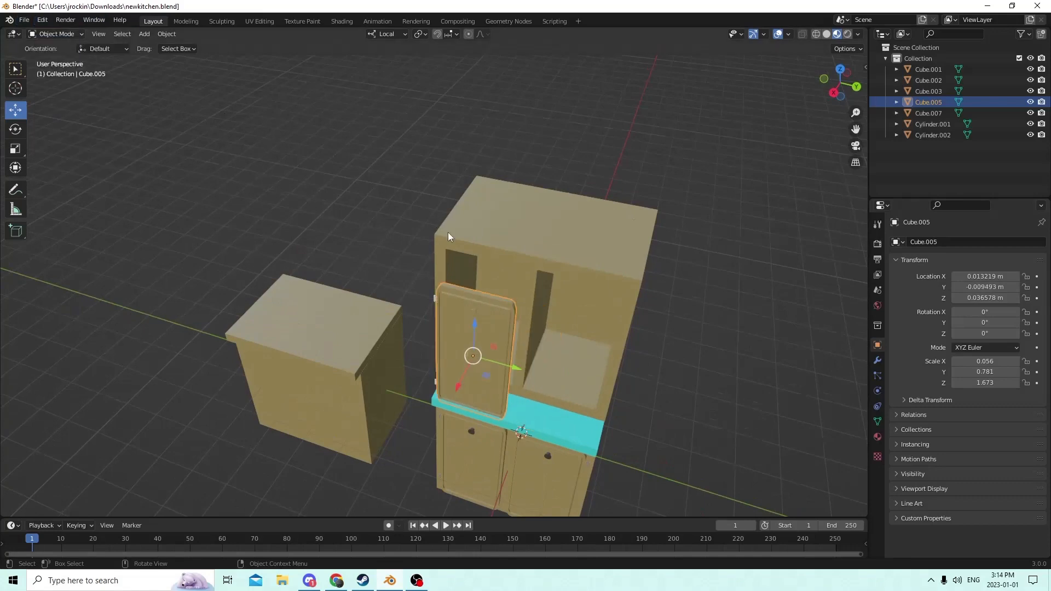
# Add both hinges to the selection with the upper cabinet's door.
pyautogui.moveTo(447, 232); pyautogui.dragTo(515, 219, button='middle')
pyautogui.scroll(3, 514, 219)
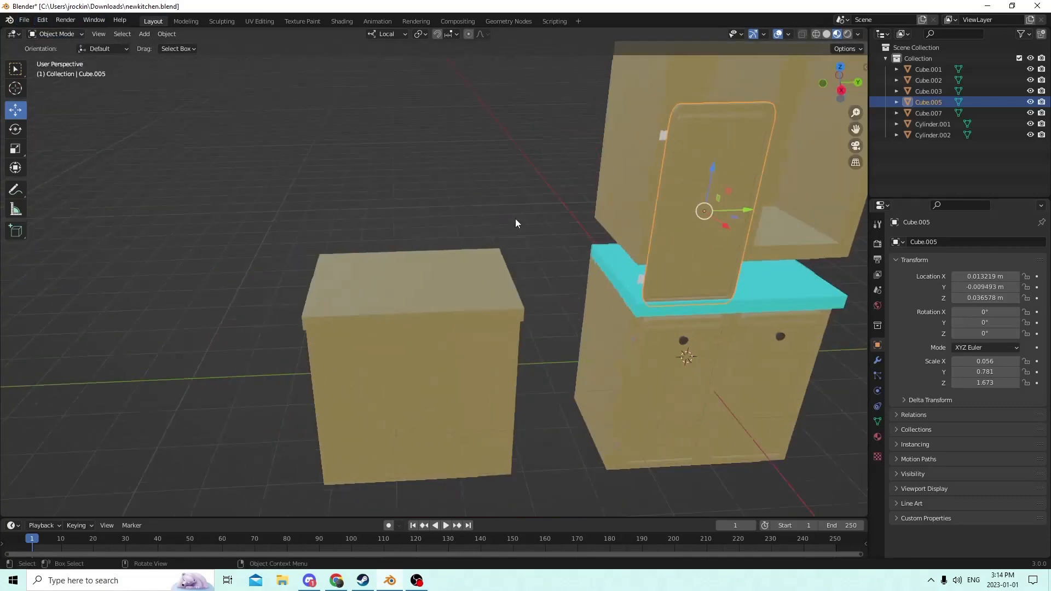
pyautogui.keyDown('shift'); pyautogui.click(642, 280); pyautogui.keyUp('shift')
pyautogui.keyDown('shift'); pyautogui.click(664, 134); pyautogui.keyUp('shift')
pyautogui.moveTo(664, 133); pyautogui.dragTo(614, 156, button='middle')
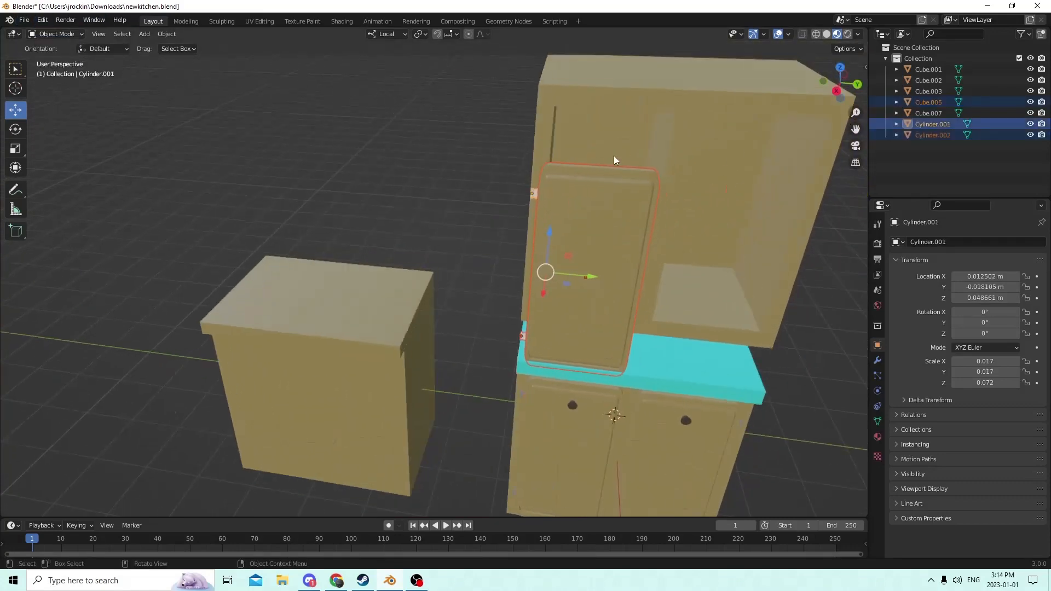
# Move the selected door and hinges about -0.0012 m along X and about 0.00045 m along Y, toward the upper cabinet's front.
pyautogui.moveTo(567, 282); pyautogui.dragTo(447, 298, button='middle')
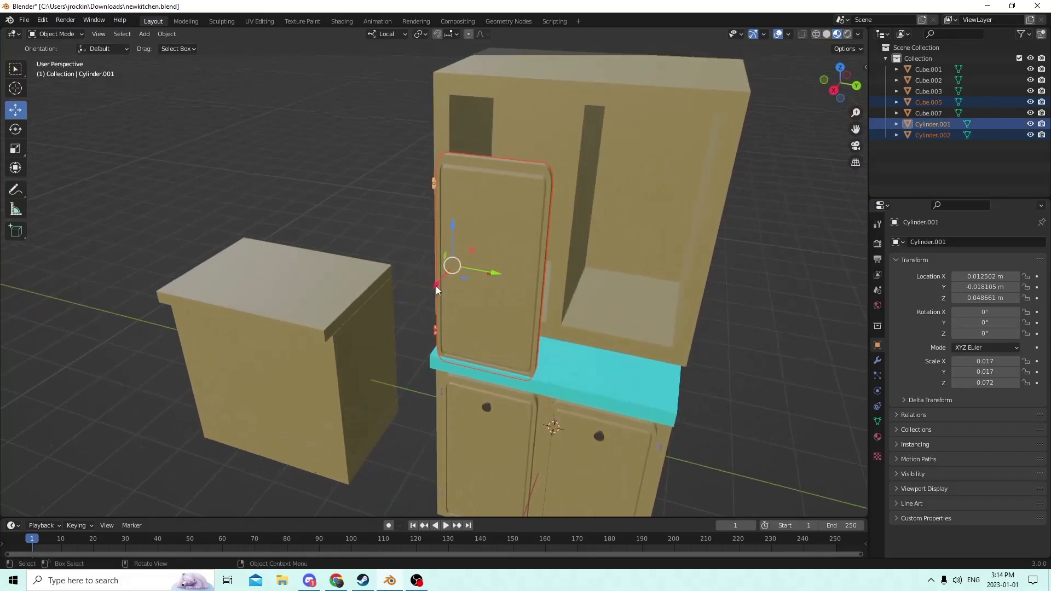
pyautogui.moveTo(436, 286); pyautogui.dragTo(445, 273)
pyautogui.moveTo(445, 273); pyautogui.dragTo(441, 317, button='middle')
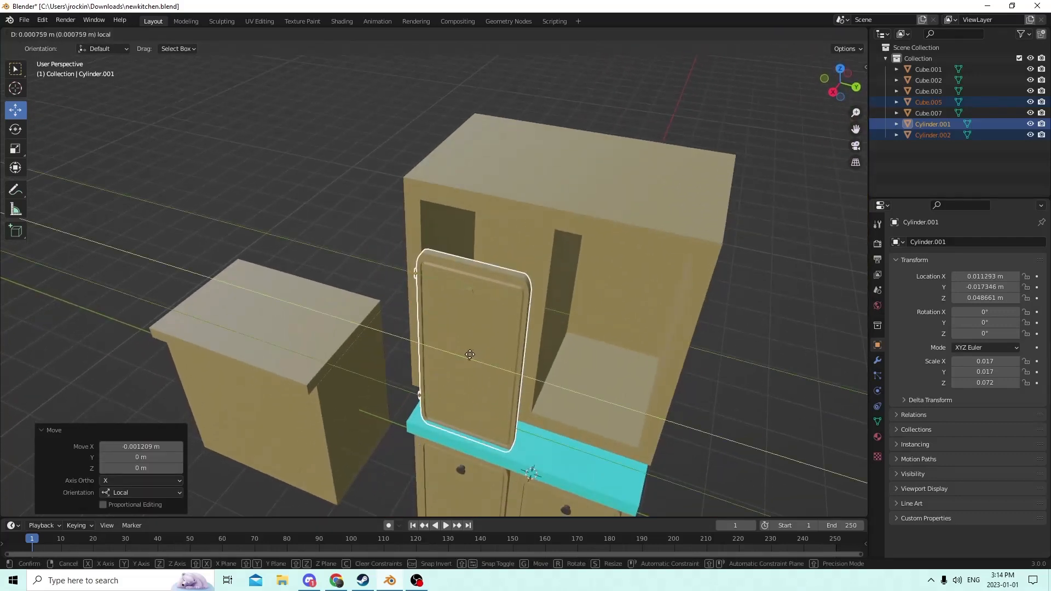
pyautogui.moveTo(474, 361); pyautogui.dragTo(475, 357)
pyautogui.moveTo(475, 356); pyautogui.dragTo(536, 251, button='middle')
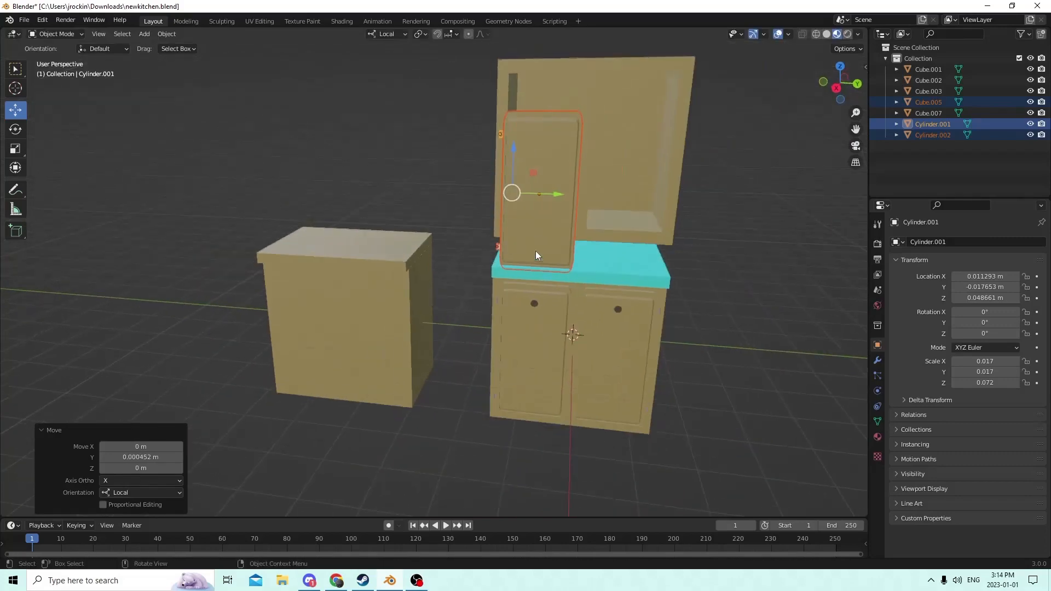
# Raise the door and hinges about 0.0086 m along Z to fit the upper cabinet's opening.
pyautogui.moveTo(505, 158); pyautogui.dragTo(505, 110)
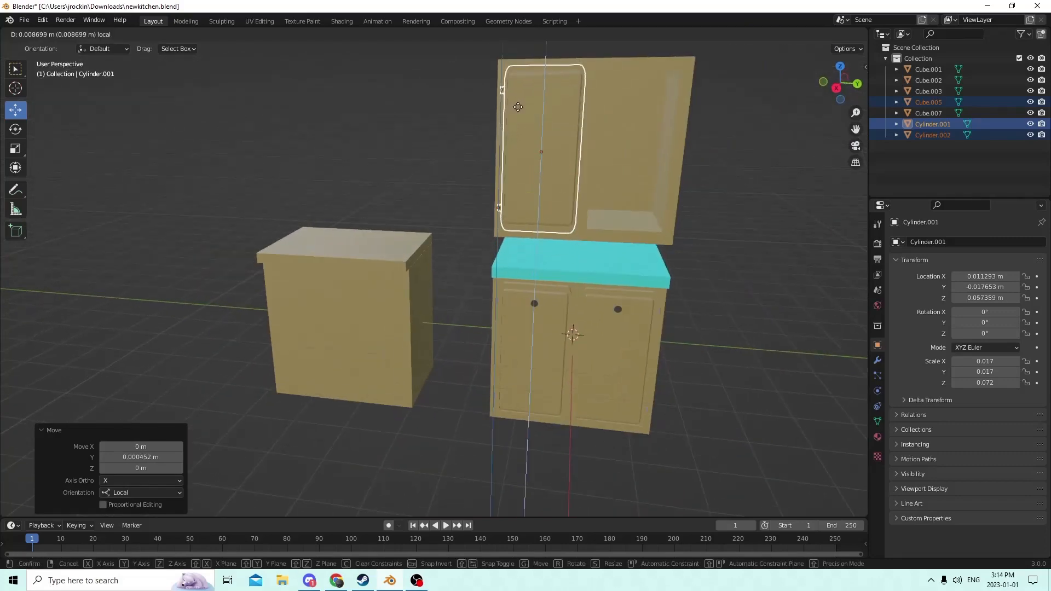
pyautogui.moveTo(505, 110); pyautogui.dragTo(523, 142, button='middle')
pyautogui.scroll(3, 489, 160)
pyautogui.scroll(-3, 492, 153)
pyautogui.scroll(2, 518, 122)
pyautogui.scroll(-2, 522, 142)
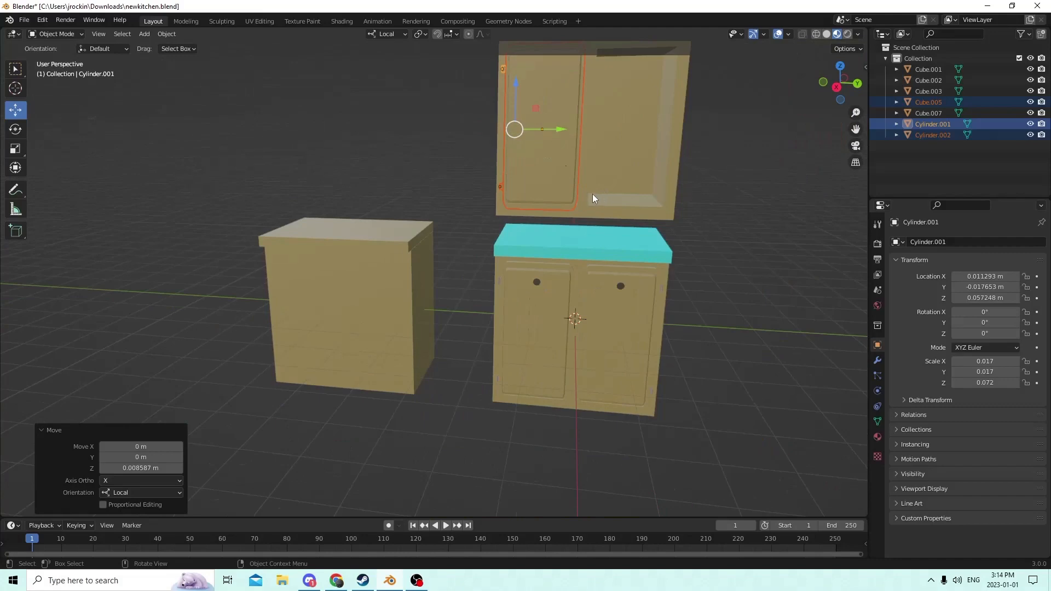
# Examine from several angles how the door and hinges sit against the upper cabinet's front.
pyautogui.moveTo(593, 194); pyautogui.dragTo(575, 225, button='middle')
pyautogui.scroll(2, 575, 225)
pyautogui.scroll(2, 569, 224)
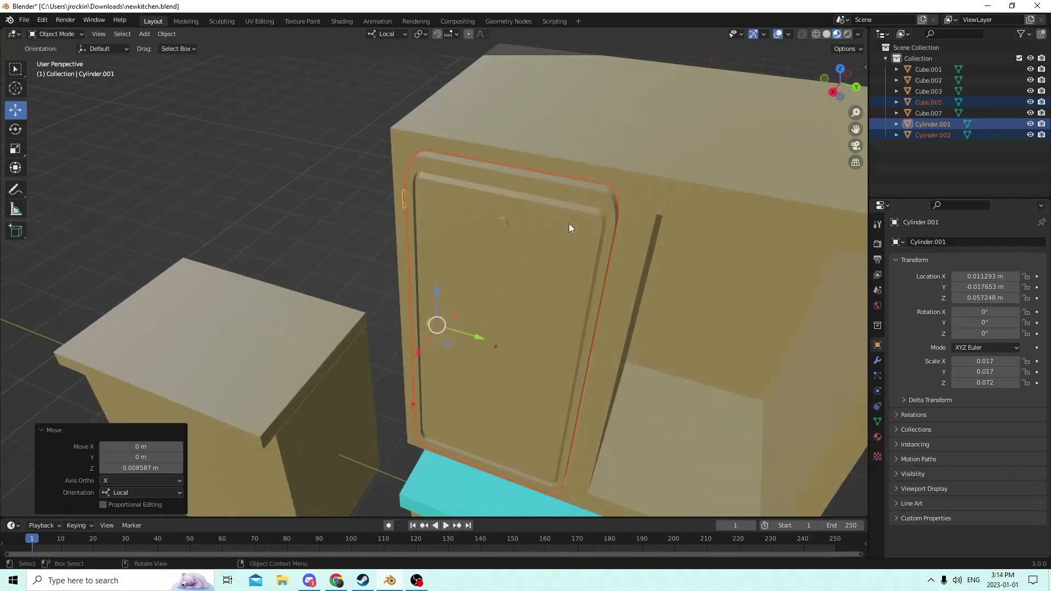
pyautogui.scroll(-4, 599, 218)
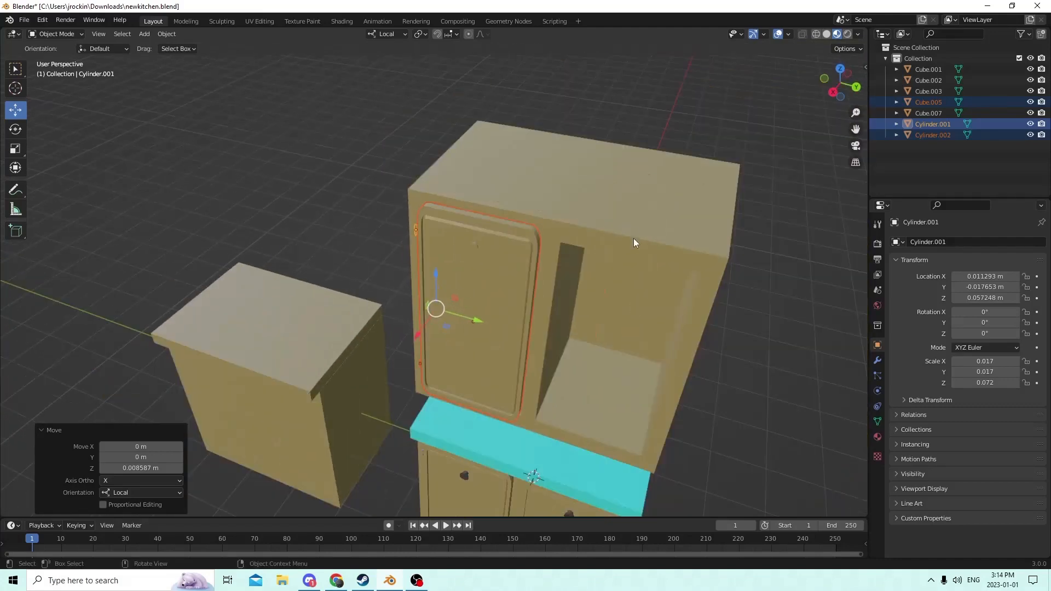
pyautogui.moveTo(633, 240); pyautogui.dragTo(664, 227, button='middle')
pyautogui.moveTo(856, 129); pyautogui.dragTo(754, 130)
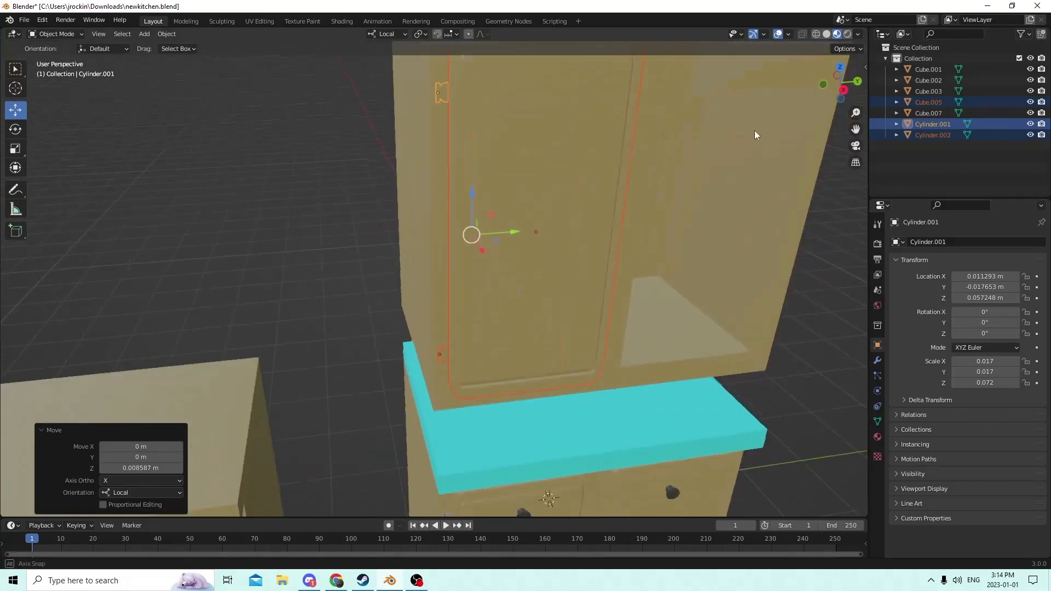
pyautogui.scroll(-3, 747, 110)
pyautogui.scroll(-1, 696, 133)
pyautogui.moveTo(696, 135); pyautogui.dragTo(702, 148, button='middle')
pyautogui.scroll(1, 657, 146)
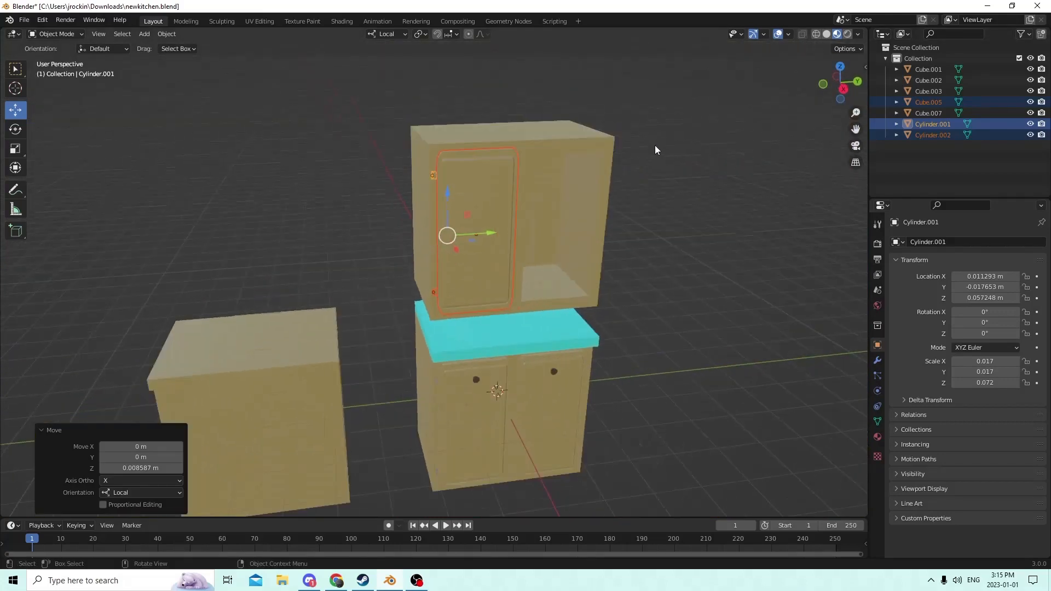
pyautogui.scroll(1, 648, 143)
pyautogui.scroll(-1, 635, 139)
pyautogui.moveTo(631, 137); pyautogui.dragTo(660, 195, button='middle')
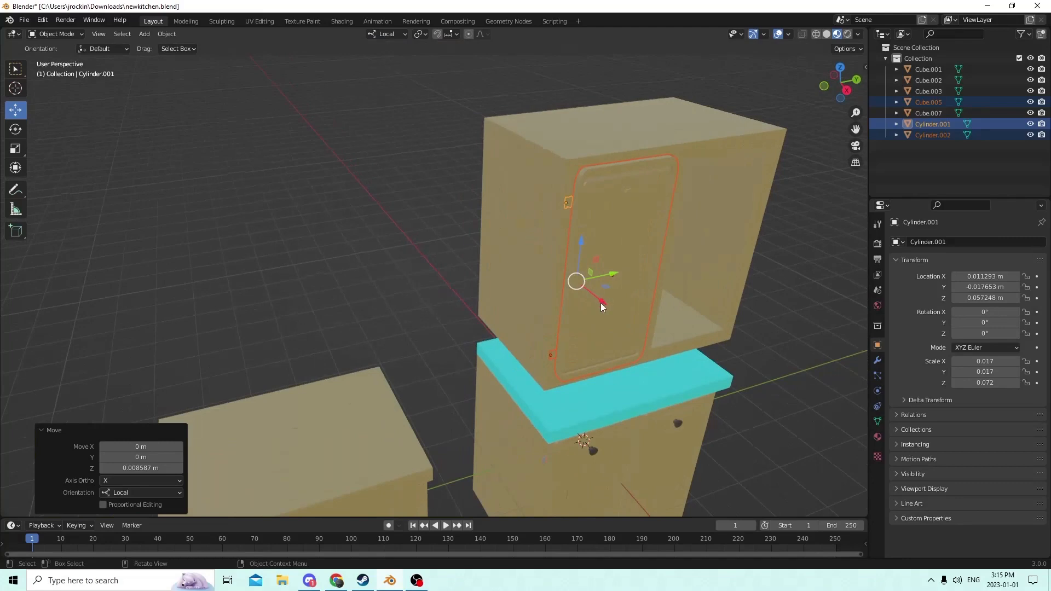
# Switch to solid shading and adjust the door and hinges along X by about 0.0007 m outward and 0.00025 m back.
pyautogui.moveTo(605, 299); pyautogui.dragTo(607, 303)
pyautogui.click(827, 34)
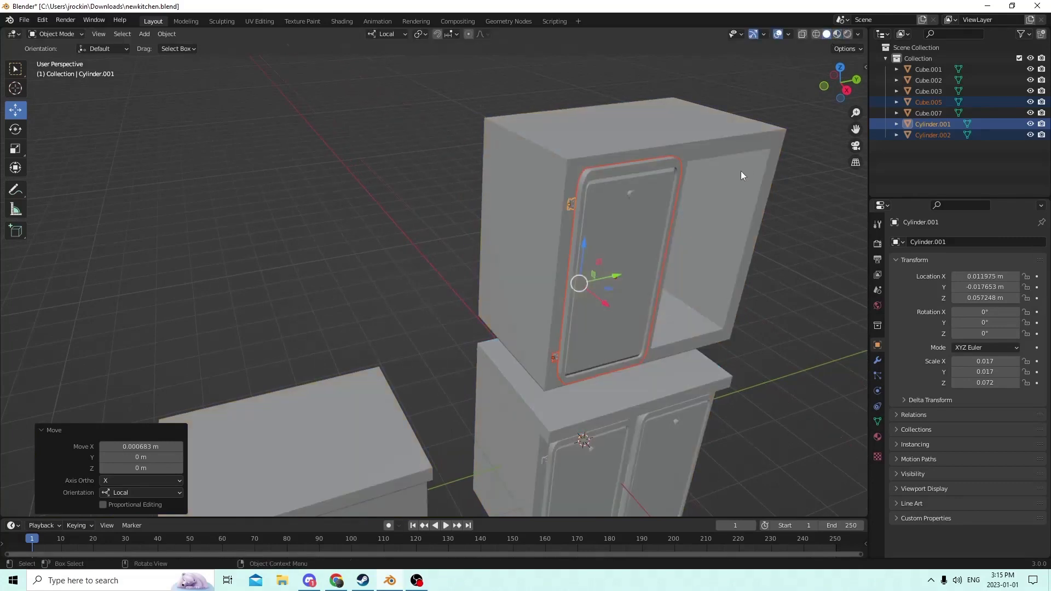
pyautogui.moveTo(740, 171)
pyautogui.mouseDown(button='middle')
pyautogui.moveTo(724, 206)
pyautogui.moveTo(751, 254)
pyautogui.moveTo(737, 244)
pyautogui.mouseUp(button='middle')
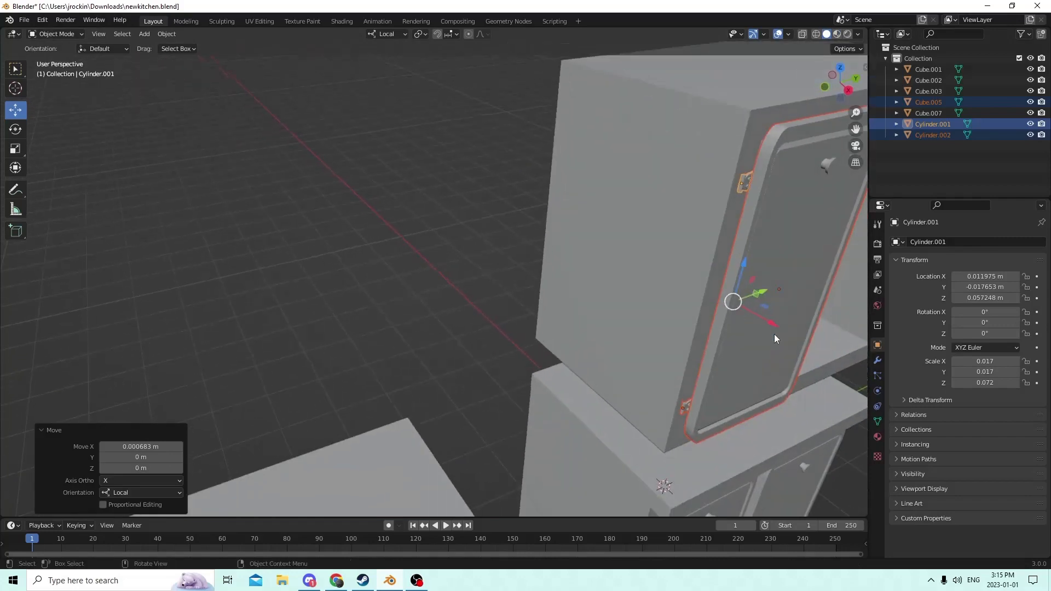
pyautogui.moveTo(770, 325); pyautogui.dragTo(755, 323)
pyautogui.moveTo(754, 324); pyautogui.dragTo(603, 237, button='middle')
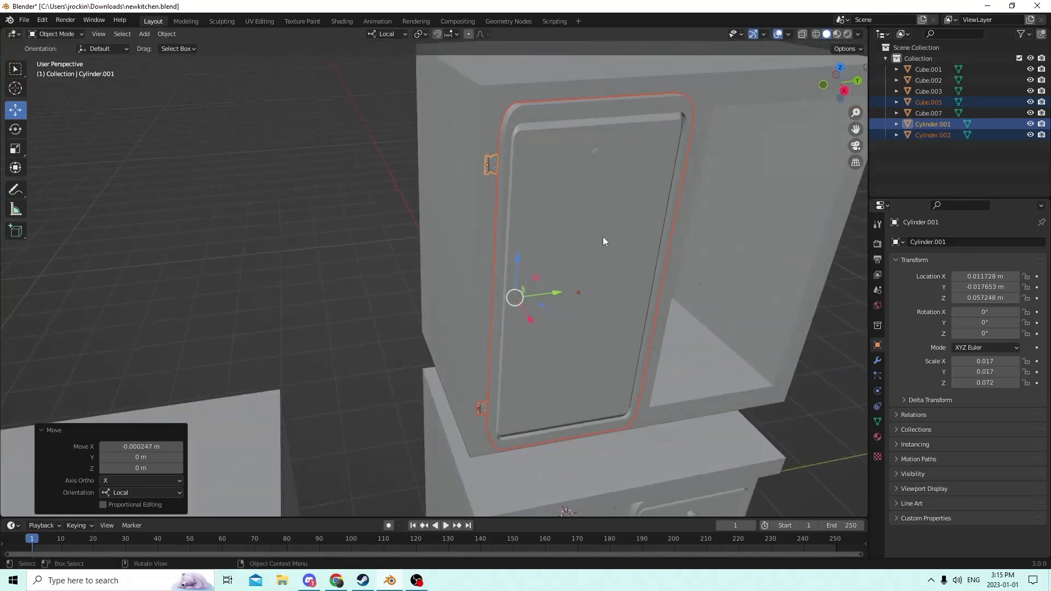
# Select only the upper cabinet's door and open it in Edit Mode with the Move tool active.
pyautogui.scroll(-2, 541, 205)
pyautogui.moveTo(541, 204); pyautogui.dragTo(698, 197, button='middle')
pyautogui.click(399, 196)
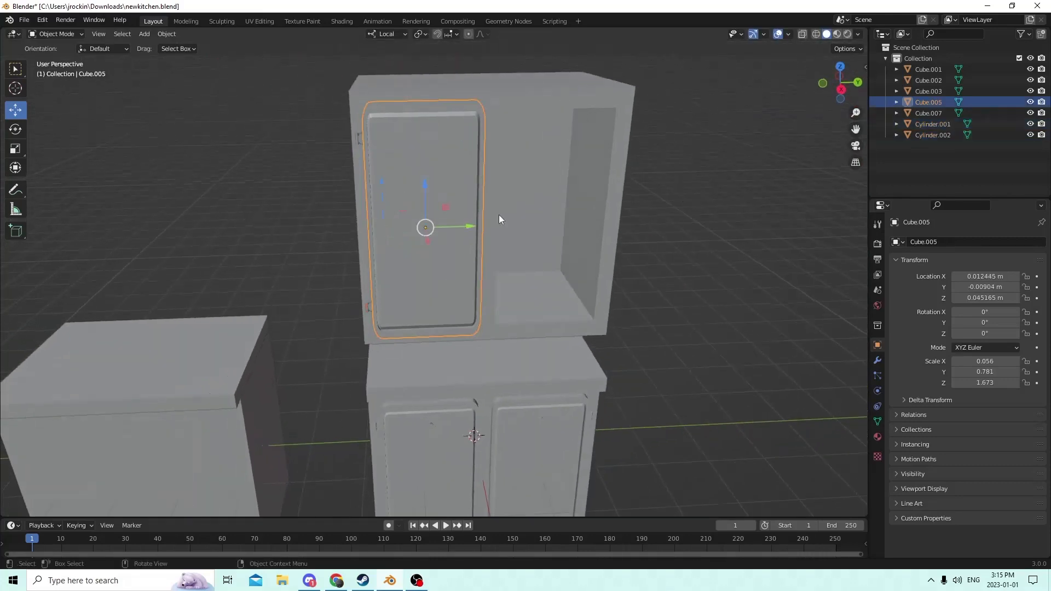
pyautogui.click(438, 170)
pyautogui.moveTo(445, 173); pyautogui.dragTo(477, 181, button='middle')
pyautogui.click(463, 184)
pyautogui.press('Tab')
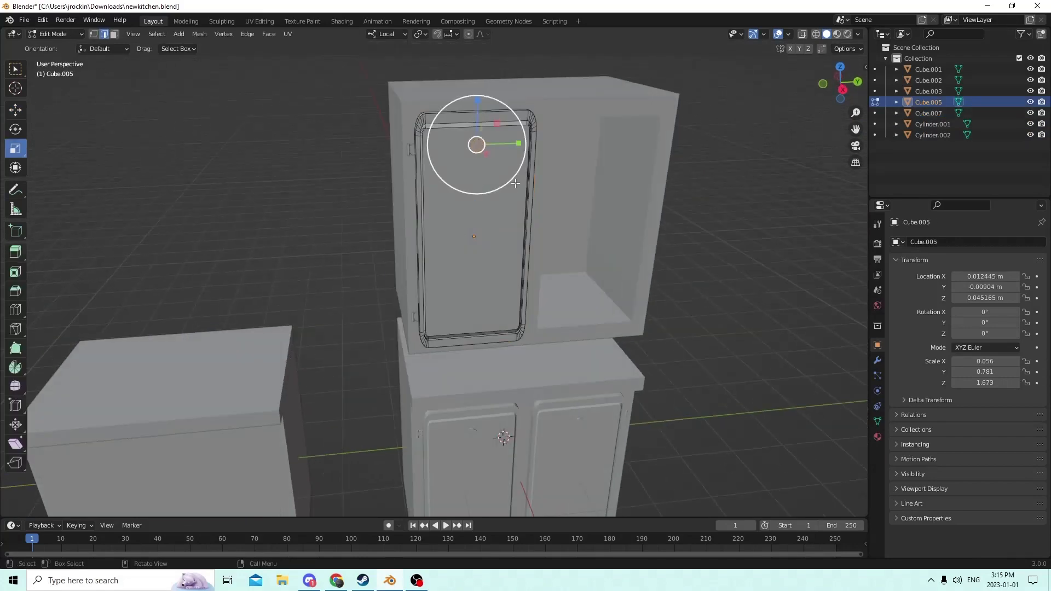
pyautogui.moveTo(722, 156); pyautogui.dragTo(702, 132, button='middle')
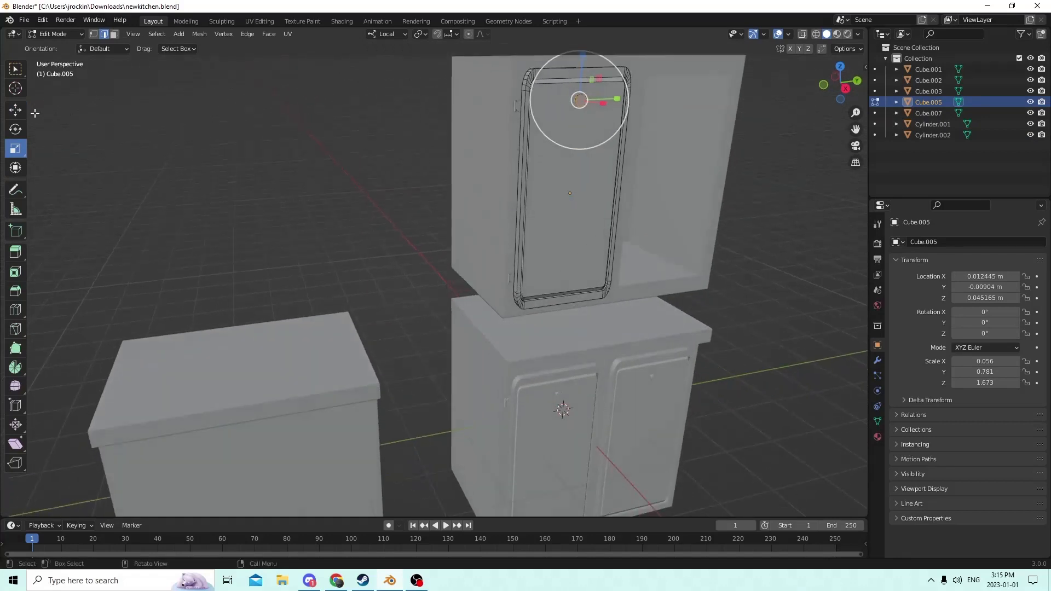
pyautogui.click(17, 111)
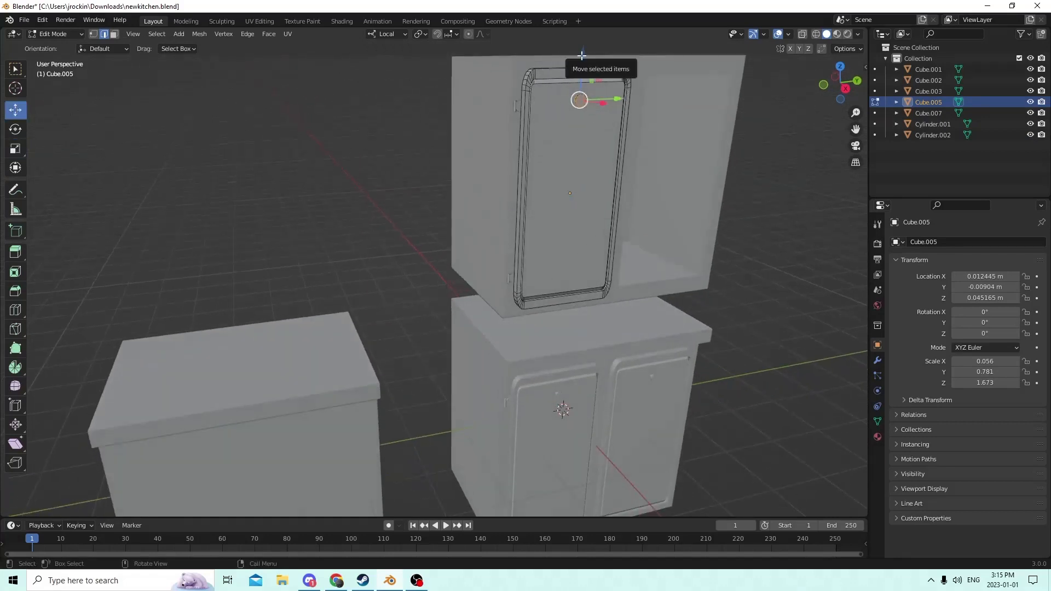
pyautogui.moveTo(583, 55); pyautogui.dragTo(584, 79)
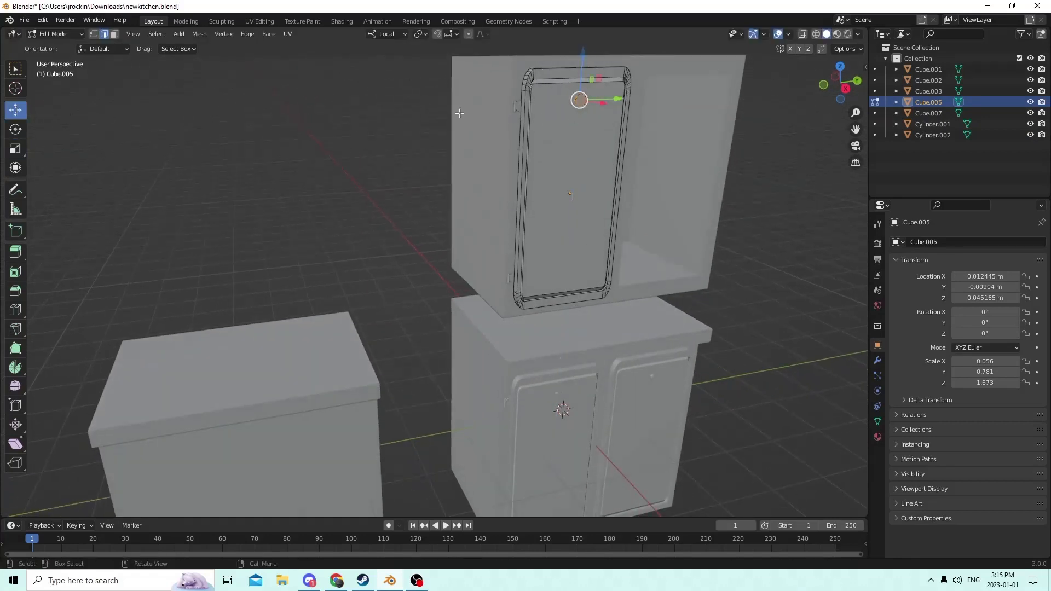
pyautogui.moveTo(427, 109); pyautogui.dragTo(420, 113, button='middle')
# Clear the mesh selection and select the door knob's whole linked mesh.
pyautogui.click(803, 168)
pyautogui.moveTo(585, 129); pyautogui.dragTo(593, 151, button='middle')
pyautogui.scroll(3, 593, 151)
pyautogui.moveTo(496, 196); pyautogui.dragTo(549, 207, button='middle')
pyautogui.scroll(2, 550, 206)
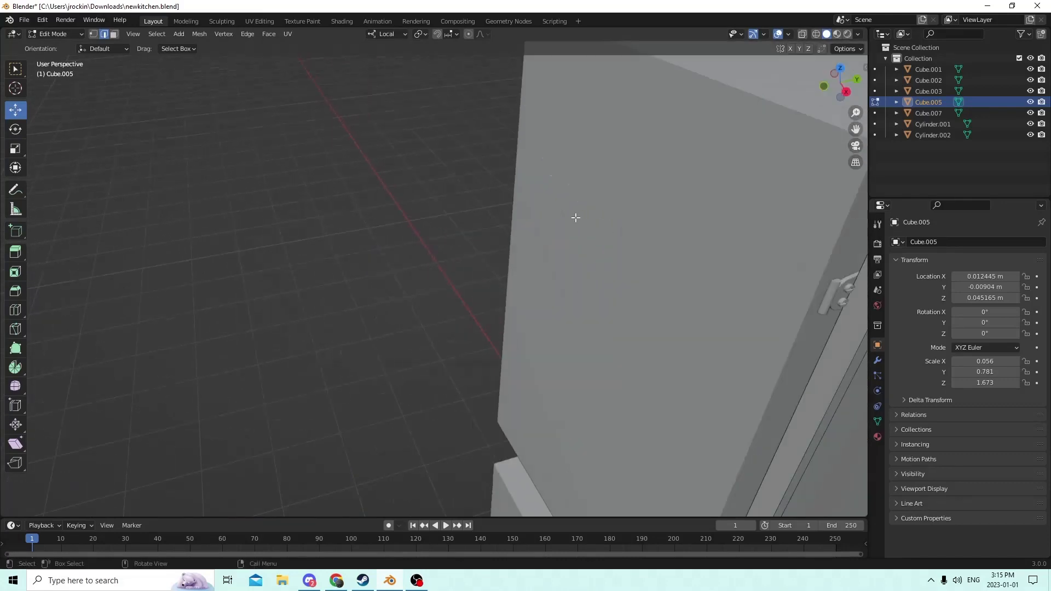
pyautogui.scroll(-2, 550, 211)
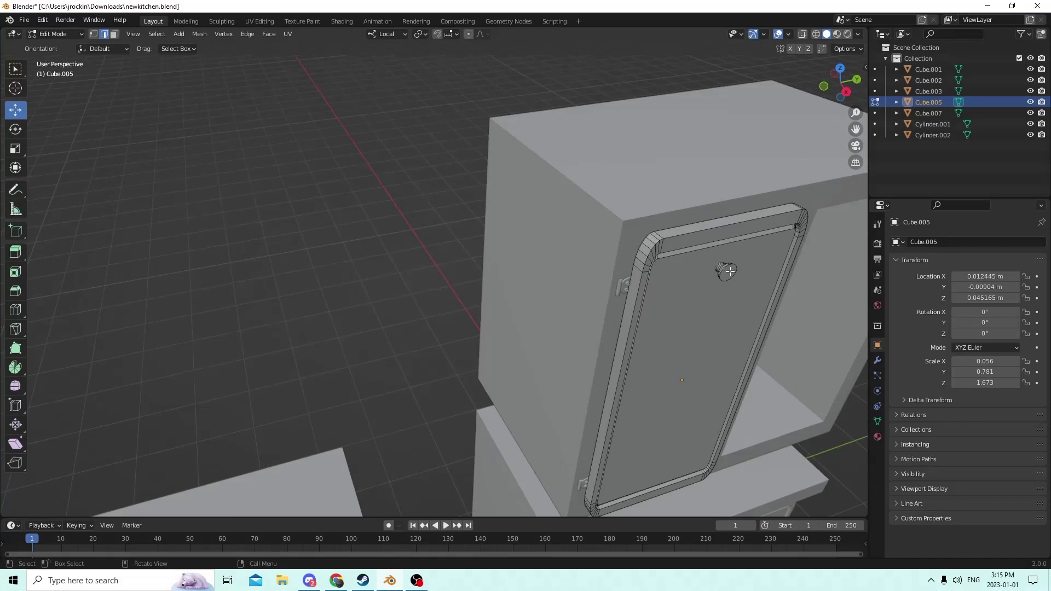
pyautogui.press('l')
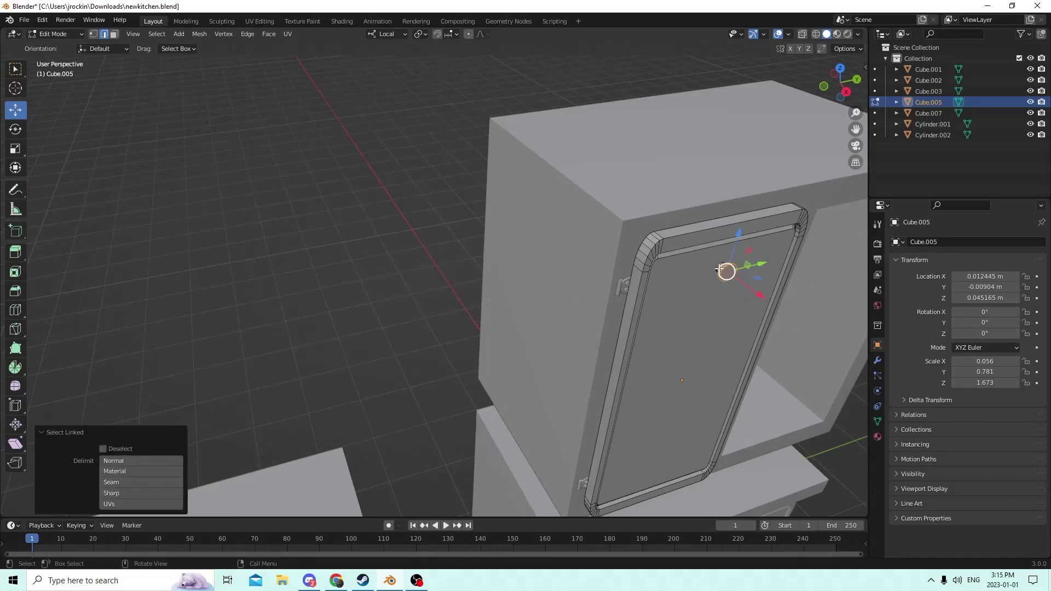
# Lower the knob about 0.0263 m along Z toward the door's bottom edge, and raise it back about 0.0009 m.
pyautogui.scroll(-8, 693, 242)
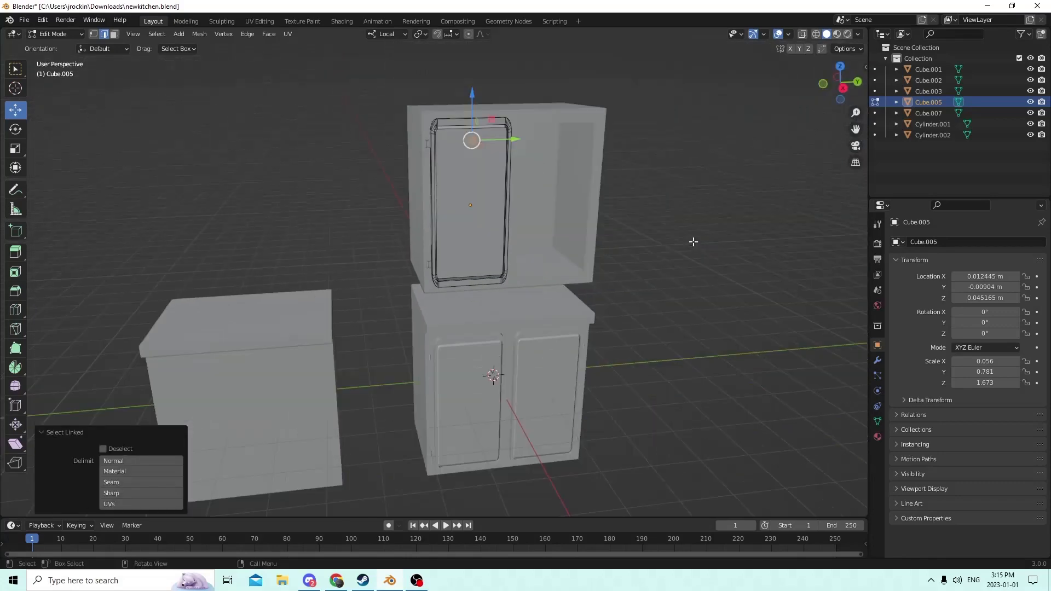
pyautogui.moveTo(473, 95); pyautogui.dragTo(474, 229)
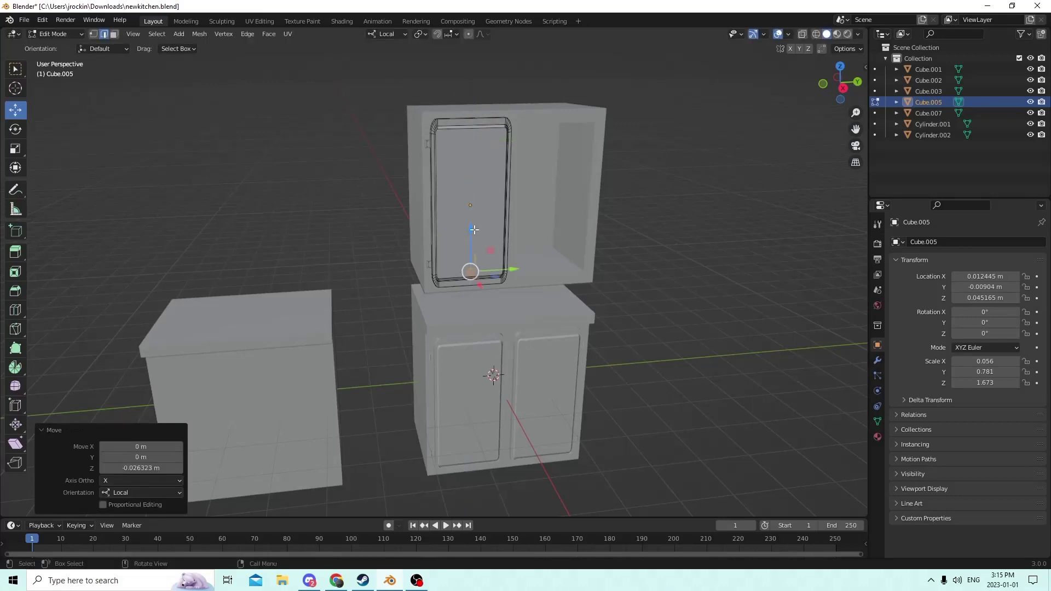
pyautogui.moveTo(474, 229); pyautogui.dragTo(463, 203, button='middle')
pyautogui.moveTo(465, 148); pyautogui.dragTo(466, 141)
pyautogui.moveTo(466, 142); pyautogui.dragTo(459, 161, button='middle')
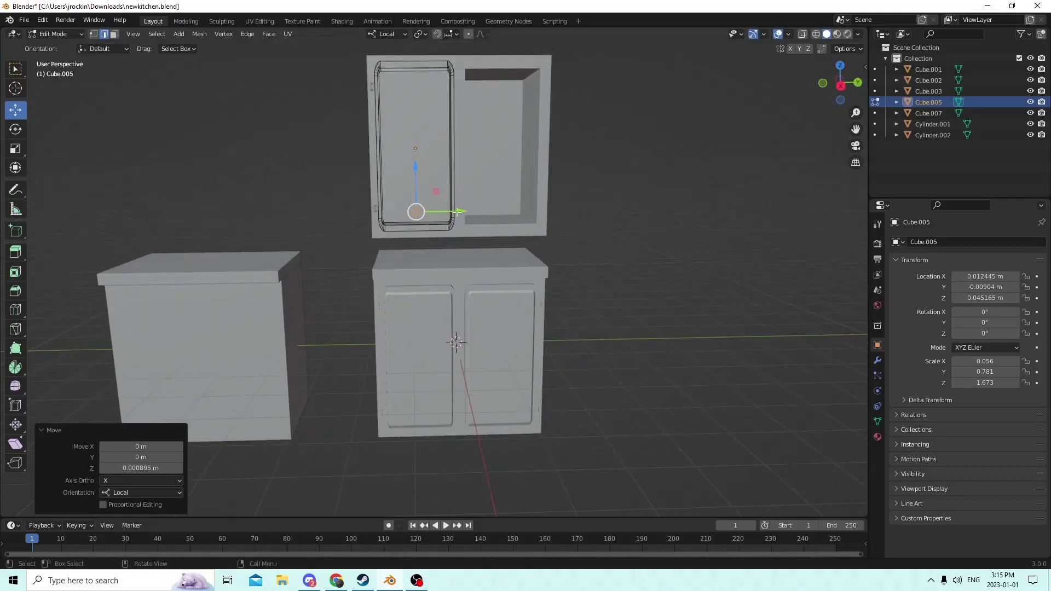
pyautogui.moveTo(462, 212); pyautogui.dragTo(471, 213)
pyautogui.rightClick(472, 213)
# Return to Object Mode and duplicate the upper cabinet's door in place.
pyautogui.moveTo(462, 210); pyautogui.dragTo(457, 205, button='middle')
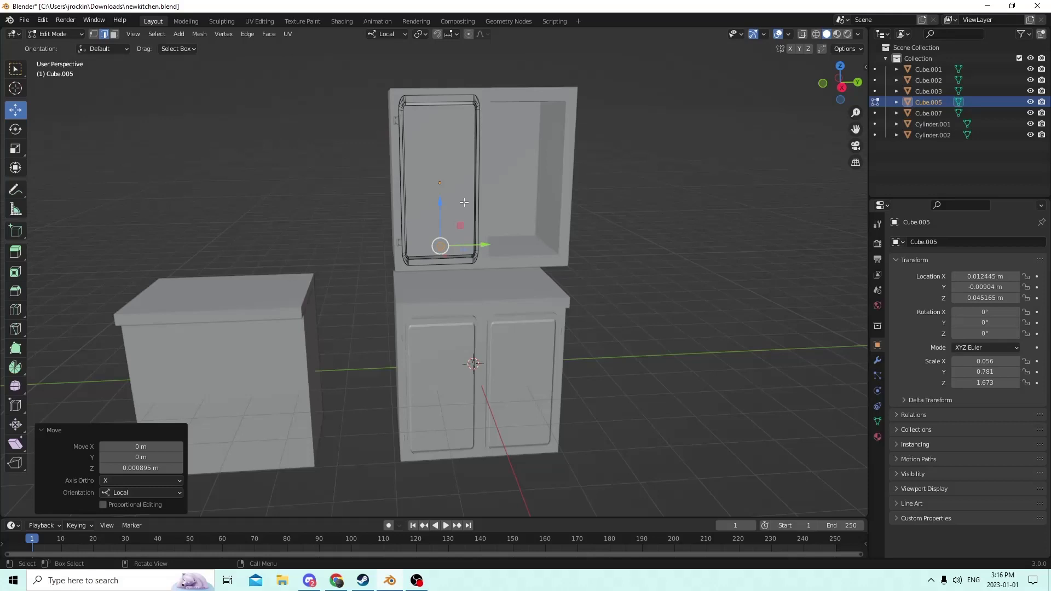
pyautogui.scroll(3, 466, 203)
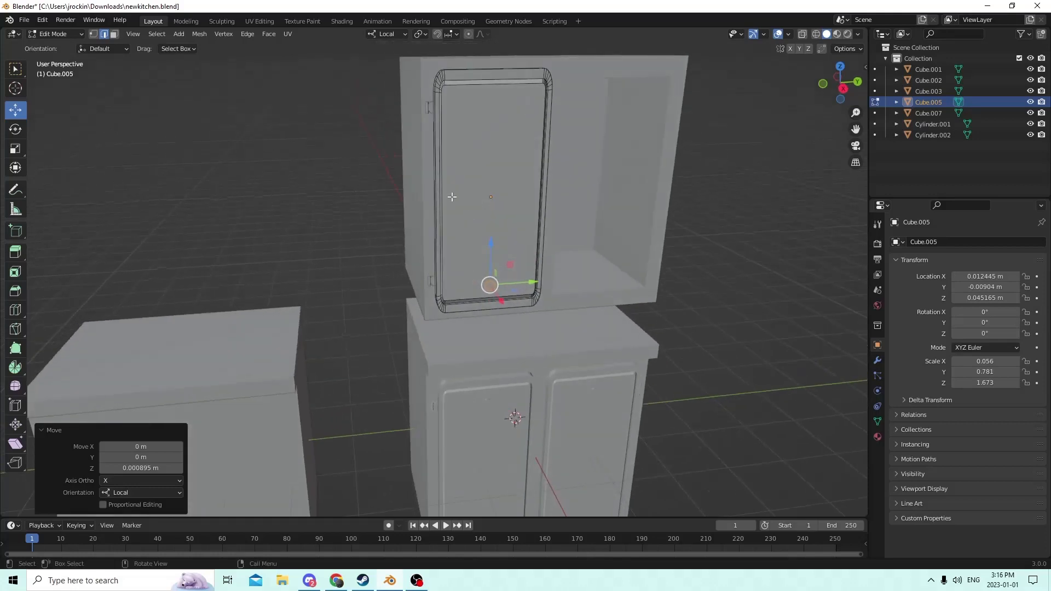
pyautogui.moveTo(452, 196); pyautogui.dragTo(412, 182, button='middle')
pyautogui.press('Tab')
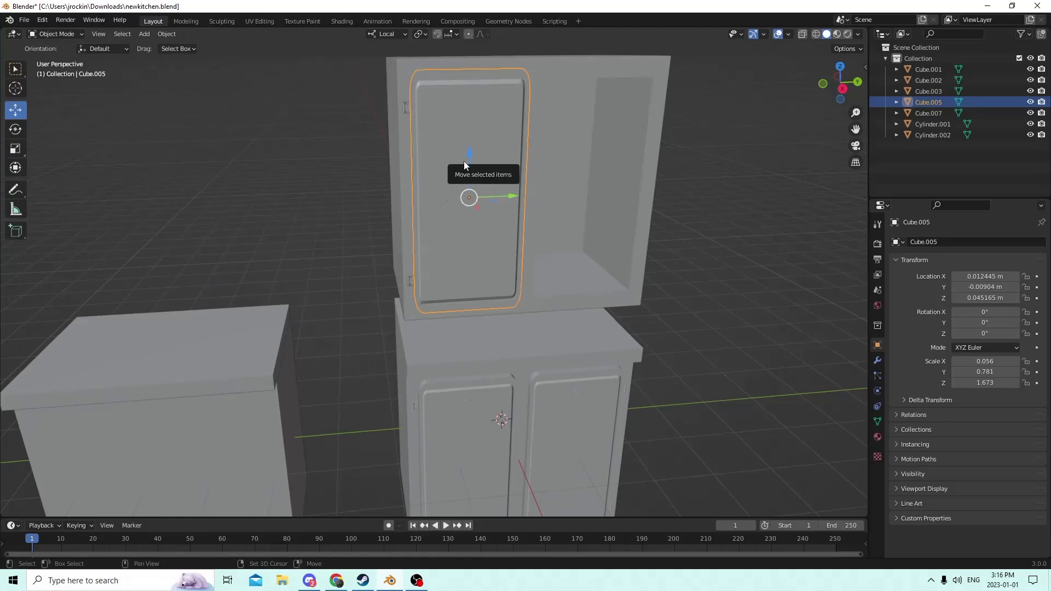
pyautogui.hotkey('shift', 'd')
pyautogui.rightClick(586, 139)
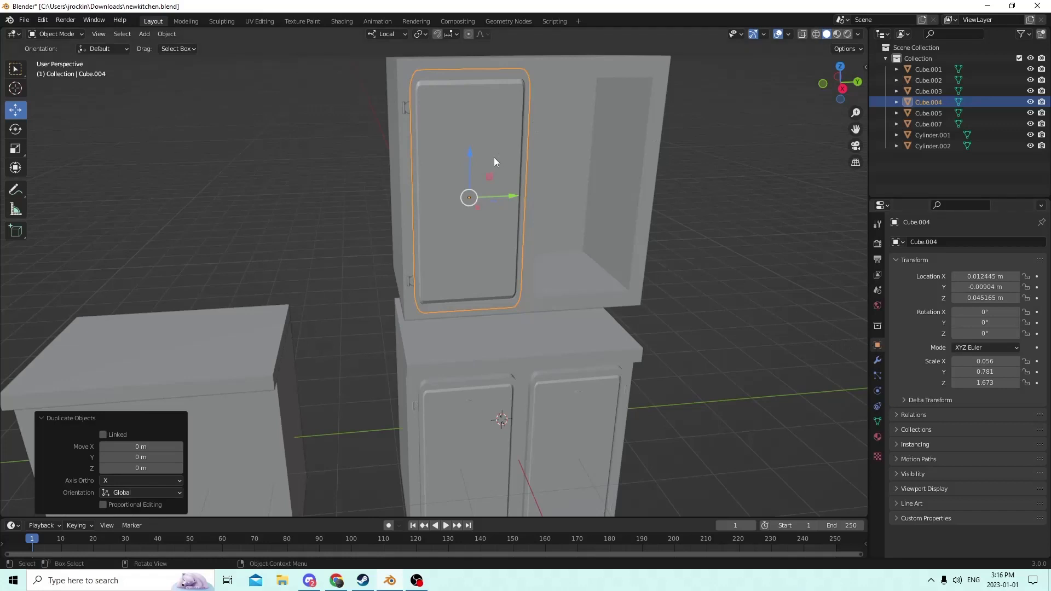
# Set the duplicated door's Y location to 0.00904 m so it covers the other half of the upper cabinet.
pyautogui.click(977, 285)
pyautogui.click(957, 287)
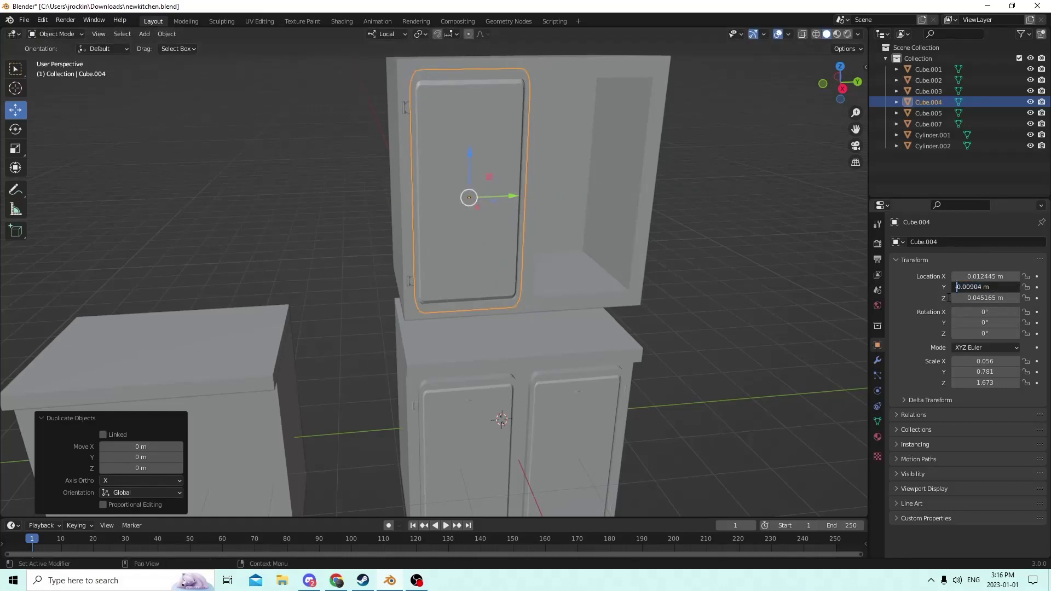
pyautogui.press('BackSpace')
pyautogui.press('Return')
pyautogui.moveTo(780, 213); pyautogui.dragTo(754, 207, button='middle')
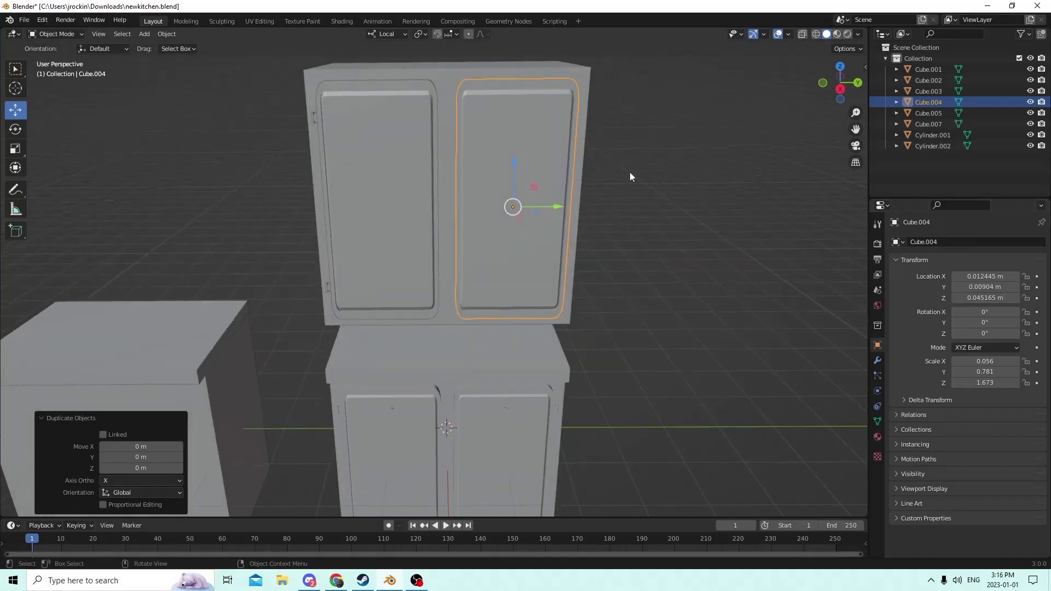
pyautogui.scroll(2, 627, 171)
pyautogui.moveTo(627, 172); pyautogui.dragTo(604, 178, button='middle')
pyautogui.scroll(-2, 612, 181)
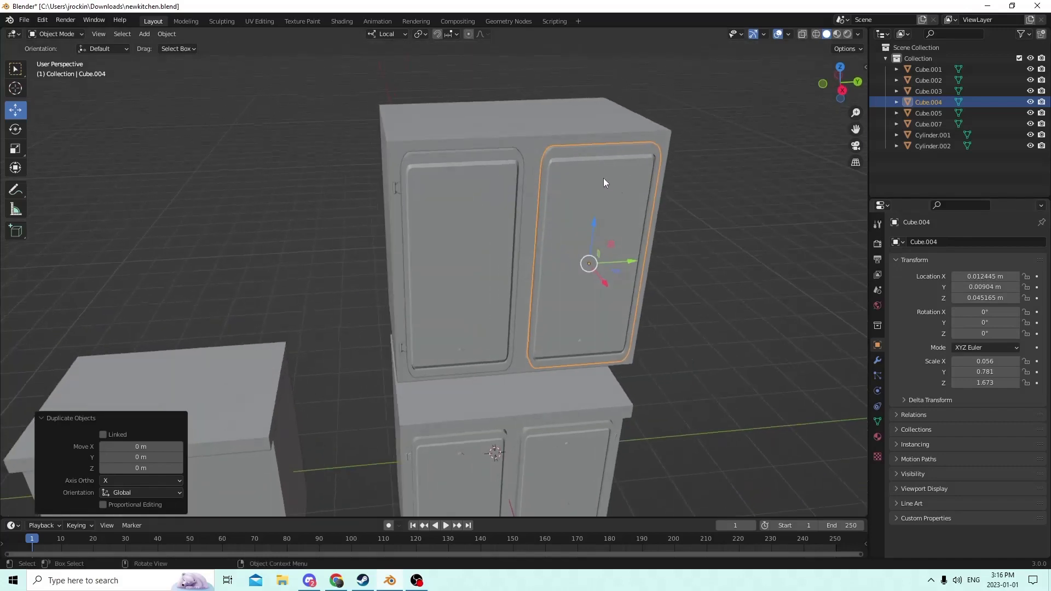
# Select the upper cabinet's upper and lower door hinges and duplicate both in place.
pyautogui.moveTo(395, 183); pyautogui.dragTo(398, 187)
pyautogui.scroll(5, 404, 192)
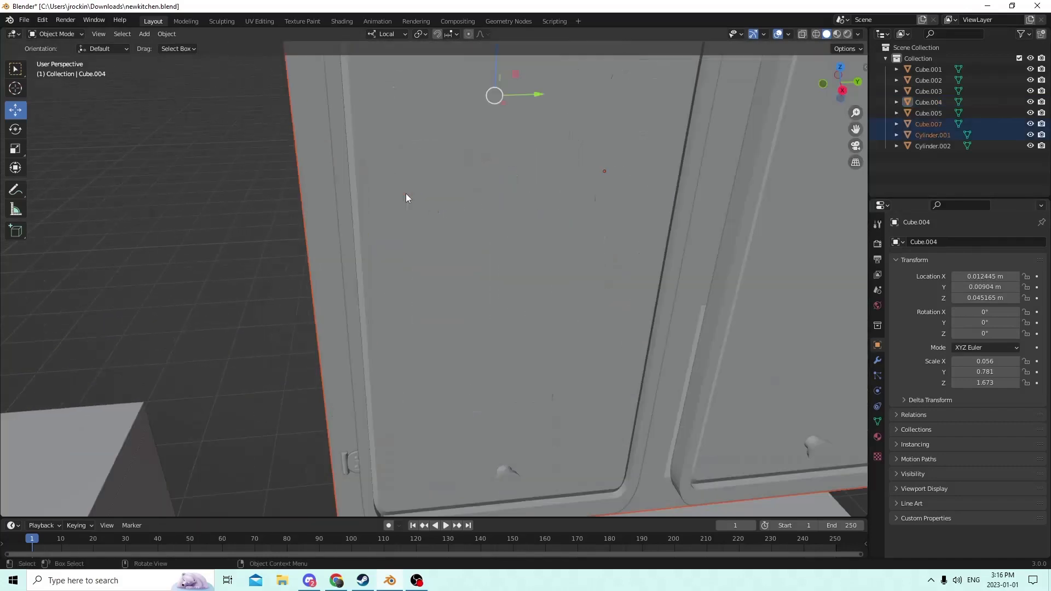
pyautogui.scroll(-3, 404, 186)
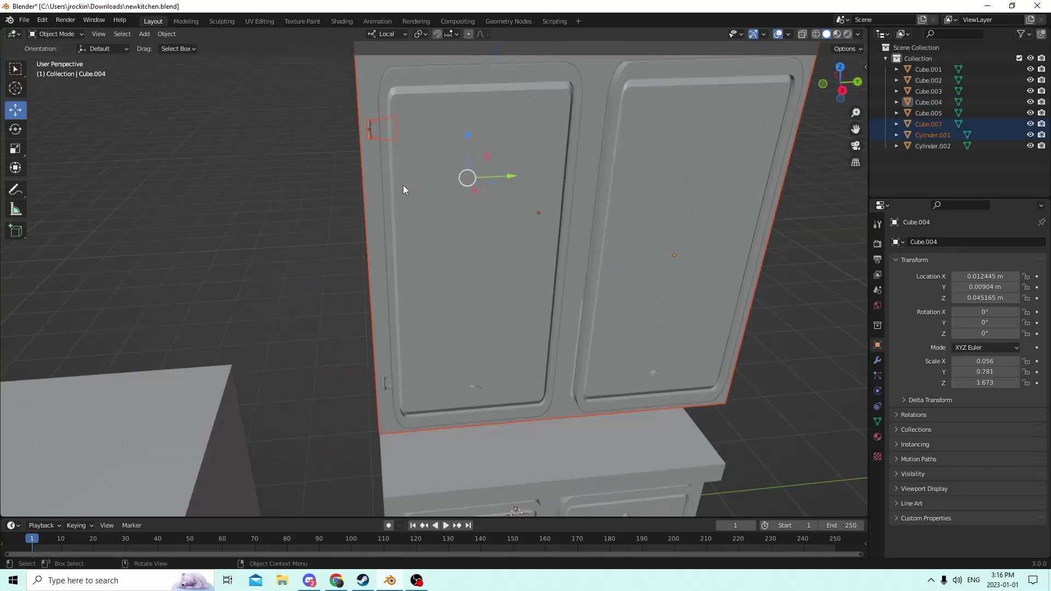
pyautogui.click(377, 129)
pyautogui.keyDown('shift'); pyautogui.click(385, 383); pyautogui.keyUp('shift')
pyautogui.scroll(-4, 392, 356)
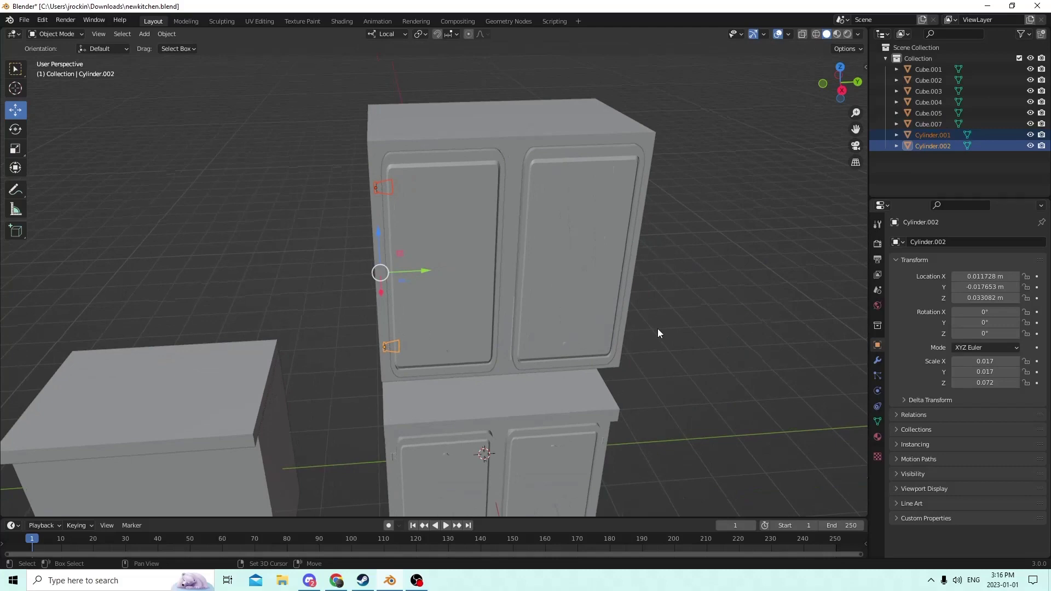
pyautogui.hotkey('shift', 'd')
pyautogui.rightClick(756, 282)
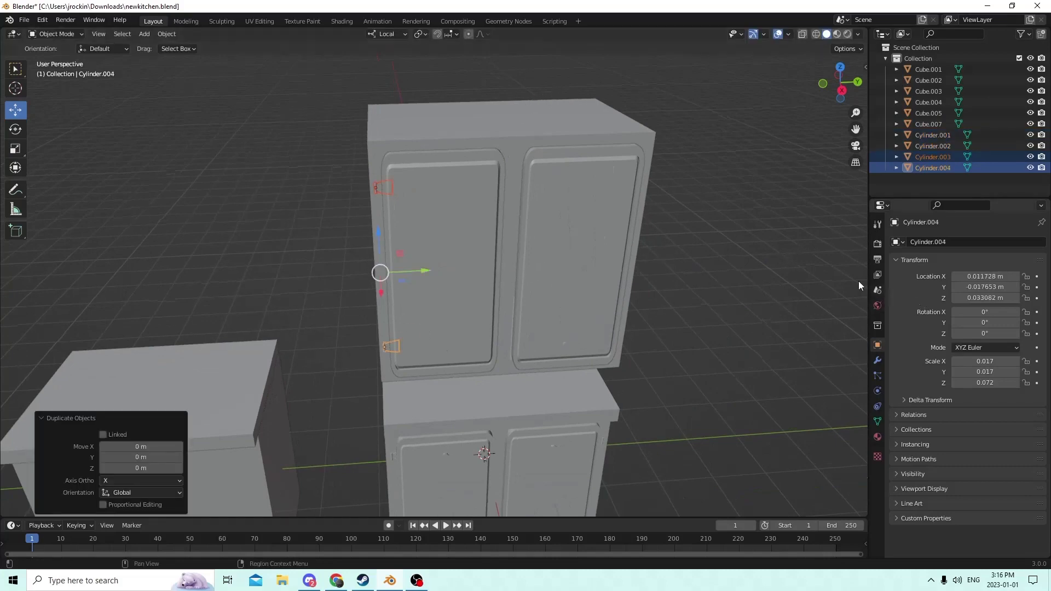
# Set the lower hinge copy's Y location to 0.017653 m on the cabinet's opposite side.
pyautogui.doubleClick(965, 288)
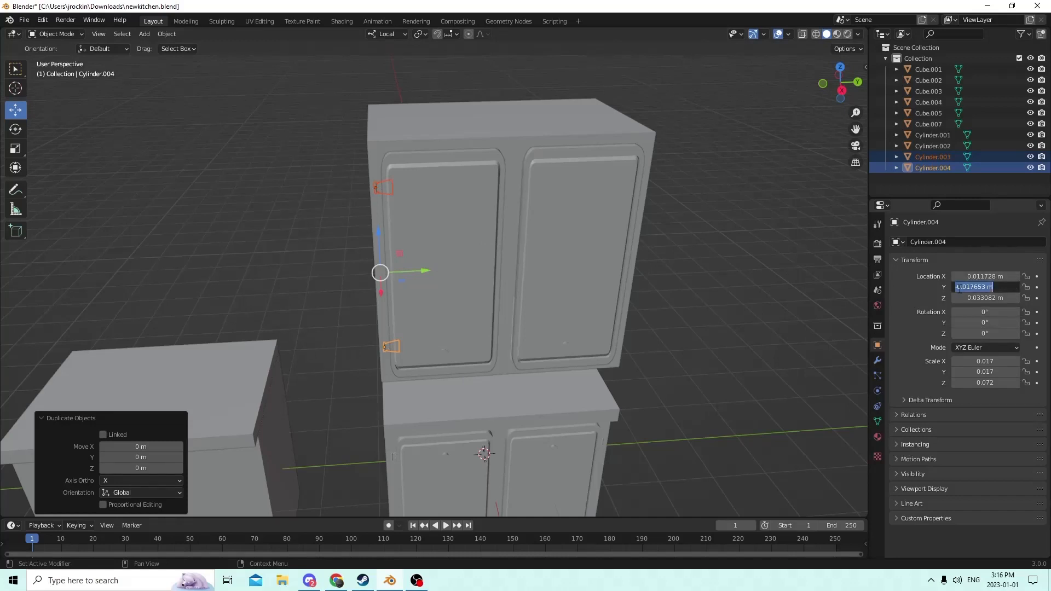
pyautogui.click(959, 288)
pyautogui.press('BackSpace')
pyautogui.press('Return')
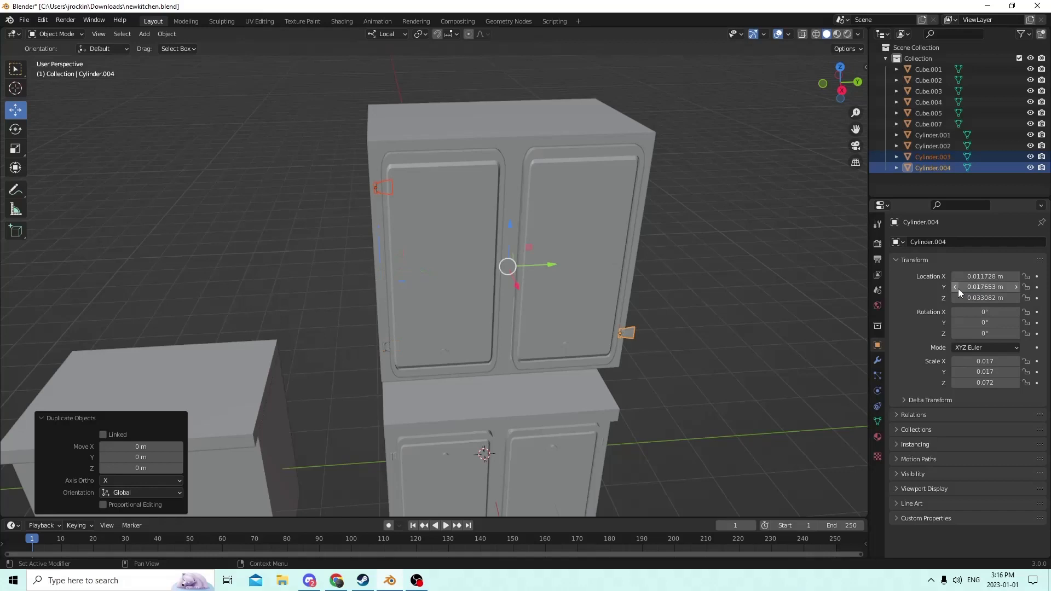
# Select only the upper hinge copy and set its Y location to 0.017653 m.
pyautogui.click(380, 183)
pyautogui.click(380, 184)
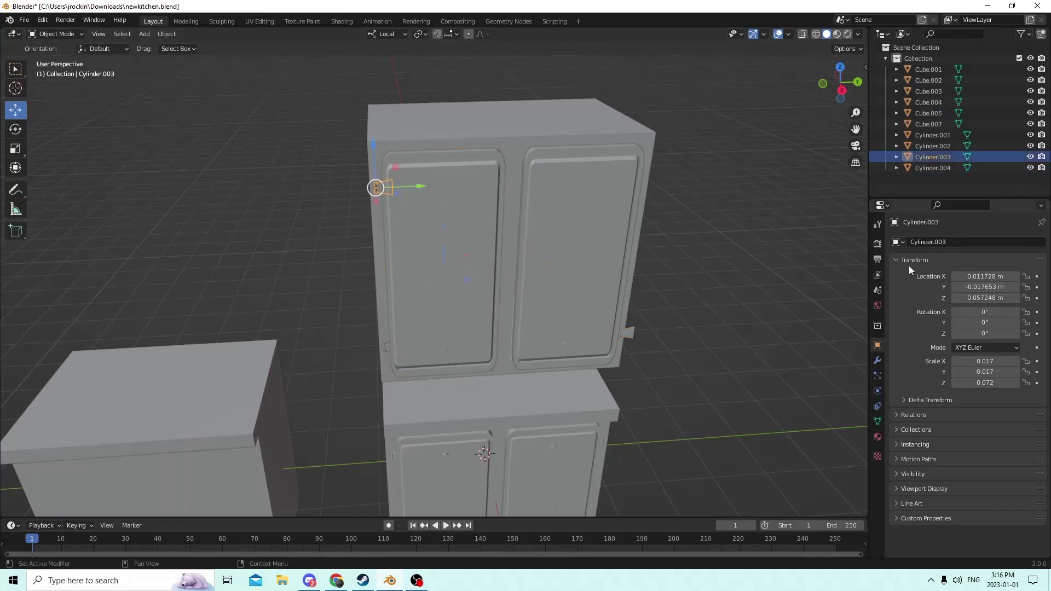
pyautogui.scroll(3, 680, 288)
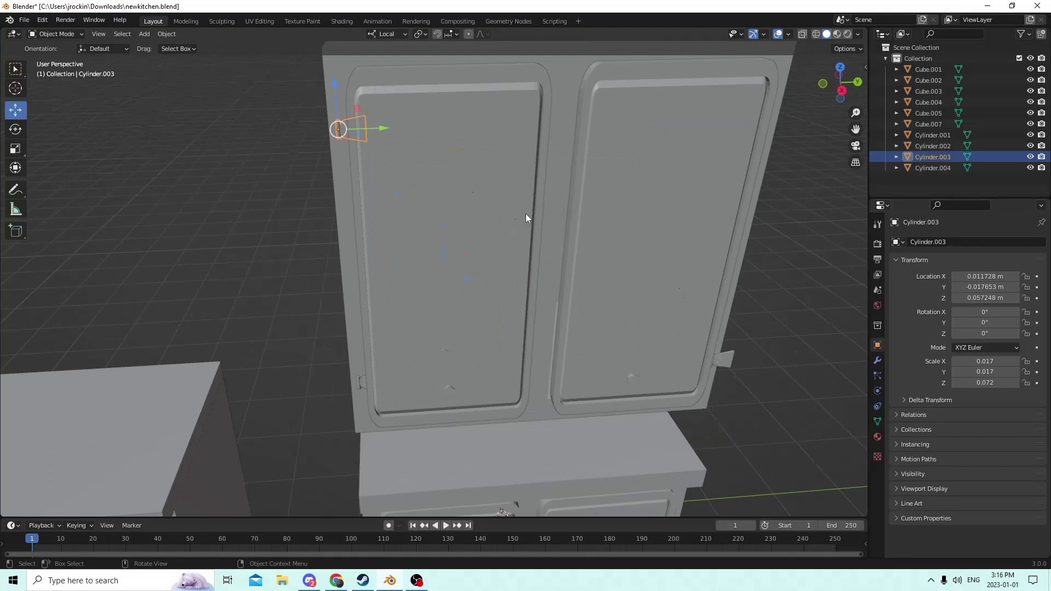
pyautogui.click(968, 289)
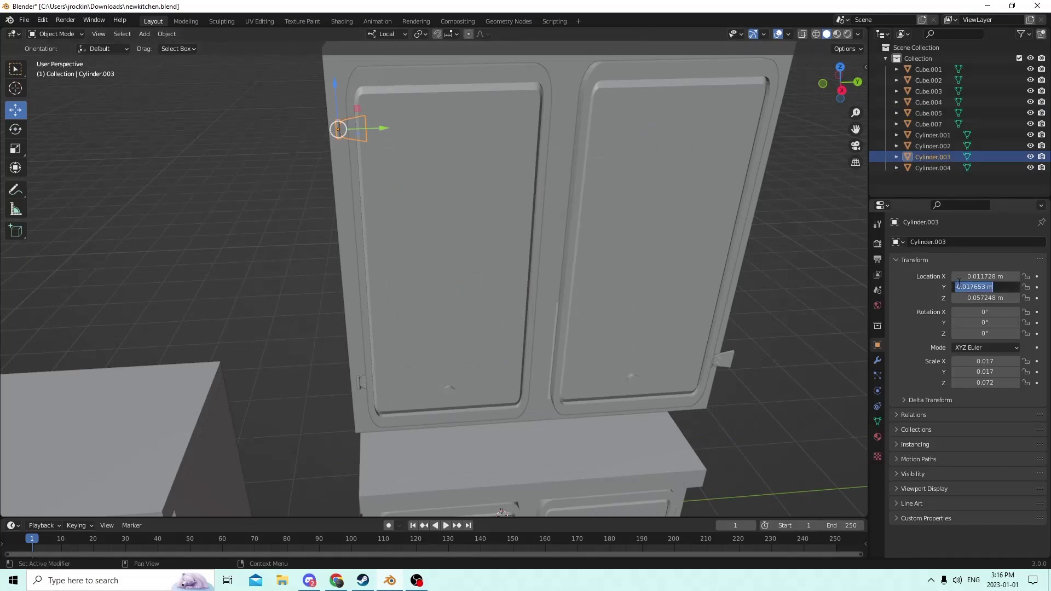
pyautogui.click(959, 286)
pyautogui.press('BackSpace')
pyautogui.press('Return')
pyautogui.moveTo(737, 217); pyautogui.dragTo(709, 216, button='middle')
# Set the upper hinge copy's X rotation to 180° so its plate faces the duplicated door.
pyautogui.click(988, 312)
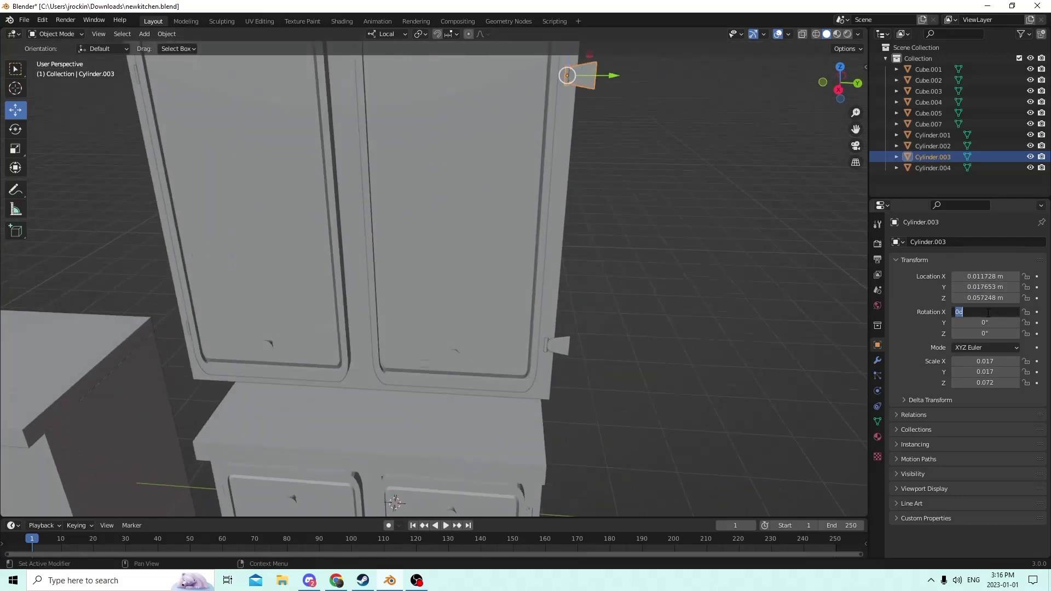
pyautogui.write('180')
pyautogui.press('Return')
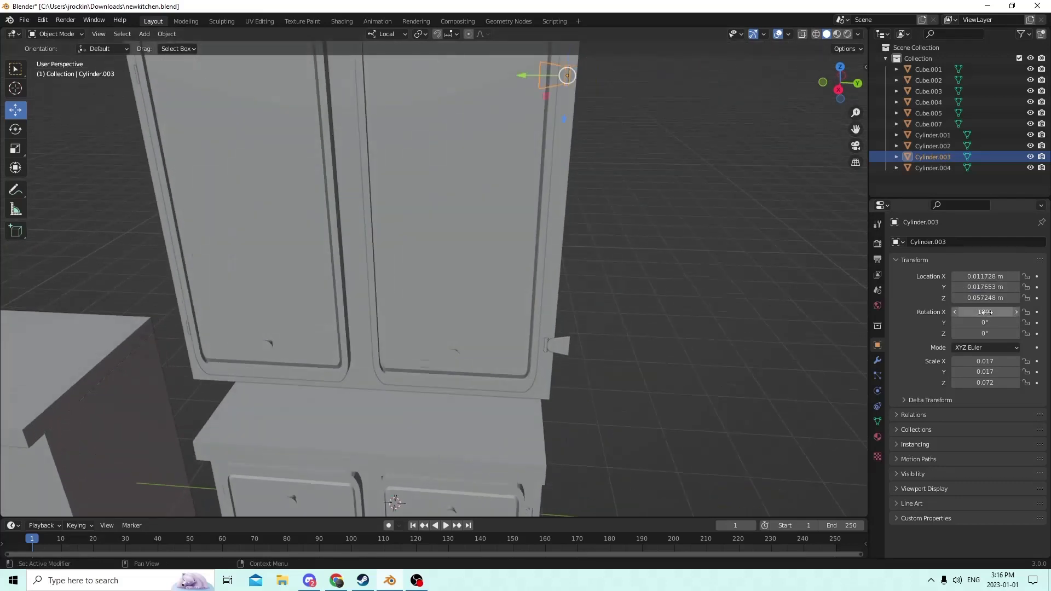
pyautogui.scroll(6, 619, 193)
pyautogui.scroll(-3, 676, 176)
pyautogui.moveTo(697, 151); pyautogui.dragTo(695, 159, button='middle')
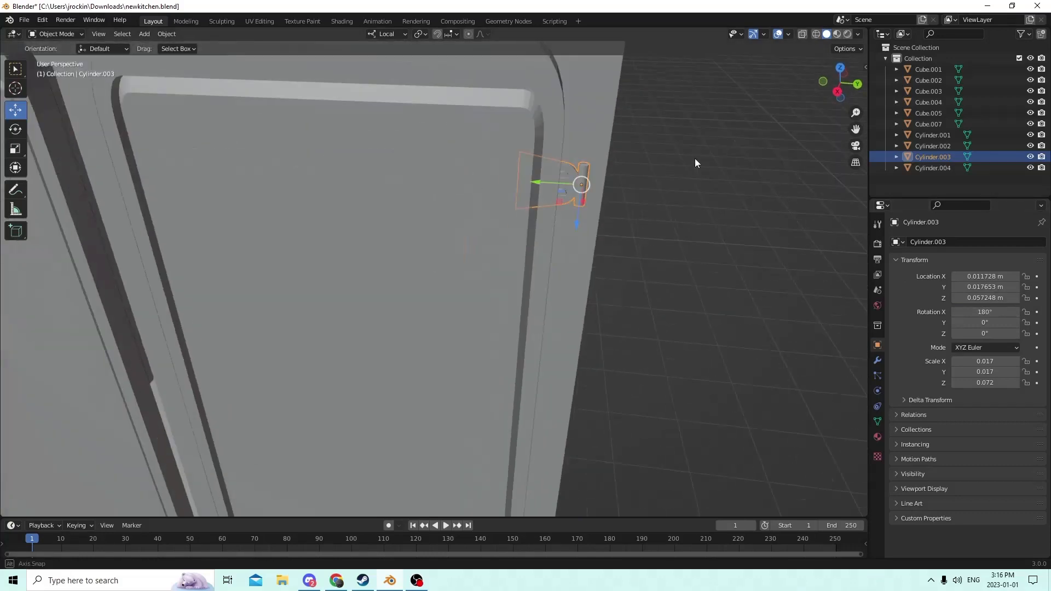
pyautogui.moveTo(636, 172); pyautogui.dragTo(620, 176, button='middle')
pyautogui.scroll(-5, 622, 174)
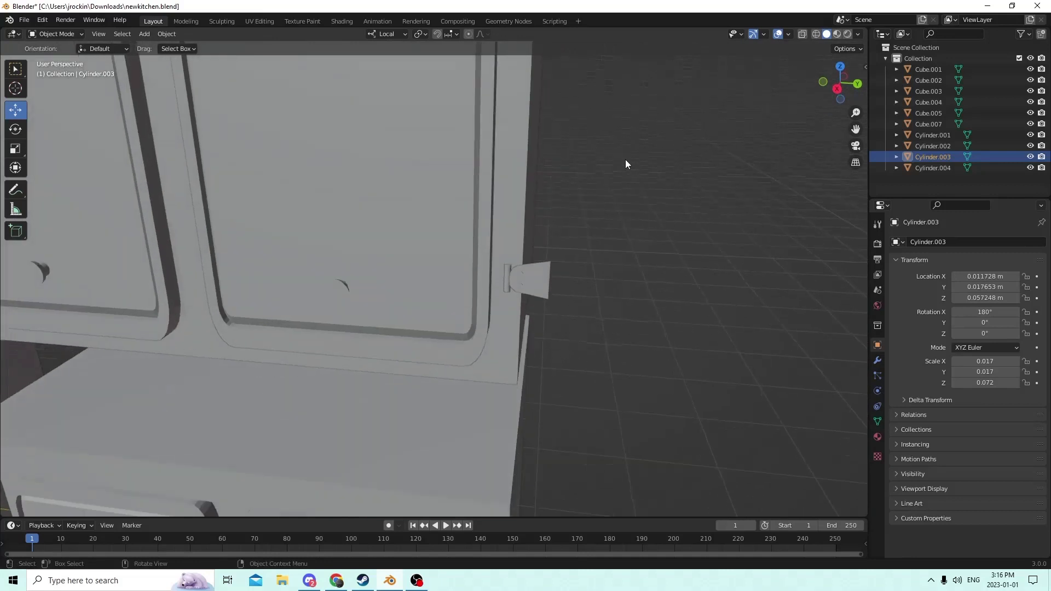
# Select the lower hinge copy and set its X rotation to 180°.
pyautogui.click(542, 294)
pyautogui.click(980, 312)
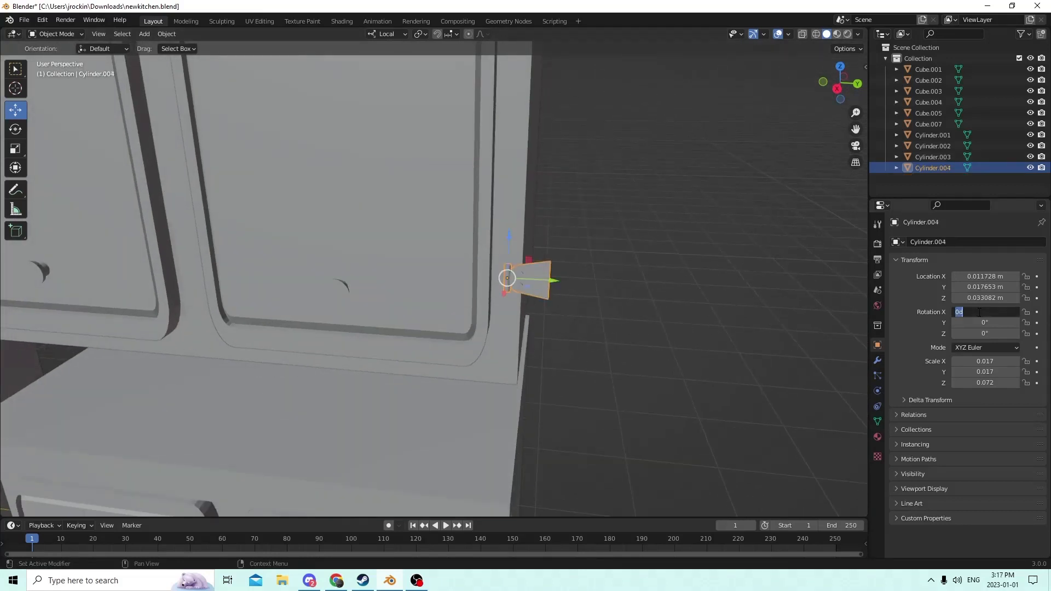
pyautogui.write('180')
pyautogui.press('Return')
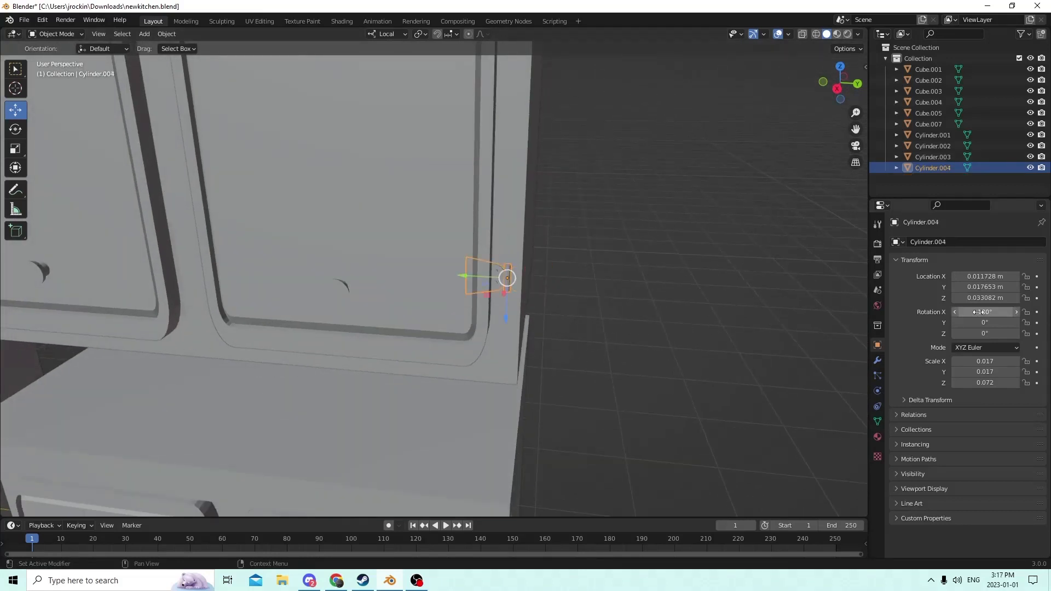
pyautogui.scroll(3, 720, 261)
pyautogui.moveTo(719, 261); pyautogui.dragTo(700, 273, button='middle')
pyautogui.scroll(-15, 701, 259)
pyautogui.scroll(7, 744, 280)
pyautogui.scroll(3, 722, 267)
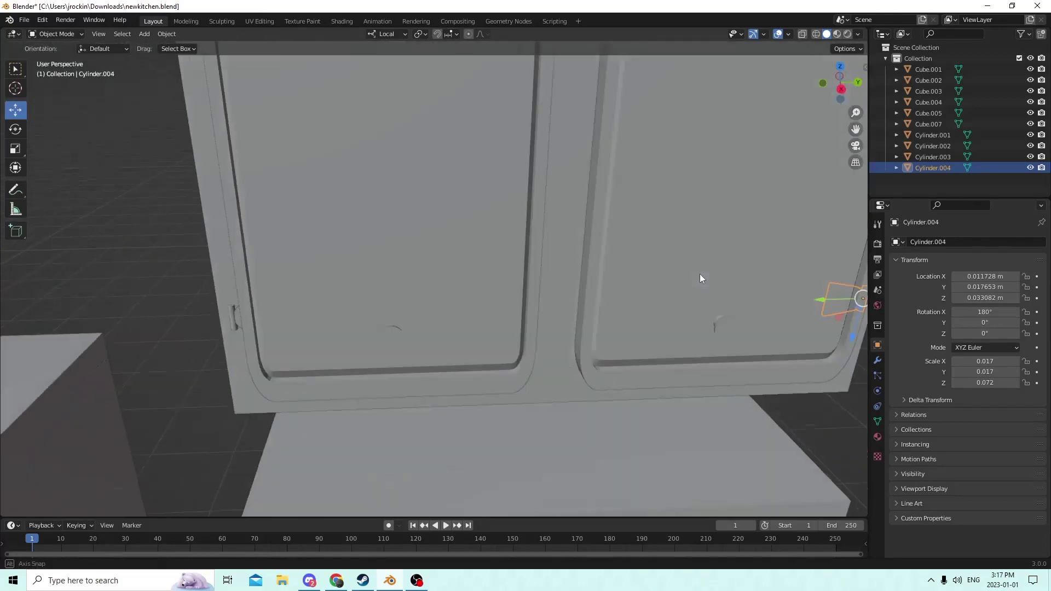
pyautogui.scroll(-4, 700, 274)
pyautogui.scroll(2, 701, 274)
pyautogui.press('Tab')
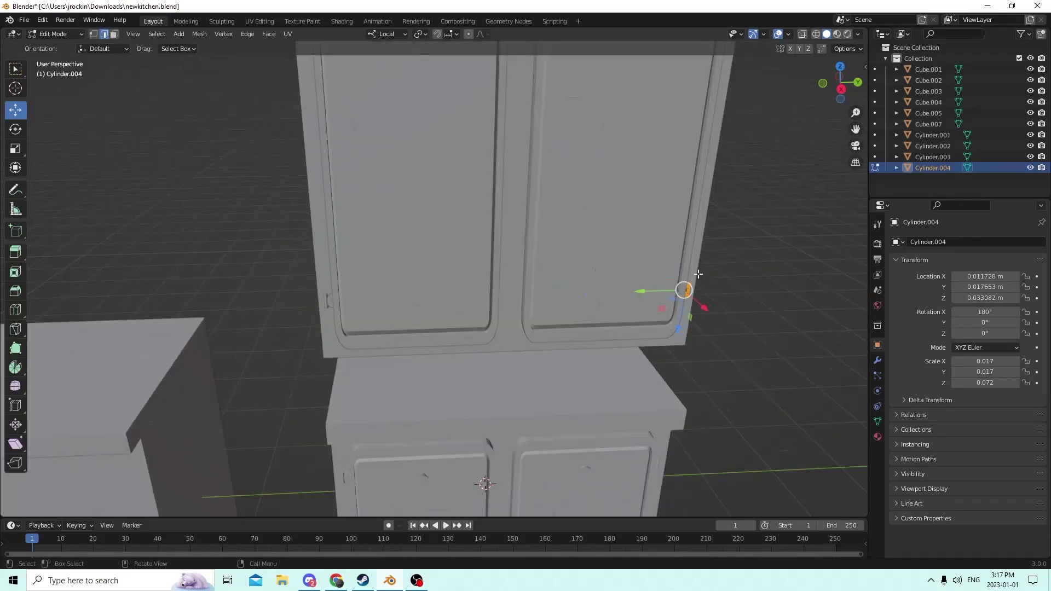
pyautogui.click(596, 267)
pyautogui.scroll(-3, 586, 268)
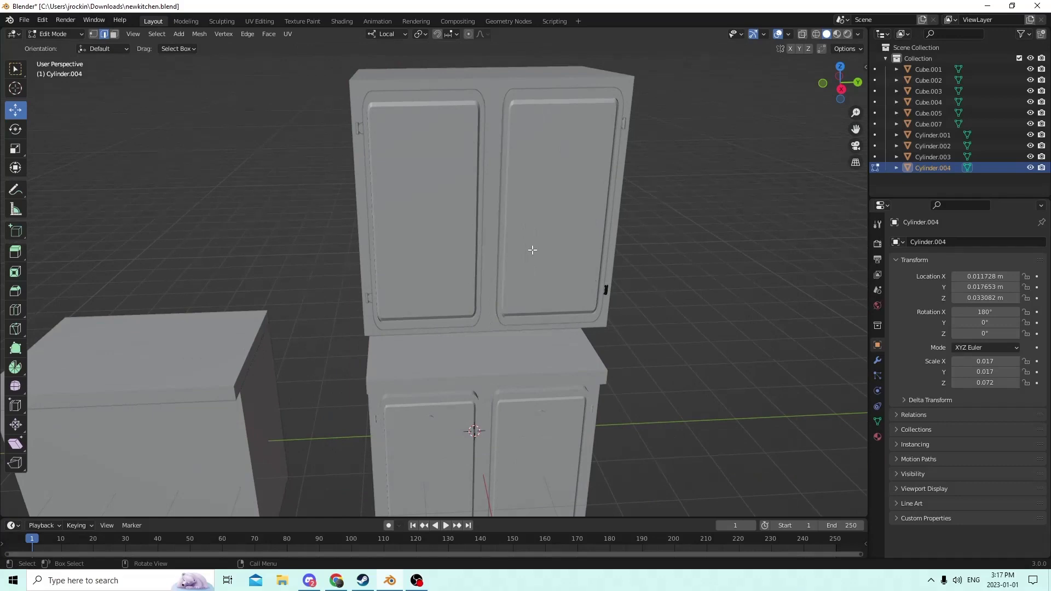
pyautogui.press('Tab')
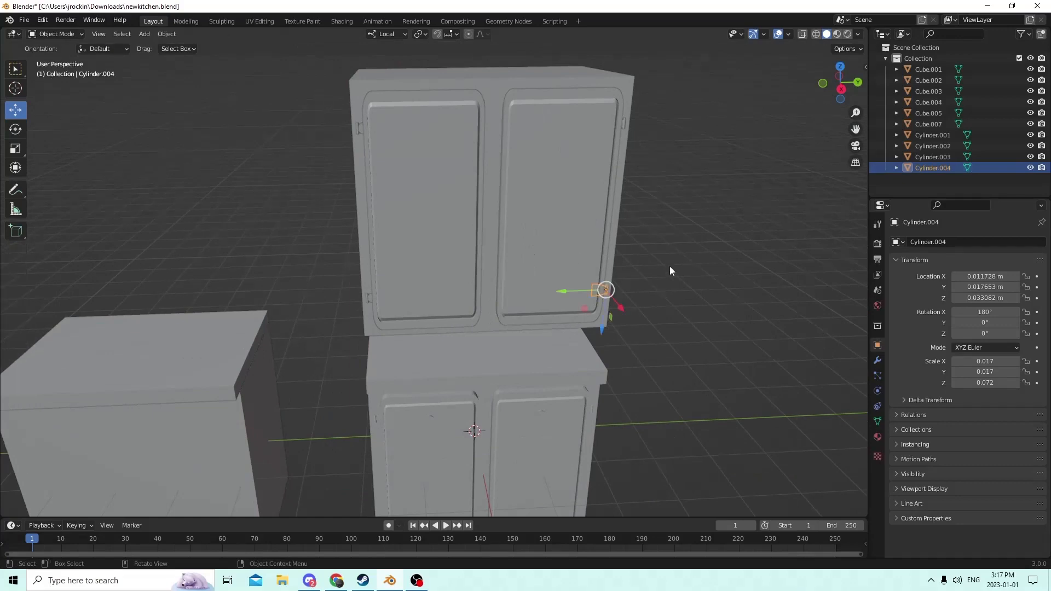
# Select both upper cabinet doors and open them together in Edit Mode with their knobs selected.
pyautogui.click(525, 216)
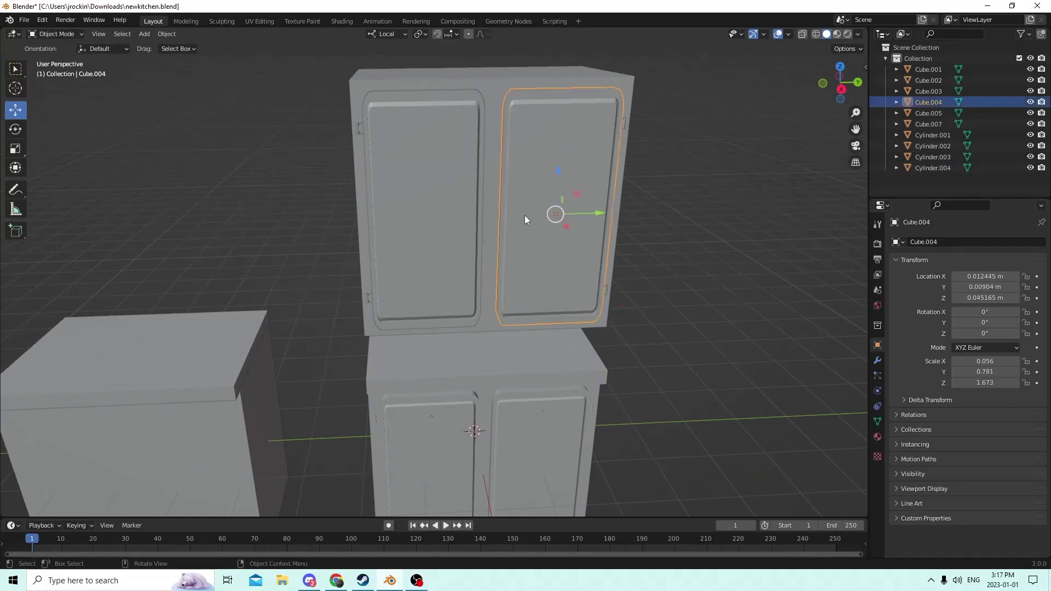
pyautogui.keyDown('shift'); pyautogui.click(413, 221); pyautogui.keyUp('shift')
pyautogui.press('Tab')
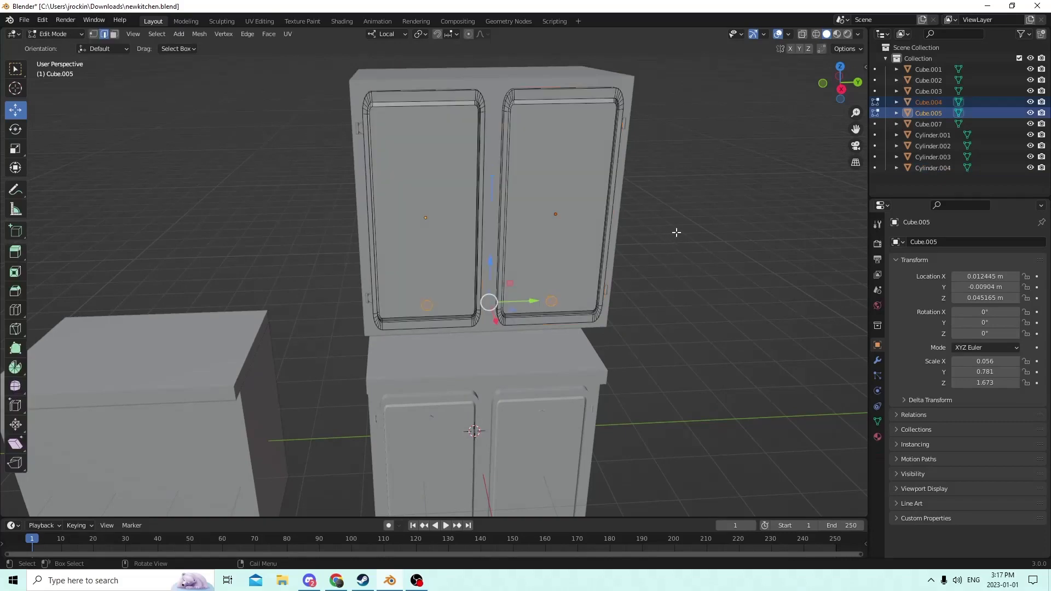
pyautogui.scroll(6, 679, 254)
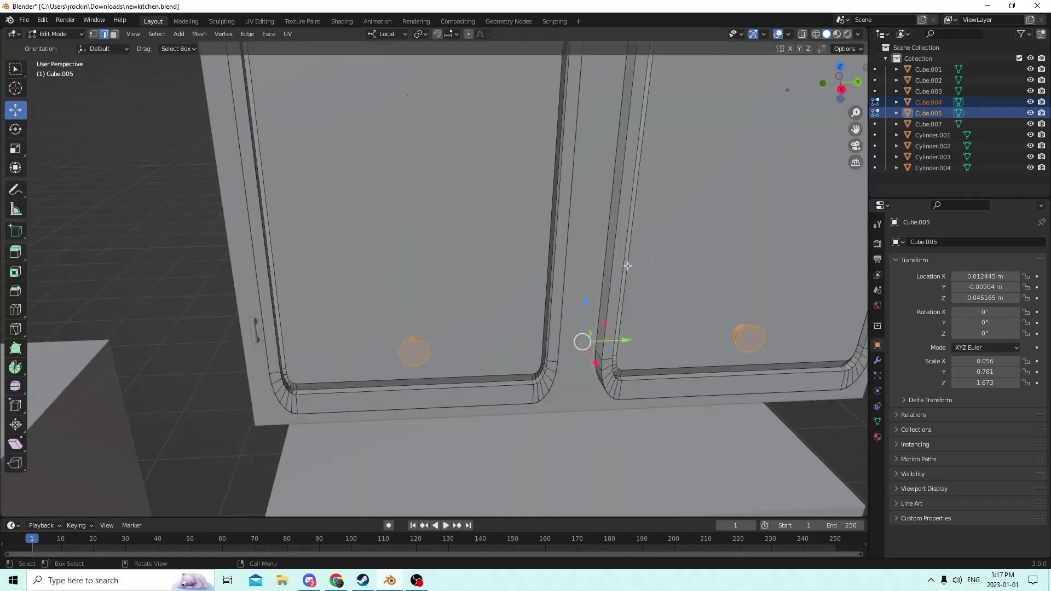
pyautogui.moveTo(633, 268)
pyautogui.mouseDown(button='middle')
pyautogui.moveTo(648, 273)
pyautogui.moveTo(634, 272)
pyautogui.mouseUp(button='middle')
pyautogui.scroll(-3, 629, 273)
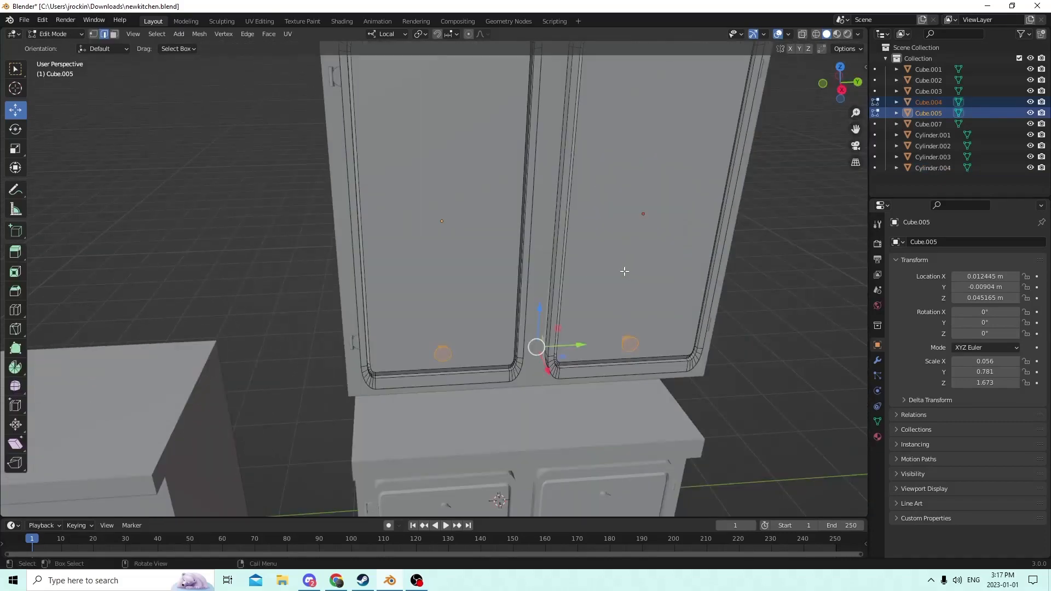
# Try to bring the two door knobs closer together by scaling them along Y.
pyautogui.click(15, 147)
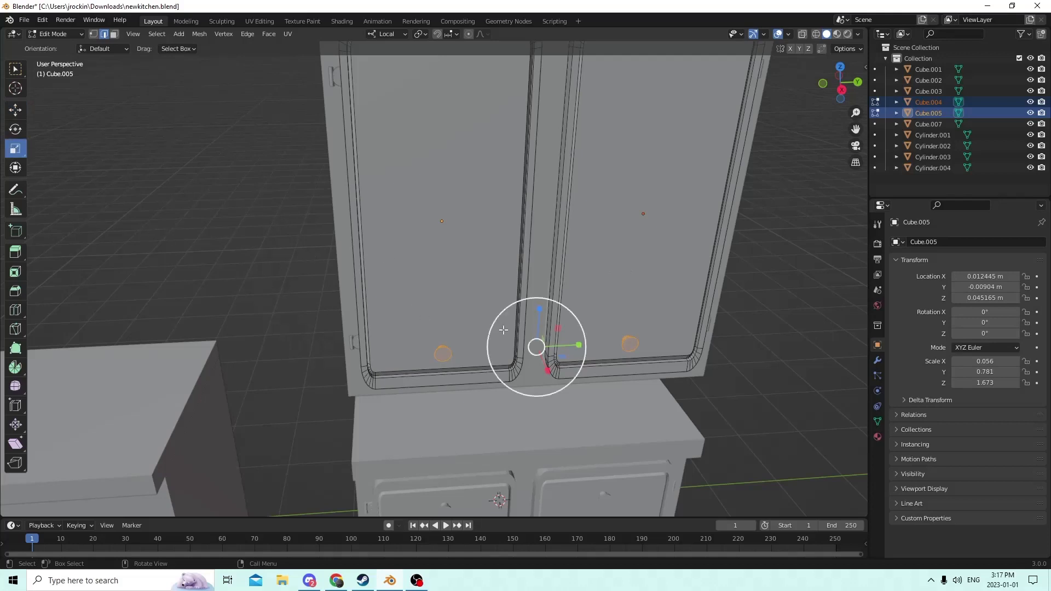
pyautogui.moveTo(576, 345); pyautogui.dragTo(553, 345)
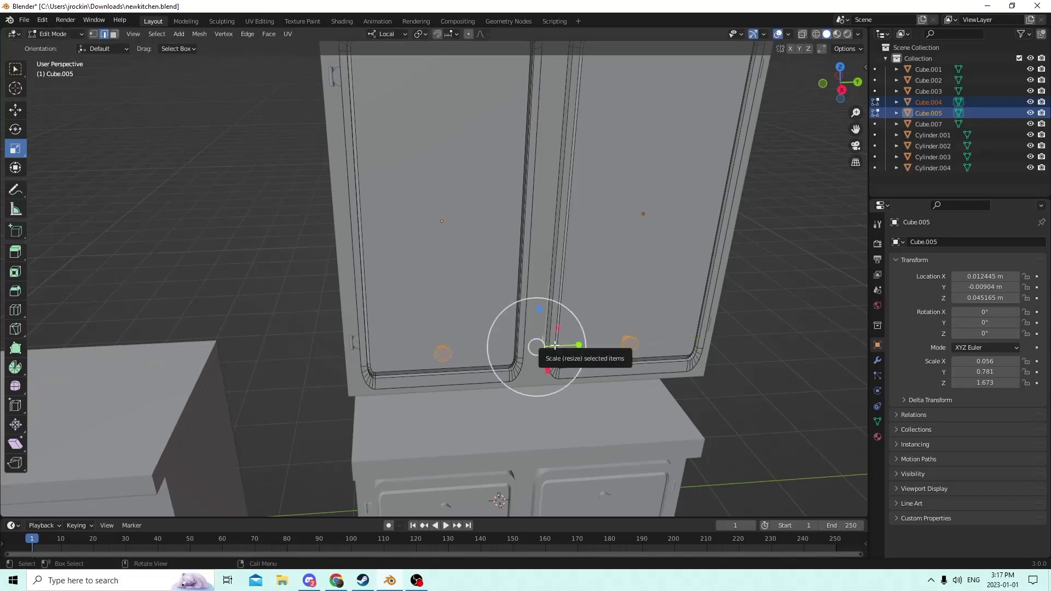
pyautogui.press('Tab')
pyautogui.scroll(5, 394, 315)
pyautogui.scroll(-5, 396, 317)
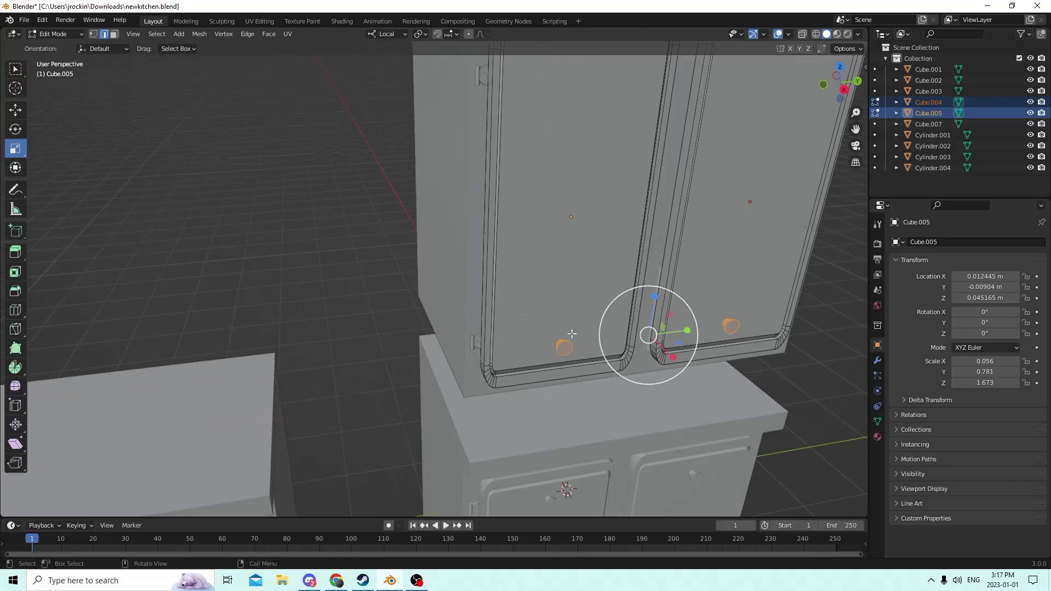
# Clear the knob selection and select only the original left-hand door's knob as linked mesh.
pyautogui.moveTo(572, 334); pyautogui.dragTo(597, 333, button='middle')
pyautogui.moveTo(856, 129); pyautogui.dragTo(636, 143)
pyautogui.scroll(6, 636, 142)
pyautogui.moveTo(855, 130); pyautogui.dragTo(588, 87)
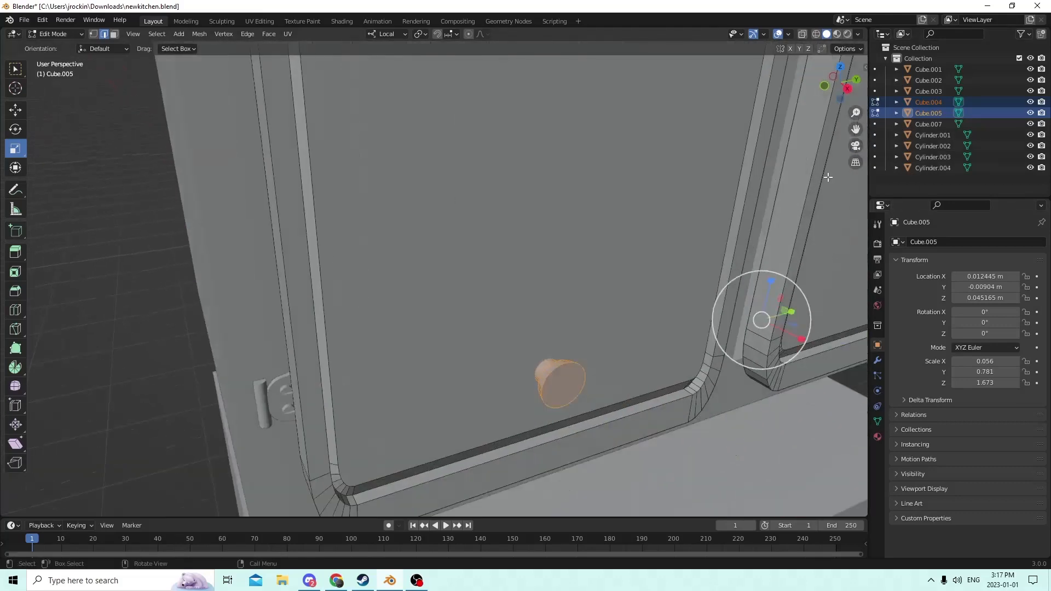
pyautogui.click(579, 392)
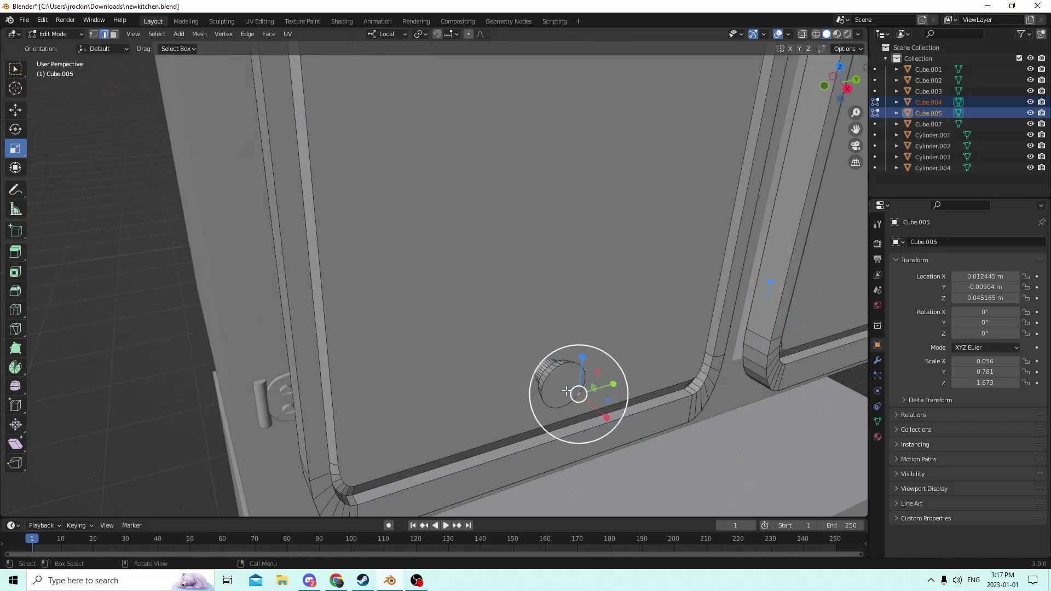
pyautogui.press('l')
pyautogui.keyDown('shift'); pyautogui.moveTo(541, 368); pyautogui.dragTo(338, 368, button='middle'); pyautogui.keyUp('shift')
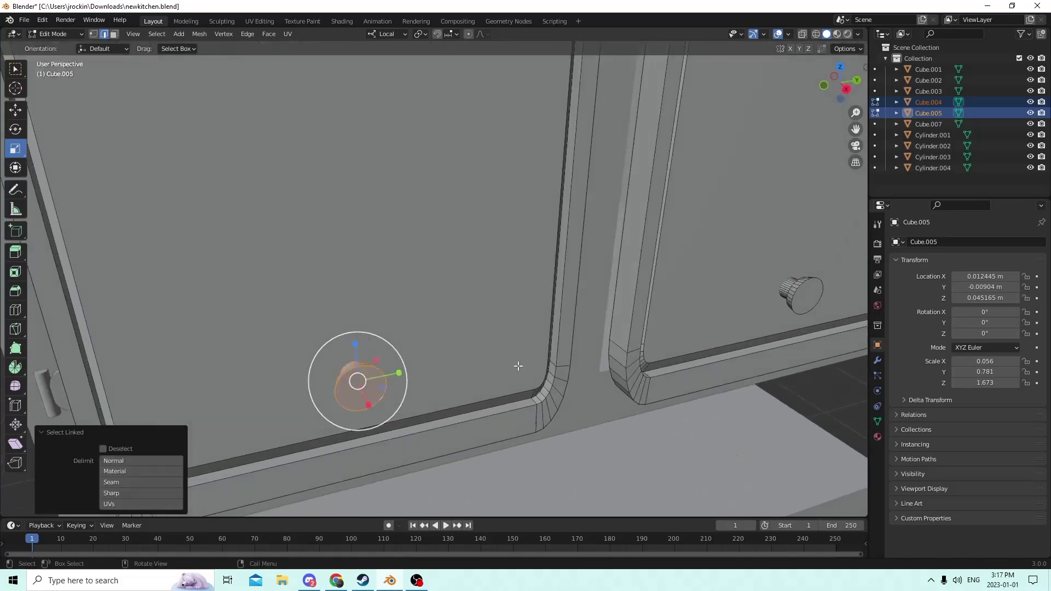
# Move the selected knob 0.005283 m along local Y toward the gap between the doors.
pyautogui.click(16, 110)
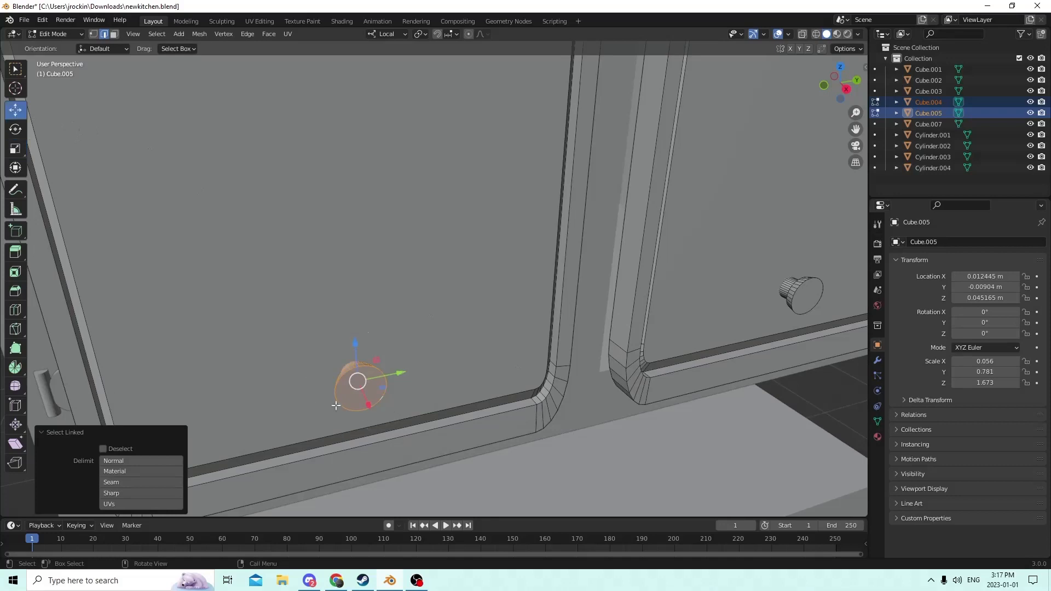
pyautogui.scroll(-5, 351, 395)
pyautogui.moveTo(439, 321); pyautogui.dragTo(462, 293)
pyautogui.moveTo(462, 293); pyautogui.dragTo(404, 279, button='middle')
pyautogui.scroll(4, 437, 285)
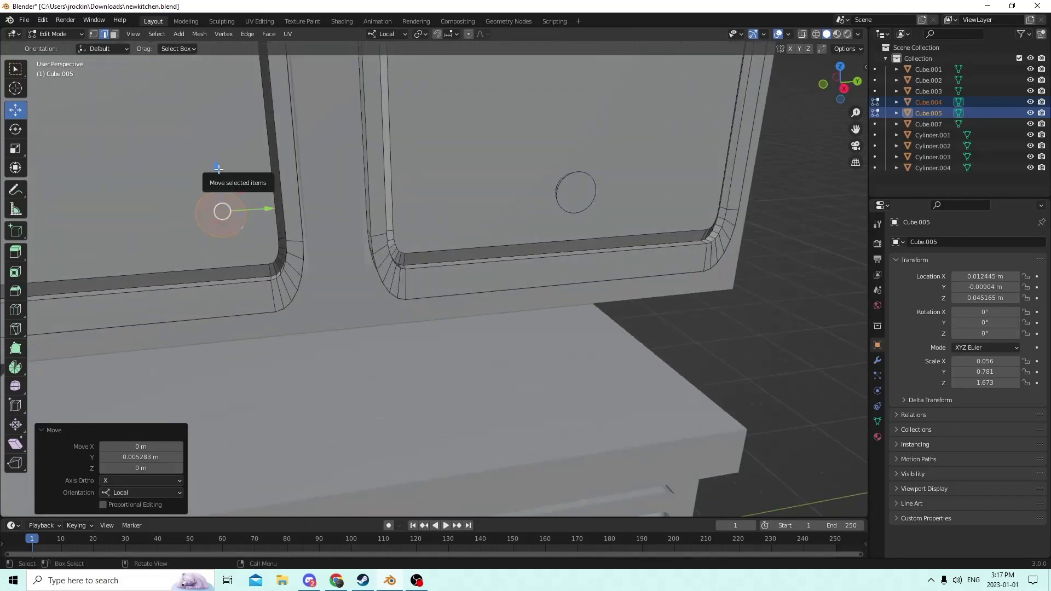
pyautogui.moveTo(572, 192); pyautogui.dragTo(588, 198, button='middle')
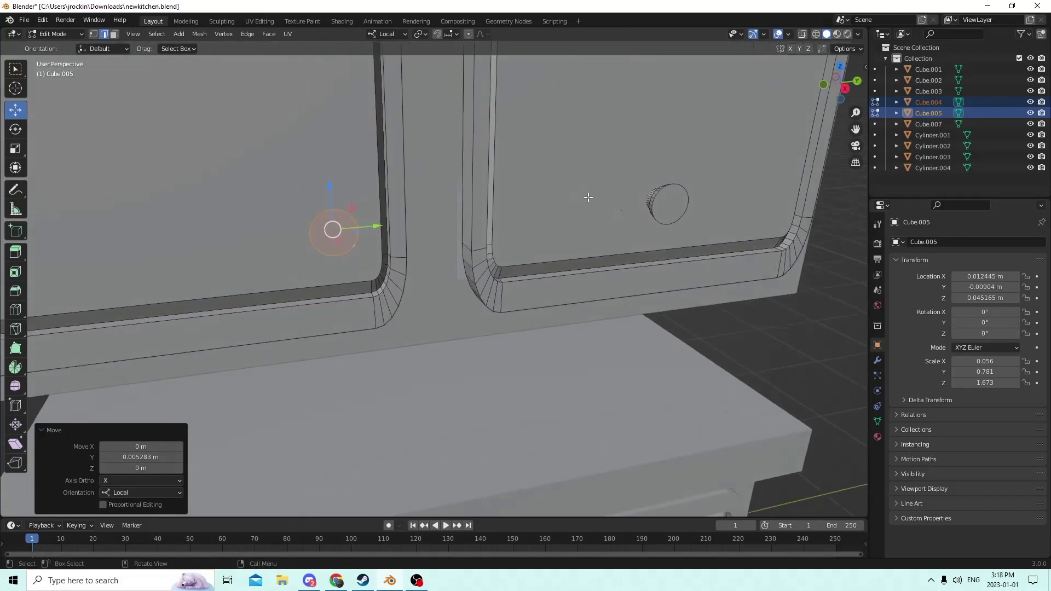
# Clear the selection and select only the right-hand upper door's knob as linked mesh.
pyautogui.moveTo(675, 215); pyautogui.dragTo(693, 217, button='middle')
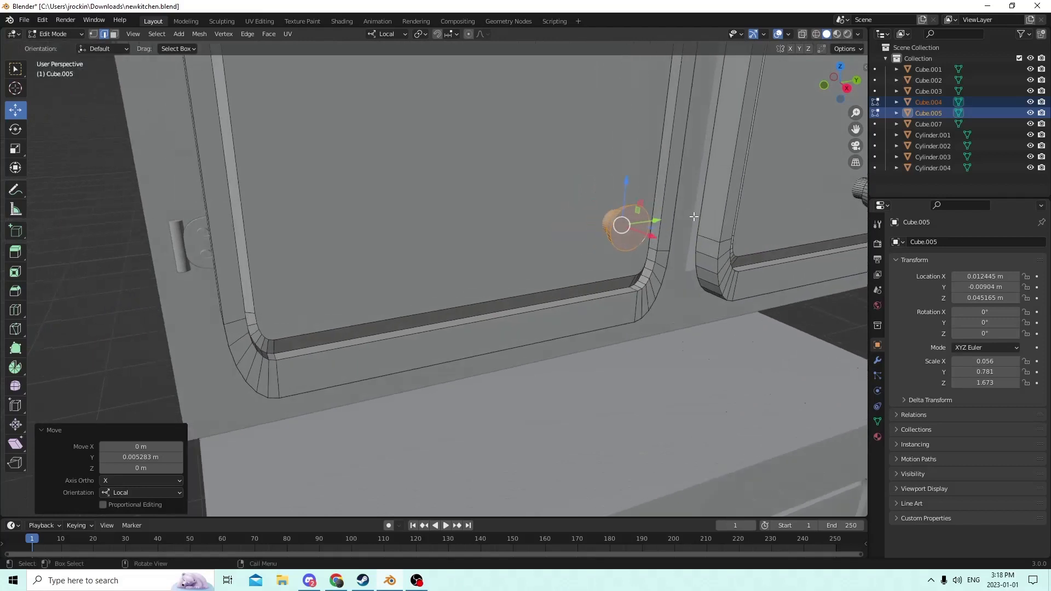
pyautogui.press('l')
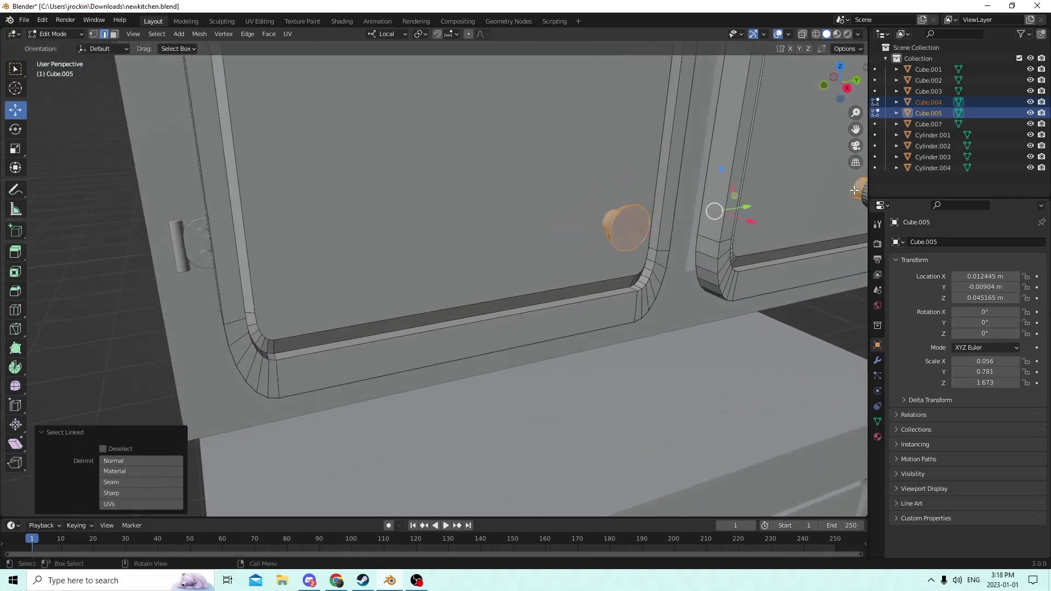
pyautogui.click(775, 227)
pyautogui.scroll(-4, 786, 222)
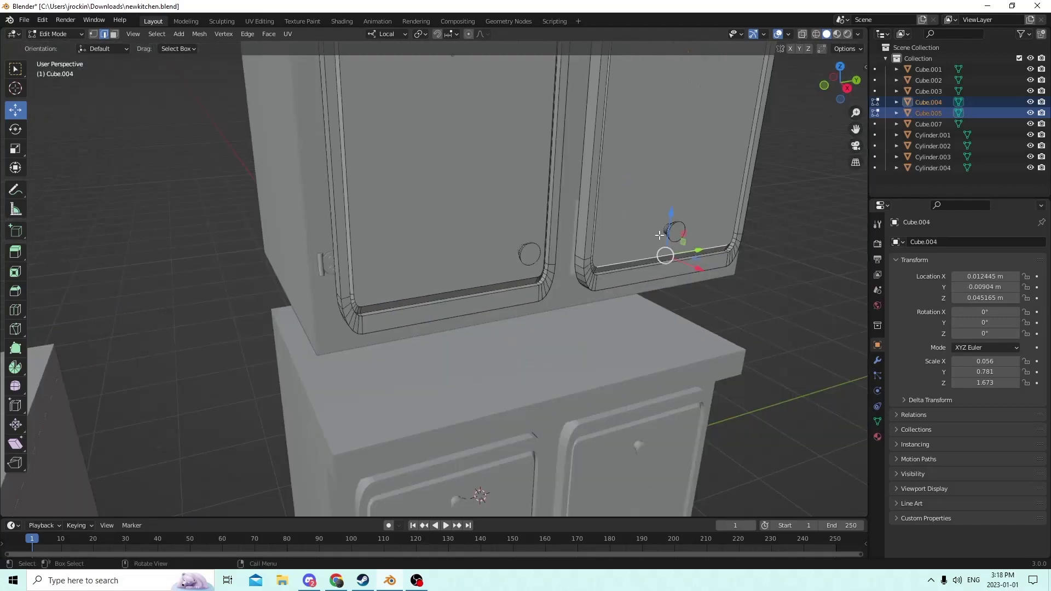
pyautogui.press('l')
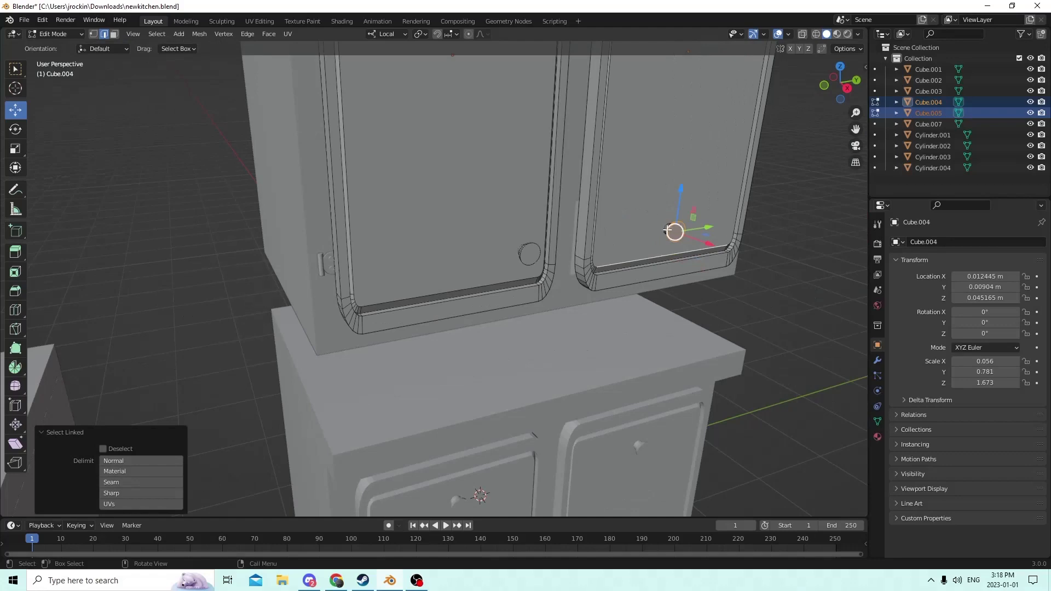
pyautogui.press('l')
pyautogui.scroll(4, 636, 238)
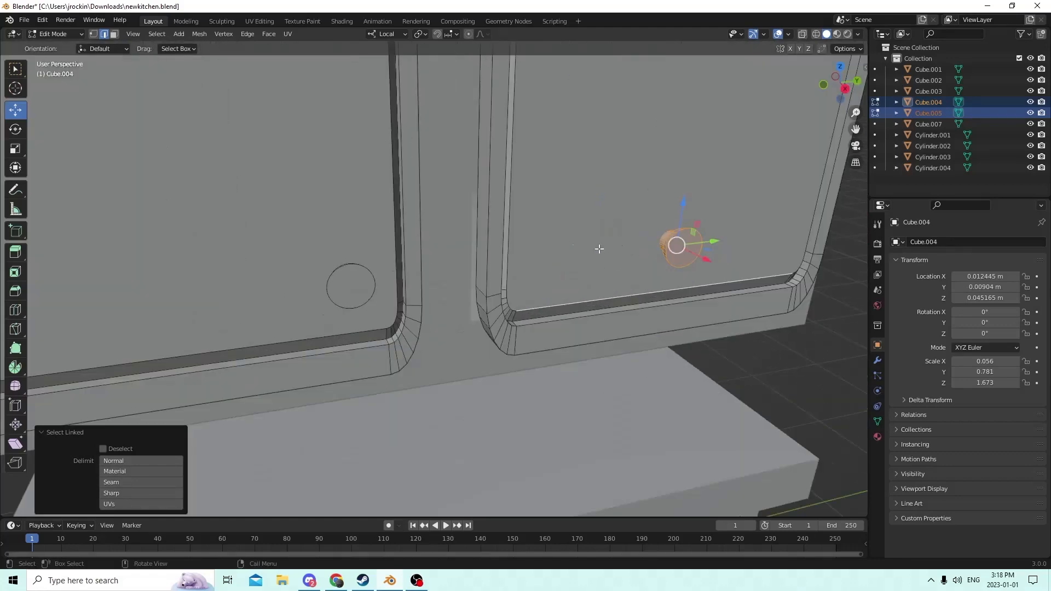
pyautogui.moveTo(587, 267); pyautogui.dragTo(603, 245, button='middle')
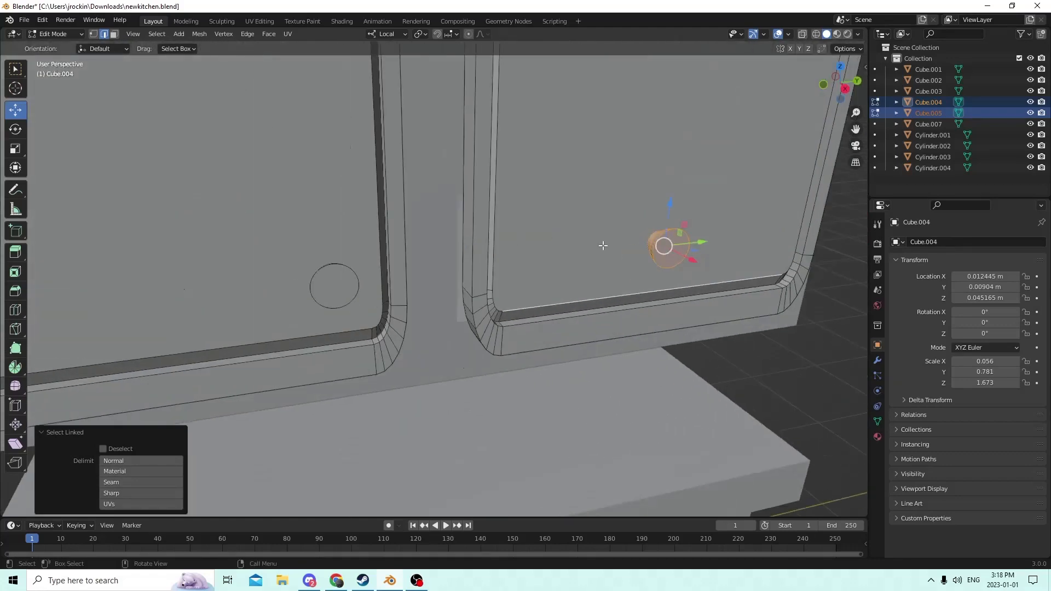
pyautogui.moveTo(701, 242); pyautogui.dragTo(594, 251)
pyautogui.rightClick(594, 251)
pyautogui.click(789, 244)
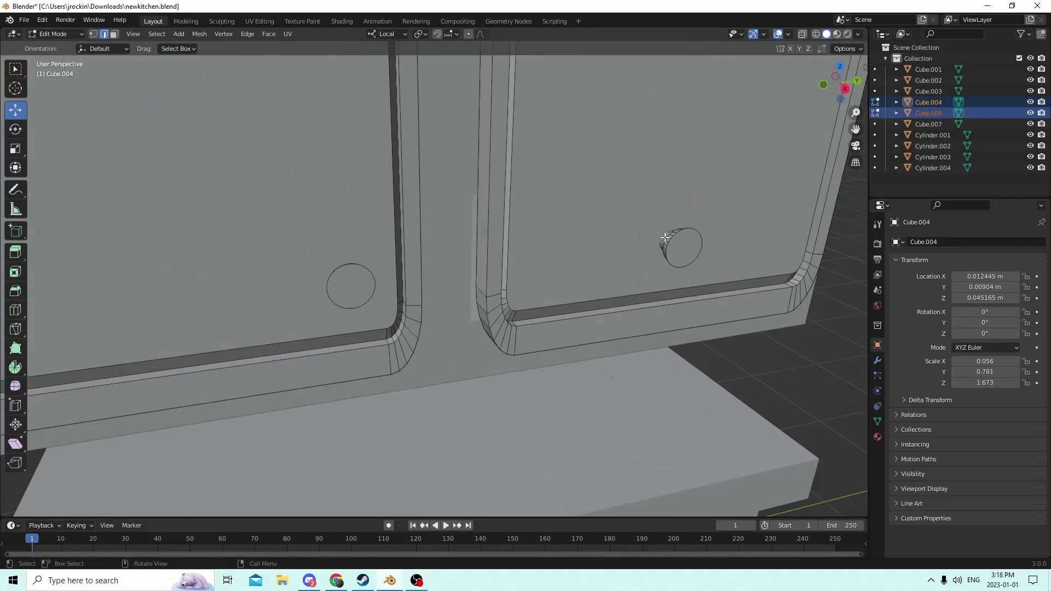
pyautogui.press('l')
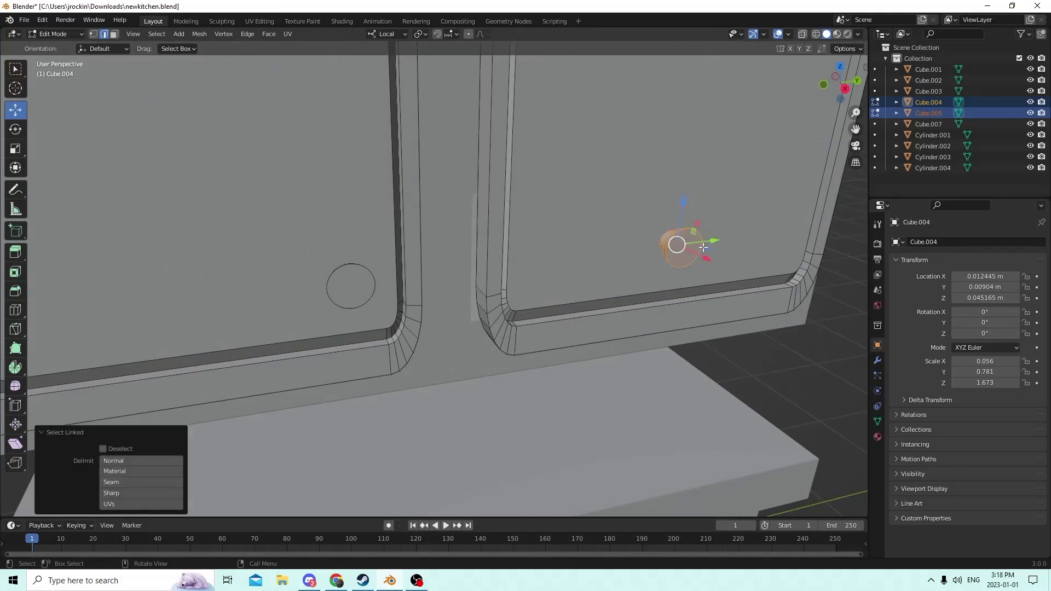
# Move the right-hand door's knob along local Y toward the gap, finishing with a -0.00071 m adjustment, and return to Object Mode.
pyautogui.press('KP_Decimal')
pyautogui.moveTo(472, 221); pyautogui.dragTo(345, 218)
pyautogui.moveTo(345, 218); pyautogui.dragTo(476, 145, button='middle')
pyautogui.moveTo(556, 152); pyautogui.dragTo(530, 151)
pyautogui.moveTo(530, 151); pyautogui.dragTo(519, 156, button='middle')
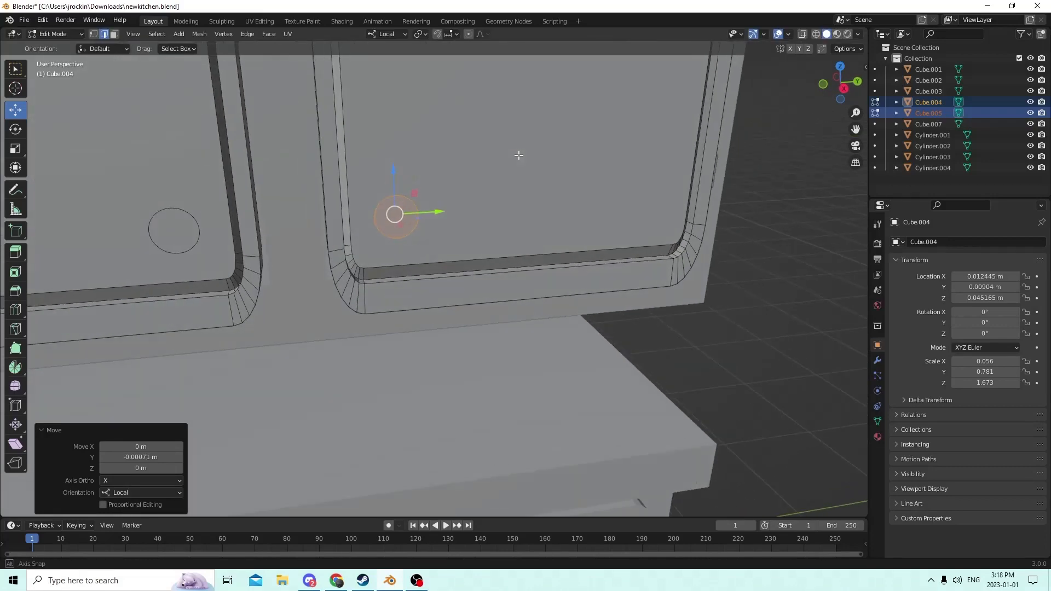
pyautogui.scroll(-10, 519, 156)
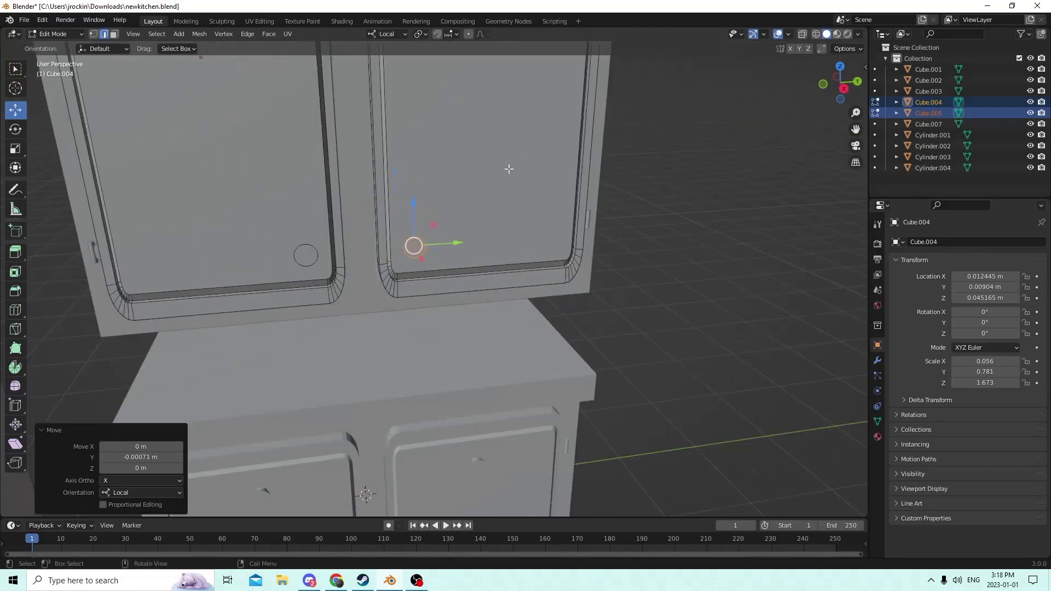
pyautogui.moveTo(518, 186); pyautogui.dragTo(518, 185, button='middle')
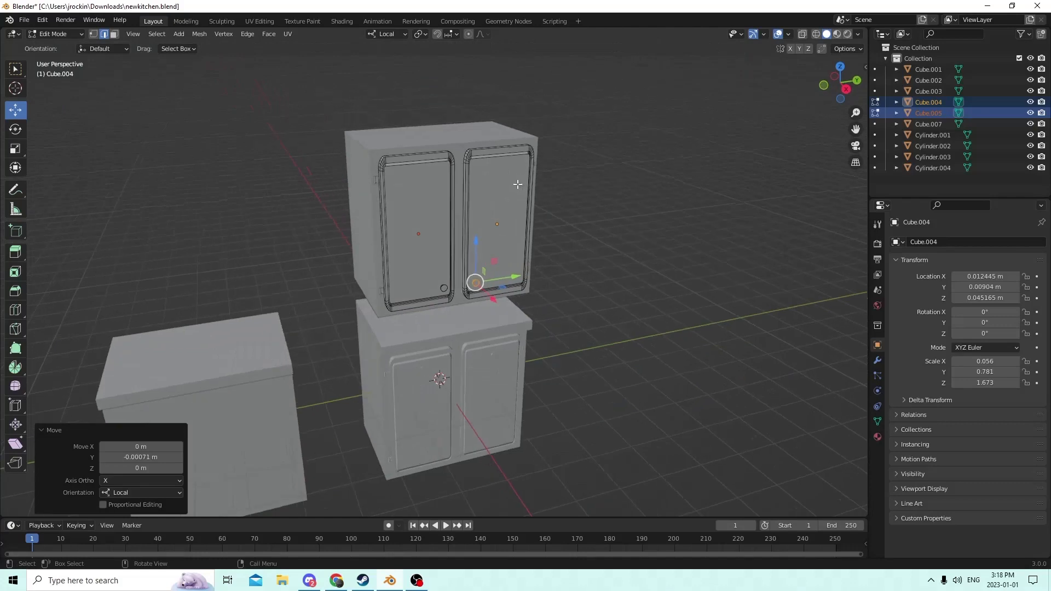
pyautogui.press('Tab')
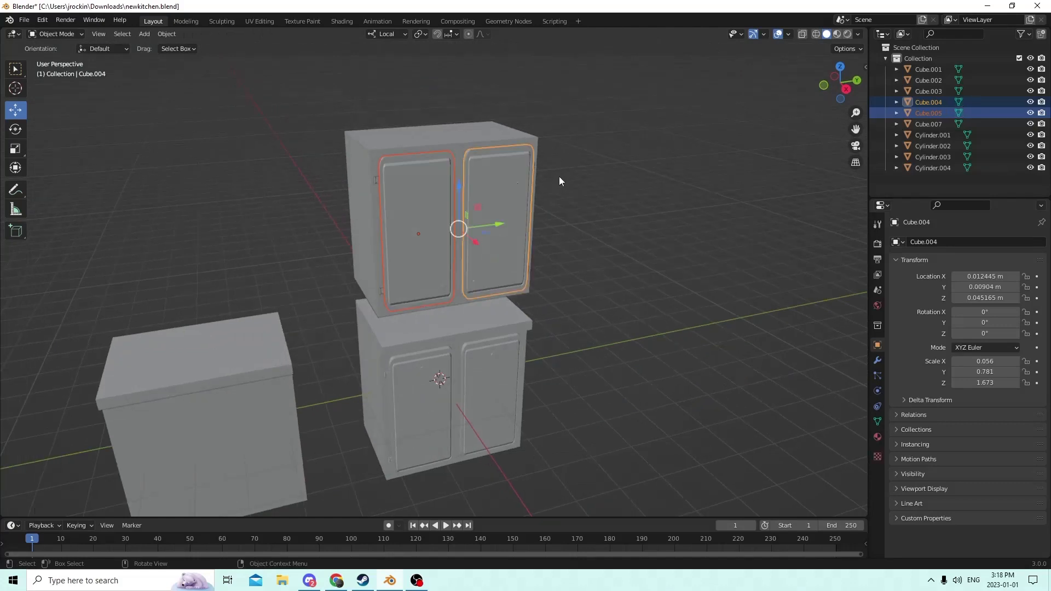
# Join the two left-hand hinges of the upper cabinet into the left door, keeping the door as the active object.
pyautogui.scroll(5, 558, 176)
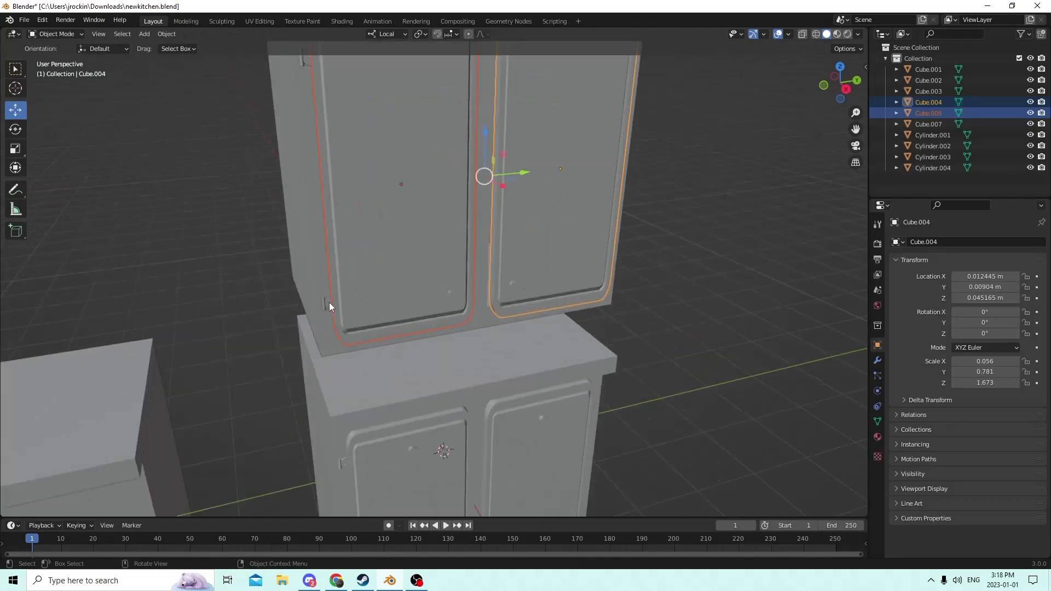
pyautogui.click(328, 305)
pyautogui.scroll(-5, 329, 308)
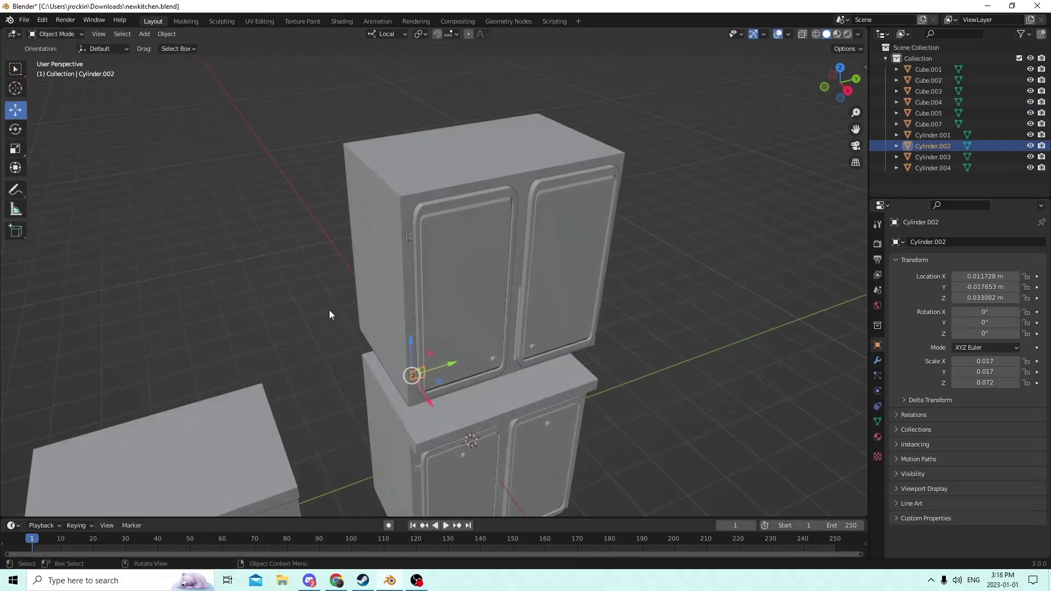
pyautogui.click(412, 236)
pyautogui.click(408, 238)
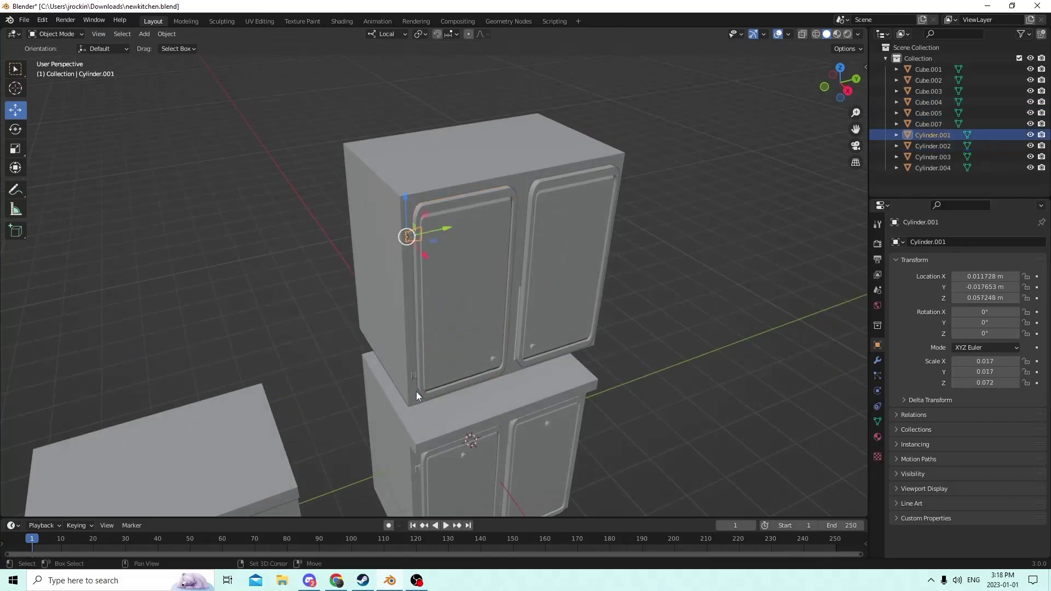
pyautogui.keyDown('shift'); pyautogui.click(415, 375); pyautogui.keyUp('shift')
pyautogui.keyDown('shift'); pyautogui.click(460, 340); pyautogui.keyUp('shift')
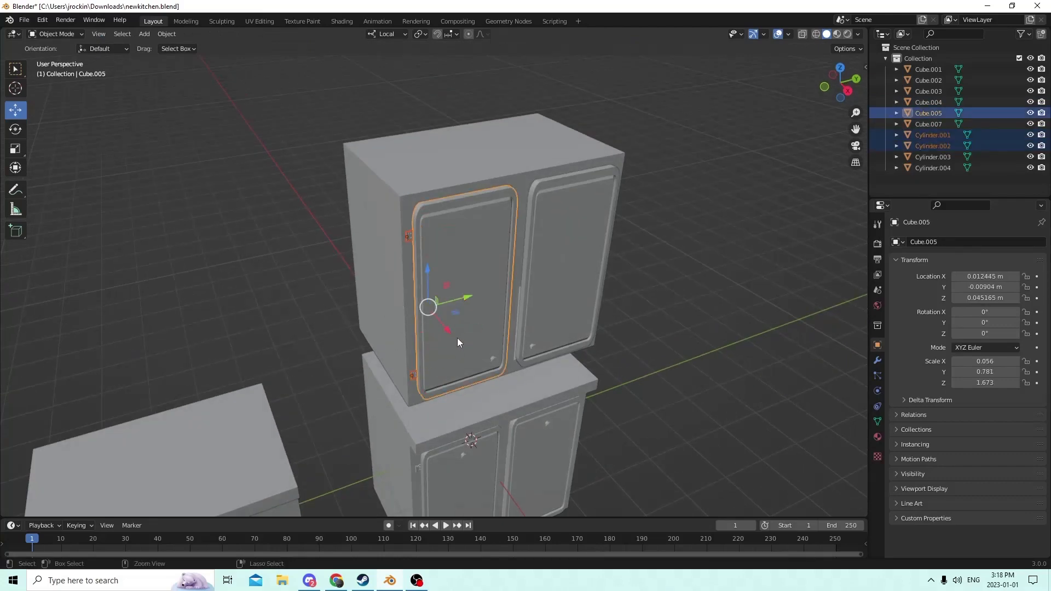
pyautogui.hotkey('ctrl', 'j')
# Join the two right-hand hinges of the upper cabinet into the right door, keeping the door as the active object.
pyautogui.scroll(3, 448, 316)
pyautogui.moveTo(429, 317); pyautogui.dragTo(461, 155, button='middle')
pyautogui.scroll(4, 398, 329)
pyautogui.click(429, 325)
pyautogui.scroll(-4, 398, 314)
pyautogui.keyDown('shift'); pyautogui.click(459, 144); pyautogui.keyUp('shift')
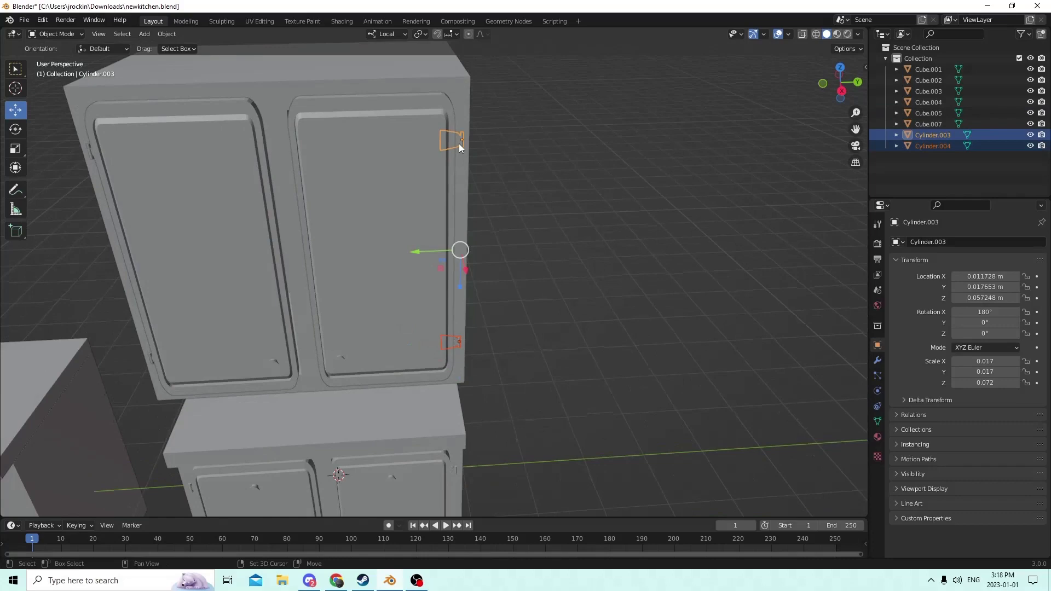
pyautogui.keyDown('shift'); pyautogui.click(393, 193); pyautogui.keyUp('shift')
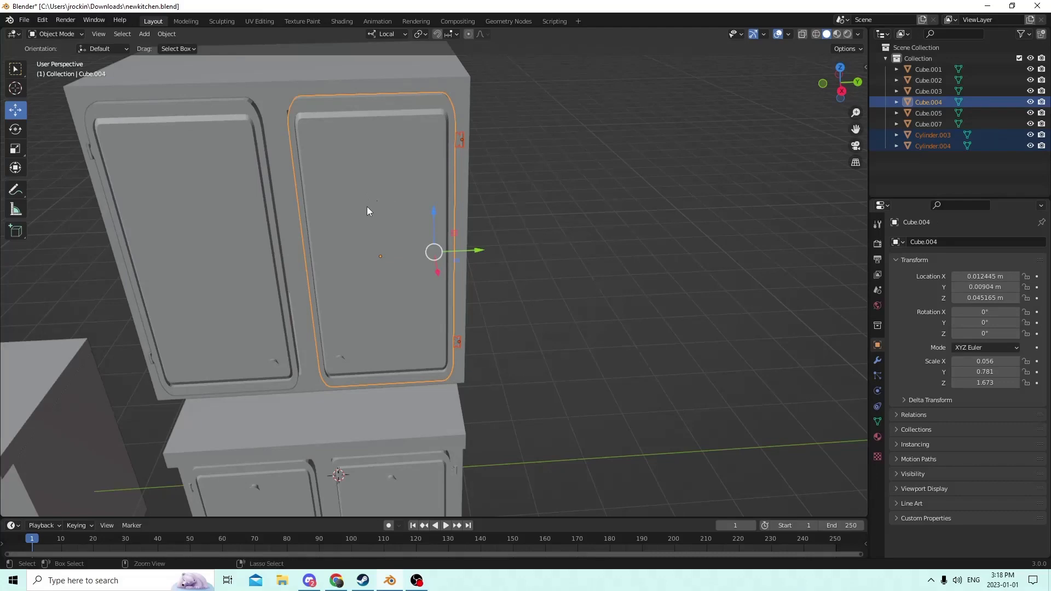
pyautogui.hotkey('ctrl', 'j')
# Select both upper doors and the upper cabinet body, and raise them together 0.026536 m along local Z.
pyautogui.scroll(-4, 418, 215)
pyautogui.moveTo(418, 211)
pyautogui.mouseDown(button='middle')
pyautogui.moveTo(454, 183)
pyautogui.moveTo(527, 242)
pyautogui.moveTo(479, 218)
pyautogui.moveTo(496, 218)
pyautogui.moveTo(472, 228)
pyautogui.moveTo(425, 214)
pyautogui.mouseUp(button='middle')
pyautogui.scroll(2, 509, 232)
pyautogui.scroll(-4, 484, 217)
pyautogui.keyDown('shift'); pyautogui.click(416, 209); pyautogui.keyUp('shift')
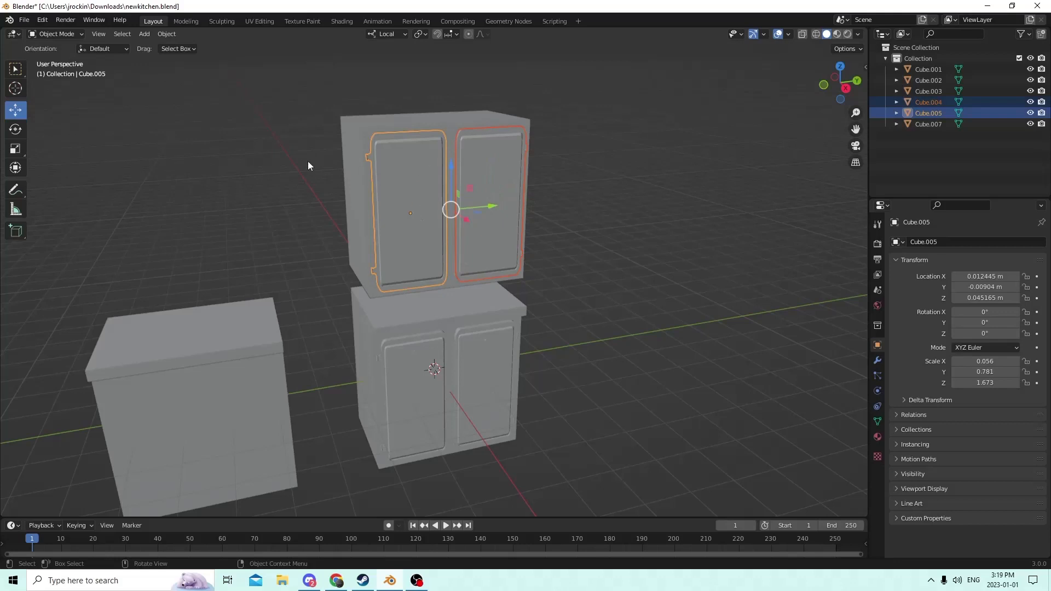
pyautogui.keyDown('shift'); pyautogui.click(352, 173); pyautogui.keyUp('shift')
pyautogui.press('g')
pyautogui.press('z')
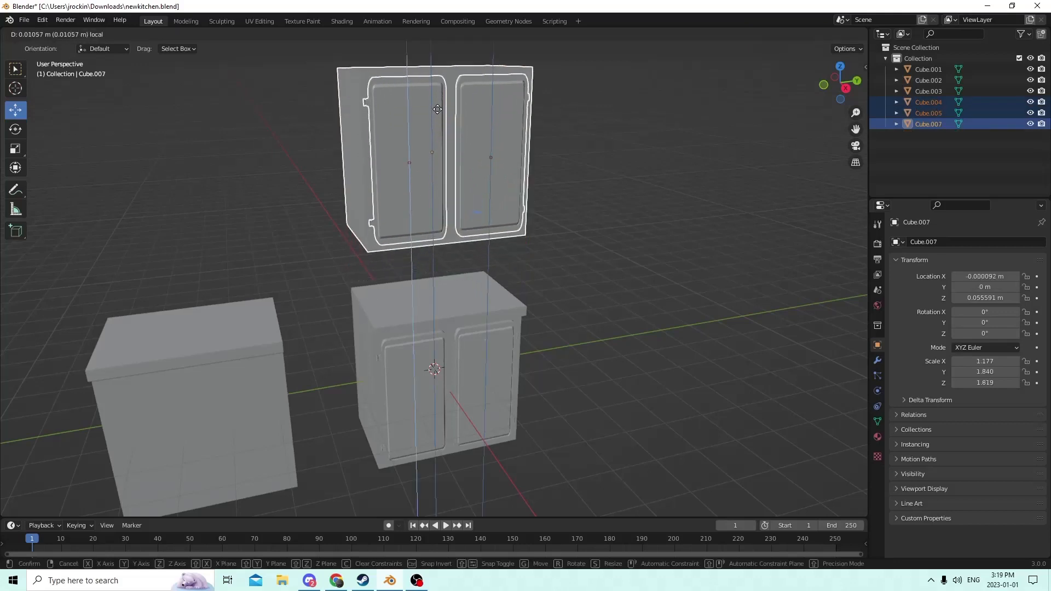
pyautogui.click(434, 507)
pyautogui.scroll(-1, 441, 547)
pyautogui.moveTo(471, 383); pyautogui.dragTo(454, 351, button='middle')
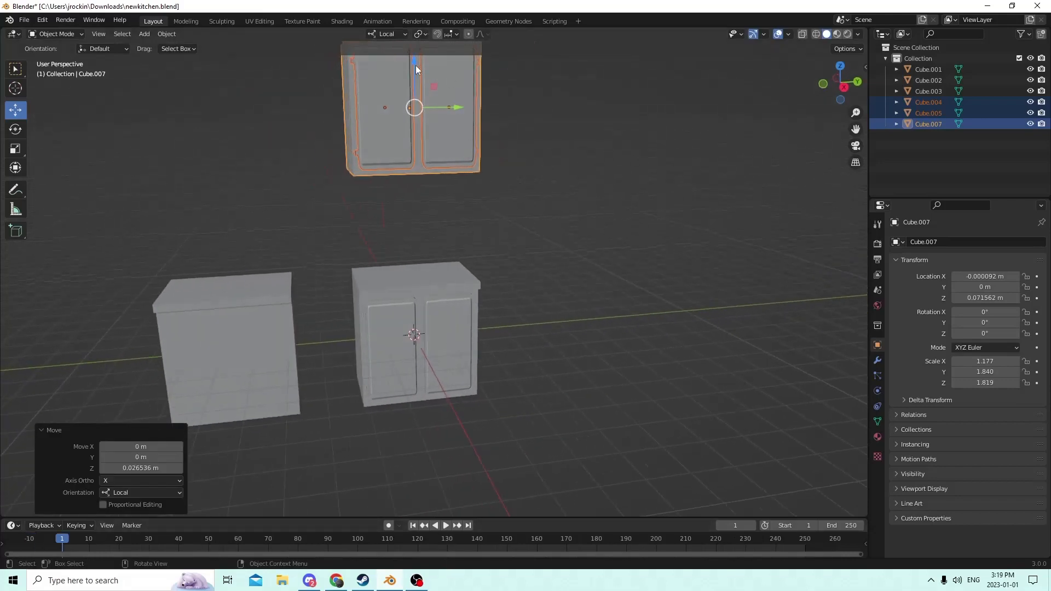
# Lower the upper cabinet with its doors by 0.005729 m along local Z and clear the selection.
pyautogui.moveTo(416, 65); pyautogui.dragTo(416, 83)
pyautogui.moveTo(415, 82); pyautogui.dragTo(415, 199, button='middle')
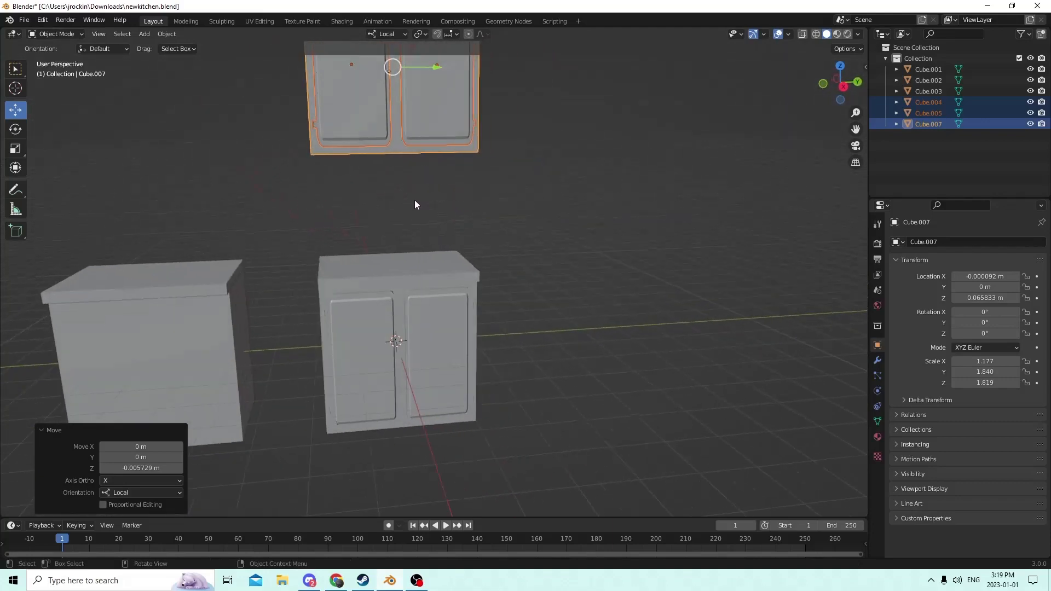
pyautogui.click(557, 237)
pyautogui.moveTo(532, 240); pyautogui.dragTo(522, 268, button='middle')
pyautogui.moveTo(380, 195); pyautogui.dragTo(417, 233, button='middle')
pyautogui.scroll(-4, 422, 238)
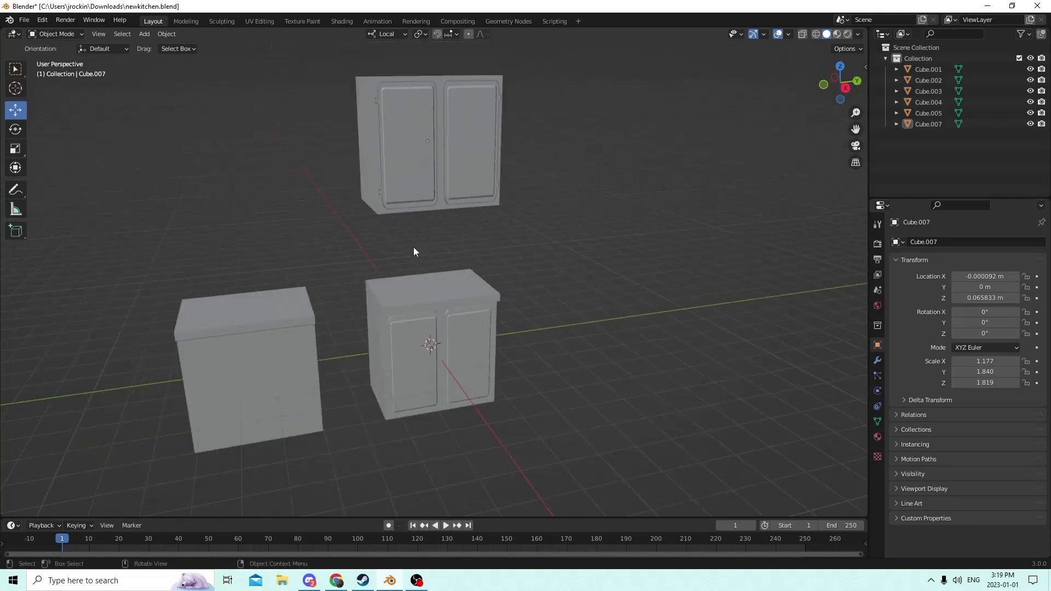
pyautogui.moveTo(406, 167); pyautogui.dragTo(420, 178, button='middle')
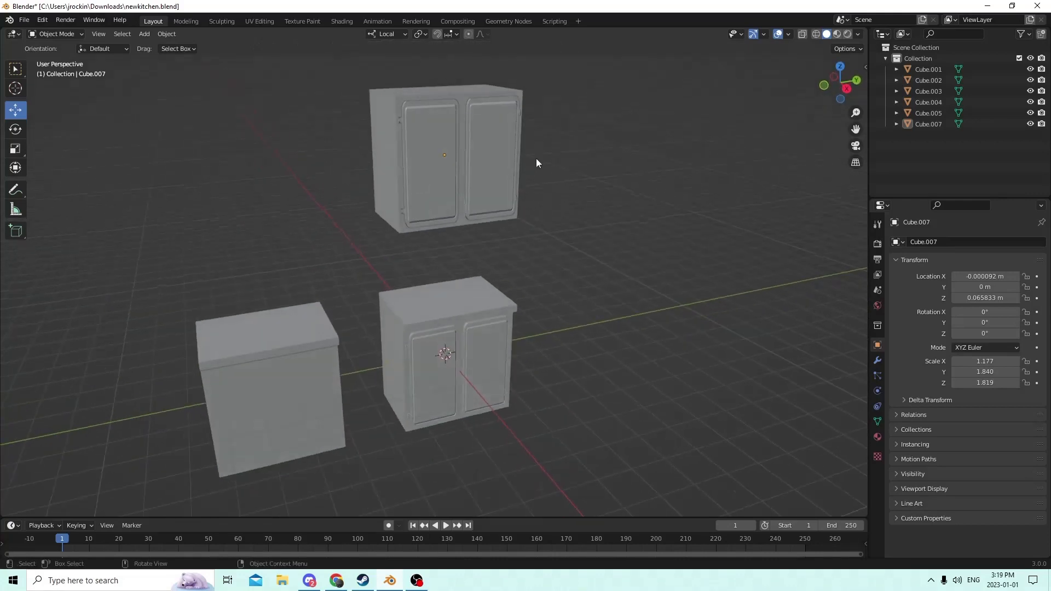
# Select both upper doors and the upper cabinet body, and activate the Scale tool.
pyautogui.click(499, 160)
pyautogui.keyDown('shift'); pyautogui.click(439, 154); pyautogui.keyUp('shift')
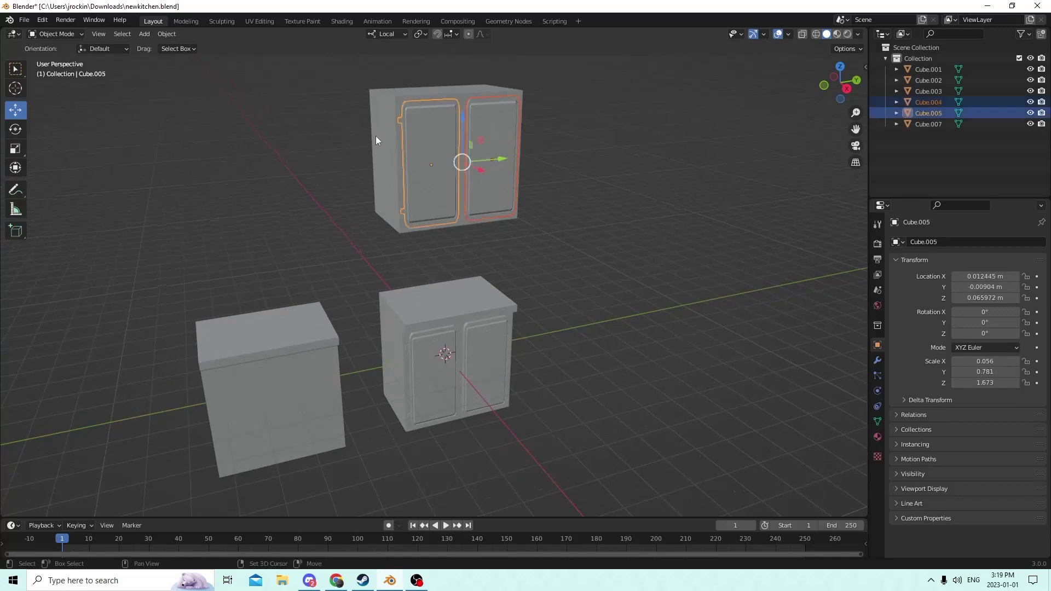
pyautogui.keyDown('shift'); pyautogui.click(376, 136); pyautogui.keyUp('shift')
pyautogui.click(16, 148)
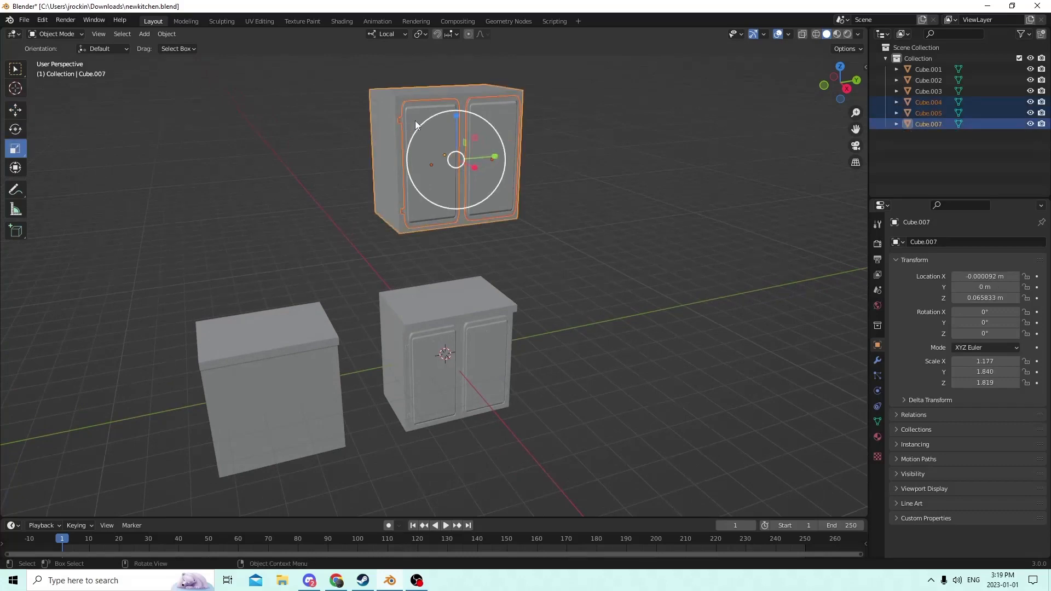
# Try to shorten the upper cabinet and its doors by scaling them to 0.604 along local Z.
pyautogui.moveTo(456, 116); pyautogui.dragTo(456, 135)
pyautogui.moveTo(453, 133)
pyautogui.mouseDown(button='middle')
pyautogui.moveTo(430, 117)
pyautogui.moveTo(449, 136)
pyautogui.mouseUp(button='middle')
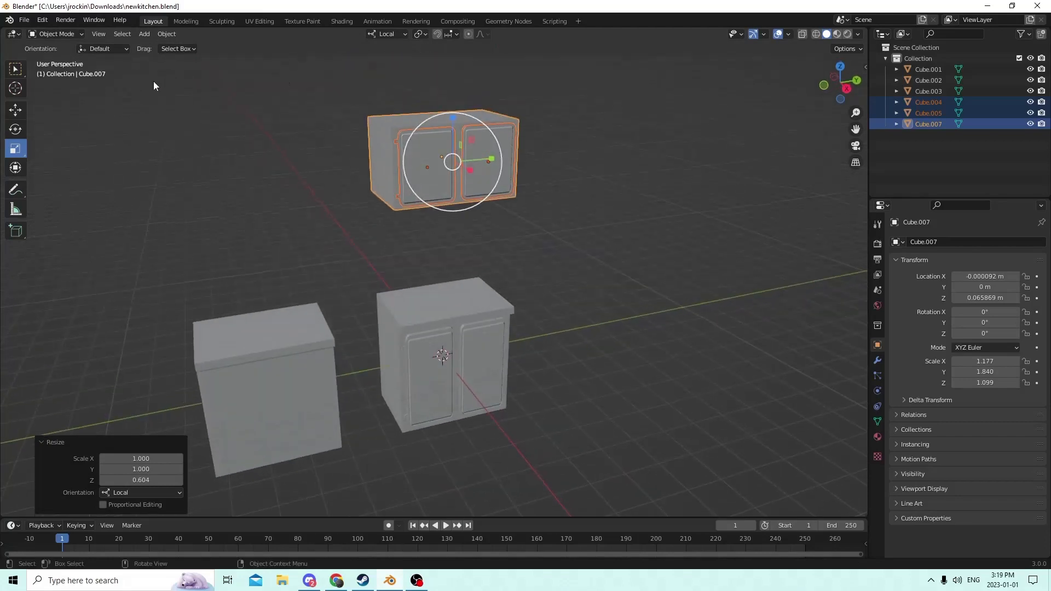
pyautogui.click(43, 21)
pyautogui.click(55, 32)
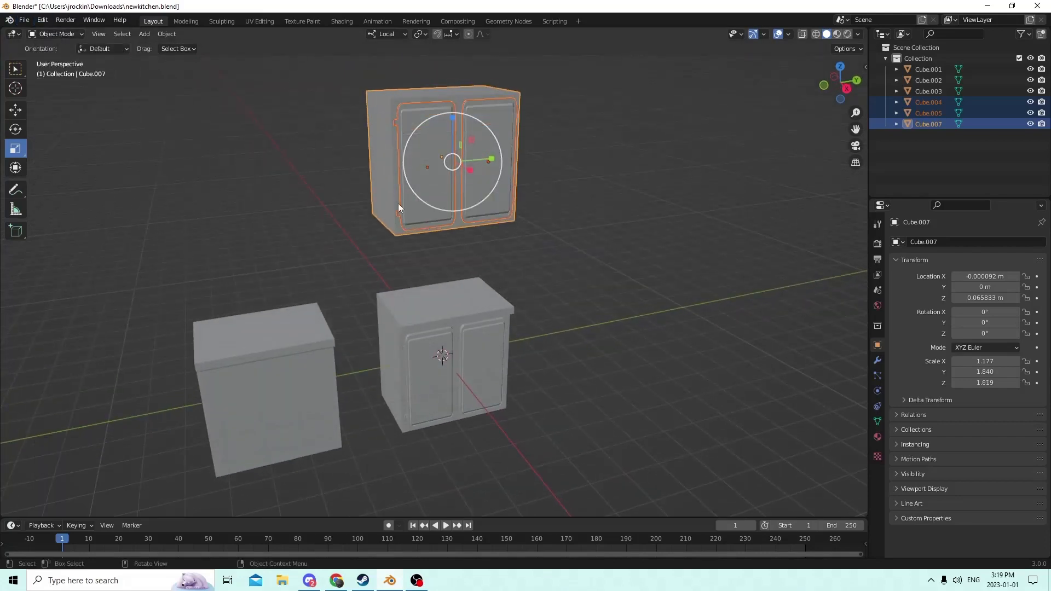
# Duplicate the upper cabinet with its doors in place and scale the copy to 0.557 along local Z.
pyautogui.hotkey('shift', 'd')
pyautogui.press('Escape')
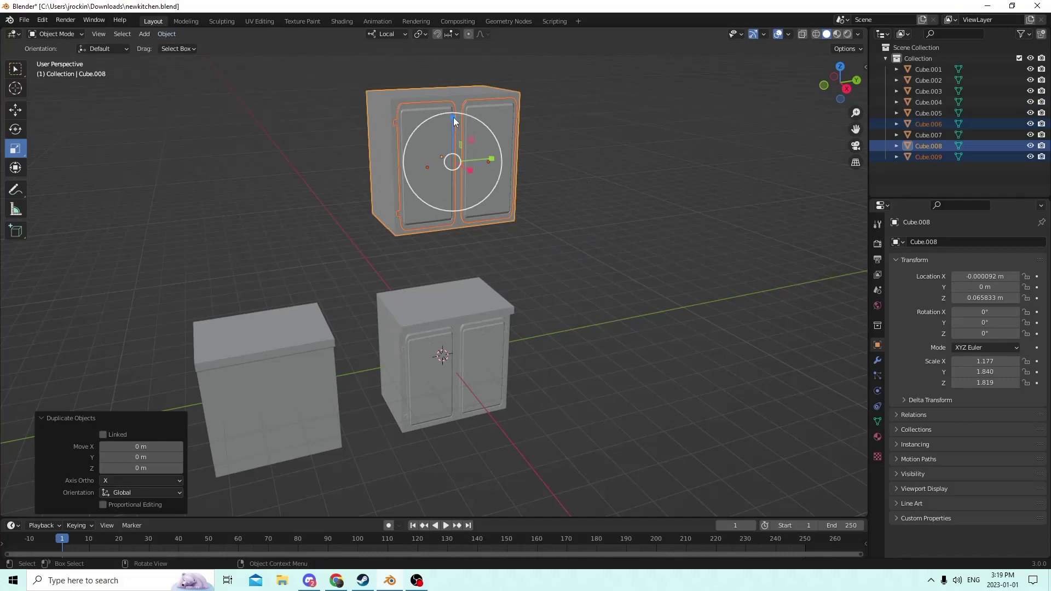
pyautogui.moveTo(453, 117); pyautogui.dragTo(454, 143)
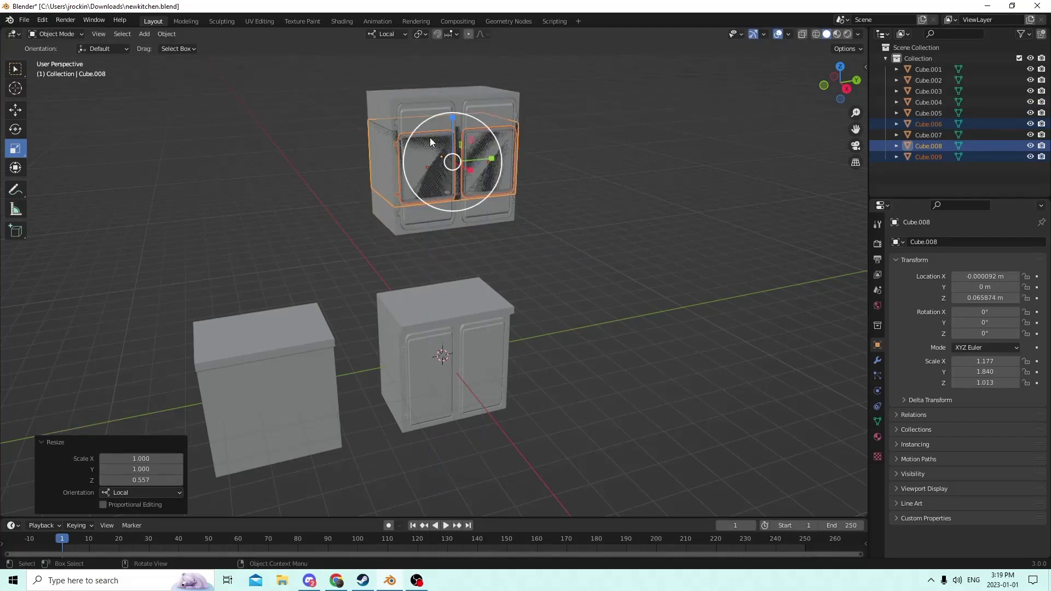
pyautogui.moveTo(431, 140); pyautogui.dragTo(404, 141, button='middle')
# Move the shortened cabinet copy -0.036791 m along local Y beside the tall one and raise it 0.007655 m to align their tops.
pyautogui.click(16, 110)
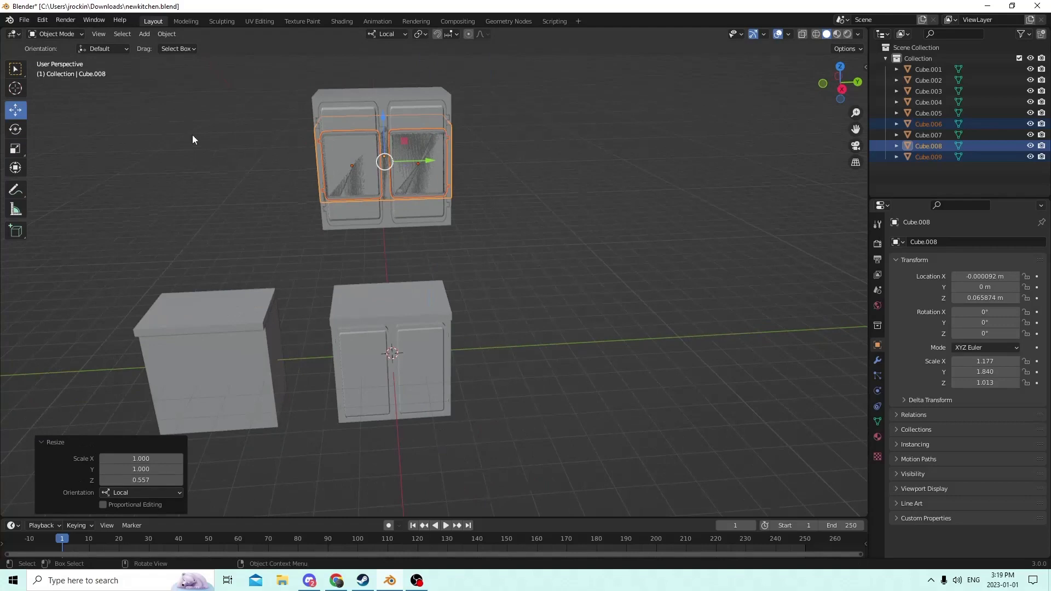
pyautogui.moveTo(419, 161); pyautogui.dragTo(293, 132)
pyautogui.moveTo(292, 134); pyautogui.dragTo(287, 104, button='middle')
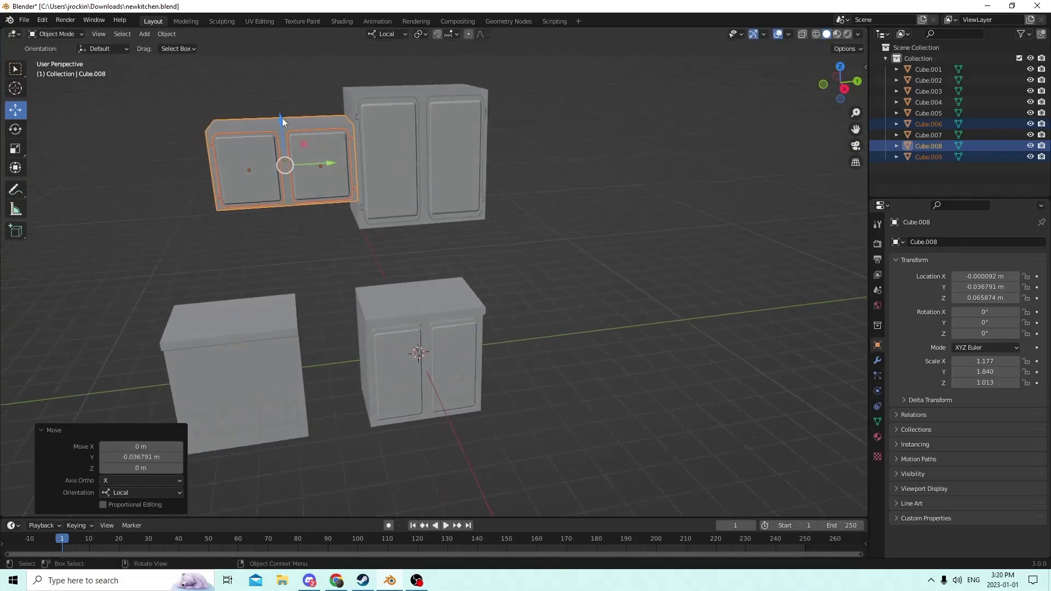
pyautogui.moveTo(281, 118); pyautogui.dragTo(287, 87)
pyautogui.moveTo(287, 86); pyautogui.dragTo(252, 313, button='middle')
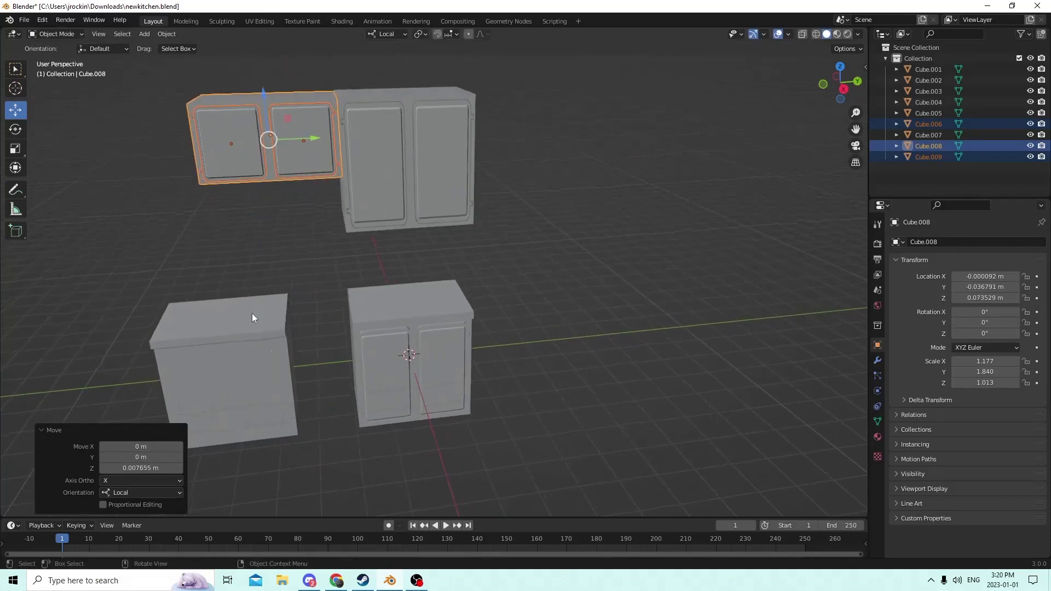
# Select the doorless base cabinet and its countertop, and move them 0.018939 m along local Y against the base cabinet with doors.
pyautogui.click(231, 364)
pyautogui.keyDown('shift'); pyautogui.click(204, 323); pyautogui.keyUp('shift')
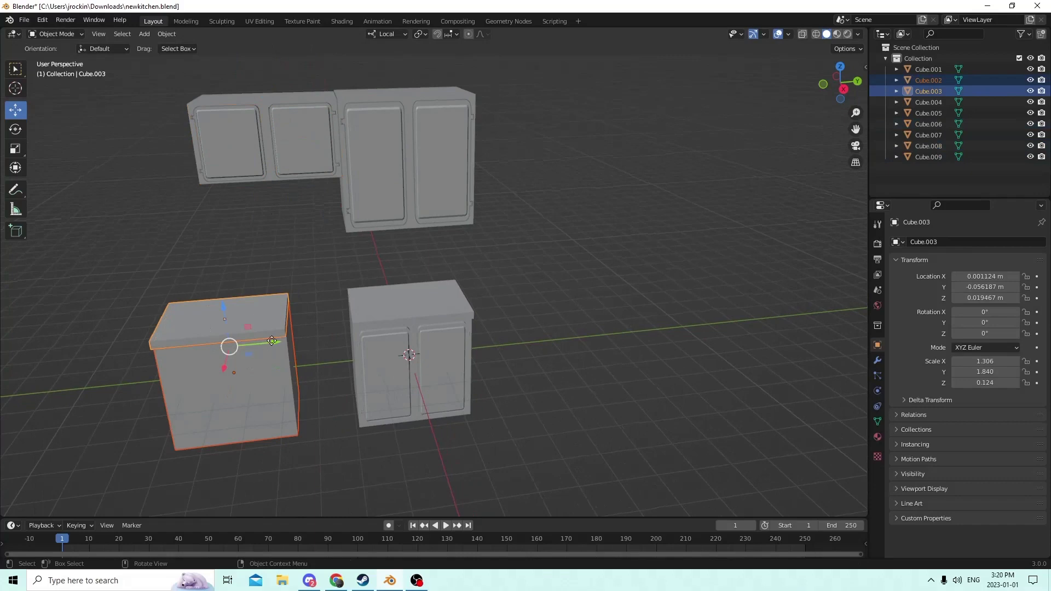
pyautogui.moveTo(261, 347); pyautogui.dragTo(334, 334)
pyautogui.moveTo(333, 334); pyautogui.dragTo(290, 330, button='middle')
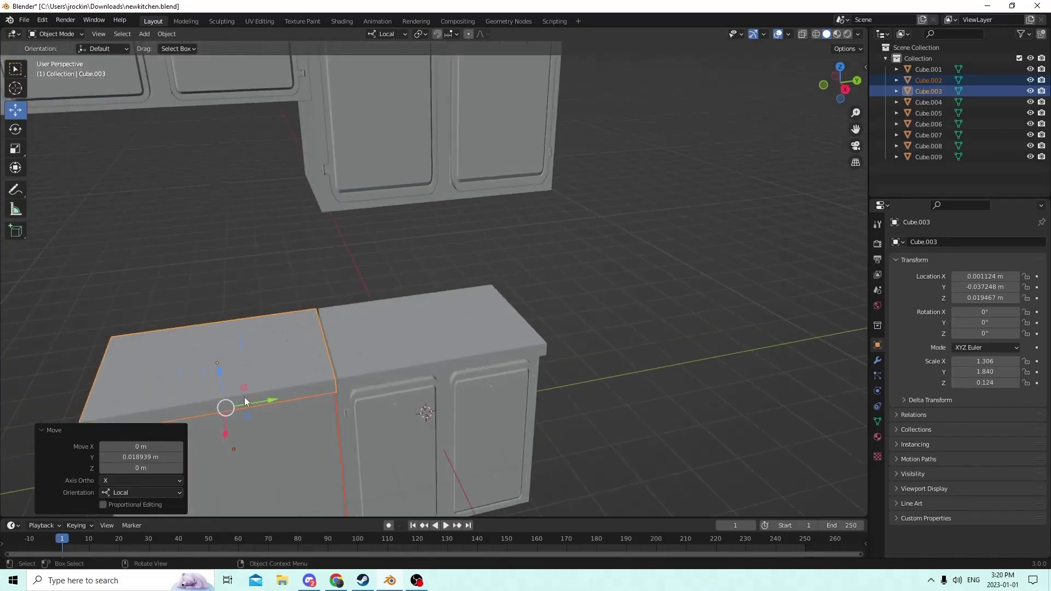
# Nudge the doorless base cabinet and its countertop 0.000275 m along local Y against the base cabinet with doors.
pyautogui.moveTo(274, 403); pyautogui.dragTo(265, 384)
pyautogui.scroll(-2, 257, 370)
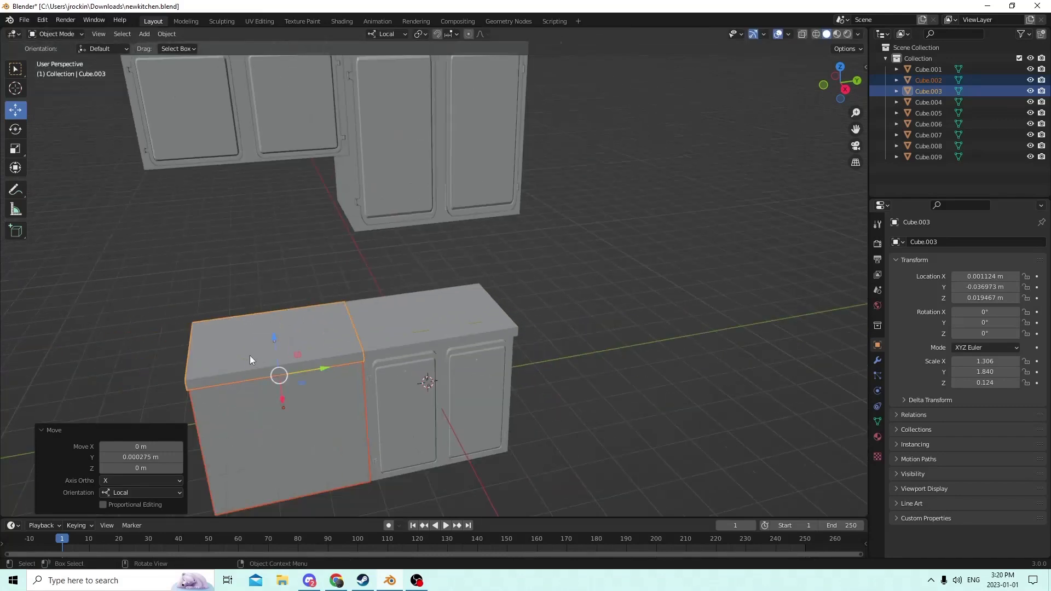
pyautogui.press('alt')
pyautogui.moveTo(276, 334); pyautogui.dragTo(347, 379, button='middle')
pyautogui.scroll(-2, 296, 281)
pyautogui.scroll(4, 340, 358)
pyautogui.scroll(-4, 340, 358)
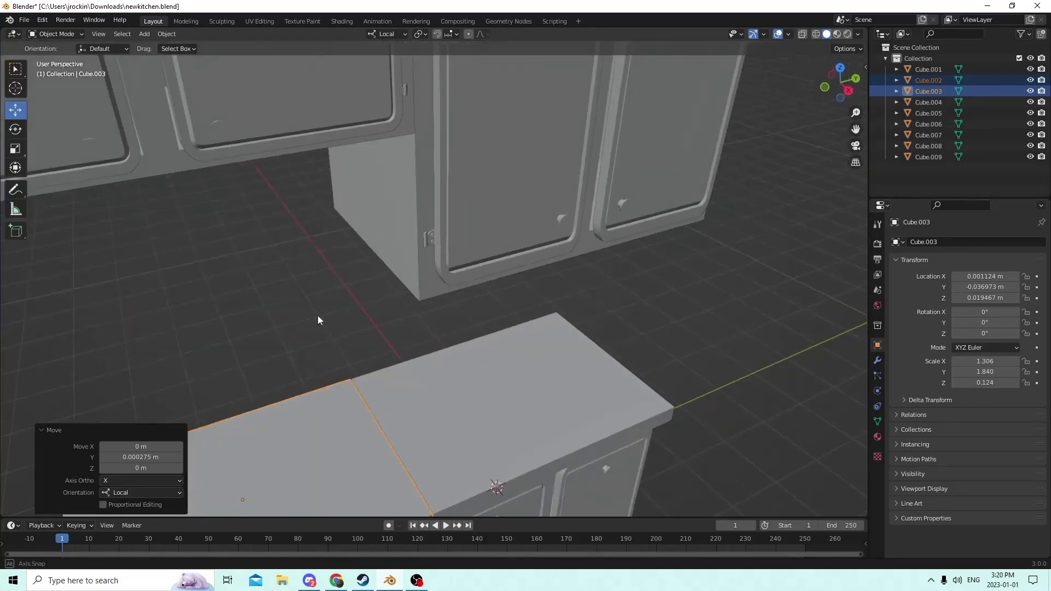
# Select both doors of the shortened upper cabinet and open them together in Edit Mode.
pyautogui.moveTo(318, 316); pyautogui.dragTo(330, 317, button='middle')
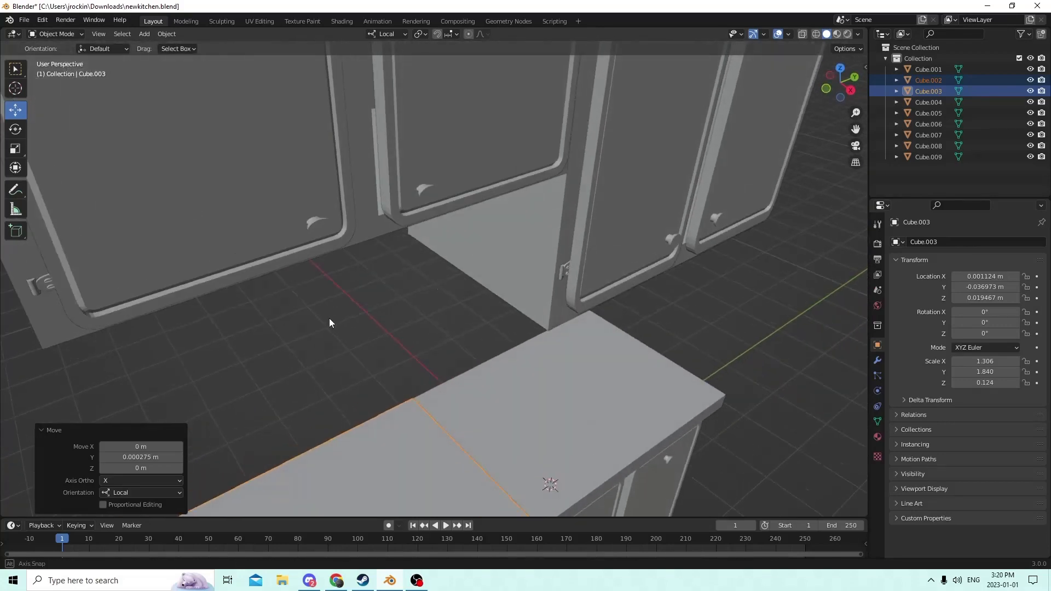
pyautogui.moveTo(323, 250); pyautogui.dragTo(315, 232, button='middle')
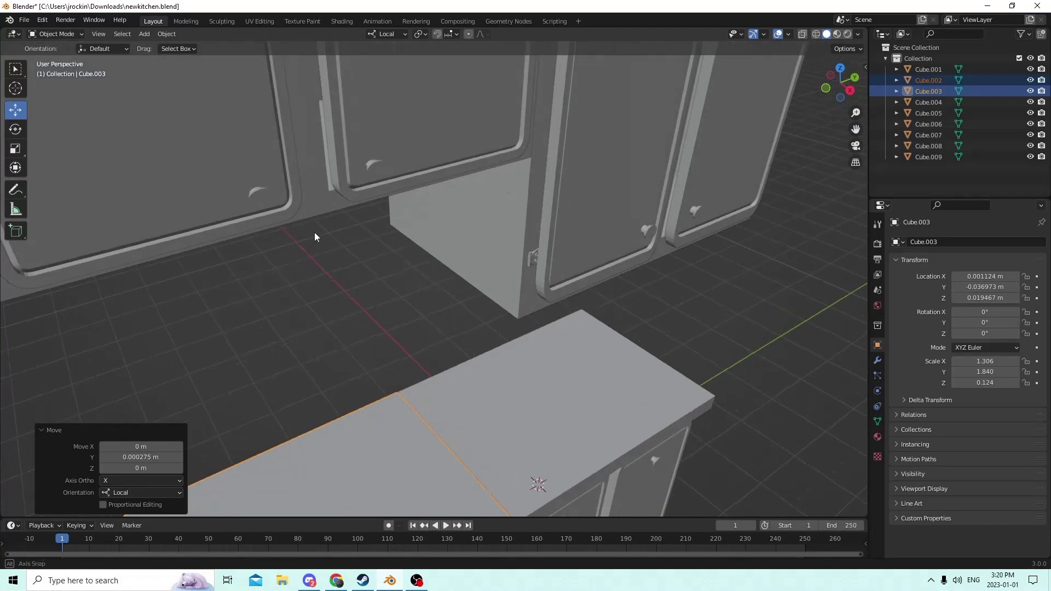
pyautogui.click(264, 195)
pyautogui.moveTo(264, 195); pyautogui.dragTo(259, 196, button='middle')
pyautogui.keyDown('shift'); pyautogui.click(370, 133); pyautogui.keyUp('shift')
pyautogui.moveTo(373, 137); pyautogui.dragTo(345, 219, button='middle')
pyautogui.press('Tab')
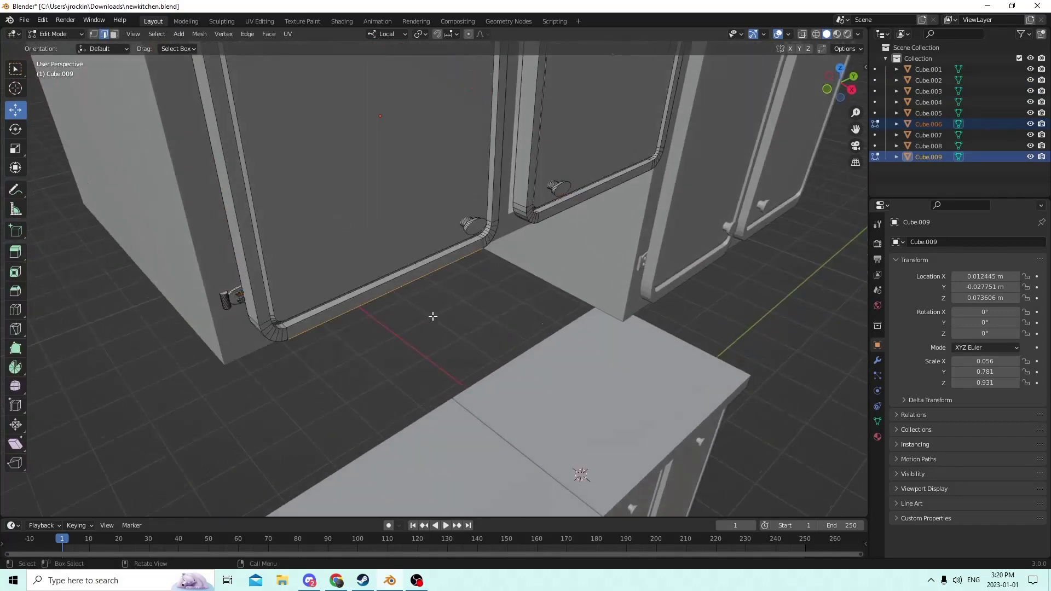
# Select the linked geometry of the knobs on both shortened doors, leaving the door's lower edge deselected.
pyautogui.moveTo(429, 314); pyautogui.dragTo(402, 273, button='middle')
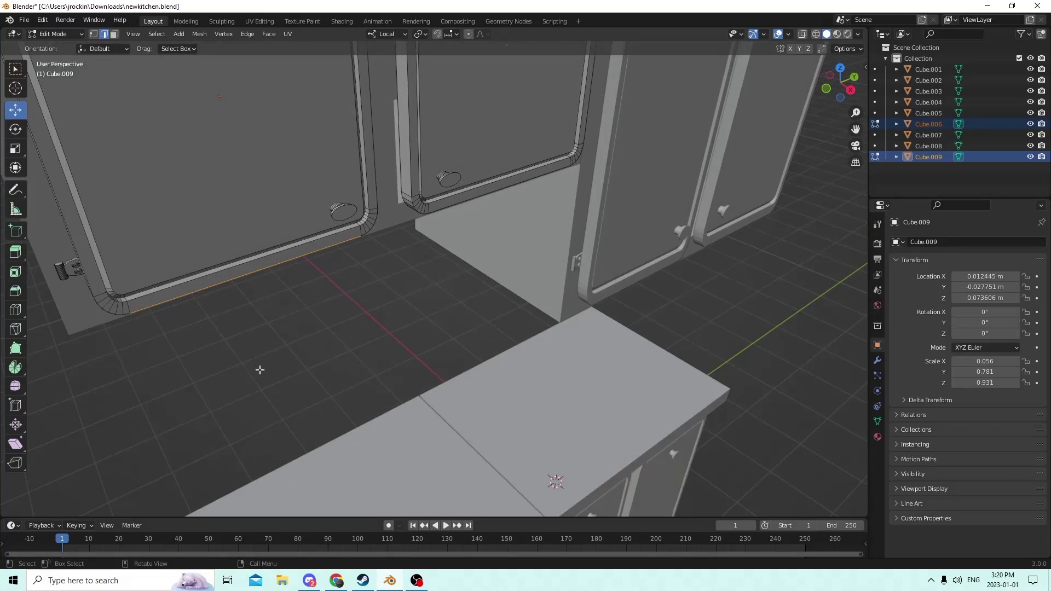
pyautogui.scroll(-5, 761, 297)
pyautogui.moveTo(761, 298); pyautogui.dragTo(749, 215, button='middle')
pyautogui.moveTo(758, 178); pyautogui.dragTo(733, 192, button='middle')
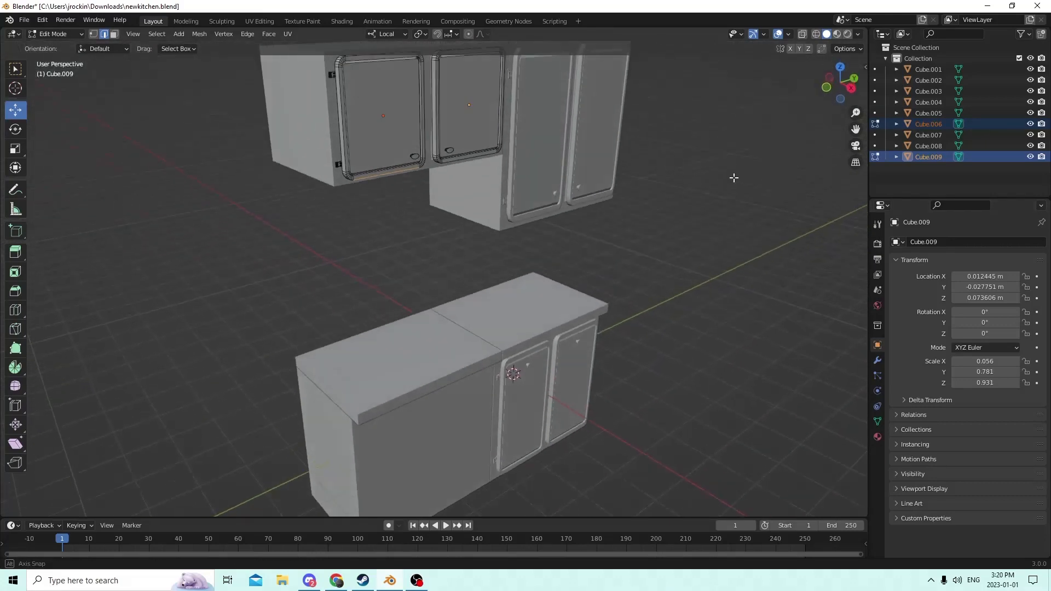
pyautogui.scroll(2, 732, 192)
pyautogui.scroll(2, 457, 248)
pyautogui.scroll(2, 440, 268)
pyautogui.scroll(3, 361, 296)
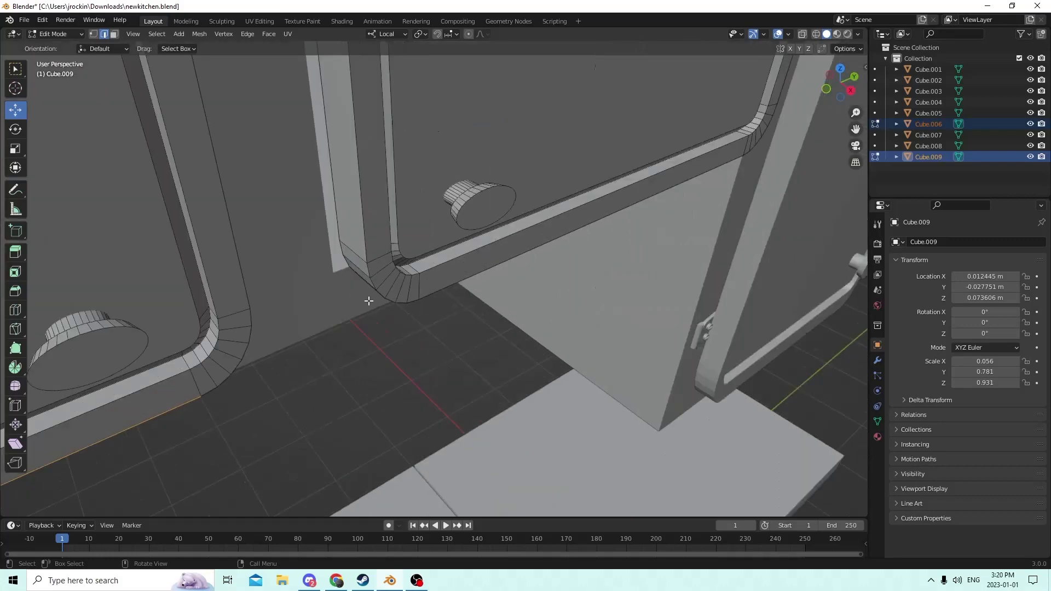
pyautogui.moveTo(368, 299); pyautogui.dragTo(409, 307, button='middle')
pyautogui.scroll(-4, 379, 305)
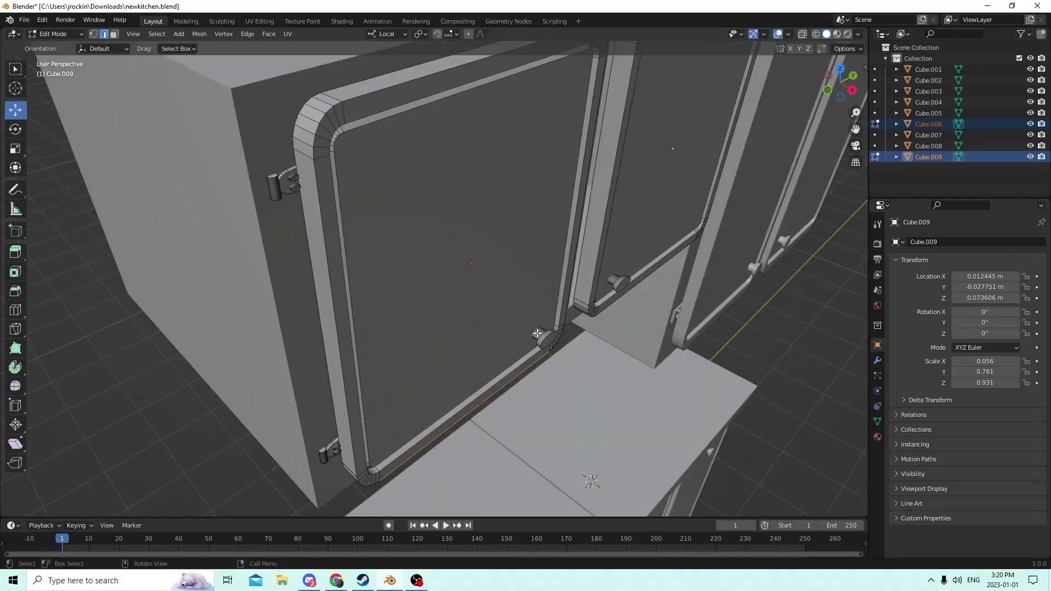
pyautogui.press('l')
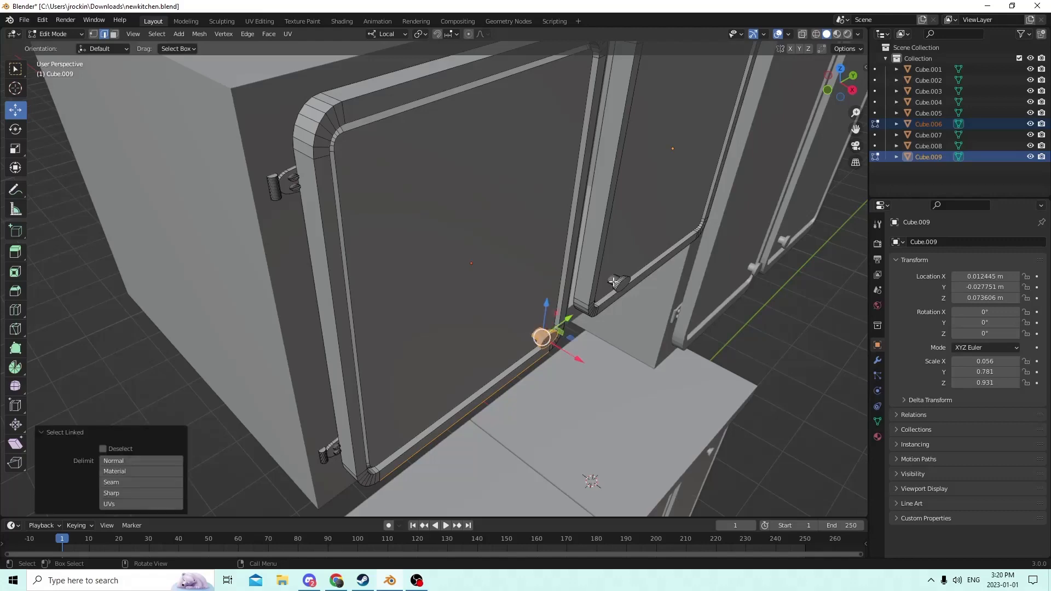
pyautogui.press('l')
pyautogui.press('l')
pyautogui.moveTo(581, 263); pyautogui.dragTo(567, 254, button='middle')
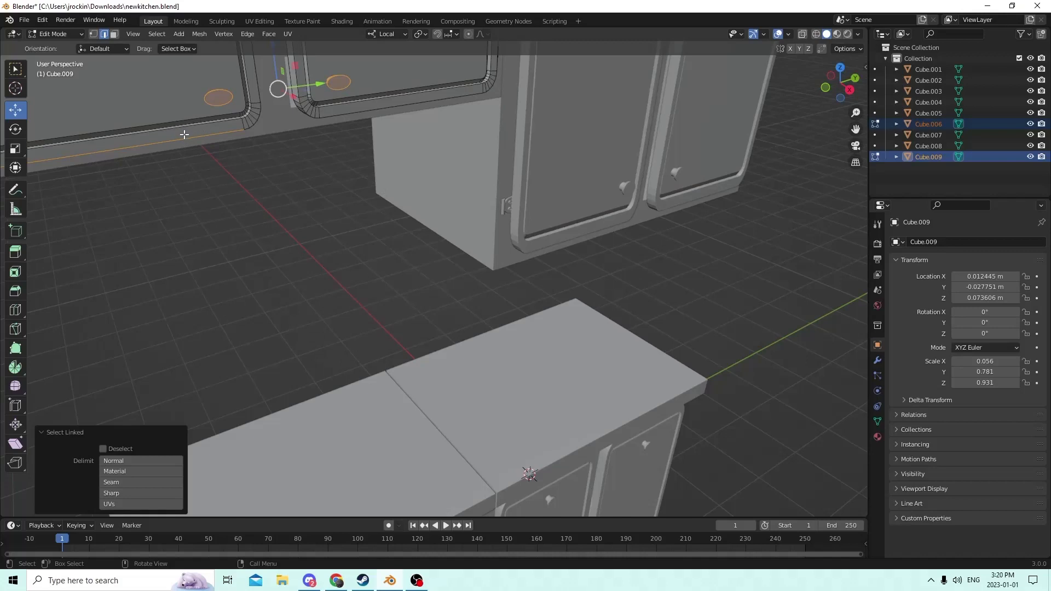
pyautogui.click(164, 141)
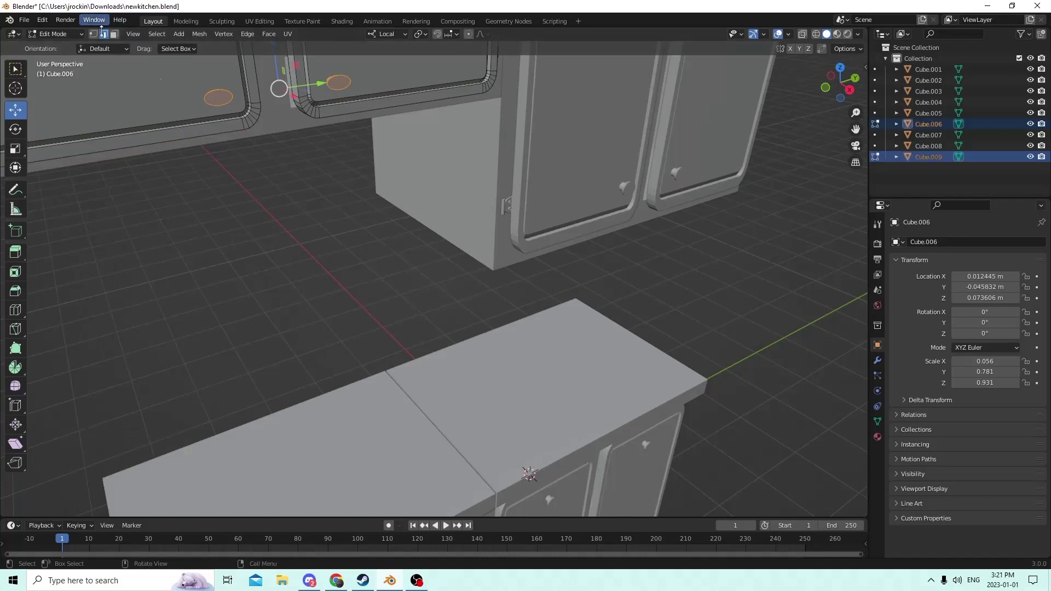
# Switch to face selection, stretch the two squashed door knobs along local Z with the Scale tool, and return to Object Mode.
pyautogui.click(115, 35)
pyautogui.moveTo(315, 187); pyautogui.dragTo(304, 186, button='middle')
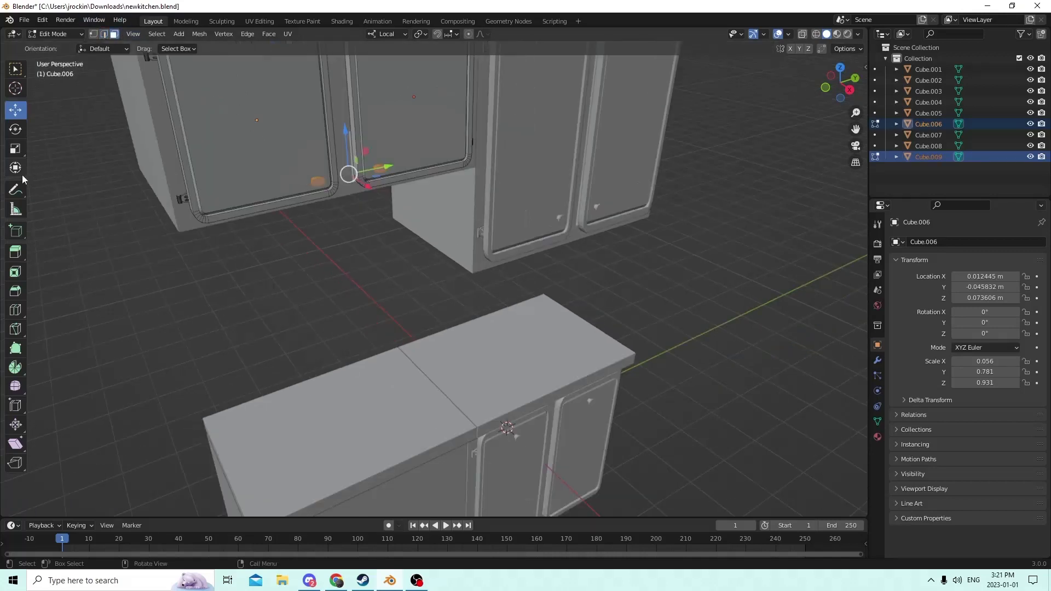
pyautogui.click(16, 148)
pyautogui.moveTo(346, 130); pyautogui.dragTo(344, 103)
pyautogui.moveTo(343, 143); pyautogui.dragTo(388, 143, button='middle')
pyautogui.click(408, 240)
pyautogui.moveTo(409, 239); pyautogui.dragTo(316, 220, button='middle')
pyautogui.press('Tab')
pyautogui.scroll(2, 325, 244)
pyautogui.scroll(-1, 317, 220)
# Select the doorless base cabinet with its countertop and move them 0.000062 m along local Y to close the gap.
pyautogui.moveTo(279, 186); pyautogui.dragTo(254, 176, button='middle')
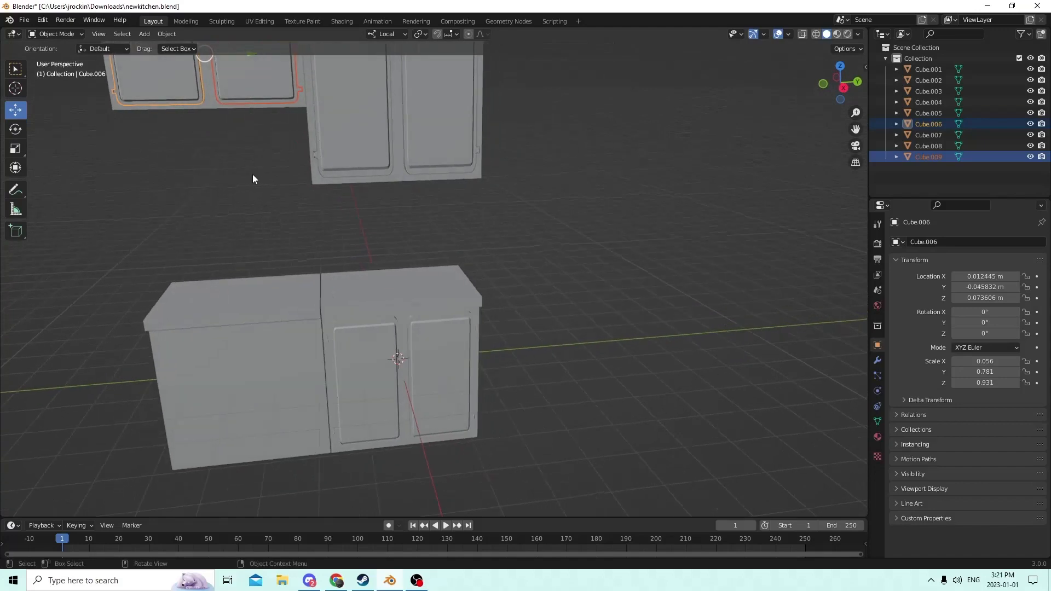
pyautogui.moveTo(339, 238); pyautogui.dragTo(344, 251, button='middle')
pyautogui.scroll(4, 274, 393)
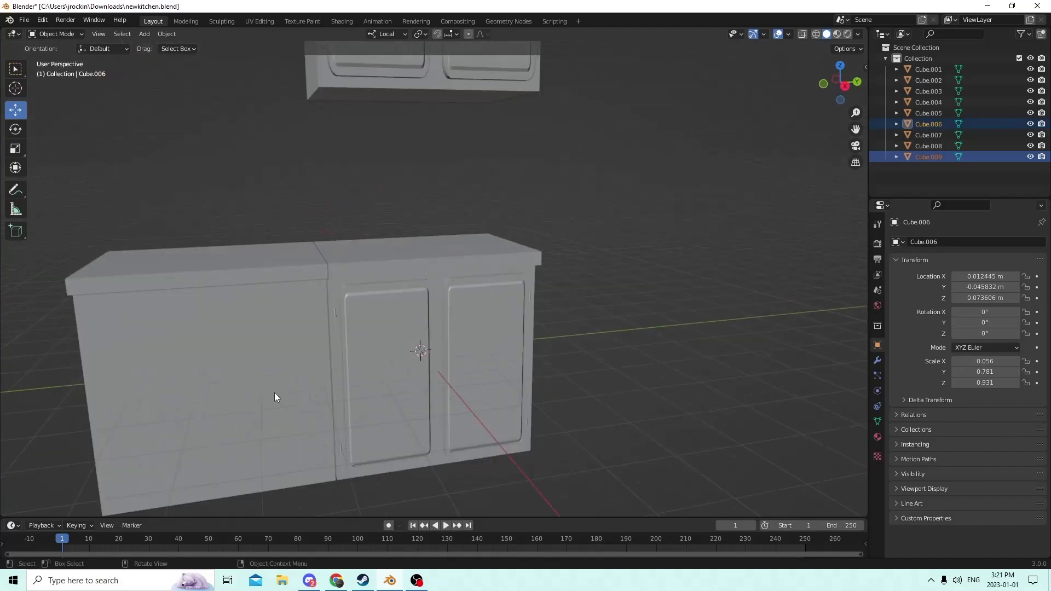
pyautogui.click(269, 393)
pyautogui.keyDown('shift'); pyautogui.click(181, 260); pyautogui.keyUp('shift')
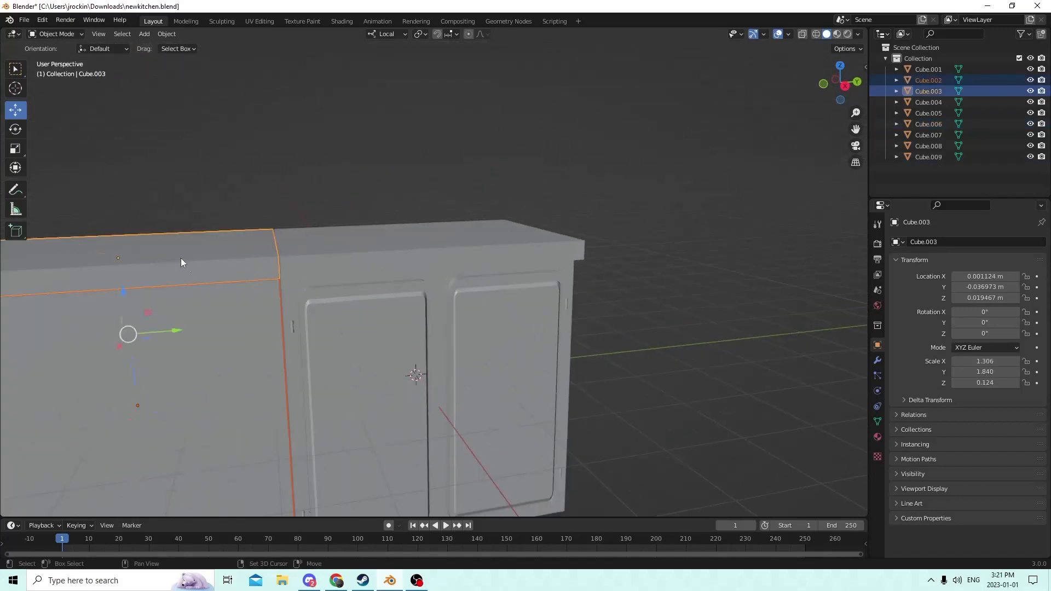
pyautogui.press('g')
pyautogui.press('y')
pyautogui.click(179, 325)
pyautogui.scroll(-2, 172, 317)
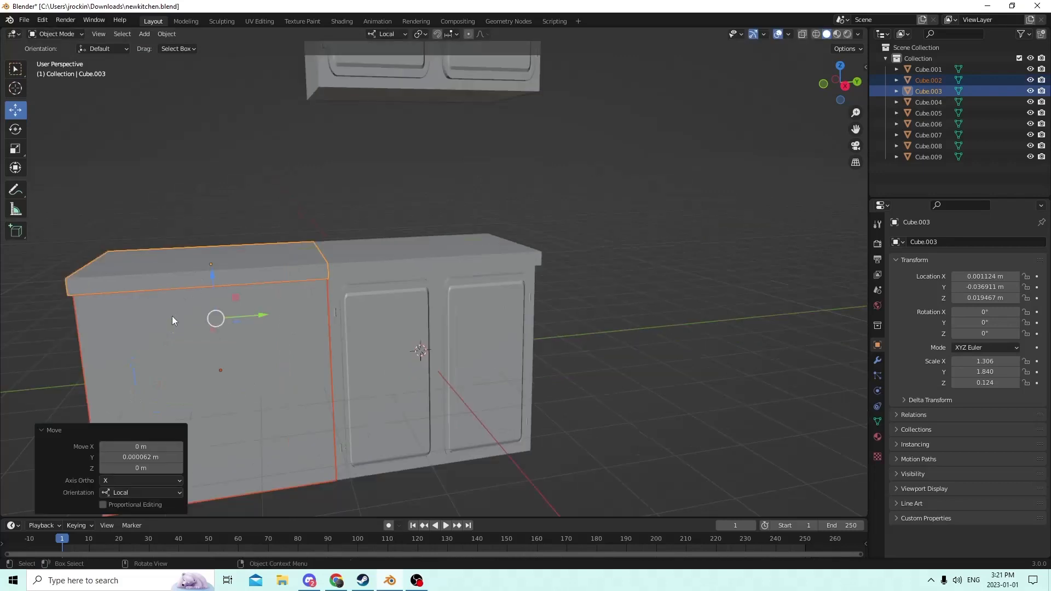
pyautogui.moveTo(172, 317); pyautogui.dragTo(179, 317, button='middle')
pyautogui.click(650, 298)
# Move the doorless base cabinet and its countertop away from the doored cabinet along local Y, placing the countertop at Y -0.078802 m.
pyautogui.scroll(-2, 557, 289)
pyautogui.moveTo(558, 288); pyautogui.dragTo(514, 300, button='middle')
pyautogui.click(345, 346)
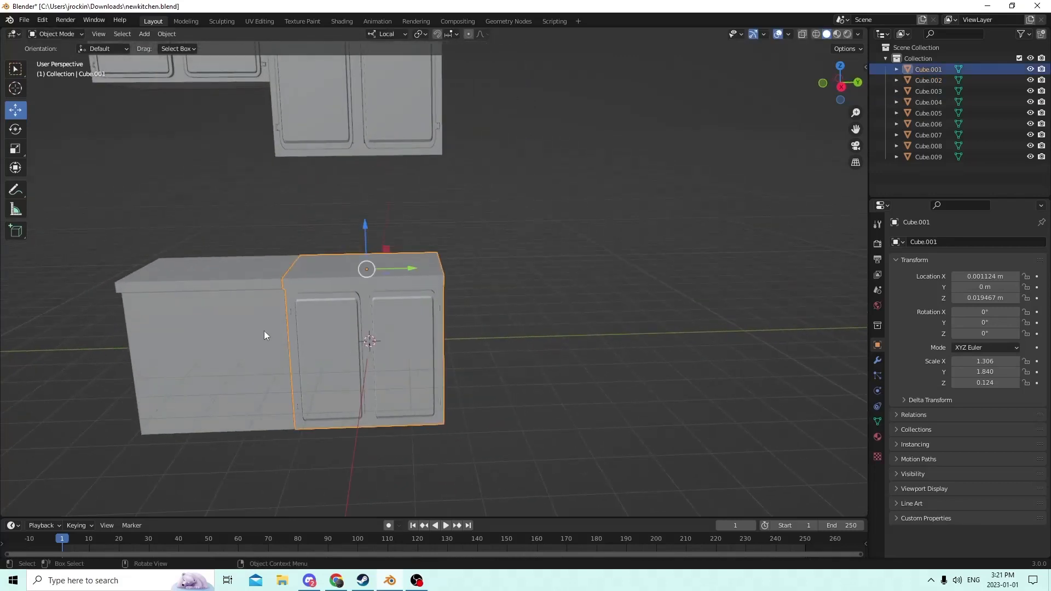
pyautogui.click(194, 284)
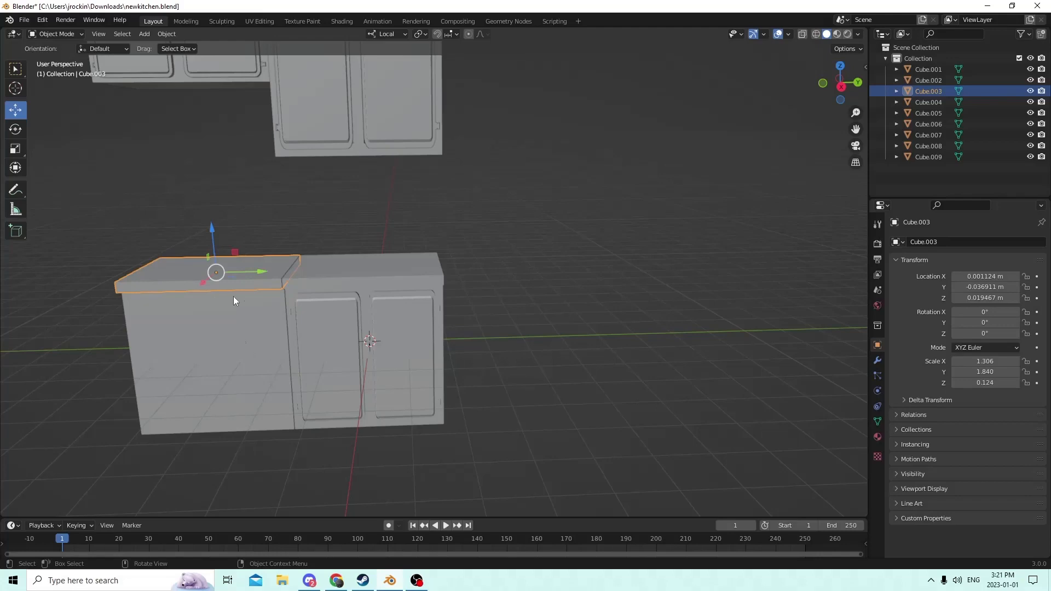
pyautogui.moveTo(251, 351); pyautogui.dragTo(264, 312, button='middle')
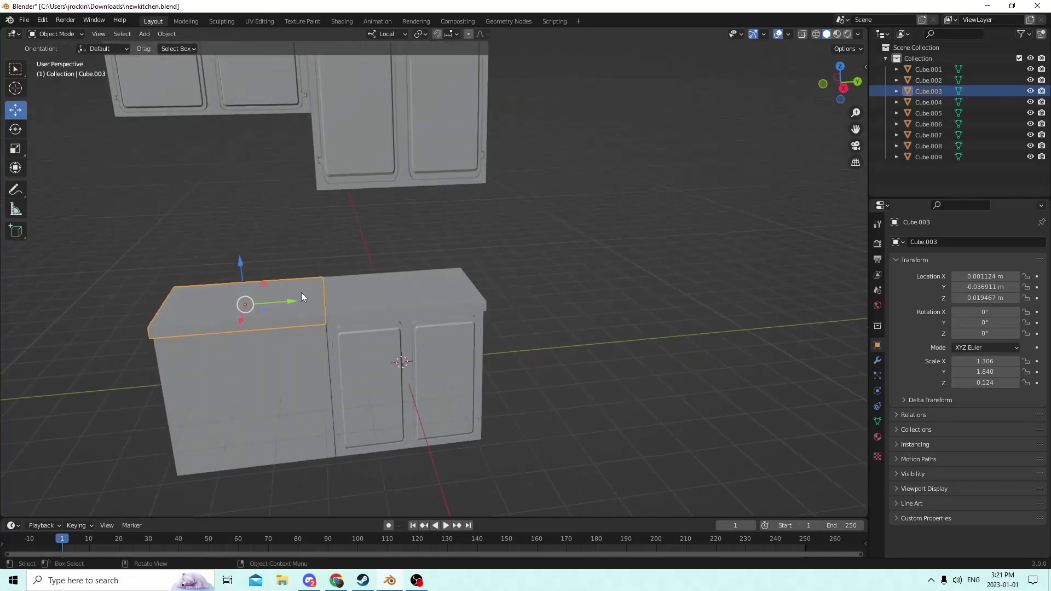
pyautogui.moveTo(288, 305); pyautogui.dragTo(183, 291)
pyautogui.press('Escape')
pyautogui.click(237, 376)
pyautogui.moveTo(292, 341); pyautogui.dragTo(101, 334)
# Duplicate the base cabinet with doors and move the copy -0.037181 m along local Y into the gap.
pyautogui.click(397, 309)
pyautogui.keyDown('shift'); pyautogui.click(378, 321); pyautogui.keyUp('shift')
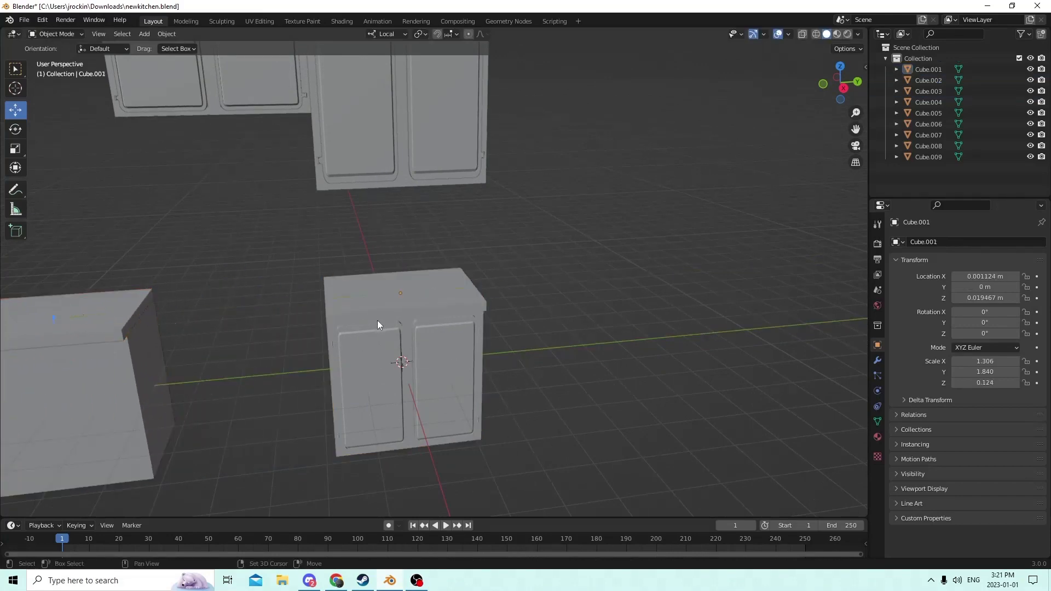
pyautogui.click(385, 351)
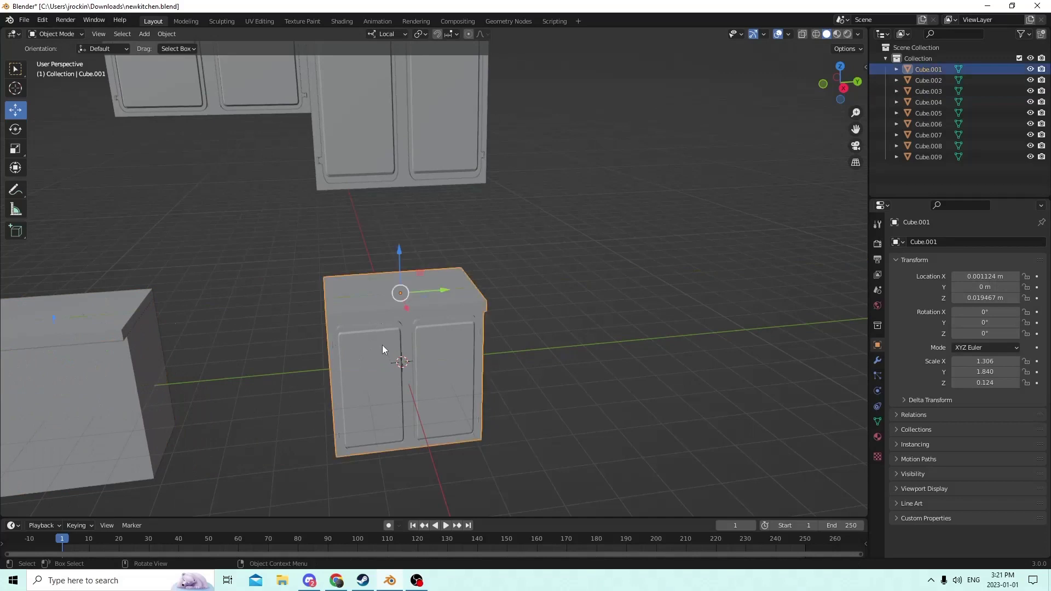
pyautogui.hotkey('shift', 'd')
pyautogui.press('Escape')
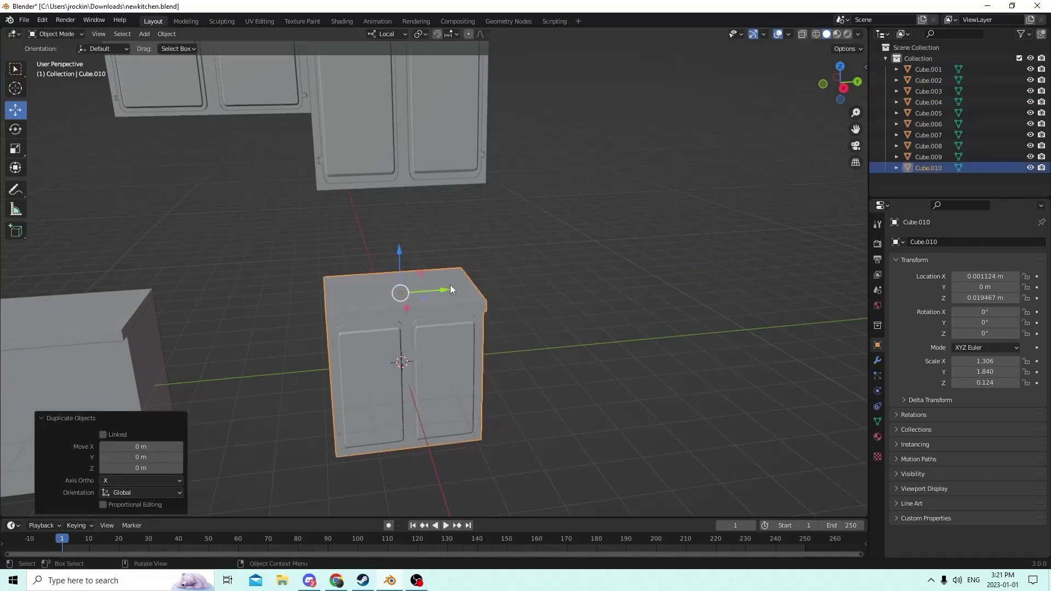
pyautogui.moveTo(450, 289); pyautogui.dragTo(283, 299)
# Fine-tune the duplicated base cabinet along local Y to -0.037065 m so it meets the original.
pyautogui.moveTo(282, 299); pyautogui.dragTo(310, 295, button='middle')
pyautogui.scroll(4, 311, 295)
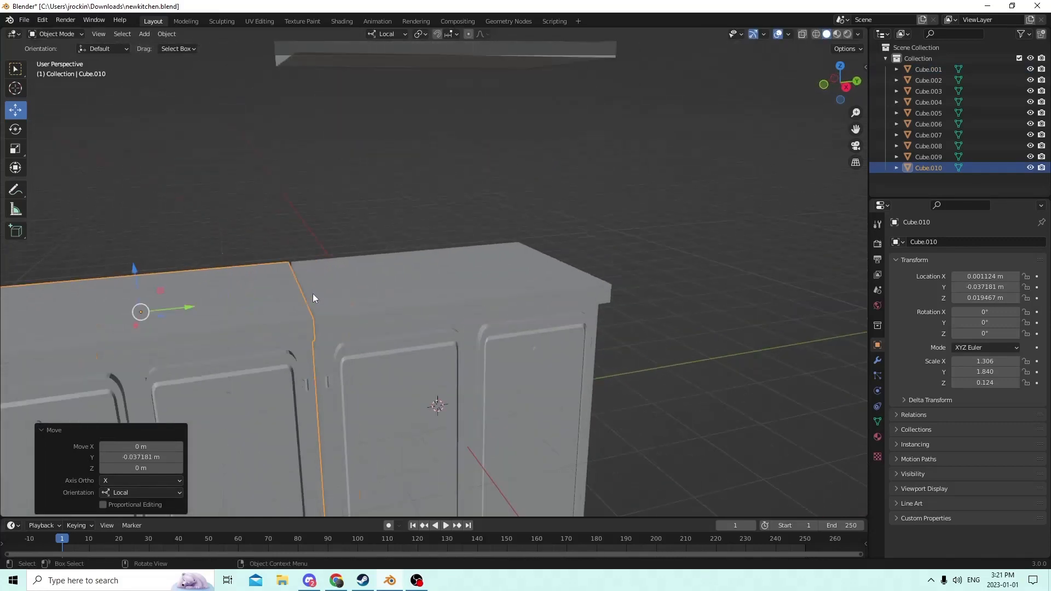
pyautogui.moveTo(220, 298); pyautogui.dragTo(170, 313, button='middle')
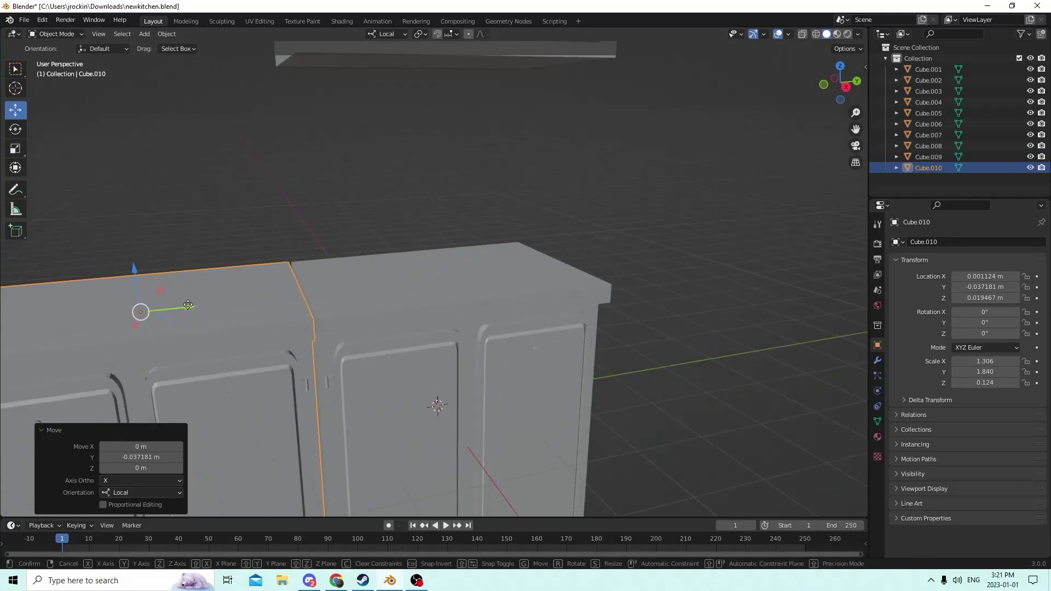
pyautogui.moveTo(188, 309); pyautogui.dragTo(185, 304)
pyautogui.scroll(-2, 185, 304)
pyautogui.moveTo(185, 304); pyautogui.dragTo(165, 335, button='middle')
# Select the doorless base cabinet with its countertop and move them 0.00465 m along local Y toward the duplicated cabinet.
pyautogui.click(222, 318)
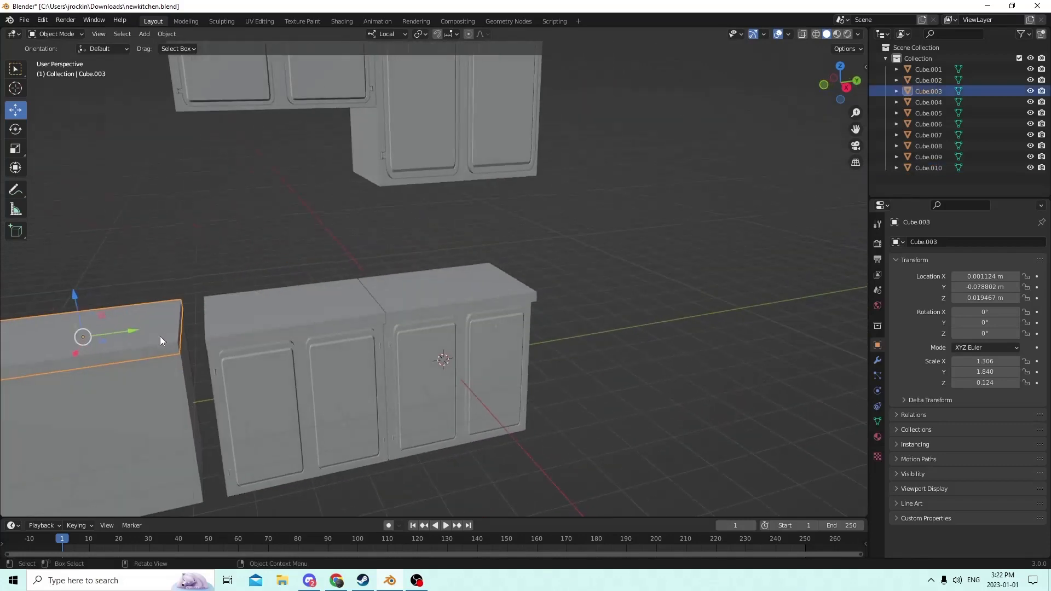
pyautogui.moveTo(132, 330); pyautogui.dragTo(141, 330)
pyautogui.rightClick(140, 329)
pyautogui.keyDown('shift'); pyautogui.click(146, 376); pyautogui.keyUp('shift')
pyautogui.moveTo(141, 375); pyautogui.dragTo(165, 371)
pyautogui.scroll(4, 166, 371)
pyautogui.scroll(-4, 200, 349)
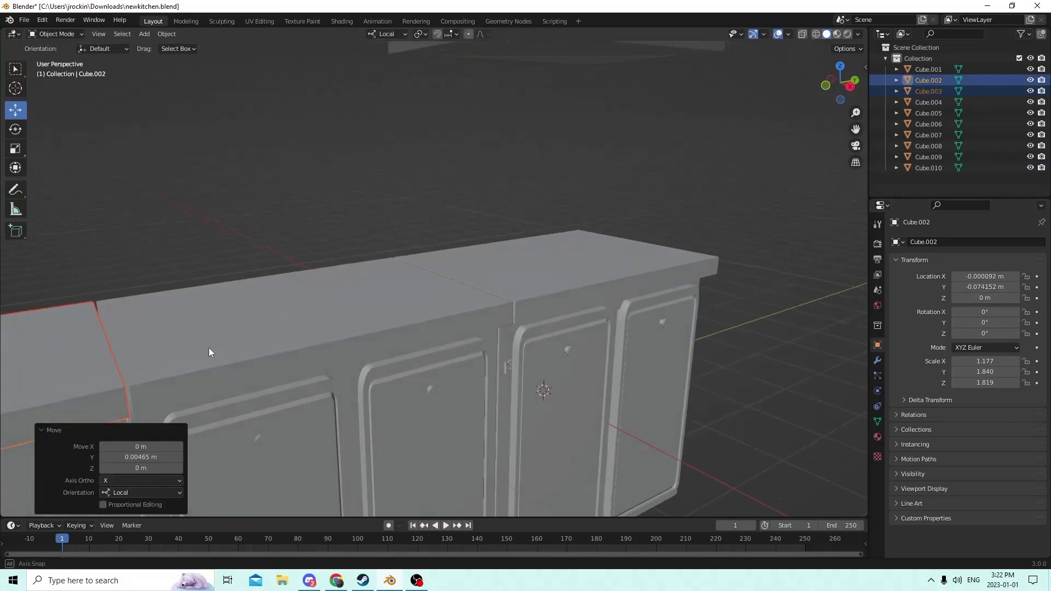
# Nudge the doorless base cabinet and its countertop 0.00025 m and 0.000204 m along local Y against the duplicated cabinet.
pyautogui.moveTo(170, 380); pyautogui.dragTo(137, 348, button='middle')
pyautogui.scroll(2, 163, 358)
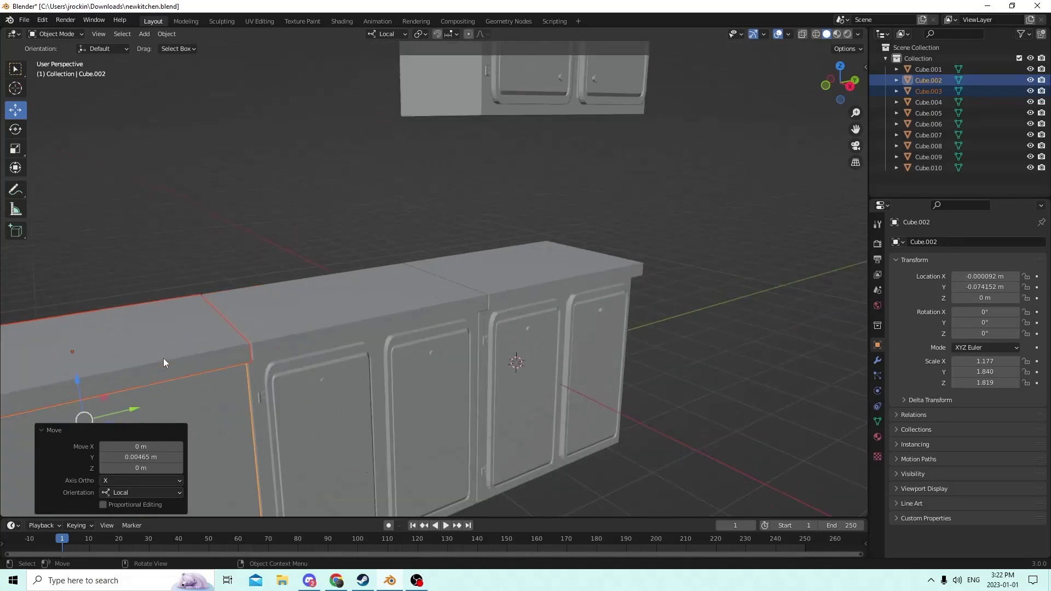
pyautogui.moveTo(143, 408); pyautogui.dragTo(138, 406)
pyautogui.moveTo(138, 407); pyautogui.dragTo(169, 370, button='middle')
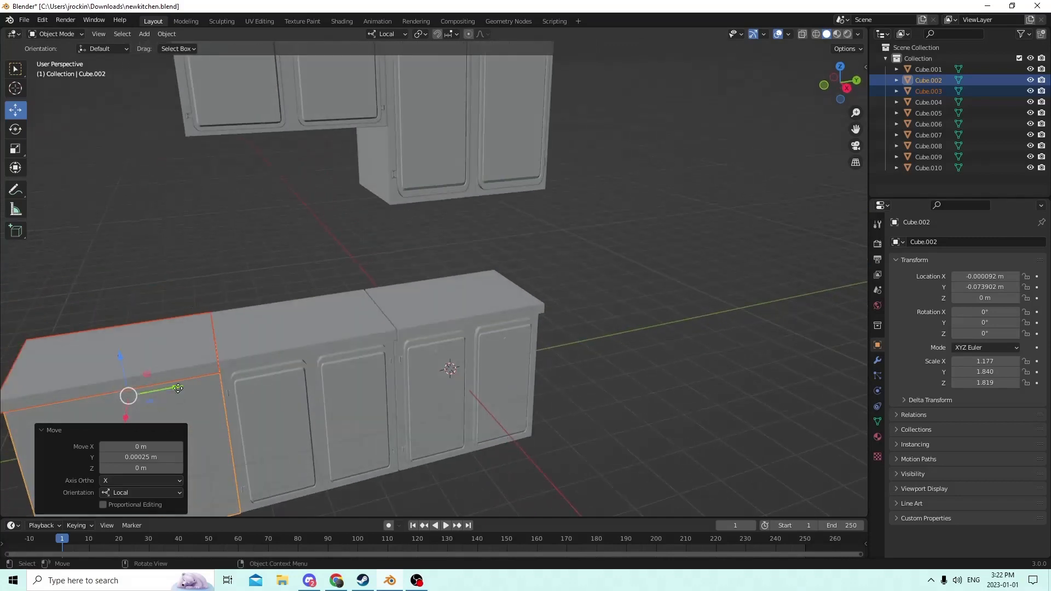
pyautogui.moveTo(175, 388); pyautogui.dragTo(177, 387)
pyautogui.scroll(-2, 231, 341)
pyautogui.moveTo(231, 341); pyautogui.dragTo(205, 340, button='middle')
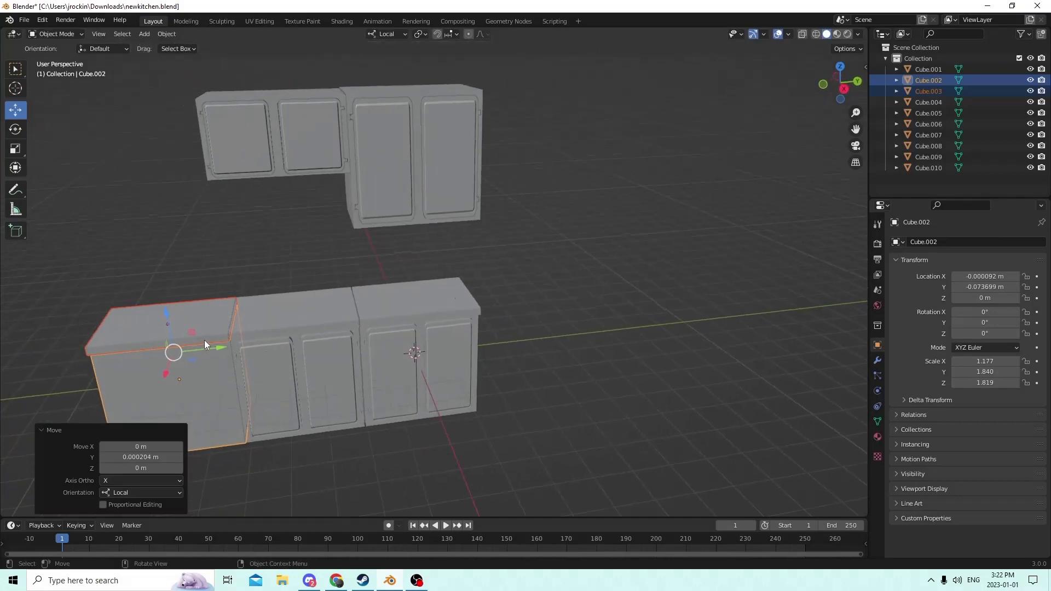
# Duplicate the middle base cabinet with doors and move the copy -0.073606 m along local Y to the doorless cabinet's other side.
pyautogui.click(293, 378)
pyautogui.hotkey('shift', 'd')
pyautogui.rightClick(358, 333)
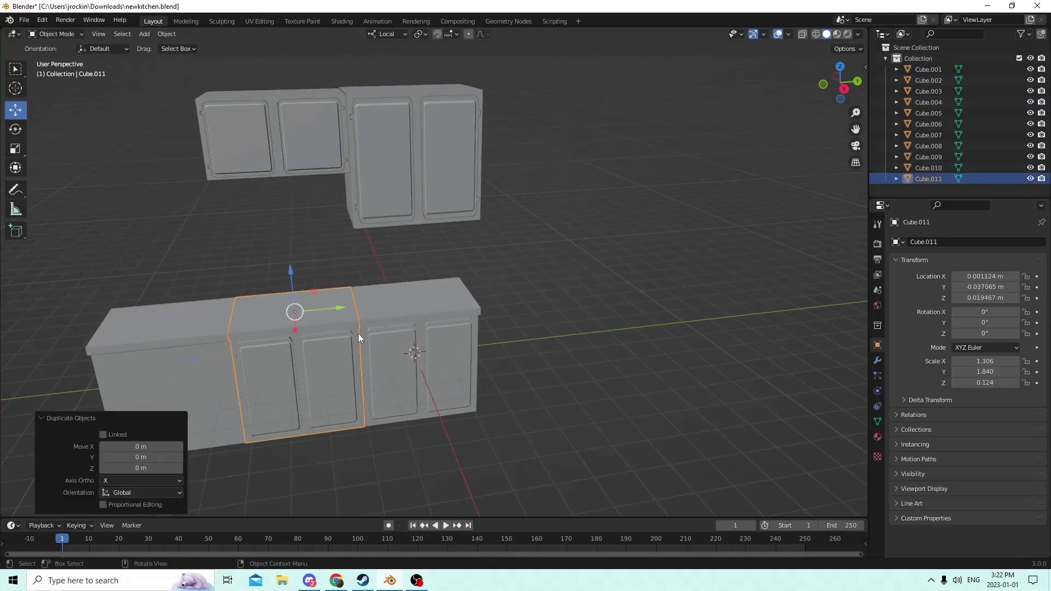
pyautogui.moveTo(337, 310); pyautogui.dragTo(61, 310)
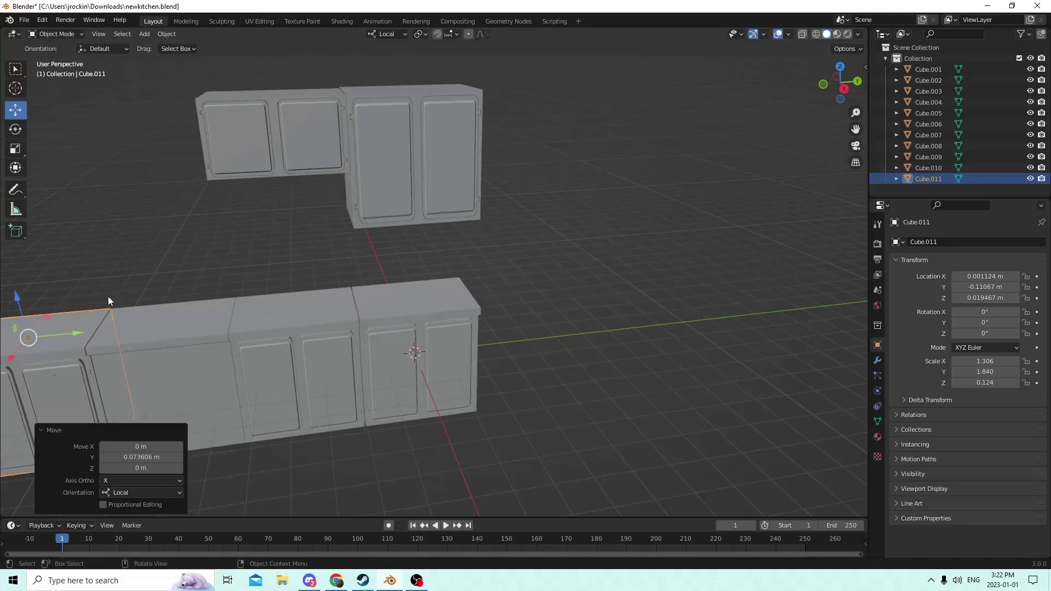
pyautogui.moveTo(109, 301); pyautogui.dragTo(159, 299, button='middle')
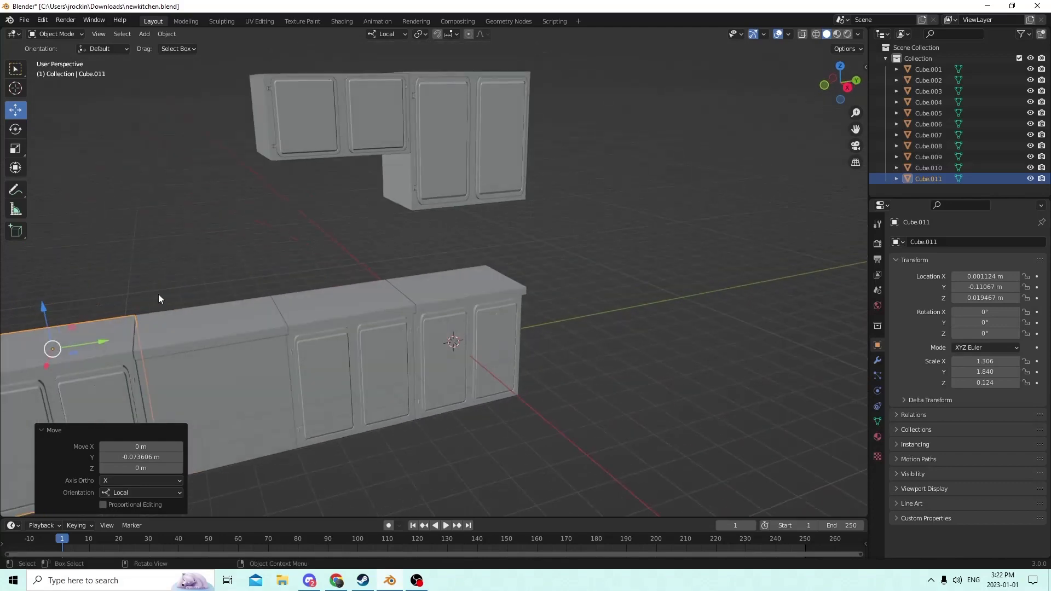
# Examine the row of base cabinets and the joints between the end and middle cabinets from several angles.
pyautogui.moveTo(856, 130); pyautogui.dragTo(1049, 95)
pyautogui.moveTo(527, 152)
pyautogui.mouseDown(button='middle')
pyautogui.moveTo(461, 153)
pyautogui.moveTo(518, 158)
pyautogui.mouseUp(button='middle')
pyautogui.scroll(-2, 468, 153)
pyautogui.moveTo(453, 151); pyautogui.dragTo(461, 155, button='middle')
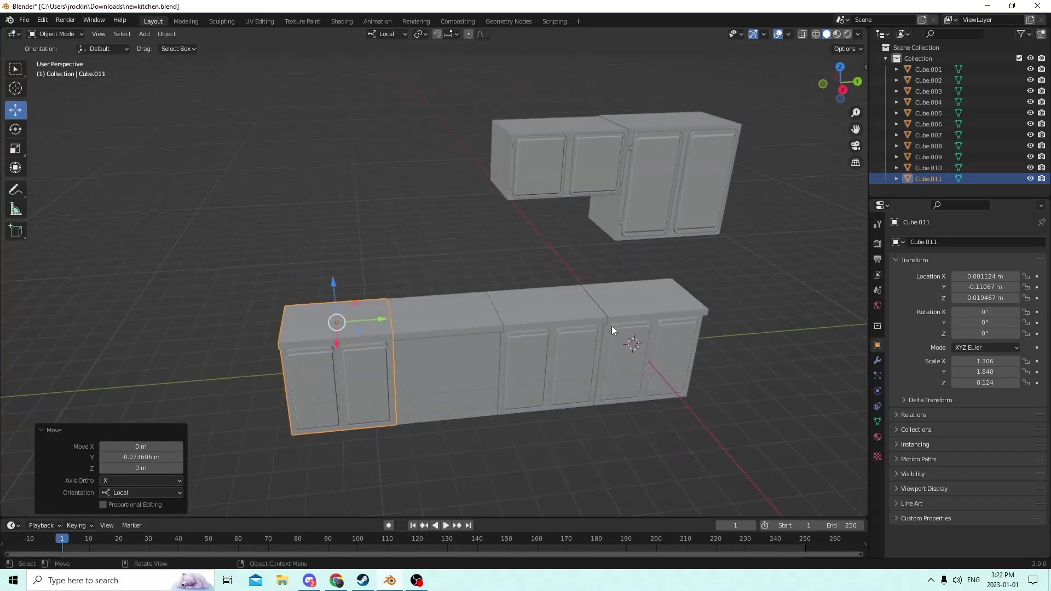
pyautogui.click(638, 311)
pyautogui.scroll(5, 462, 343)
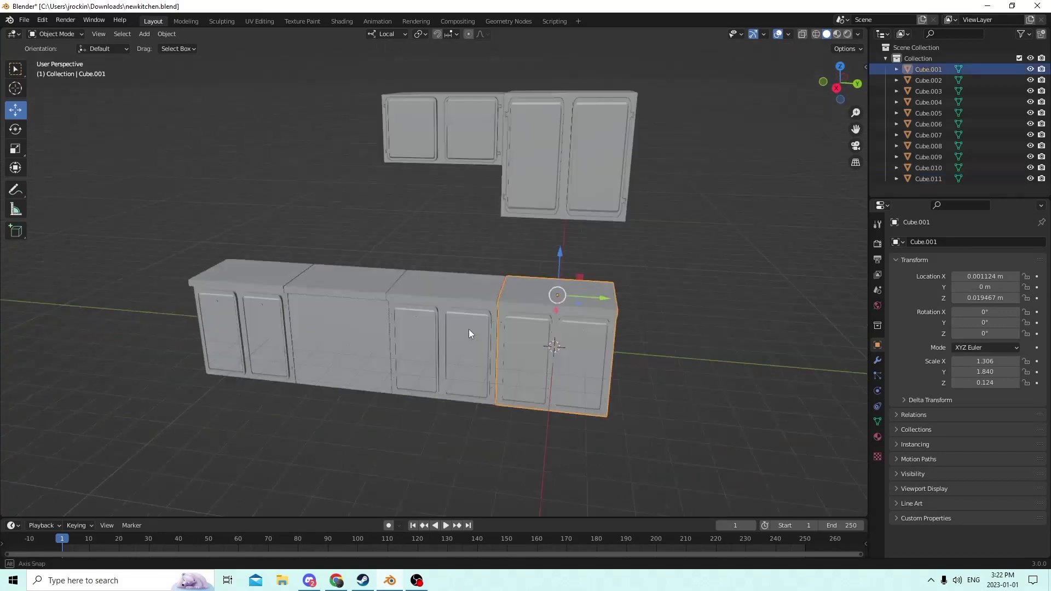
pyautogui.click(438, 290)
pyautogui.moveTo(438, 289)
pyautogui.mouseDown(button='middle')
pyautogui.moveTo(478, 312)
pyautogui.moveTo(435, 288)
pyautogui.mouseUp(button='middle')
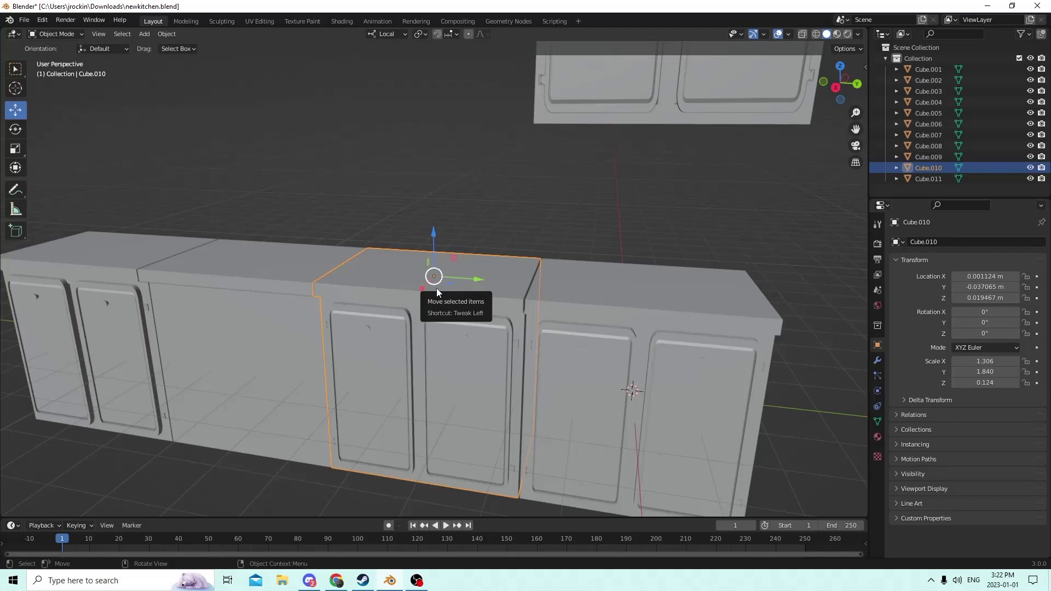
pyautogui.moveTo(508, 176); pyautogui.dragTo(557, 174, button='middle')
pyautogui.scroll(-3, 544, 157)
pyautogui.scroll(-2, 557, 174)
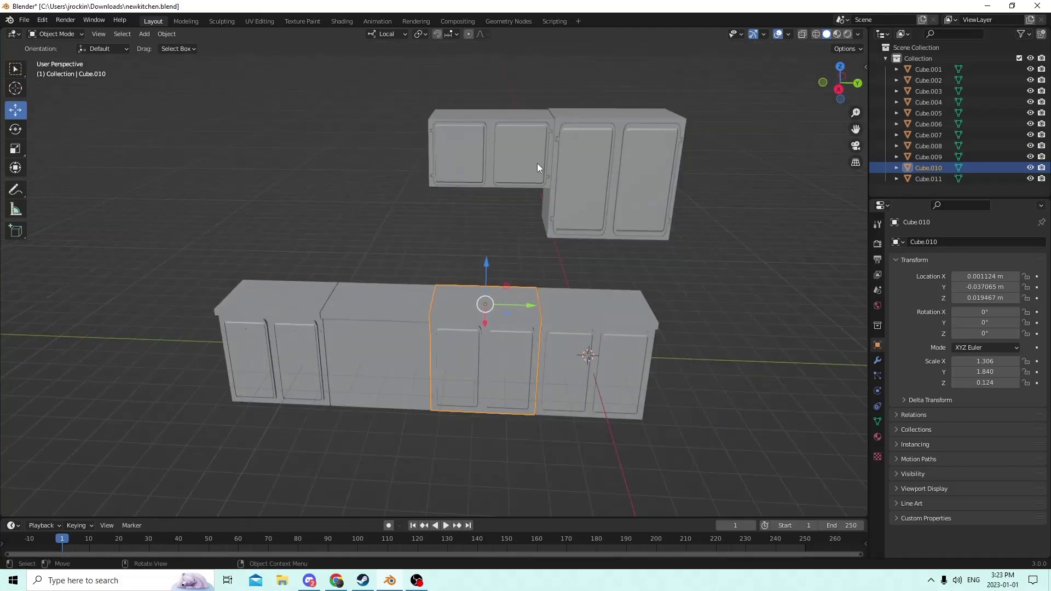
# Add a cube and move it onto the middle doored base cabinet, at Y -0.036142 m and Z 0.016874 m.
pyautogui.scroll(2, 542, 188)
pyautogui.hotkey('shift', 'a')
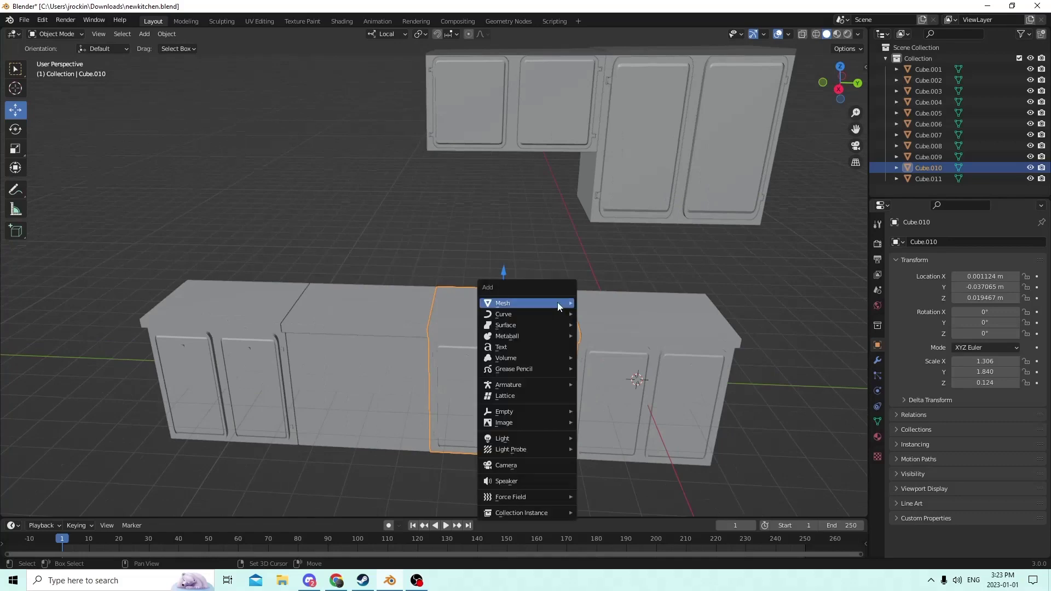
pyautogui.moveTo(558, 302)
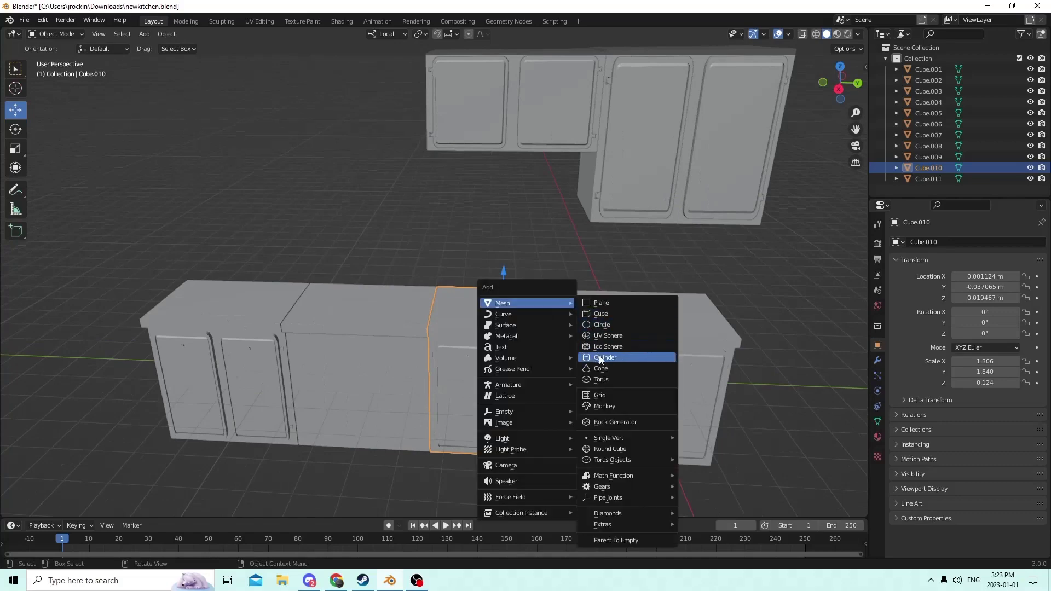
pyautogui.click(592, 313)
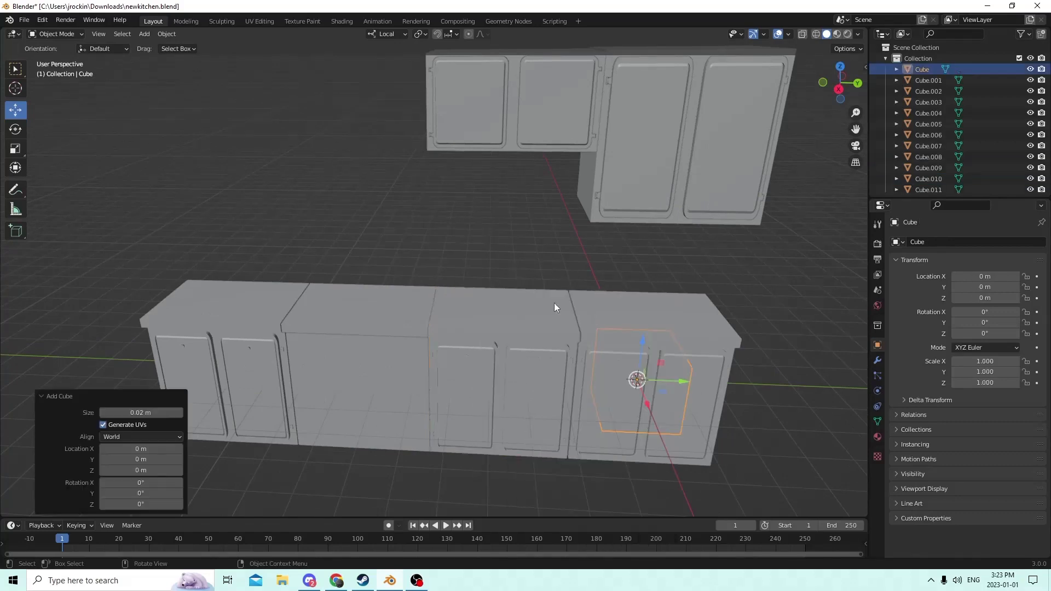
pyautogui.moveTo(554, 303); pyautogui.dragTo(445, 289, button='middle')
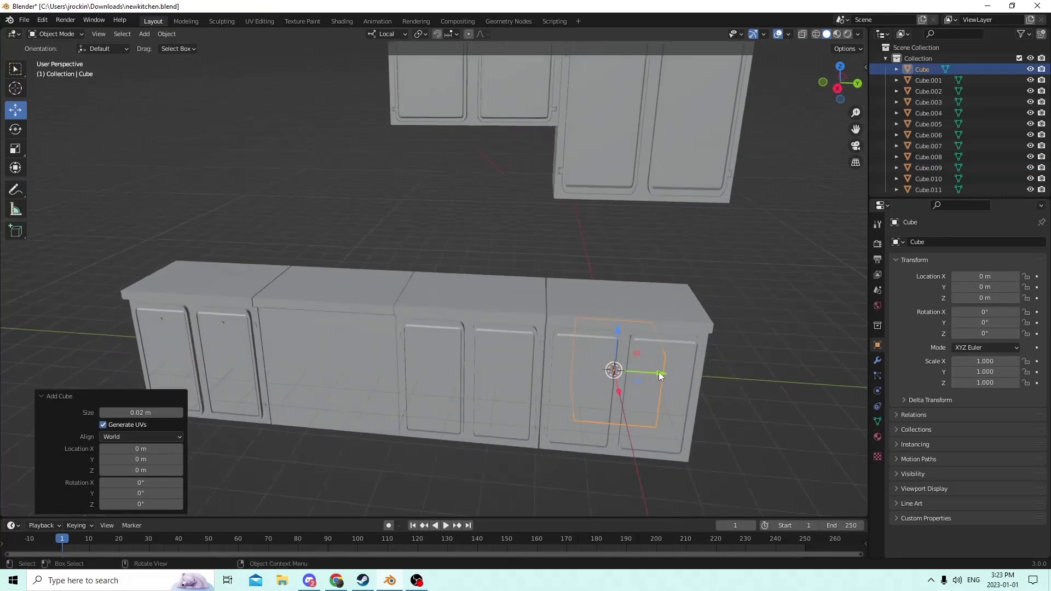
pyautogui.moveTo(658, 372); pyautogui.dragTo(479, 262)
pyautogui.moveTo(480, 262); pyautogui.dragTo(640, 350, button='middle')
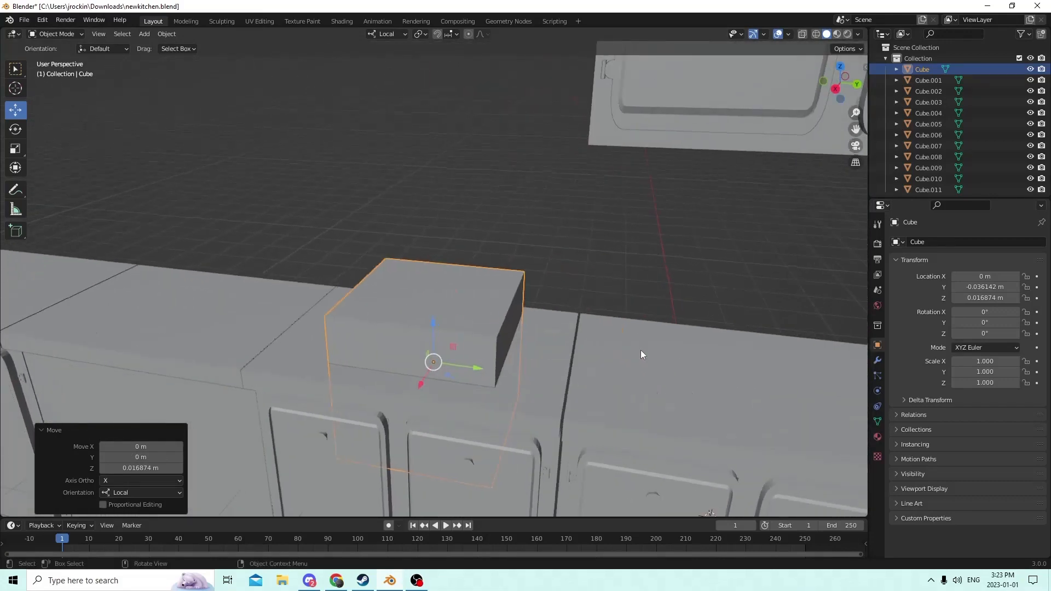
# Nudge the end base cabinet -0.000346 m along local Y toward the neighbouring doored cabinet.
pyautogui.click(714, 401)
pyautogui.scroll(-6, 712, 399)
pyautogui.moveTo(709, 398); pyautogui.dragTo(729, 396, button='middle')
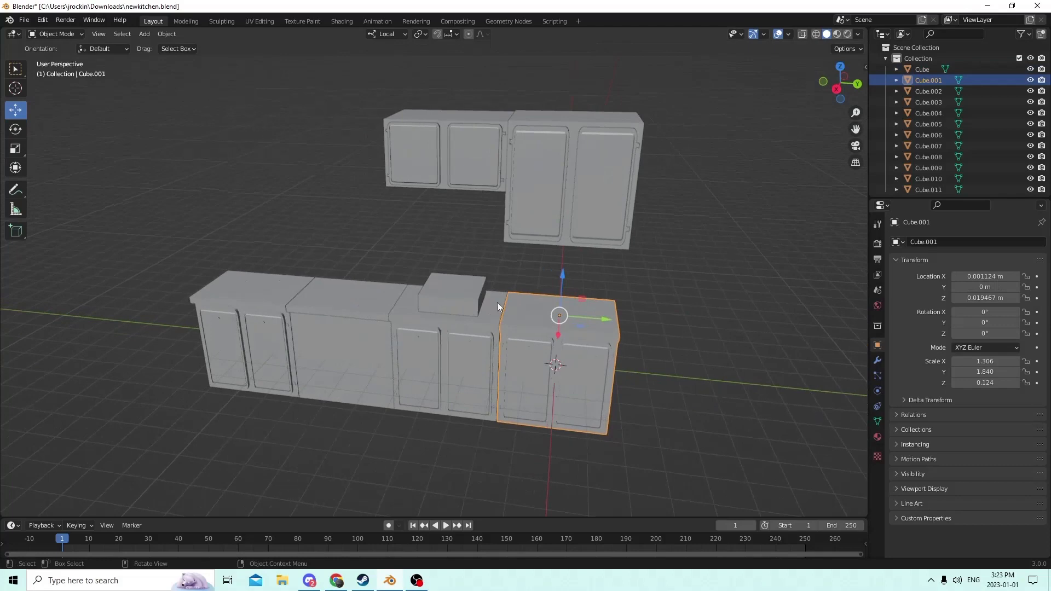
pyautogui.scroll(7, 698, 327)
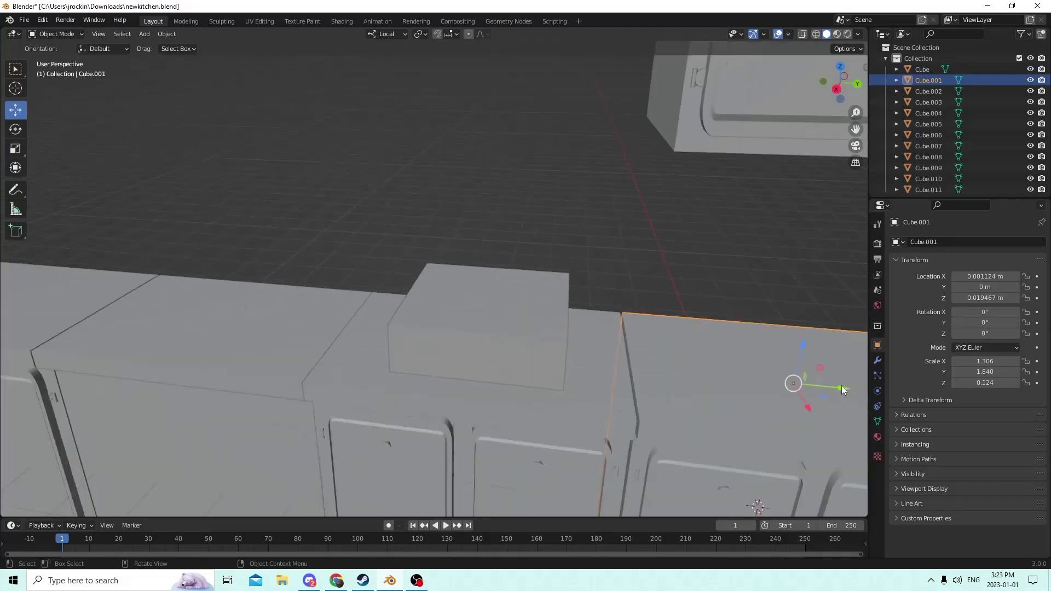
pyautogui.moveTo(842, 386); pyautogui.dragTo(835, 386)
pyautogui.scroll(-7, 826, 383)
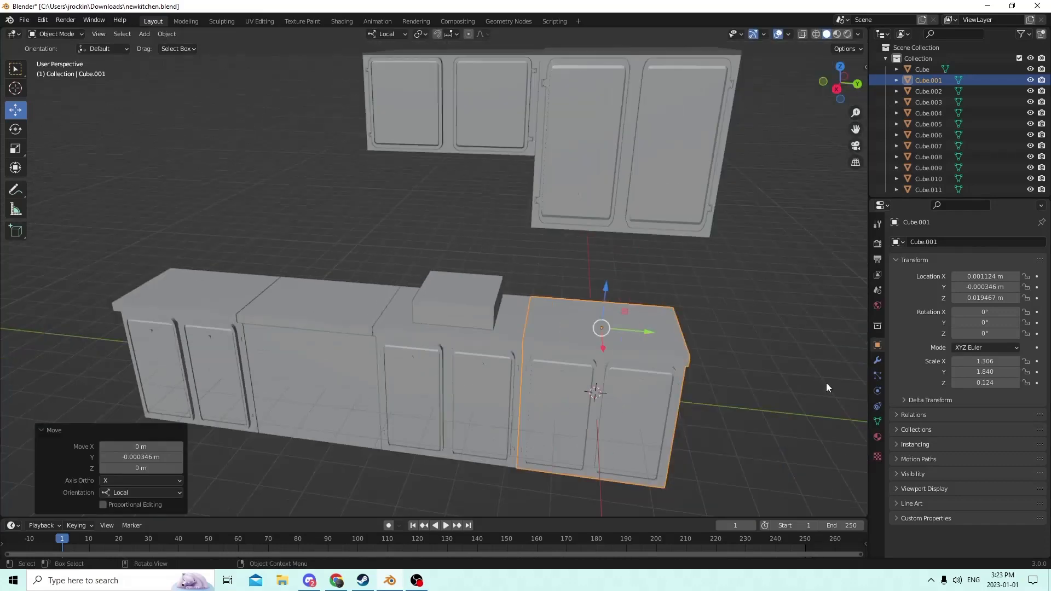
# Select the cube in the middle base cabinet's countertop and raise it to Z 0.025983 m.
pyautogui.scroll(5, 772, 342)
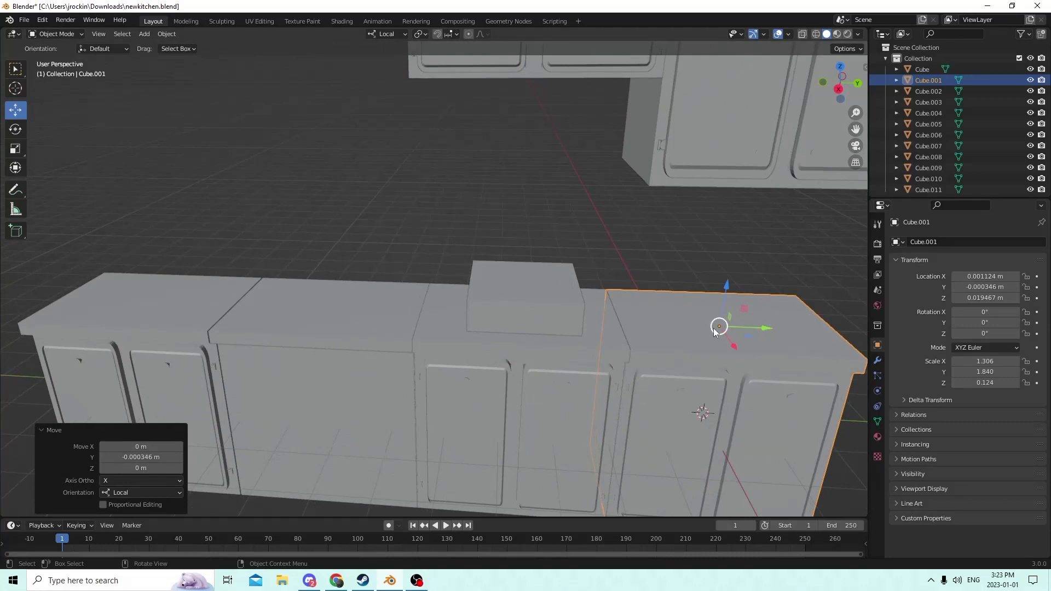
pyautogui.scroll(6, 578, 330)
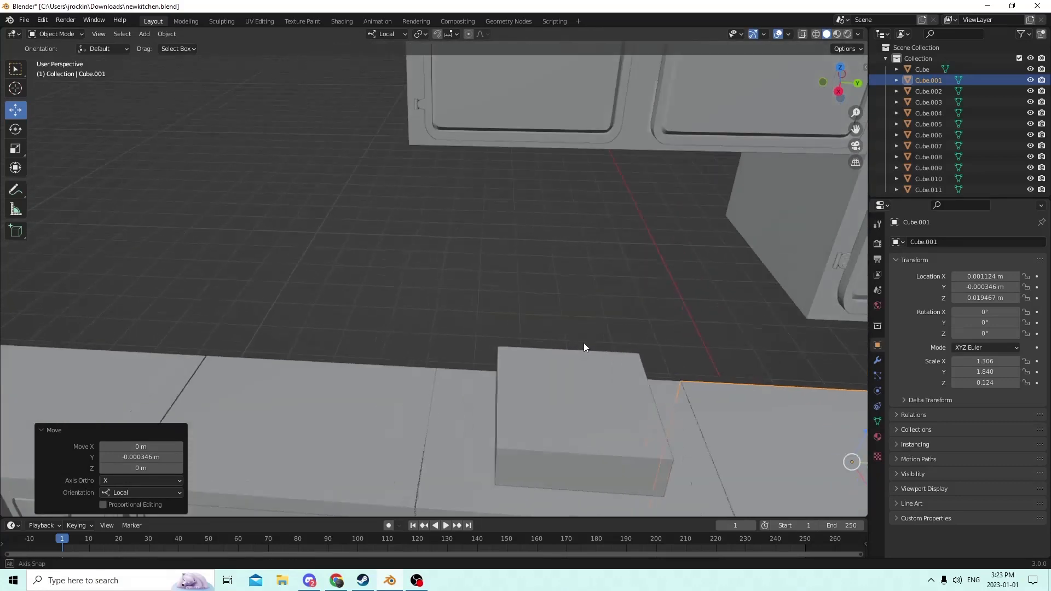
pyautogui.scroll(-5, 581, 334)
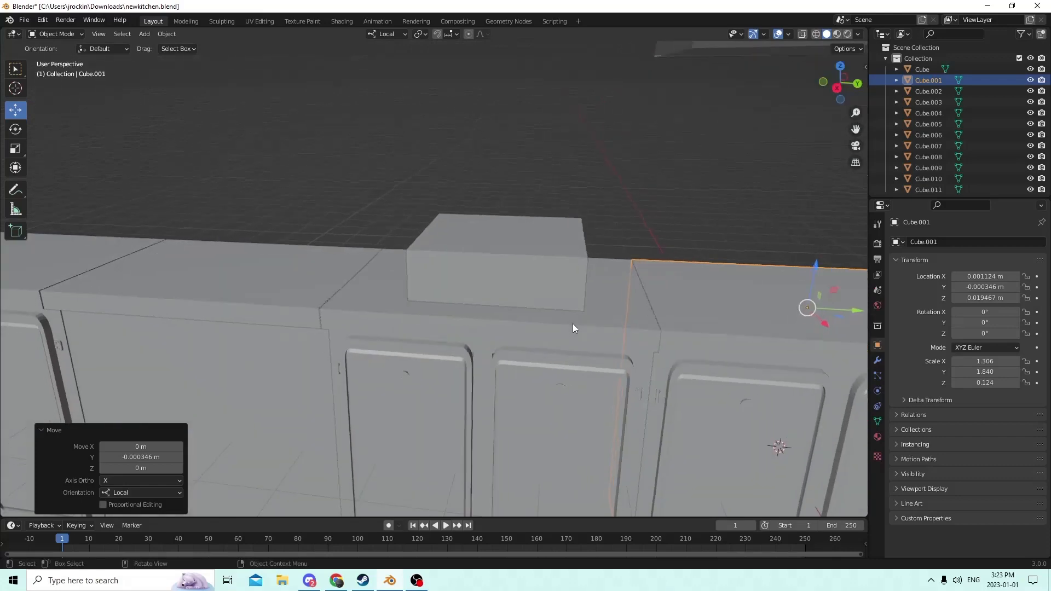
pyautogui.scroll(3, 573, 327)
pyautogui.scroll(-2, 573, 327)
pyautogui.scroll(2, 570, 326)
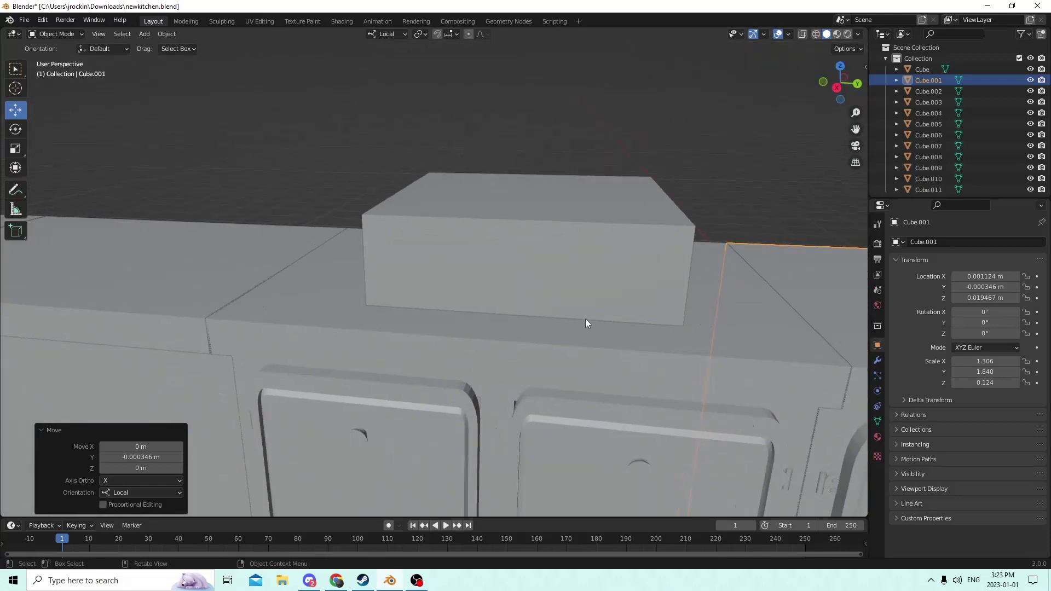
pyautogui.scroll(-4, 585, 323)
pyautogui.scroll(3, 600, 293)
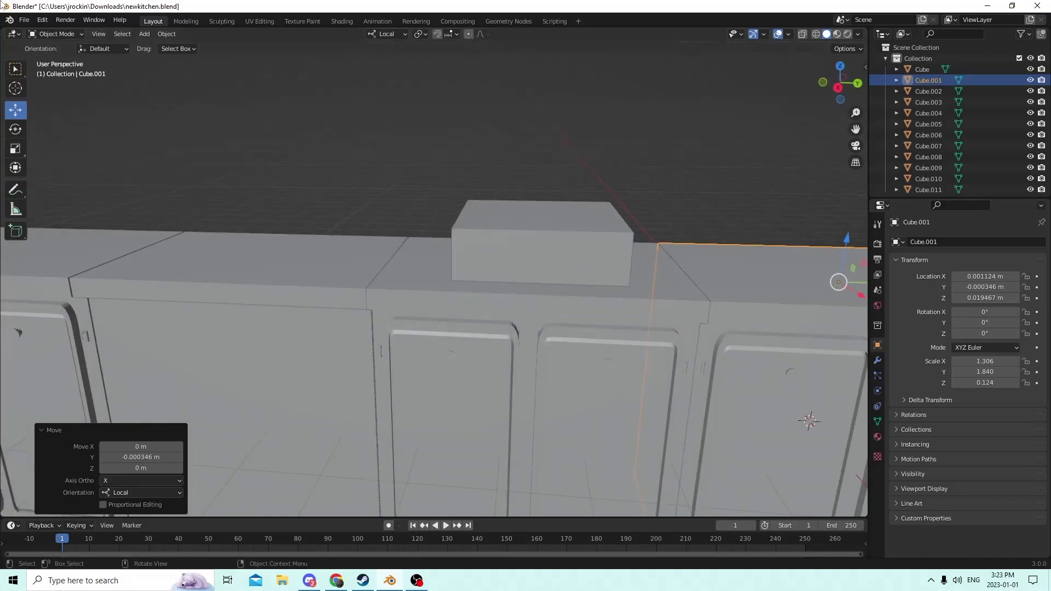
pyautogui.scroll(-3, 481, 157)
pyautogui.click(530, 234)
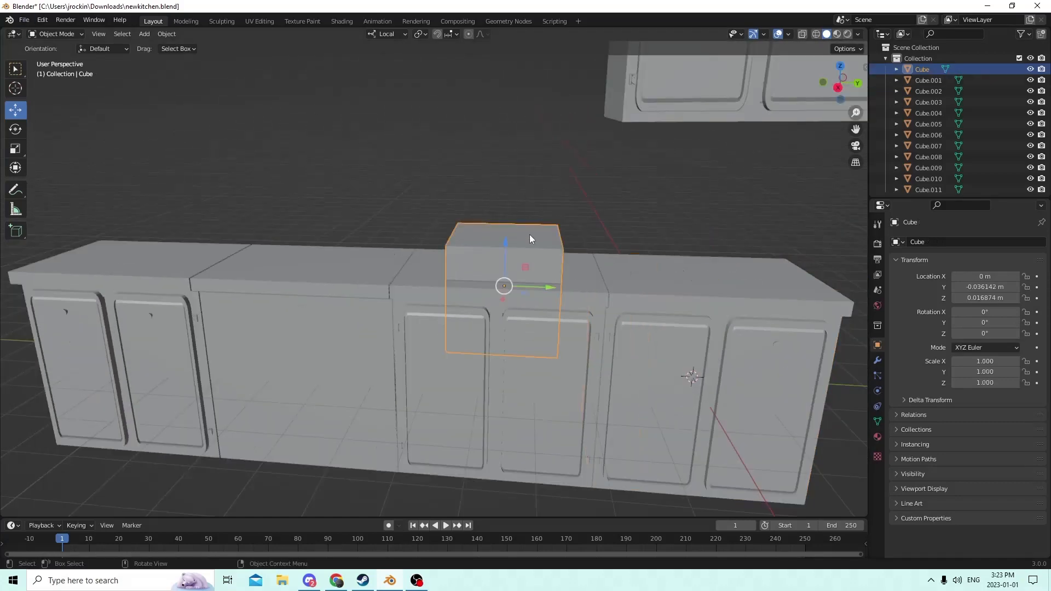
pyautogui.moveTo(501, 258); pyautogui.dragTo(517, 216)
# Enter Edit Mode on the cube, switch to edge selection and deselect some of its side edges.
pyautogui.press('Tab')
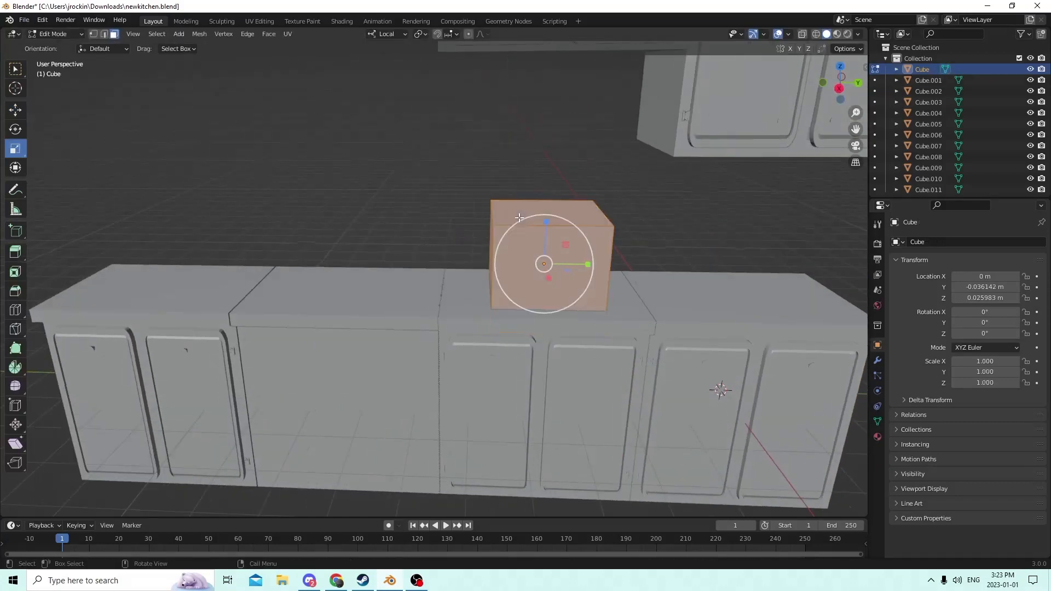
pyautogui.moveTo(520, 219); pyautogui.dragTo(543, 234, button='middle')
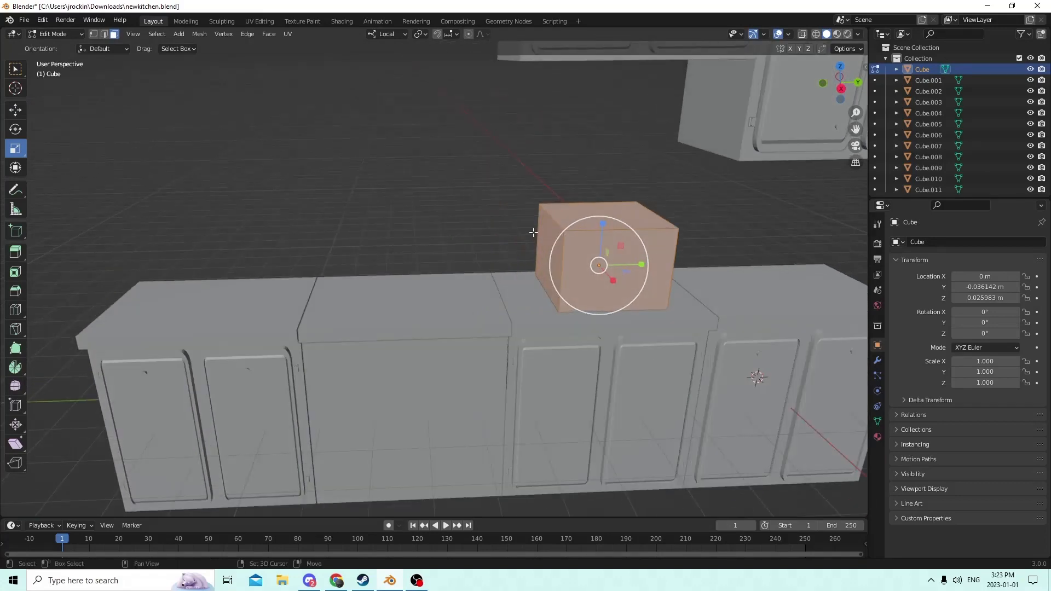
pyautogui.press('2')
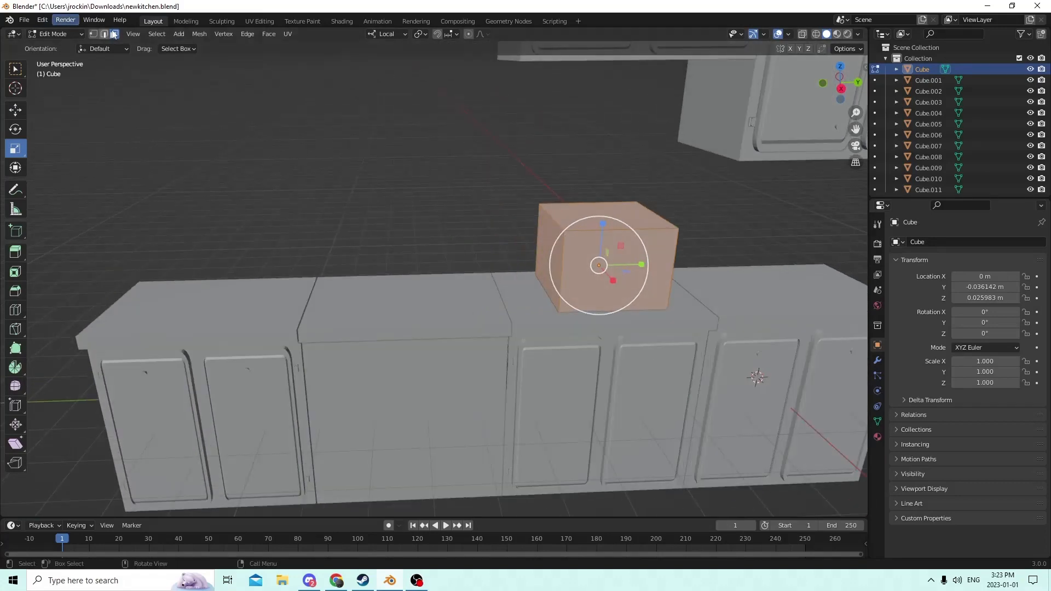
pyautogui.keyDown('shift'); pyautogui.click(537, 237); pyautogui.keyUp('shift')
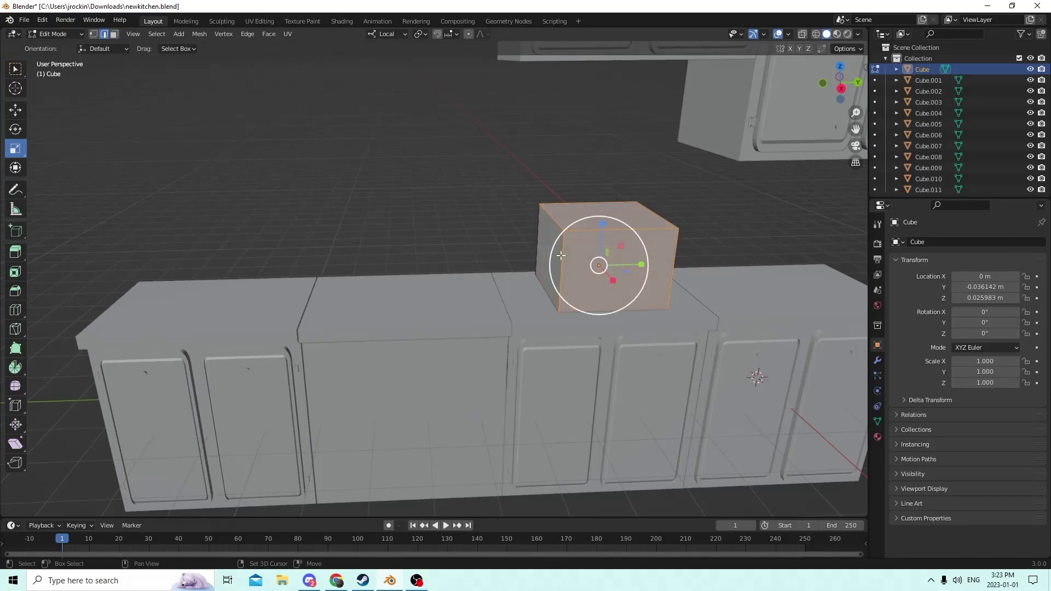
pyautogui.keyDown('shift'); pyautogui.click(555, 255); pyautogui.keyUp('shift')
pyautogui.keyDown('shift'); pyautogui.moveTo(549, 254); pyautogui.dragTo(525, 250, button='middle'); pyautogui.keyUp('shift')
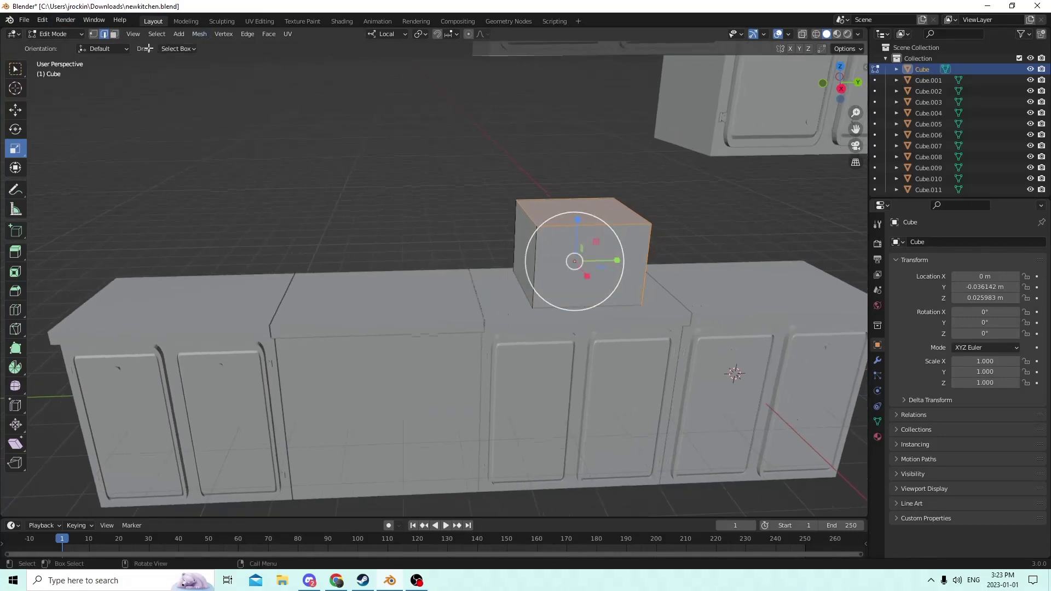
# Return to Object Mode and raise the cube 0.013114 m along local Z, clear of the countertop.
pyautogui.moveTo(135, 136); pyautogui.dragTo(131, 134, button='middle')
pyautogui.press('Tab')
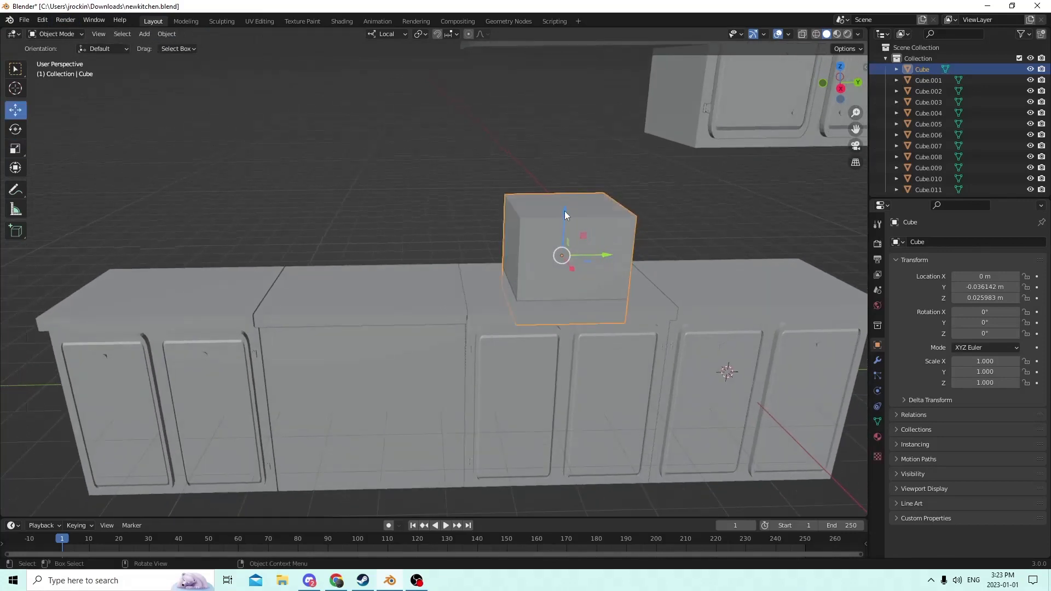
pyautogui.moveTo(565, 214); pyautogui.dragTo(561, 143)
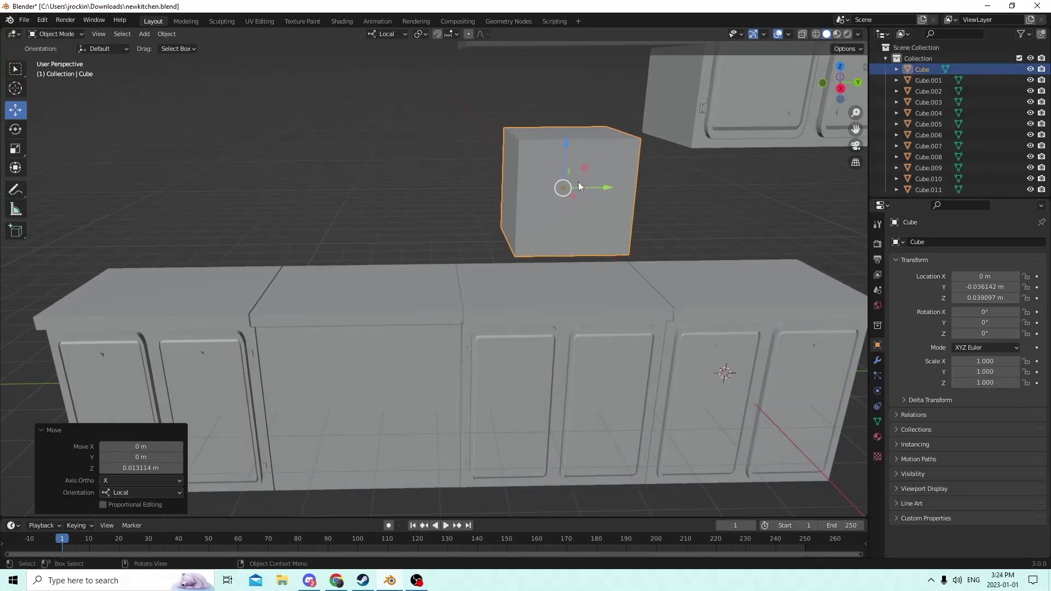
# In Edit Mode, select the cube's vertical and bottom edges while leaving its top edges unselected.
pyautogui.press('Tab')
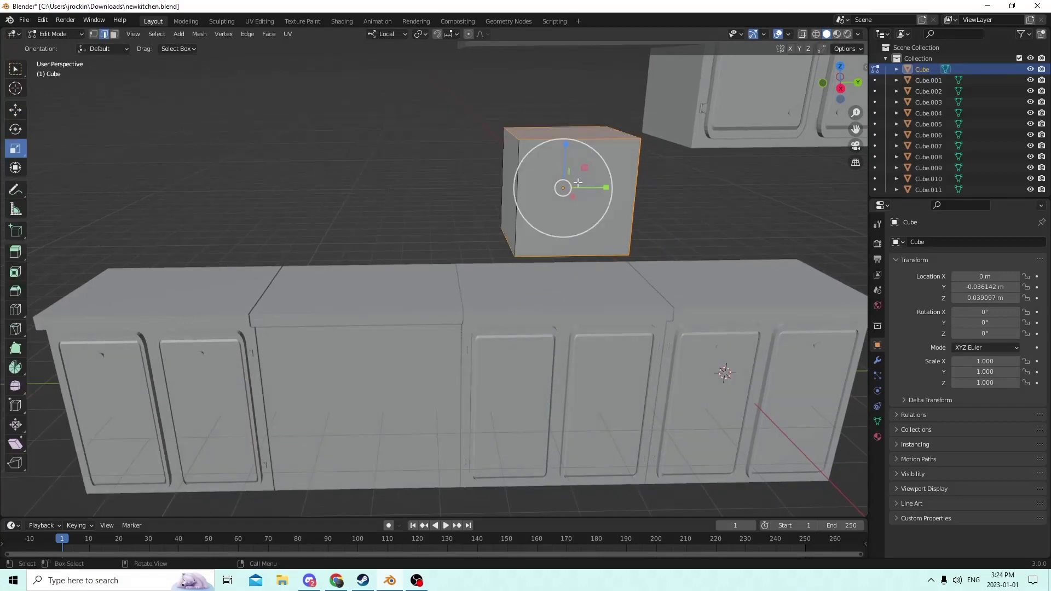
pyautogui.click(370, 118)
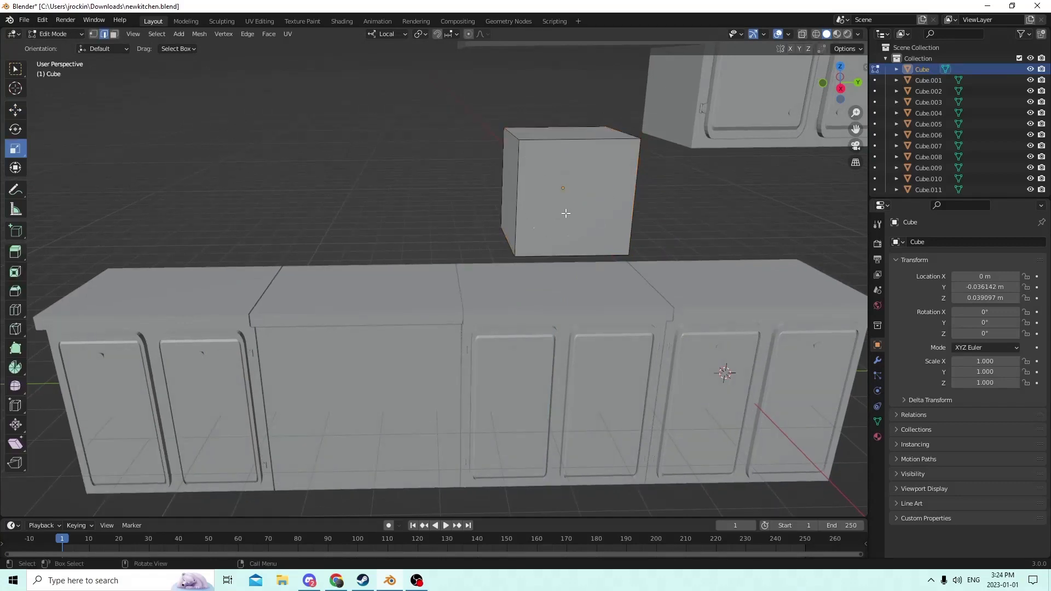
pyautogui.press('l')
pyautogui.moveTo(608, 195); pyautogui.dragTo(587, 241, button='middle')
pyautogui.scroll(2, 599, 204)
pyautogui.keyDown('shift'); pyautogui.click(481, 292); pyautogui.keyUp('shift')
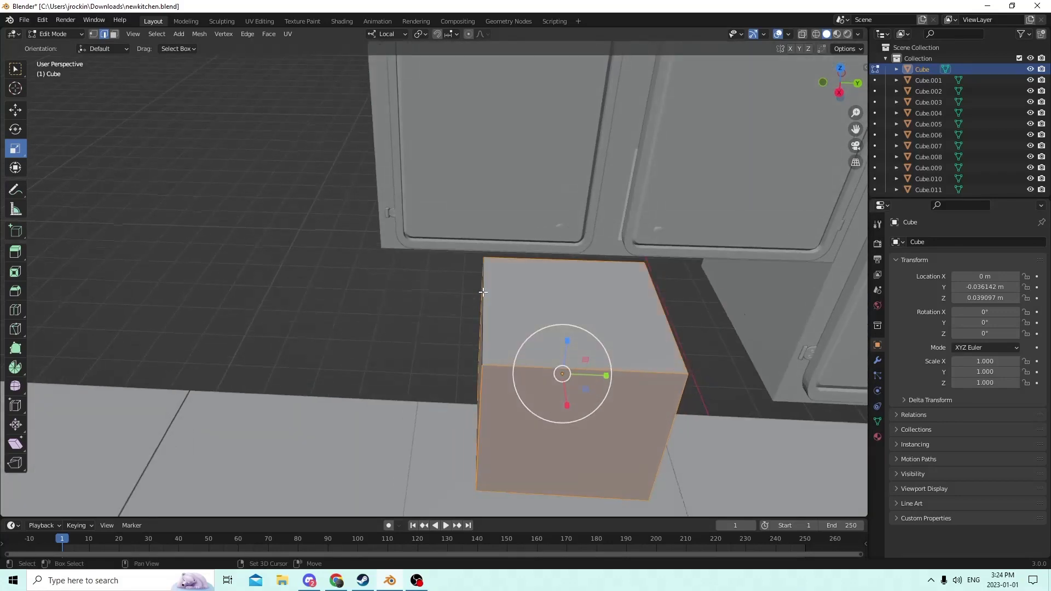
pyautogui.keyDown('shift'); pyautogui.click(521, 260); pyautogui.keyUp('shift')
pyautogui.moveTo(631, 376); pyautogui.dragTo(622, 345, button='middle')
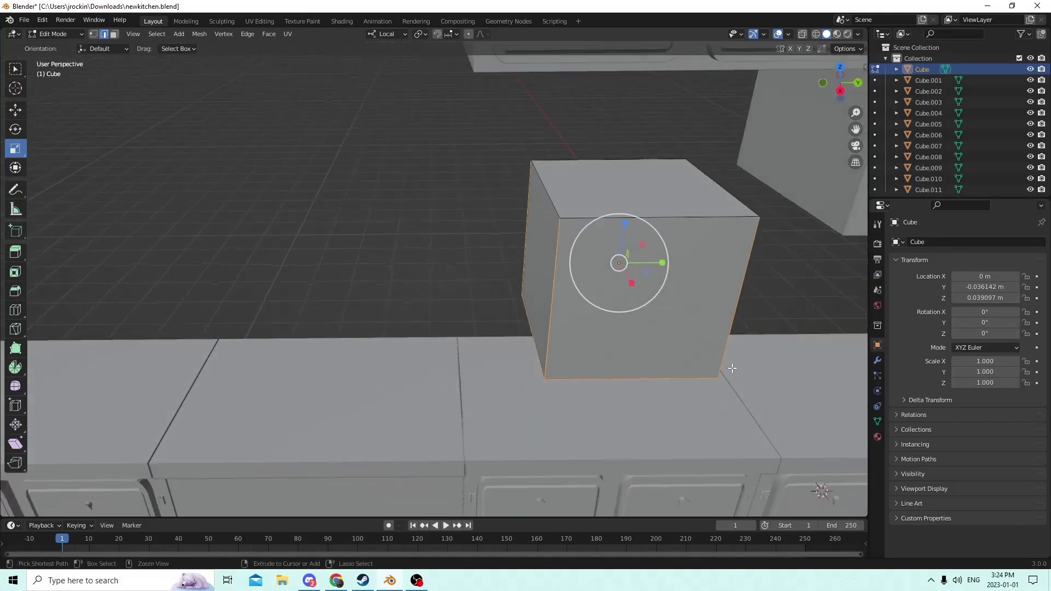
# Bevel the cube's selected vertical and bottom edges with a width of 0.00365 m and 6 segments.
pyautogui.hotkey('ctrl', 'b')
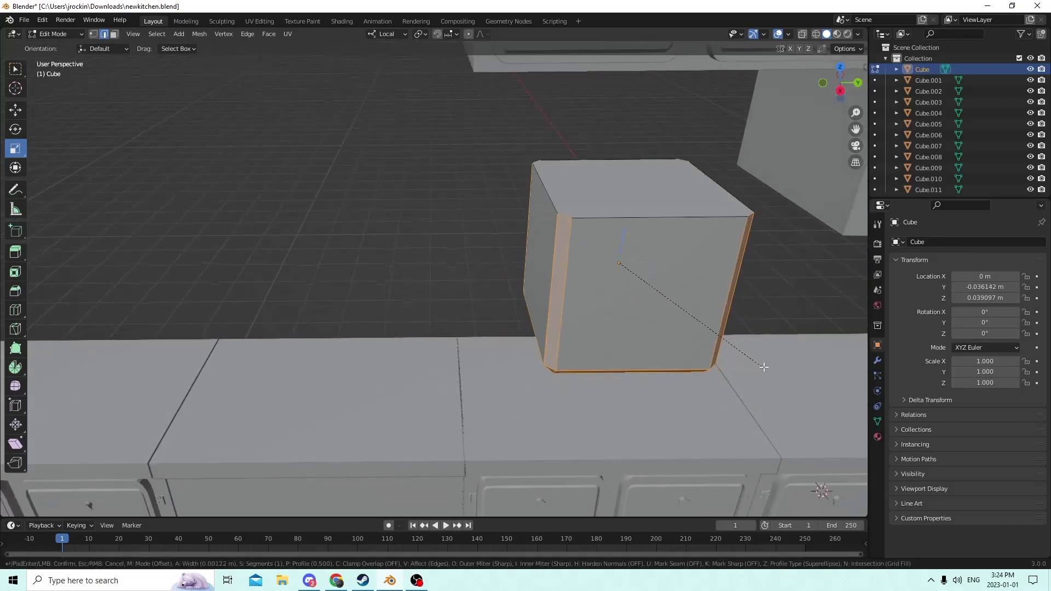
pyautogui.click(782, 371)
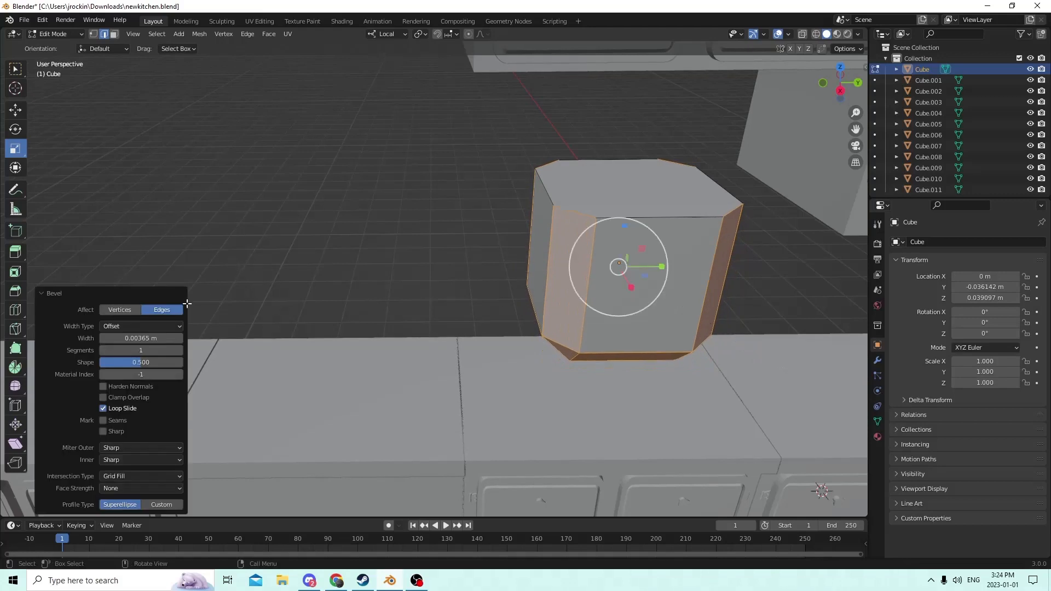
pyautogui.click(179, 351)
pyautogui.click(179, 350)
pyautogui.click(179, 351)
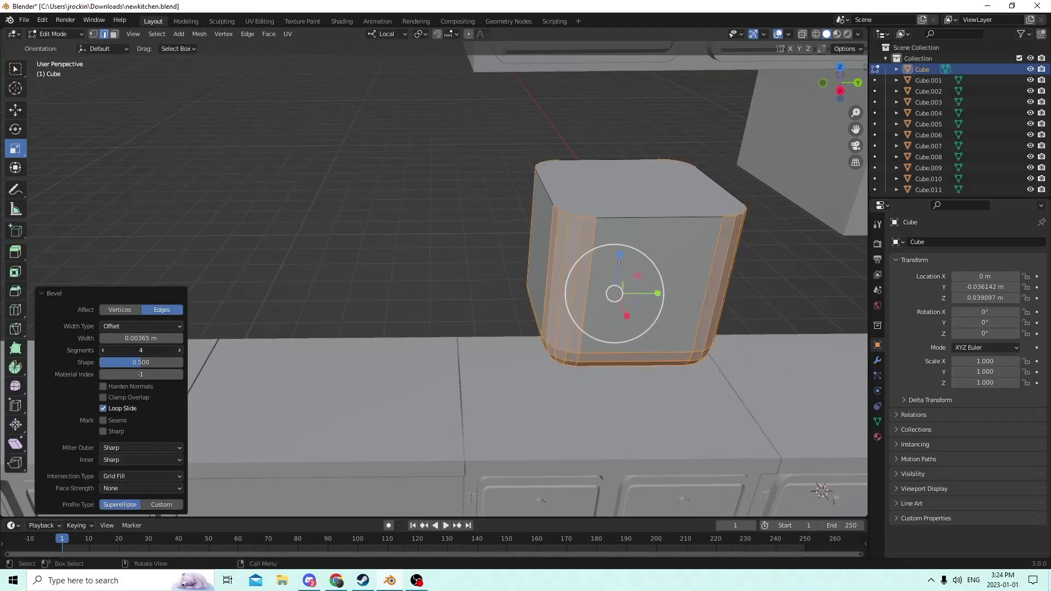
pyautogui.click(179, 351)
pyautogui.click(180, 351)
pyautogui.click(180, 351)
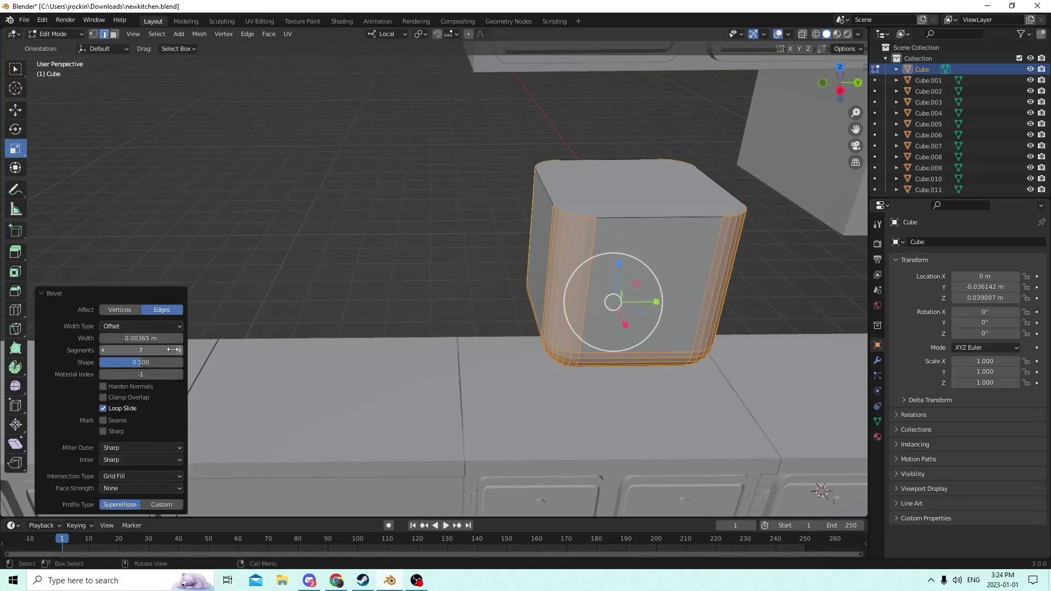
pyautogui.click(102, 350)
pyautogui.moveTo(247, 175); pyautogui.dragTo(263, 115, button='middle')
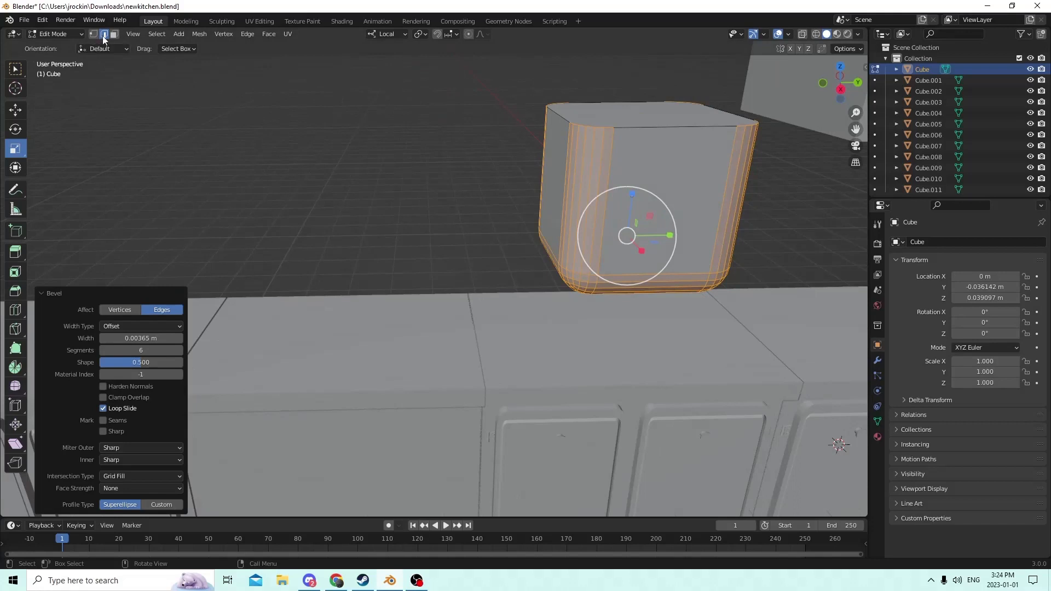
pyautogui.click(48, 21)
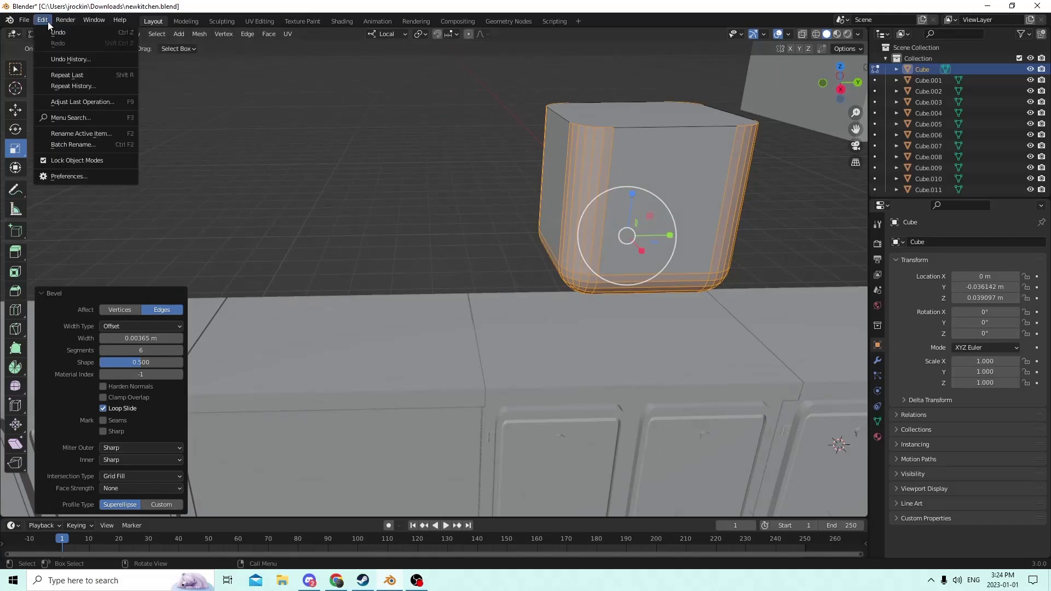
# Undo the cube's bevel, bevel the same edges with width 0.00777 m and 6 segments, and return to Object Mode.
pyautogui.click(57, 32)
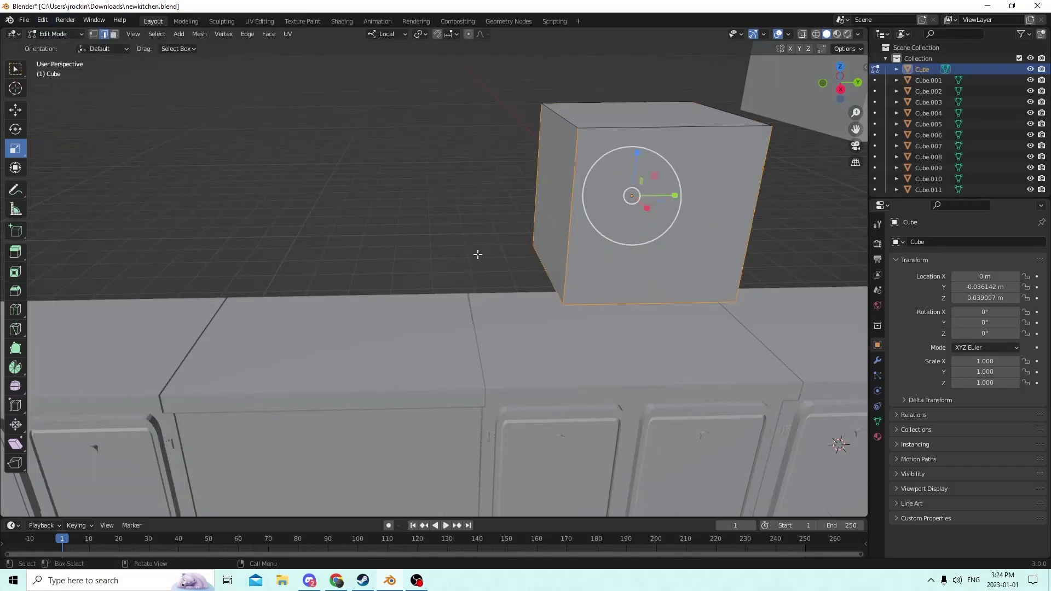
pyautogui.press('b')
pyautogui.press('Escape')
pyautogui.hotkey('ctrl', 'b')
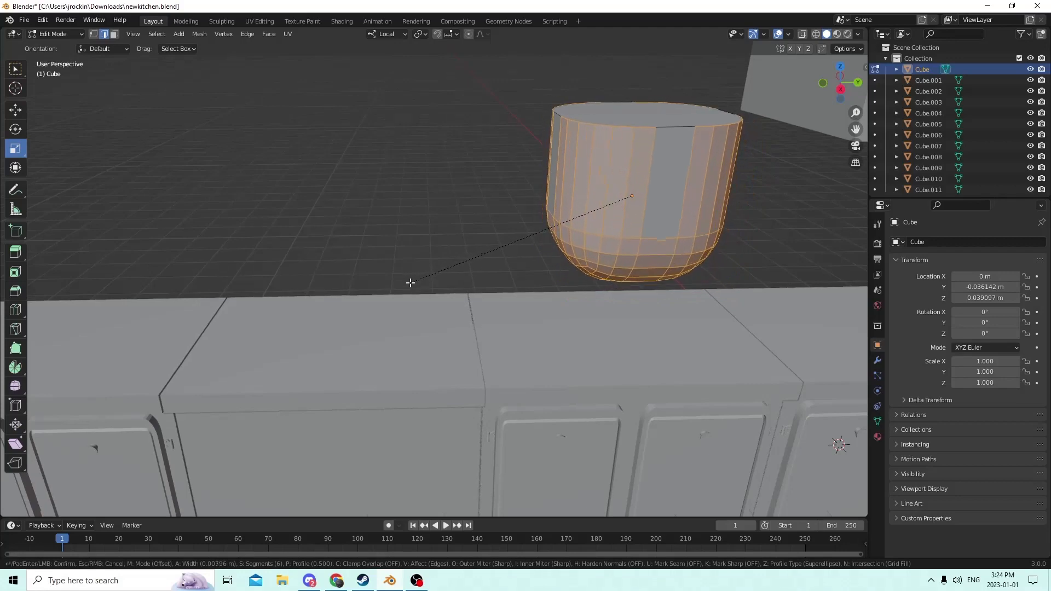
pyautogui.click(413, 282)
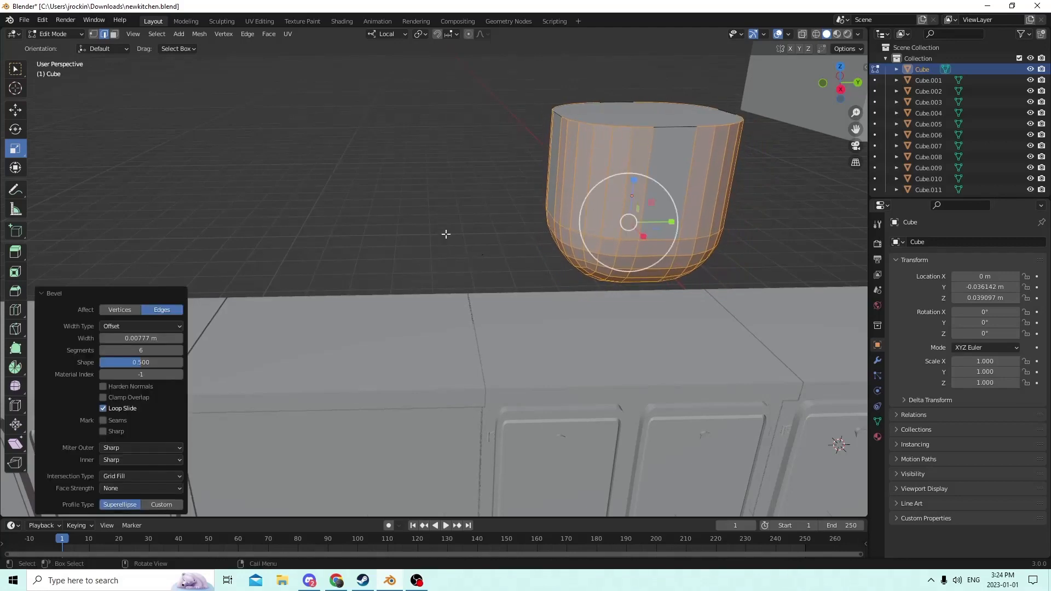
pyautogui.moveTo(445, 234)
pyautogui.mouseDown(button='middle')
pyautogui.moveTo(436, 252)
pyautogui.moveTo(441, 233)
pyautogui.mouseUp(button='middle')
pyautogui.press('Tab')
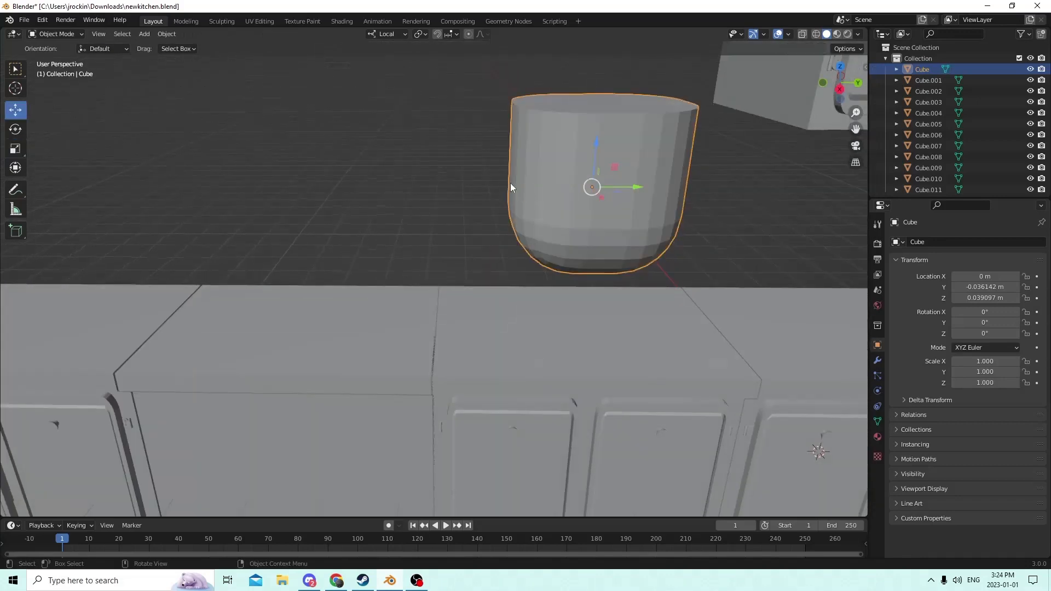
# Scale the rounded cube to 0.514 along the global Z axis, flattening it into a shallow basin shape.
pyautogui.click(15, 148)
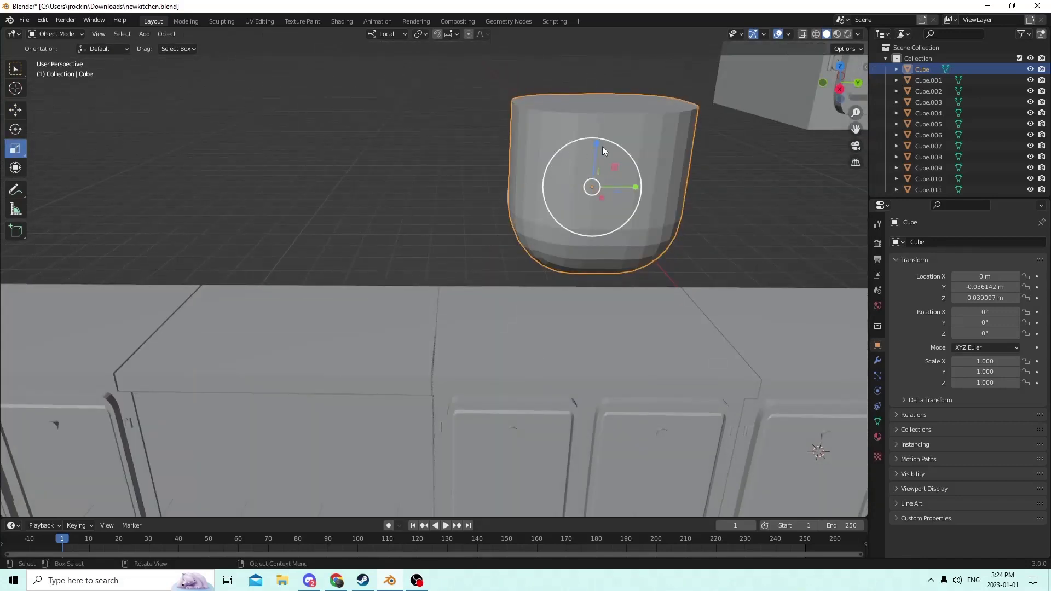
pyautogui.press('s')
pyautogui.rightClick(588, 150)
pyautogui.press('s')
pyautogui.press('z')
pyautogui.press('z')
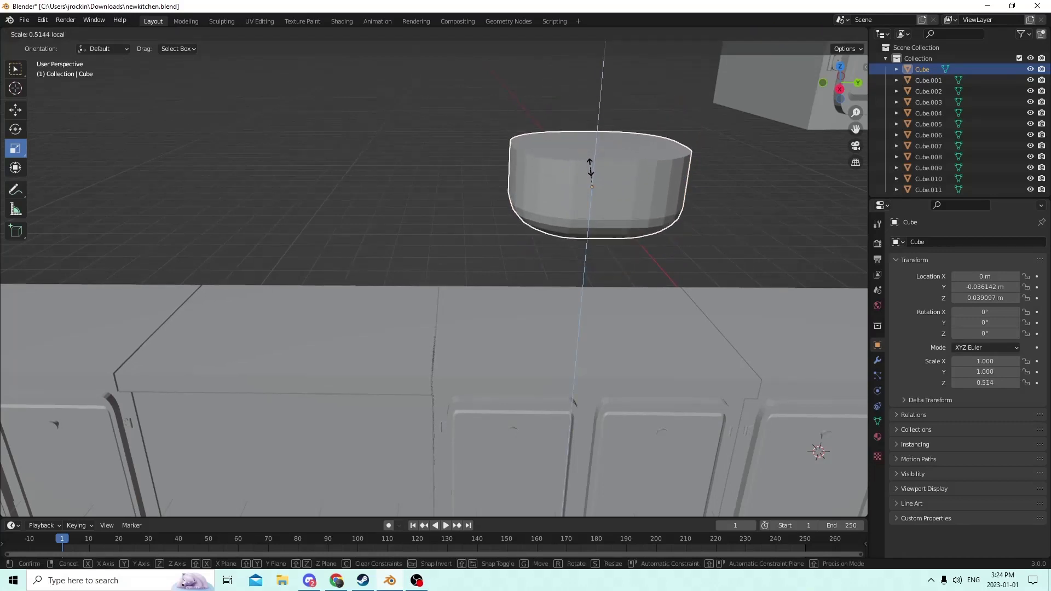
pyautogui.click(590, 167)
# Lower the rounded basin shape 0.021378 m along local Z so it sinks into the middle doored cabinet's countertop.
pyautogui.moveTo(590, 167)
pyautogui.mouseDown(button='middle')
pyautogui.moveTo(563, 163)
pyautogui.moveTo(577, 175)
pyautogui.mouseUp(button='middle')
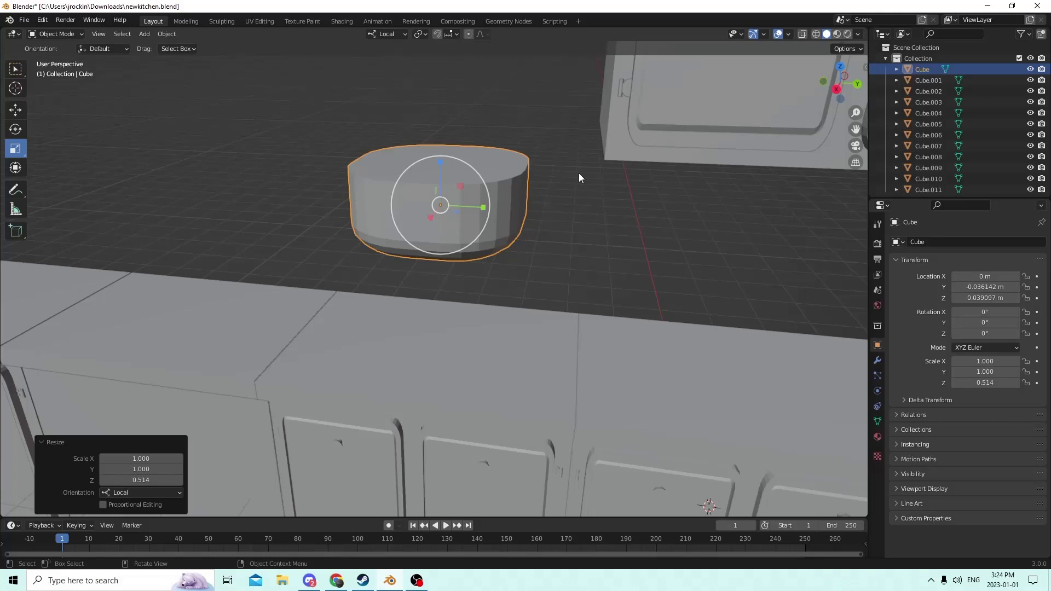
pyautogui.moveTo(574, 164); pyautogui.dragTo(569, 158, button='middle')
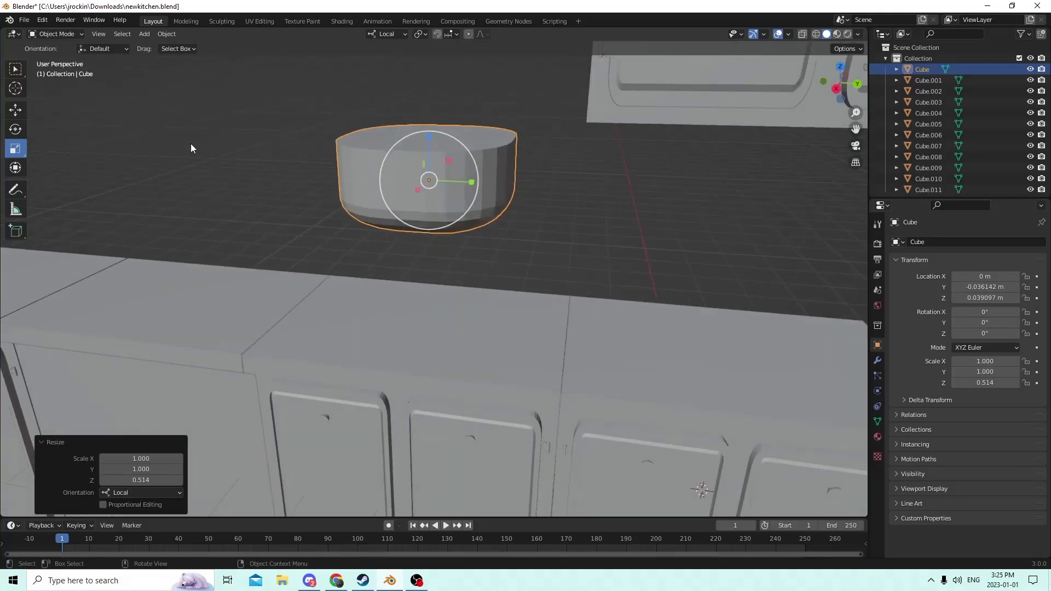
pyautogui.click(15, 110)
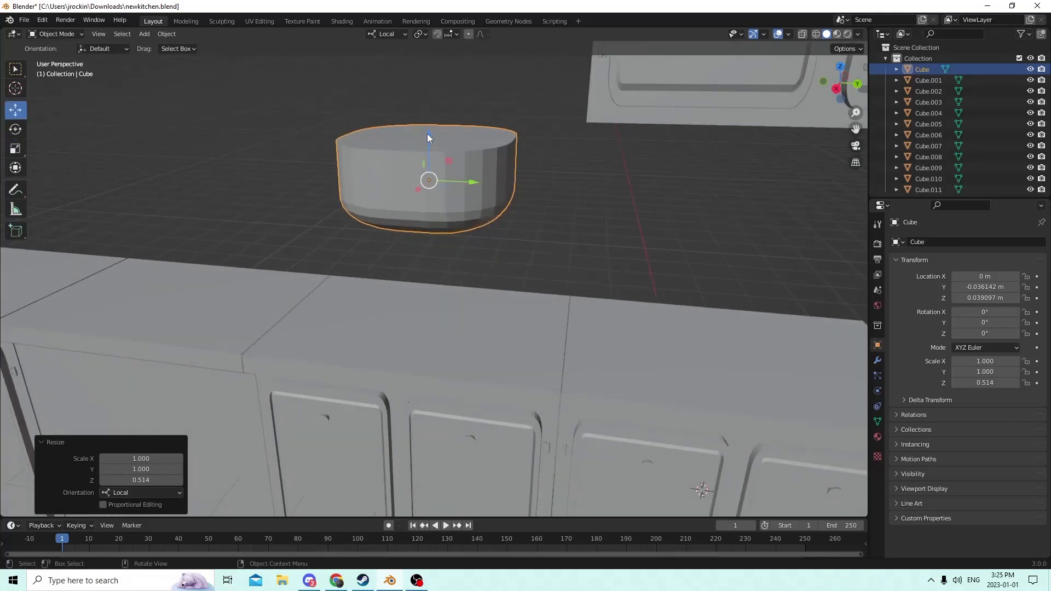
pyautogui.moveTo(427, 133); pyautogui.dragTo(452, 294)
pyautogui.scroll(5, 452, 295)
pyautogui.scroll(-2, 435, 274)
pyautogui.scroll(2, 441, 268)
pyautogui.scroll(-4, 438, 270)
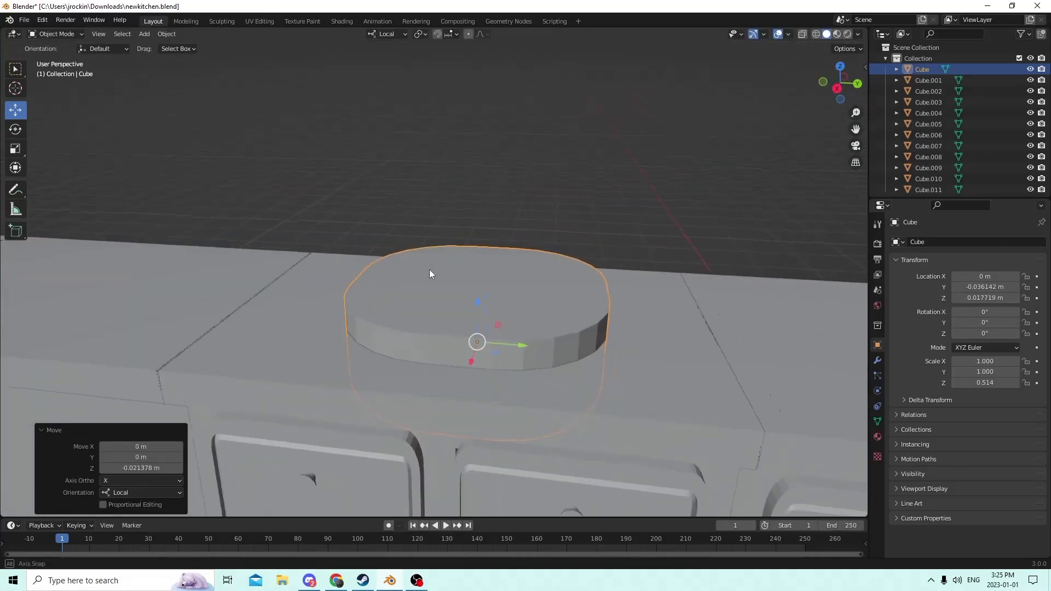
# Widen the basin shape to a Y scale of 1.345 along the countertop and keep it selected.
pyautogui.moveTo(438, 314); pyautogui.dragTo(387, 314, button='middle')
pyautogui.scroll(-4, 378, 314)
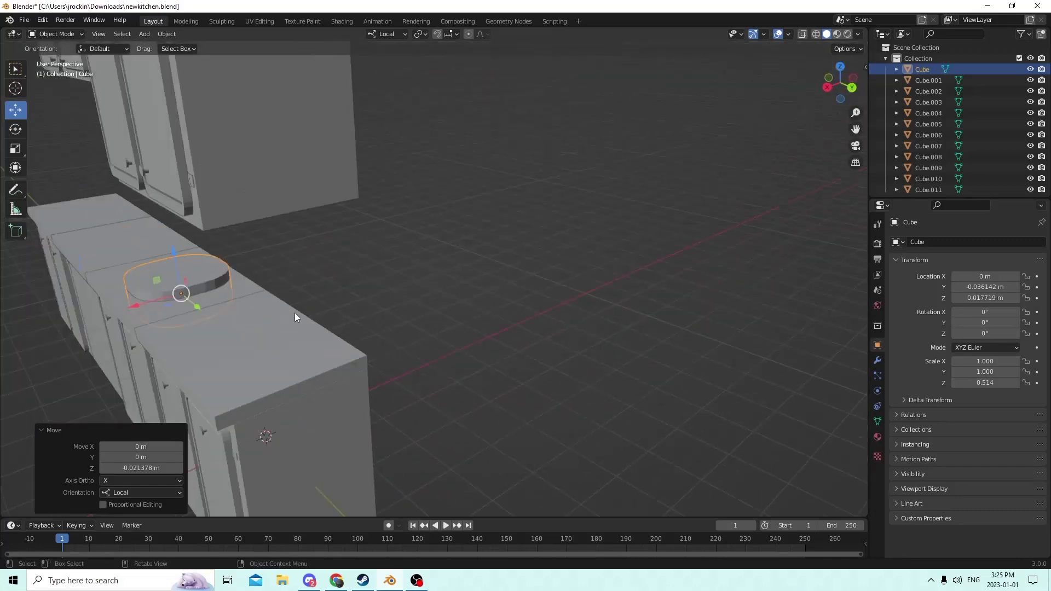
pyautogui.moveTo(295, 314); pyautogui.dragTo(384, 311, button='middle')
pyautogui.click(15, 148)
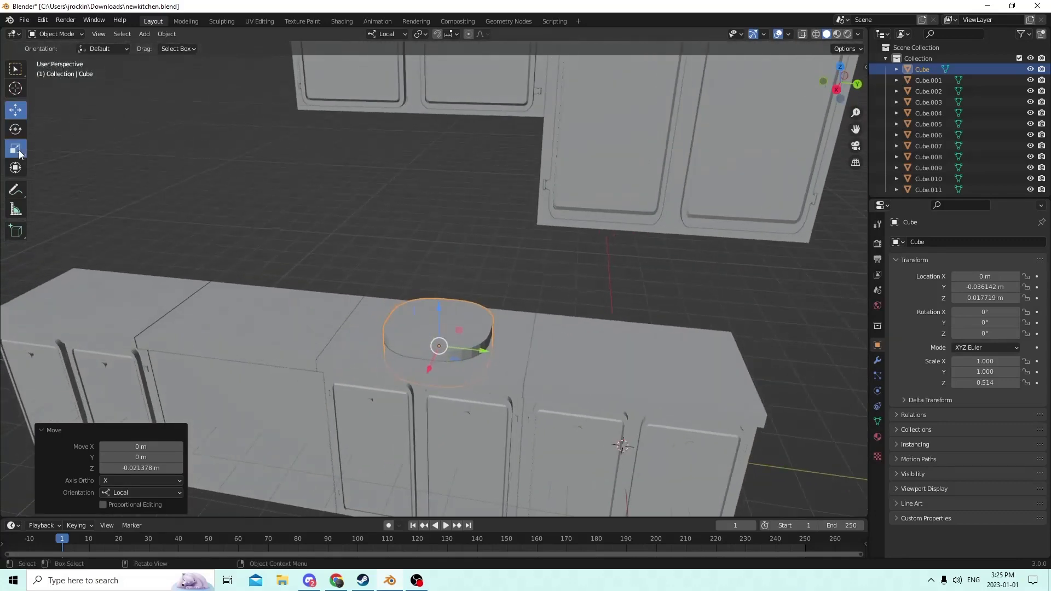
pyautogui.moveTo(482, 350); pyautogui.dragTo(498, 355)
pyautogui.click(499, 354)
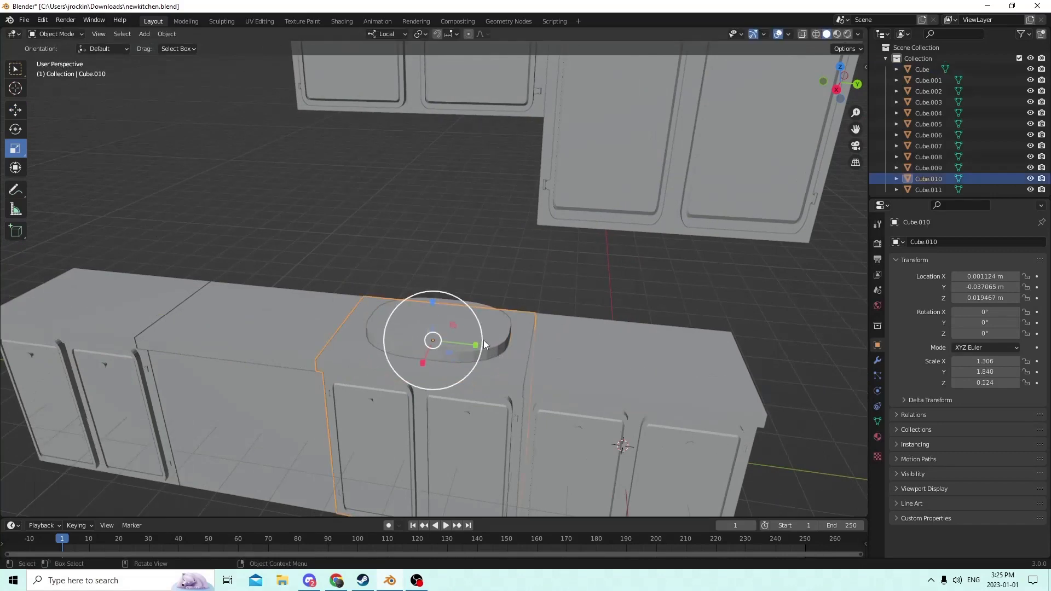
pyautogui.click(483, 340)
pyautogui.scroll(5, 493, 329)
pyautogui.moveTo(485, 303); pyautogui.dragTo(453, 290, button='middle')
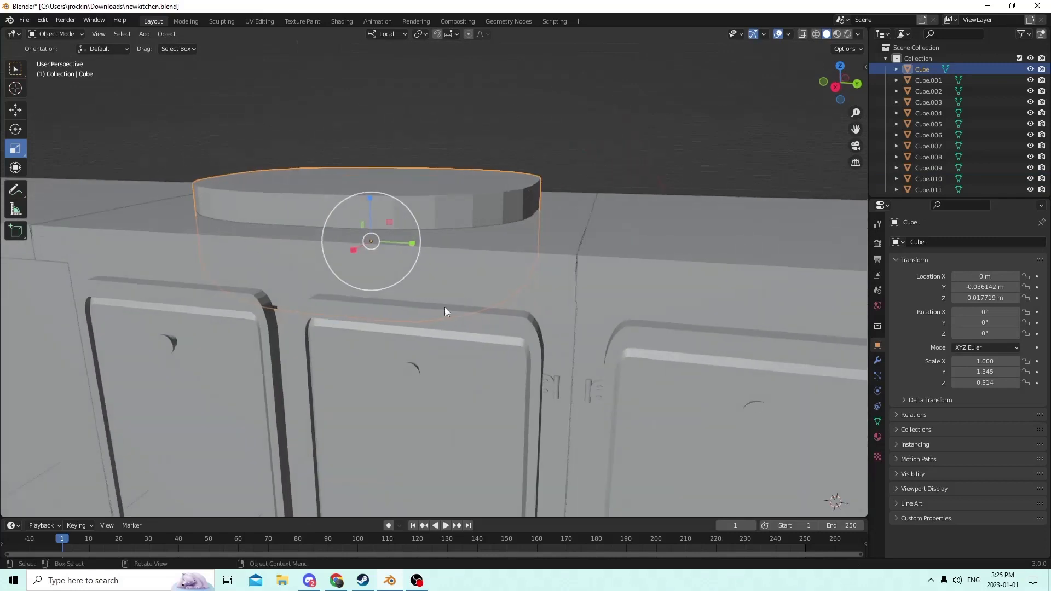
pyautogui.click(439, 304)
pyautogui.press('KP_Decimal')
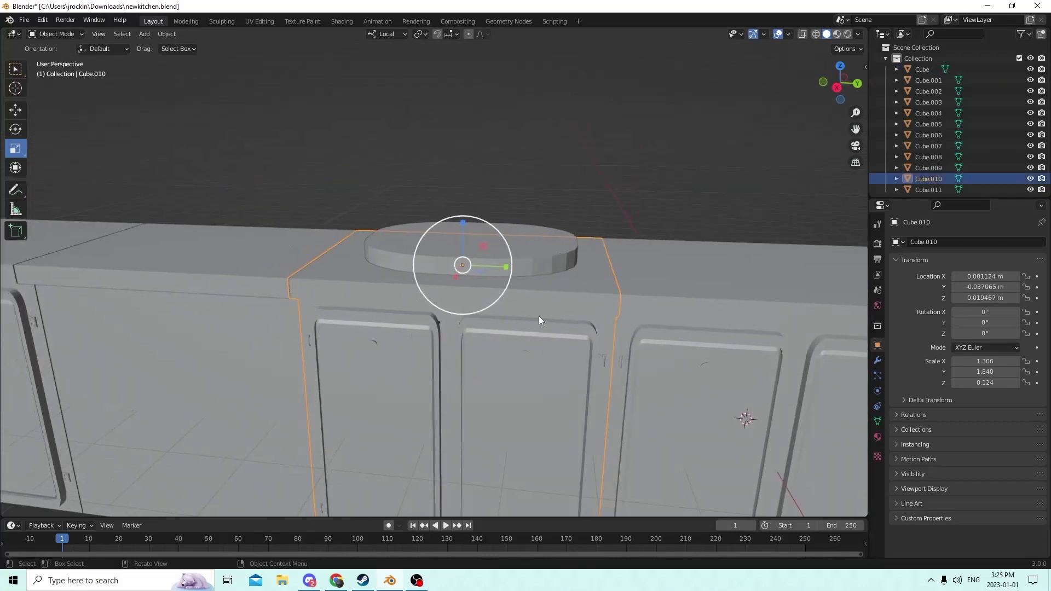
pyautogui.click(672, 317)
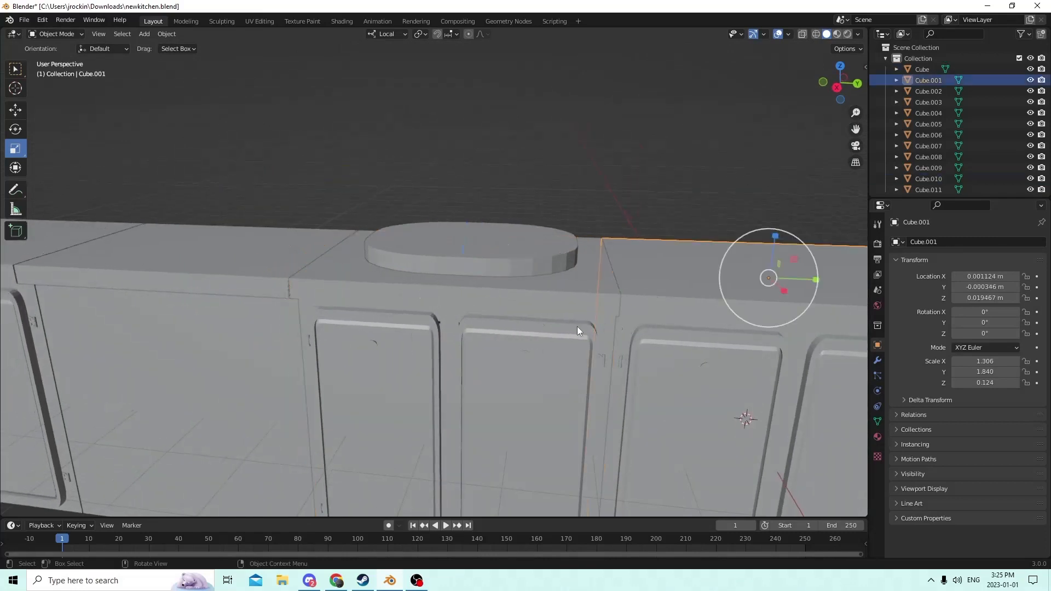
pyautogui.click(556, 328)
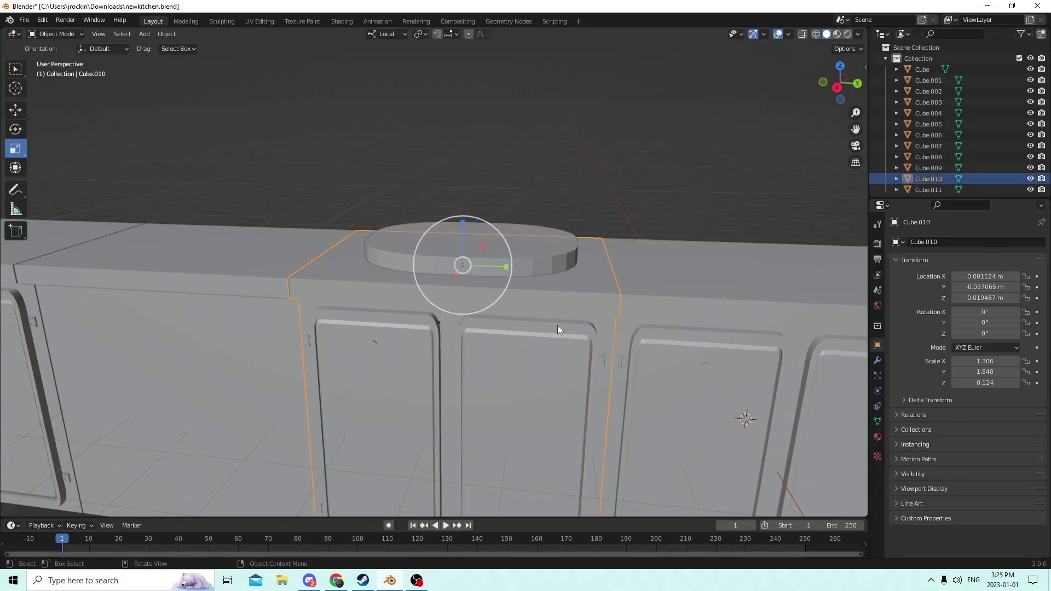
pyautogui.click(42, 19)
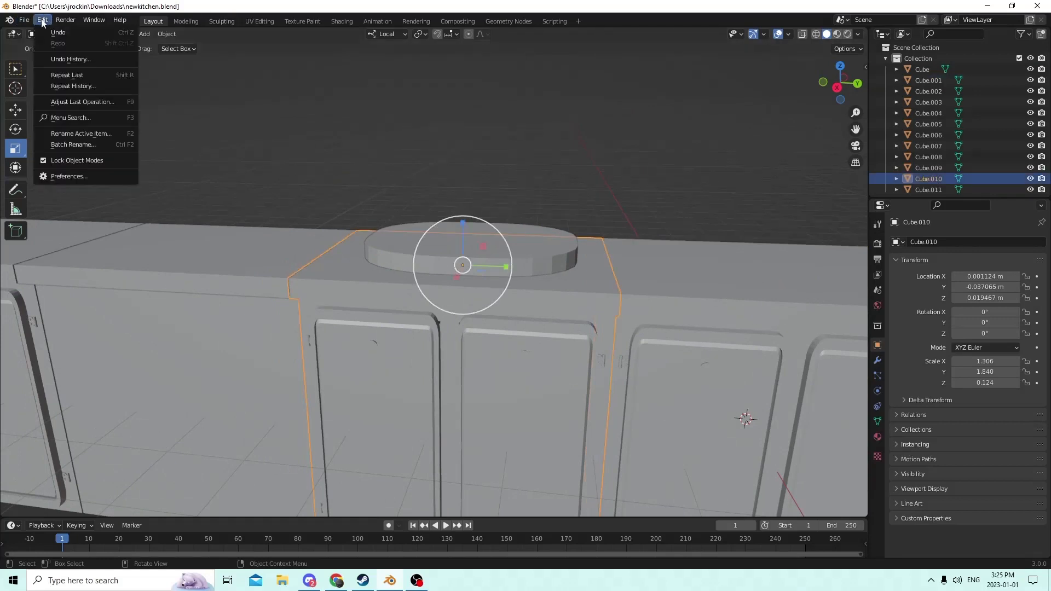
pyautogui.click(56, 33)
pyautogui.click(54, 33)
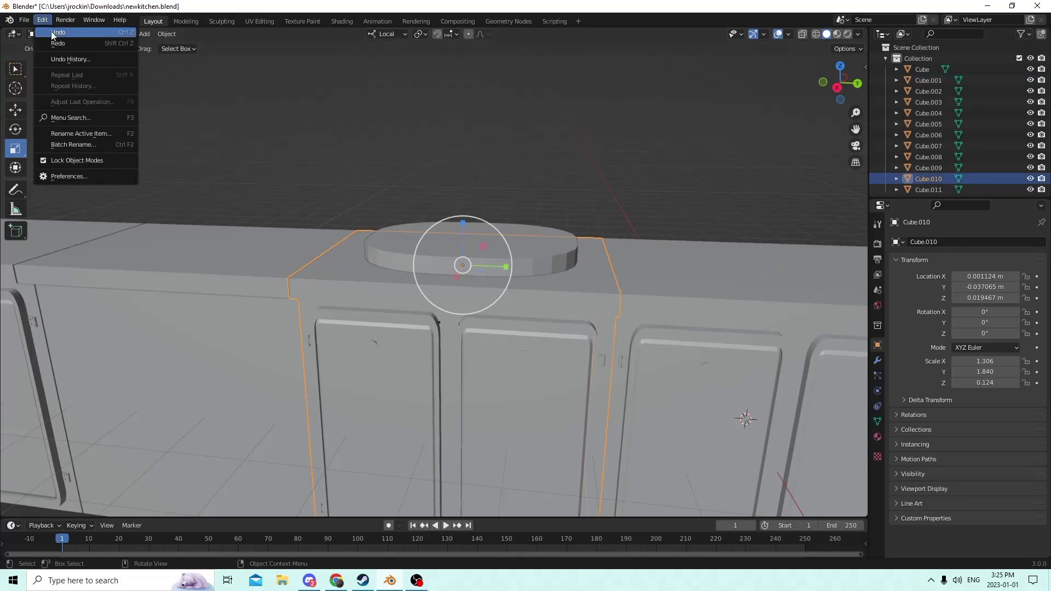
pyautogui.click(53, 33)
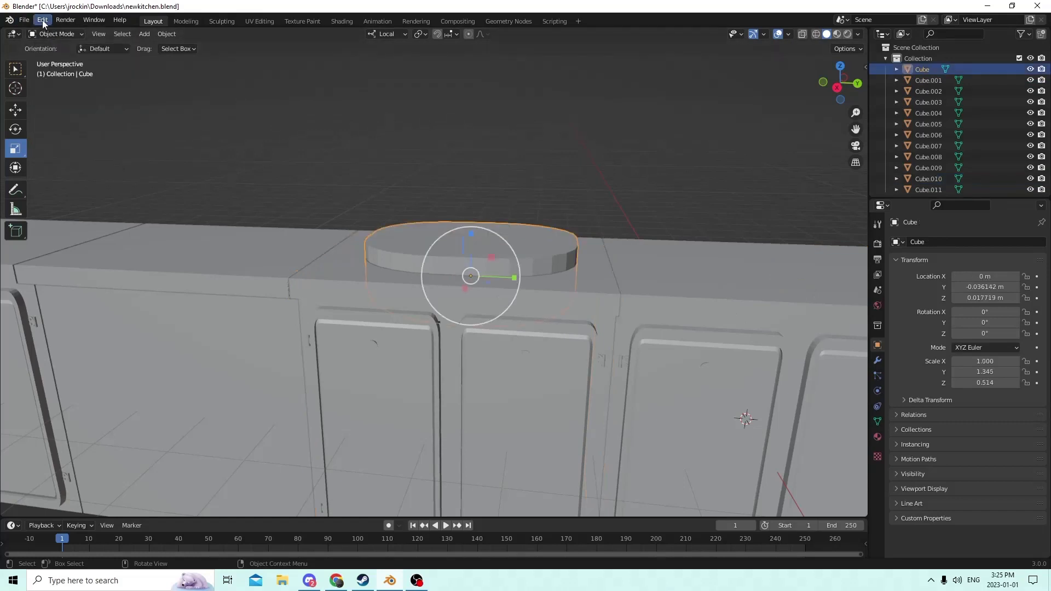
pyautogui.click(42, 20)
pyautogui.click(49, 33)
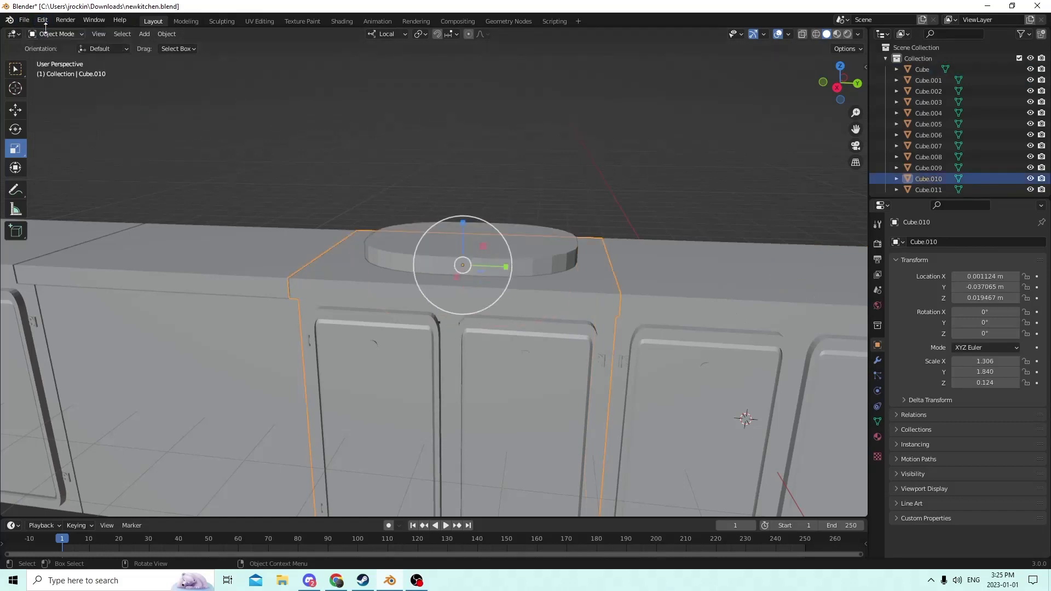
pyautogui.click(42, 20)
pyautogui.click(50, 33)
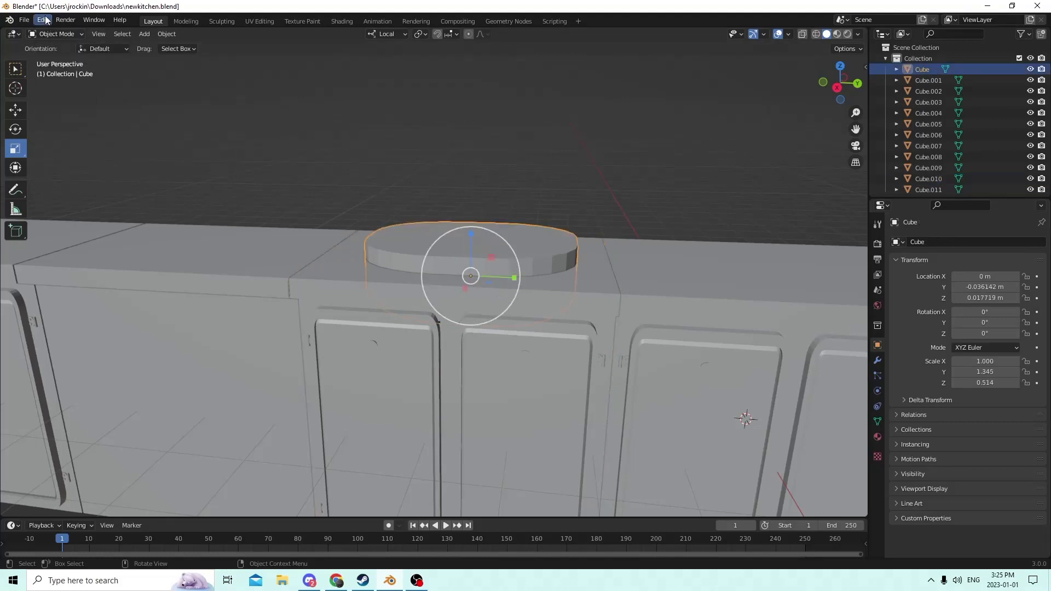
pyautogui.click(498, 377)
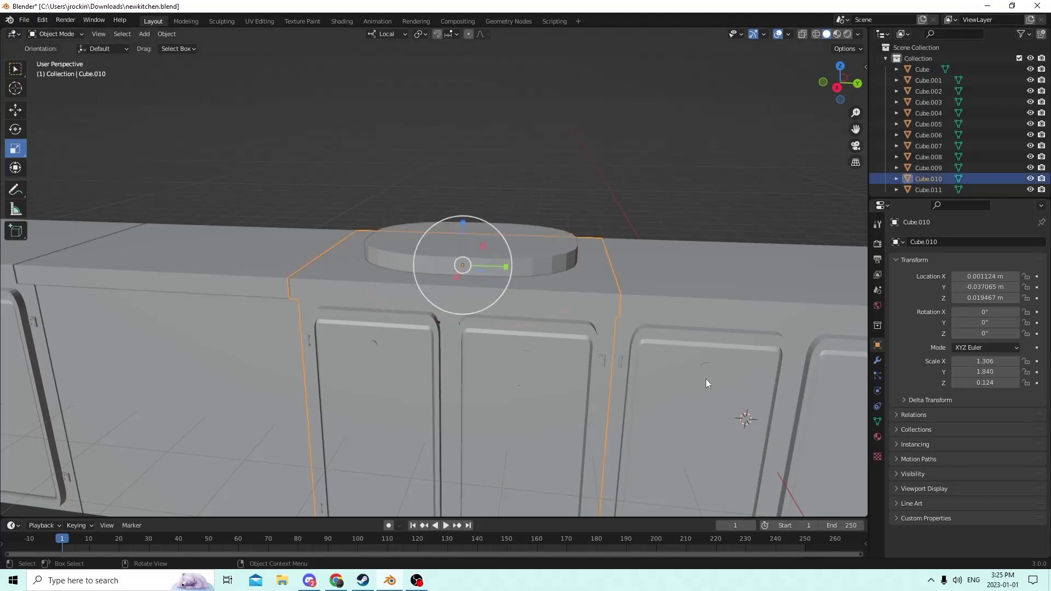
pyautogui.click(702, 382)
pyautogui.click(538, 362)
pyautogui.click(663, 374)
pyautogui.click(461, 330)
pyautogui.moveTo(379, 285); pyautogui.dragTo(351, 287, button='middle')
pyautogui.scroll(1, 386, 286)
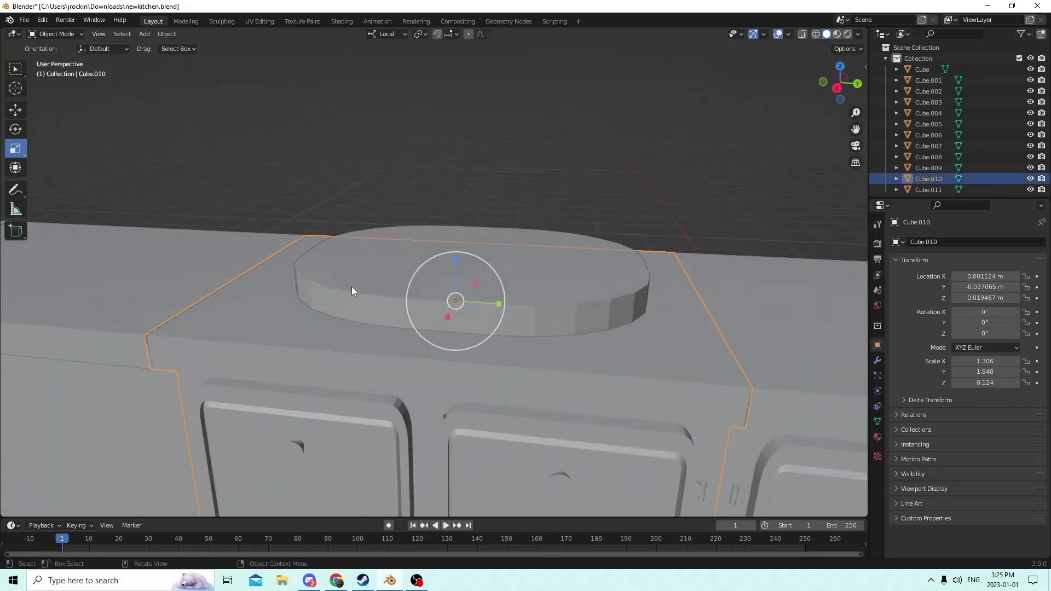
# Select the basin shape and lower it a further 0.001378 m along local Z into the countertop.
pyautogui.click(588, 298)
pyautogui.moveTo(588, 297); pyautogui.dragTo(532, 281, button='middle')
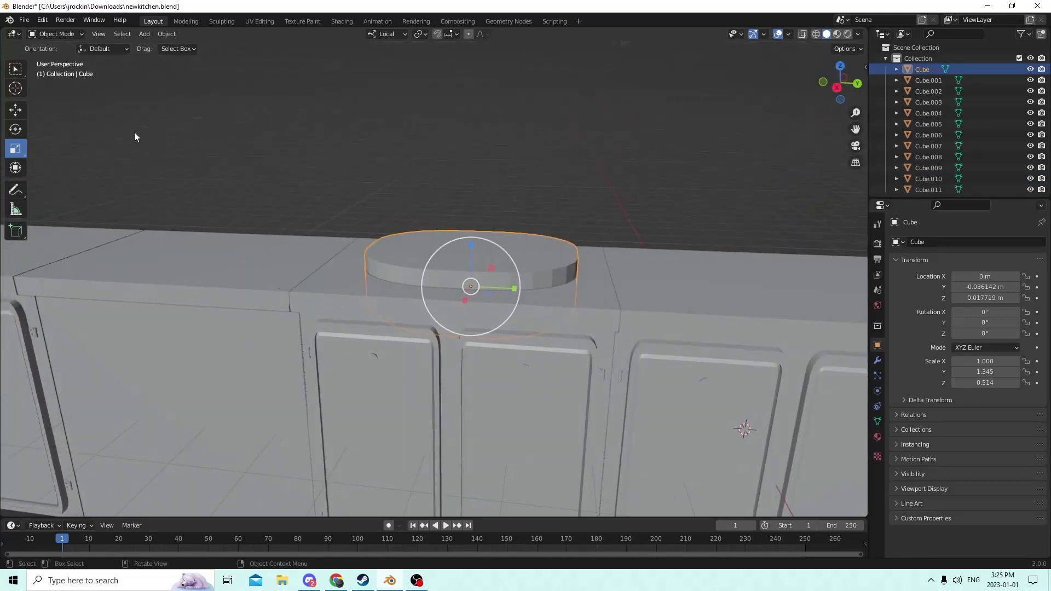
pyautogui.click(16, 109)
pyautogui.moveTo(473, 243); pyautogui.dragTo(474, 255)
pyautogui.moveTo(474, 254); pyautogui.dragTo(478, 250, button='middle')
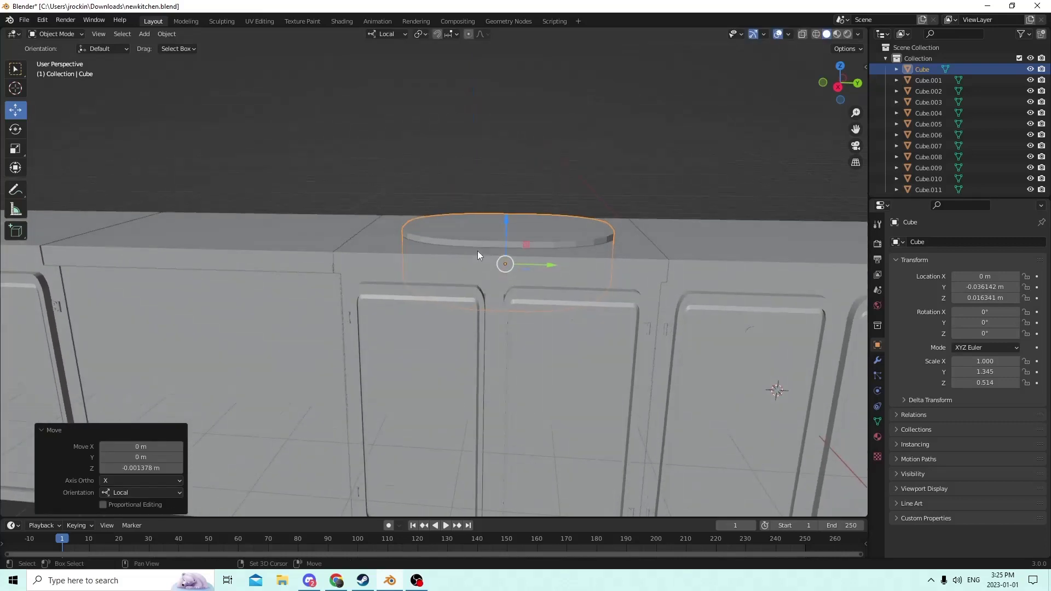
# Duplicate the basin shape in place and raise the copy 0.010888 m along local Z above the countertop.
pyautogui.hotkey('shift', 'd')
pyautogui.rightClick(537, 183)
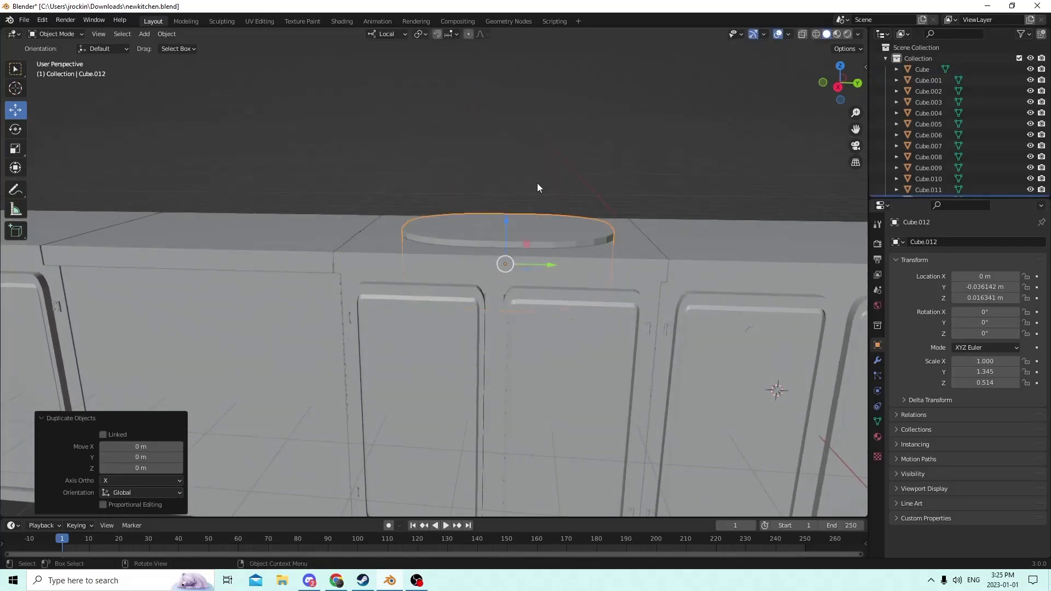
pyautogui.moveTo(507, 224); pyautogui.dragTo(499, 138)
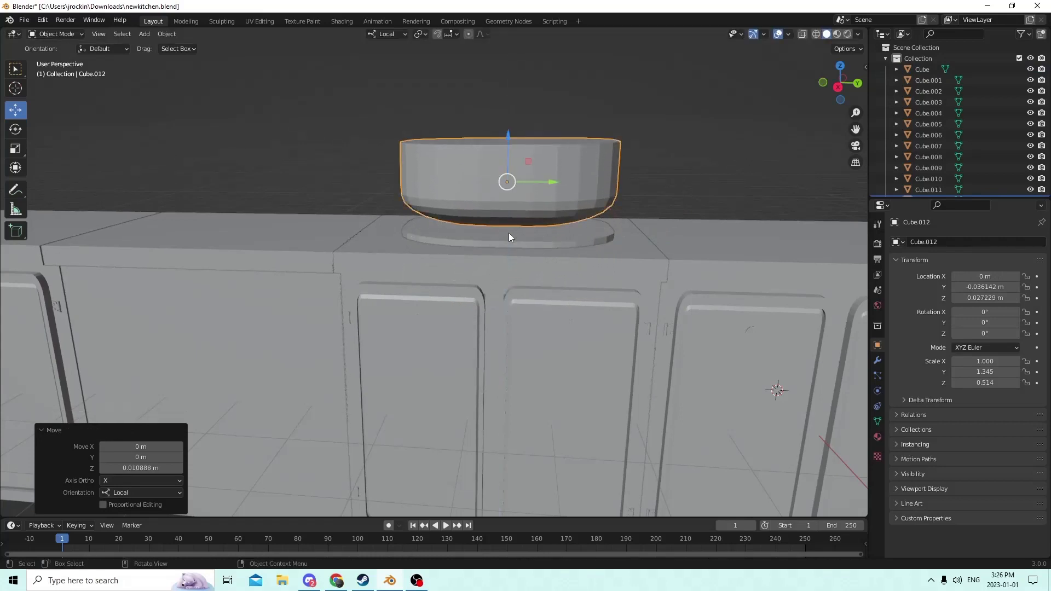
# Cut the lower basin shape out of the middle doored base cabinet with a Bool Tool Brush Boolean Difference.
pyautogui.click(510, 234)
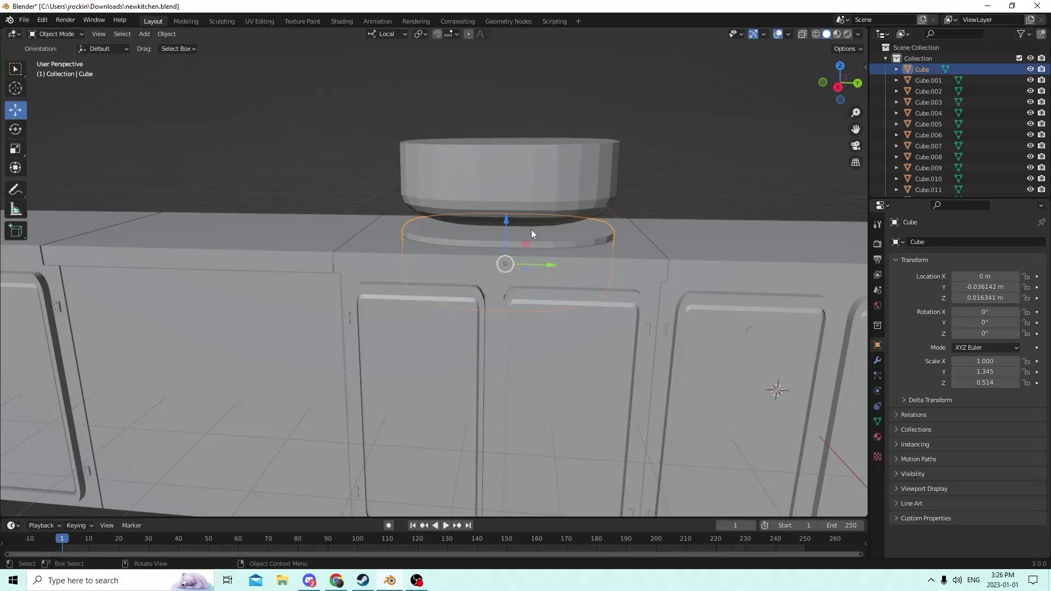
pyautogui.click(444, 311)
pyautogui.click(167, 34)
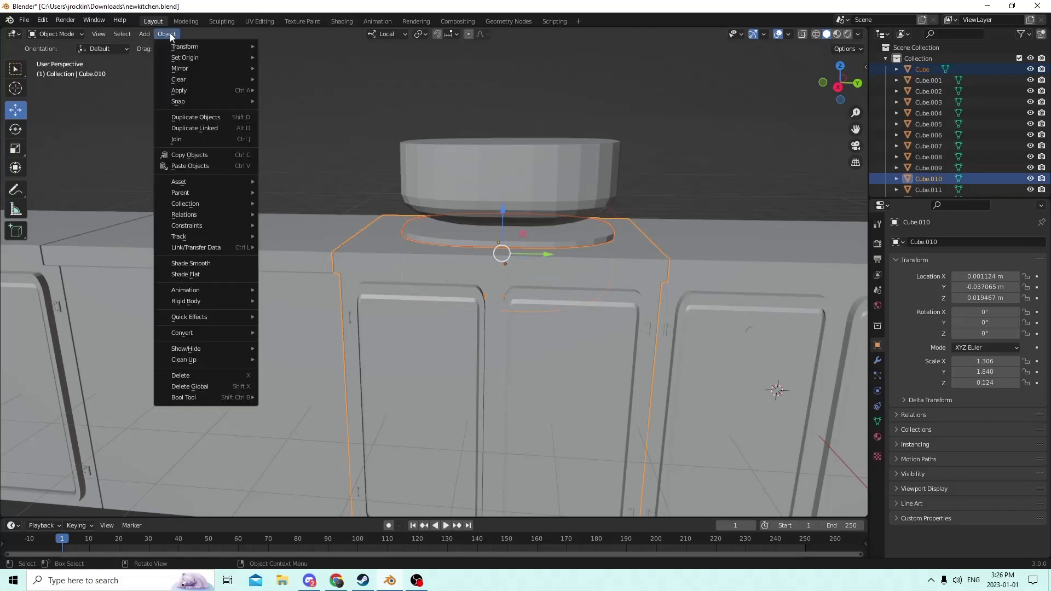
pyautogui.moveTo(195, 396)
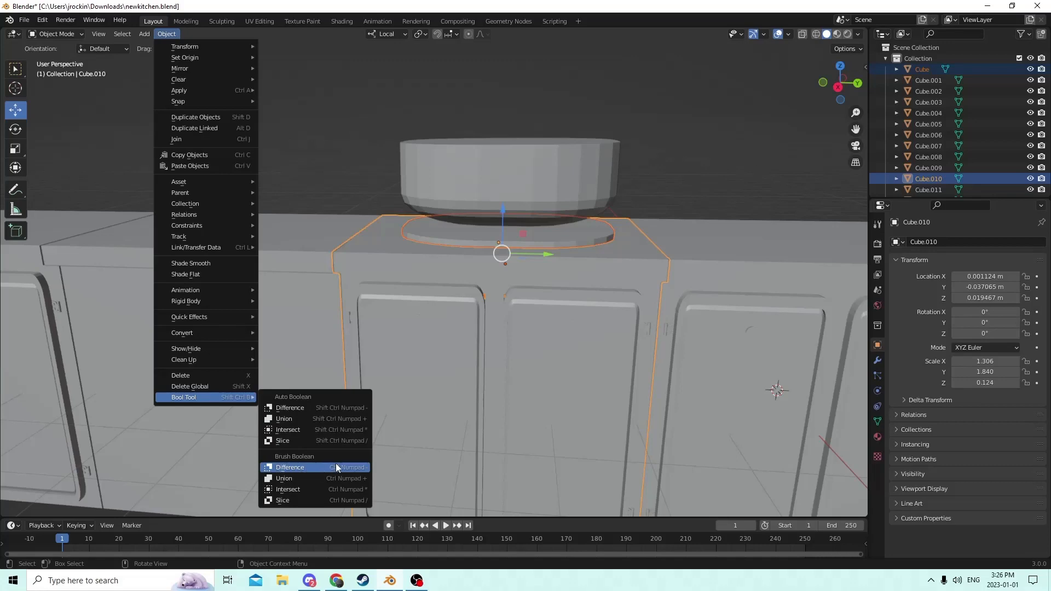
pyautogui.click(292, 468)
pyautogui.moveTo(348, 439); pyautogui.dragTo(508, 311, button='middle')
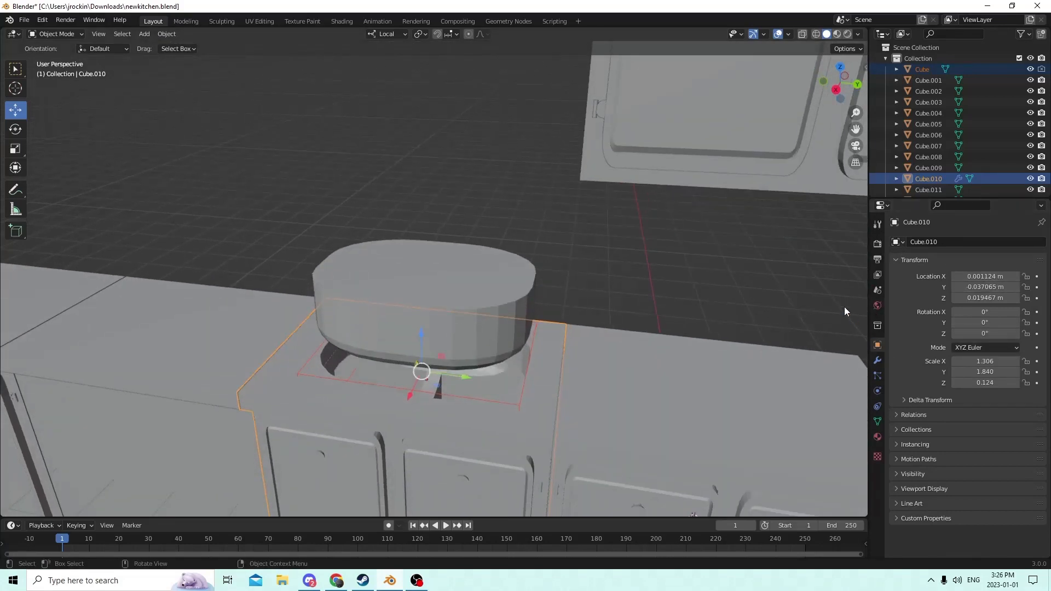
# Turn on Self Intersection in the solver options of the middle cabinet's BTool_Cube Boolean modifier.
pyautogui.click(877, 360)
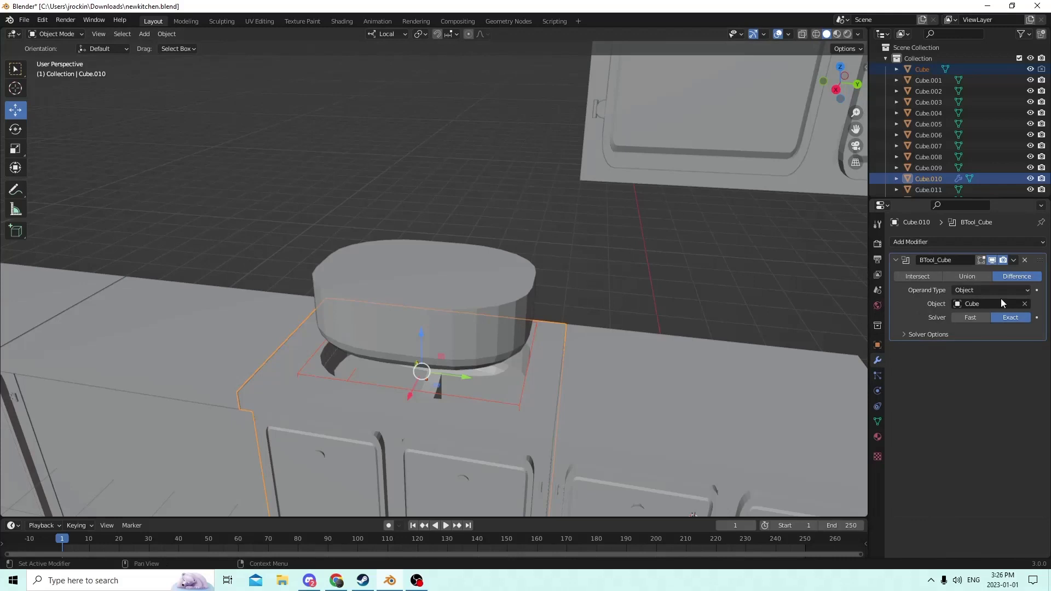
pyautogui.click(928, 335)
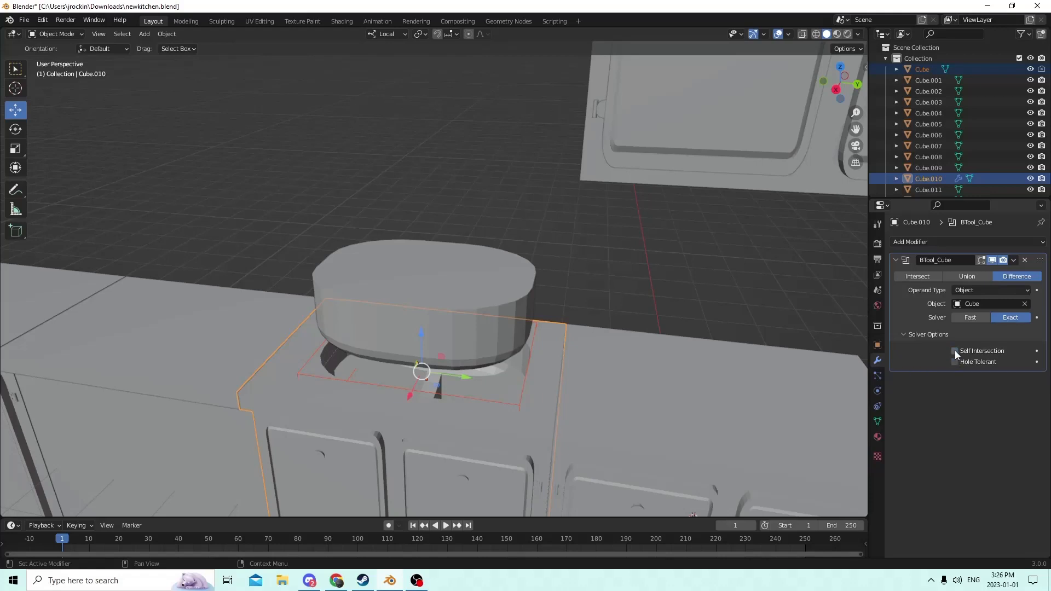
pyautogui.click(954, 352)
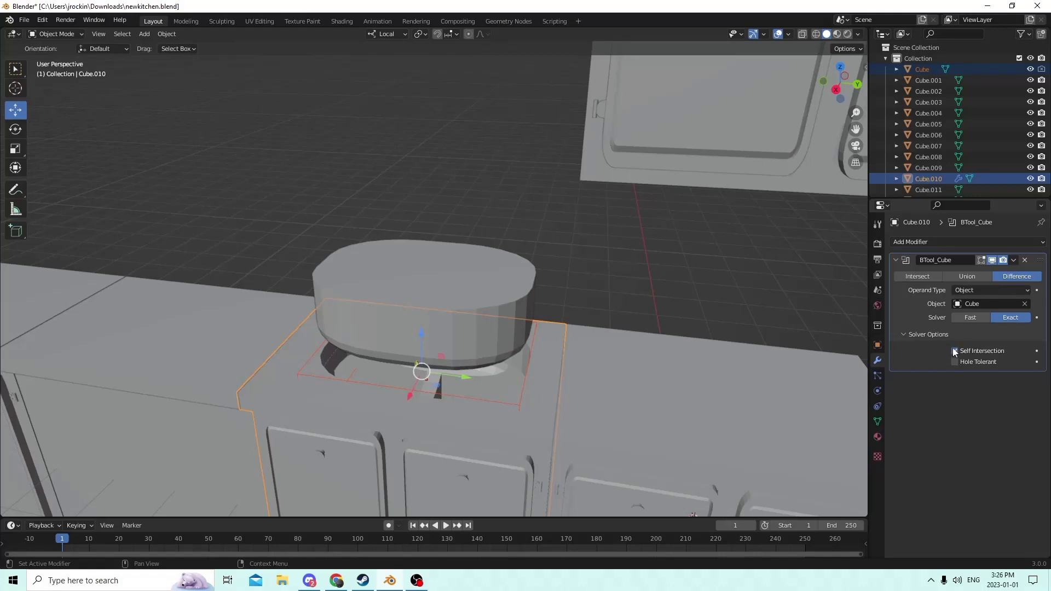
# Try the Union and Intersect operations on the middle cabinet's Boolean modifier and return it to Difference.
pyautogui.click(966, 276)
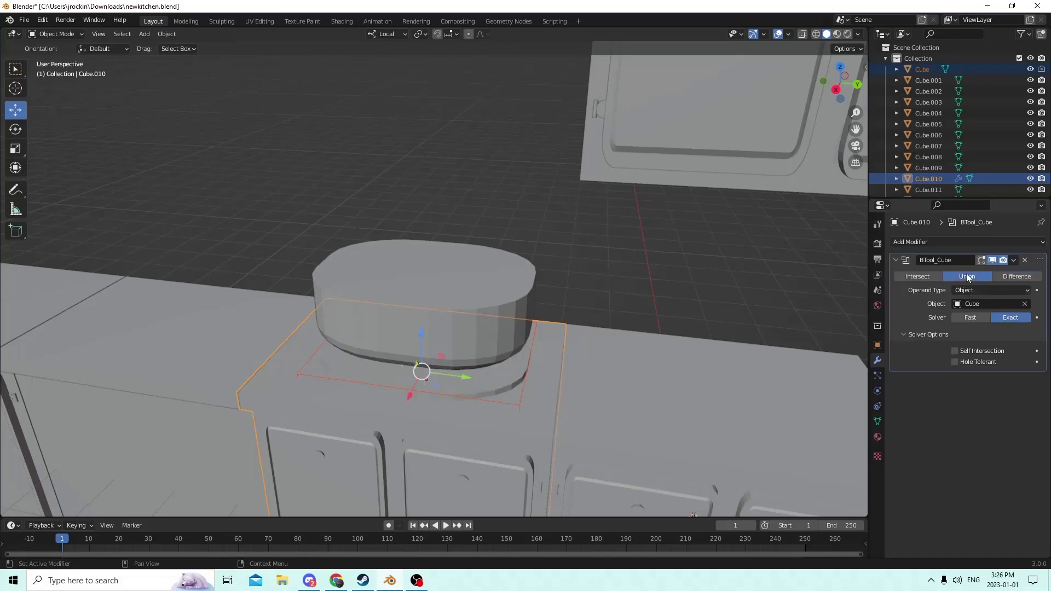
pyautogui.click(917, 276)
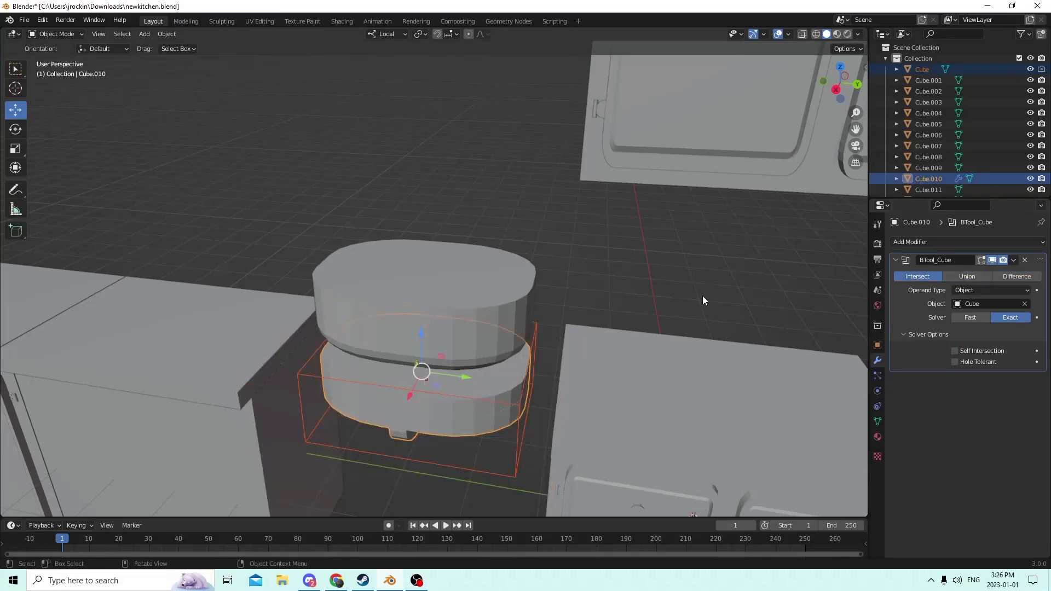
pyautogui.moveTo(703, 301); pyautogui.dragTo(683, 277, button='middle')
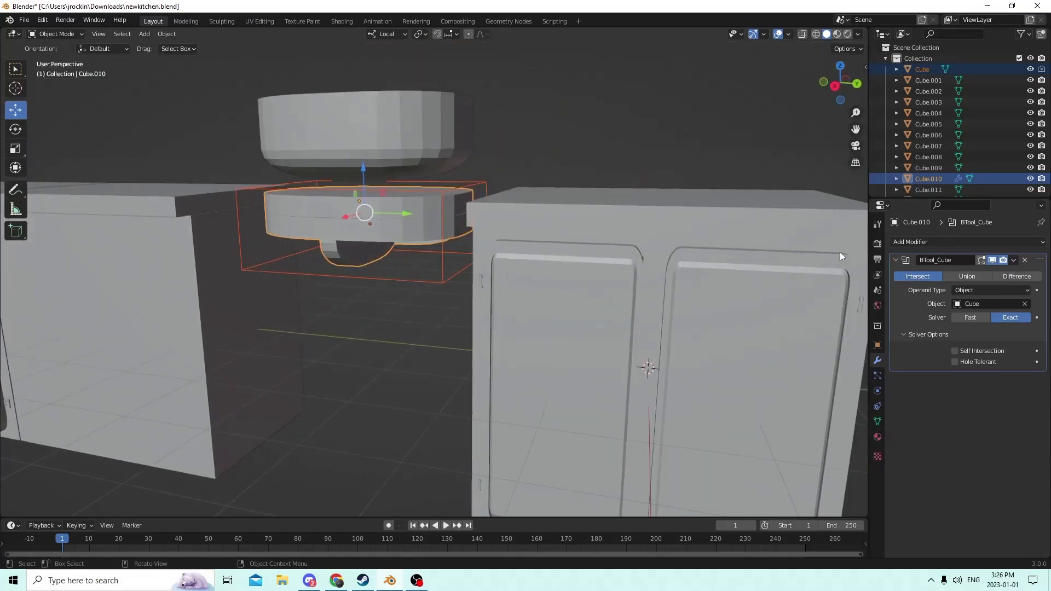
pyautogui.click(1016, 277)
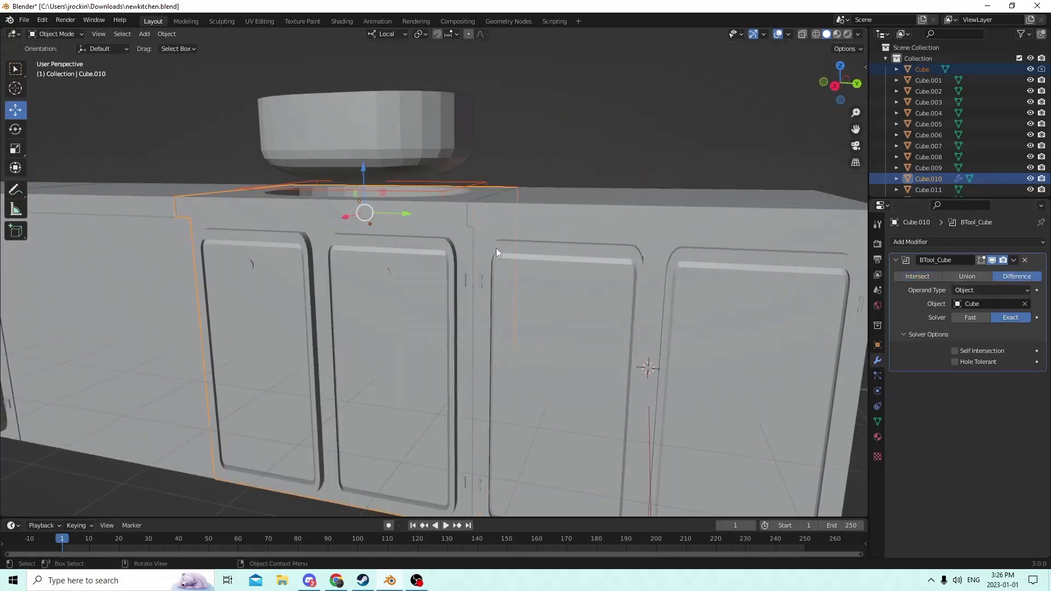
pyautogui.moveTo(496, 248); pyautogui.dragTo(257, 57, button='middle')
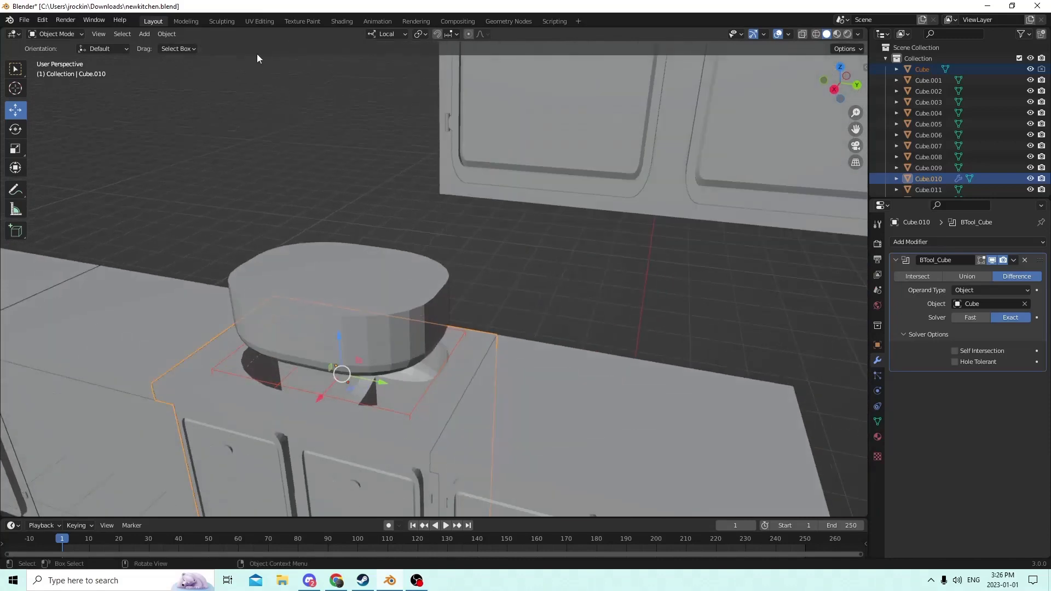
# Undo the Boolean operation changes, the solver option changes and the Brush Boolean cut on the middle doored base cabinet.
pyautogui.click(46, 21)
pyautogui.click(50, 32)
pyautogui.click(44, 21)
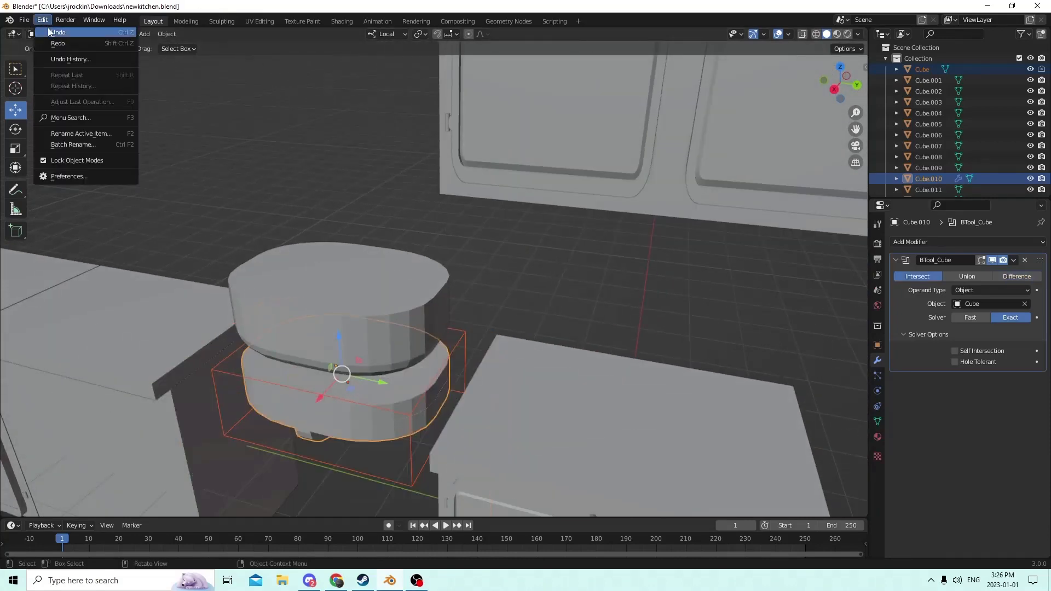
pyautogui.click(49, 32)
pyautogui.click(44, 21)
pyautogui.click(57, 33)
pyautogui.click(44, 20)
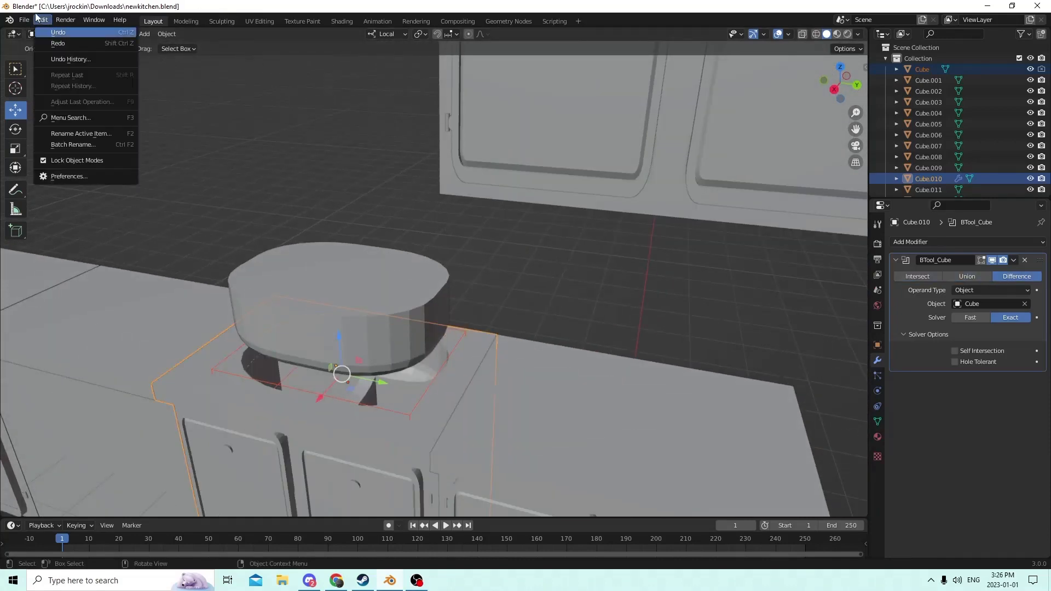
pyautogui.click(41, 20)
pyautogui.click(41, 20)
pyautogui.click(55, 33)
pyautogui.click(43, 21)
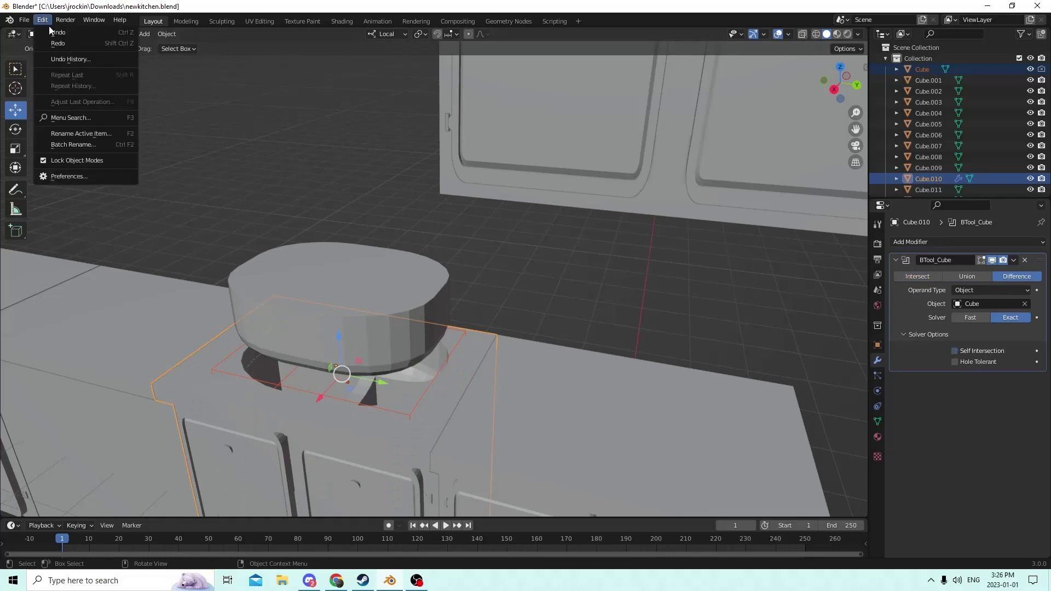
pyautogui.click(52, 32)
pyautogui.click(43, 21)
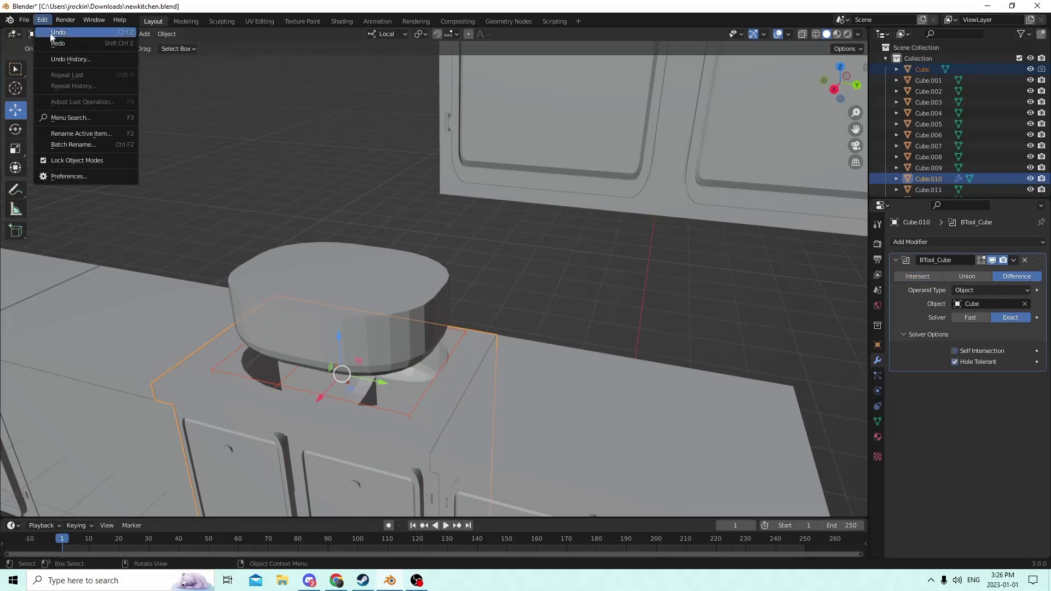
pyautogui.click(50, 32)
pyautogui.click(43, 21)
pyautogui.click(51, 32)
pyautogui.click(43, 21)
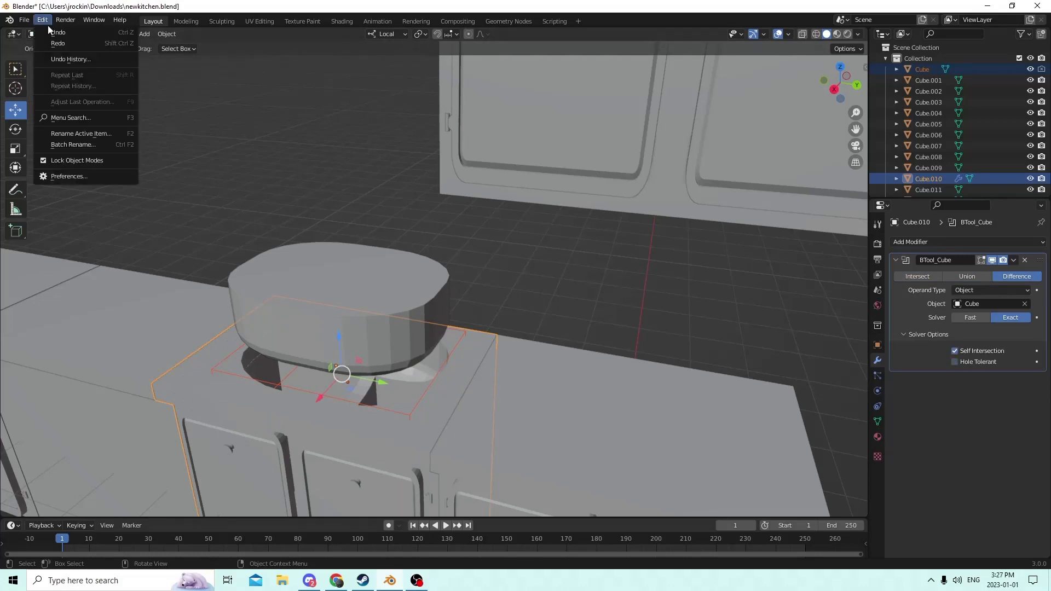
pyautogui.click(50, 32)
pyautogui.click(43, 21)
pyautogui.click(51, 32)
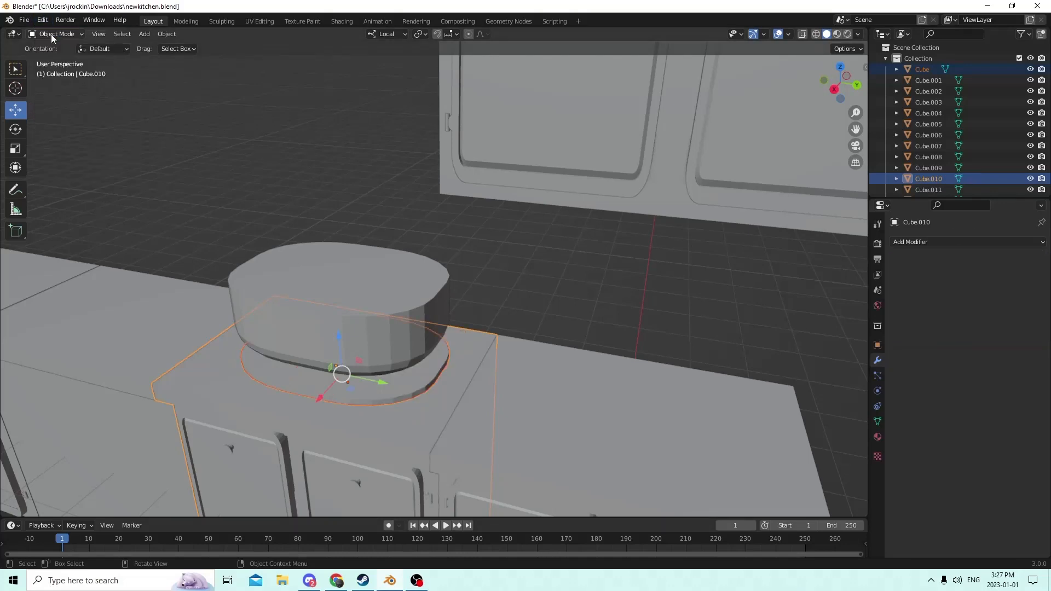
# Clear the joint selection with the basin shape and open only the middle doored base cabinet in Edit Mode.
pyautogui.scroll(-4, 298, 169)
pyautogui.moveTo(299, 169); pyautogui.dragTo(340, 179, button='middle')
pyautogui.scroll(2, 307, 160)
pyautogui.scroll(4, 501, 259)
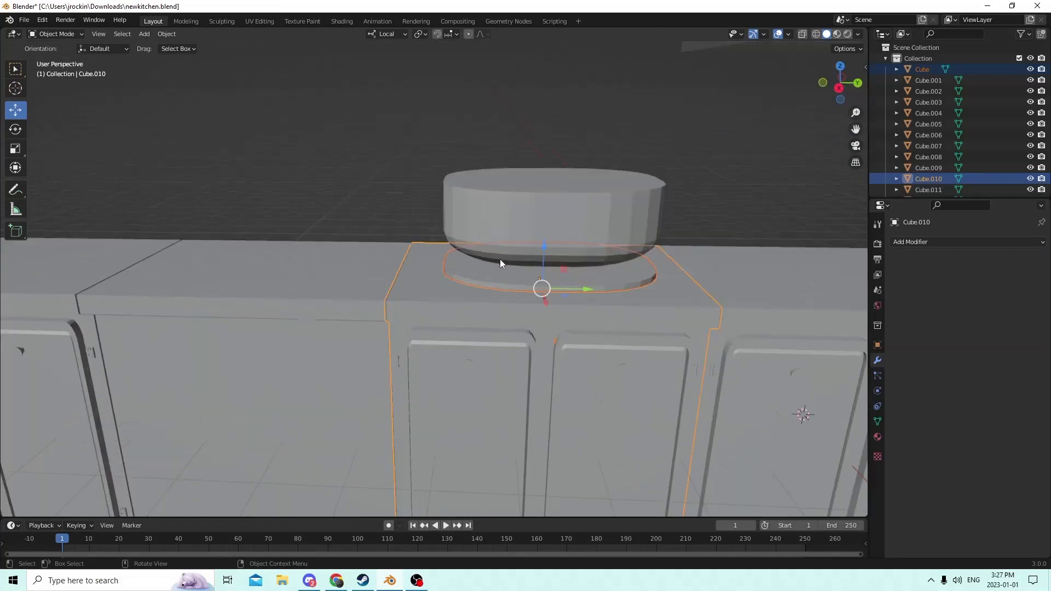
pyautogui.moveTo(456, 211); pyautogui.dragTo(443, 209, button='middle')
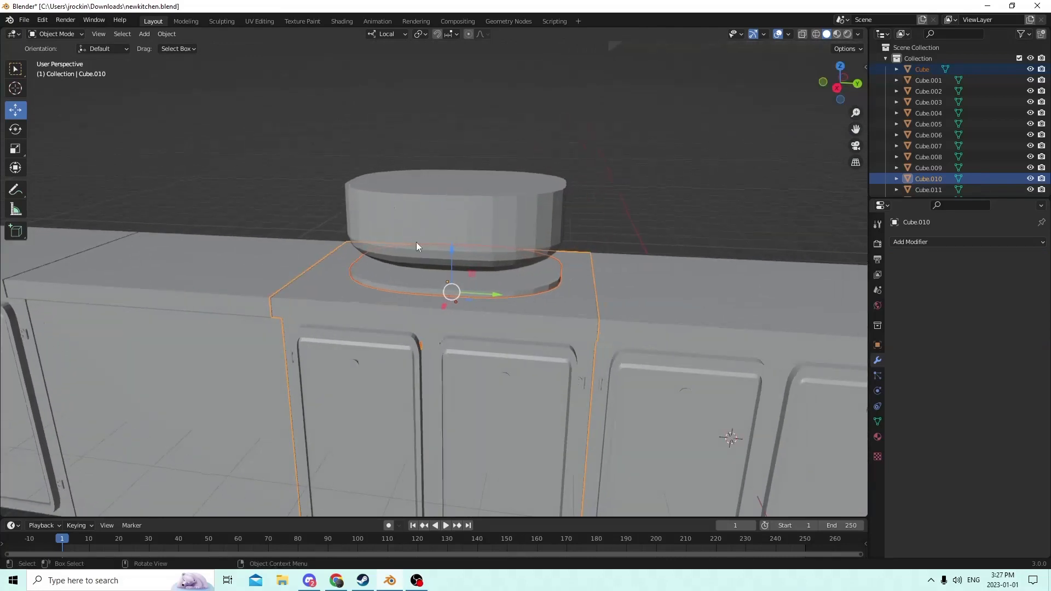
pyautogui.moveTo(458, 278); pyautogui.dragTo(553, 229, button='middle')
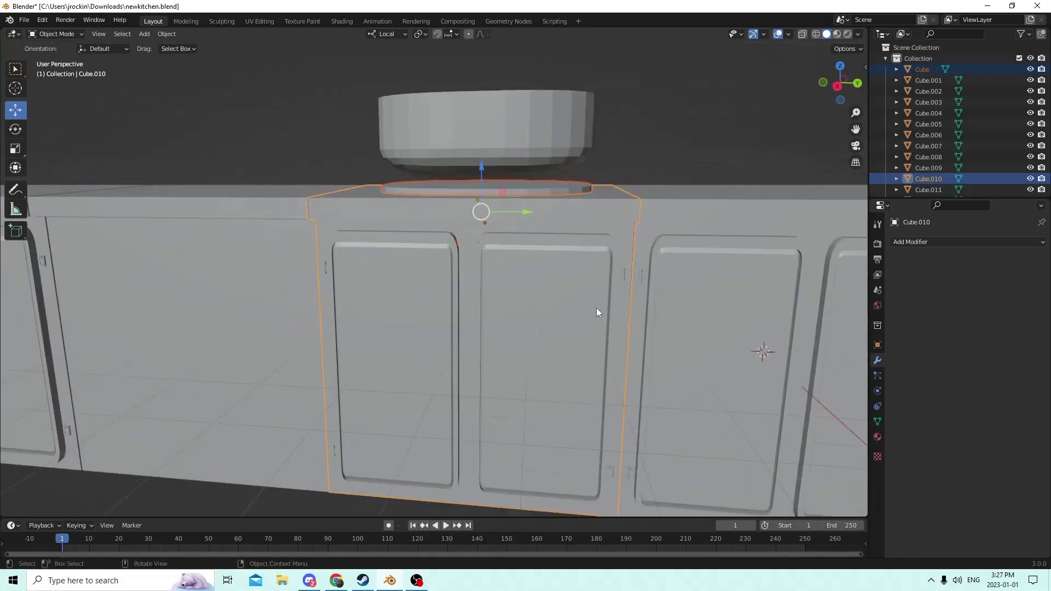
pyautogui.press('Tab')
pyautogui.press('Tab')
pyautogui.click(697, 120)
pyautogui.click(548, 271)
pyautogui.press('Tab')
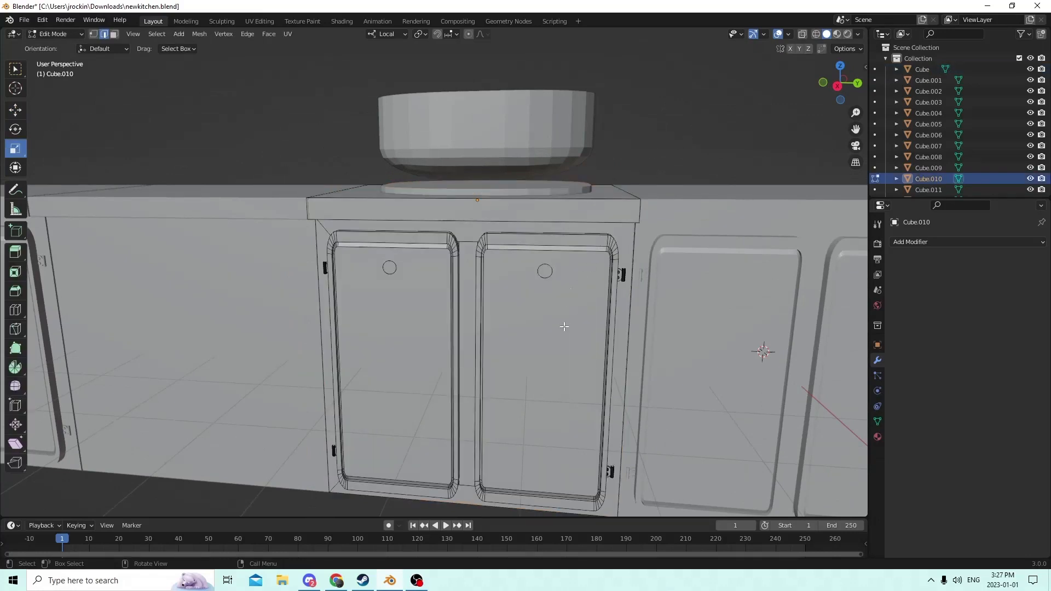
# Select the linked geometry of both doors and their round knobs on the middle base cabinet.
pyautogui.moveTo(548, 293); pyautogui.dragTo(531, 298, button='middle')
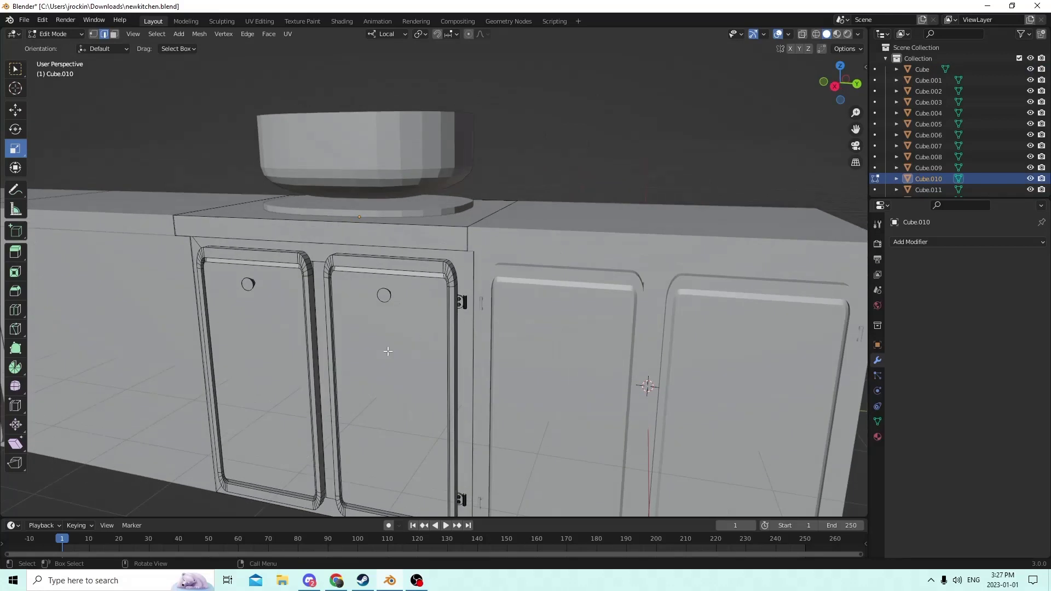
pyautogui.press('l')
pyautogui.press('l')
pyautogui.scroll(3, 248, 282)
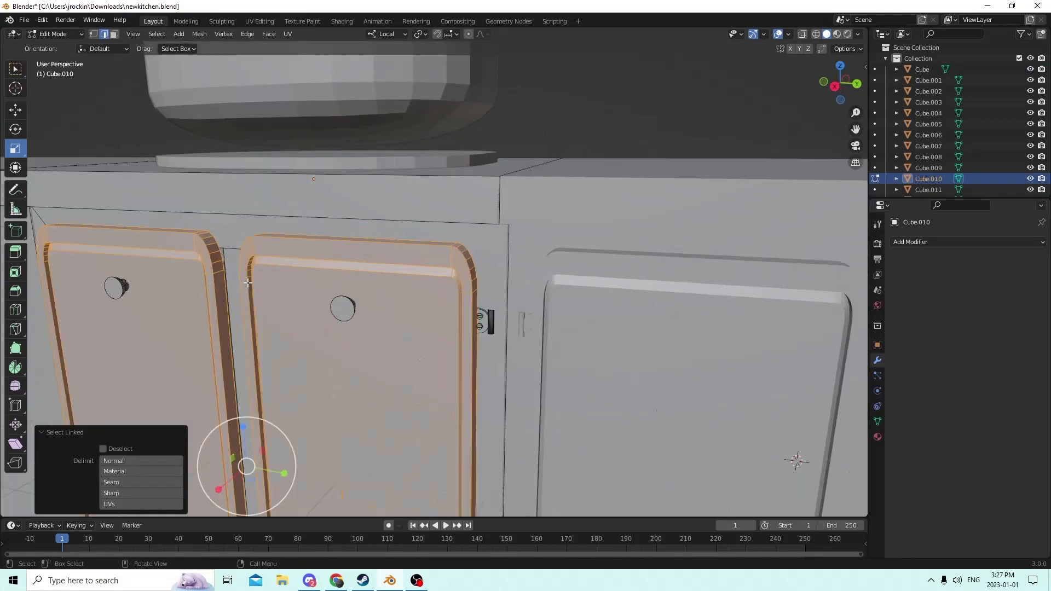
pyautogui.press('l')
pyautogui.press('l')
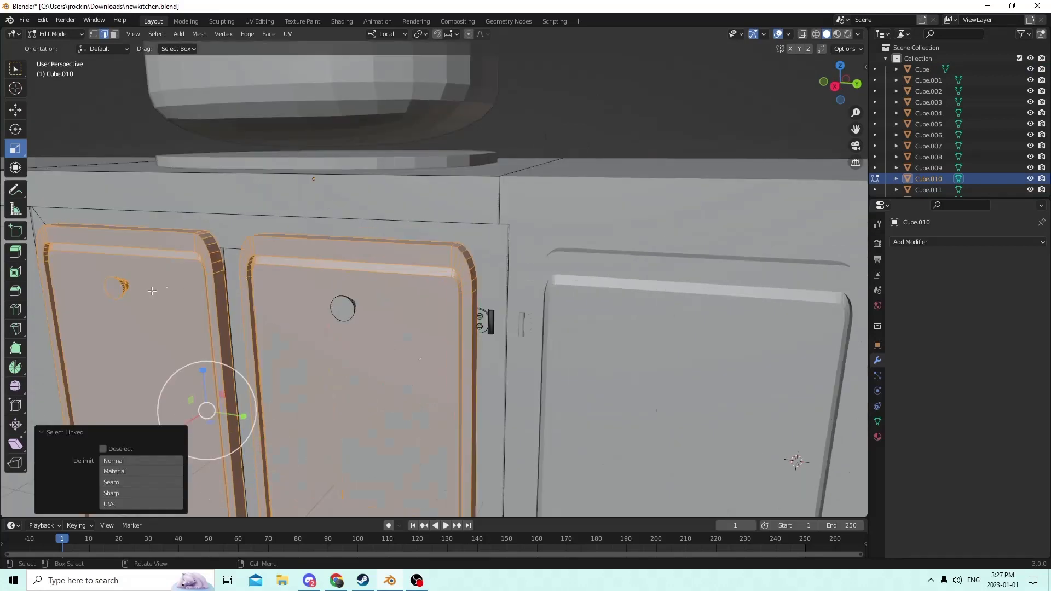
# Add the upper hinge beside the right-hand door, including its pin, screws and plate, to the linked selection.
pyautogui.moveTo(273, 298); pyautogui.dragTo(211, 279, button='middle')
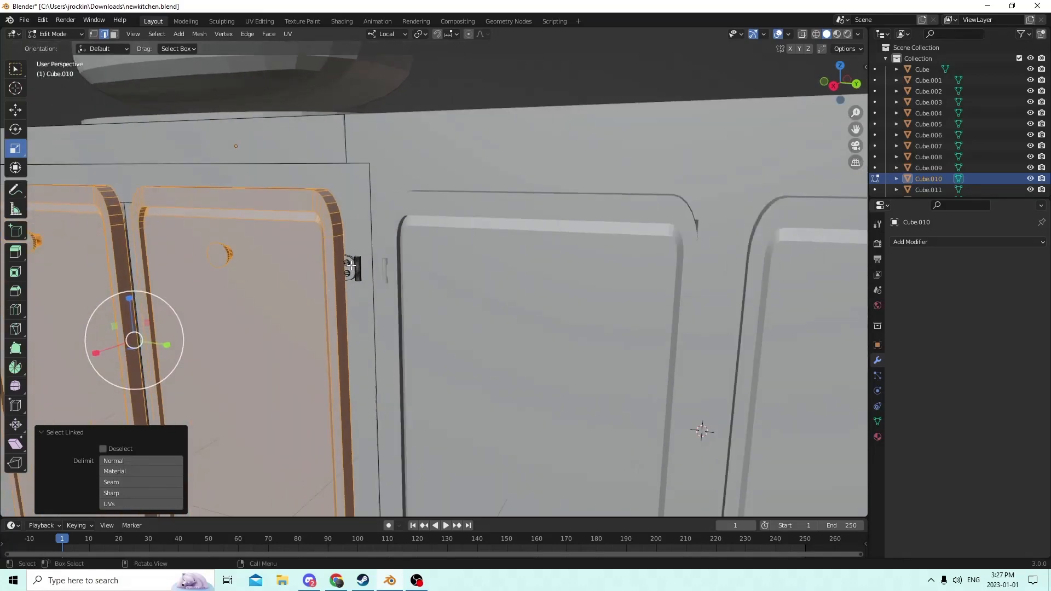
pyautogui.press('l')
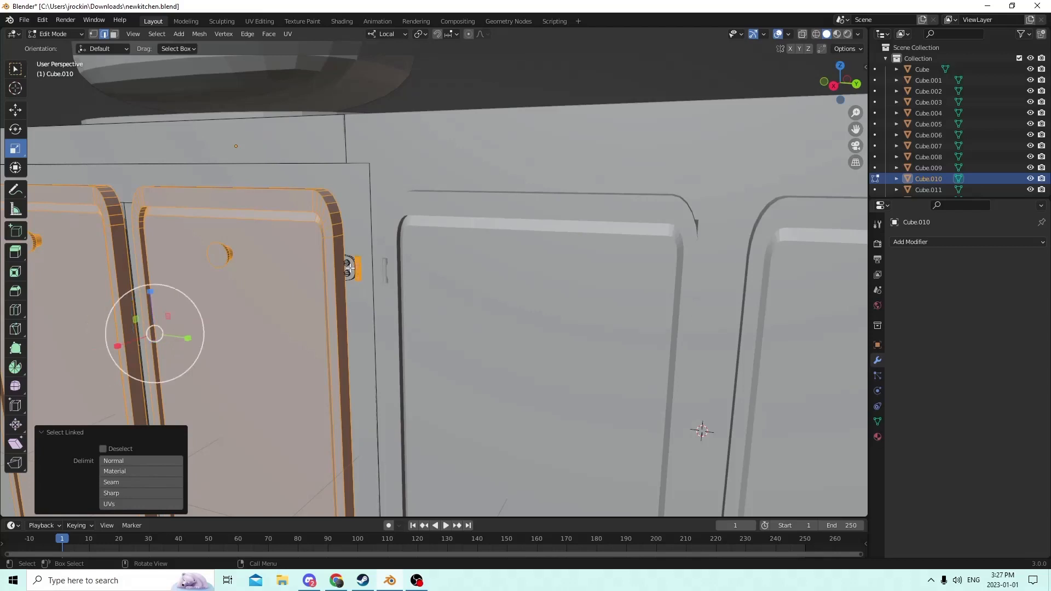
pyautogui.press('l')
pyautogui.press('l')
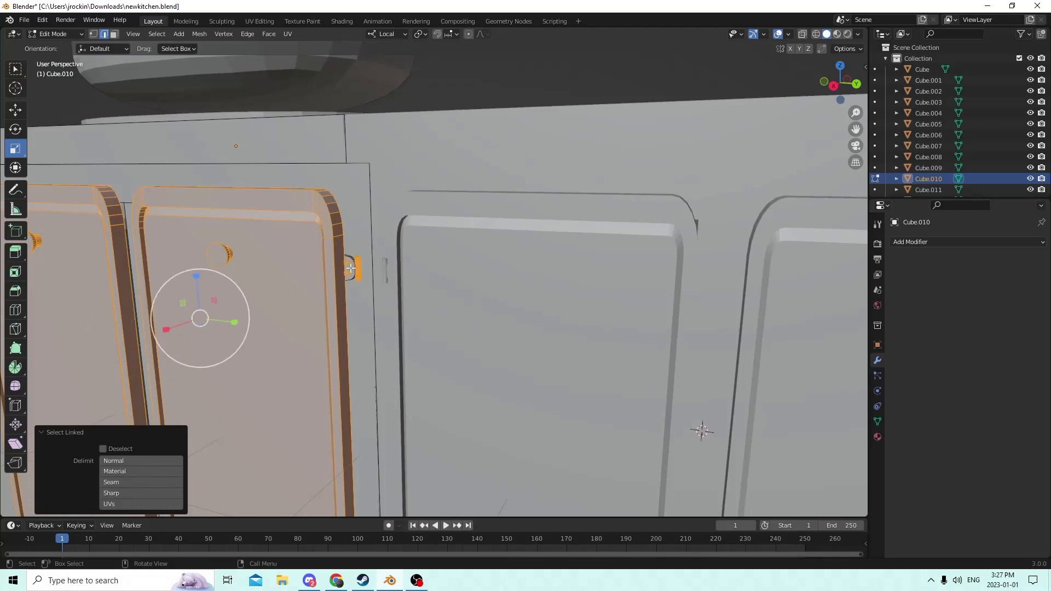
pyautogui.scroll(5, 351, 268)
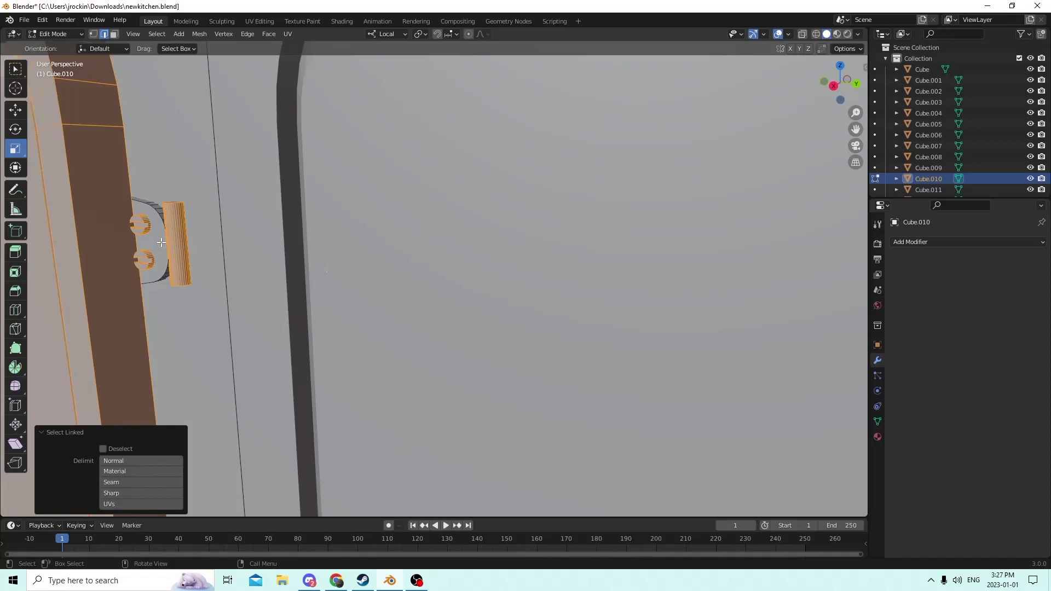
pyautogui.moveTo(152, 234); pyautogui.dragTo(161, 237, button='middle')
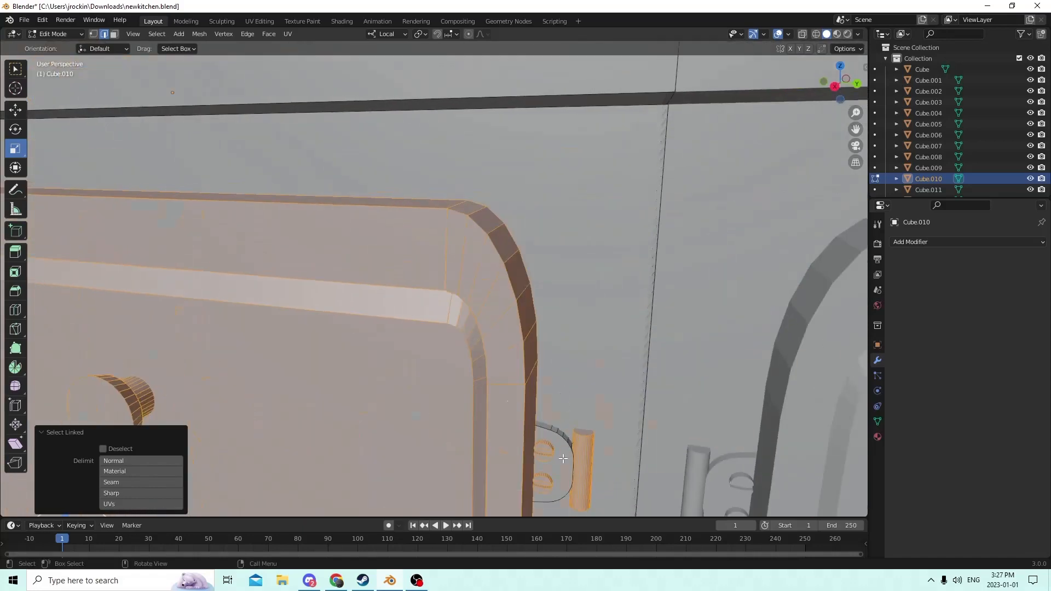
pyautogui.press('l')
pyautogui.moveTo(532, 394); pyautogui.dragTo(522, 358, button='middle')
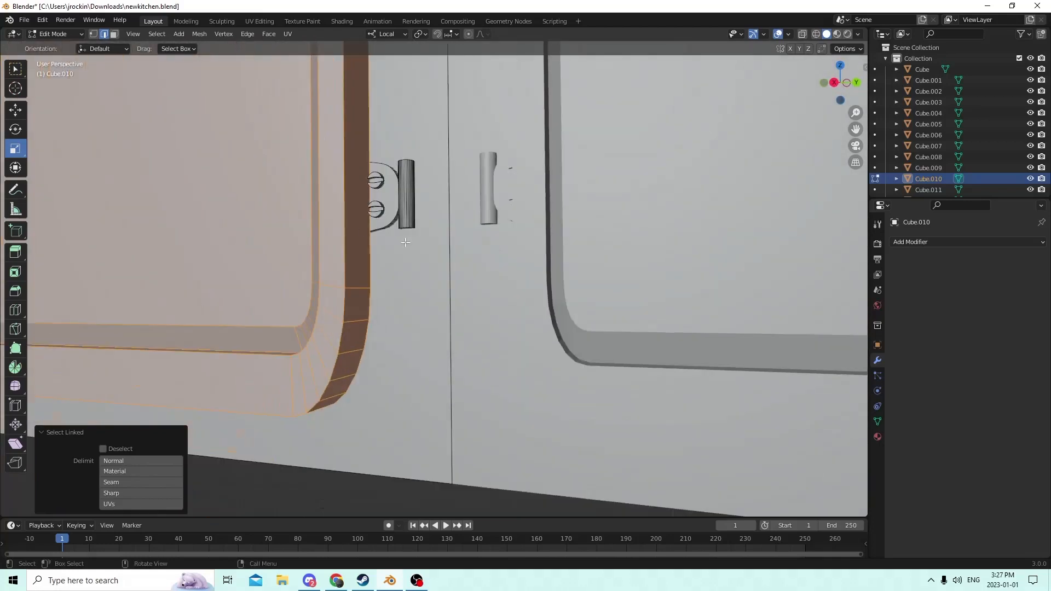
# Extend the selection to the linked hinge pins, plates and screws of both cabinet doors under the sink.
pyautogui.press('l')
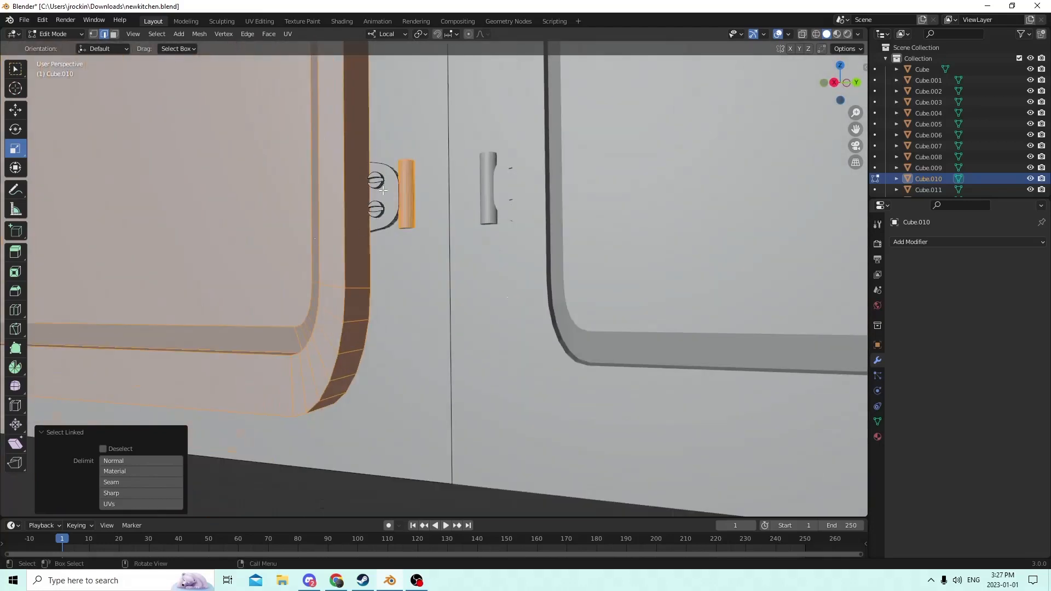
pyautogui.press('l')
pyautogui.press('l')
pyautogui.keyDown('ctrl'); pyautogui.moveTo(393, 188); pyautogui.dragTo(398, 191, button='middle'); pyautogui.keyUp('ctrl')
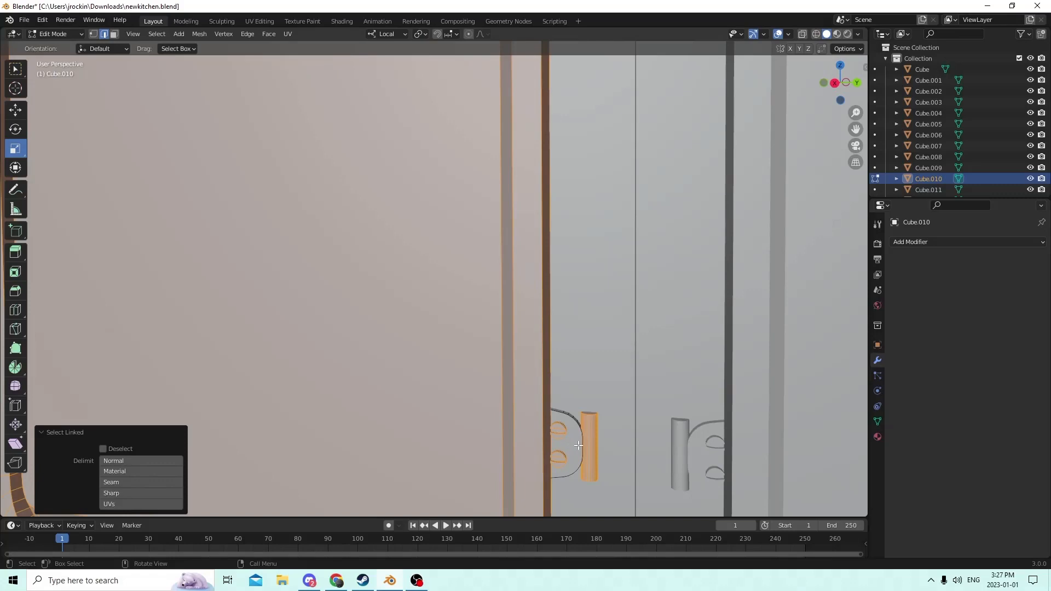
pyautogui.scroll(-6, 559, 417)
pyautogui.scroll(10, 525, 387)
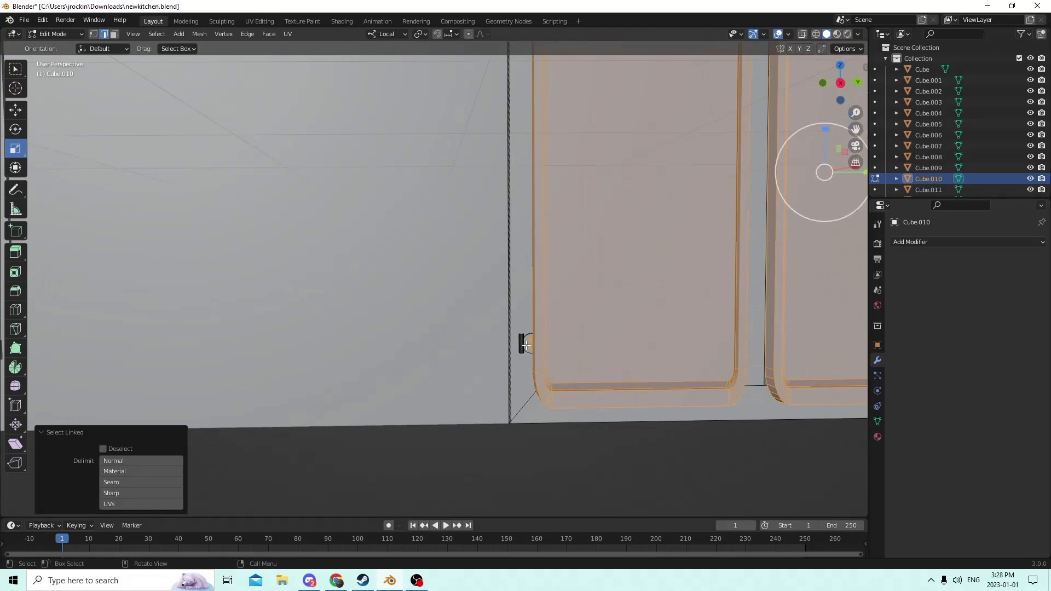
pyautogui.press('l')
pyautogui.moveTo(525, 313)
pyautogui.mouseDown(button='middle')
pyautogui.moveTo(514, 290)
pyautogui.moveTo(500, 324)
pyautogui.moveTo(513, 313)
pyautogui.mouseUp(button='middle')
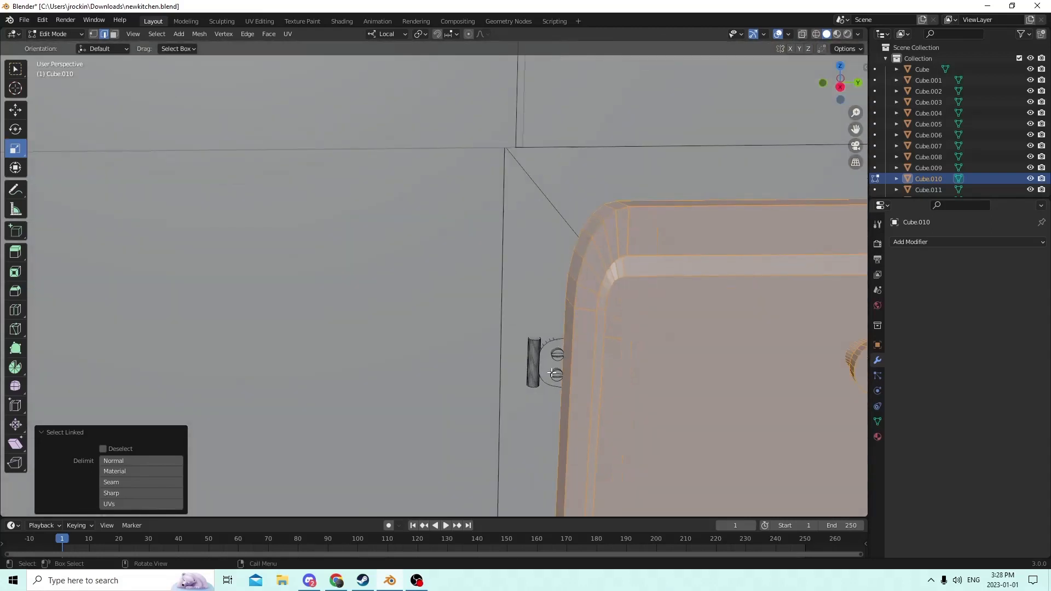
pyautogui.press('l')
pyautogui.scroll(-8, 542, 341)
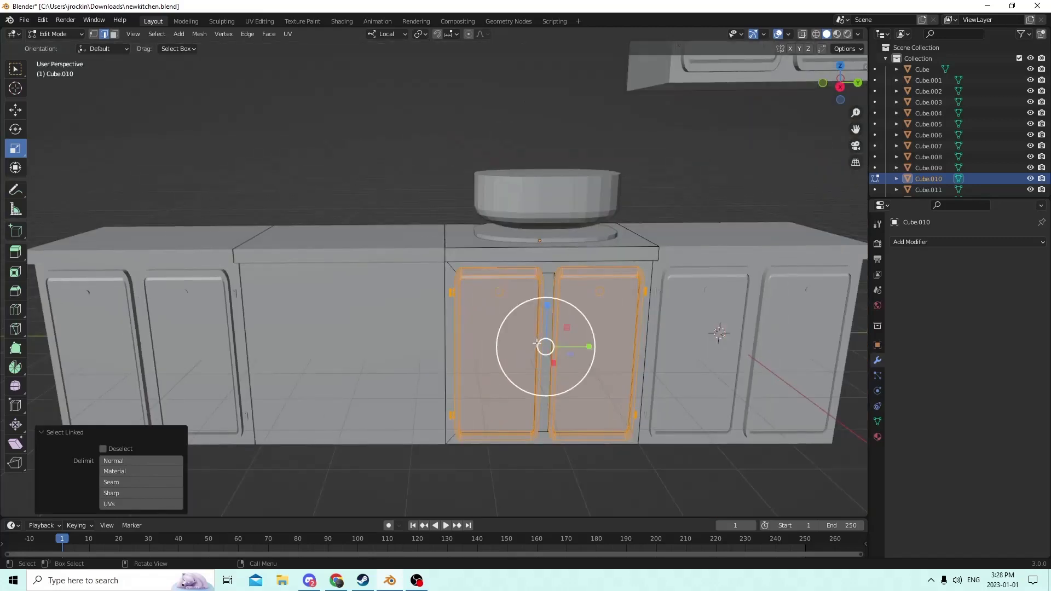
# Separate the selected doors and hinges from the sink cabinet into their own object and select it in Object Mode.
pyautogui.press('p')
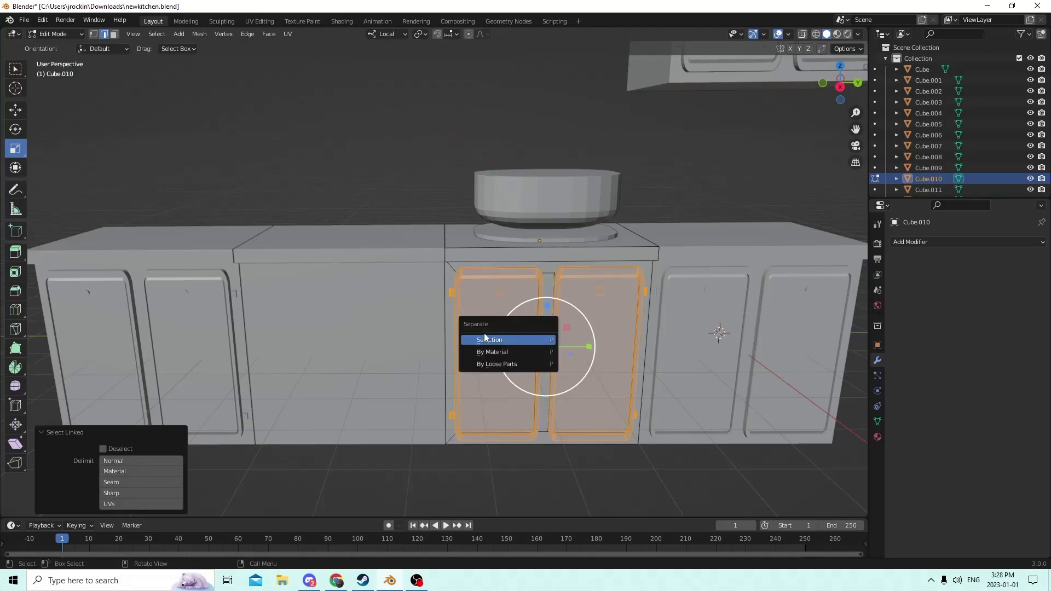
pyautogui.click(490, 340)
pyautogui.moveTo(491, 341); pyautogui.dragTo(505, 341, button='middle')
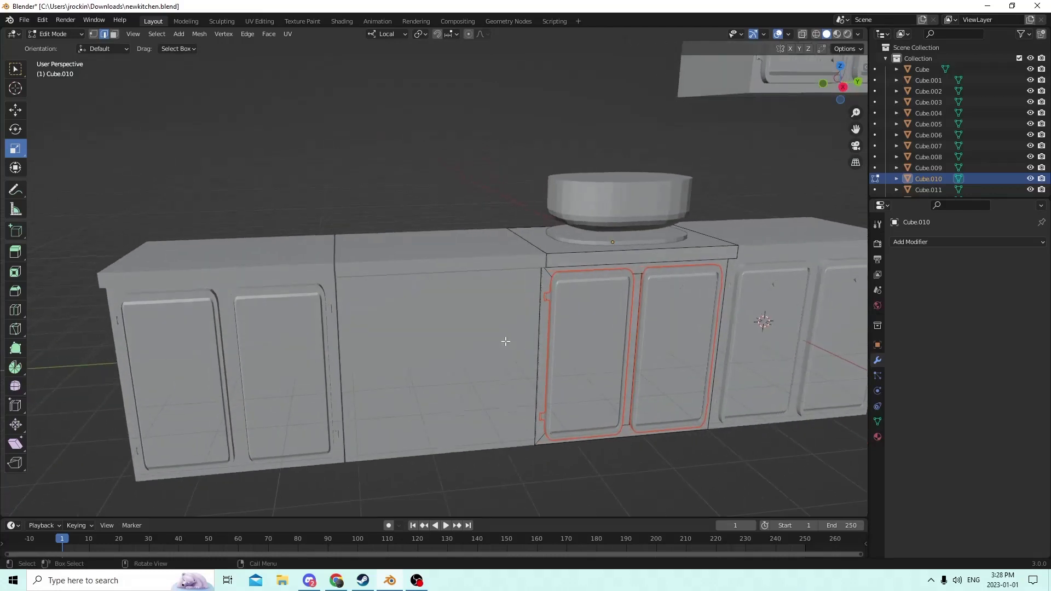
pyautogui.press('Tab')
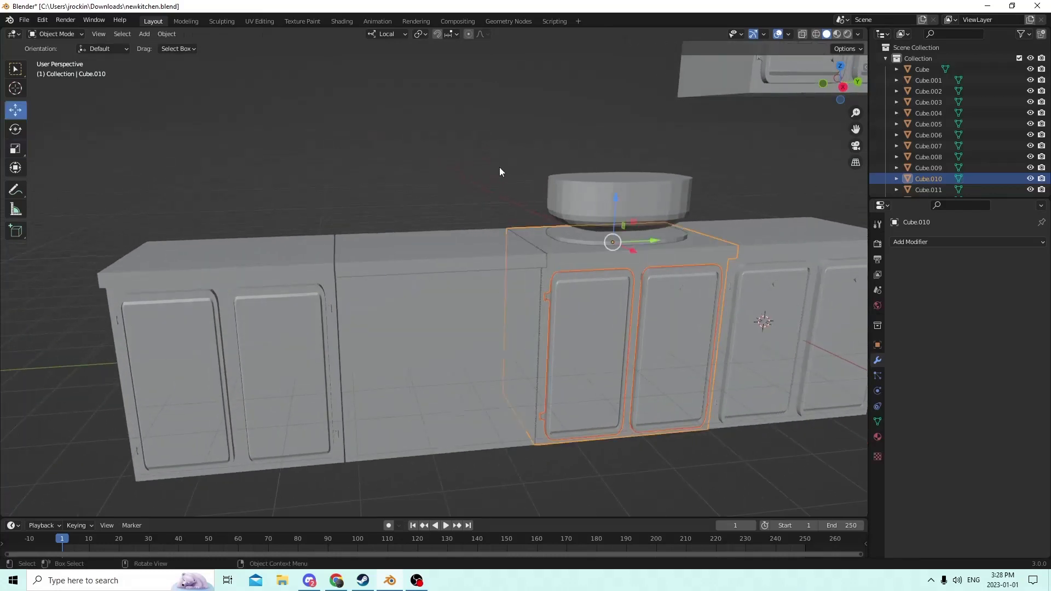
pyautogui.click(500, 168)
pyautogui.click(626, 339)
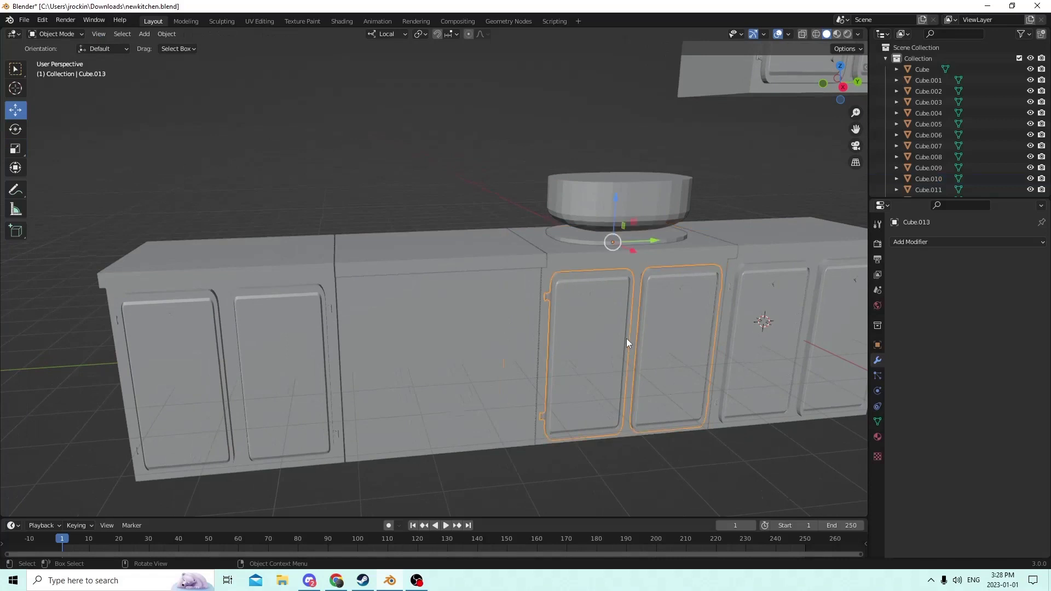
# Examine the separated door object's mesh and hinges up close.
pyautogui.moveTo(613, 318); pyautogui.dragTo(596, 309, button='middle')
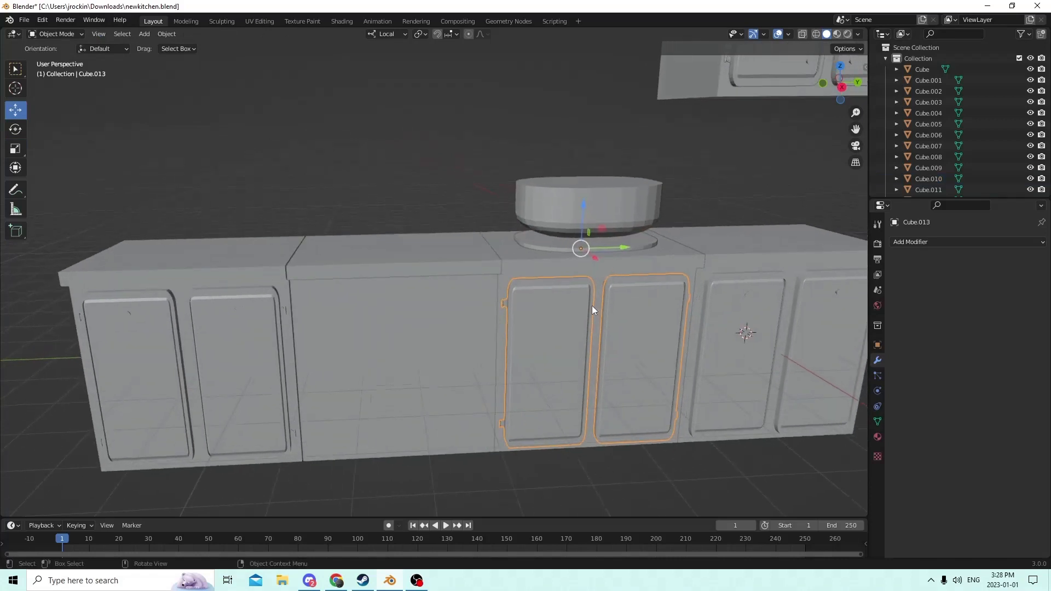
pyautogui.scroll(5, 593, 305)
pyautogui.scroll(5, 581, 300)
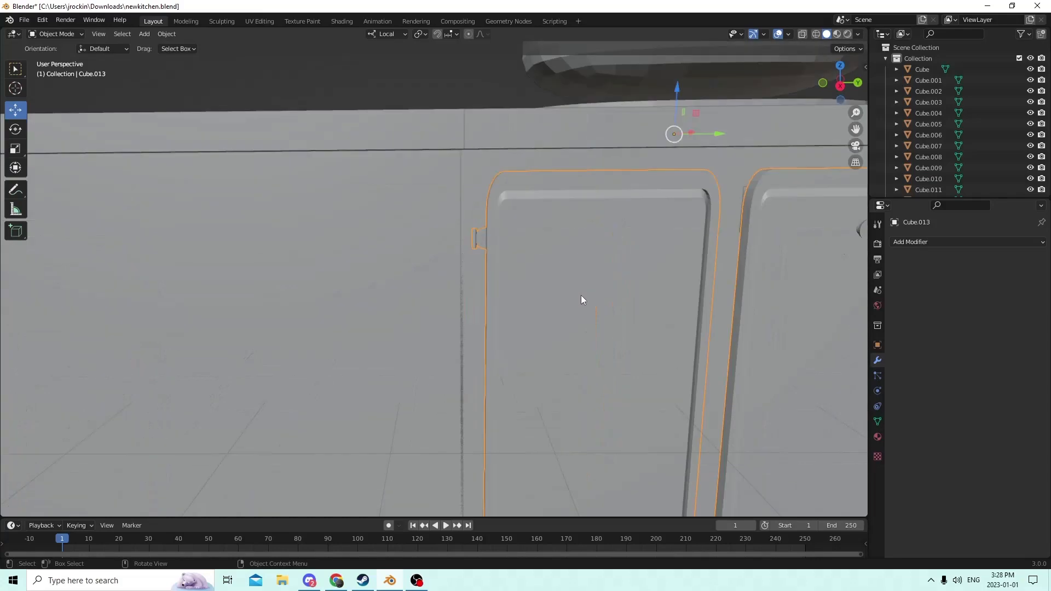
pyautogui.press('Tab')
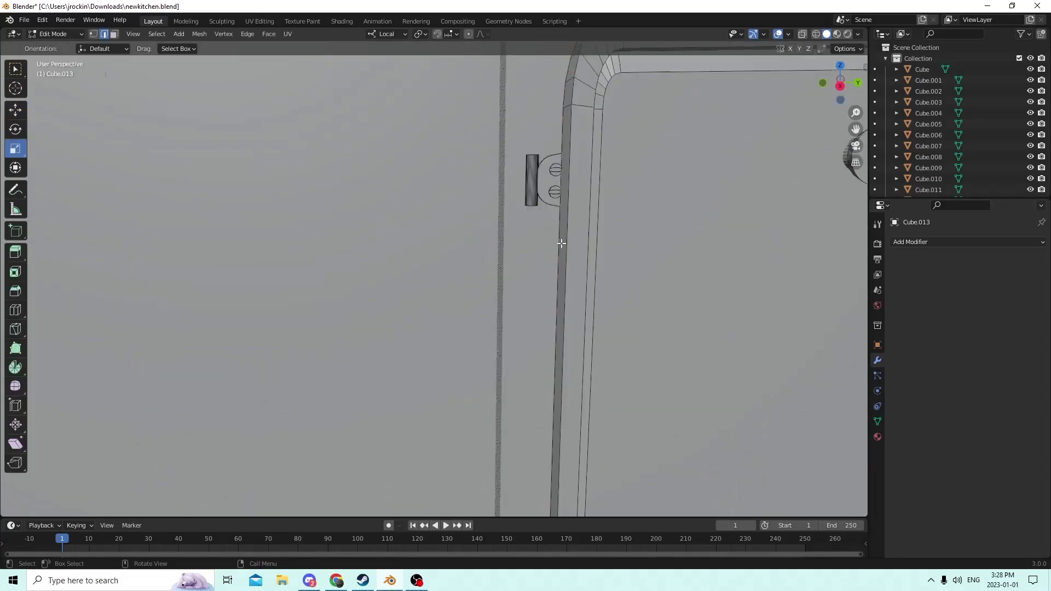
pyautogui.scroll(-4, 557, 194)
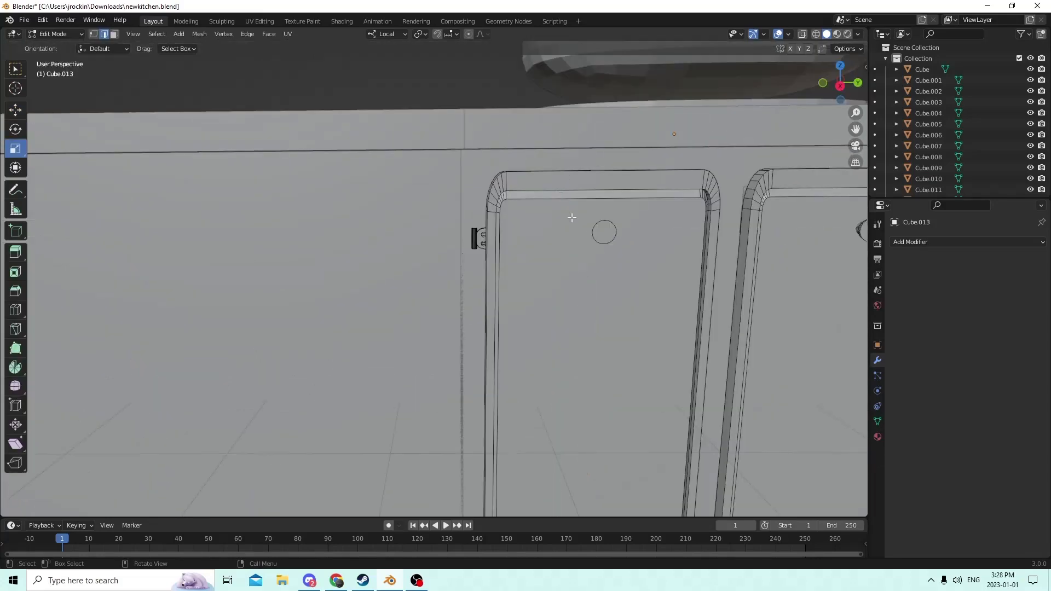
pyautogui.moveTo(572, 218); pyautogui.dragTo(642, 225, button='middle')
pyautogui.scroll(-3, 564, 227)
pyautogui.press('Tab')
# Try to subtract the lower rounded sink block from the sink cabinet with an Auto Boolean Difference, and undo it.
pyautogui.click(508, 260)
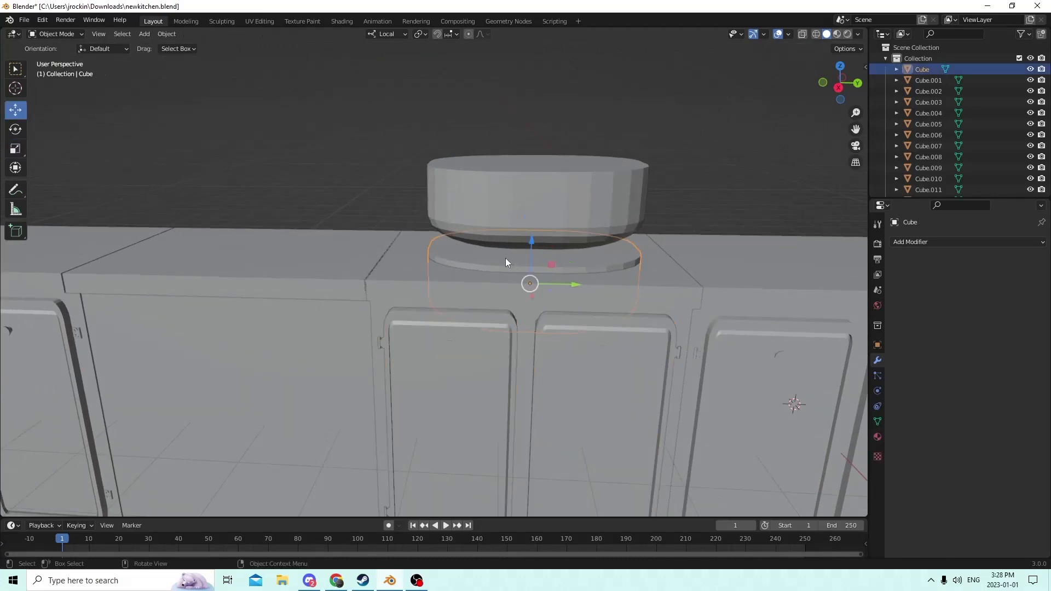
pyautogui.keyDown('shift'); pyautogui.click(430, 281); pyautogui.keyUp('shift')
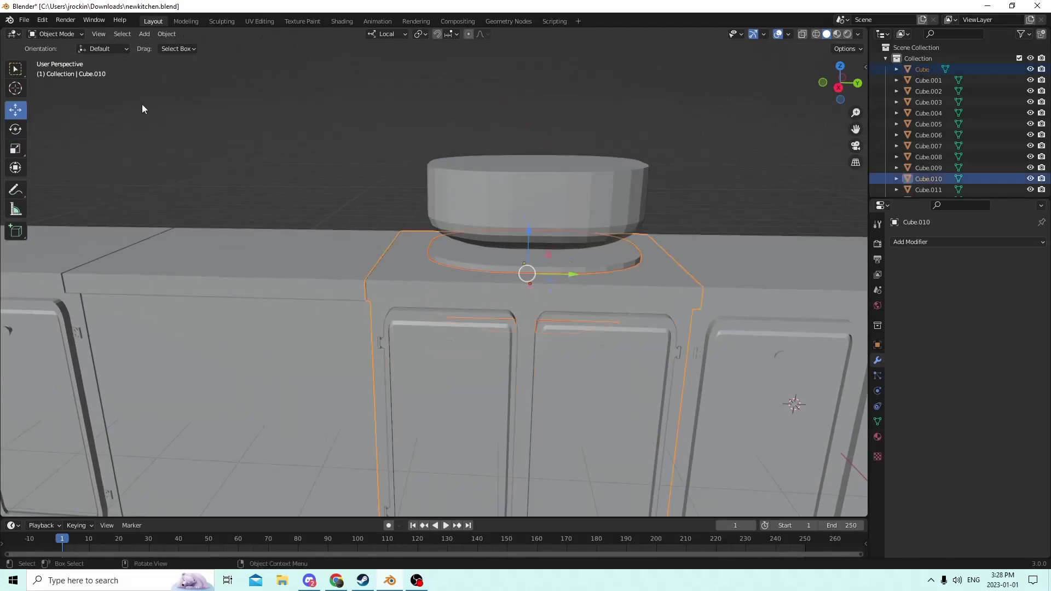
pyautogui.click(164, 34)
pyautogui.moveTo(199, 400)
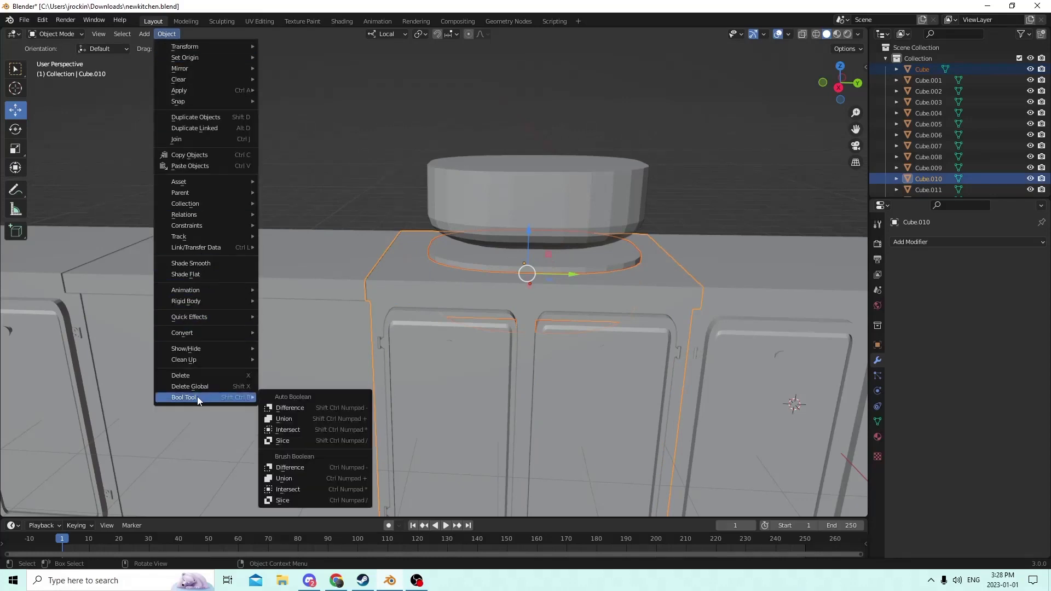
pyautogui.click(306, 408)
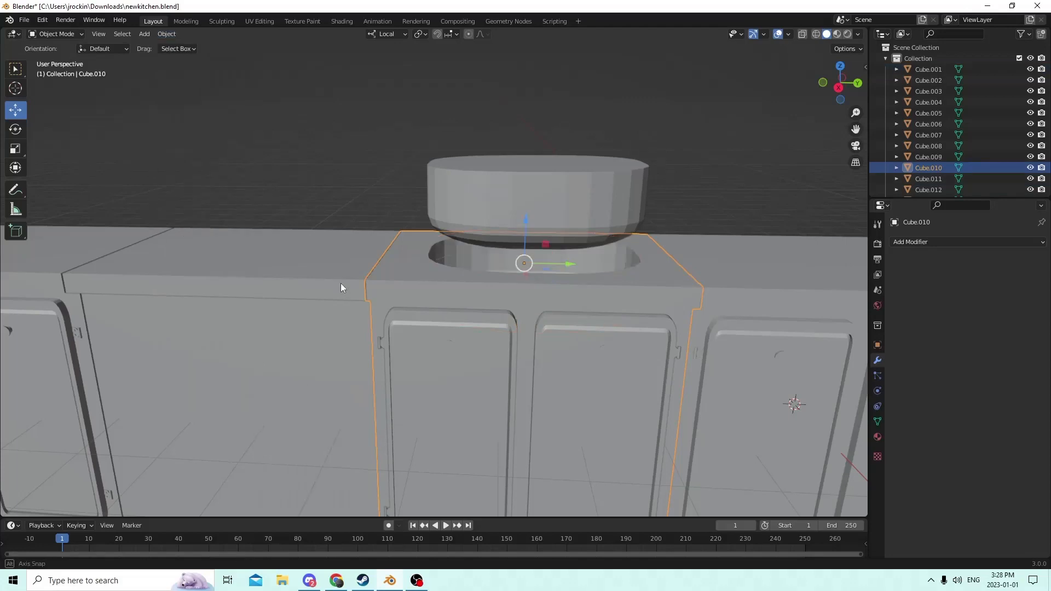
pyautogui.moveTo(345, 288); pyautogui.dragTo(317, 268, button='middle')
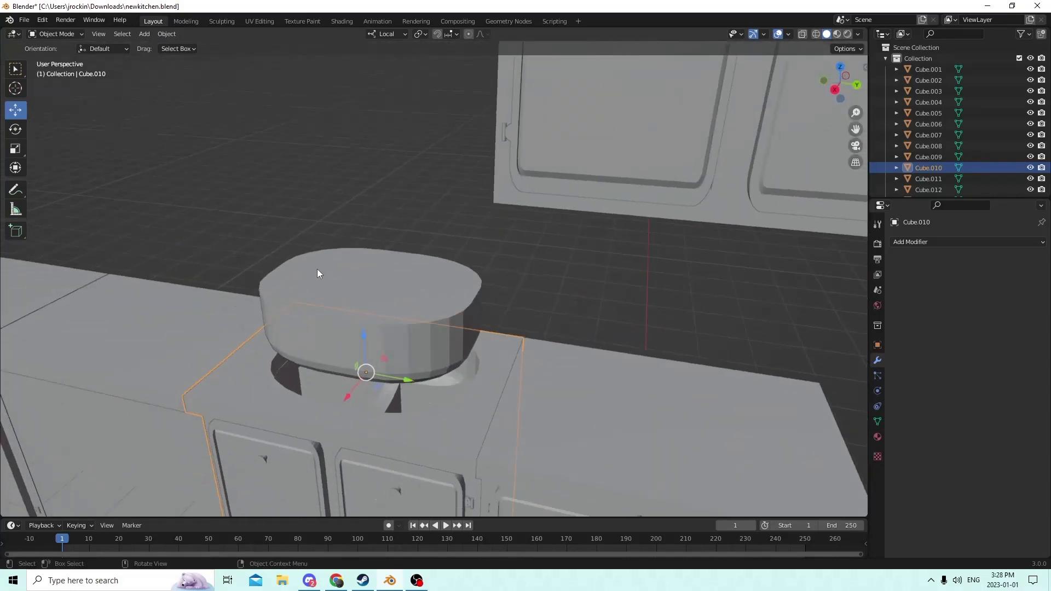
pyautogui.click(41, 23)
pyautogui.click(55, 32)
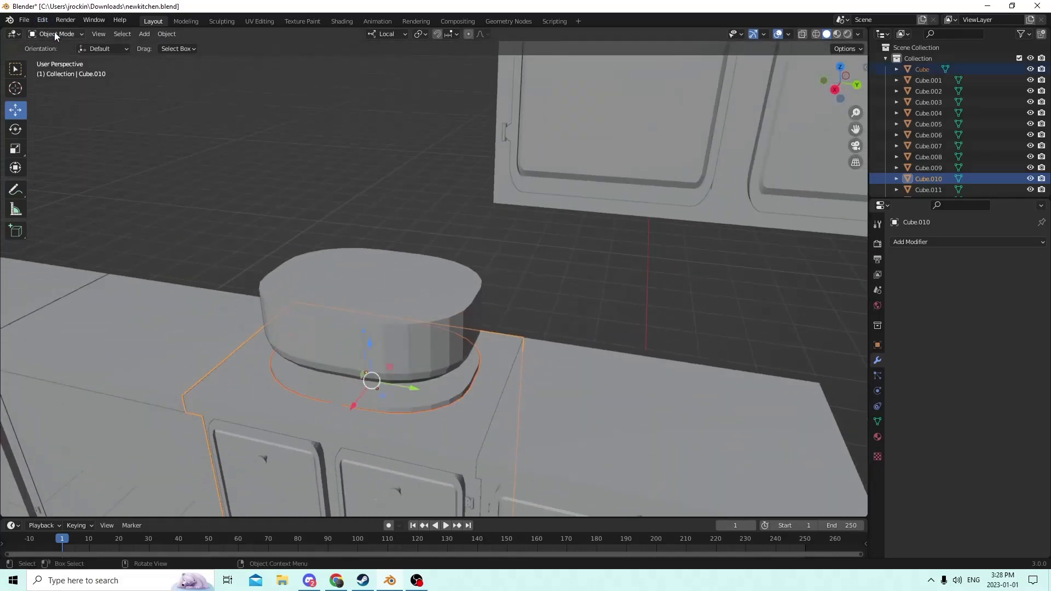
# Raise the lower rounded sink block about 0.0029 m along its local Z axis.
pyautogui.moveTo(311, 148); pyautogui.dragTo(320, 142, button='middle')
pyautogui.click(408, 277)
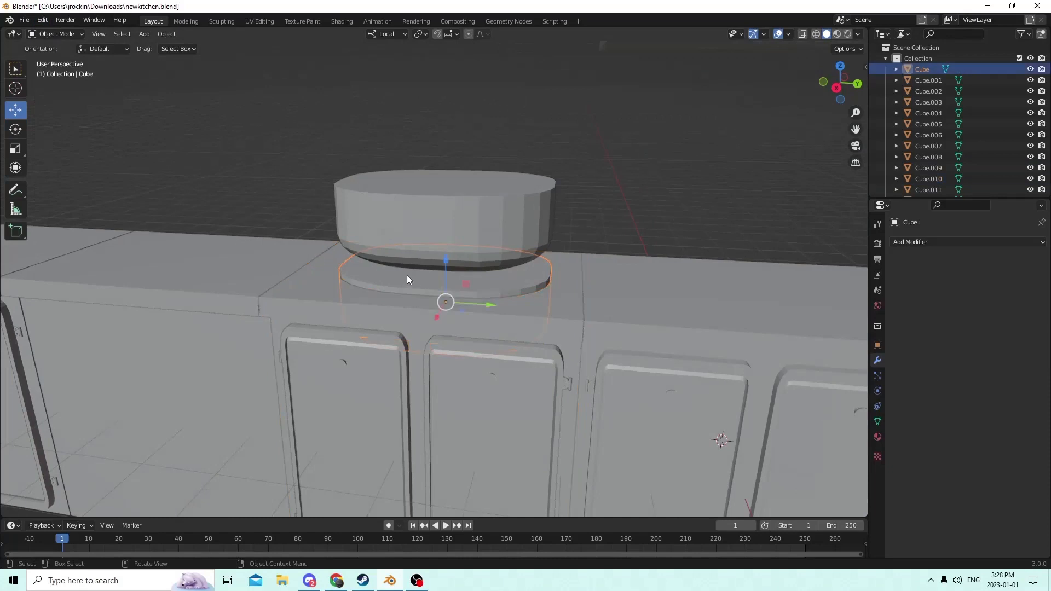
pyautogui.moveTo(406, 275); pyautogui.dragTo(471, 253, button='middle')
pyautogui.moveTo(494, 228); pyautogui.dragTo(491, 206)
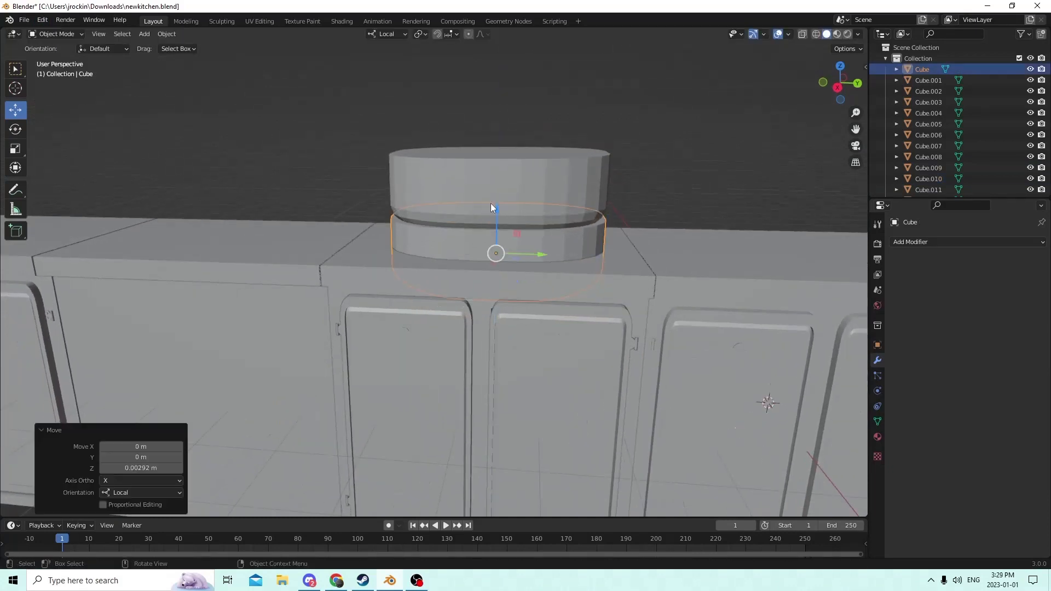
# Cut the raised sink block out of the sink cabinet with an Auto Boolean Difference.
pyautogui.keyDown('shift'); pyautogui.click(356, 237); pyautogui.keyUp('shift')
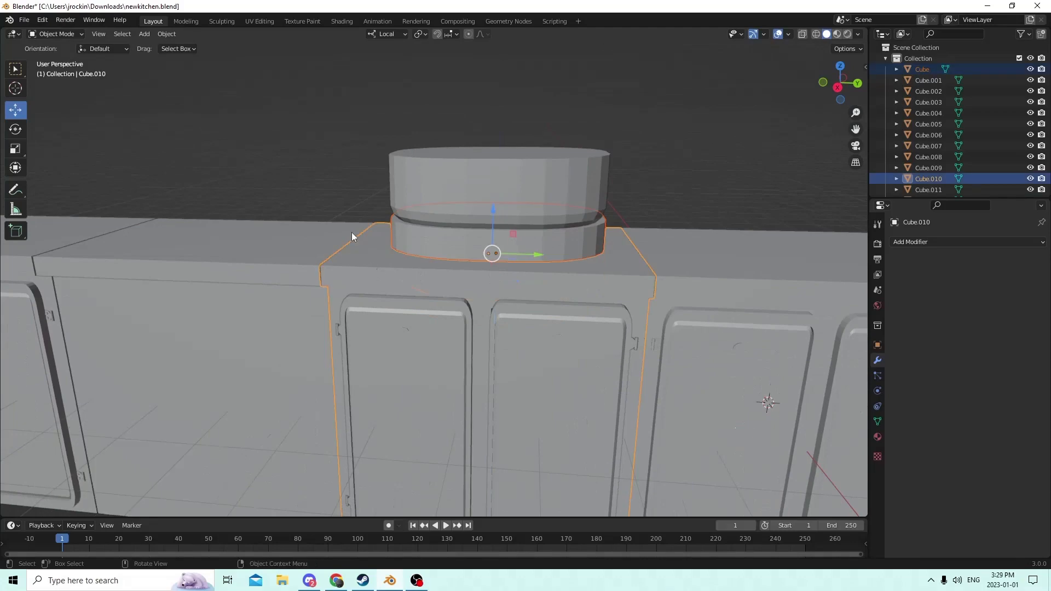
pyautogui.click(167, 34)
pyautogui.moveTo(186, 392)
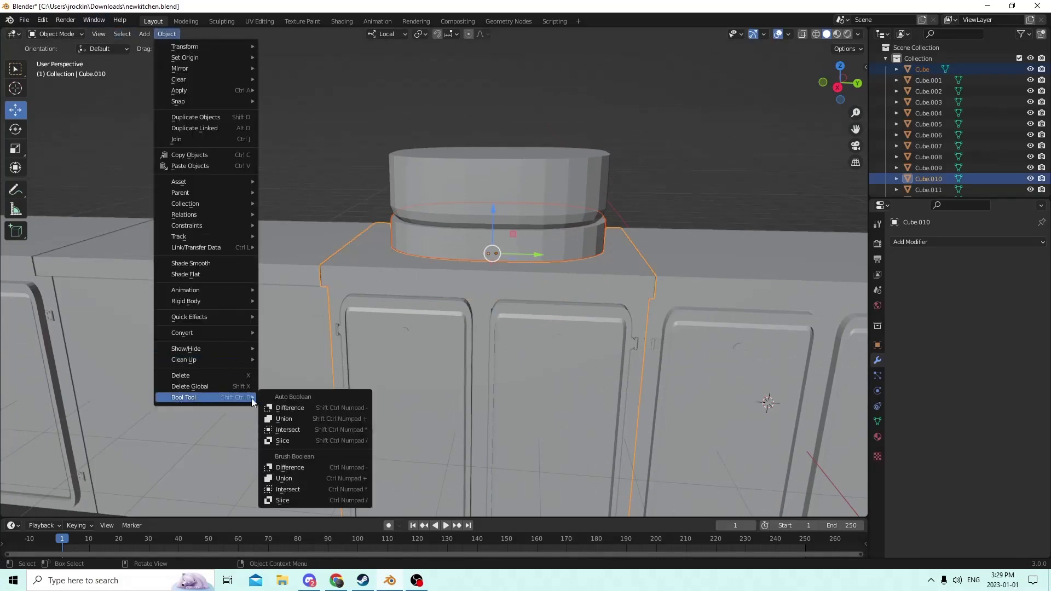
pyautogui.click(281, 410)
pyautogui.moveTo(281, 409); pyautogui.dragTo(323, 275, button='middle')
# Lower the remaining sink bowl about 0.0084 m along its local Z axis into the countertop opening.
pyautogui.click(448, 246)
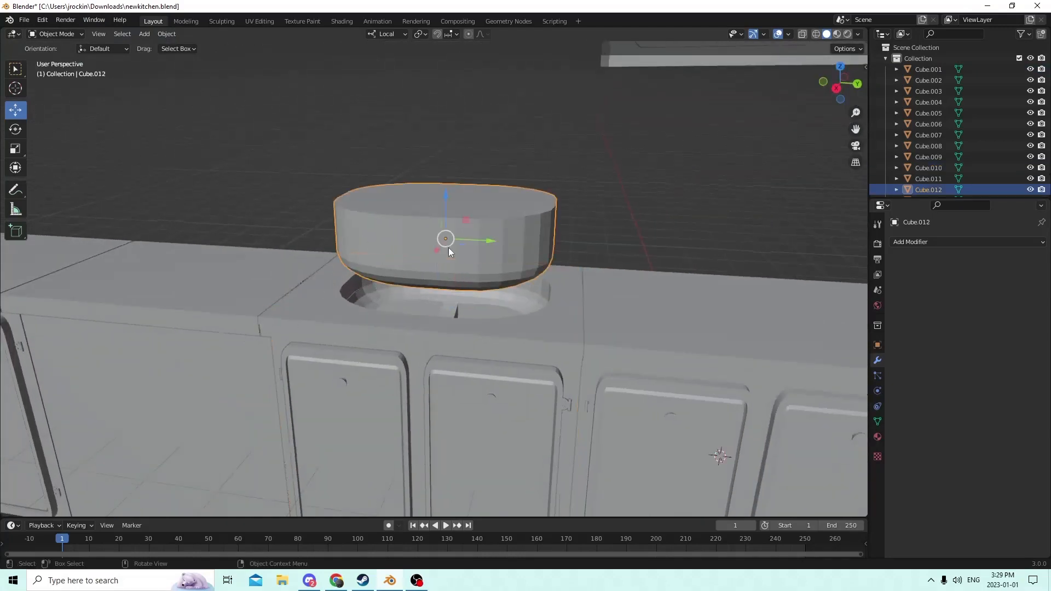
pyautogui.moveTo(448, 247); pyautogui.dragTo(530, 211, button='middle')
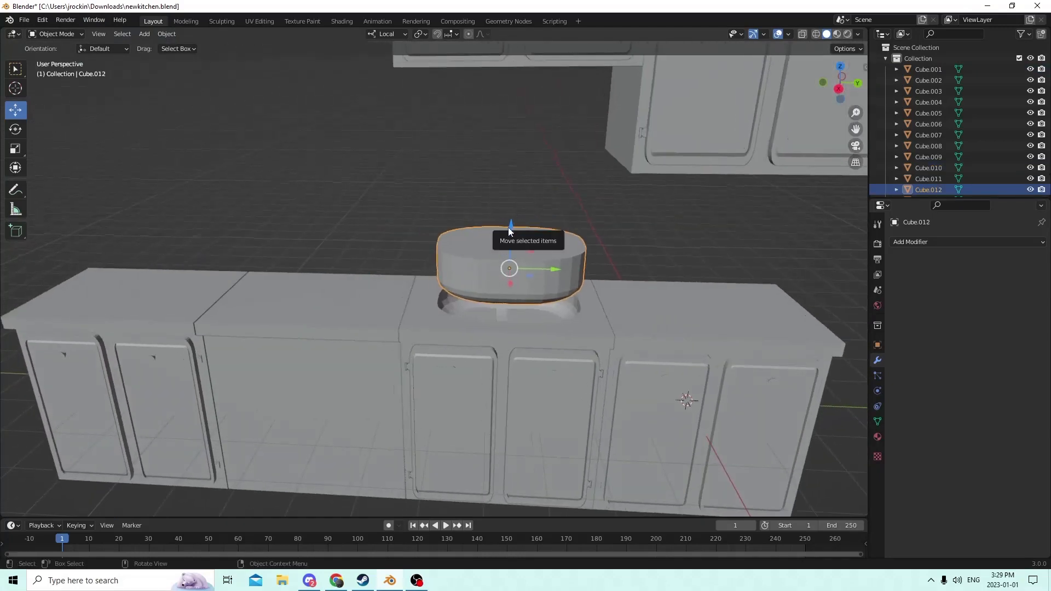
pyautogui.moveTo(508, 228); pyautogui.dragTo(516, 271)
pyautogui.moveTo(517, 272); pyautogui.dragTo(510, 259, button='middle')
# Duplicate the sink bowl in place and raise one copy above the countertop.
pyautogui.click(15, 148)
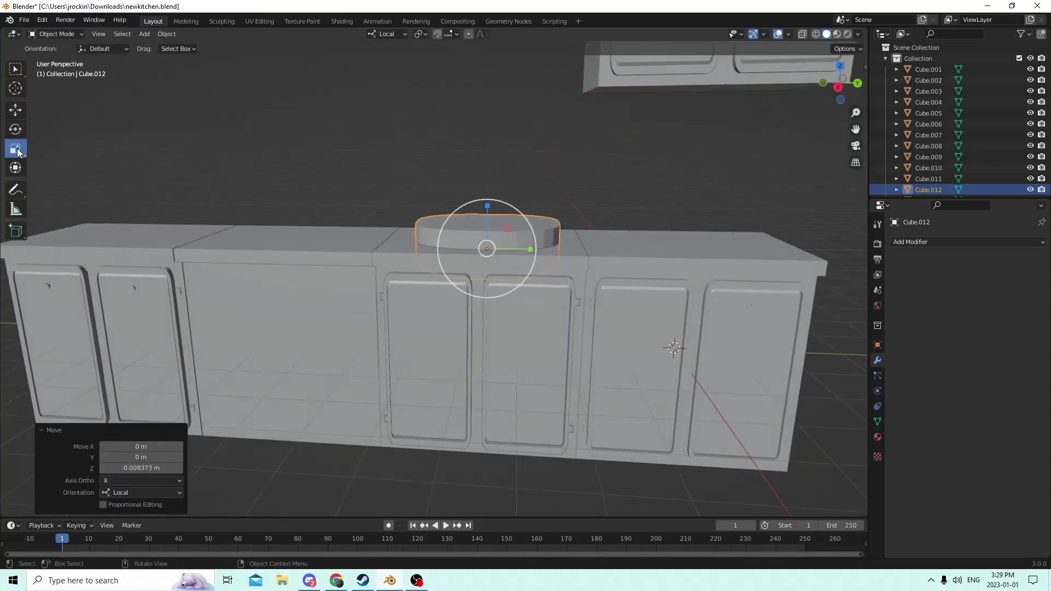
pyautogui.moveTo(474, 202)
pyautogui.mouseDown(button='middle')
pyautogui.moveTo(445, 203)
pyautogui.moveTo(476, 193)
pyautogui.moveTo(458, 191)
pyautogui.mouseUp(button='middle')
pyautogui.scroll(4, 455, 202)
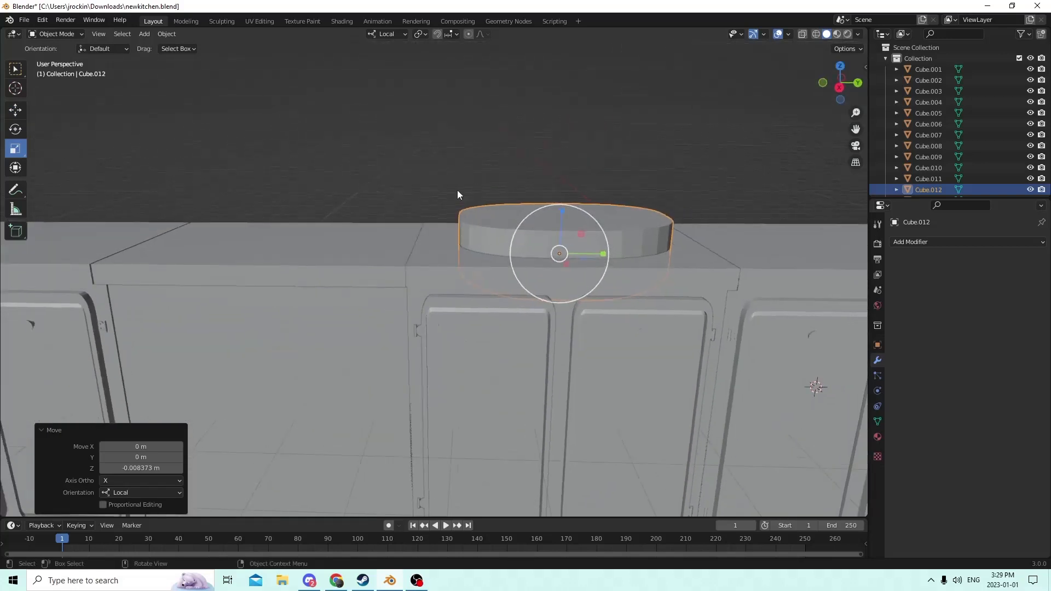
pyautogui.click(20, 114)
pyautogui.moveTo(563, 216); pyautogui.dragTo(541, 116)
pyautogui.hotkey('shift', 'd')
pyautogui.rightClick(570, 244)
pyautogui.moveTo(493, 137); pyautogui.dragTo(456, 150, button='middle')
# Try an Auto Boolean Difference of the lowered sink bowl copy from the sink cabinet, inspect the cutout and undo it.
pyautogui.click(491, 267)
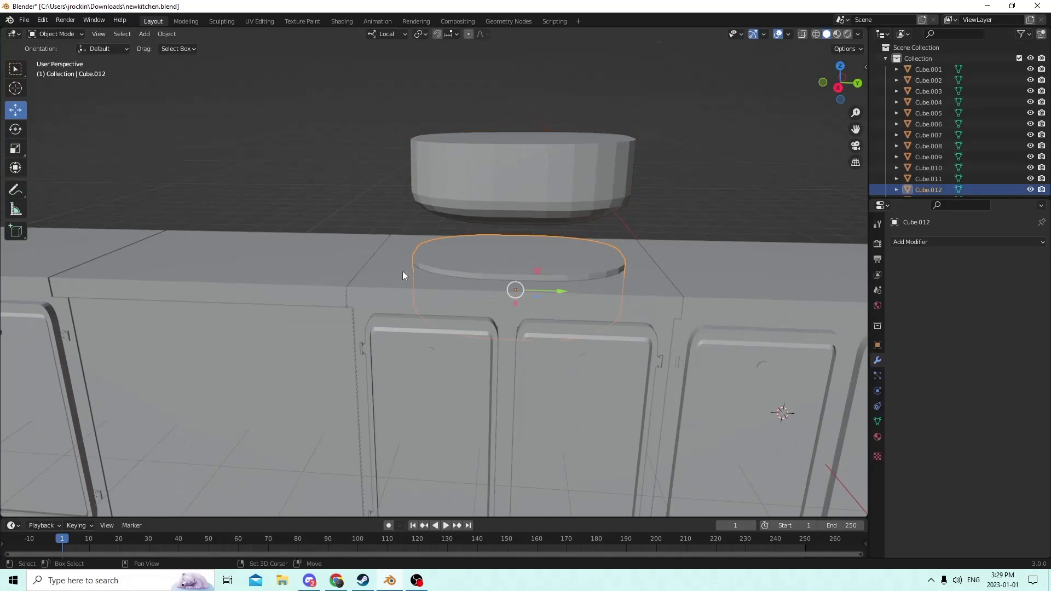
pyautogui.keyDown('shift'); pyautogui.click(383, 253); pyautogui.keyUp('shift')
pyautogui.click(163, 34)
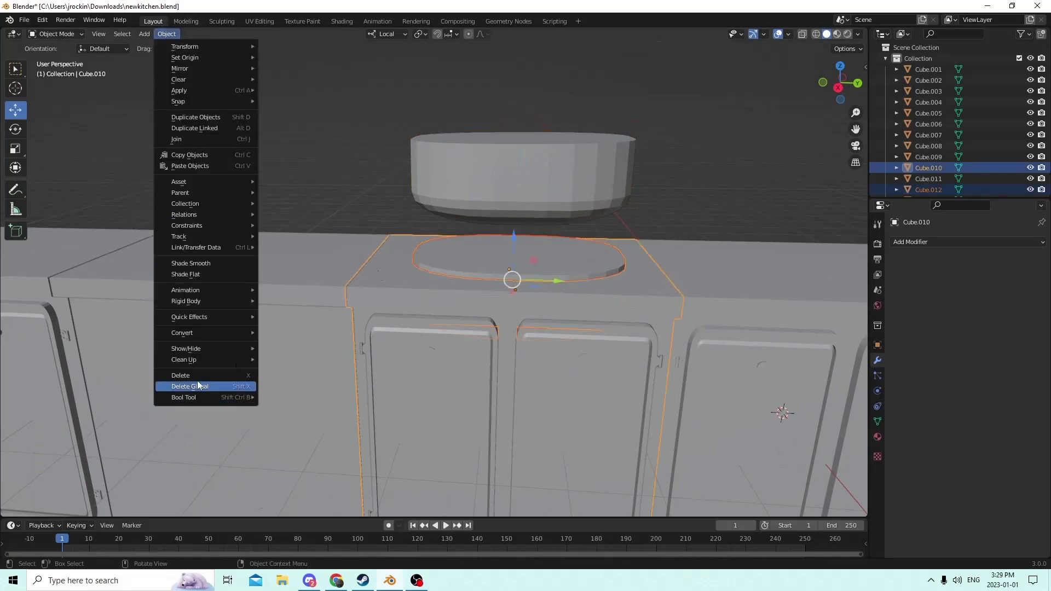
pyautogui.moveTo(229, 396)
pyautogui.click(290, 408)
pyautogui.moveTo(299, 412); pyautogui.dragTo(352, 271, button='middle')
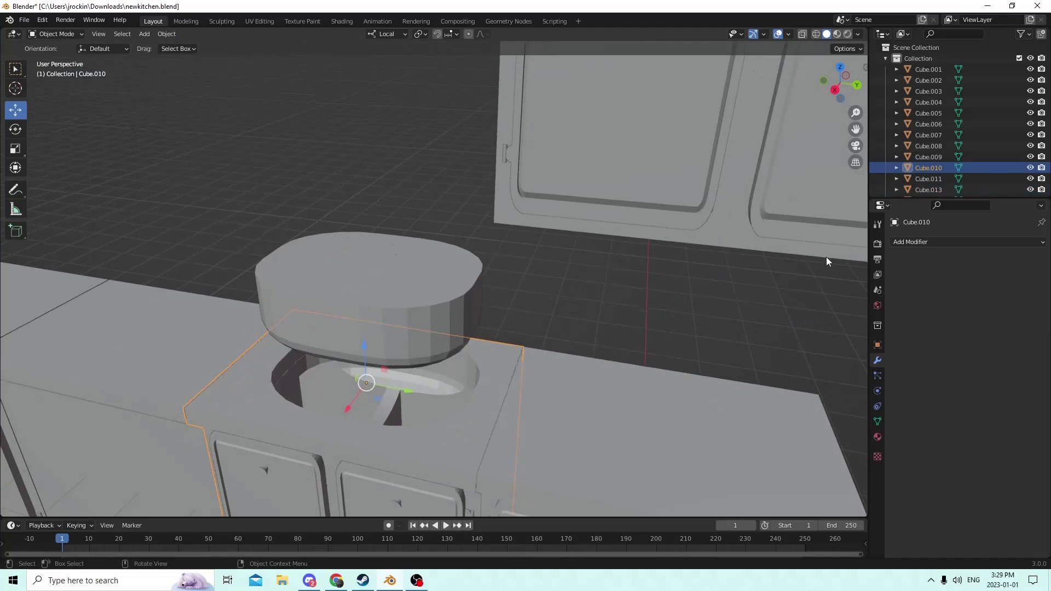
pyautogui.moveTo(826, 261); pyautogui.dragTo(751, 275, button='middle')
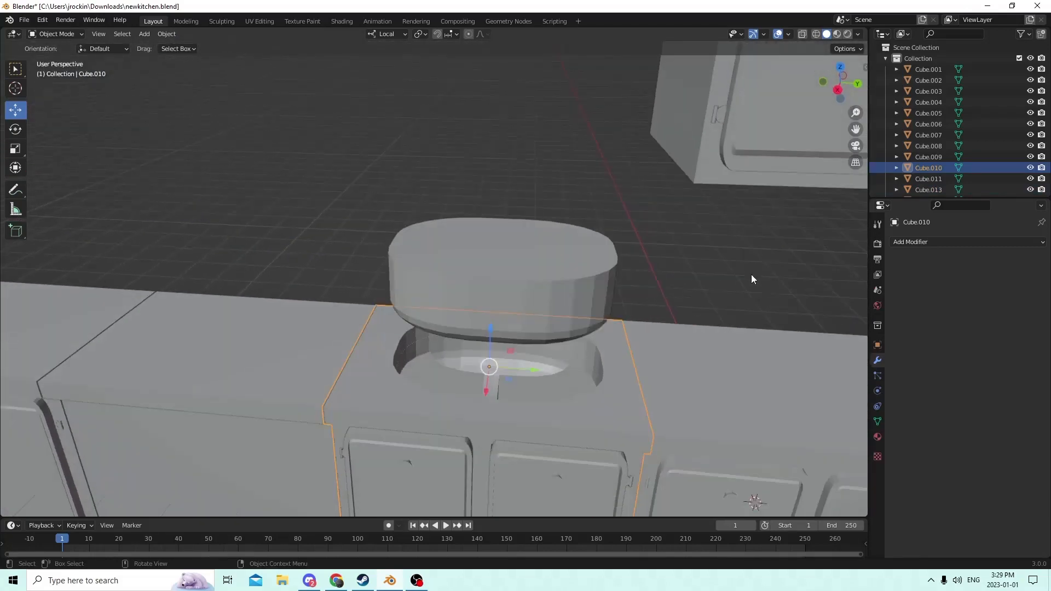
pyautogui.moveTo(668, 259); pyautogui.dragTo(639, 271, button='middle')
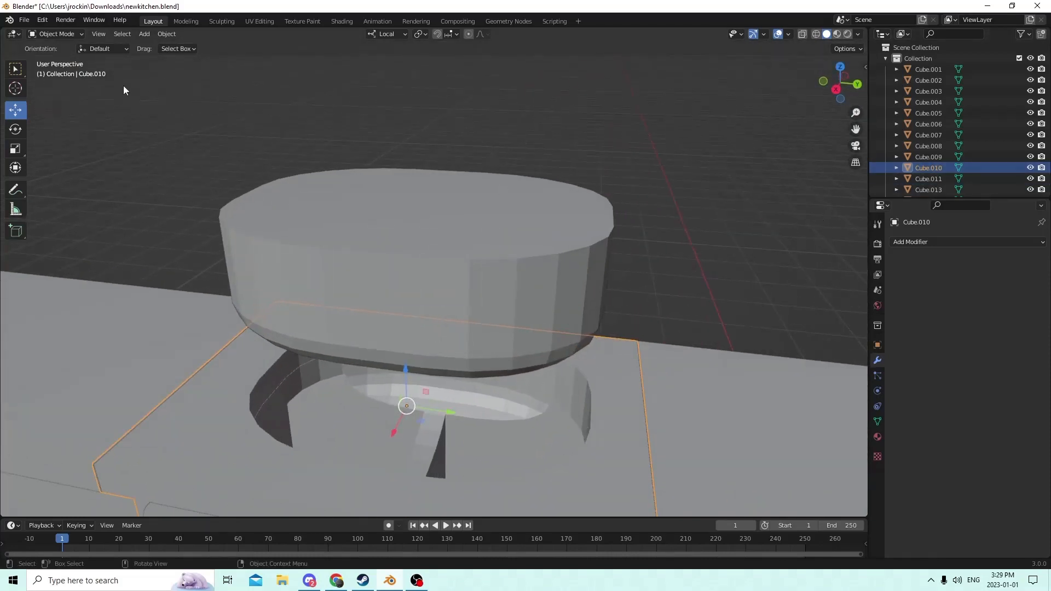
pyautogui.click(43, 20)
pyautogui.click(52, 33)
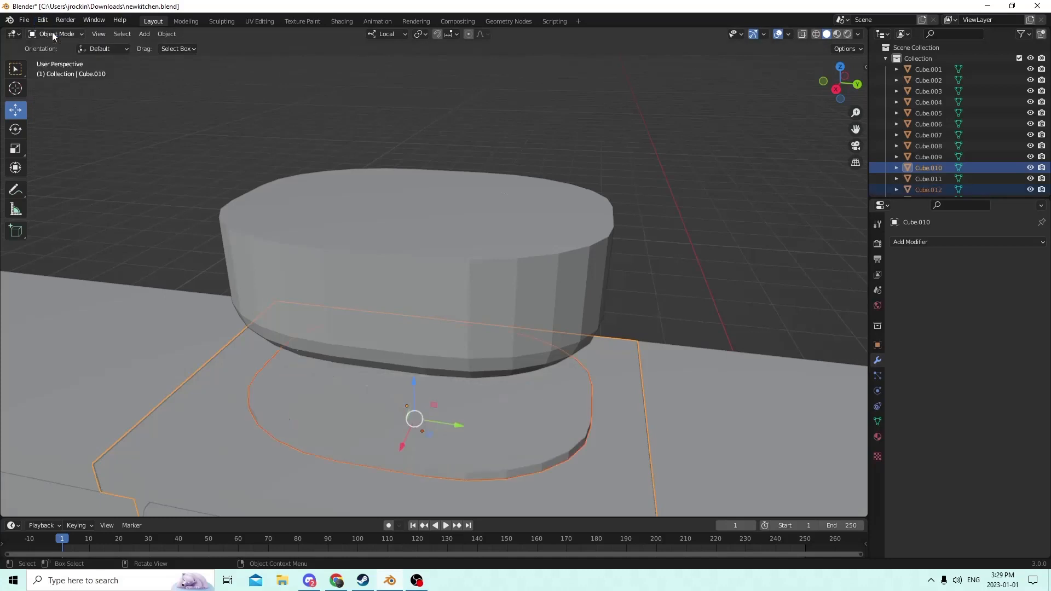
# Subtract the lowered sink bowl copy from the sink cabinet with a Brush Boolean Difference.
pyautogui.click(165, 34)
pyautogui.moveTo(192, 396)
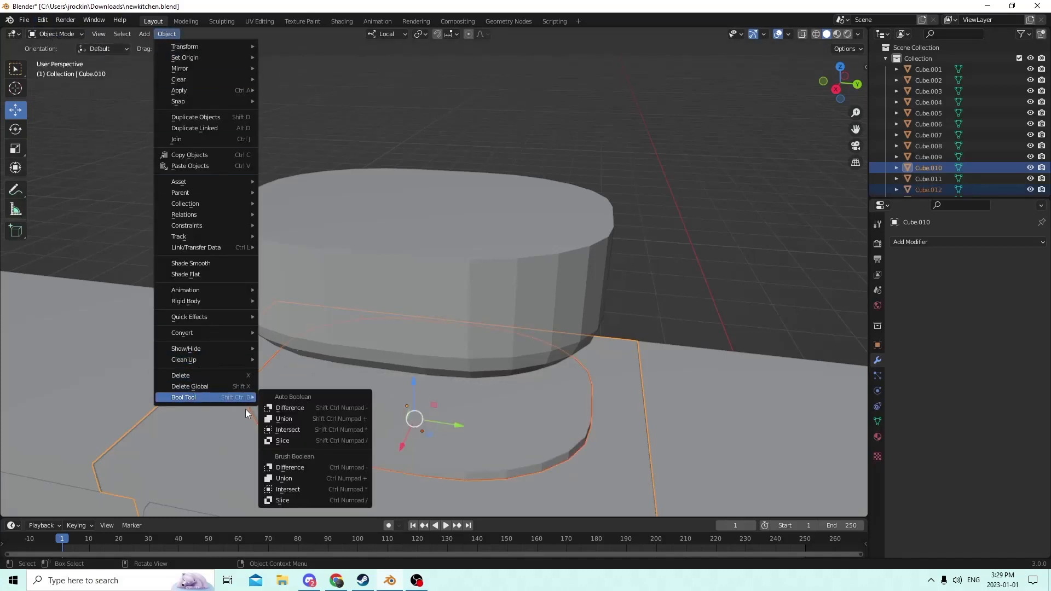
pyautogui.click(294, 468)
pyautogui.scroll(3, 316, 326)
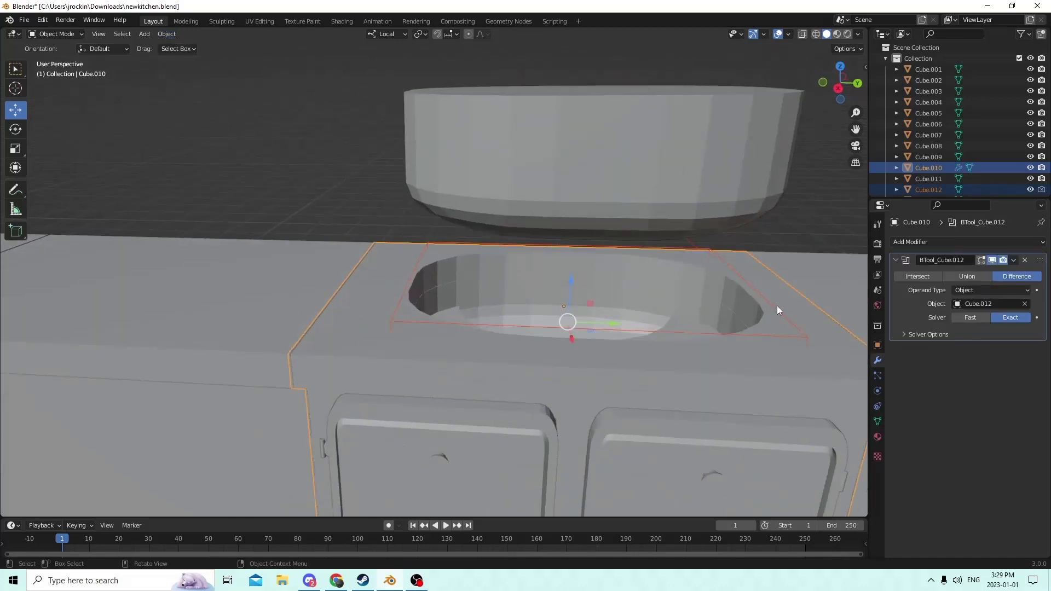
# Try the Intersect and Union operations on the sink cabinet's Boolean modifier, returning it to Difference.
pyautogui.click(926, 277)
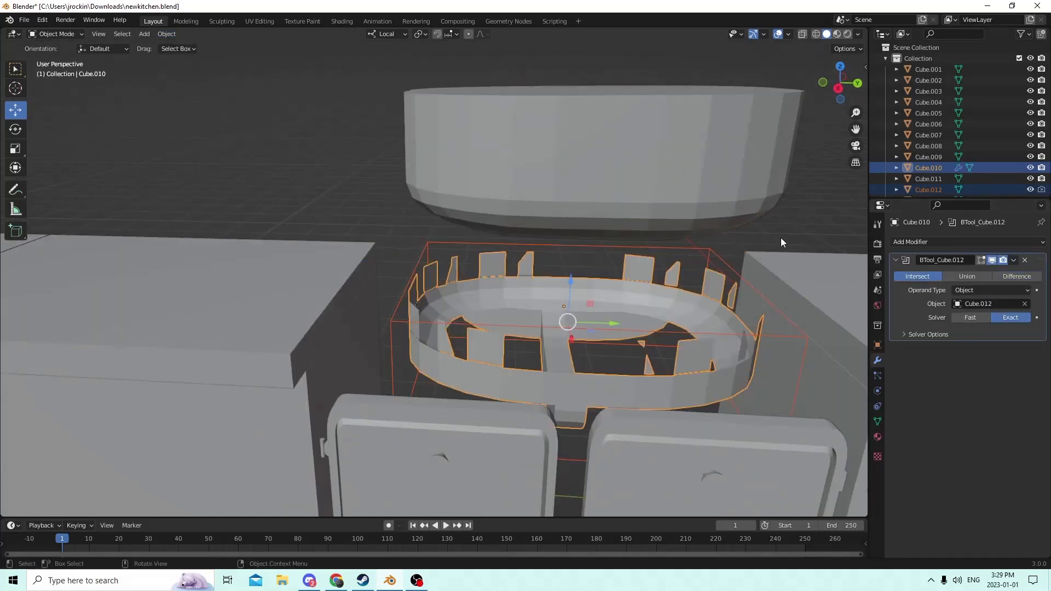
pyautogui.click(964, 277)
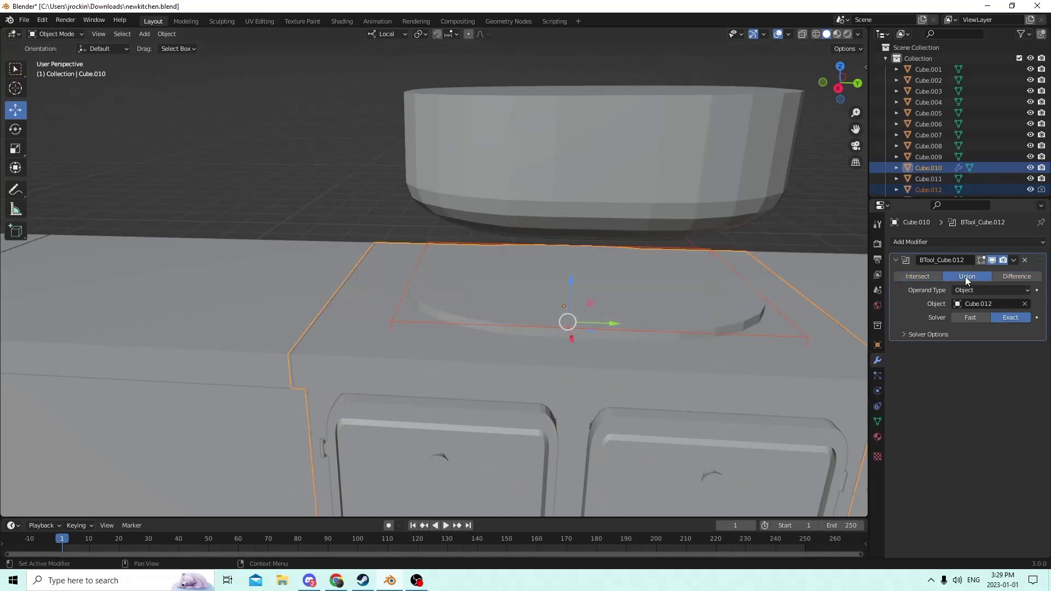
pyautogui.click(1011, 277)
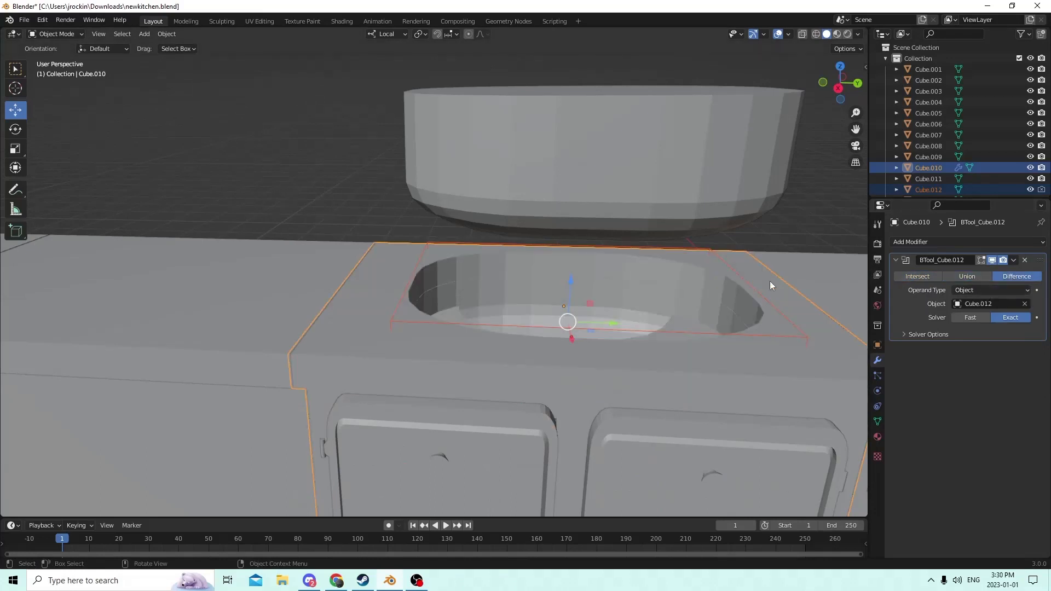
pyautogui.moveTo(765, 278); pyautogui.dragTo(765, 292, button='middle')
# Test the Boolean modifier's Self Intersection and Hole Tolerant solver options with the Difference, Intersect and Union operations.
pyautogui.click(903, 334)
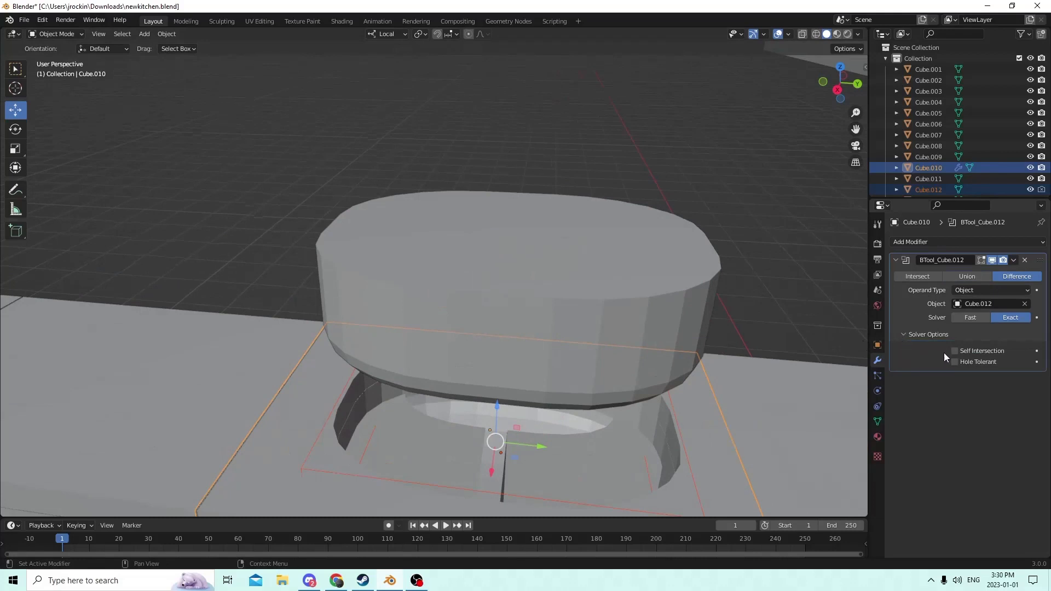
pyautogui.click(955, 362)
pyautogui.click(954, 350)
pyautogui.click(931, 276)
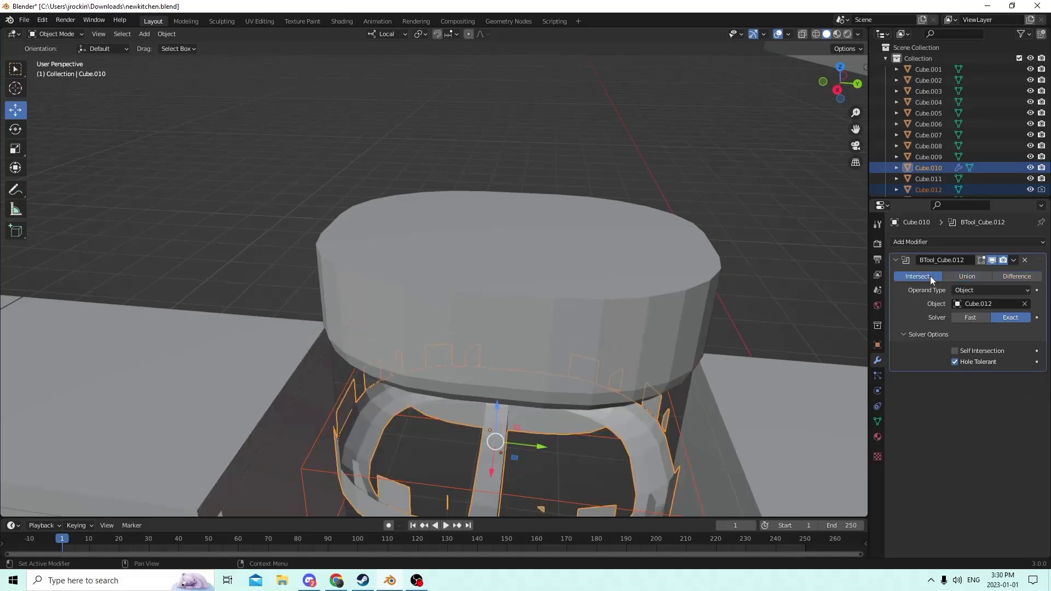
pyautogui.click(955, 351)
pyautogui.click(955, 361)
pyautogui.click(950, 276)
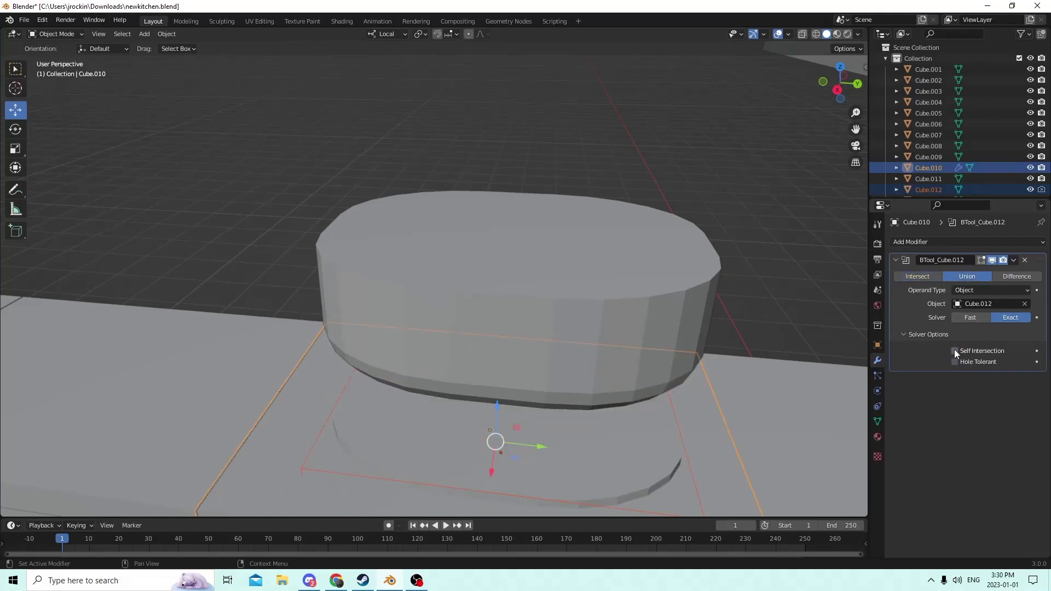
pyautogui.click(1010, 276)
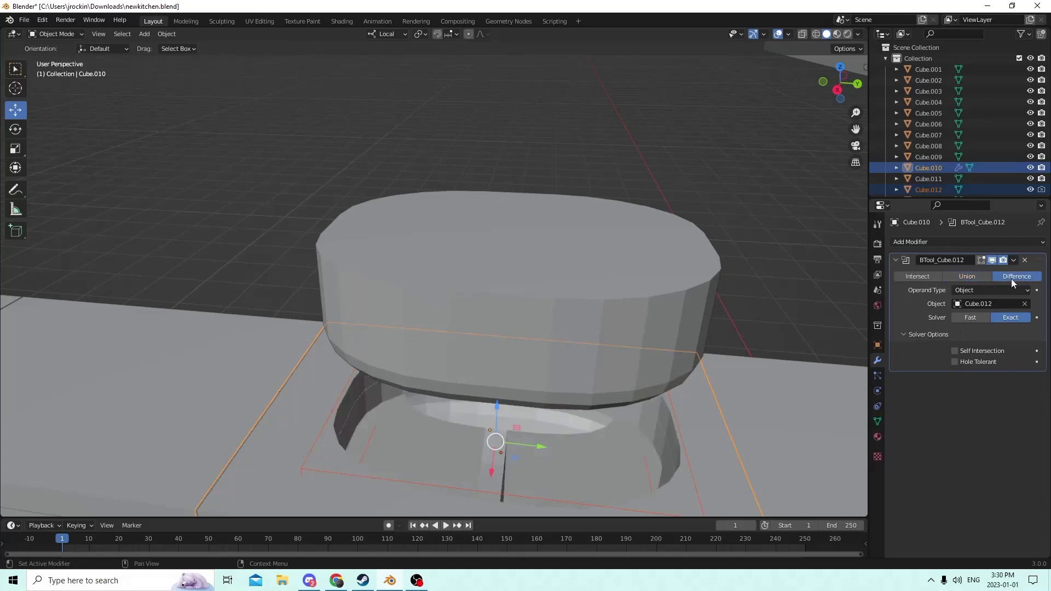
# Examine the basin cutout and the neighbouring cabinet from several angles.
pyautogui.scroll(-4, 758, 253)
pyautogui.moveTo(683, 243); pyautogui.dragTo(641, 241, button='middle')
pyautogui.click(498, 262)
pyautogui.moveTo(498, 261); pyautogui.dragTo(451, 281, button='middle')
pyautogui.scroll(5, 287, 351)
pyautogui.click(439, 266)
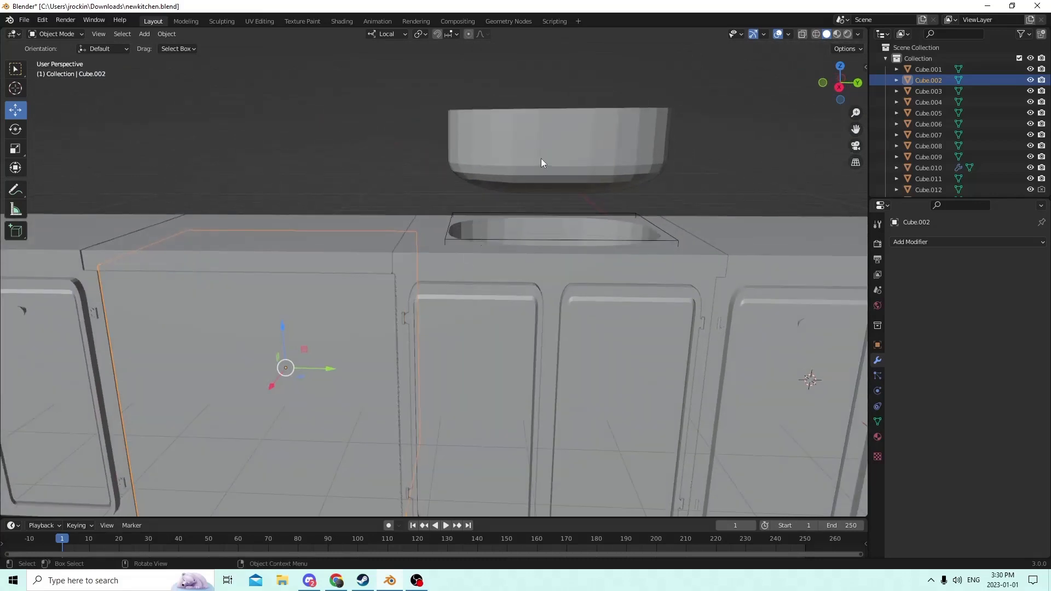
pyautogui.moveTo(566, 206)
pyautogui.mouseDown(button='middle')
pyautogui.moveTo(570, 228)
pyautogui.moveTo(569, 206)
pyautogui.moveTo(579, 205)
pyautogui.mouseUp(button='middle')
pyautogui.scroll(-5, 569, 203)
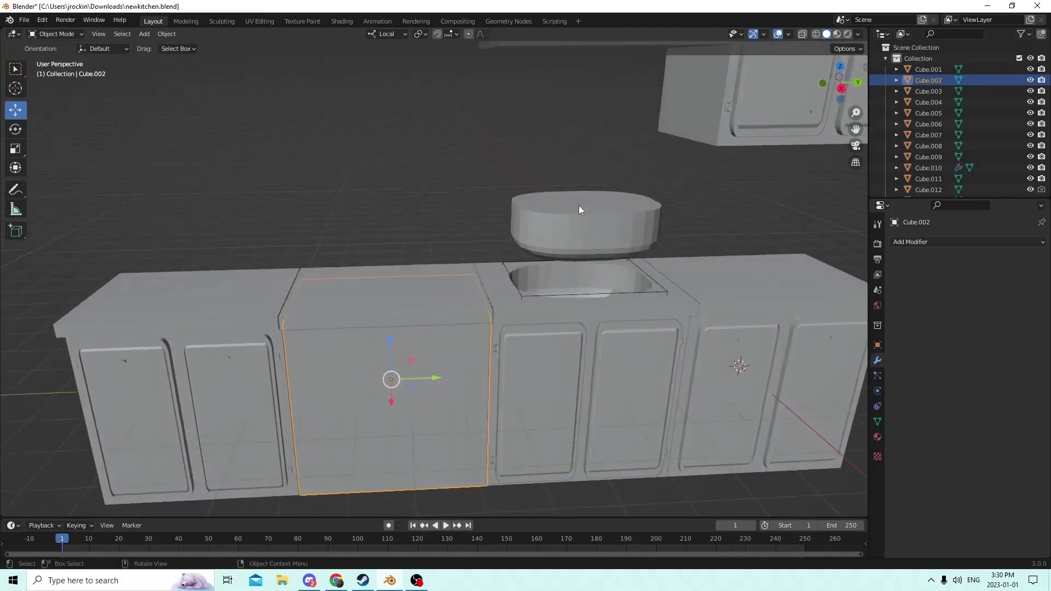
# Move the raised sink bowl about -0.0379 m along local Y and lower it about 0.0139 m into the neighbouring countertop.
pyautogui.click(580, 232)
pyautogui.scroll(4, 563, 231)
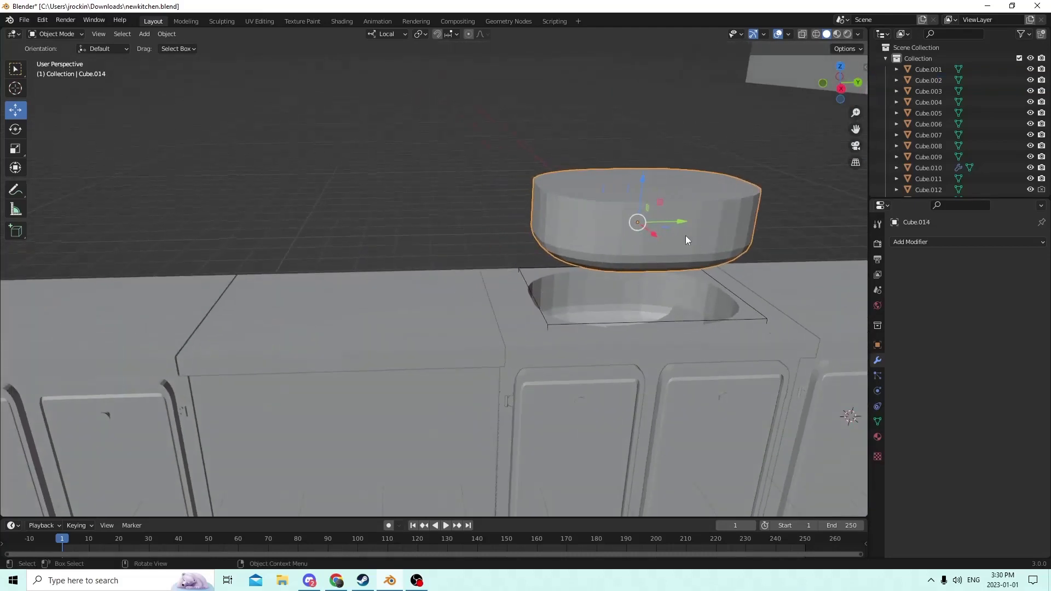
pyautogui.moveTo(681, 221); pyautogui.dragTo(388, 233)
pyautogui.rightClick(389, 233)
pyautogui.click(44, 24)
pyautogui.moveTo(685, 219); pyautogui.dragTo(392, 226)
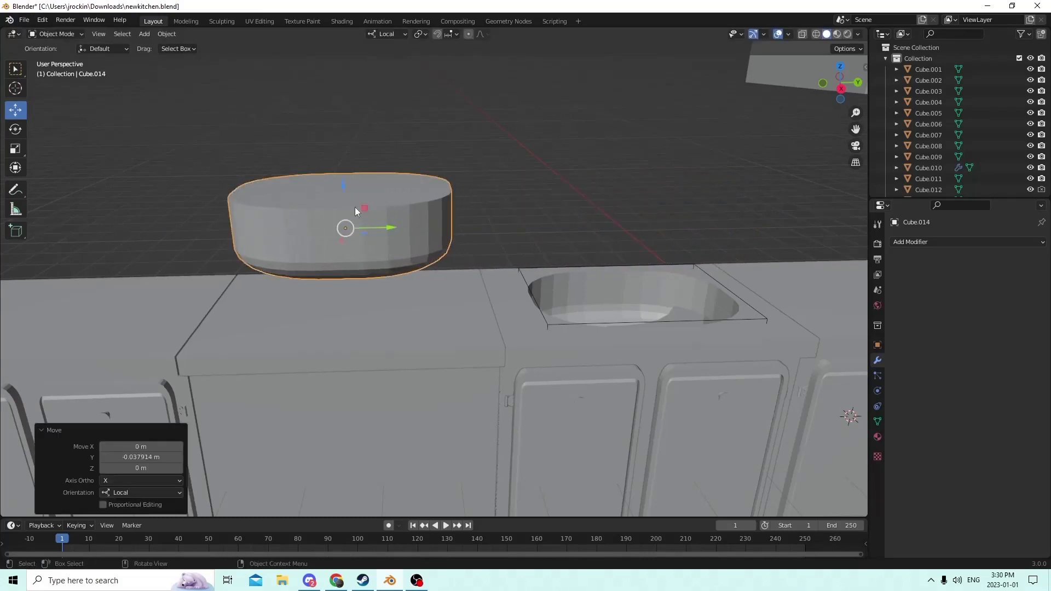
pyautogui.moveTo(338, 178); pyautogui.dragTo(353, 284)
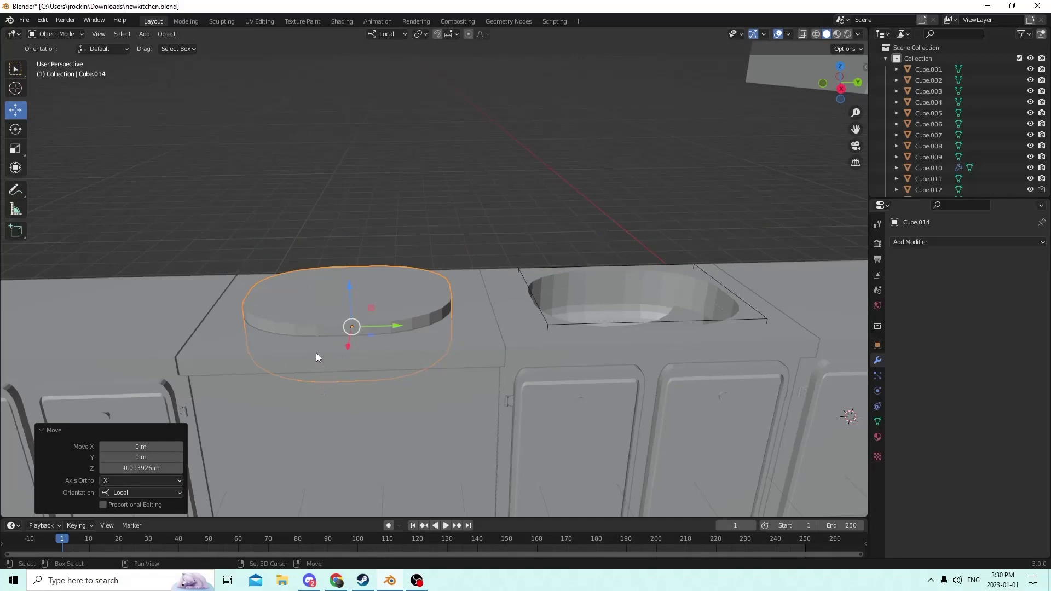
# Duplicate the sink bowl in place in the neighbouring countertop.
pyautogui.hotkey('shift', 'd')
pyautogui.rightClick(441, 229)
pyautogui.moveTo(441, 229); pyautogui.dragTo(576, 229, button='middle')
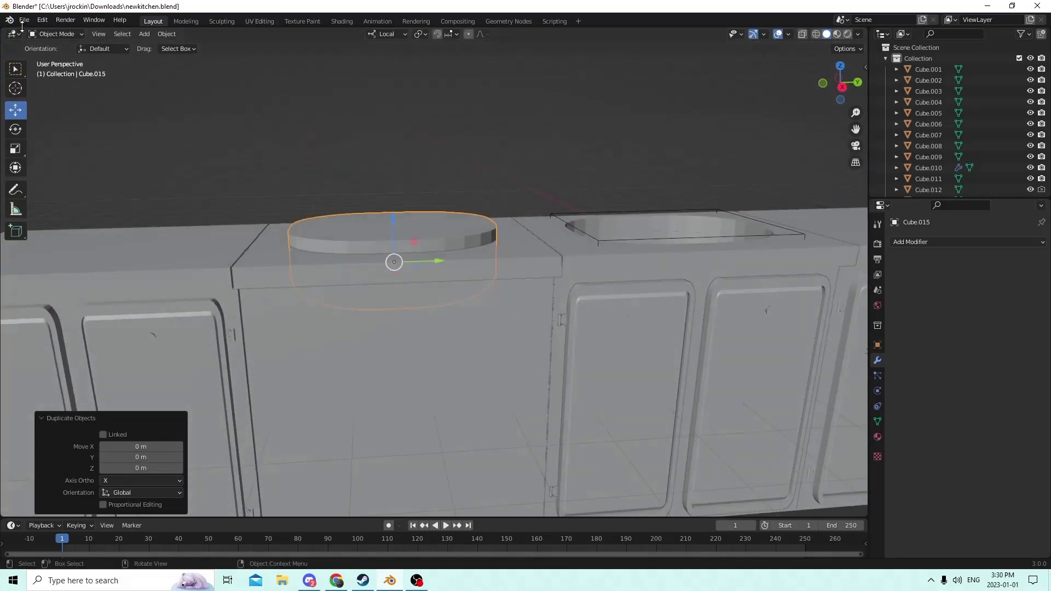
# Undo the sink bowl's duplication and its moves into the neighbouring countertop.
pyautogui.click(42, 19)
pyautogui.click(47, 33)
pyautogui.click(42, 20)
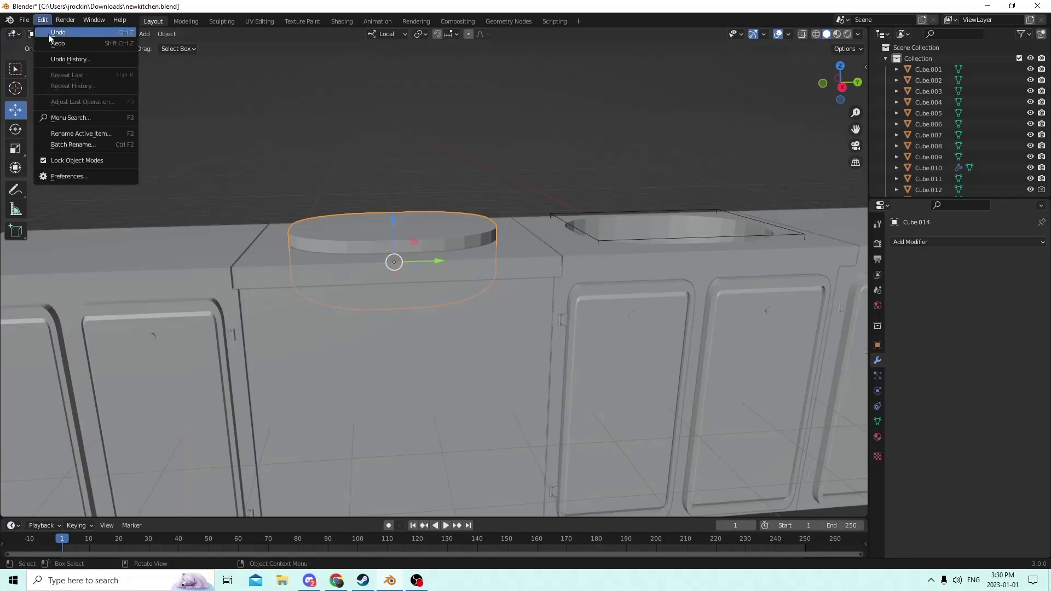
pyautogui.click(48, 34)
pyautogui.click(46, 20)
pyautogui.click(48, 33)
# Undo the recent object selections and the Boolean modifier's last switch to Difference.
pyautogui.click(44, 20)
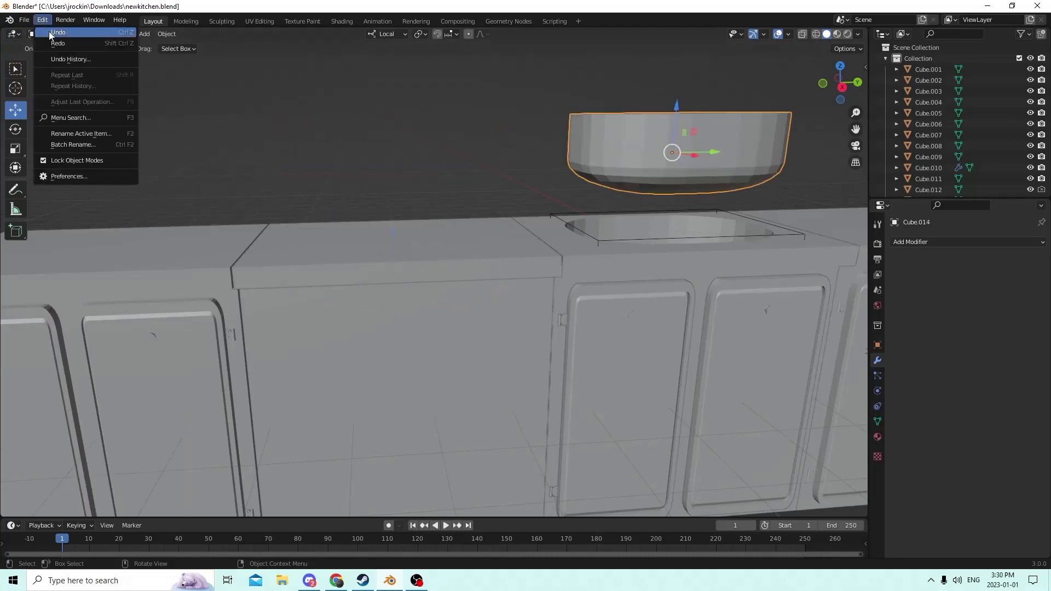
pyautogui.click(49, 33)
pyautogui.click(48, 20)
pyautogui.click(49, 33)
pyautogui.click(48, 20)
pyautogui.click(49, 31)
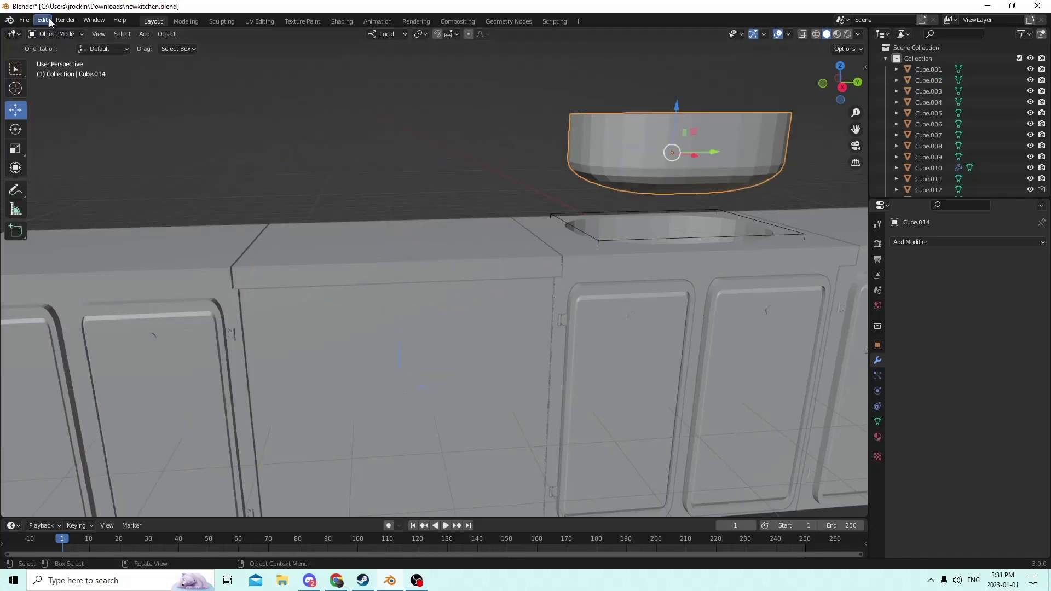
pyautogui.click(48, 20)
pyautogui.click(49, 33)
pyautogui.click(49, 21)
pyautogui.click(48, 33)
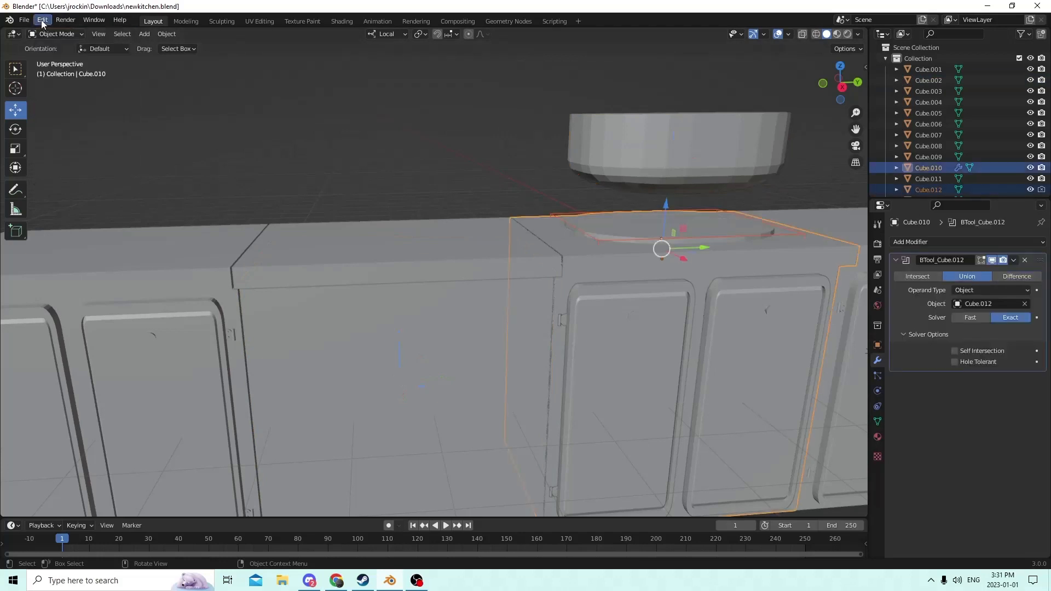
pyautogui.moveTo(411, 221)
pyautogui.mouseDown(button='middle')
pyautogui.moveTo(394, 222)
pyautogui.moveTo(412, 226)
pyautogui.mouseUp(button='middle')
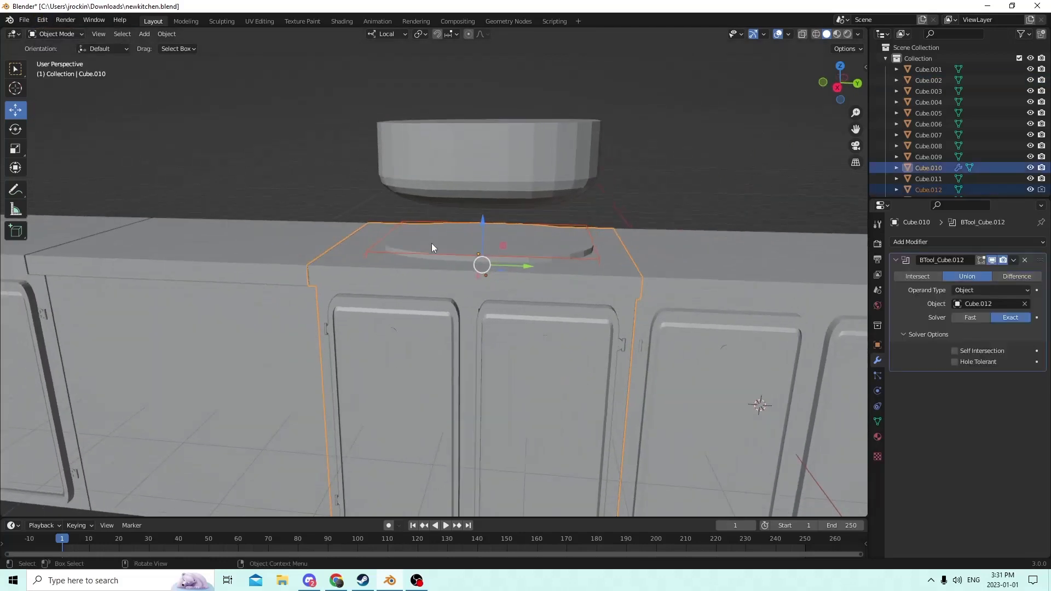
# Undo the Boolean modifier's Union trial and its latest solver option changes, going back to the Intersect trial.
pyautogui.click(48, 20)
pyautogui.click(53, 33)
pyautogui.click(48, 20)
pyautogui.click(53, 33)
pyautogui.click(48, 20)
pyautogui.click(49, 32)
pyautogui.click(48, 20)
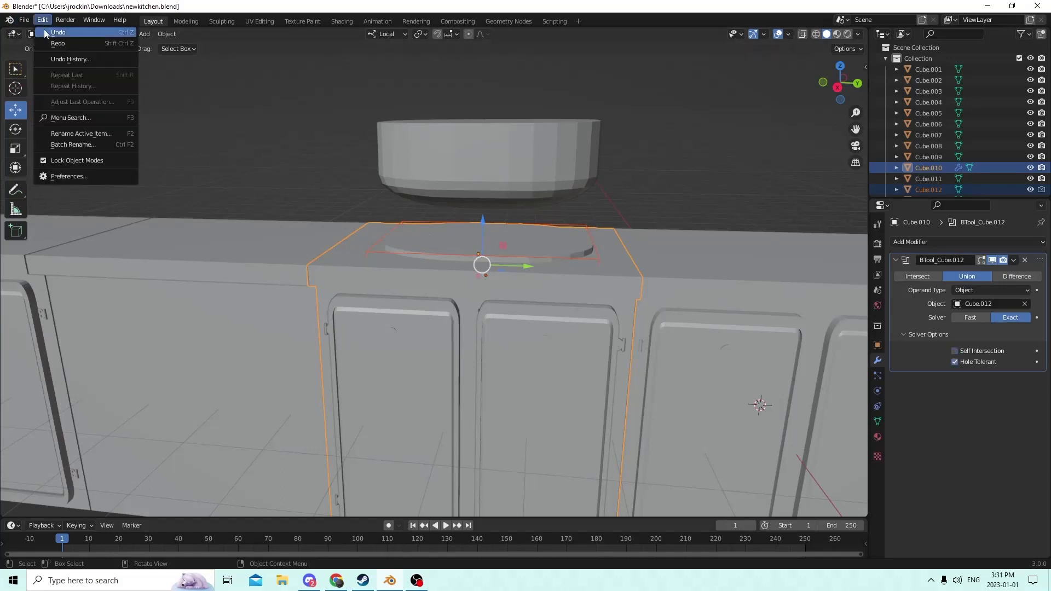
pyautogui.click(45, 32)
pyautogui.click(43, 20)
pyautogui.click(50, 33)
pyautogui.click(43, 20)
pyautogui.click(50, 32)
pyautogui.click(44, 21)
pyautogui.click(52, 34)
# Undo the solver option changes made under Intersect and the switch to Intersect itself.
pyautogui.click(44, 20)
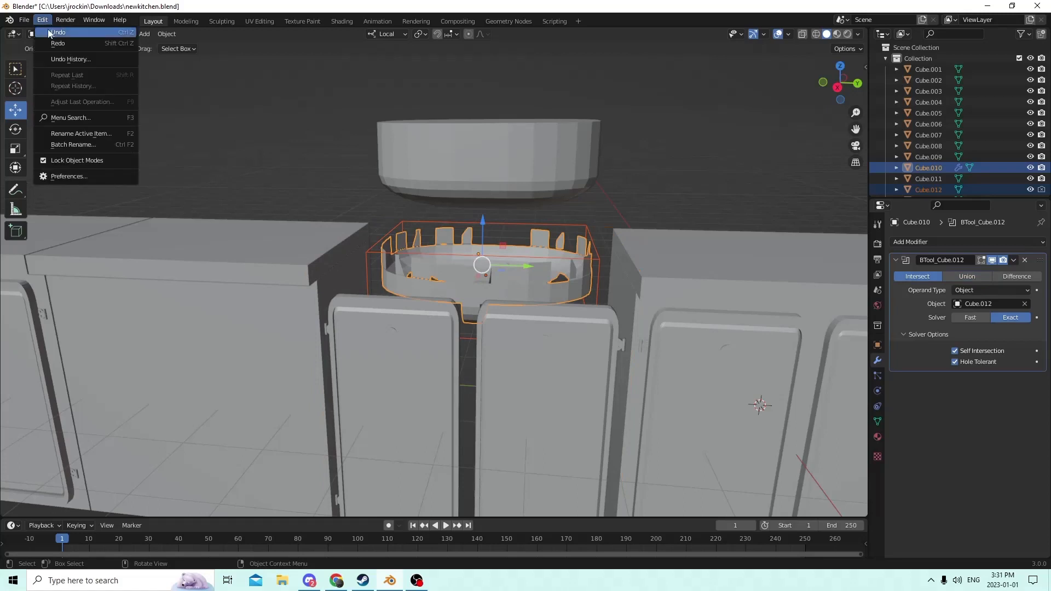
pyautogui.click(50, 33)
pyautogui.click(44, 20)
pyautogui.click(50, 33)
pyautogui.click(43, 20)
pyautogui.click(51, 33)
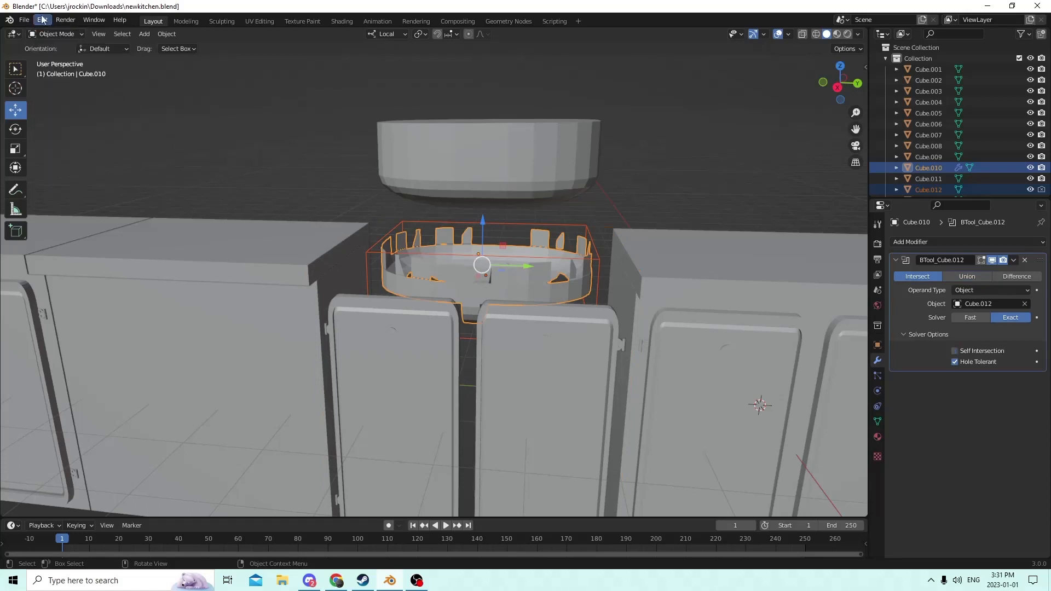
pyautogui.click(43, 21)
pyautogui.click(50, 32)
pyautogui.click(42, 21)
pyautogui.click(50, 33)
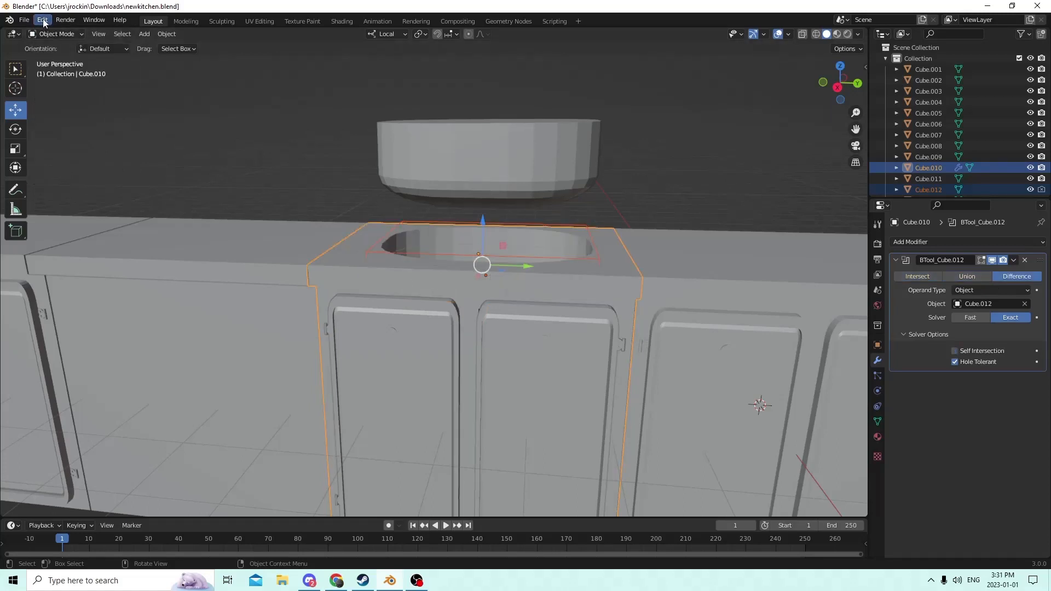
# Undo the Self Intersection and Hole Tolerant changes made under the Difference operation.
pyautogui.click(44, 20)
pyautogui.click(50, 33)
pyautogui.click(44, 20)
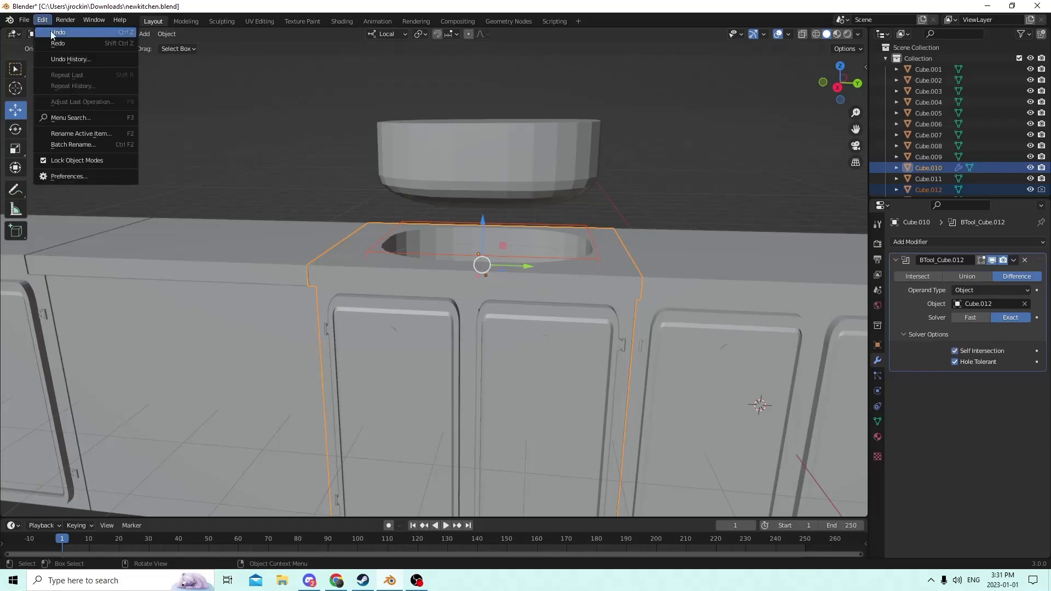
pyautogui.click(51, 32)
pyautogui.moveTo(355, 103); pyautogui.dragTo(365, 123, button='middle')
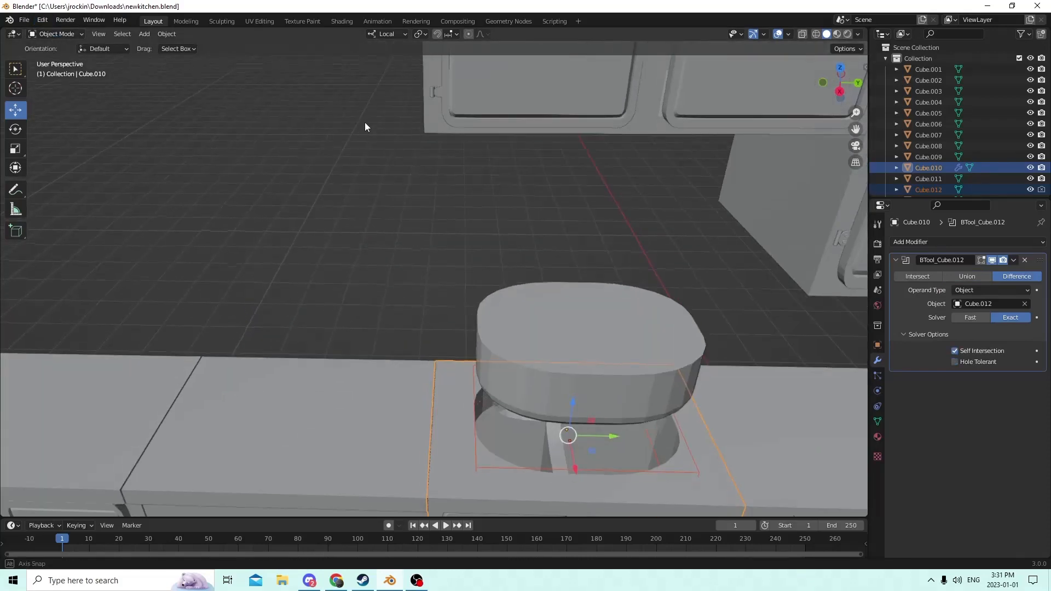
pyautogui.click(42, 20)
pyautogui.click(52, 33)
pyautogui.click(44, 20)
pyautogui.click(55, 34)
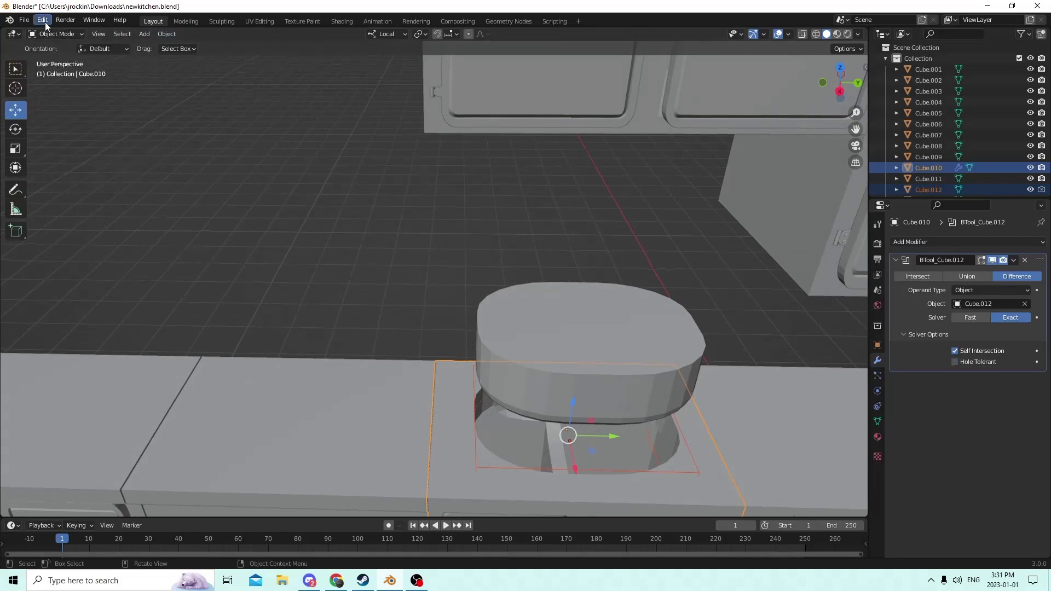
pyautogui.click(44, 20)
pyautogui.click(53, 34)
# Undo the remaining Boolean operation switches and the Brush Boolean Difference on the sink cabinet.
pyautogui.click(42, 20)
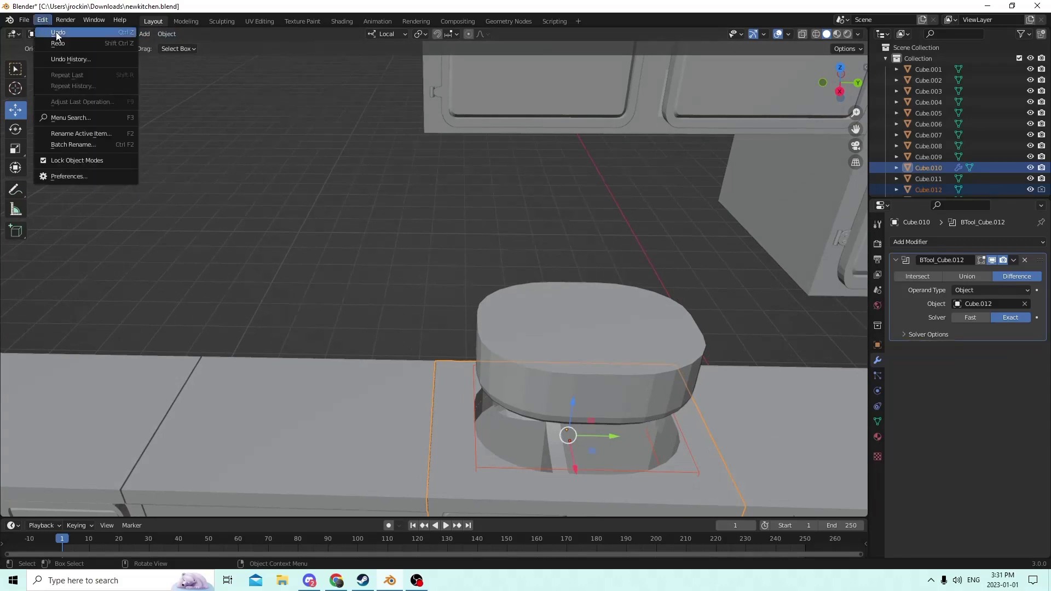
pyautogui.click(57, 33)
pyautogui.moveTo(414, 246)
pyautogui.mouseDown(button='middle')
pyautogui.moveTo(410, 214)
pyautogui.moveTo(410, 230)
pyautogui.mouseUp(button='middle')
pyautogui.click(42, 19)
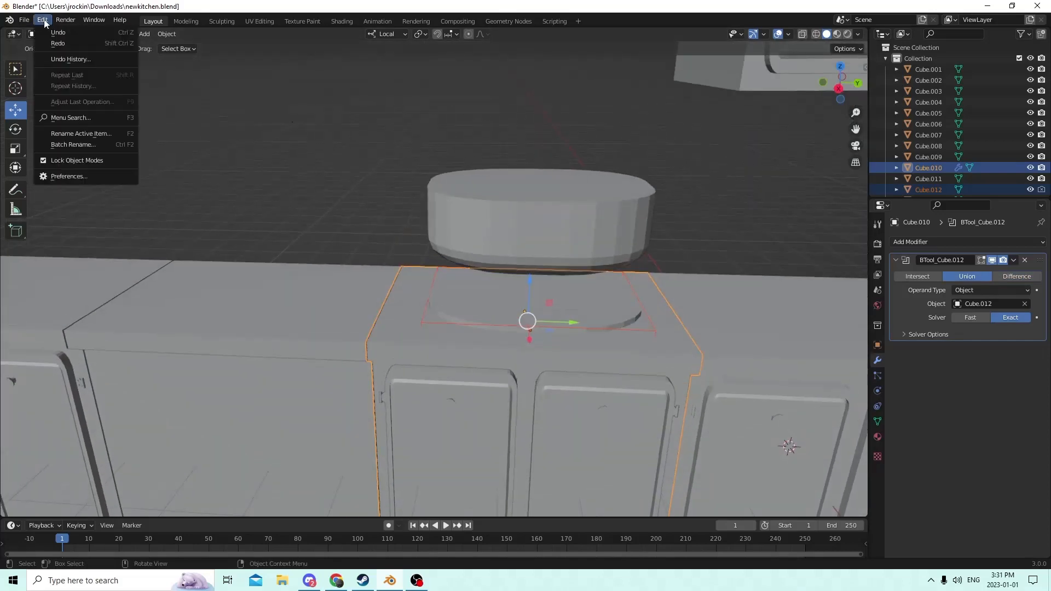
pyautogui.click(52, 31)
pyautogui.click(48, 20)
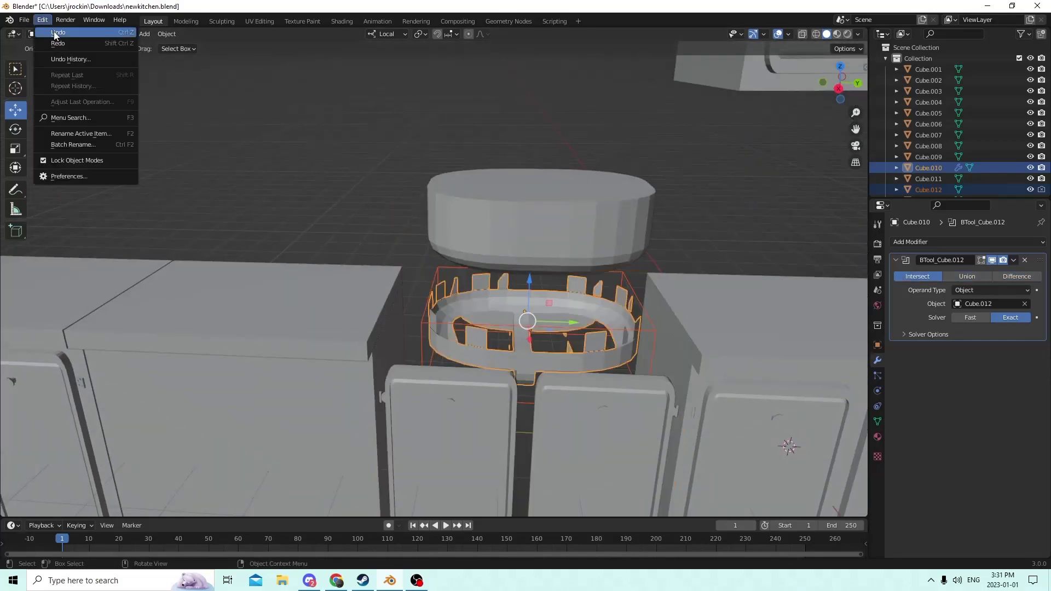
pyautogui.click(50, 32)
pyautogui.click(47, 20)
pyautogui.click(50, 32)
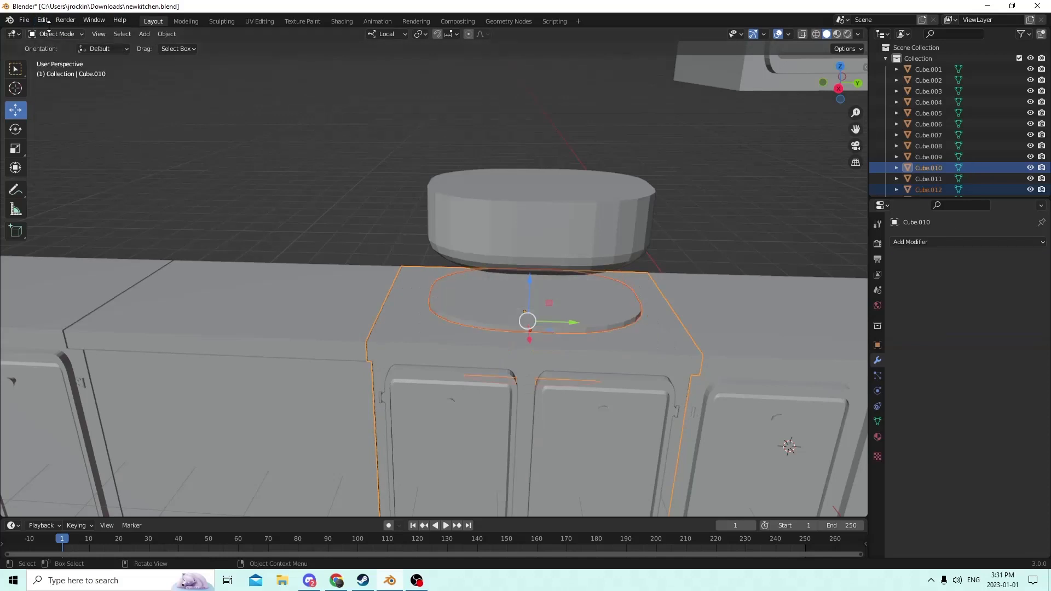
# Separate the countertop slab above the sink cabinet's doors into its own object.
pyautogui.click(543, 291)
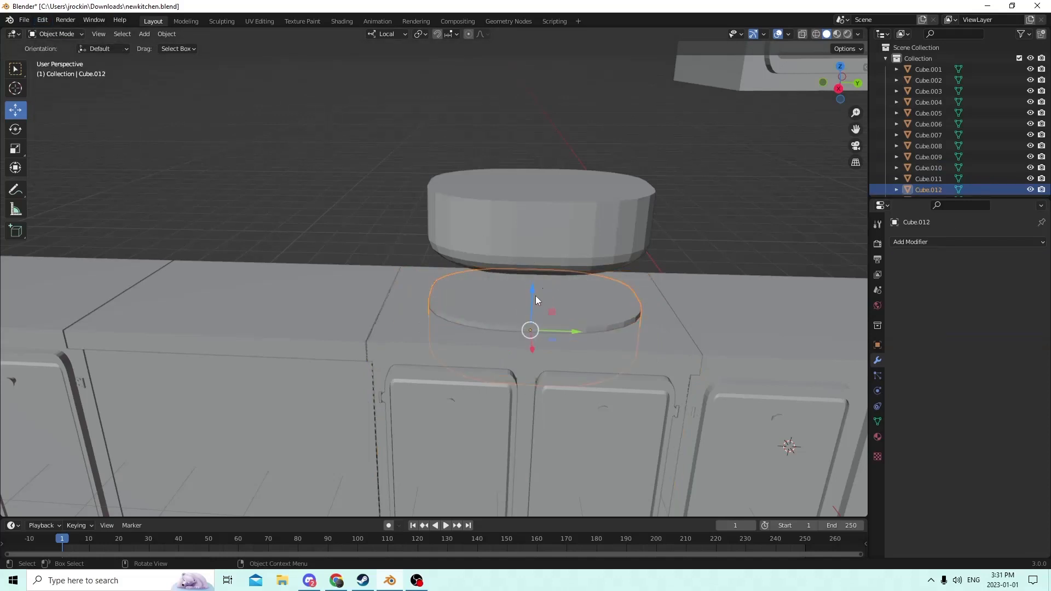
pyautogui.moveTo(536, 295); pyautogui.dragTo(571, 280, button='middle')
pyautogui.click(441, 233)
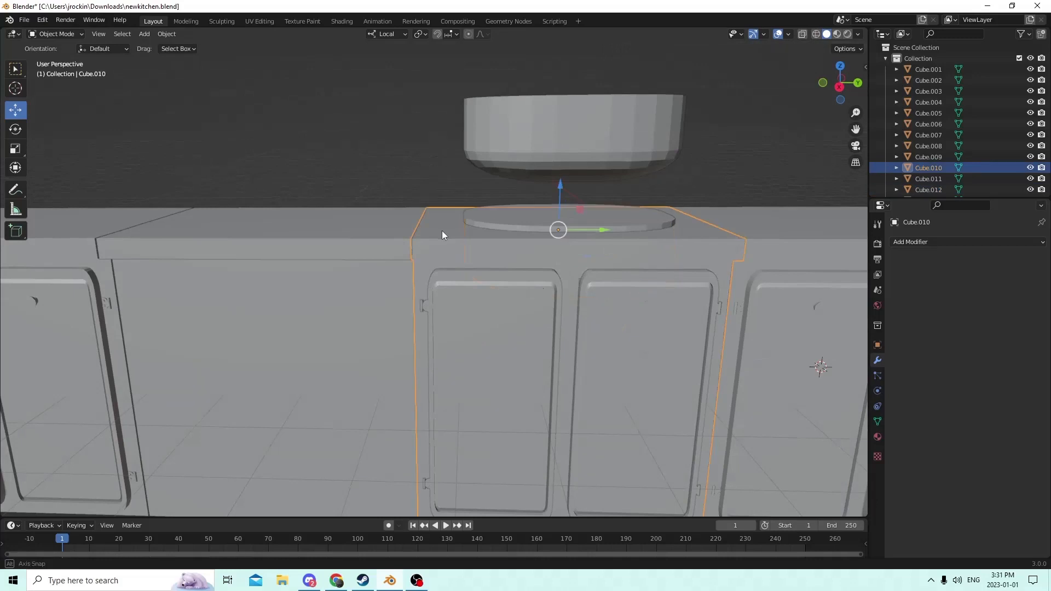
pyautogui.moveTo(442, 233); pyautogui.dragTo(443, 245, button='middle')
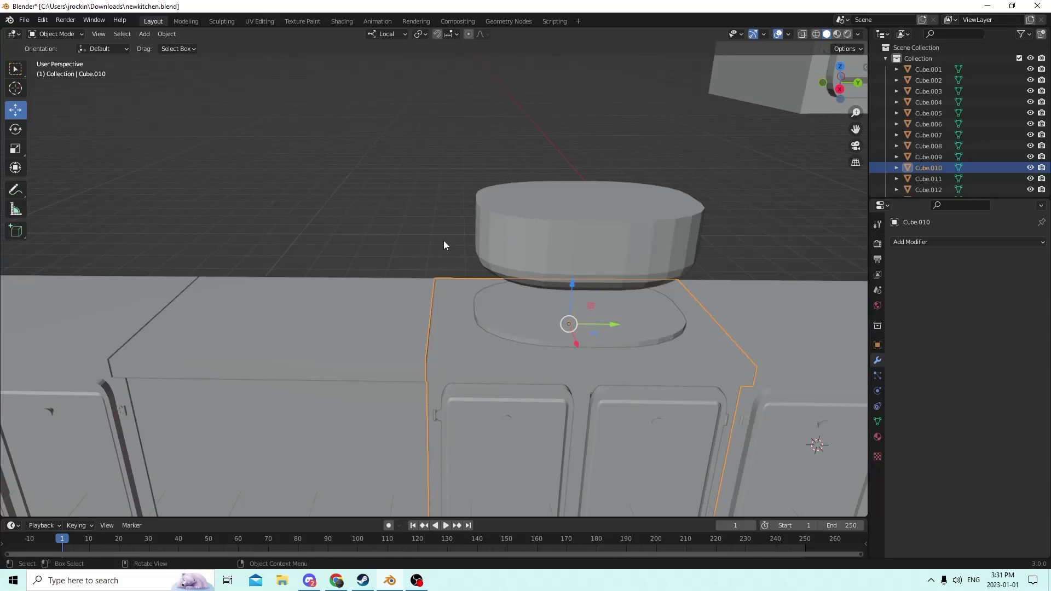
pyautogui.press('Tab')
pyautogui.click(376, 182)
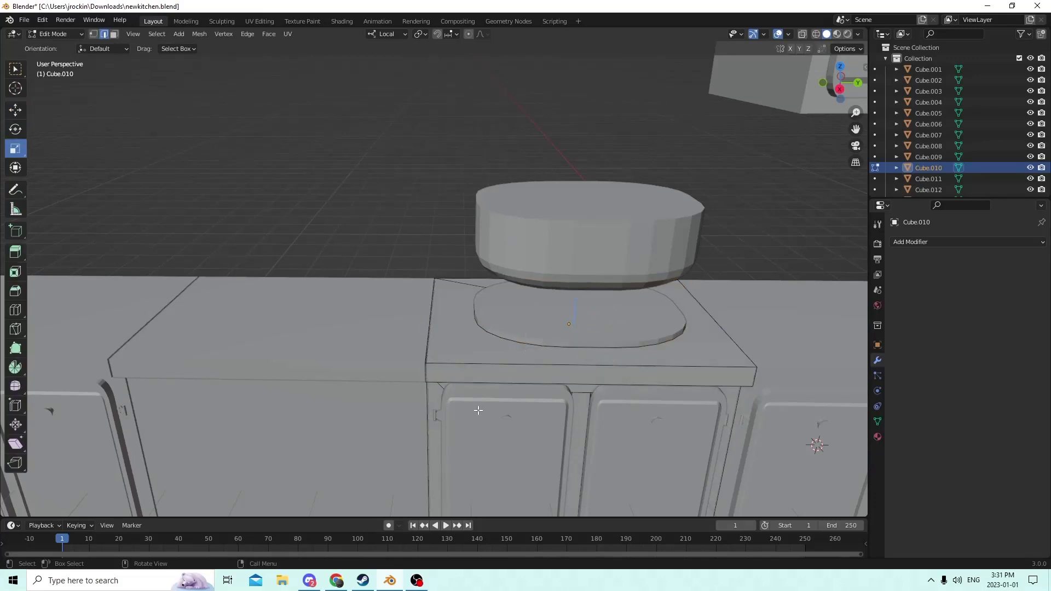
pyautogui.press('l')
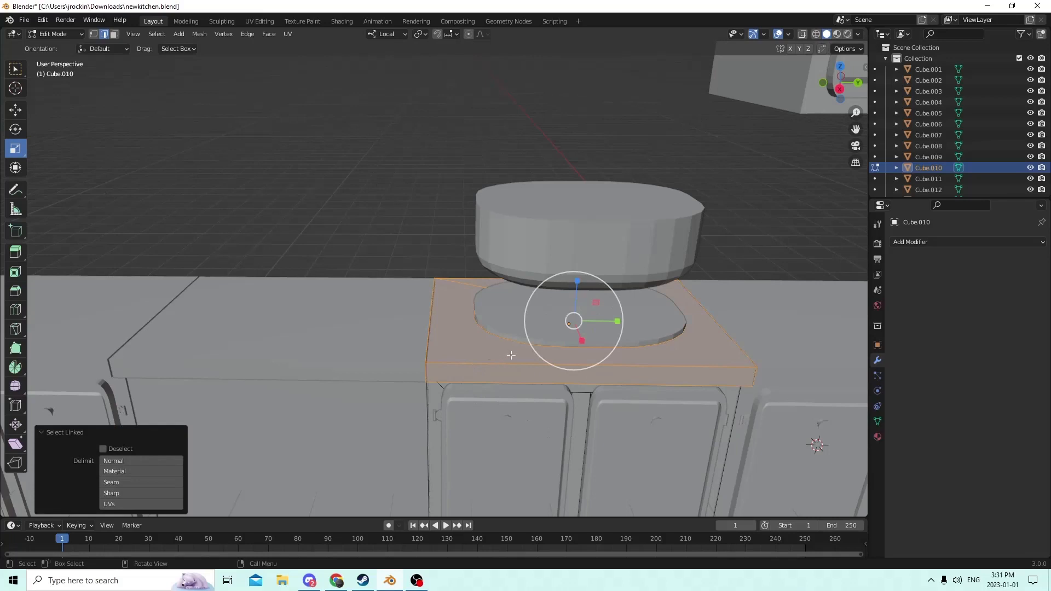
pyautogui.press('p')
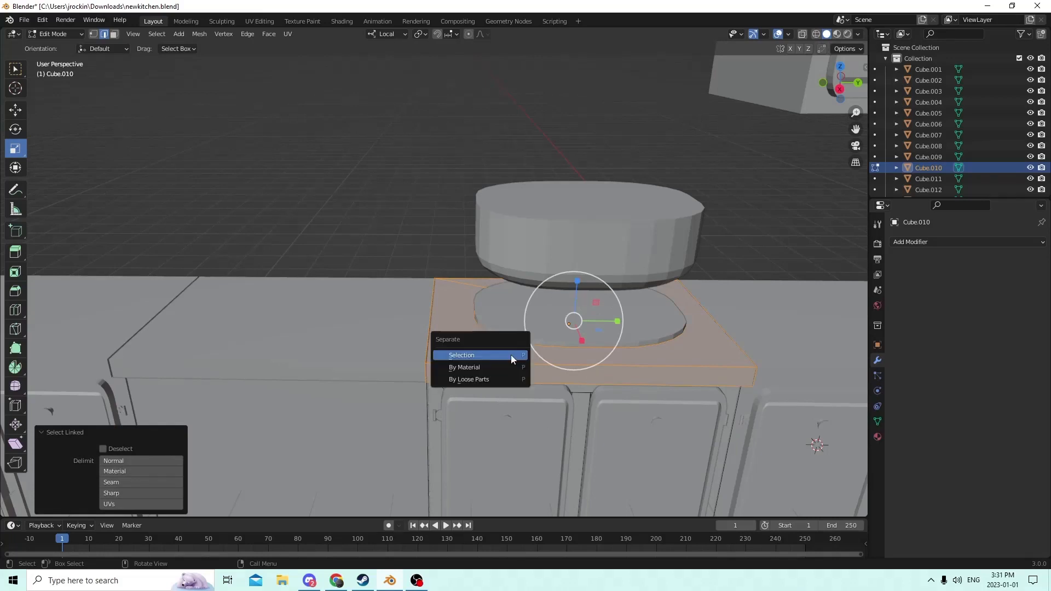
pyautogui.click(510, 354)
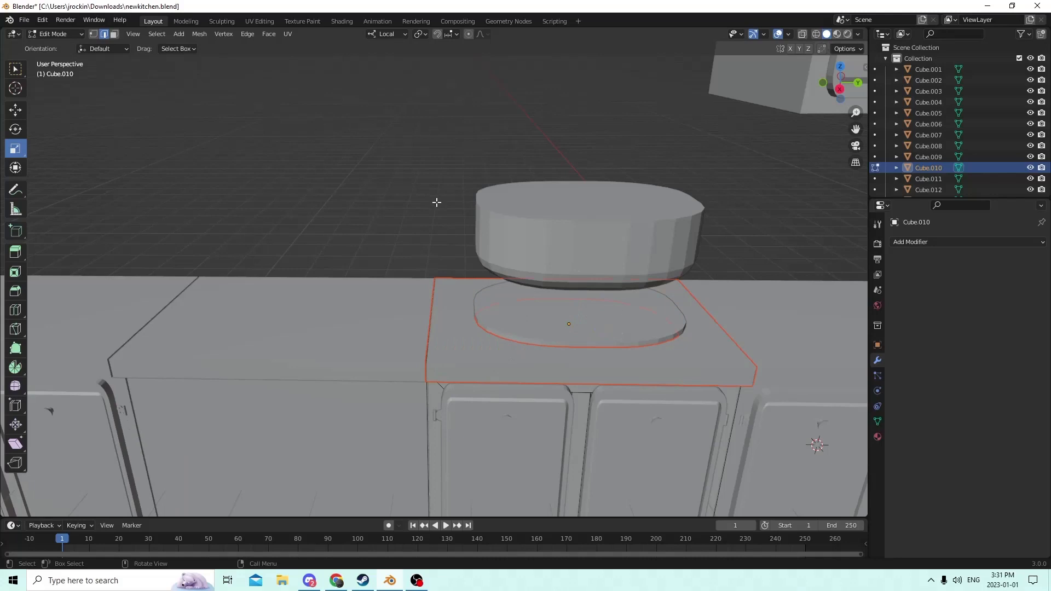
pyautogui.moveTo(436, 202); pyautogui.dragTo(442, 205, button='middle')
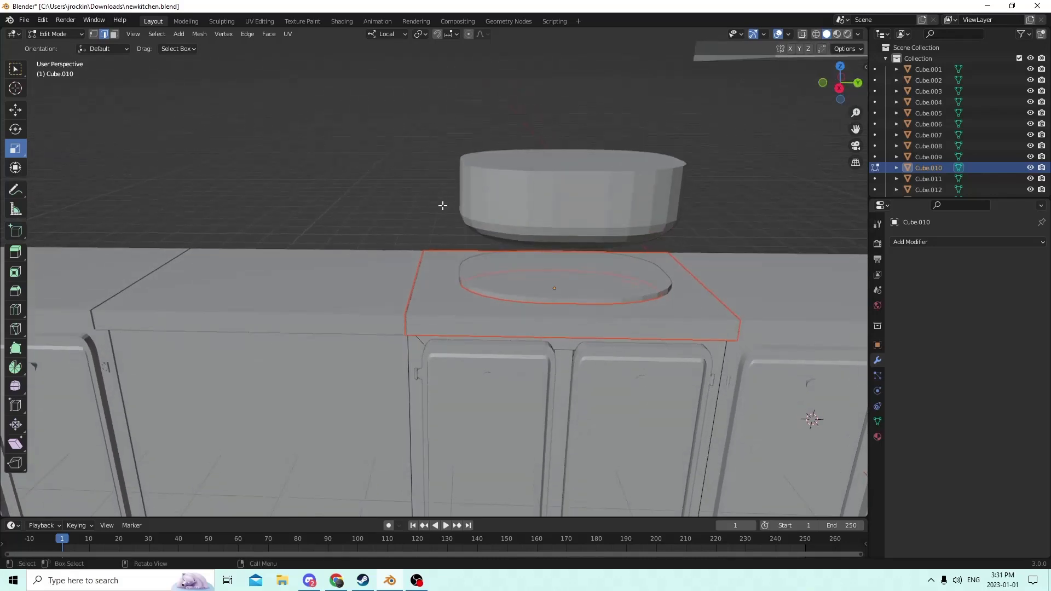
pyautogui.press('Tab')
# Duplicate the oval basin cutter embedded in the countertop, leaving the copy in the same place.
pyautogui.click(427, 207)
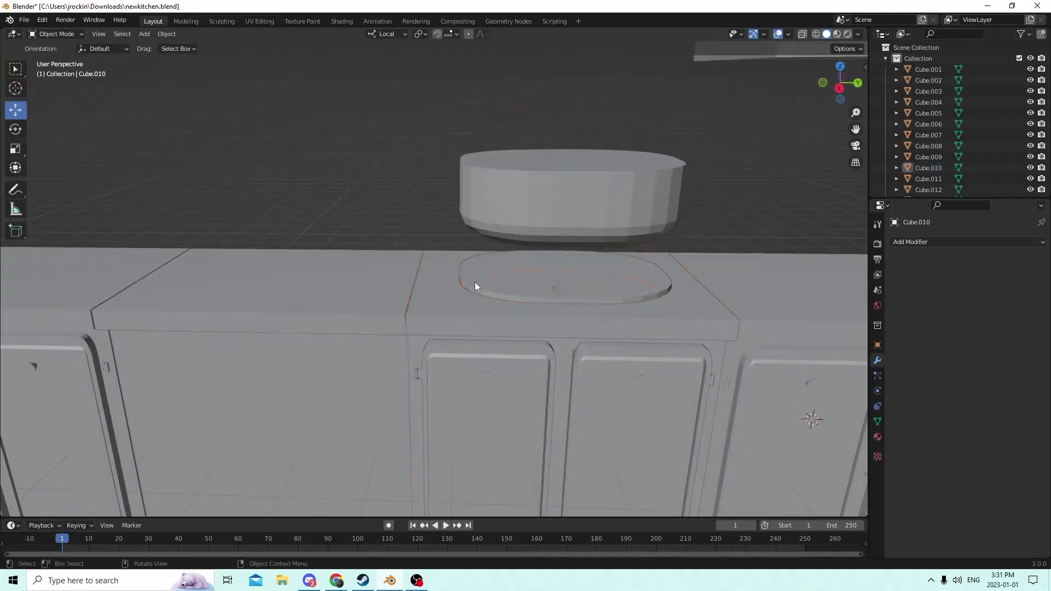
pyautogui.click(433, 312)
pyautogui.moveTo(432, 306); pyautogui.dragTo(480, 295, button='middle')
pyautogui.click(502, 300)
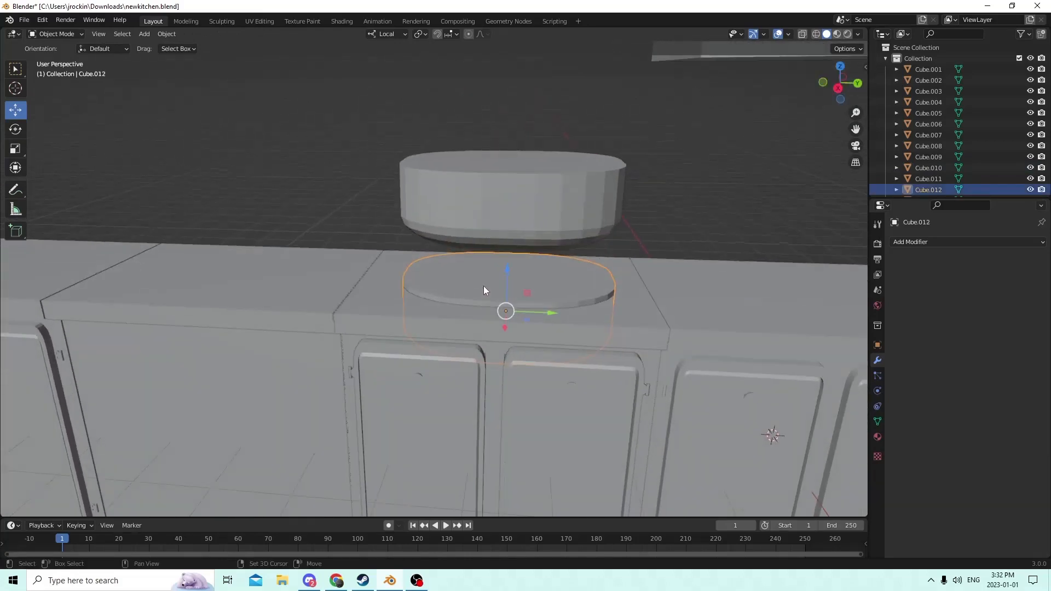
pyautogui.hotkey('shift', 'd')
pyautogui.rightClick(560, 243)
pyautogui.moveTo(559, 244); pyautogui.dragTo(573, 244, button='middle')
pyautogui.moveTo(531, 200); pyautogui.dragTo(550, 244, button='middle')
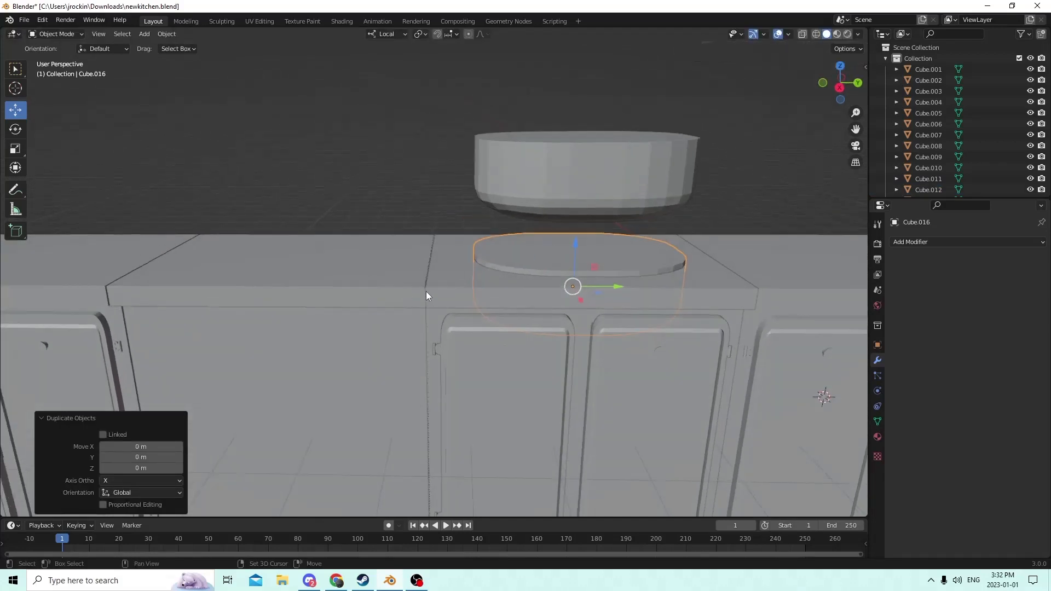
# Cut the oval opening through the separated countertop using Auto Boolean Difference with the duplicated cutter.
pyautogui.click(453, 294)
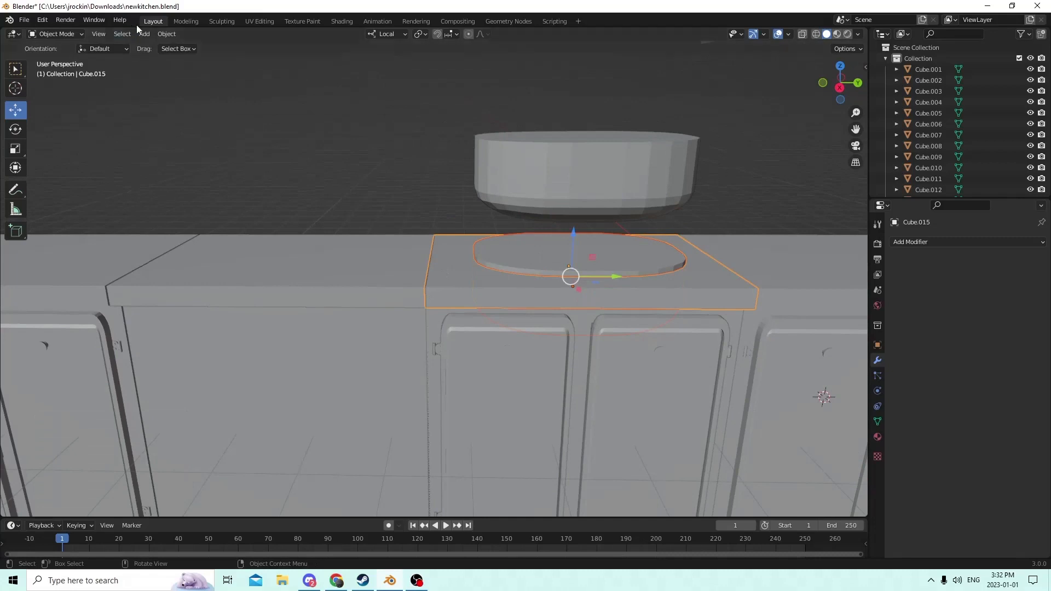
pyautogui.click(166, 34)
pyautogui.moveTo(207, 397)
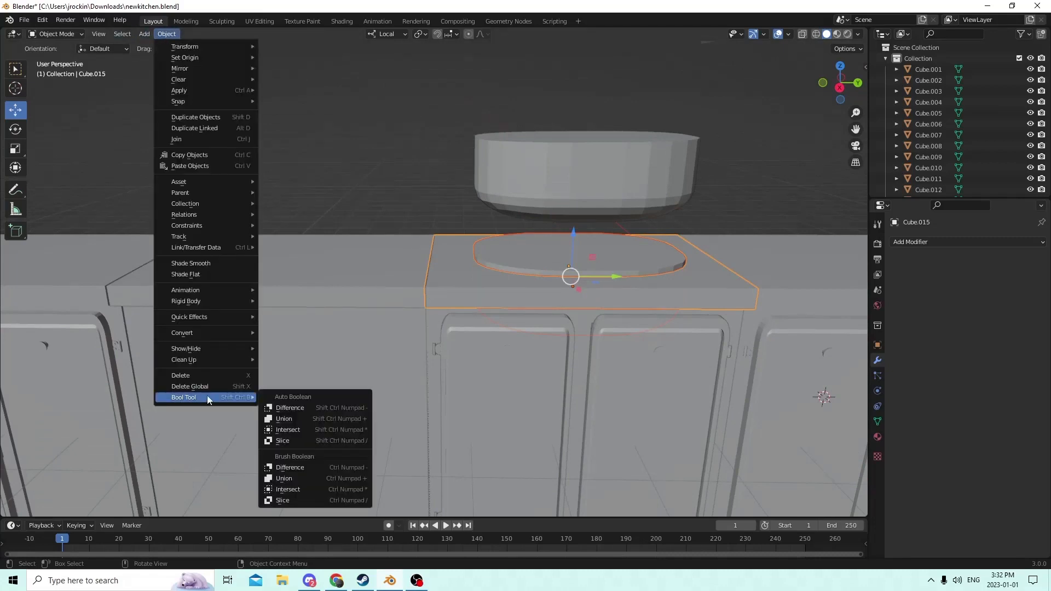
pyautogui.click(287, 407)
# Cut the remaining oval cutter out of the sink cabinet body with Auto Boolean Difference.
pyautogui.click(535, 245)
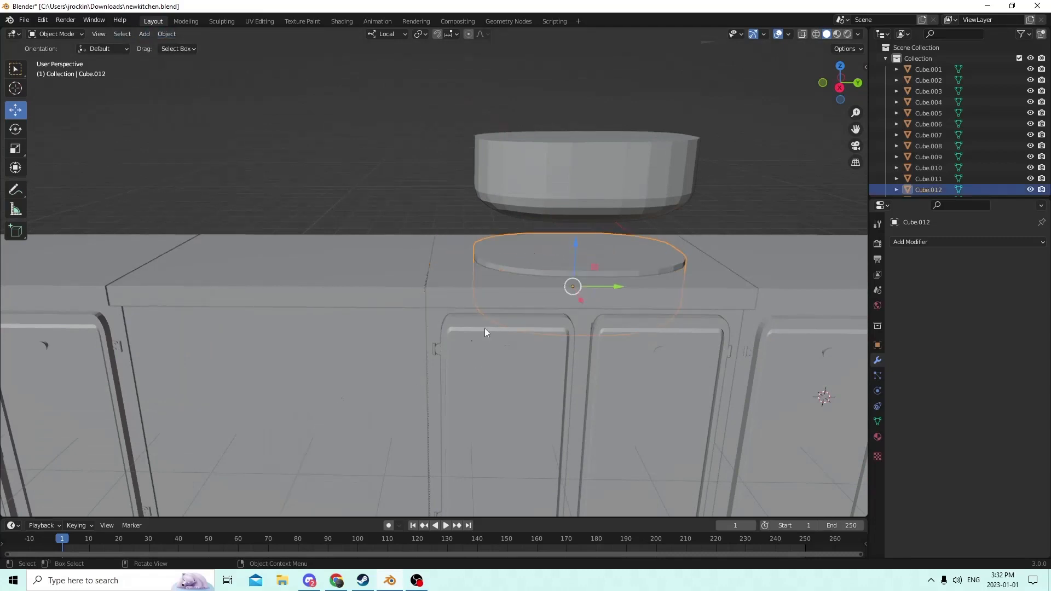
pyautogui.keyDown('shift'); pyautogui.click(428, 324); pyautogui.keyUp('shift')
pyautogui.click(177, 34)
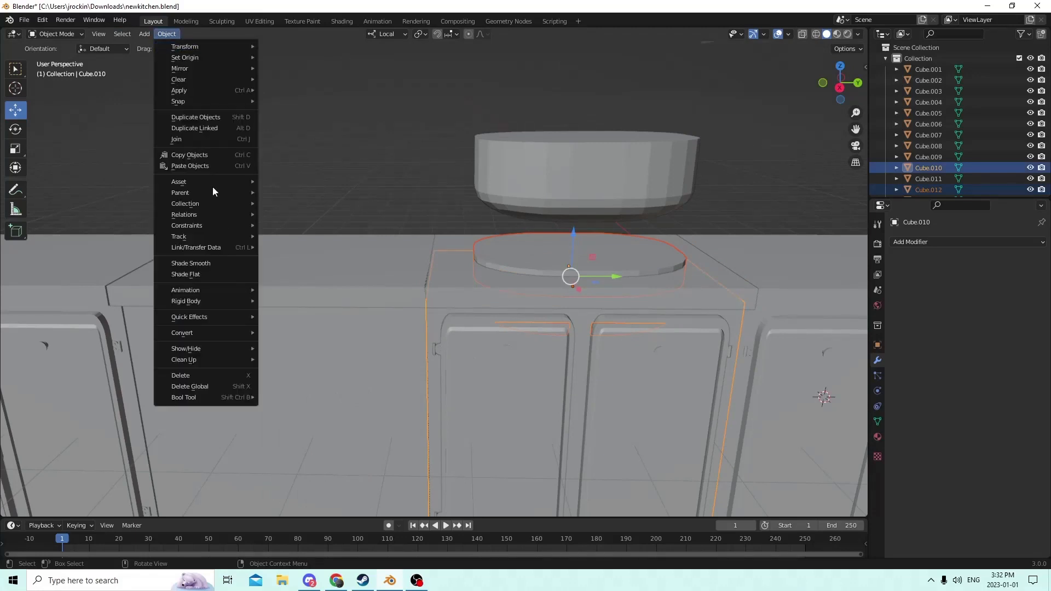
pyautogui.moveTo(185, 405)
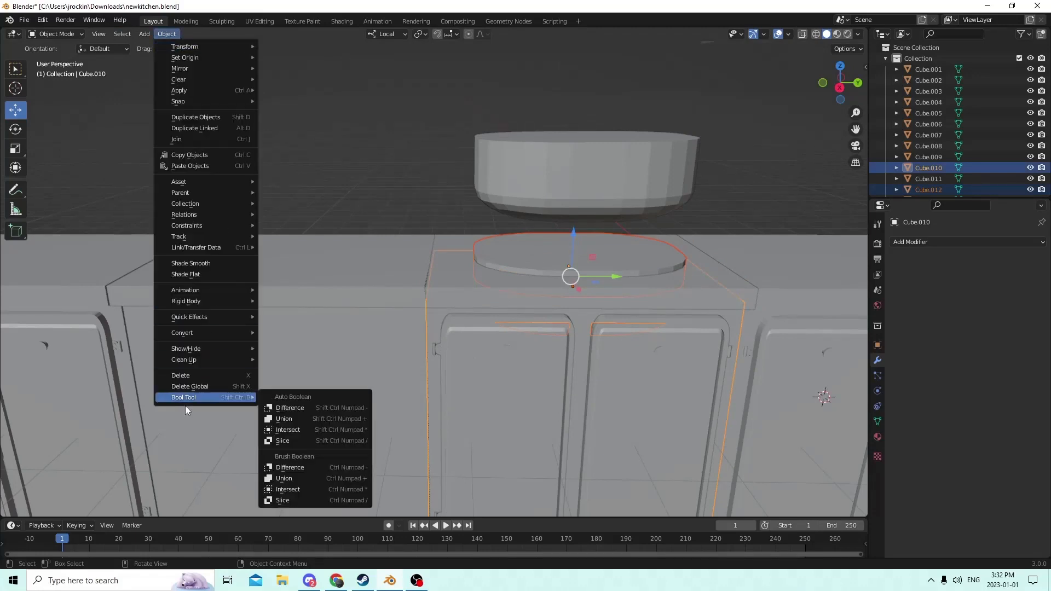
pyautogui.click(290, 408)
pyautogui.press('KP_Decimal')
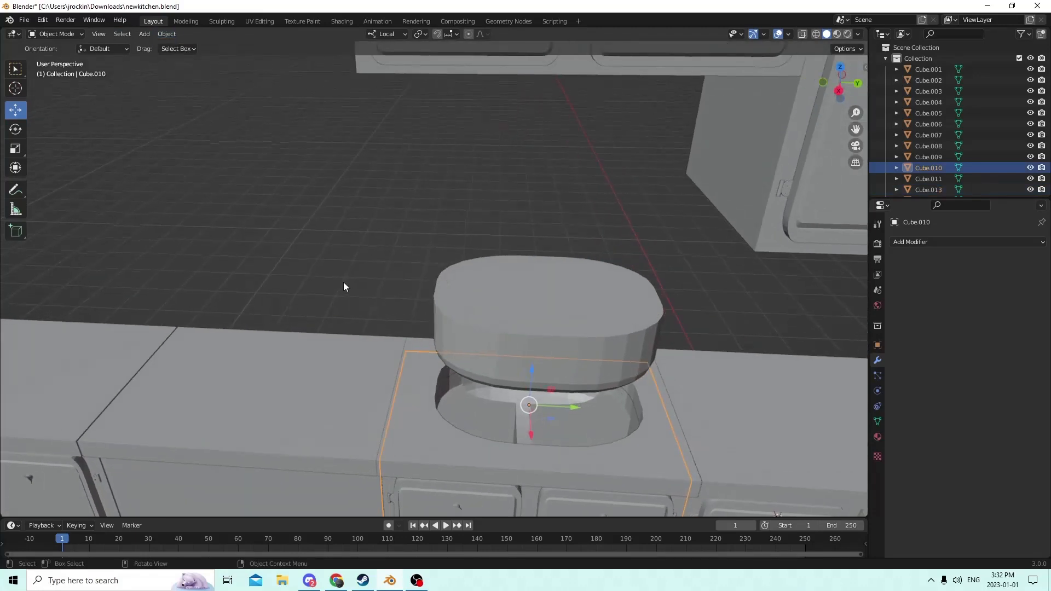
pyautogui.moveTo(343, 281); pyautogui.dragTo(369, 288, button='middle')
pyautogui.scroll(2, 318, 261)
pyautogui.scroll(-2, 365, 287)
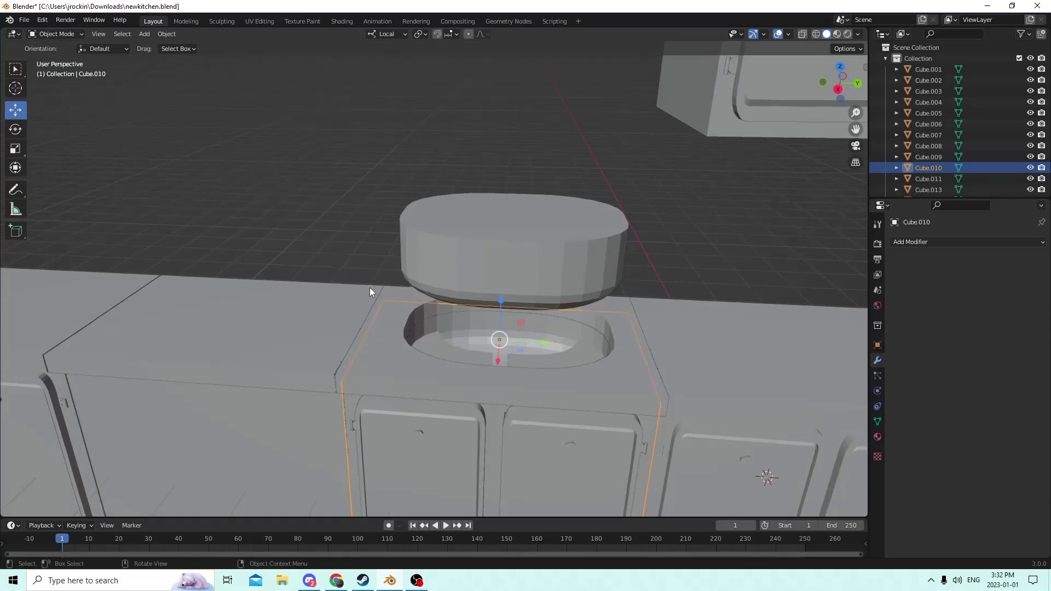
# Lower the floating oval basin block about 0.0124 m along its local Z axis into the countertop opening.
pyautogui.click(508, 264)
pyautogui.moveTo(508, 264); pyautogui.dragTo(488, 254, button='middle')
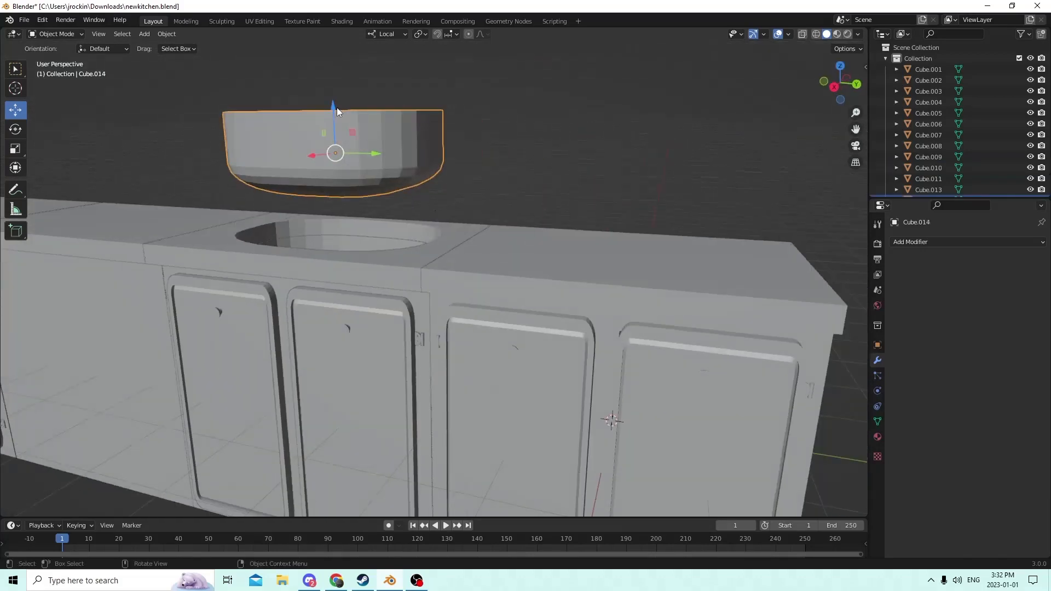
pyautogui.moveTo(336, 108); pyautogui.dragTo(361, 204)
pyautogui.moveTo(360, 204); pyautogui.dragTo(397, 214, button='middle')
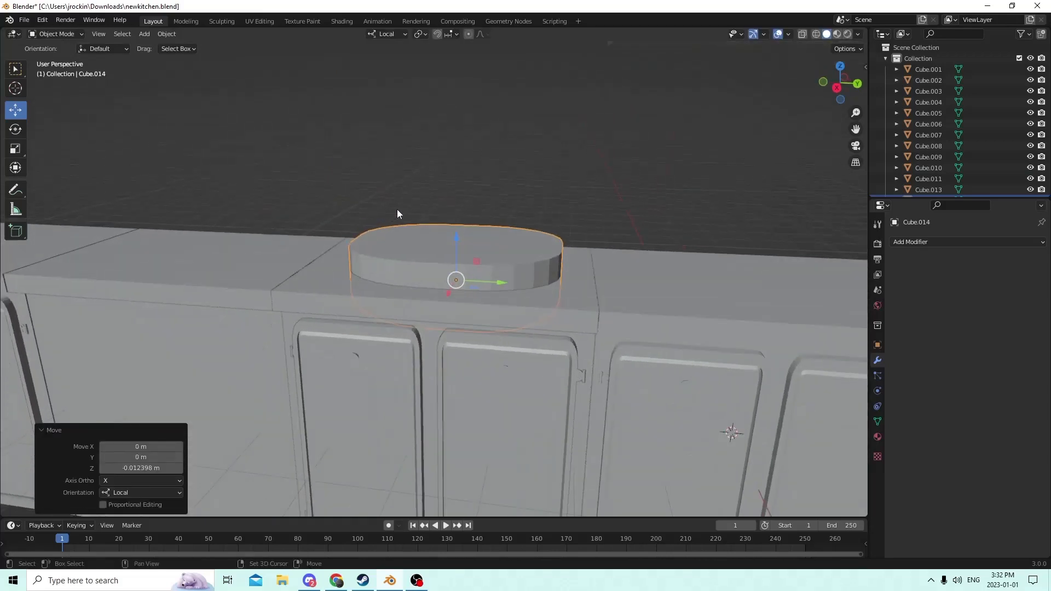
# Duplicate the basin block in place, scale the copy to about 0.903, and raise it slightly above the original.
pyautogui.hotkey('shift', 'd')
pyautogui.rightClick(446, 183)
pyautogui.moveTo(445, 183); pyautogui.dragTo(510, 216, button='middle')
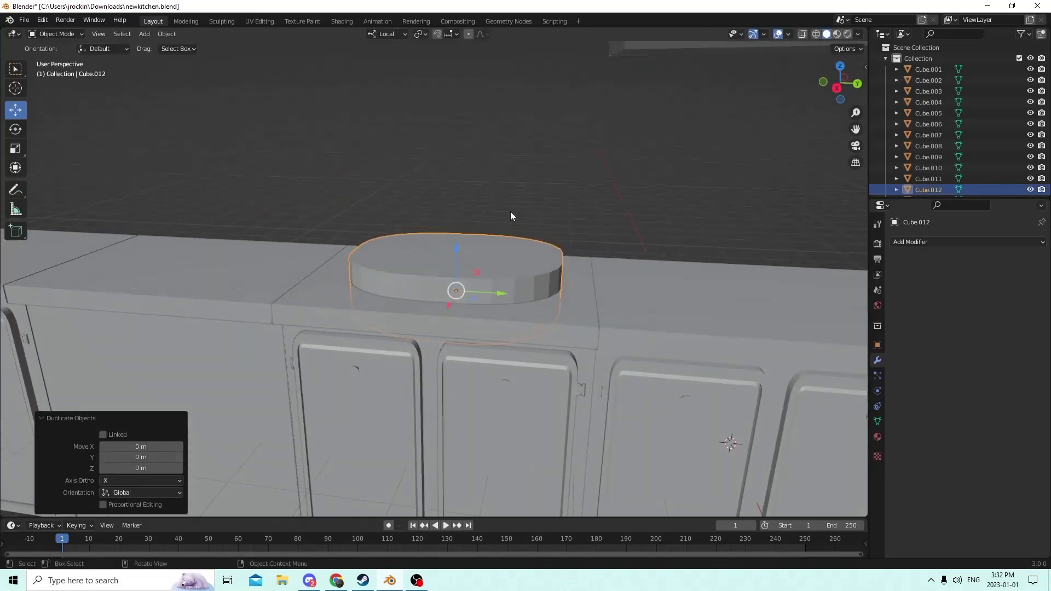
pyautogui.press('s')
pyautogui.click(621, 219)
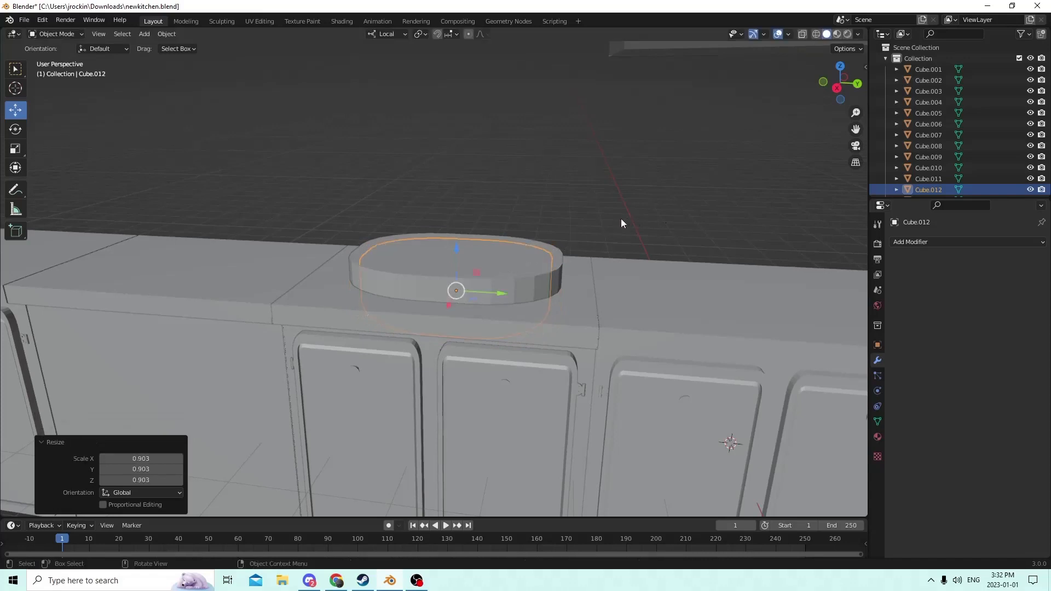
pyautogui.moveTo(456, 248); pyautogui.dragTo(455, 235)
# Hollow out the basin block by subtracting the smaller raised copy with Auto Boolean Difference.
pyautogui.moveTo(487, 252); pyautogui.dragTo(484, 248, button='middle')
pyautogui.keyDown('shift'); pyautogui.click(474, 222); pyautogui.keyUp('shift')
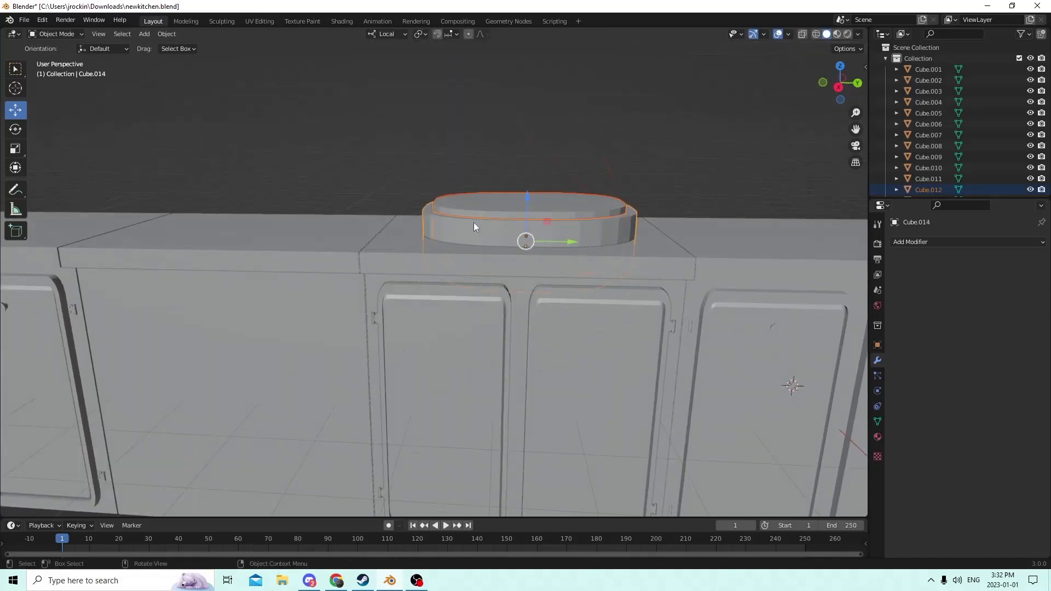
pyautogui.click(166, 34)
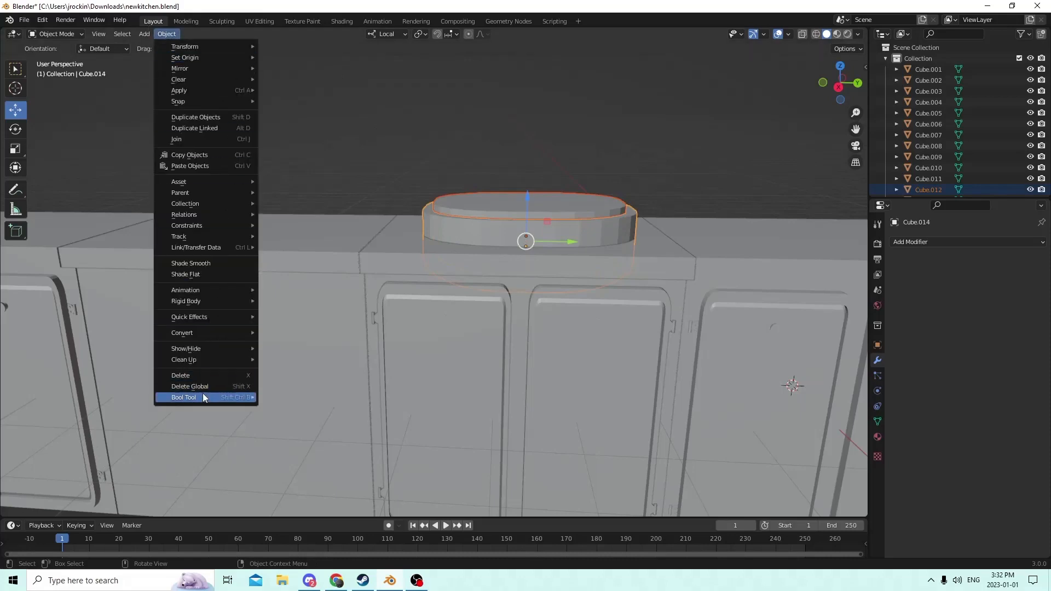
pyautogui.moveTo(199, 396)
pyautogui.click(288, 404)
# Lower the hollowed basin about 0.0032 m along its local Z axis so its rim sits at countertop level.
pyautogui.moveTo(402, 233); pyautogui.dragTo(427, 255, button='middle')
pyautogui.scroll(3, 359, 267)
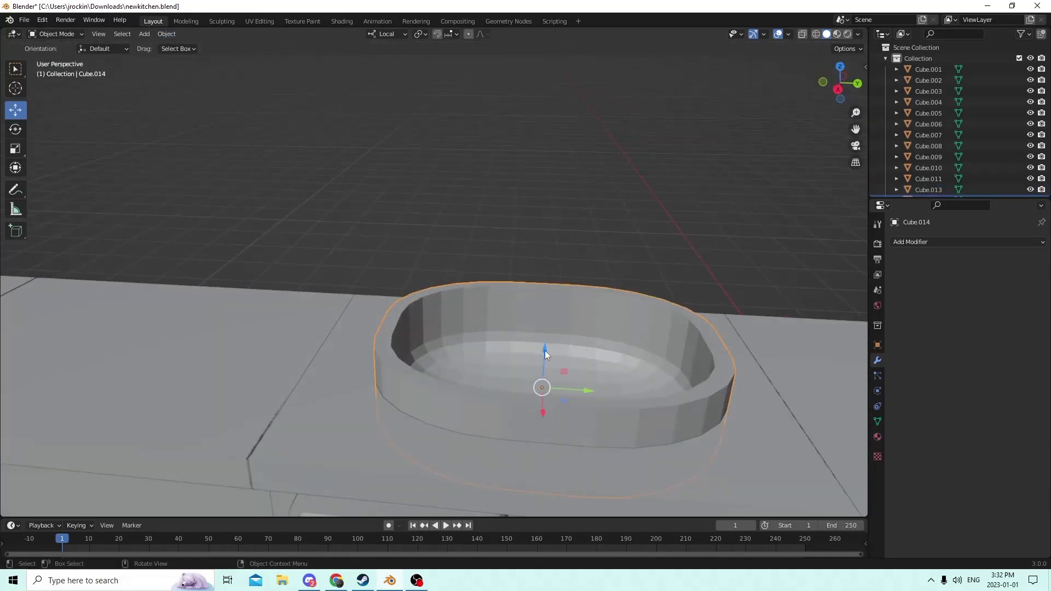
pyautogui.moveTo(544, 351); pyautogui.dragTo(546, 383)
pyautogui.moveTo(546, 383); pyautogui.dragTo(514, 378, button='middle')
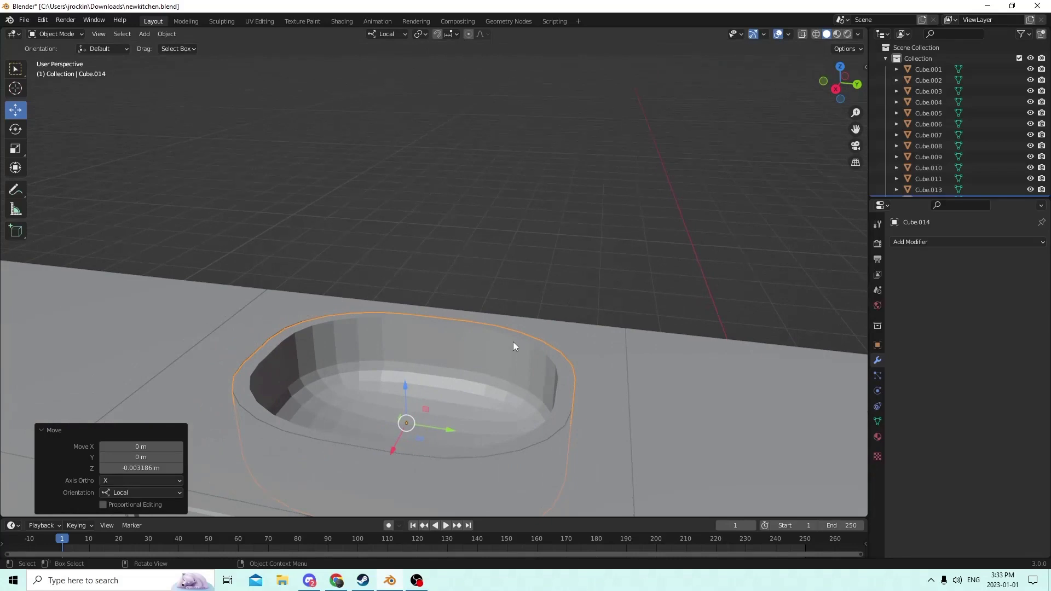
pyautogui.moveTo(514, 347); pyautogui.dragTo(554, 360, button='middle')
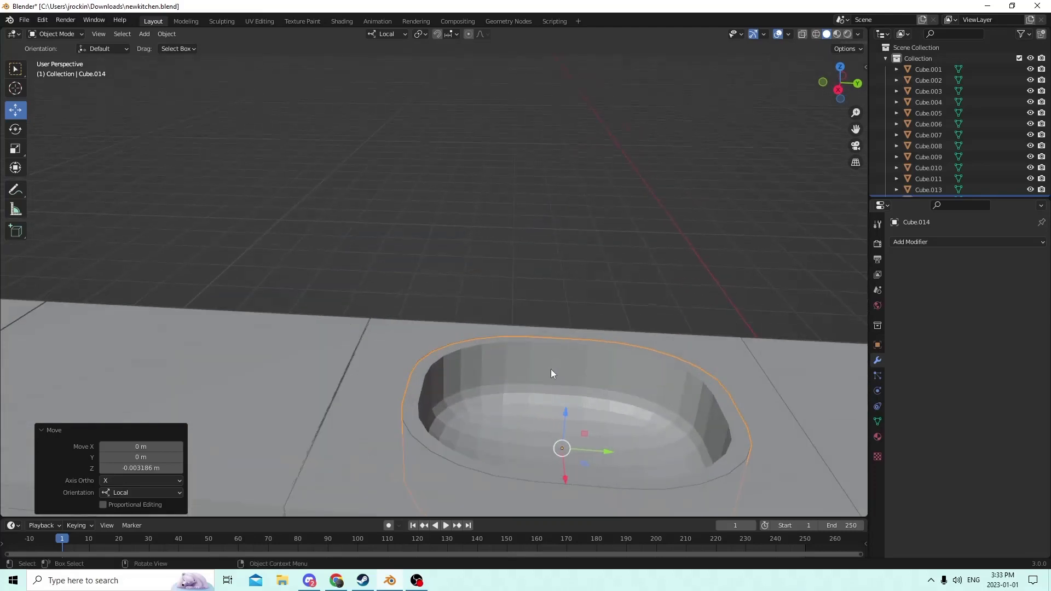
pyautogui.scroll(-5, 551, 369)
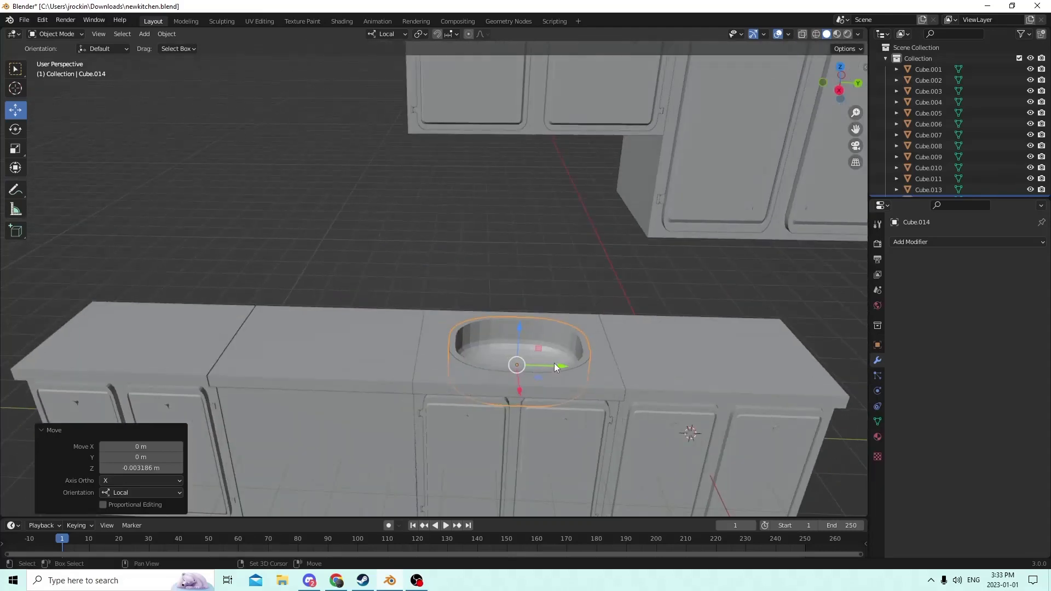
# Add a 32-vertex cylinder of 0.01 m radius and 0.02 m depth and move it over the sink basin.
pyautogui.hotkey('shift', 'a')
pyautogui.moveTo(544, 341)
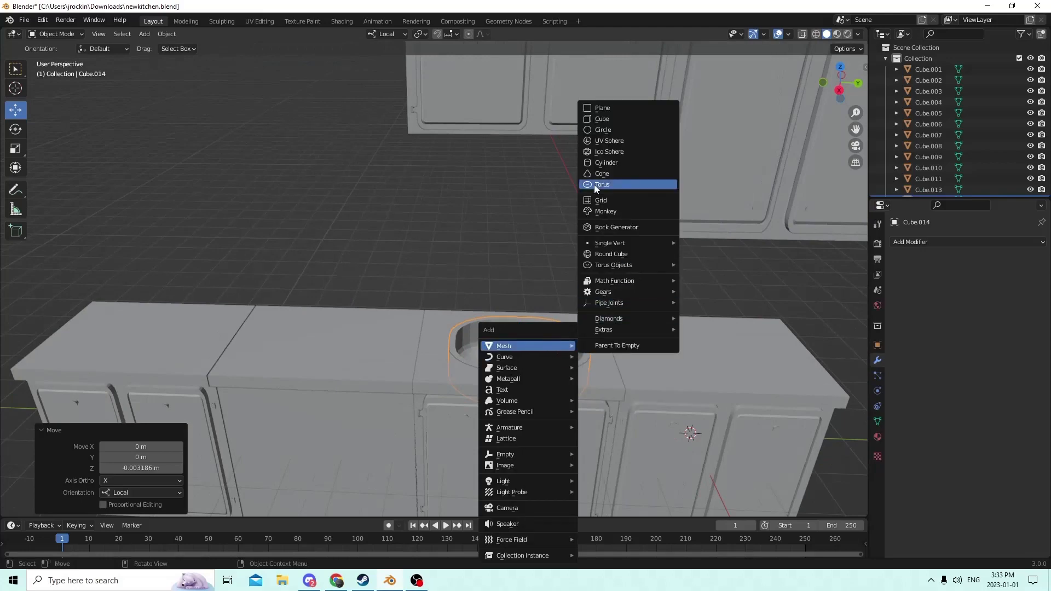
pyautogui.click(616, 163)
pyautogui.moveTo(589, 206); pyautogui.dragTo(728, 377, button='middle')
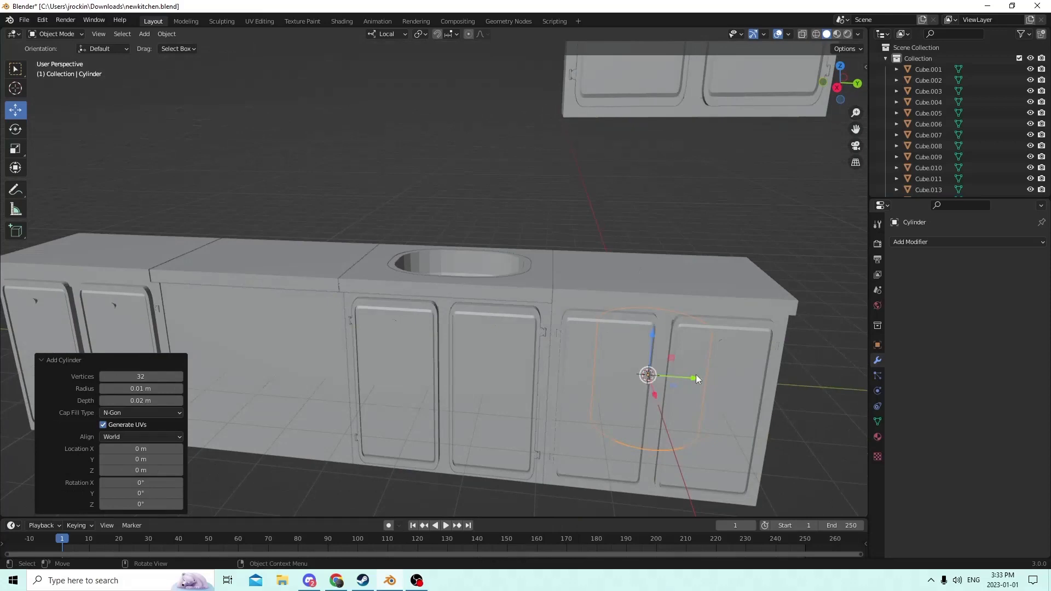
pyautogui.moveTo(695, 378); pyautogui.dragTo(461, 254)
pyautogui.moveTo(461, 254); pyautogui.dragTo(508, 365, button='middle')
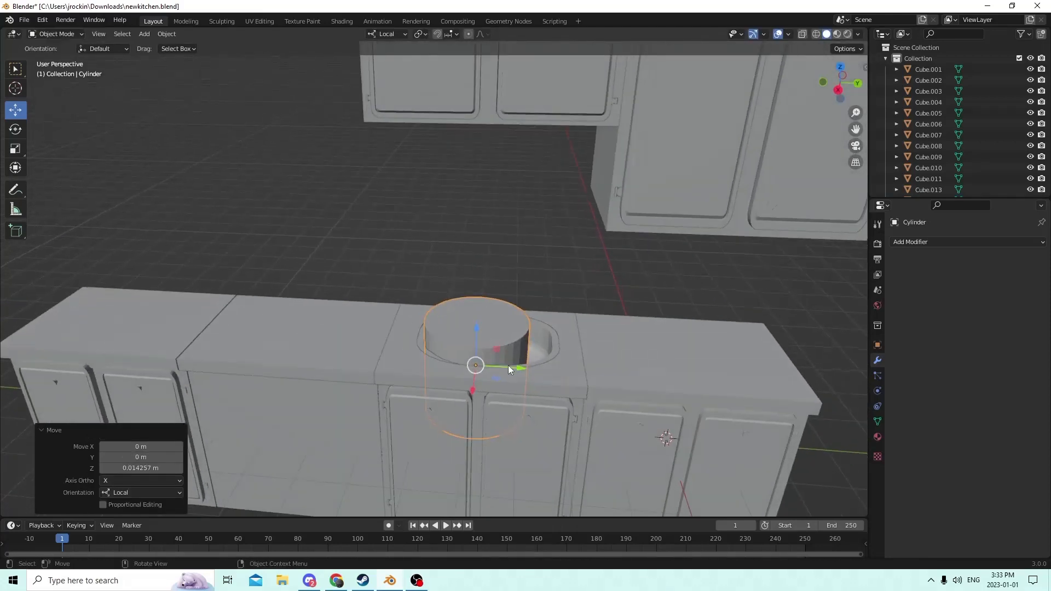
pyautogui.moveTo(508, 366); pyautogui.dragTo(534, 368)
# Scale the cylinder to about 0.284, lower it toward the basin floor, and scale it again to about 0.516.
pyautogui.press('s')
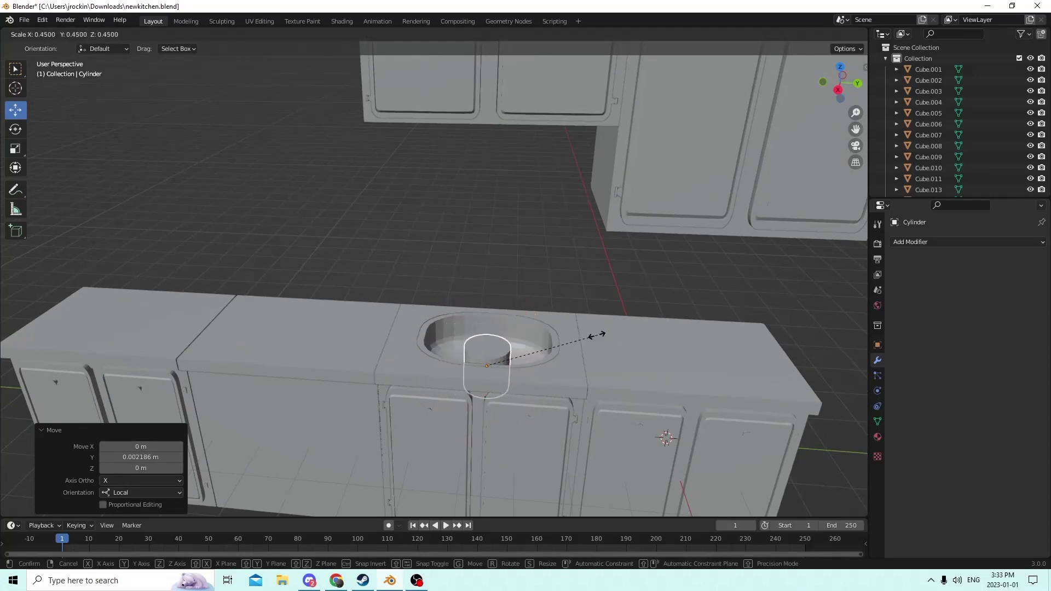
pyautogui.click(556, 345)
pyautogui.moveTo(531, 348); pyautogui.dragTo(549, 390, button='middle')
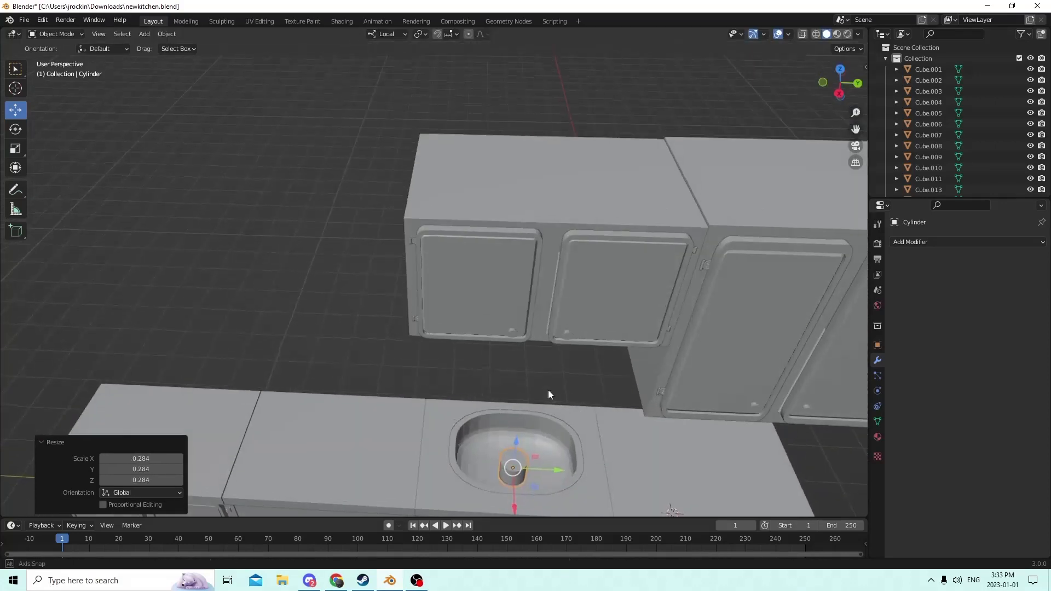
pyautogui.moveTo(517, 440); pyautogui.dragTo(515, 452)
pyautogui.press('s')
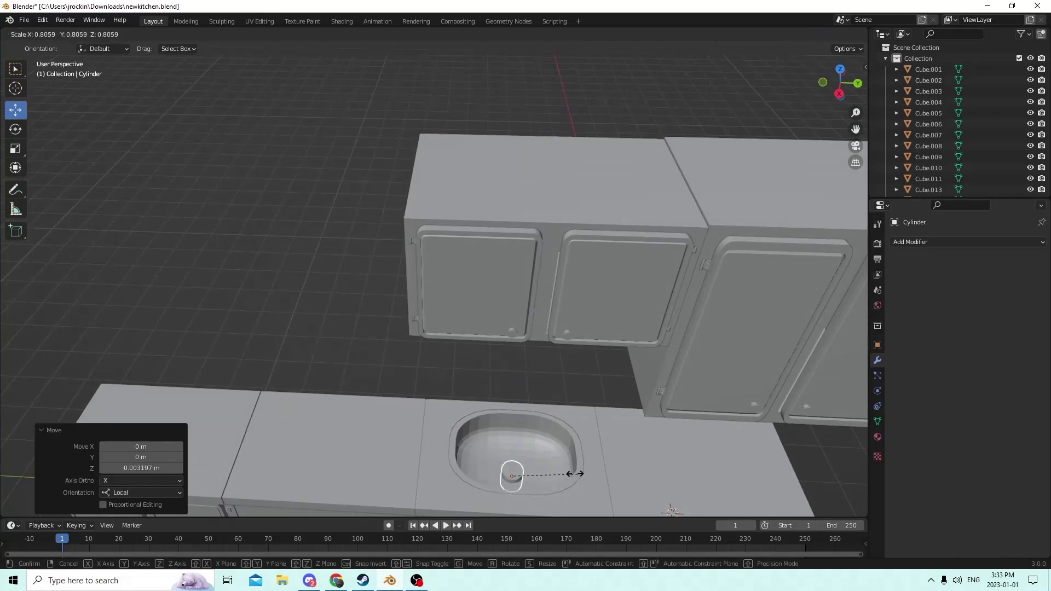
pyautogui.click(553, 467)
pyautogui.moveTo(553, 468)
pyautogui.mouseDown(button='middle')
pyautogui.moveTo(547, 452)
pyautogui.moveTo(556, 455)
pyautogui.mouseUp(button='middle')
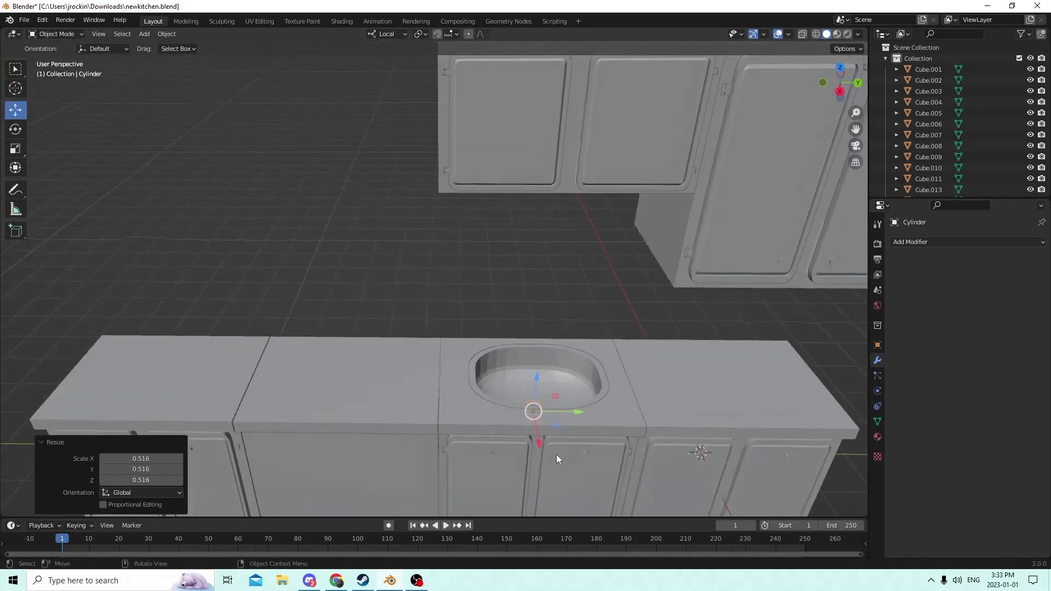
# Try to cut a drain hole by subtracting the small cylinder from the sink basin with Auto Boolean Difference.
pyautogui.click(536, 377)
pyautogui.moveTo(536, 377); pyautogui.dragTo(544, 393, button='middle')
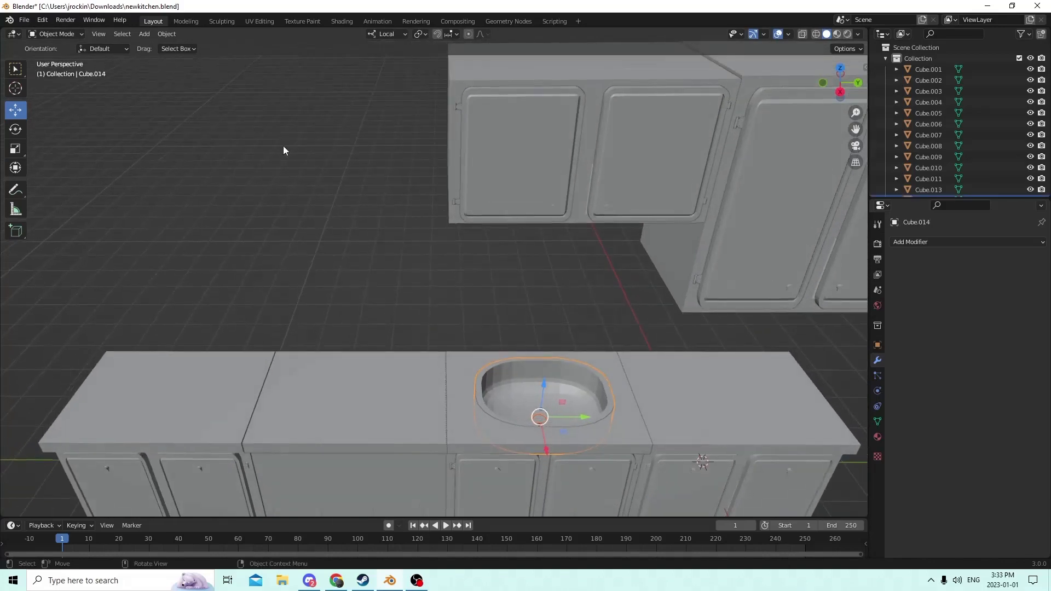
pyautogui.click(166, 33)
pyautogui.moveTo(206, 397)
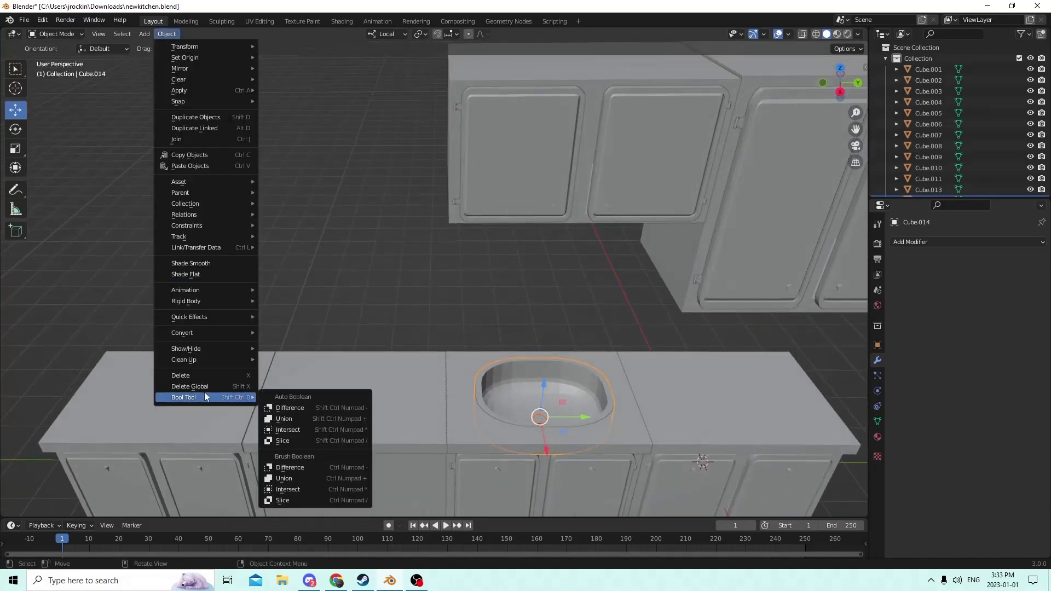
pyautogui.click(293, 409)
pyautogui.moveTo(314, 406); pyautogui.dragTo(454, 305, button='middle')
pyautogui.scroll(2, 464, 309)
pyautogui.scroll(4, 463, 309)
# Undo the drain hole subtraction and the selection made before it.
pyautogui.click(42, 20)
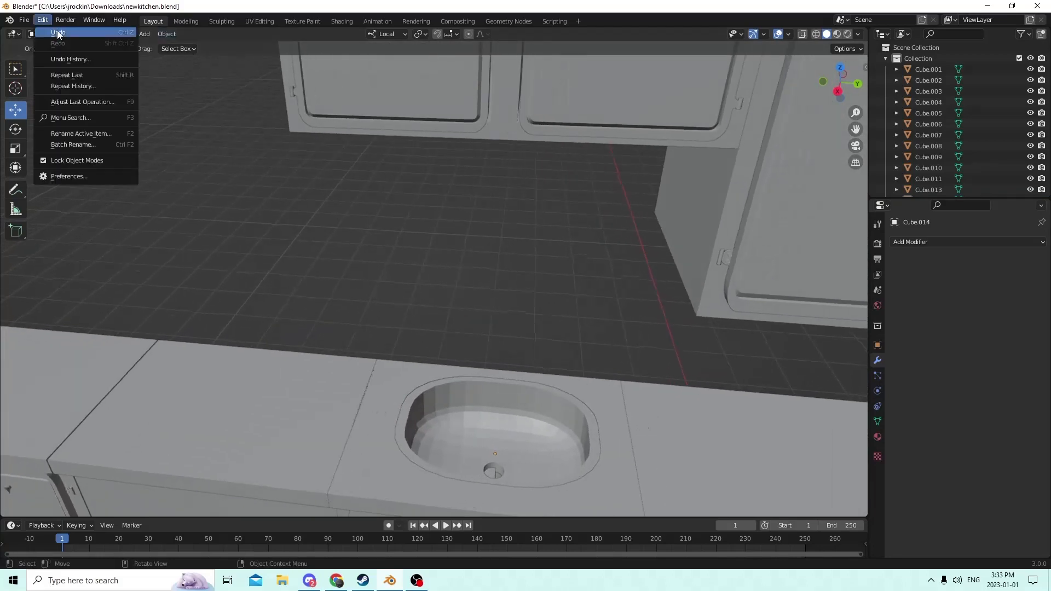
pyautogui.click(54, 34)
pyautogui.click(43, 20)
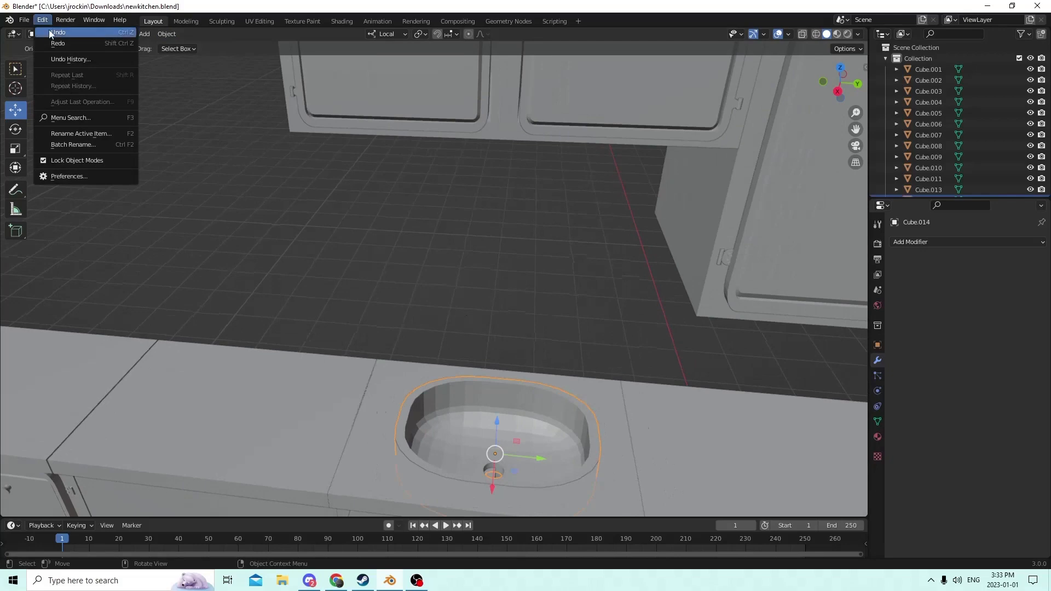
pyautogui.click(48, 30)
# Raise the small cylinder in the basin along its local Z axis, with a final move of about 0.0003 m.
pyautogui.moveTo(433, 351)
pyautogui.mouseDown(button='middle')
pyautogui.moveTo(419, 346)
pyautogui.moveTo(427, 352)
pyautogui.mouseUp(button='middle')
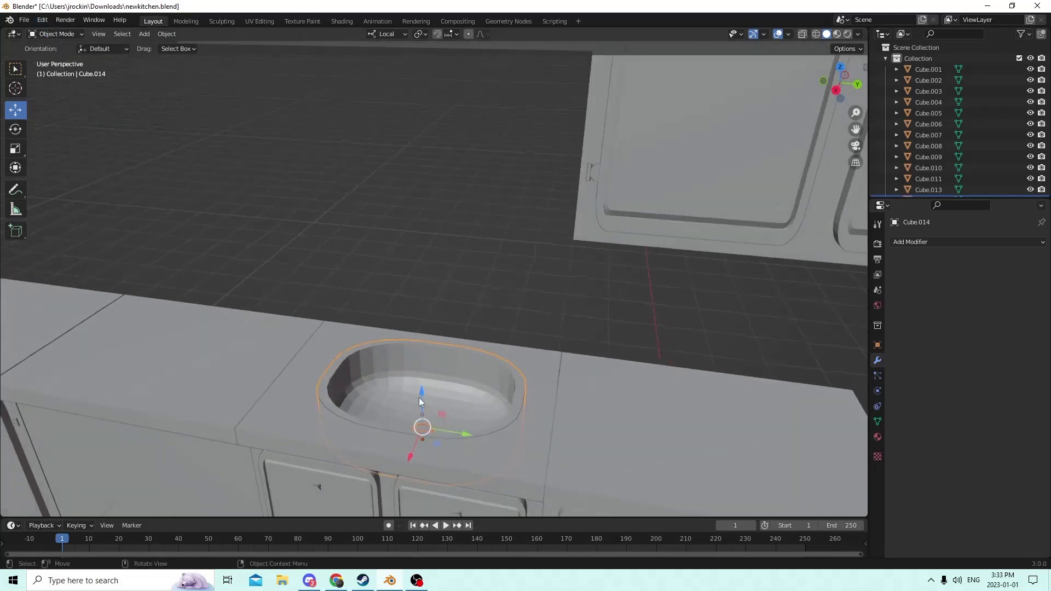
pyautogui.moveTo(423, 388)
pyautogui.mouseDown()
pyautogui.moveTo(420, 378)
pyautogui.moveTo(420, 403)
pyautogui.mouseUp()
pyautogui.click(426, 427)
pyautogui.moveTo(421, 403); pyautogui.dragTo(428, 427, button='middle')
pyautogui.moveTo(457, 449); pyautogui.dragTo(457, 442)
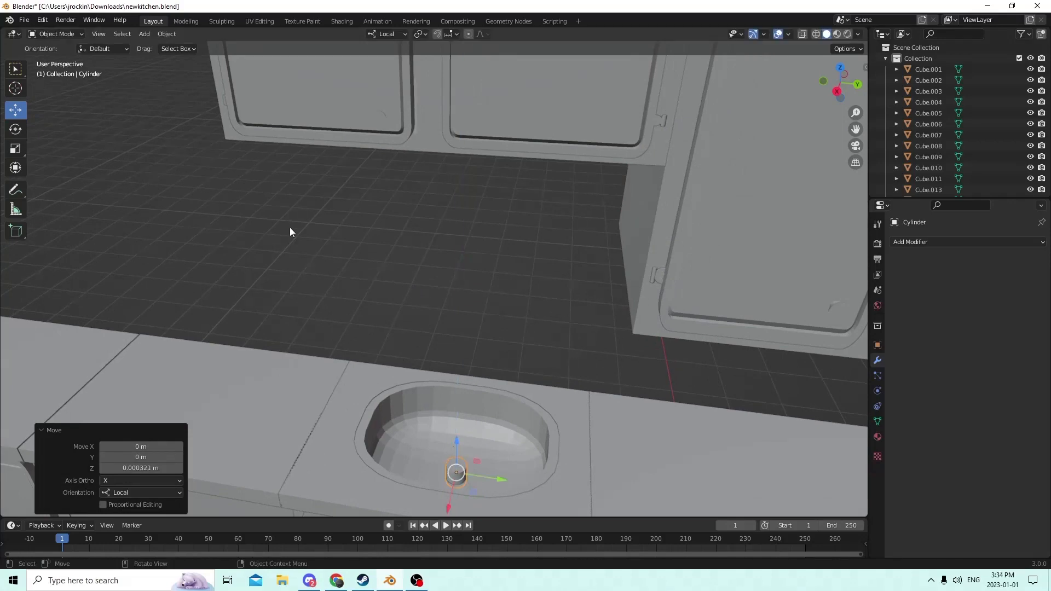
# Cut the drain hole into the basin floor by subtracting the raised cylinder from the basin with Auto Boolean Difference.
pyautogui.click(448, 438)
pyautogui.click(165, 34)
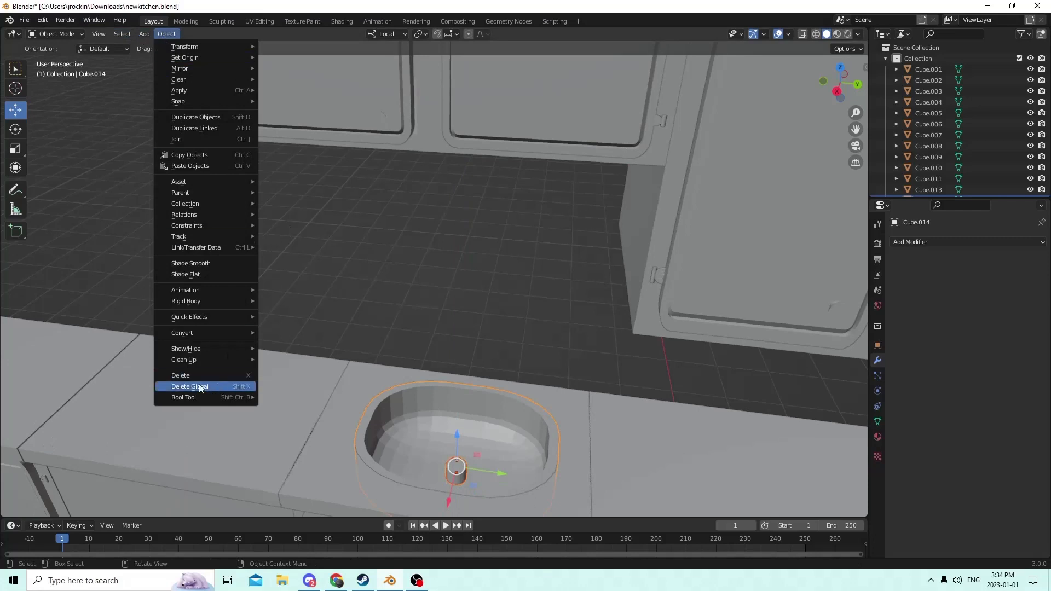
pyautogui.moveTo(186, 399)
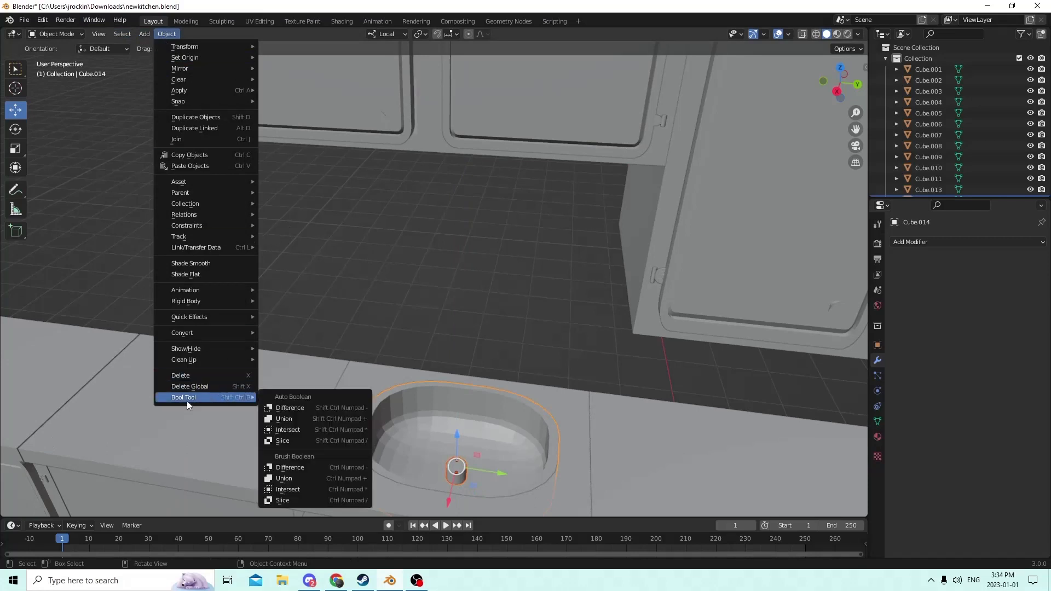
pyautogui.click(297, 408)
pyautogui.moveTo(297, 408); pyautogui.dragTo(350, 383, button='middle')
pyautogui.moveTo(491, 364); pyautogui.dragTo(467, 323, button='middle')
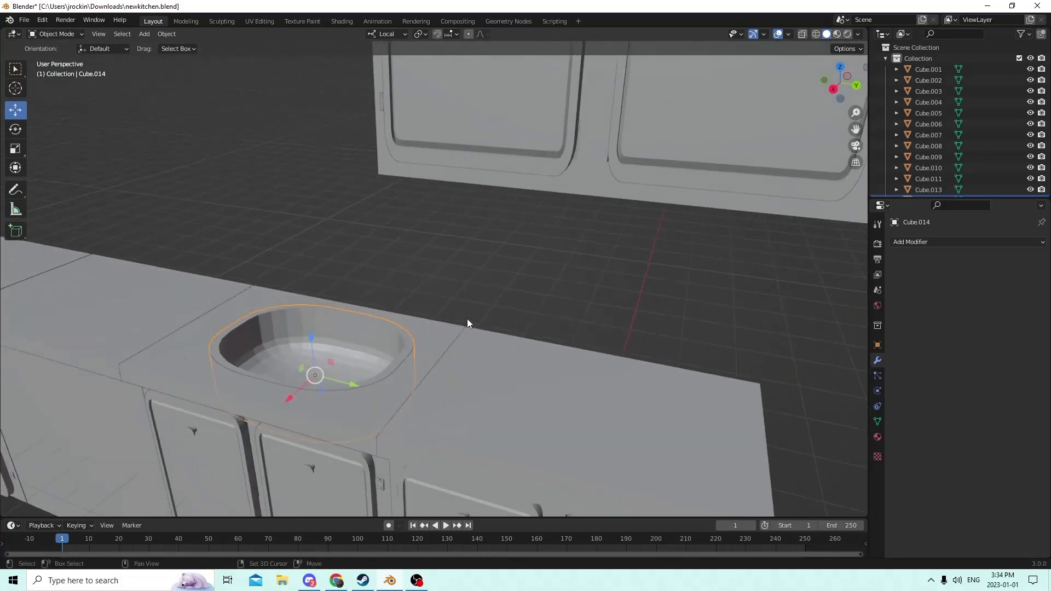
# Add a Bezier curve with a radius of 0.01 m at the world origin.
pyautogui.hotkey('shift', 'a')
pyautogui.moveTo(469, 320)
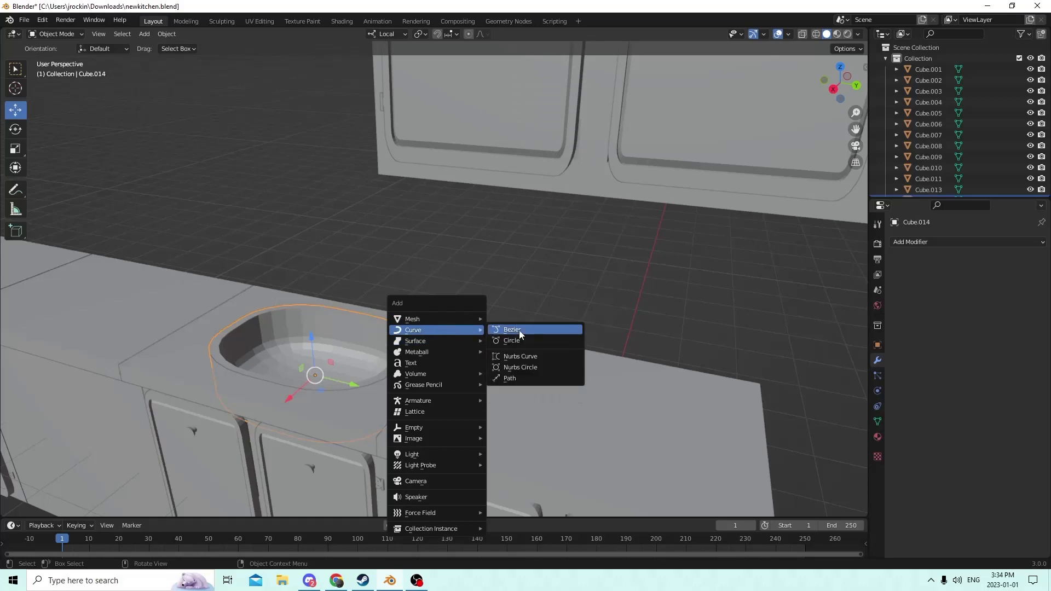
pyautogui.click(519, 330)
pyautogui.scroll(-5, 586, 317)
pyautogui.moveTo(587, 317); pyautogui.dragTo(636, 304, button='middle')
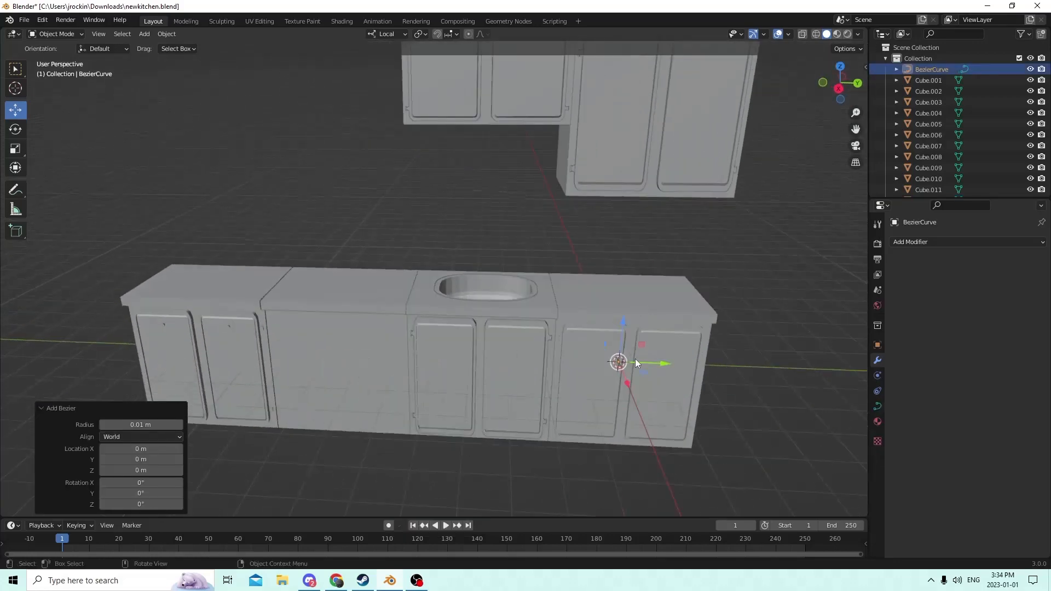
# Move the Bezier curve over the sink, to about −0.036 m in Y and 0.027 m in Z.
pyautogui.moveTo(636, 359); pyautogui.dragTo(594, 352, button='middle')
pyautogui.moveTo(568, 360); pyautogui.dragTo(436, 314)
pyautogui.moveTo(437, 315); pyautogui.dragTo(487, 326, button='middle')
pyautogui.moveTo(451, 305); pyautogui.dragTo(443, 206)
pyautogui.moveTo(444, 206); pyautogui.dragTo(525, 287, button='middle')
pyautogui.scroll(10, 746, 332)
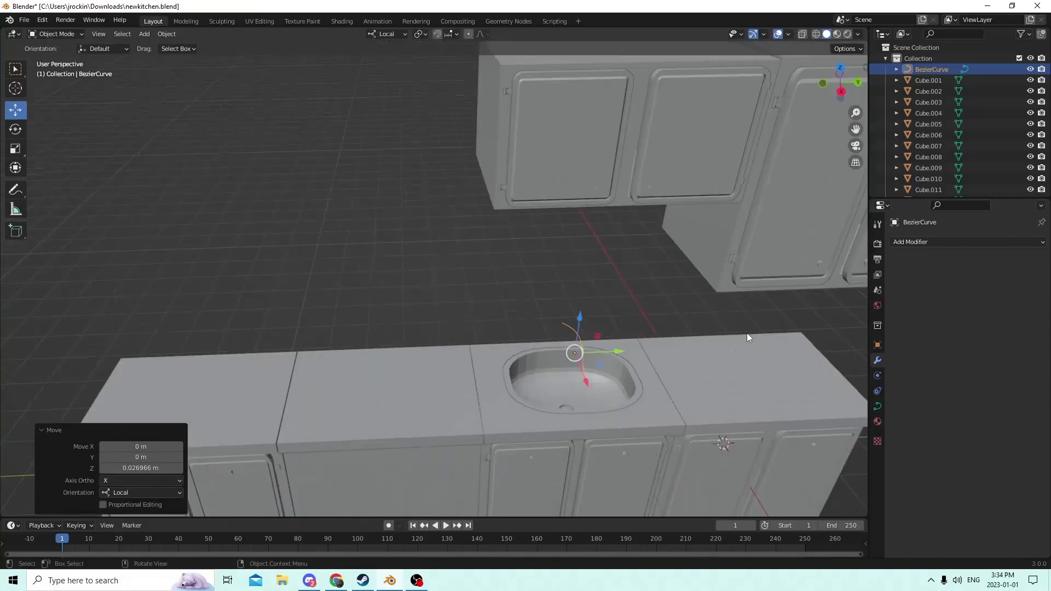
pyautogui.moveTo(672, 320); pyautogui.dragTo(590, 290, button='middle')
# In Edit Mode, move the outer handle of the curve's far end point along local X by about 0.003 m and another 0.0016 m.
pyautogui.press('Tab')
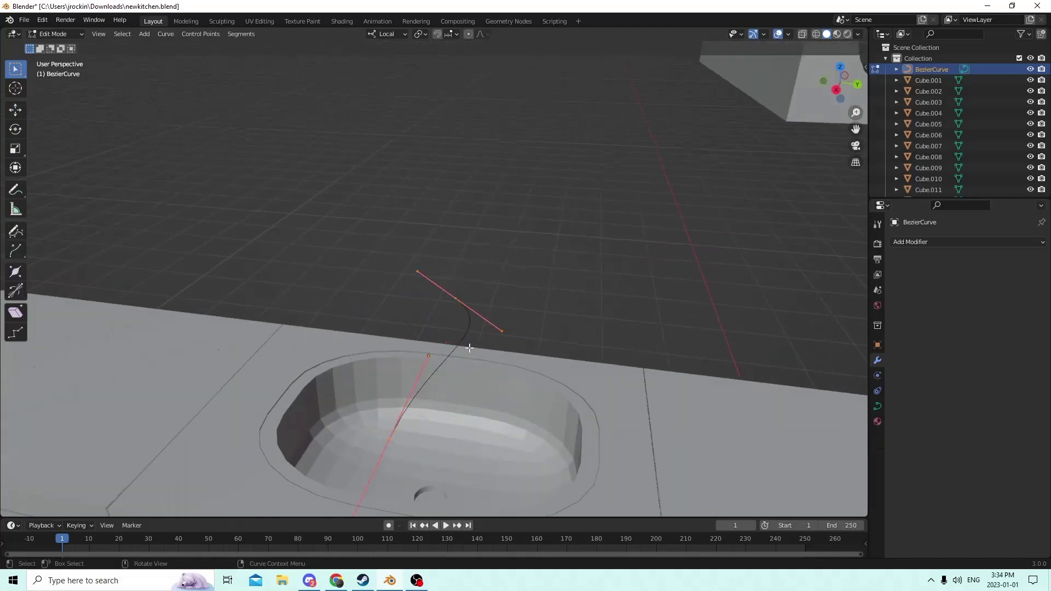
pyautogui.moveTo(469, 348); pyautogui.dragTo(511, 263, button='middle')
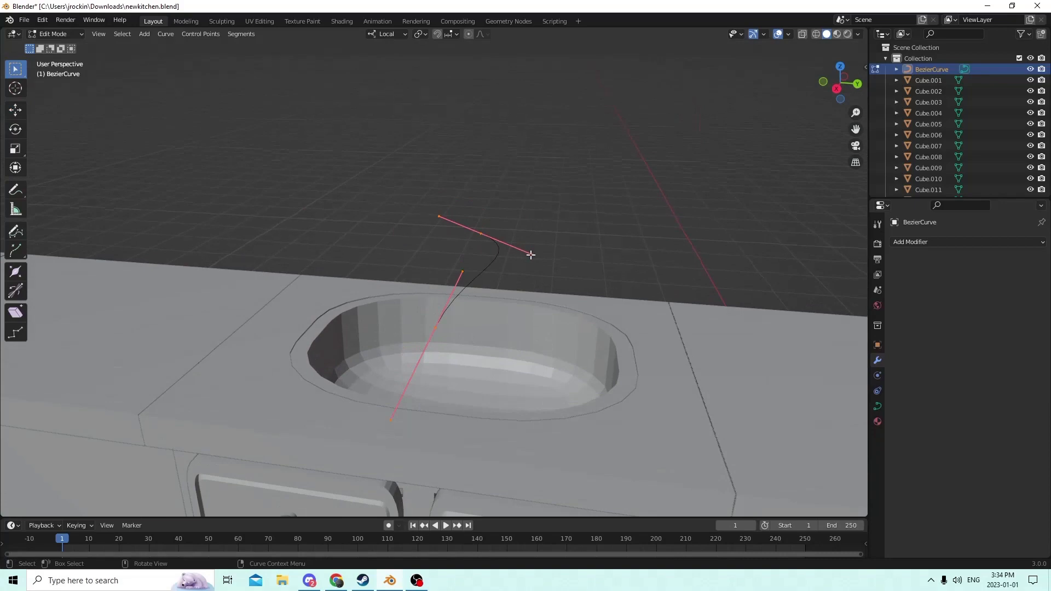
pyautogui.click(443, 216)
pyautogui.moveTo(437, 216); pyautogui.dragTo(441, 218)
pyautogui.moveTo(444, 207); pyautogui.dragTo(404, 197, button='middle')
pyautogui.click(15, 112)
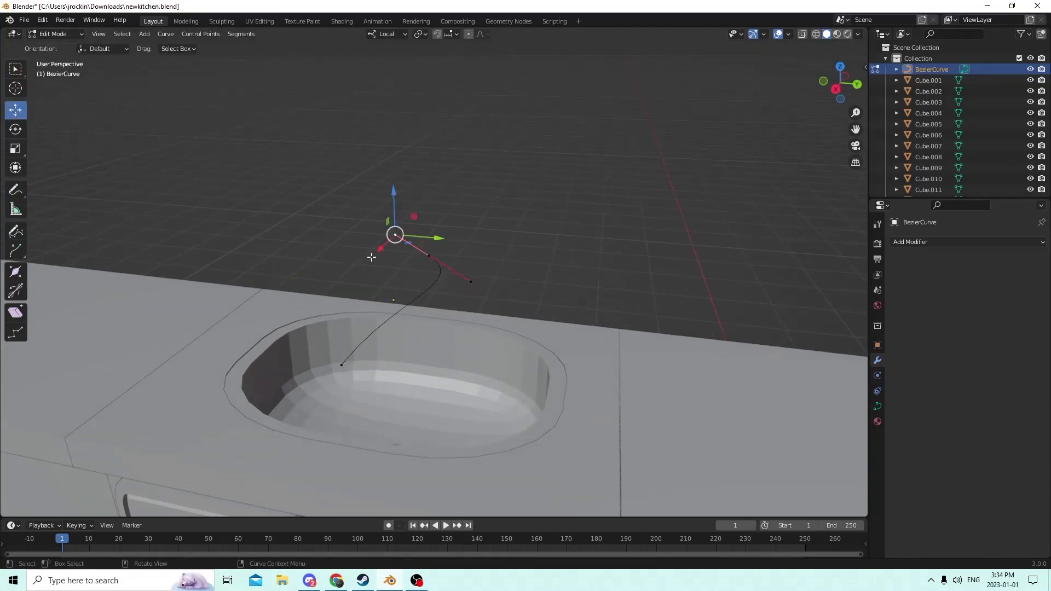
pyautogui.moveTo(380, 248); pyautogui.dragTo(369, 259)
pyautogui.moveTo(368, 259); pyautogui.dragTo(395, 268, button='middle')
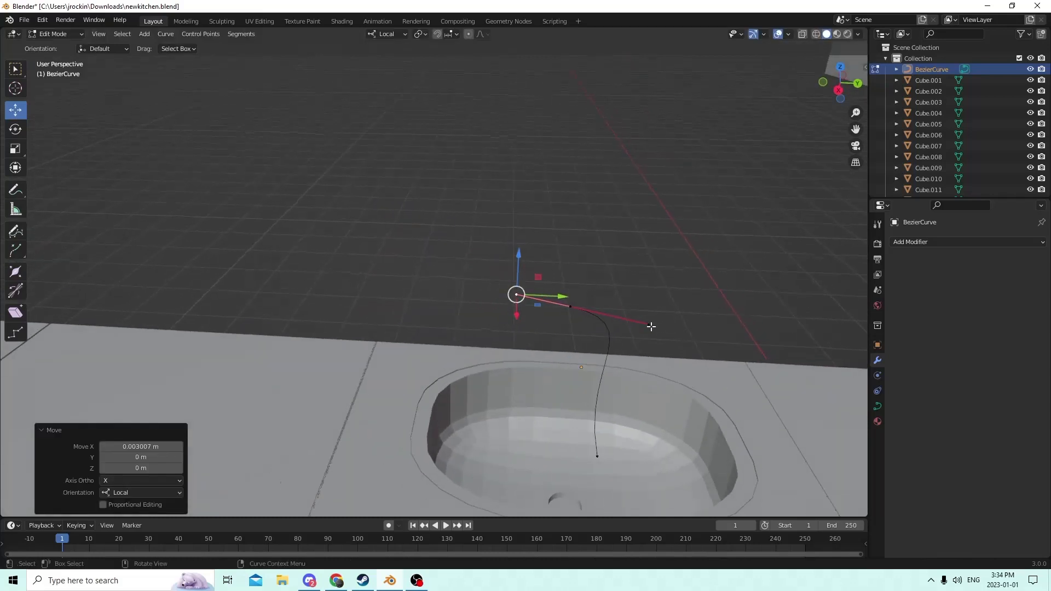
pyautogui.moveTo(518, 317); pyautogui.dragTo(515, 323)
pyautogui.moveTo(515, 323)
pyautogui.mouseDown(button='middle')
pyautogui.moveTo(535, 342)
pyautogui.moveTo(521, 334)
pyautogui.mouseUp(button='middle')
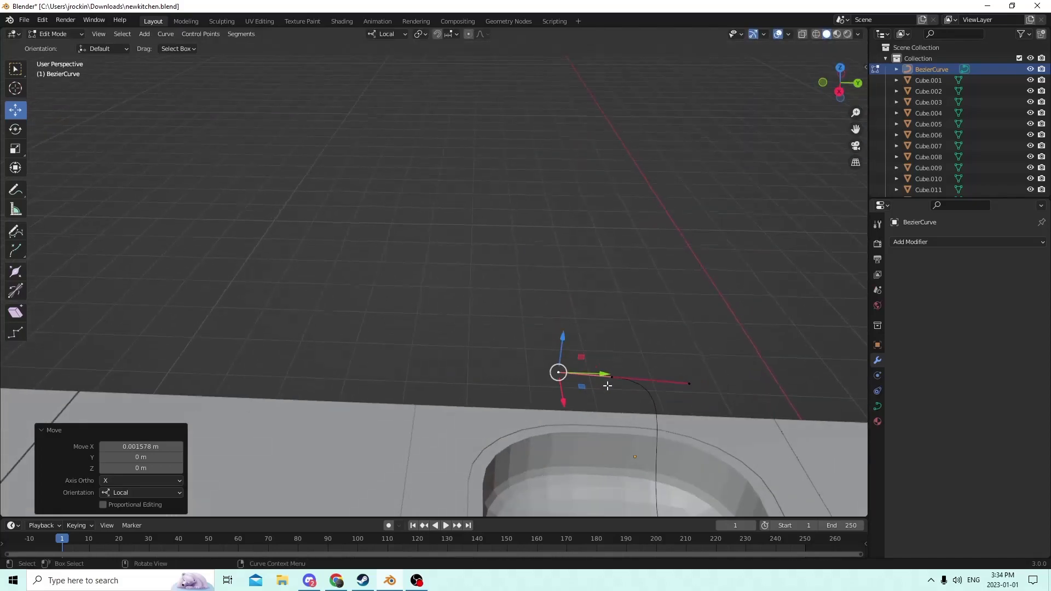
# Shift the curve's far end point toward −Y and level its handles with moves of about −0.0039 m and 0.0023 m in Y and −0.0007 m in X.
pyautogui.moveTo(611, 375); pyautogui.dragTo(632, 378)
pyautogui.moveTo(658, 384); pyautogui.dragTo(621, 376)
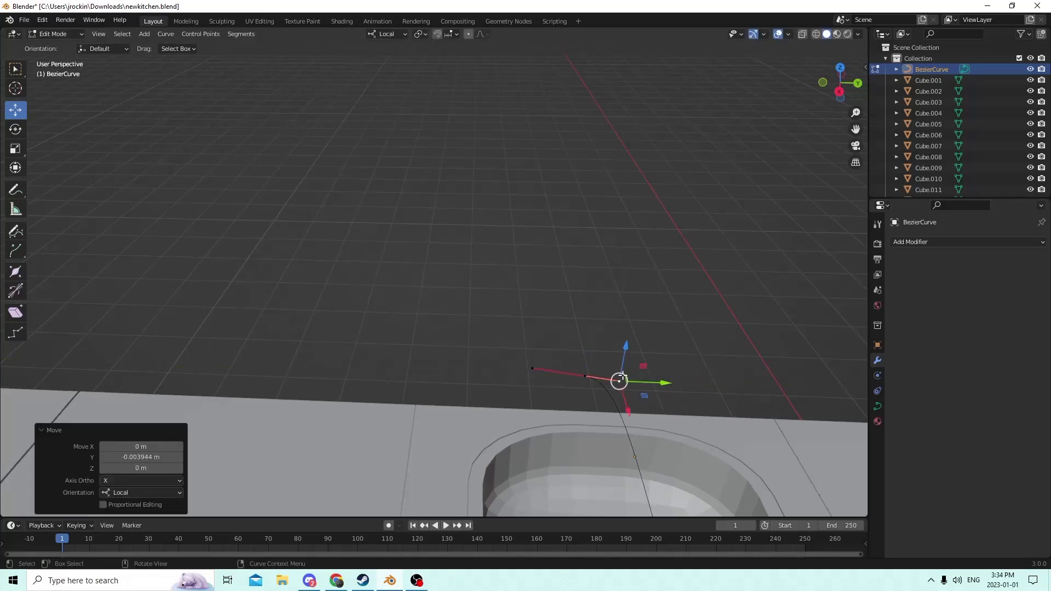
pyautogui.click(530, 368)
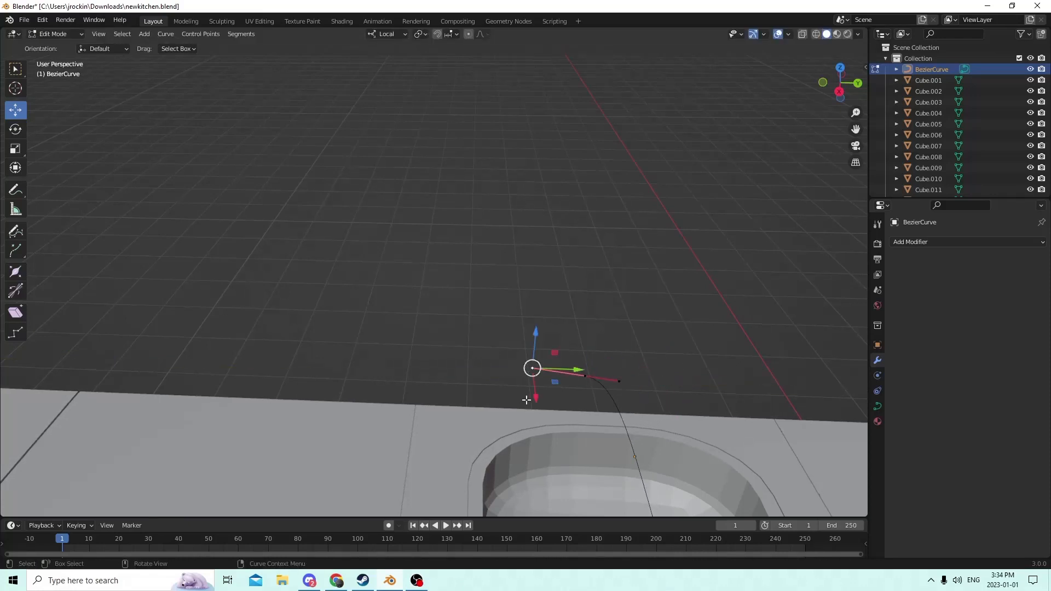
pyautogui.moveTo(527, 400)
pyautogui.mouseDown()
pyautogui.moveTo(550, 379)
pyautogui.moveTo(588, 370)
pyautogui.moveTo(585, 383)
pyautogui.moveTo(544, 404)
pyautogui.mouseUp()
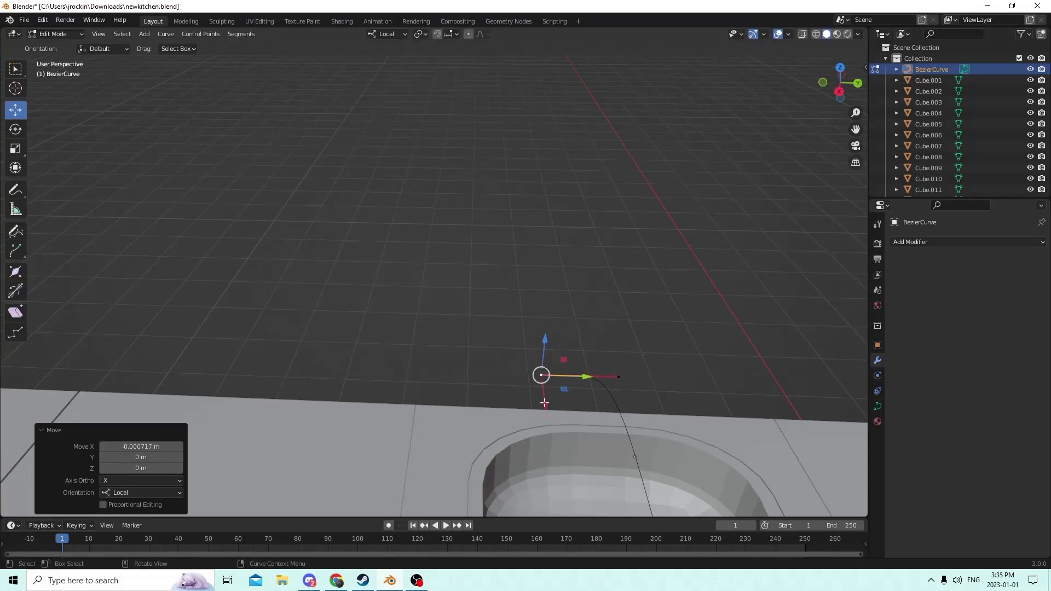
pyautogui.click(614, 377)
pyautogui.moveTo(661, 378); pyautogui.dragTo(687, 382)
pyautogui.moveTo(665, 329); pyautogui.dragTo(536, 377, button='middle')
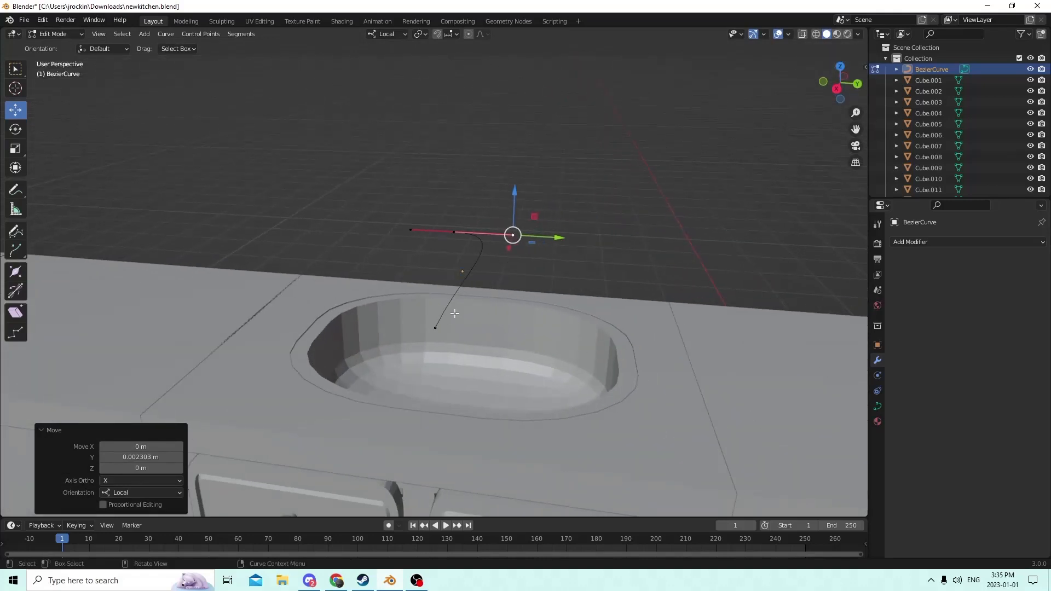
# Shift the outer handle of the curve's near end point toward −Y, with a final move of about −0.0011 m.
pyautogui.click(433, 325)
pyautogui.keyDown('shift'); pyautogui.moveTo(434, 325); pyautogui.dragTo(501, 389, button='middle'); pyautogui.keyUp('shift')
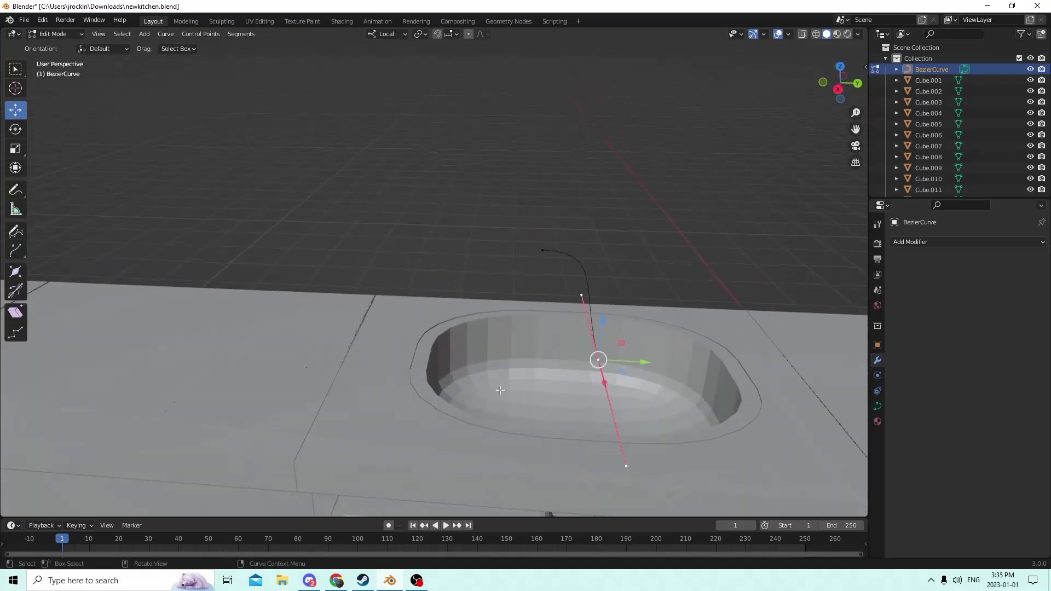
pyautogui.click(628, 465)
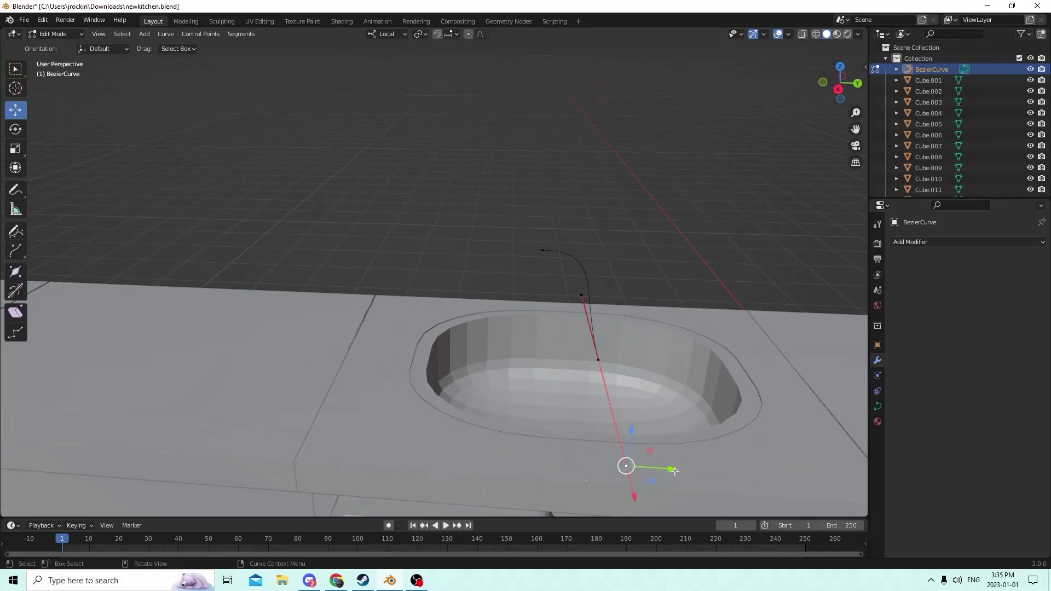
pyautogui.moveTo(674, 471); pyautogui.dragTo(646, 472)
pyautogui.moveTo(625, 454); pyautogui.dragTo(608, 407, button='middle')
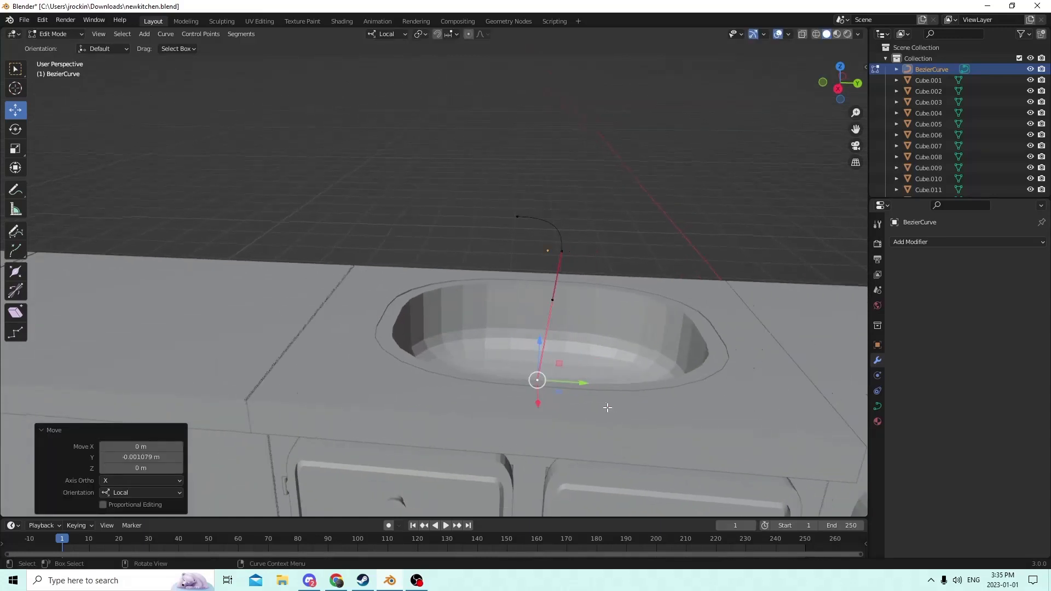
# Set the Bezier curve's X rotation to 90° so that it stands upright.
pyautogui.click(878, 291)
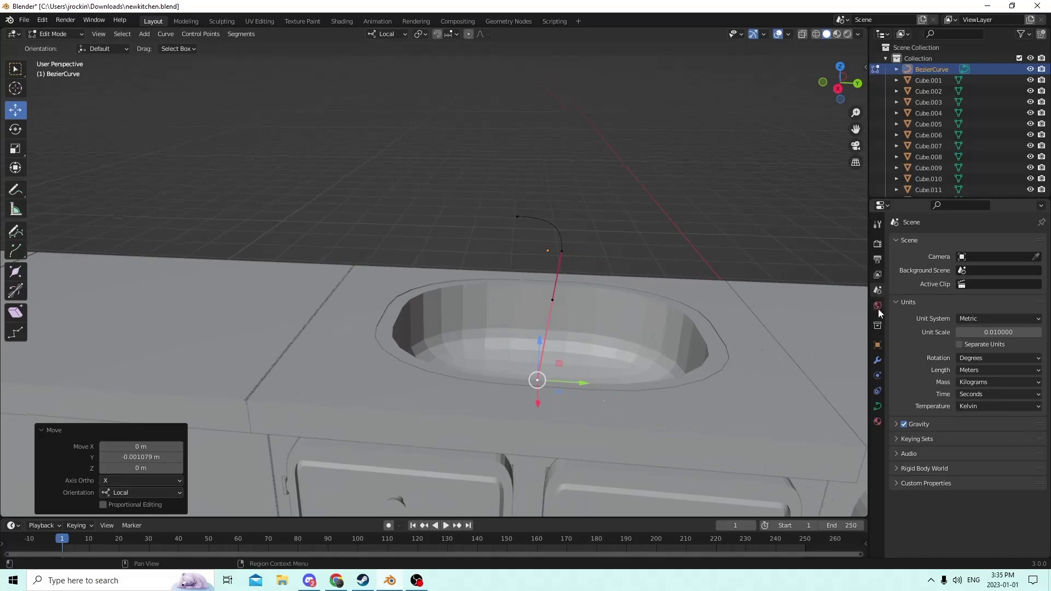
pyautogui.click(878, 325)
pyautogui.moveTo(795, 299); pyautogui.dragTo(767, 312, button='middle')
pyautogui.click(878, 345)
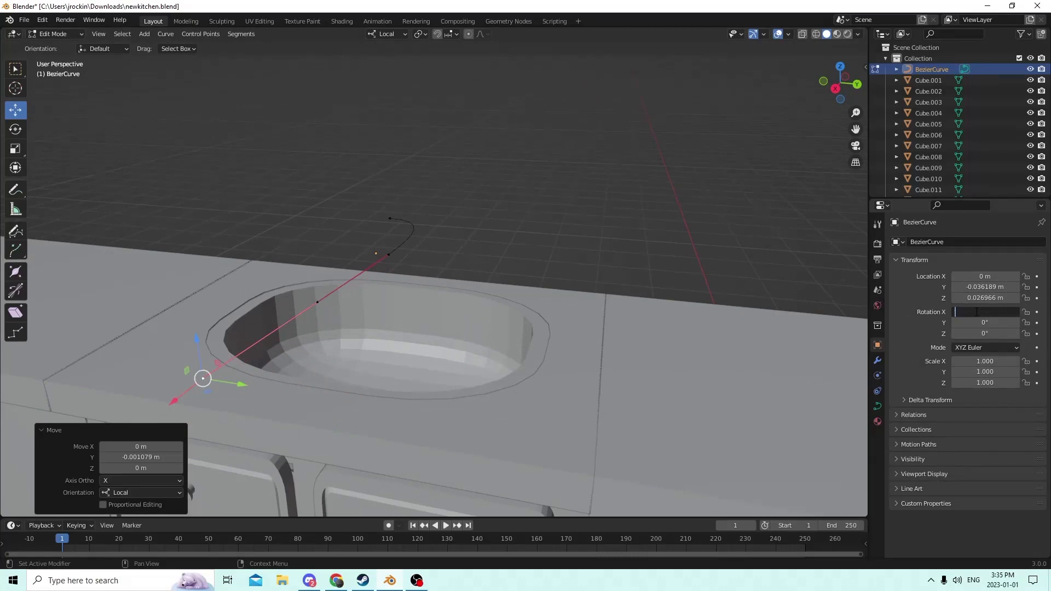
pyautogui.press('Return')
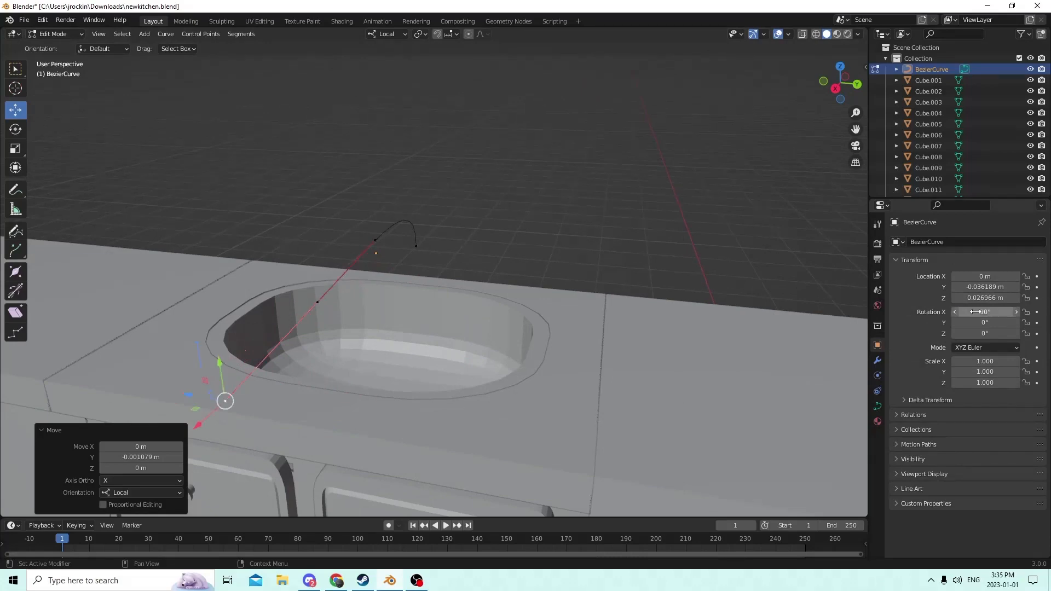
# Try flipping the Bezier curve about its Y axis, and set the Y rotation back to 0°.
pyautogui.click(979, 323)
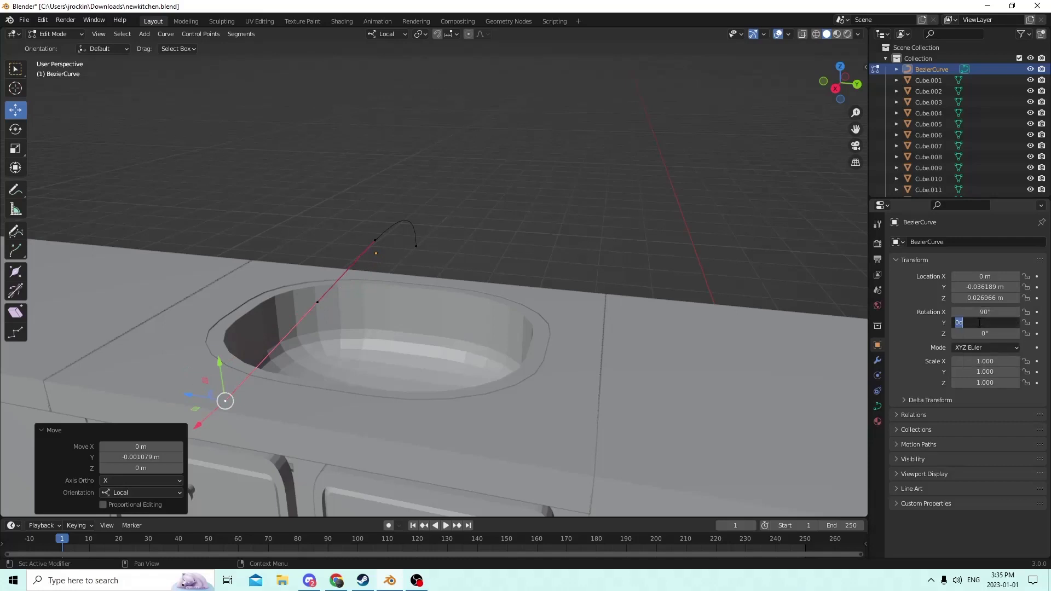
pyautogui.press('Return')
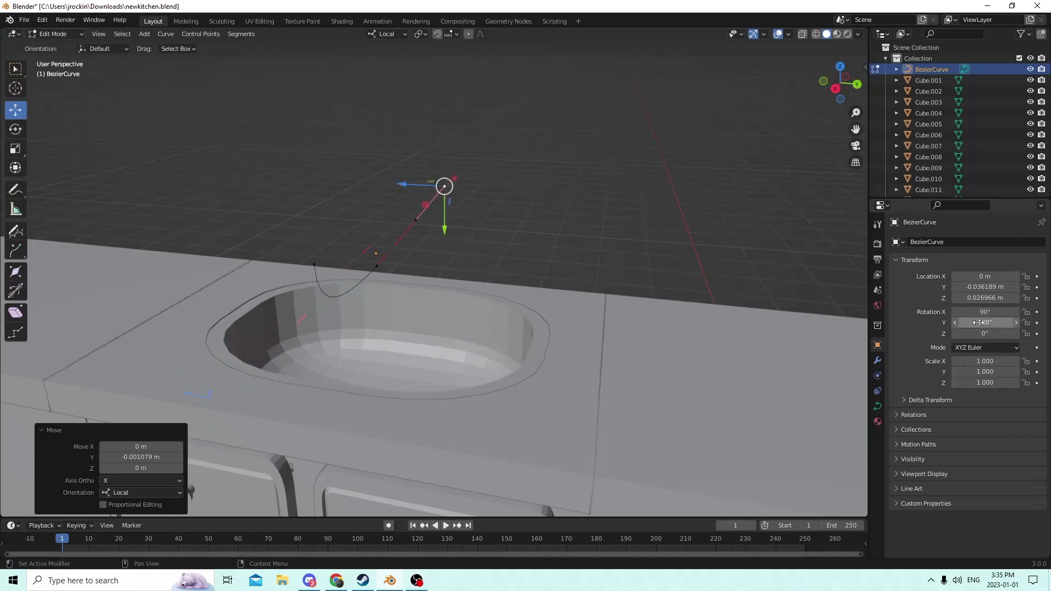
pyautogui.click(979, 322)
pyautogui.write('0')
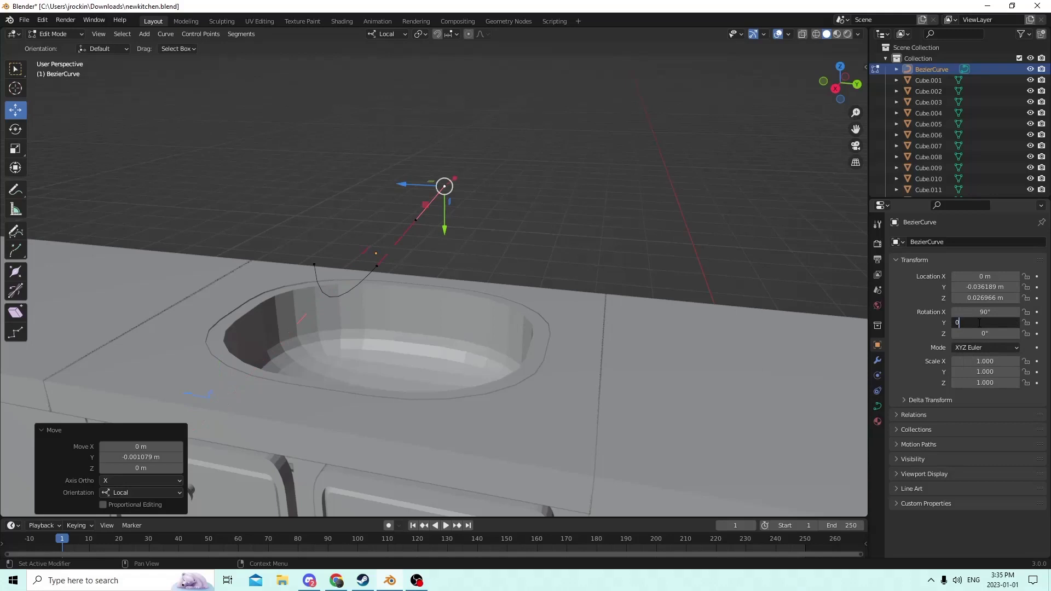
pyautogui.press('Return')
# Try a Z rotation of 180° on the Bezier curve, and set the Z rotation back to 0°.
pyautogui.click(974, 332)
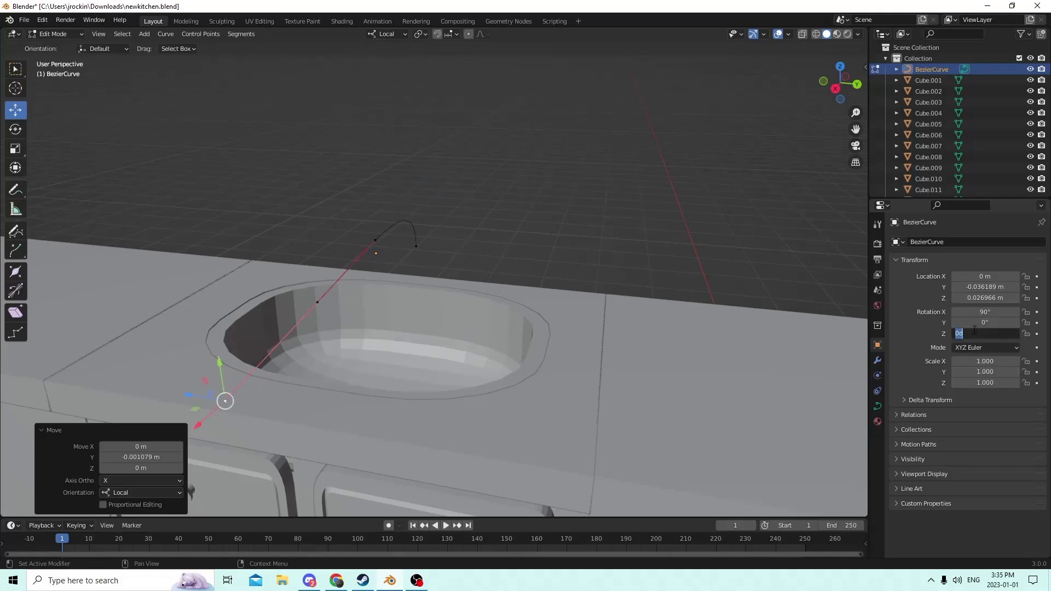
pyautogui.write('180')
pyautogui.press('Return')
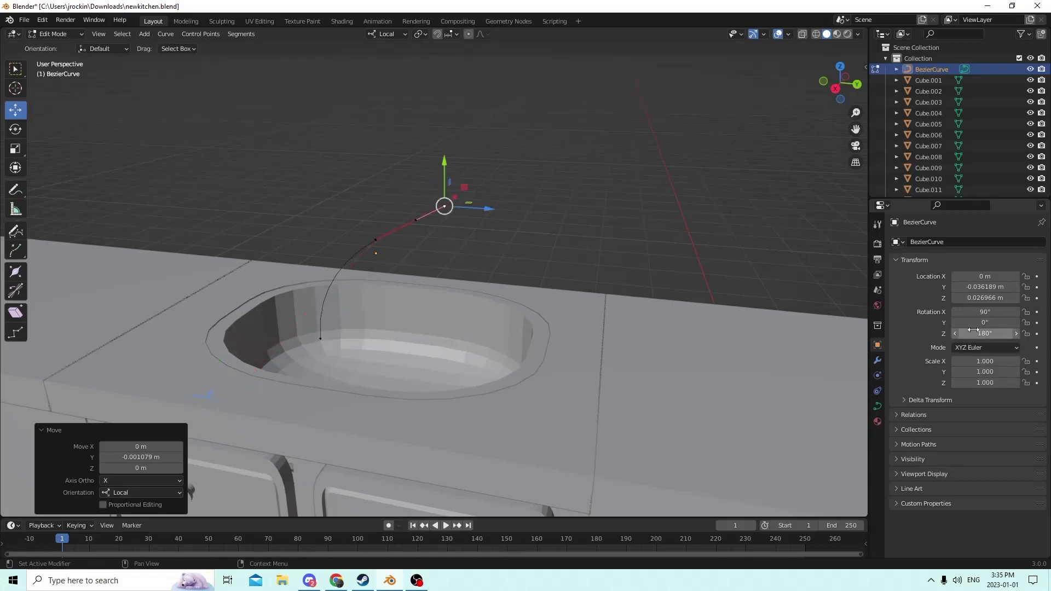
pyautogui.moveTo(612, 267); pyautogui.dragTo(575, 263, button='middle')
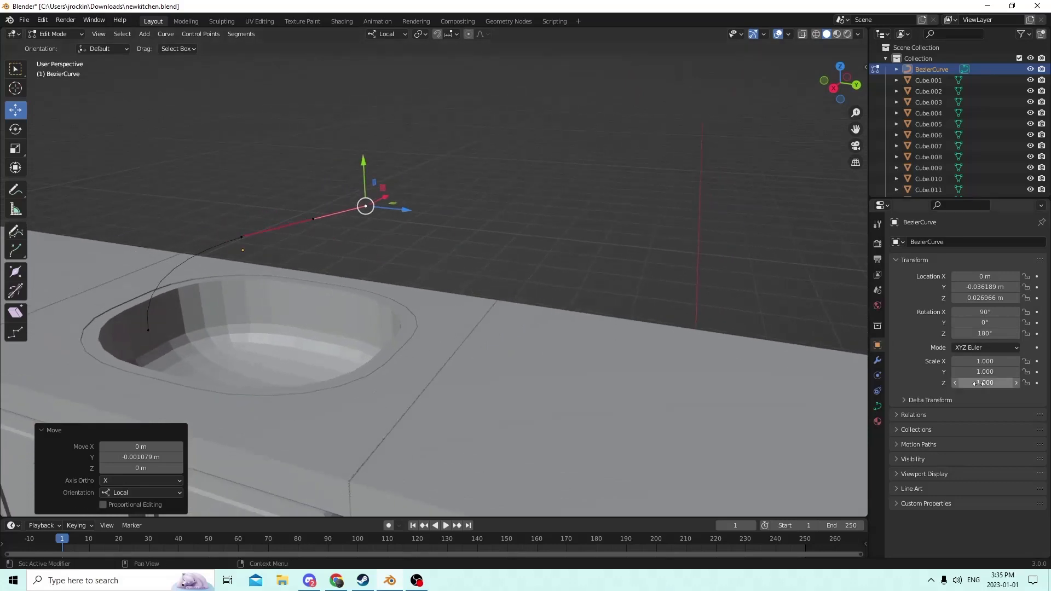
pyautogui.click(982, 332)
pyautogui.write('0')
pyautogui.press('Return')
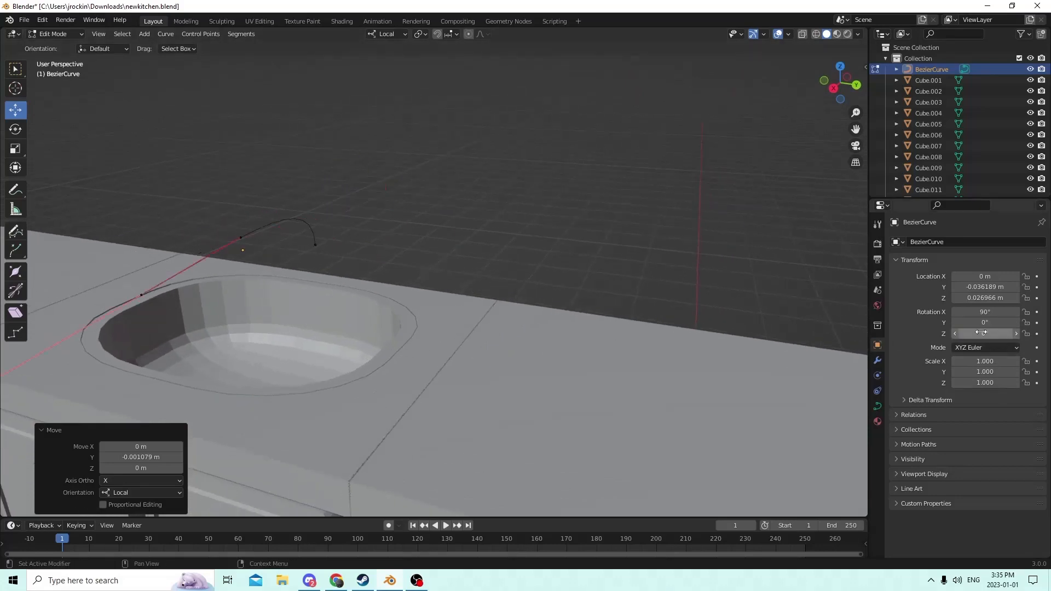
pyautogui.moveTo(685, 316); pyautogui.dragTo(533, 298, button='middle')
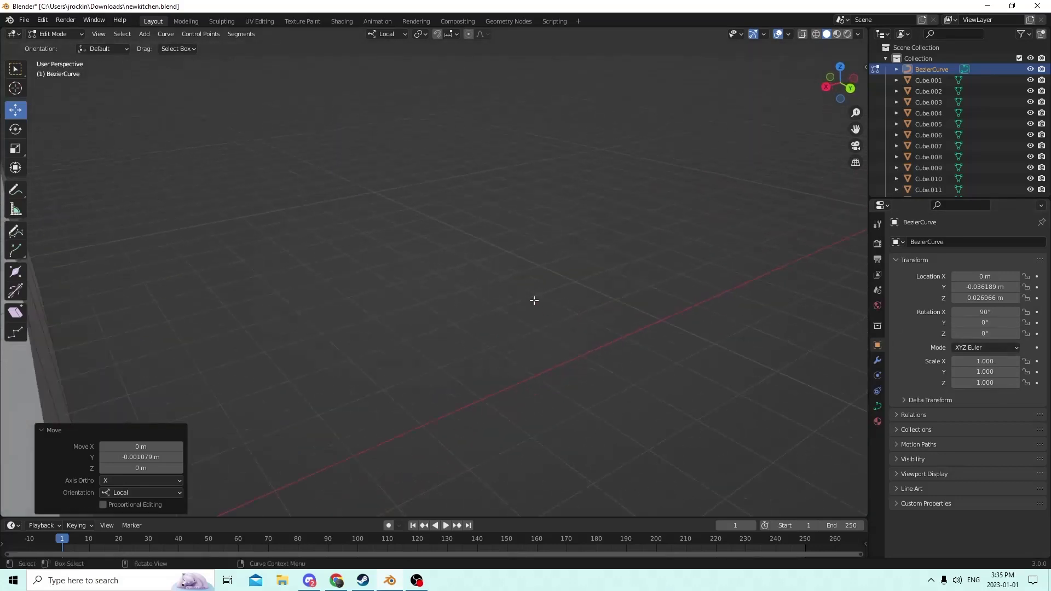
# Raise the outer handle of the curve's near end point about 0.0011 m along local Y and nudge it about 0.00005 m along Z.
pyautogui.moveTo(856, 130); pyautogui.dragTo(476, 158)
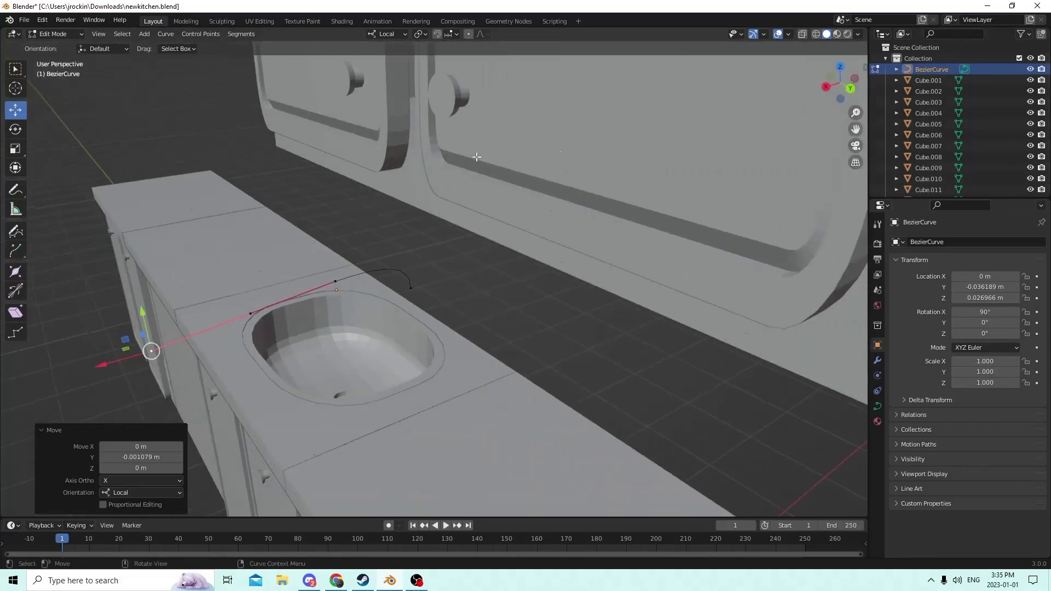
pyautogui.moveTo(294, 199); pyautogui.dragTo(154, 188, button='middle')
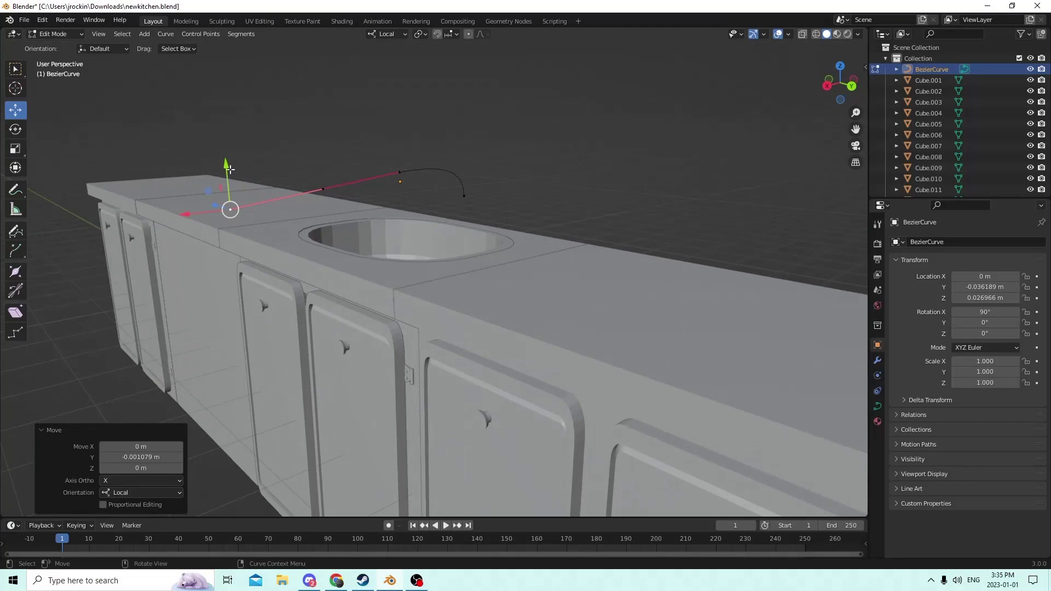
pyautogui.moveTo(229, 169)
pyautogui.mouseDown()
pyautogui.moveTo(223, 155)
pyautogui.moveTo(224, 164)
pyautogui.mouseUp()
pyautogui.moveTo(224, 165); pyautogui.dragTo(194, 174, button='middle')
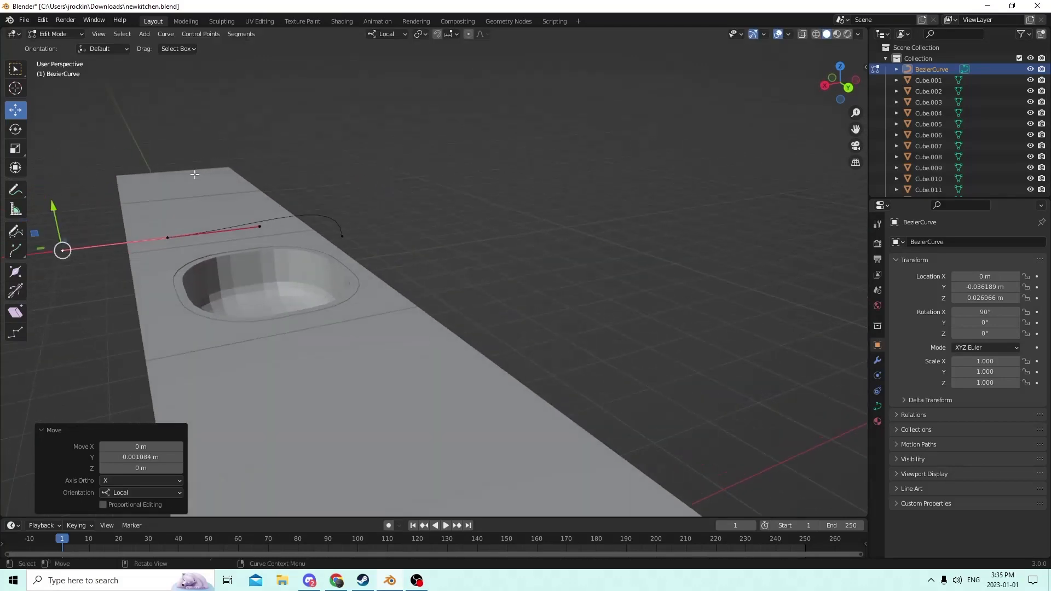
pyautogui.moveTo(212, 213); pyautogui.dragTo(470, 348, button='middle')
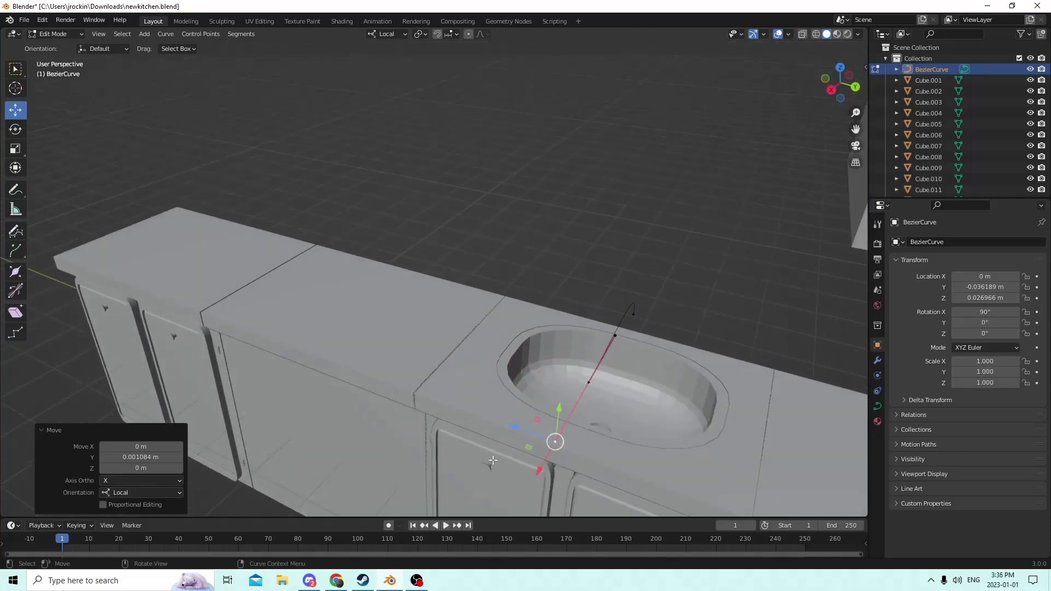
pyautogui.moveTo(514, 425); pyautogui.dragTo(526, 412)
# Shift the curve's far end point about −0.00023 m along local Z and lower it about 0.00065 m along Y.
pyautogui.scroll(3, 662, 279)
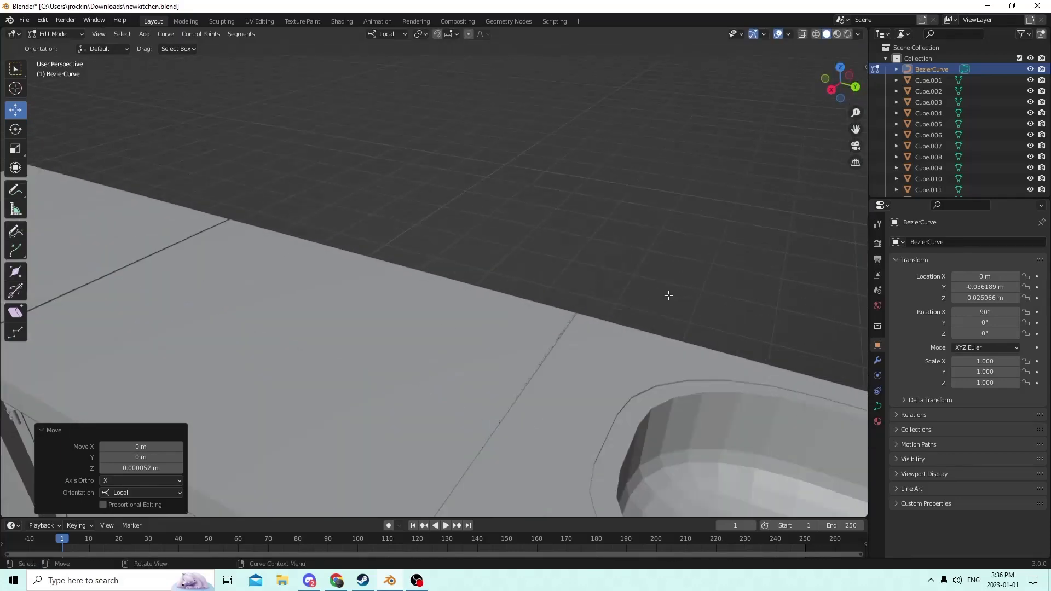
pyautogui.moveTo(668, 295)
pyautogui.mouseDown(button='middle')
pyautogui.moveTo(634, 282)
pyautogui.moveTo(653, 289)
pyautogui.mouseUp(button='middle')
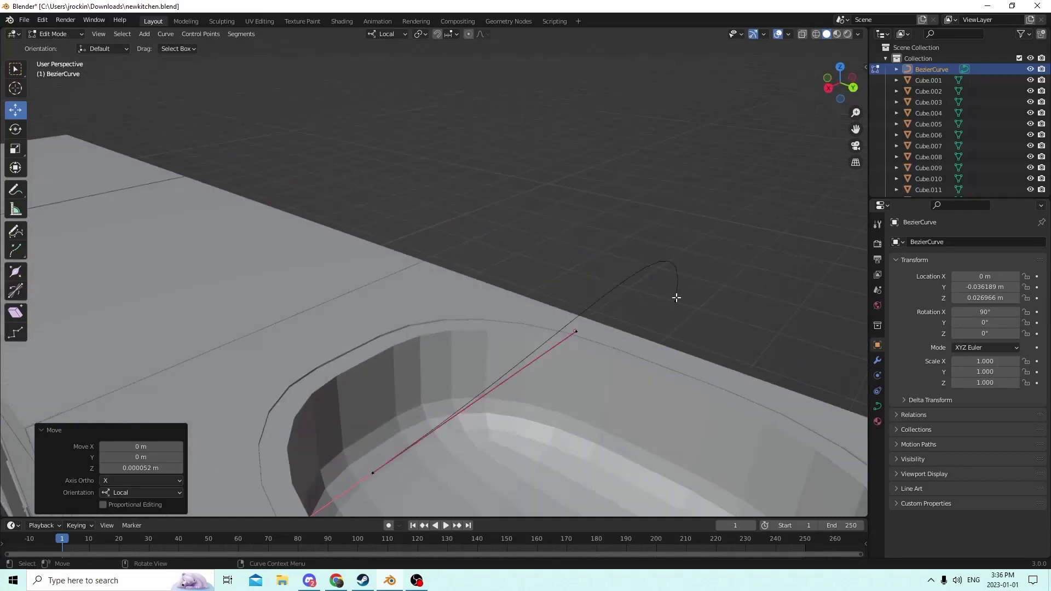
pyautogui.click(677, 297)
pyautogui.moveTo(636, 293); pyautogui.dragTo(645, 295)
pyautogui.moveTo(645, 295); pyautogui.dragTo(630, 286, button='middle')
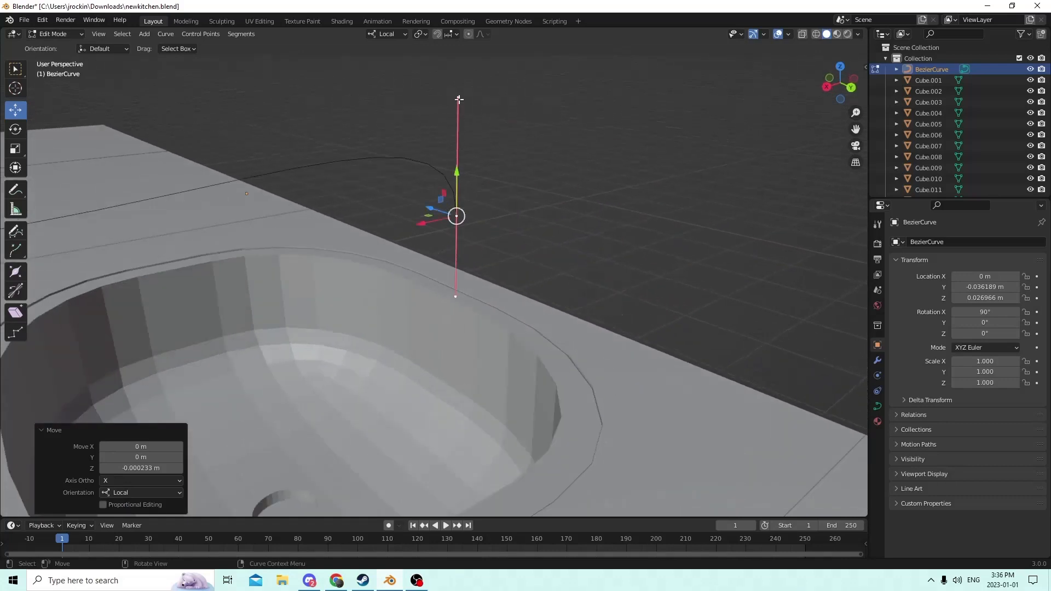
pyautogui.moveTo(459, 168); pyautogui.dragTo(459, 187)
pyautogui.moveTo(458, 188); pyautogui.dragTo(495, 208, button='middle')
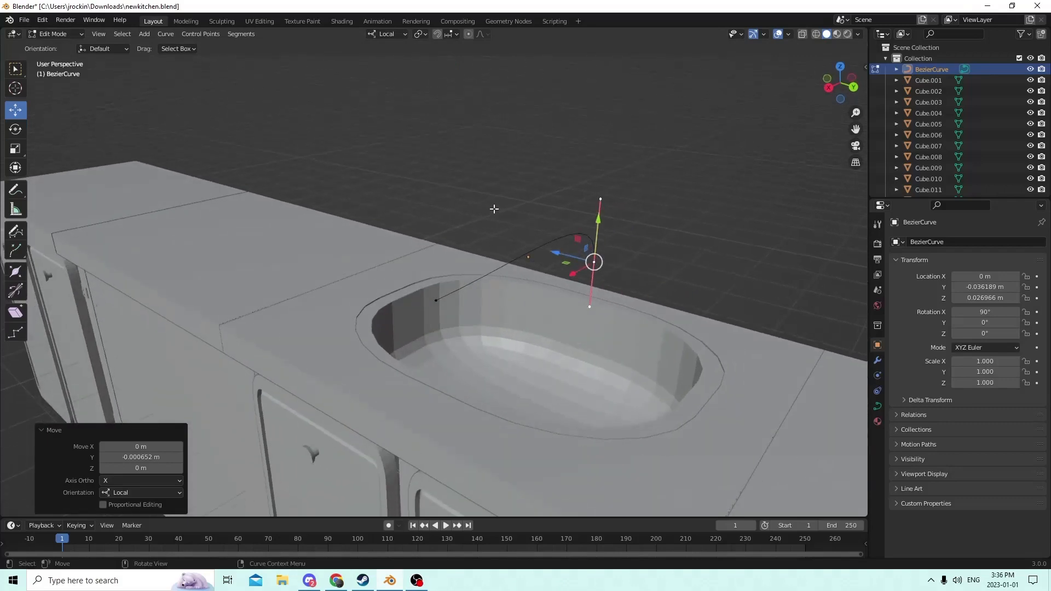
# Give the Bezier curve a round bevel with a depth of 0.001 m to form a pipe.
pyautogui.click(877, 406)
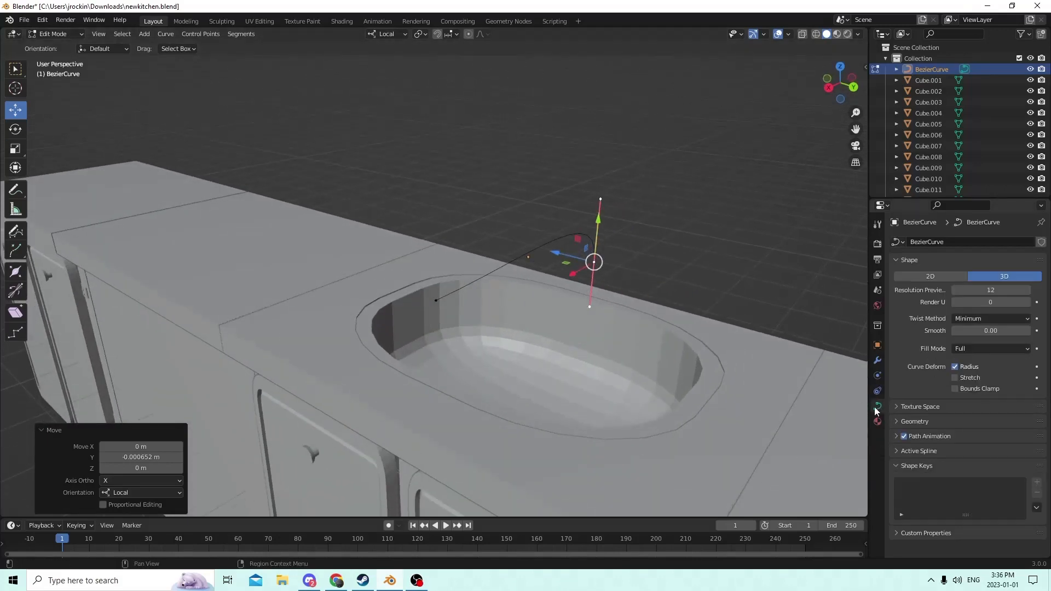
pyautogui.click(914, 421)
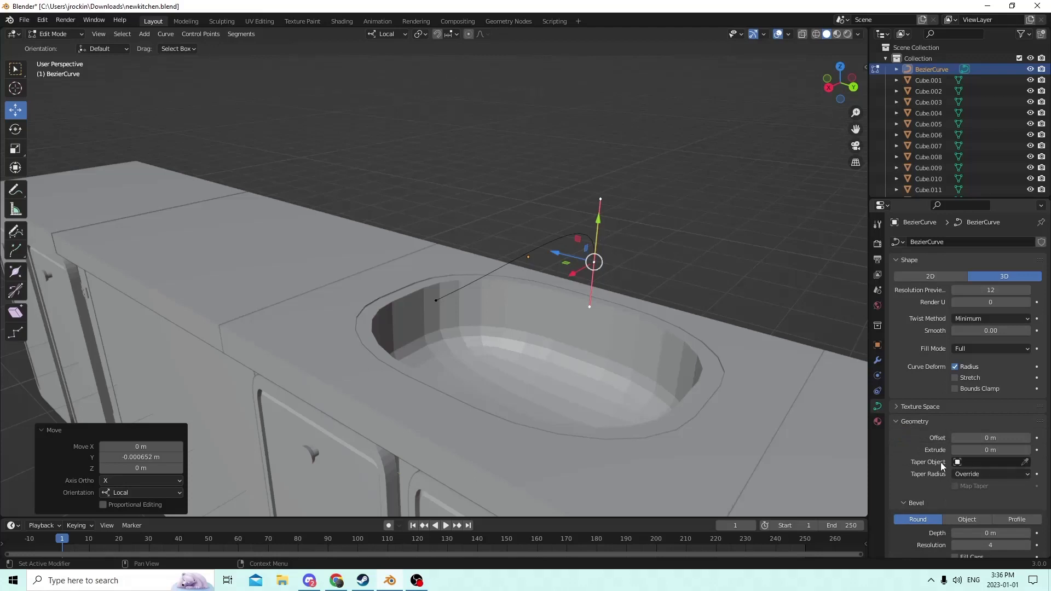
pyautogui.scroll(-1, 937, 463)
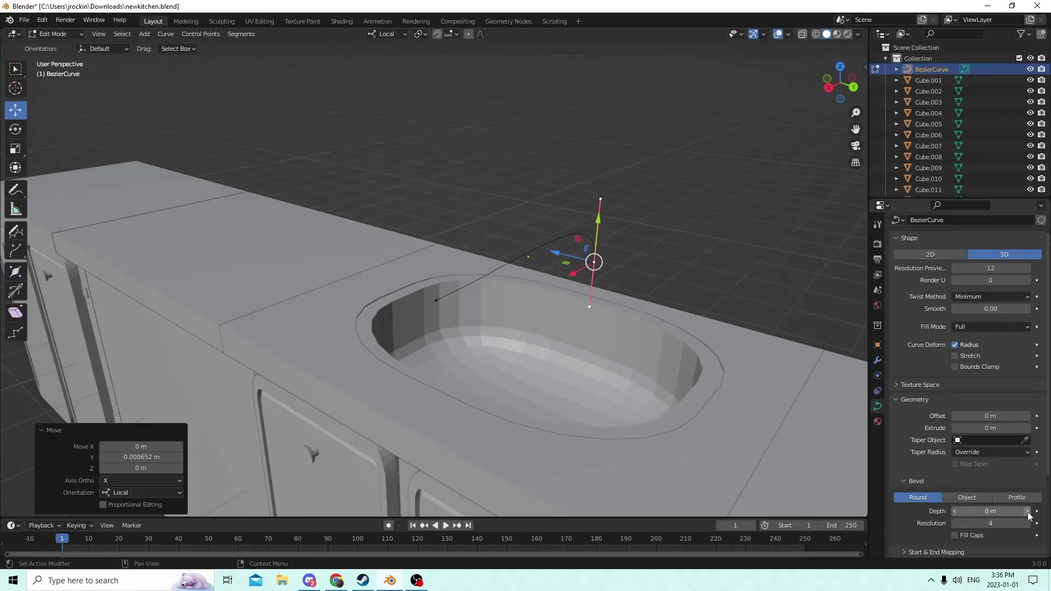
pyautogui.moveTo(994, 511); pyautogui.dragTo(1007, 511)
# Lower the pipe's far end point along local Y toward the countertop behind the sink, and deselect it.
pyautogui.moveTo(678, 338); pyautogui.dragTo(655, 326, button='middle')
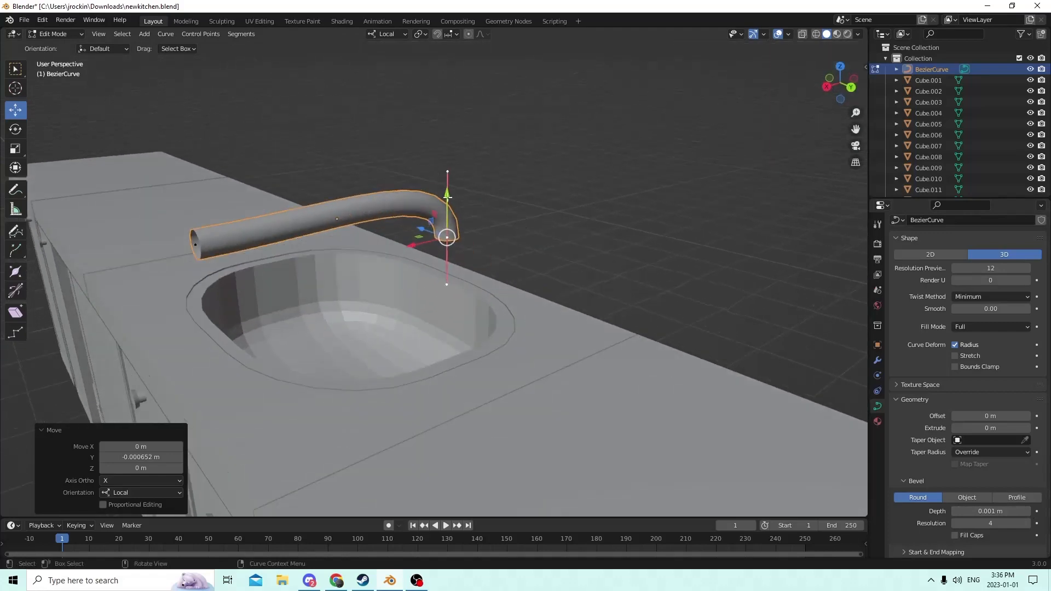
pyautogui.moveTo(447, 196); pyautogui.dragTo(444, 234)
pyautogui.click(338, 225)
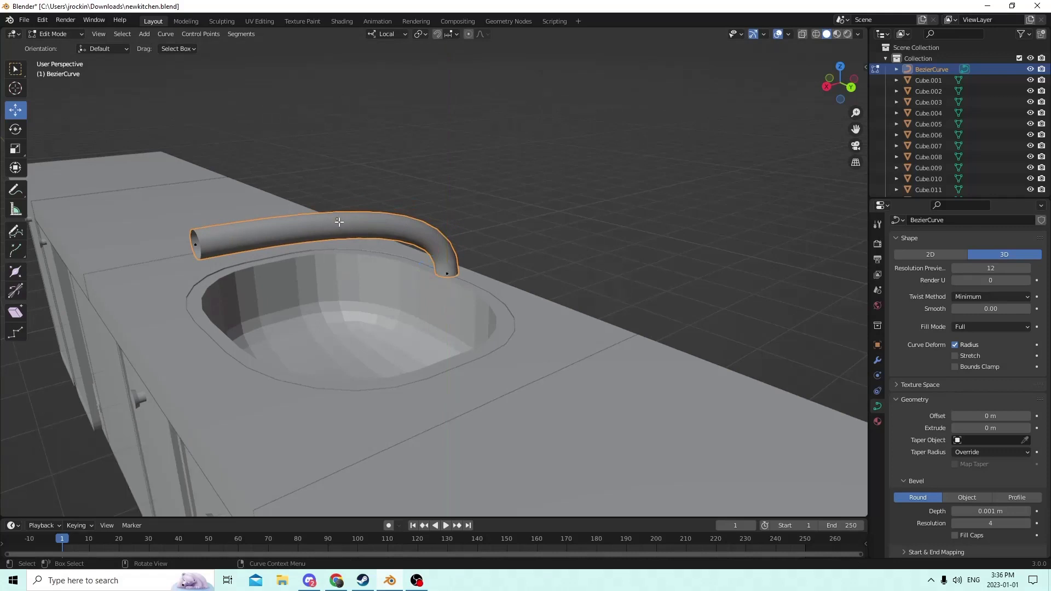
# Move the pipe's near end point about −0.0085 m along local X to shorten the faucet.
pyautogui.moveTo(338, 219); pyautogui.dragTo(365, 253, button='middle')
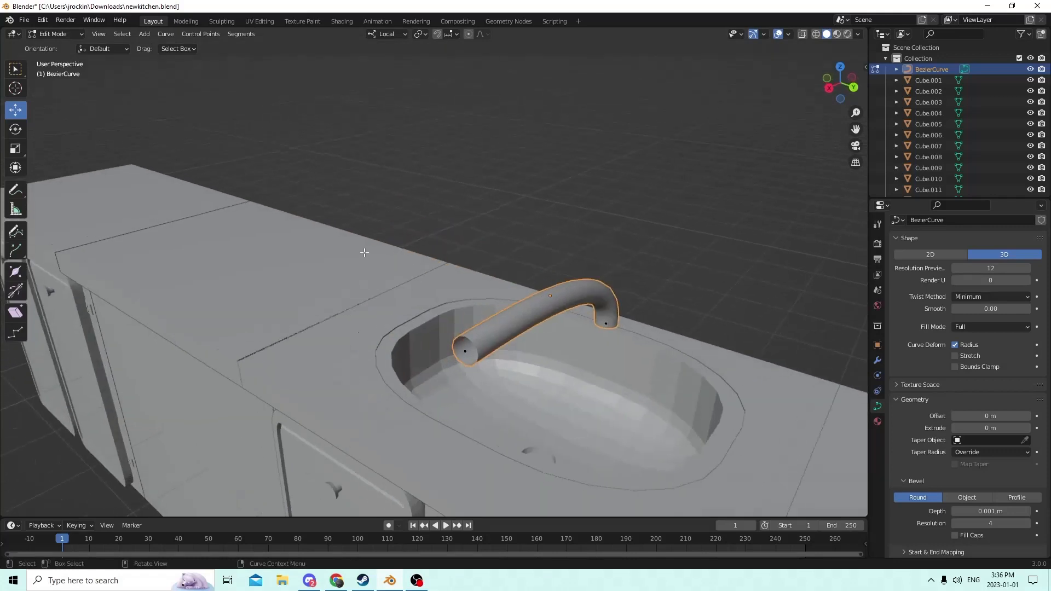
pyautogui.click(465, 356)
pyautogui.moveTo(465, 352); pyautogui.dragTo(436, 334, button='middle')
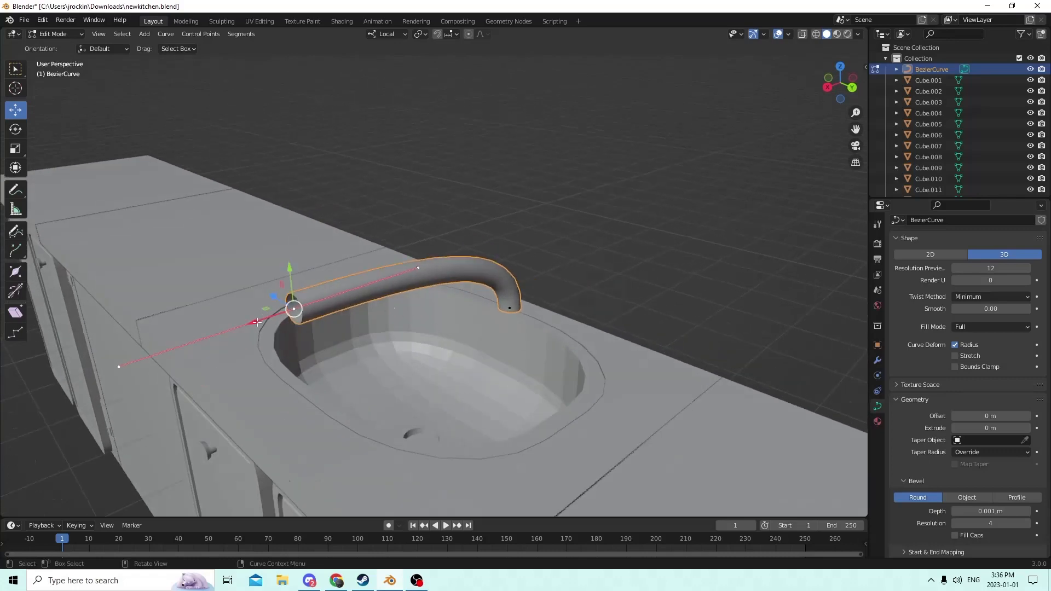
pyautogui.press('g')
pyautogui.press('x')
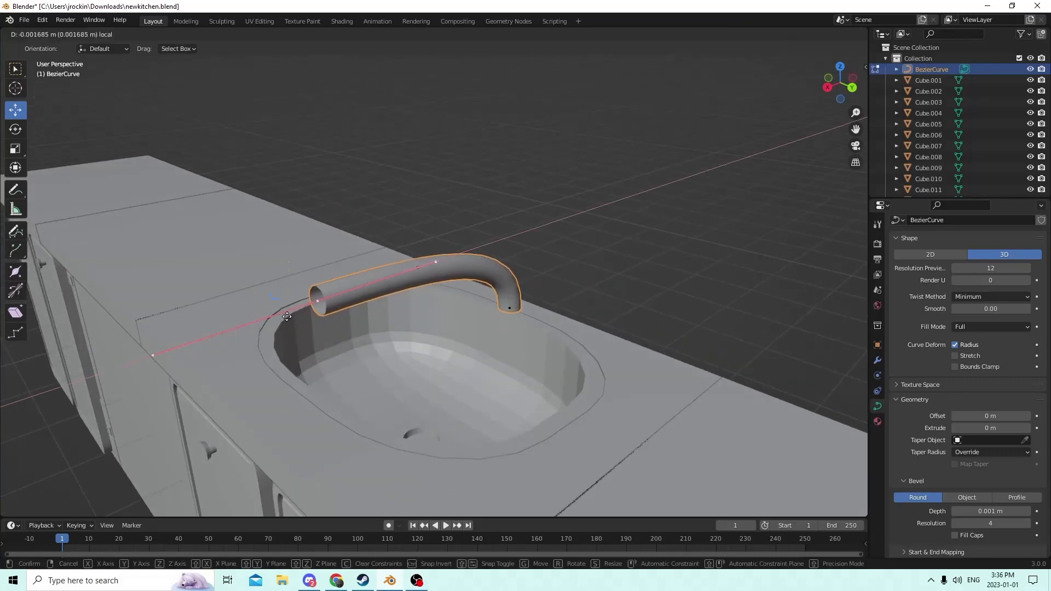
pyautogui.click(374, 309)
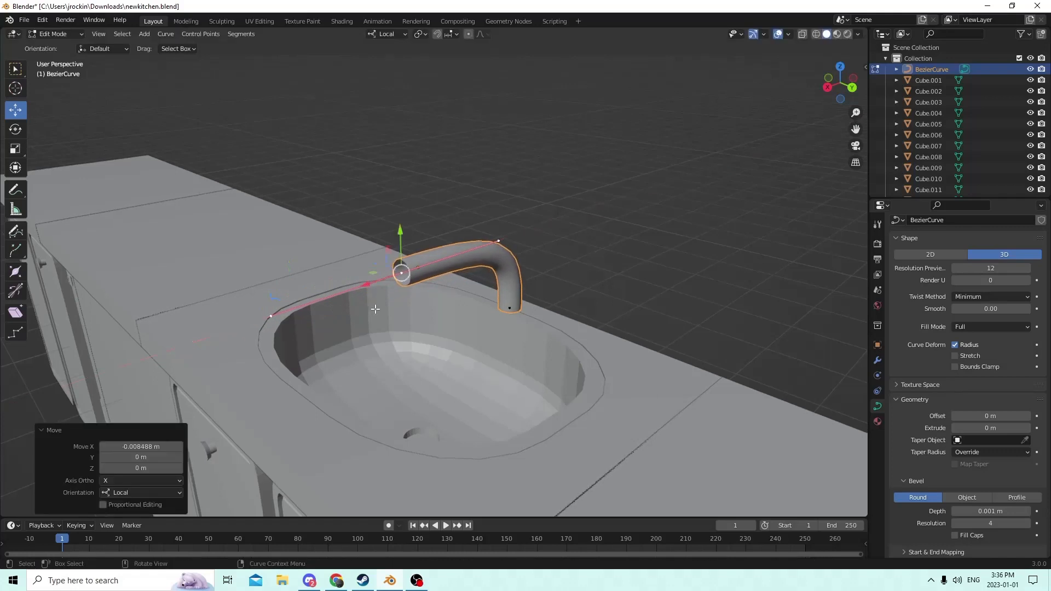
# Extrude the near end point of the pipe and move the new point about 0.0152 m along local X.
pyautogui.moveTo(323, 272); pyautogui.dragTo(310, 274, button='middle')
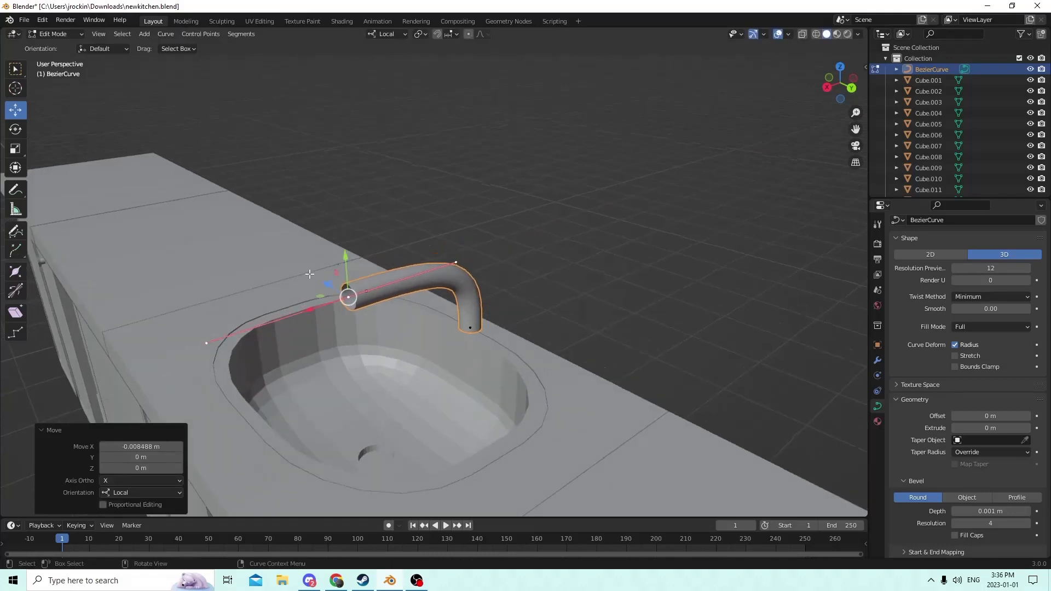
pyautogui.press('g')
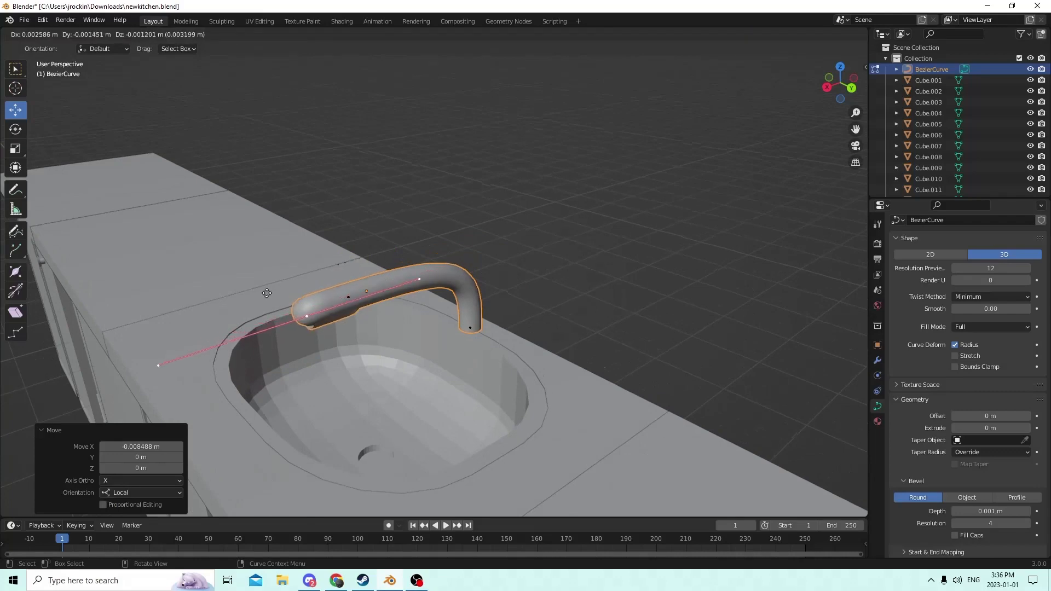
pyautogui.rightClick(225, 306)
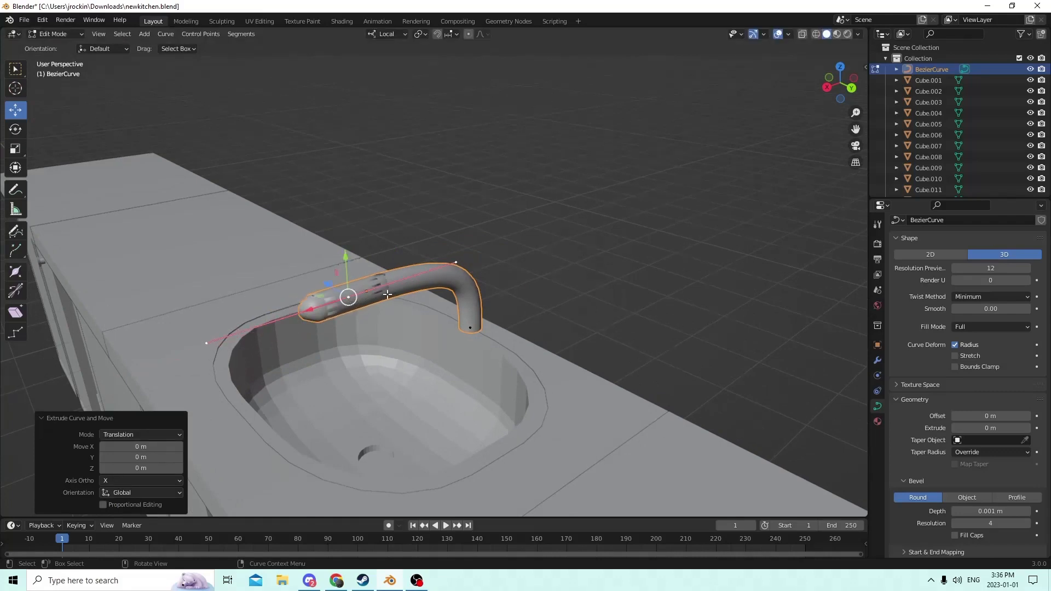
pyautogui.moveTo(310, 309); pyautogui.dragTo(70, 378)
pyautogui.moveTo(241, 294); pyautogui.dragTo(204, 242, button='middle')
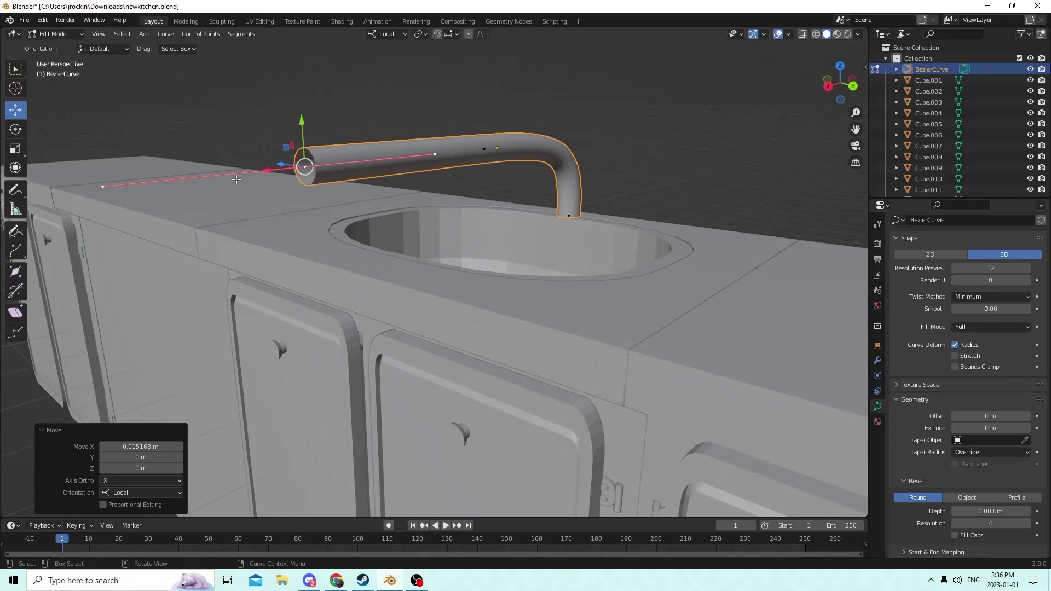
# Bend the new pipe end downward by moving its outer handle about −0.0083 m along local Y and −0.0098 m along X.
pyautogui.click(102, 188)
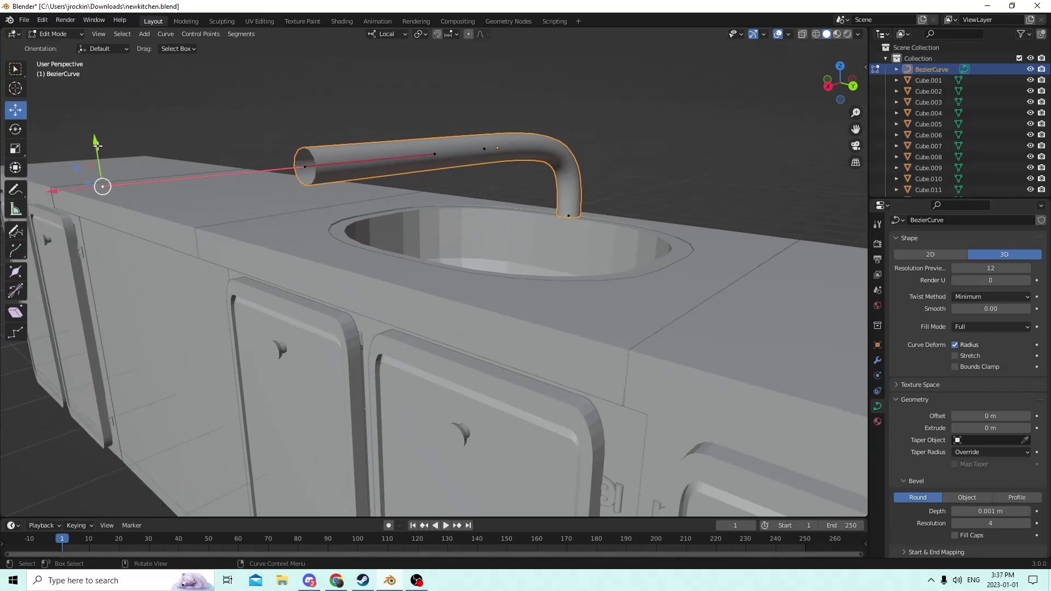
pyautogui.moveTo(98, 145); pyautogui.dragTo(206, 319)
pyautogui.moveTo(293, 228)
pyautogui.mouseDown(button='middle')
pyautogui.moveTo(288, 246)
pyautogui.moveTo(290, 205)
pyautogui.moveTo(289, 213)
pyautogui.mouseUp(button='middle')
pyautogui.scroll(-3, 305, 185)
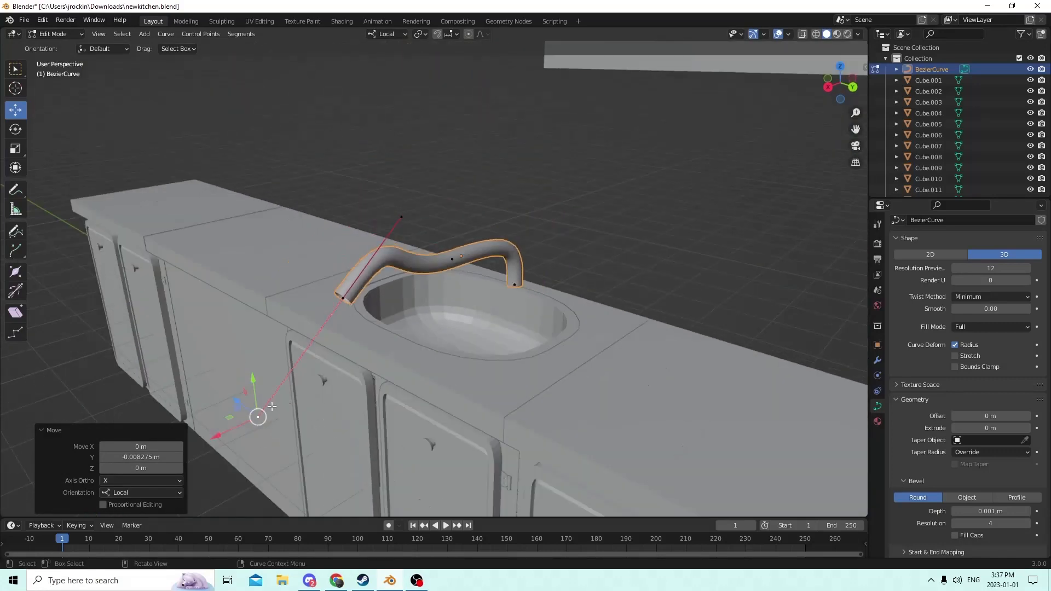
pyautogui.press('g')
pyautogui.press('x')
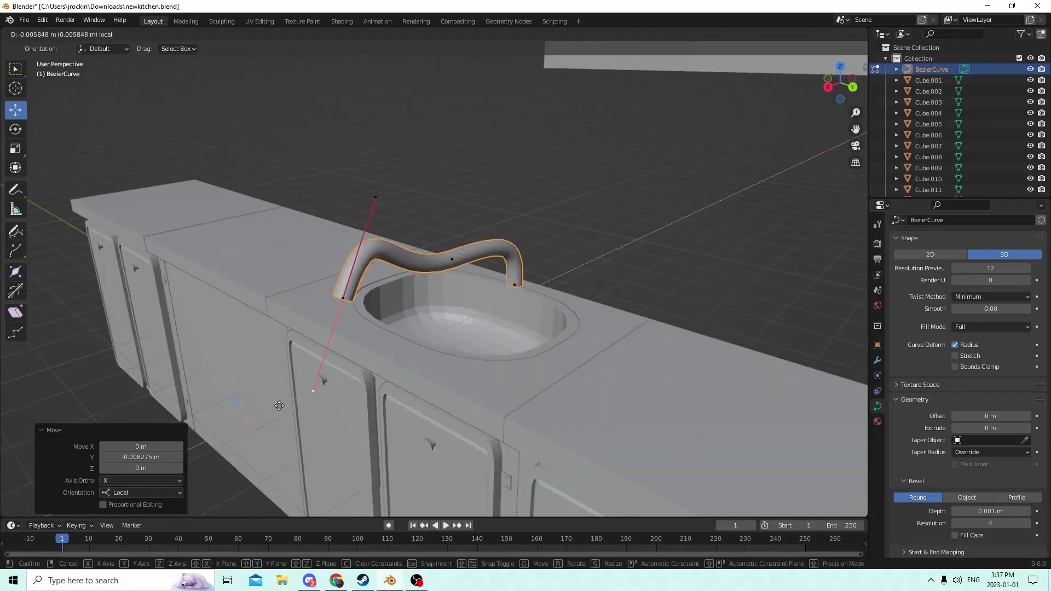
pyautogui.click(313, 394)
# Shorten the front bend's handles by raising the lower one along local Y and lowering the upper one about 0.0025 m.
pyautogui.press('g')
pyautogui.press('y')
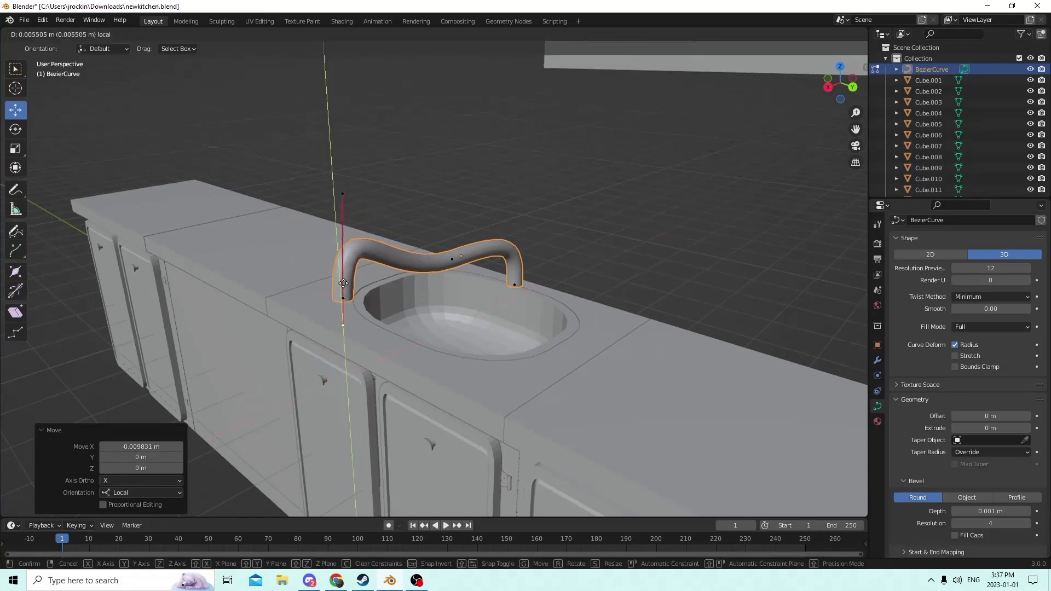
pyautogui.moveTo(342, 274); pyautogui.dragTo(343, 274)
pyautogui.click(347, 195)
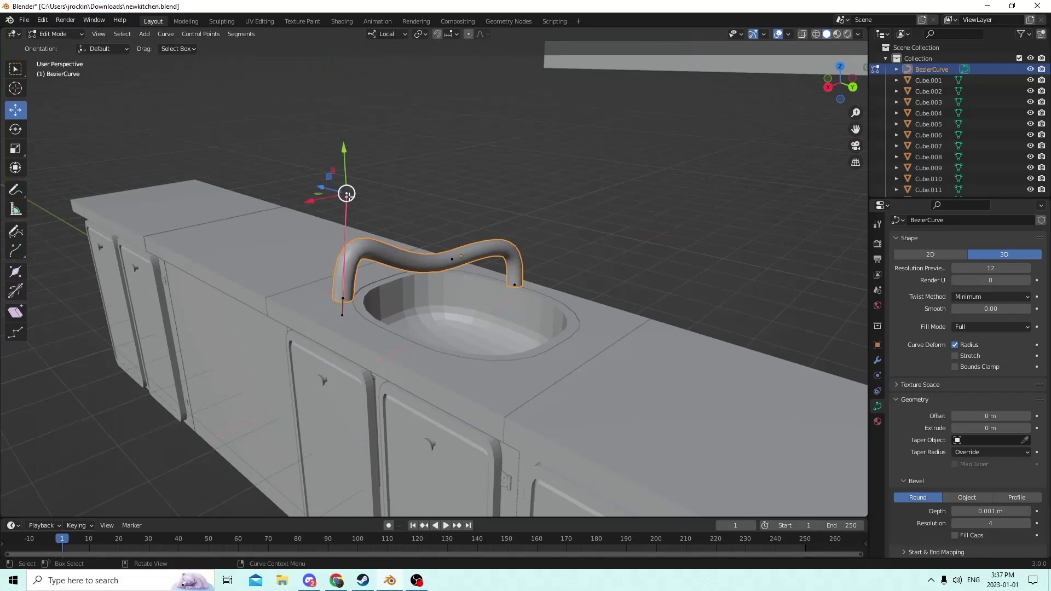
pyautogui.moveTo(340, 150); pyautogui.dragTo(341, 158)
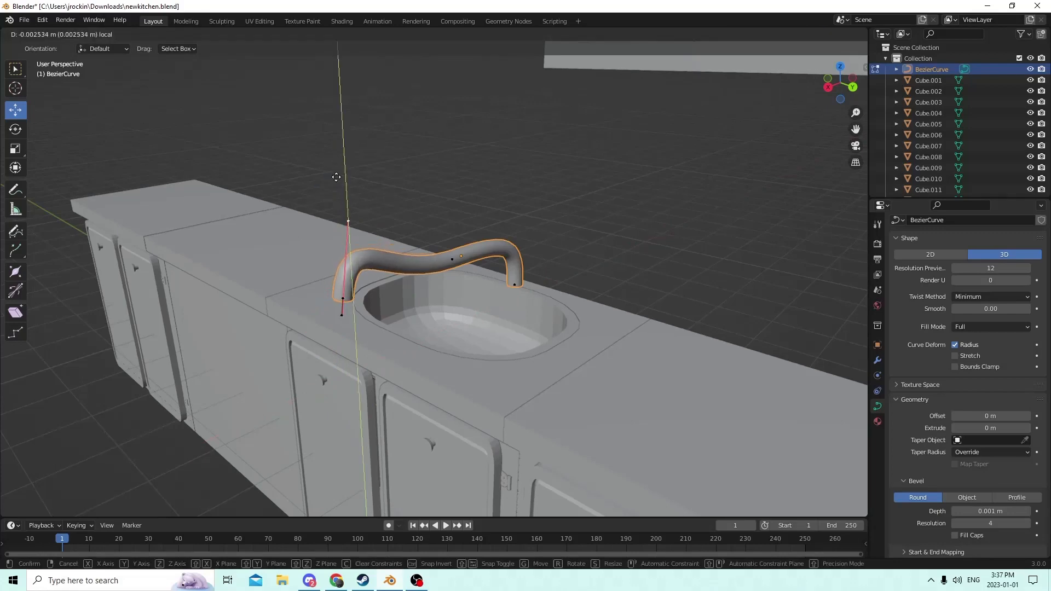
pyautogui.click(337, 177)
# Move the front end point of the pipe back along local X, closer to the sink's rim.
pyautogui.scroll(3, 295, 272)
pyautogui.click(155, 313)
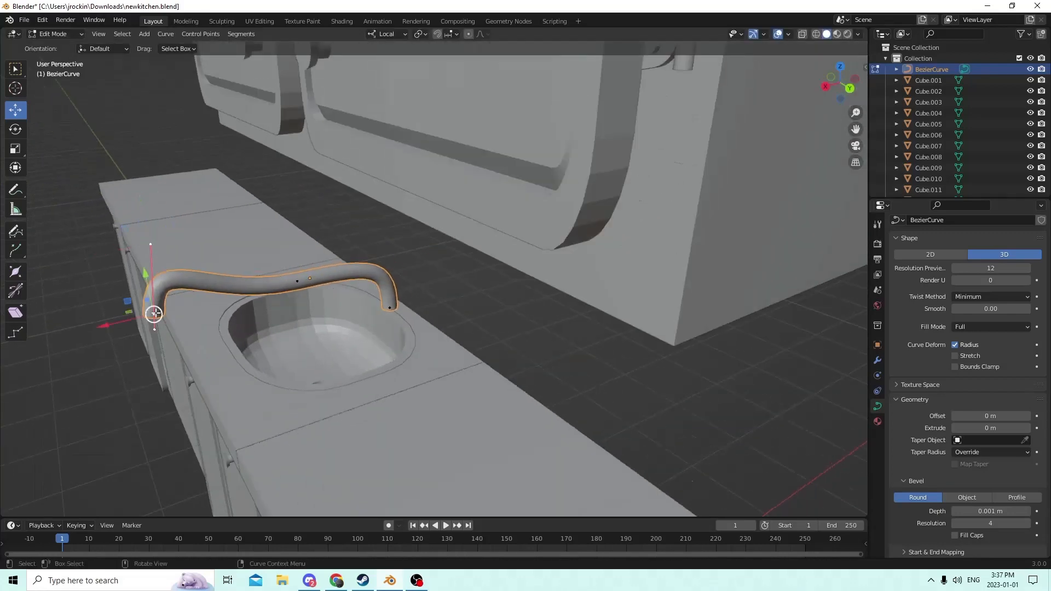
pyautogui.moveTo(103, 327); pyautogui.dragTo(397, 249)
# Move the pipe's middle control point about −0.0043 m along local X toward the rear bend.
pyautogui.click(300, 280)
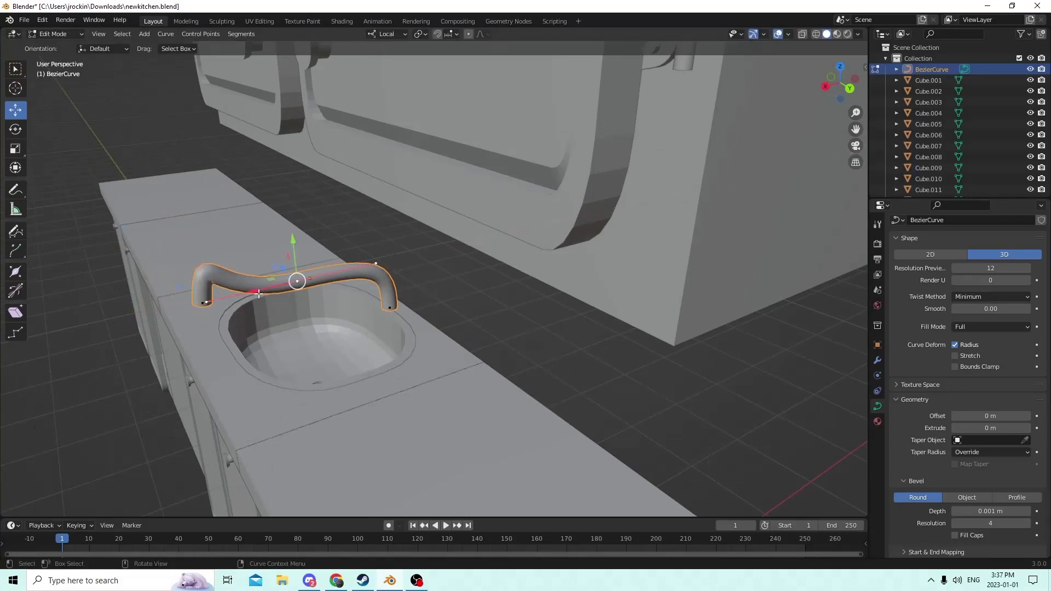
pyautogui.press('g')
pyautogui.press('x')
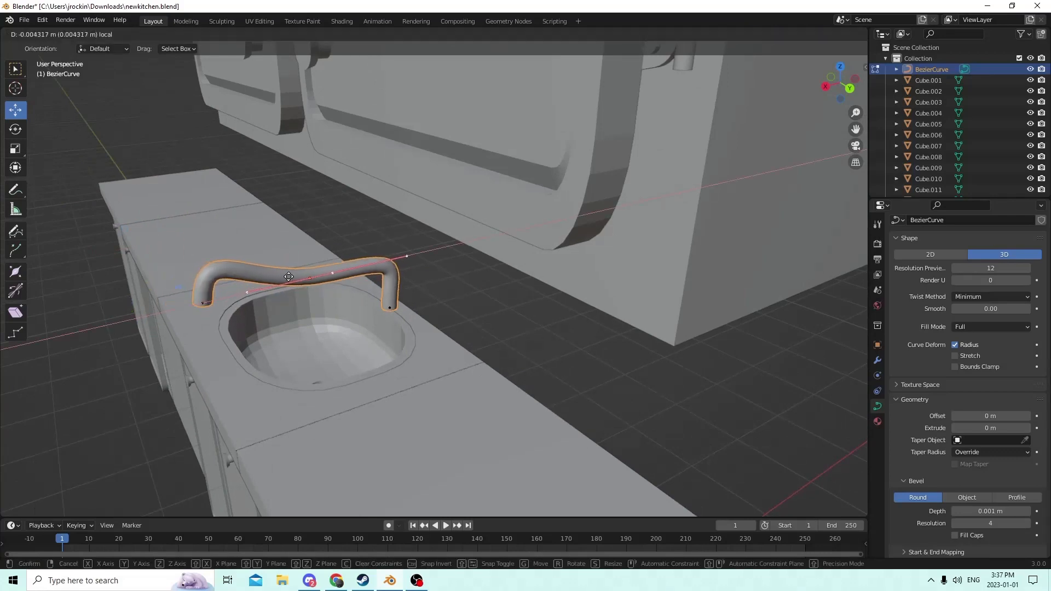
pyautogui.click(289, 277)
# Straighten the pipe's front end by moving its lower handle −0.00036 m along local X and back about 0.00017 m.
pyautogui.click(216, 269)
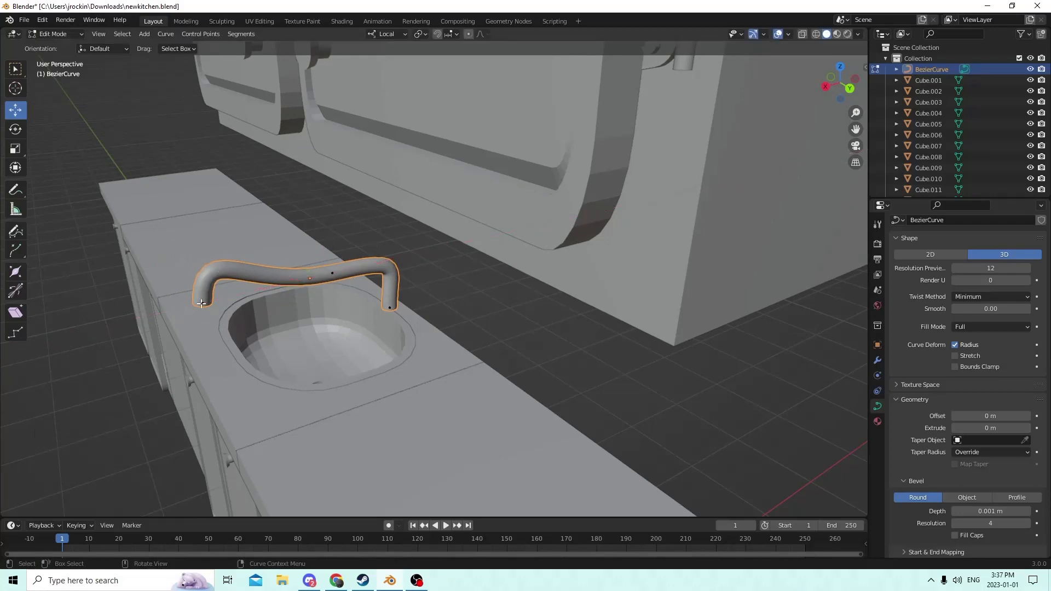
pyautogui.click(202, 303)
pyautogui.moveTo(257, 283); pyautogui.dragTo(284, 278, button='middle')
pyautogui.scroll(2, 275, 286)
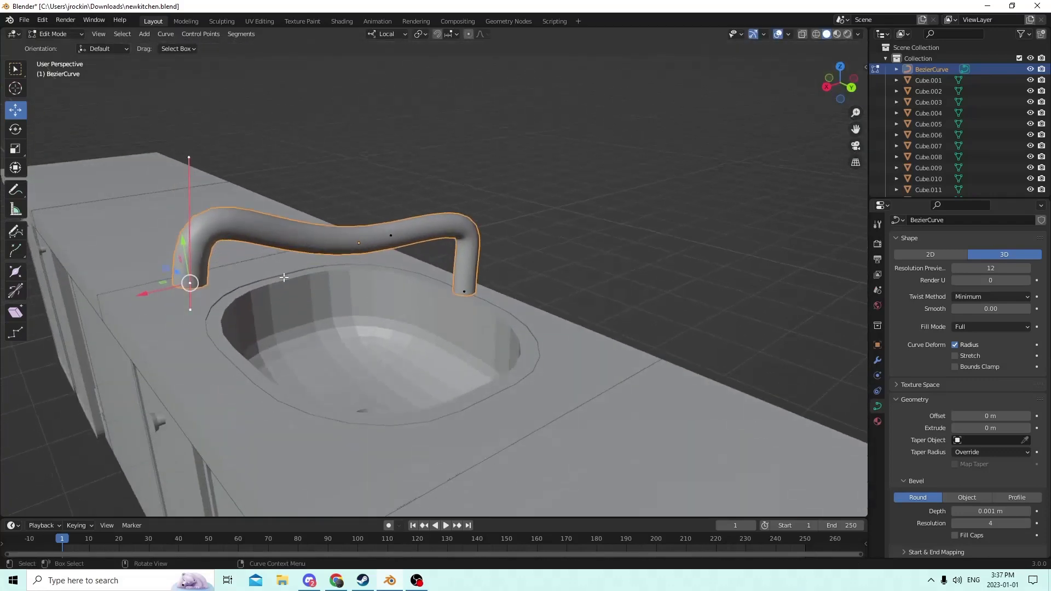
pyautogui.press('g')
pyautogui.press('x')
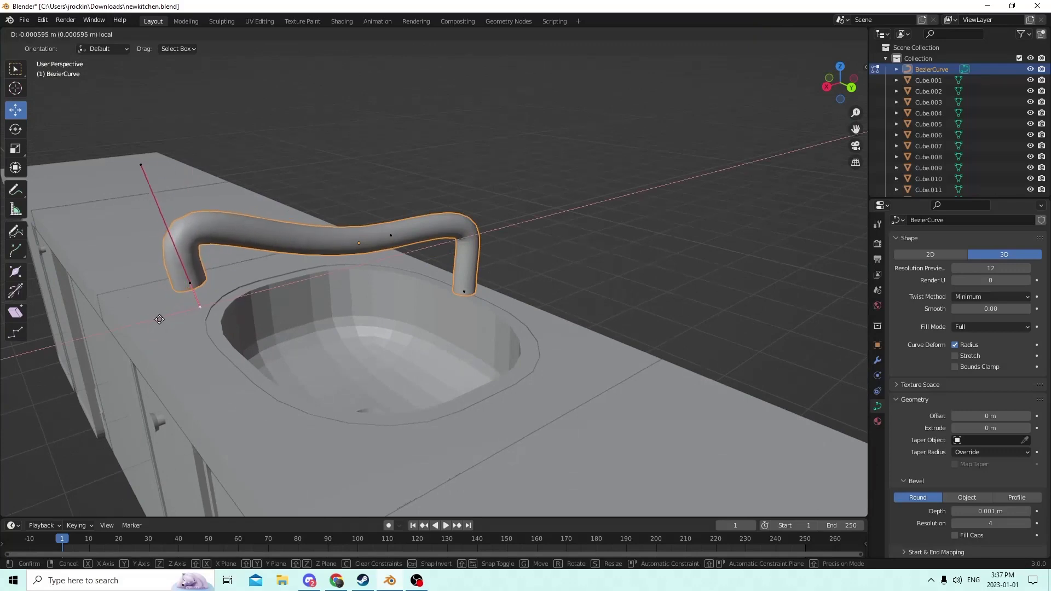
pyautogui.click(157, 320)
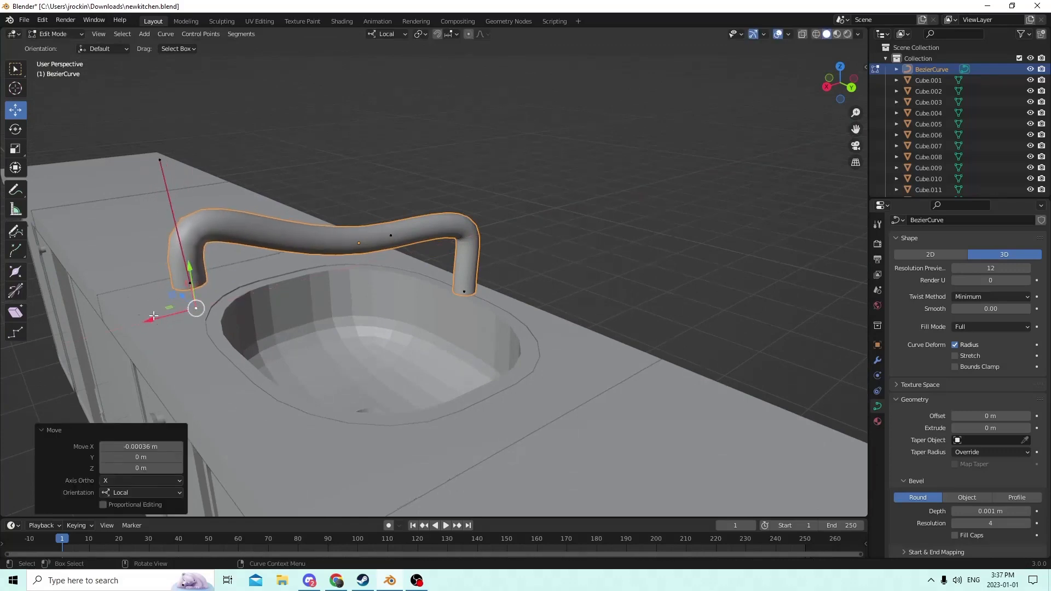
pyautogui.press('g')
pyautogui.press('x')
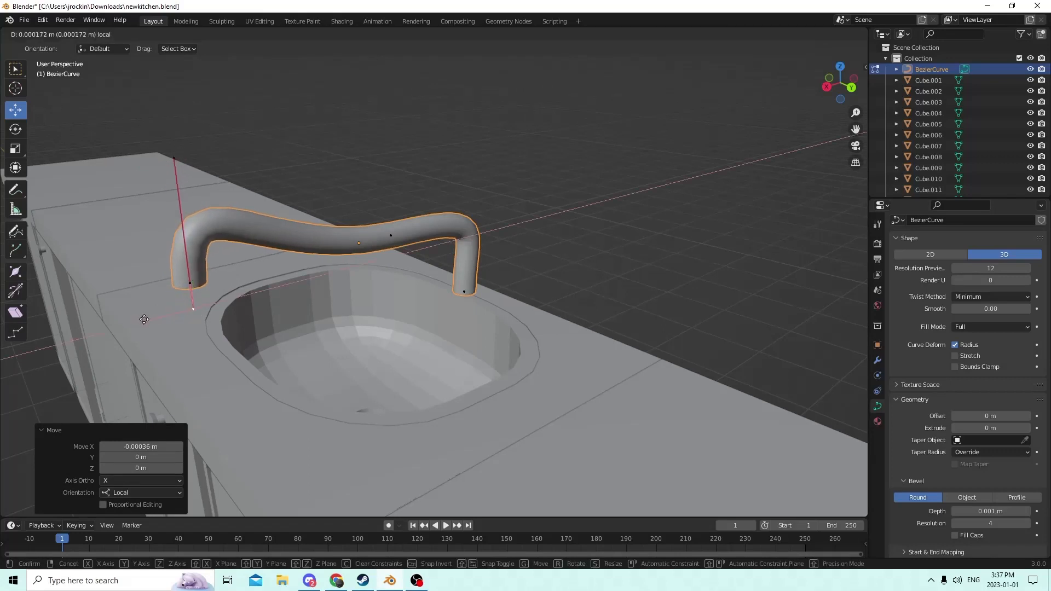
pyautogui.click(145, 320)
# Shorten the upper handle of the pipe's front end by lowering it about 0.004 m along local Y.
pyautogui.press('g')
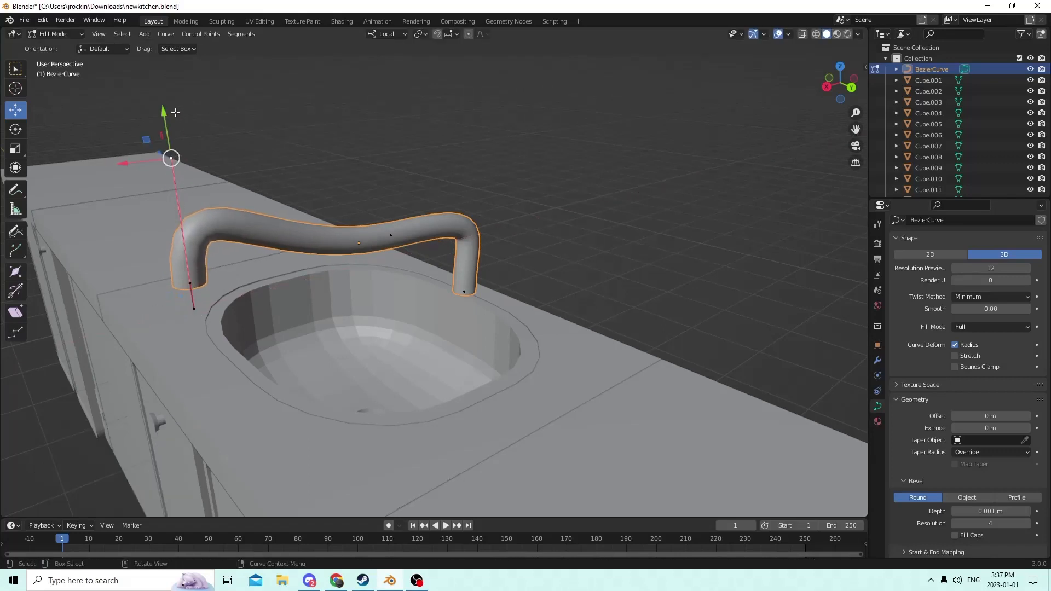
pyautogui.press('y')
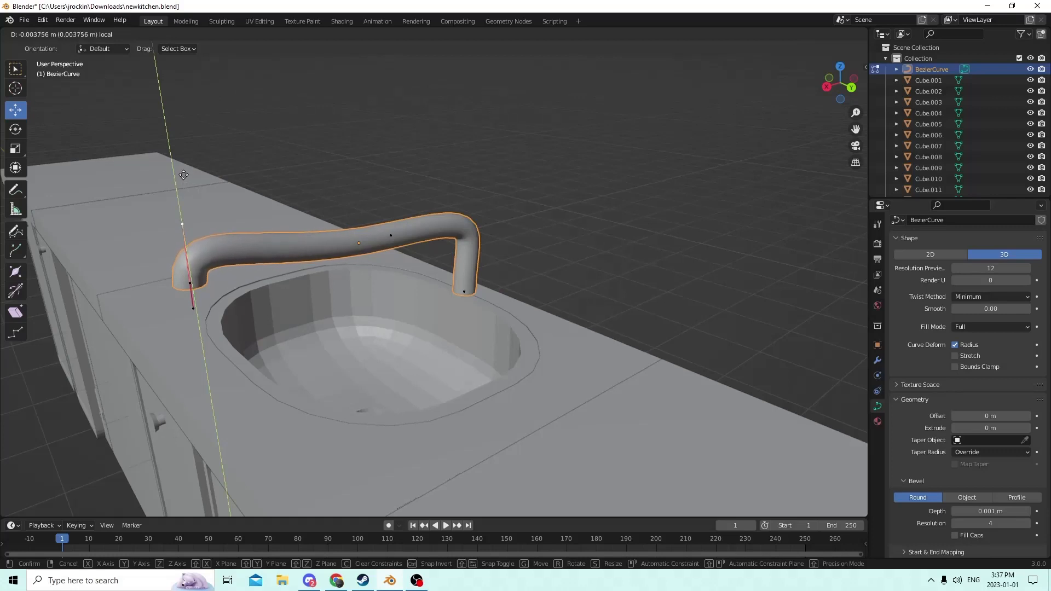
pyautogui.click(175, 268)
# Lower the pipe's front end point about −0.0019 m along local Y.
pyautogui.click(190, 282)
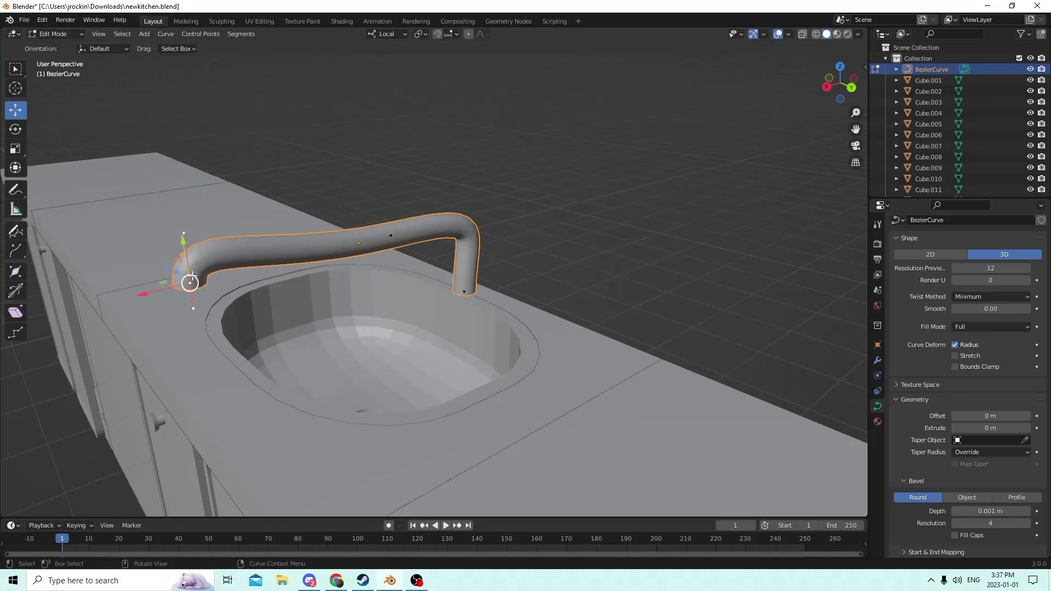
pyautogui.press('g')
pyautogui.press('y')
pyautogui.press('y')
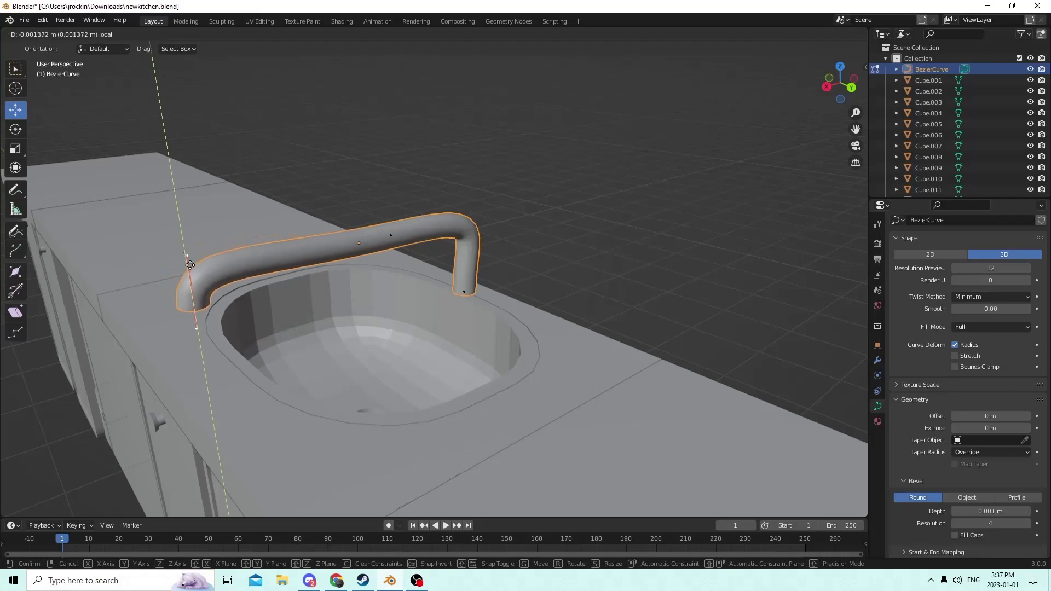
pyautogui.click(190, 270)
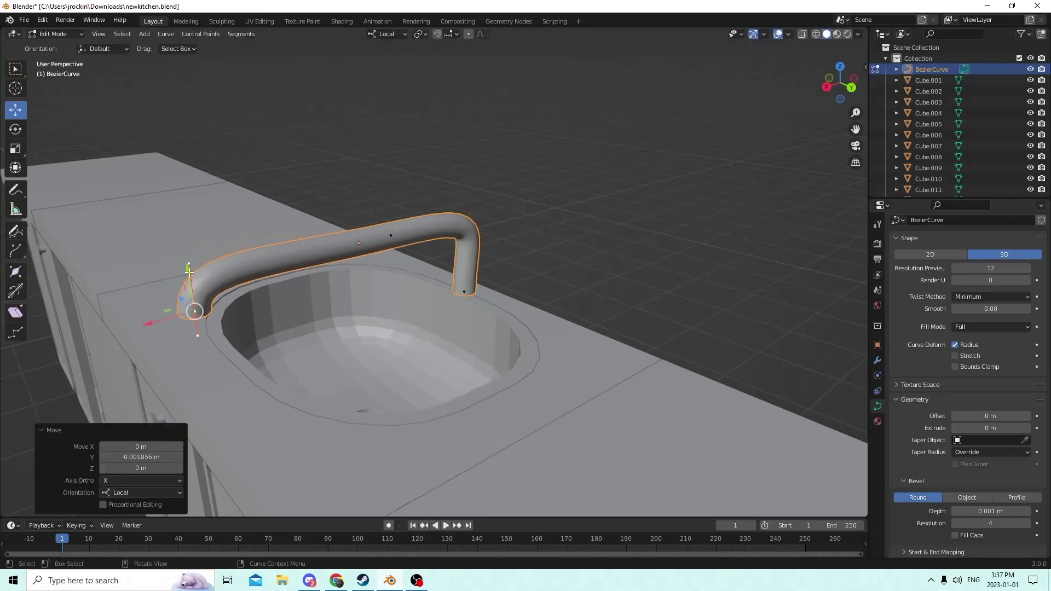
pyautogui.moveTo(190, 270); pyautogui.dragTo(217, 261, button='middle')
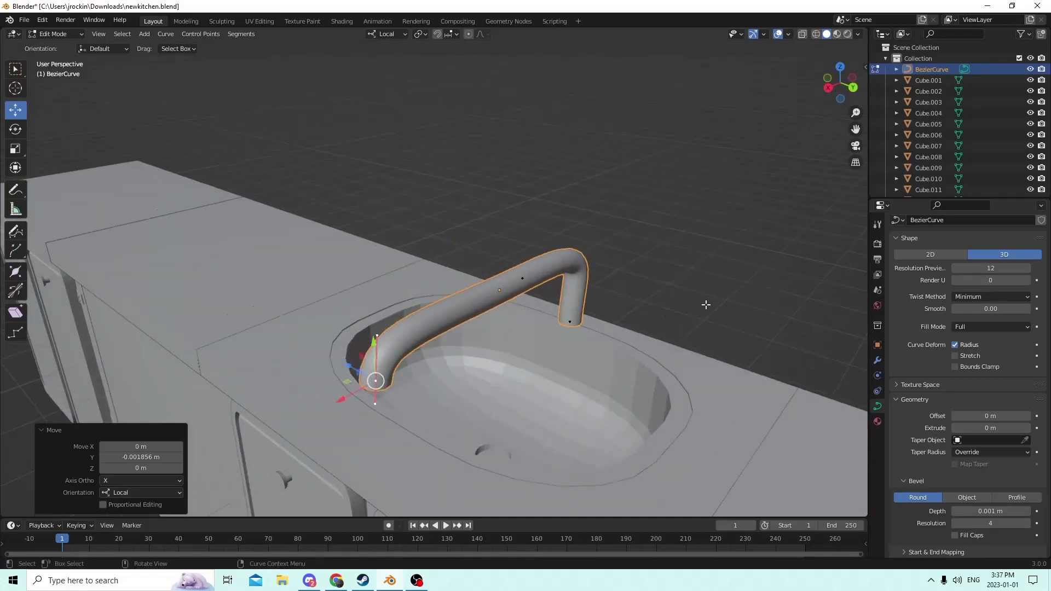
# Scale the whole faucet curve uniformly to 0.6 in Object Mode and move it about −0.0037 m along local X.
pyautogui.press('Tab')
pyautogui.press('s')
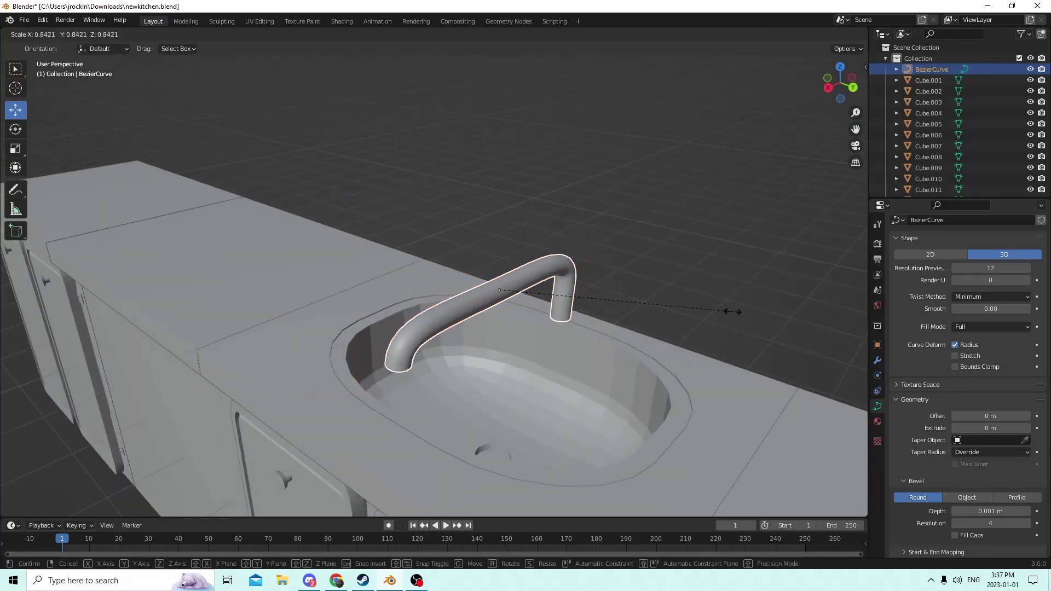
pyautogui.click(666, 304)
pyautogui.scroll(5, 357, 268)
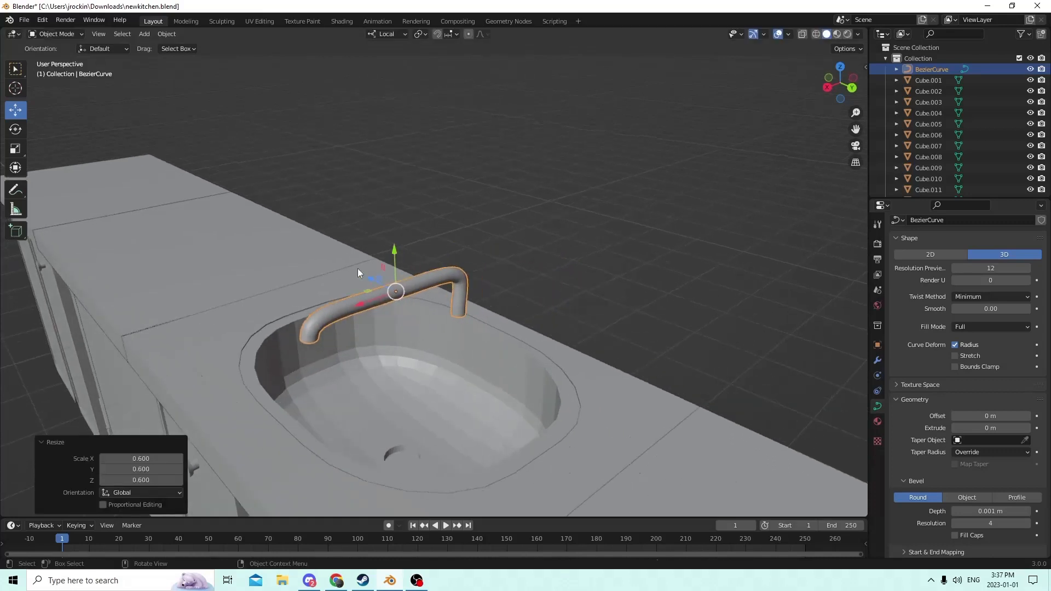
pyautogui.moveTo(227, 231); pyautogui.dragTo(221, 280, button='middle')
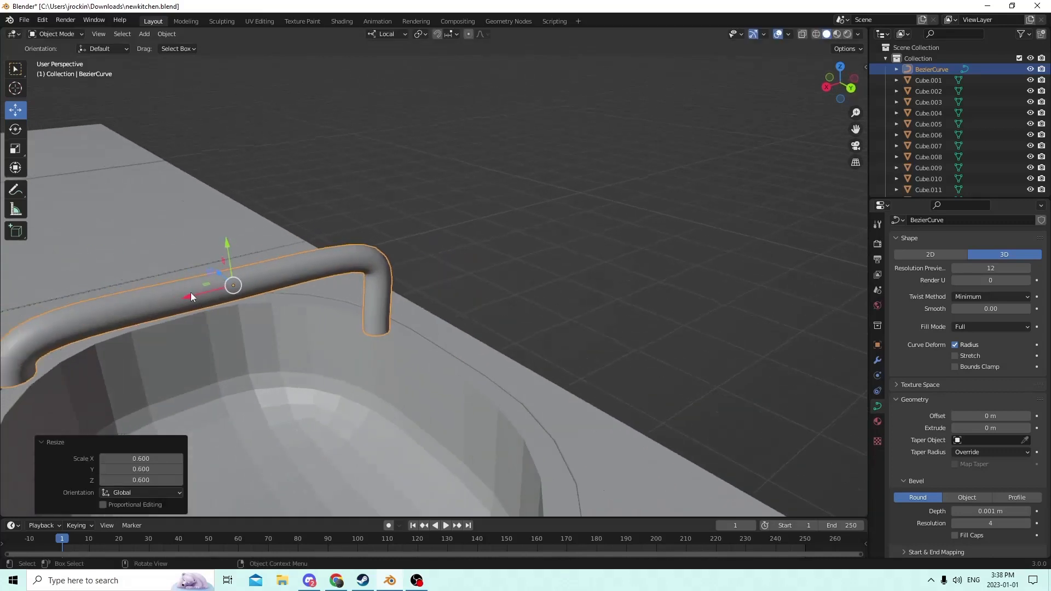
pyautogui.moveTo(191, 292); pyautogui.dragTo(383, 255)
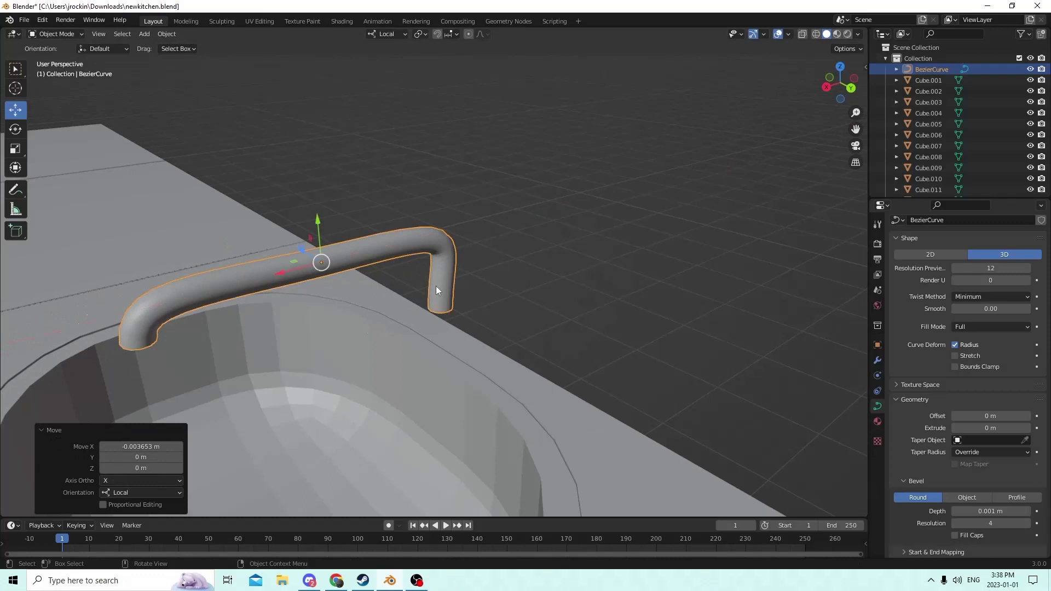
# Extend the pipe's rear end down to the counter by moving its end point about −0.0032 m along local Y.
pyautogui.press('Tab')
pyautogui.click(441, 309)
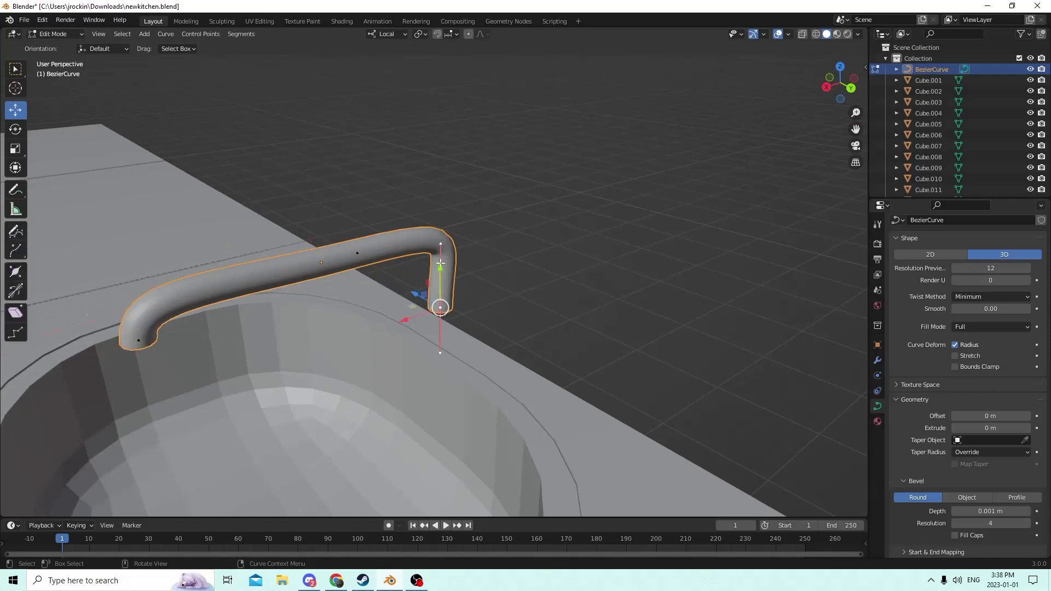
pyautogui.moveTo(440, 263); pyautogui.dragTo(435, 323)
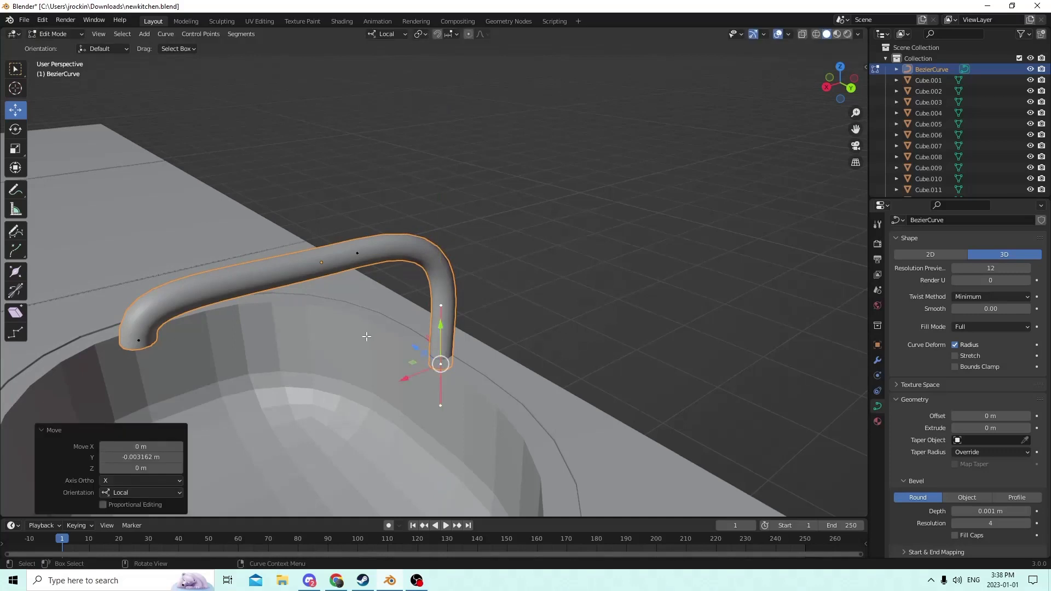
pyautogui.moveTo(366, 337); pyautogui.dragTo(356, 337, button='middle')
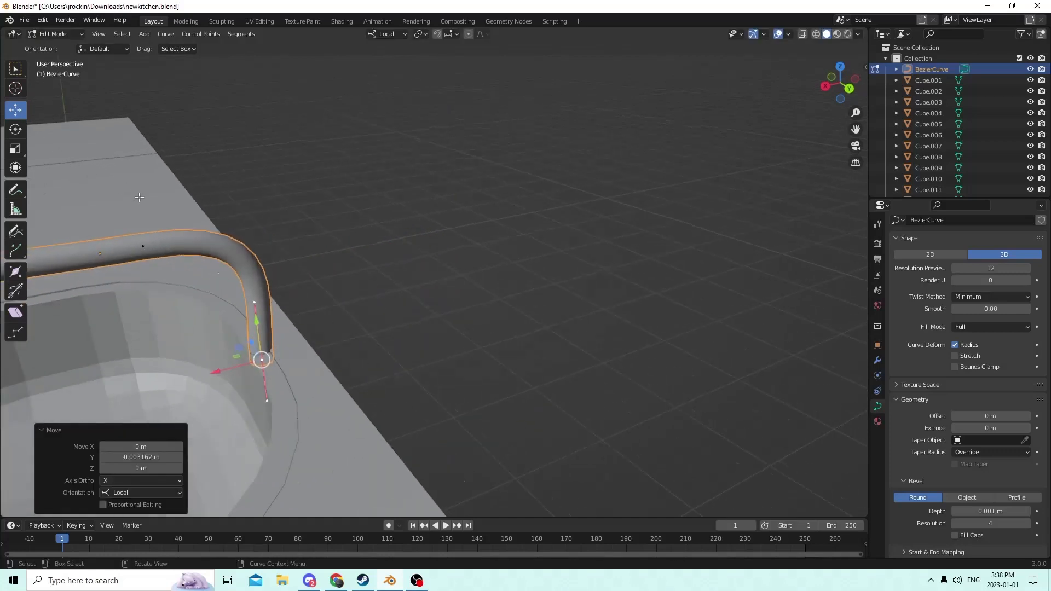
# Move the whole faucet pipe about −0.0012 m along local X, away from the basin, in Object Mode.
pyautogui.press('Tab')
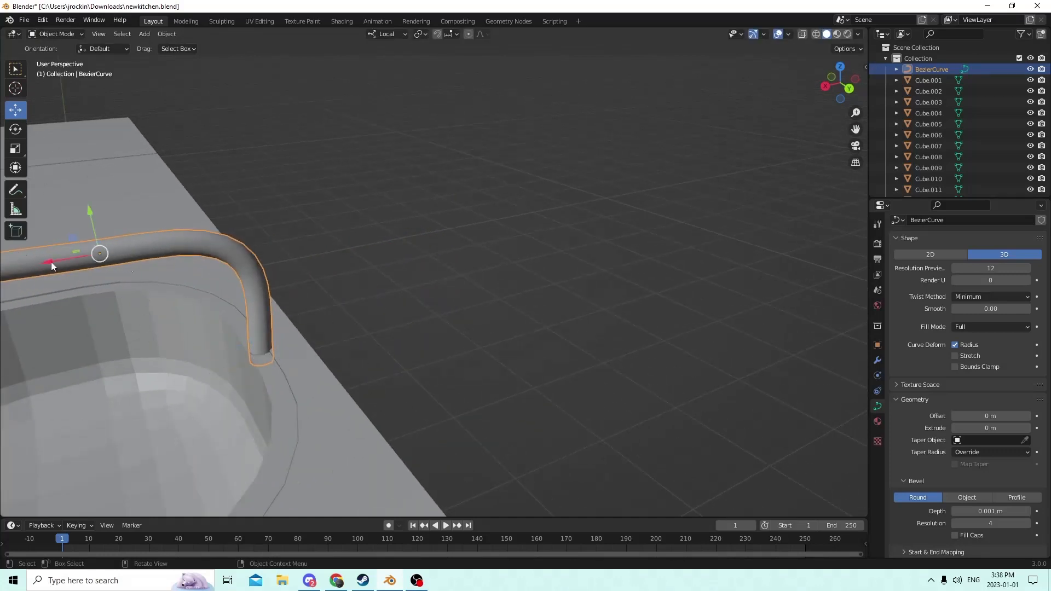
pyautogui.press('g')
pyautogui.press('x')
pyautogui.press('x')
pyautogui.click(83, 255)
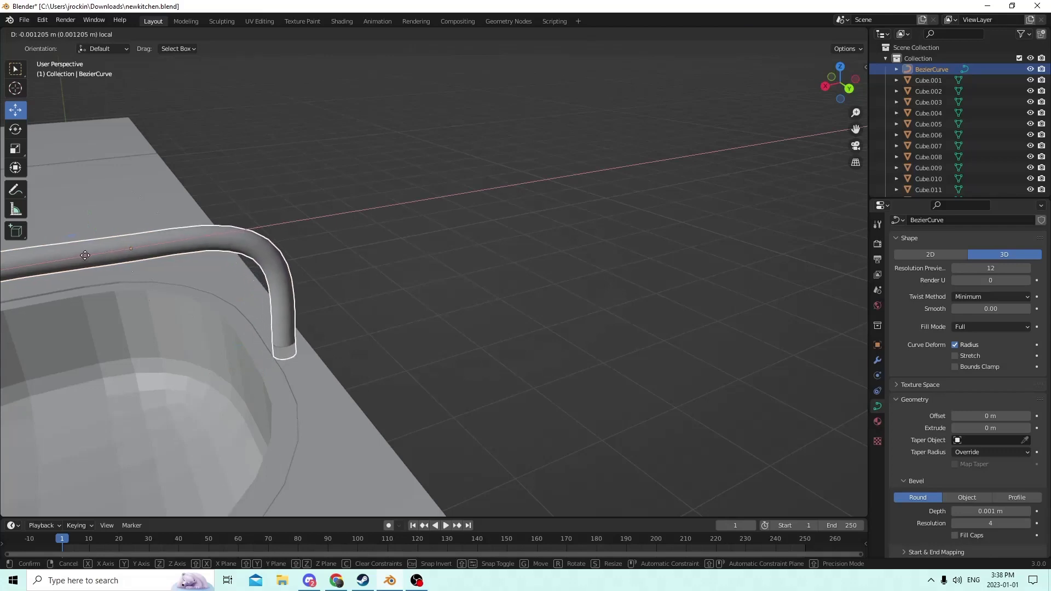
pyautogui.scroll(-6, 79, 246)
pyautogui.scroll(10, 302, 247)
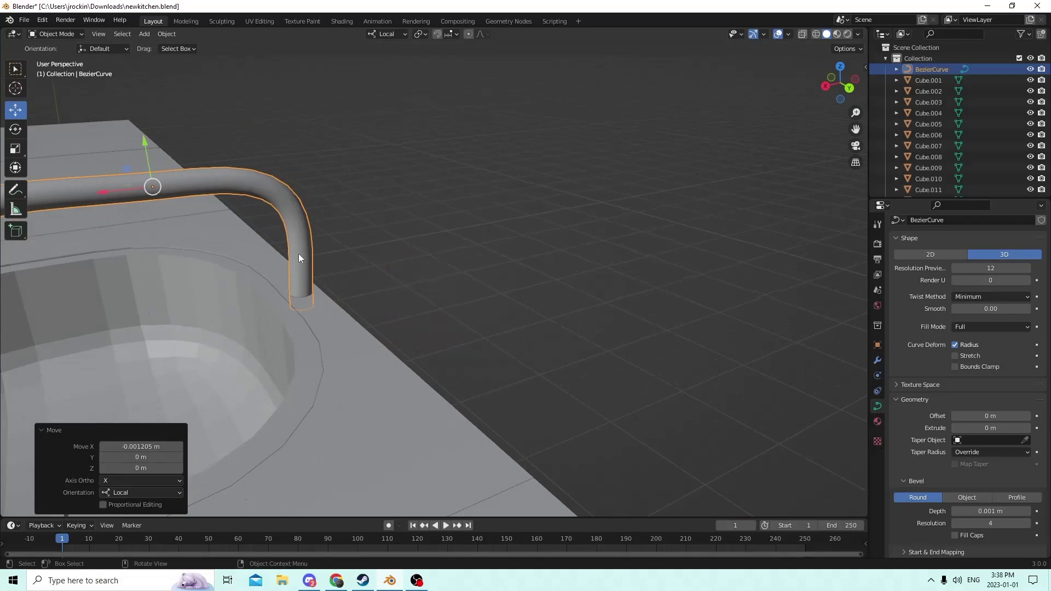
# Straighten the rear upright by moving its end point's upper handle about −0.00014 m along local X in Edit Mode.
pyautogui.click(301, 308)
pyautogui.keyDown('shift'); pyautogui.click(291, 250); pyautogui.keyUp('shift')
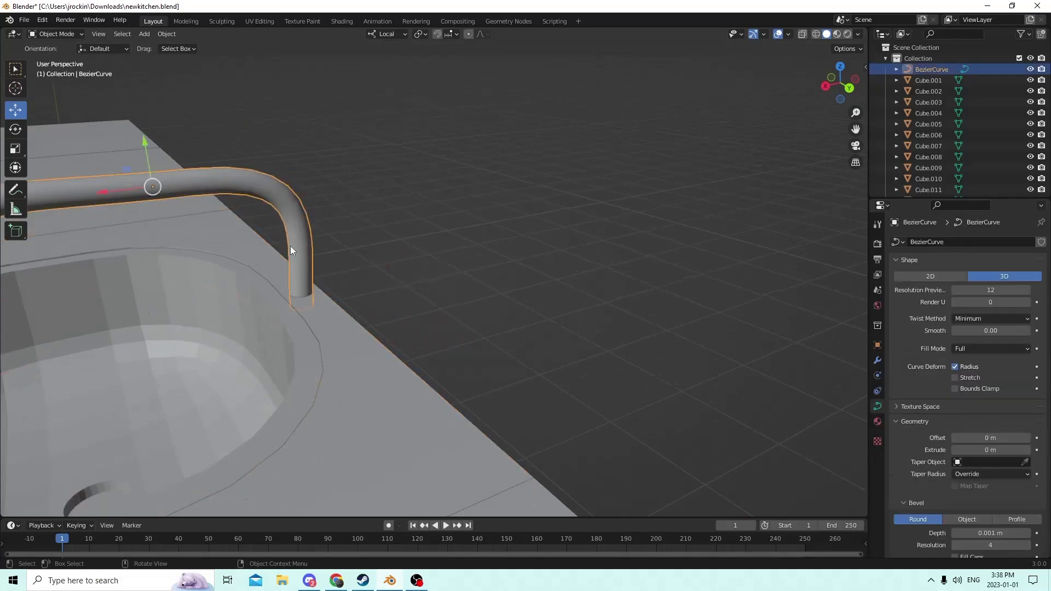
pyautogui.press('Tab')
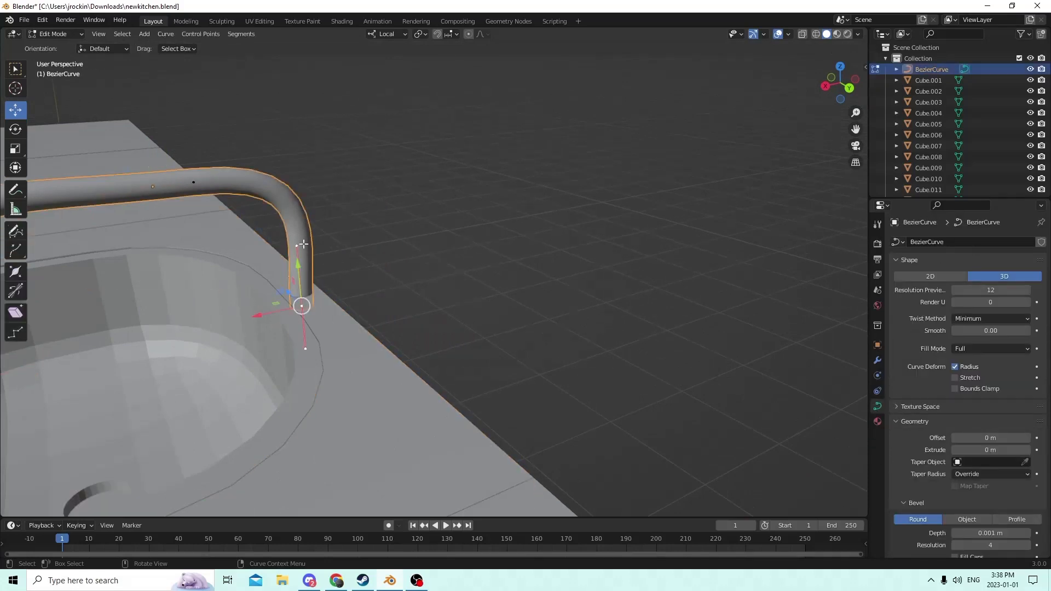
pyautogui.click(296, 245)
pyautogui.moveTo(296, 242); pyautogui.dragTo(281, 251, button='middle')
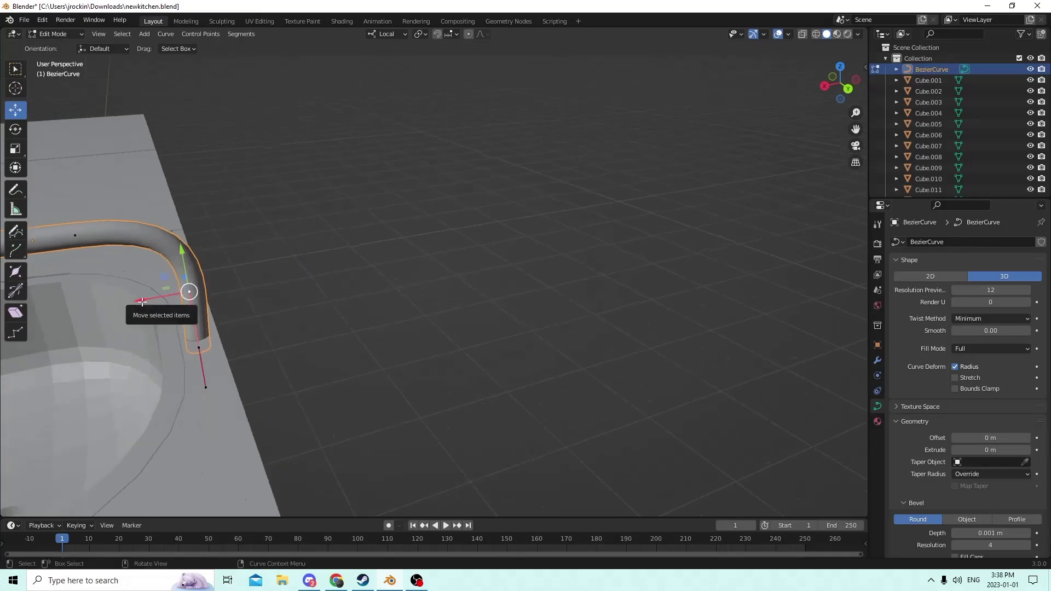
pyautogui.moveTo(142, 302); pyautogui.dragTo(144, 300)
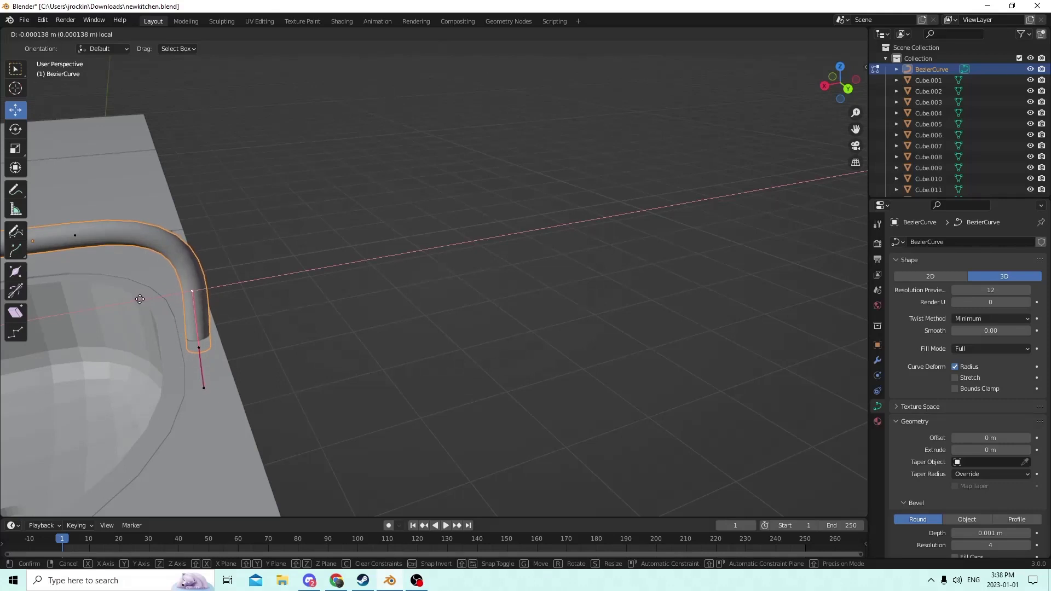
pyautogui.moveTo(139, 299); pyautogui.dragTo(139, 299)
# Move the pipe's middle control point about 0.0008 m along local X toward the front end.
pyautogui.moveTo(171, 291); pyautogui.dragTo(214, 291, button='middle')
pyautogui.scroll(-4, 201, 287)
pyautogui.moveTo(371, 330); pyautogui.dragTo(255, 284, button='middle')
pyautogui.scroll(2, 376, 314)
pyautogui.scroll(2, 328, 335)
pyautogui.scroll(-2, 274, 297)
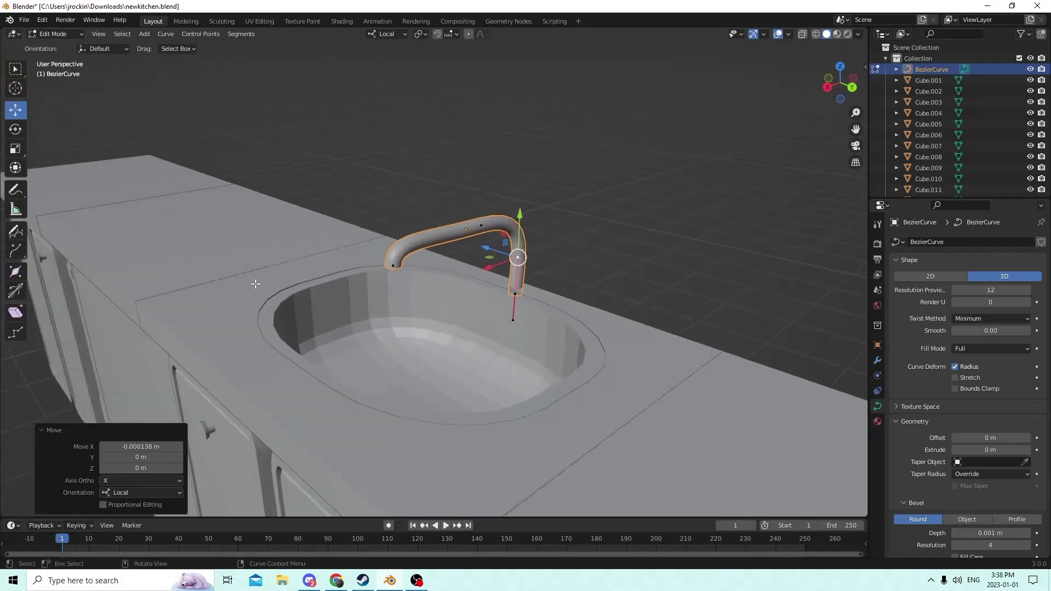
pyautogui.scroll(2, 256, 284)
pyautogui.moveTo(553, 205); pyautogui.dragTo(518, 211, button='middle')
pyautogui.click(153, 288)
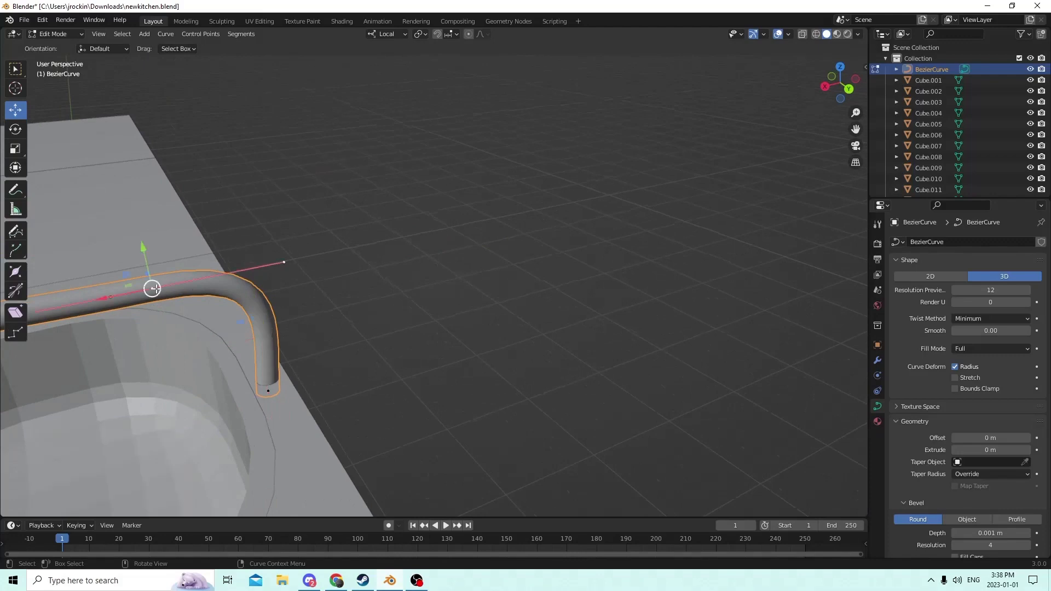
pyautogui.press('g')
pyautogui.press('x')
pyautogui.press('x')
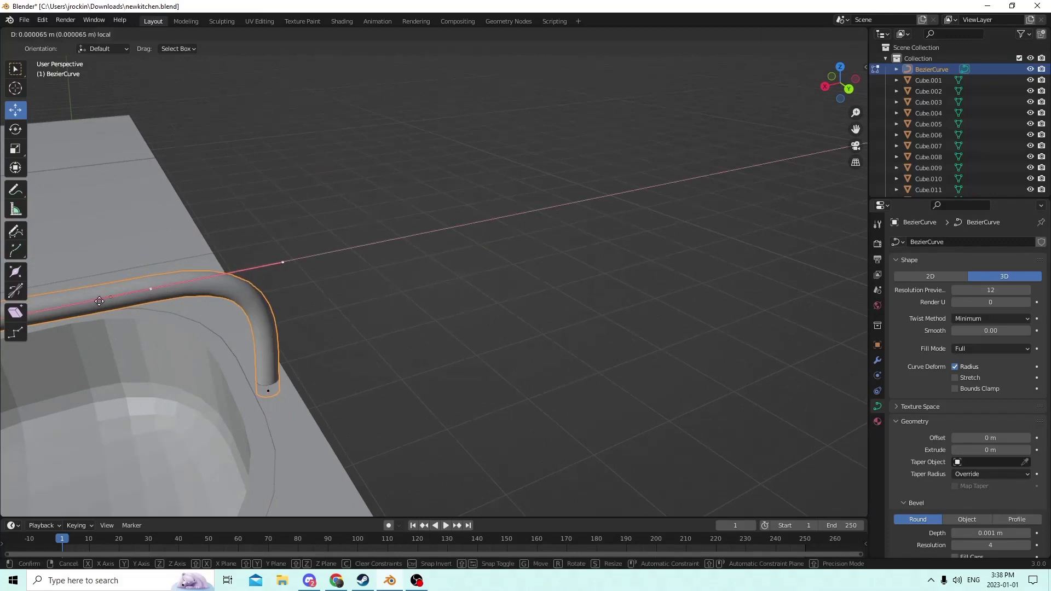
pyautogui.moveTo(82, 302); pyautogui.dragTo(80, 302)
pyautogui.moveTo(173, 270); pyautogui.dragTo(185, 263, button='middle')
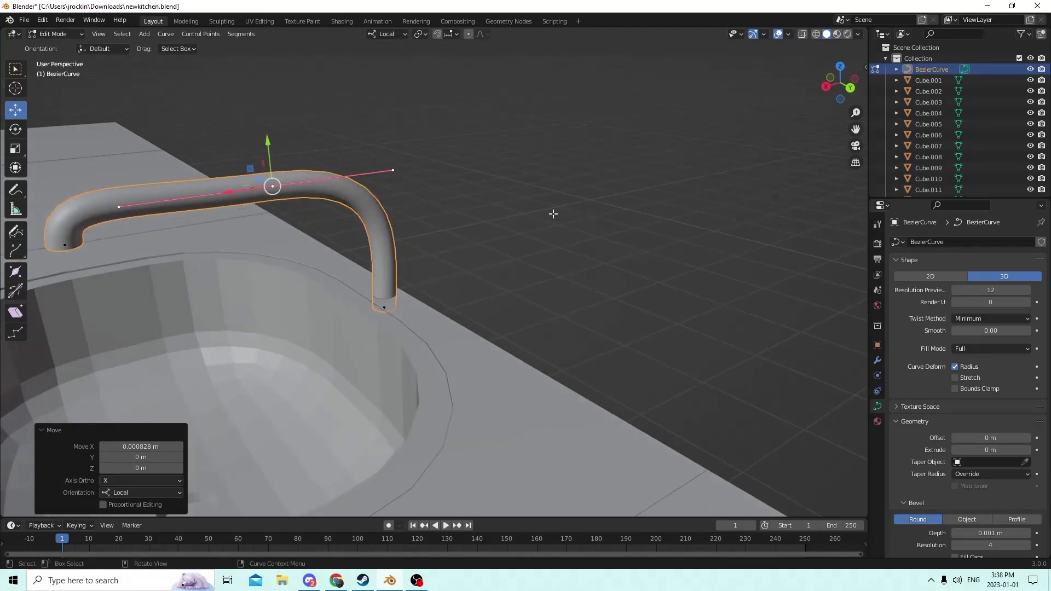
# Nudge the pipe's front end point 0.000006 m along local Z.
pyautogui.click(537, 209)
pyautogui.scroll(-5, 548, 210)
pyautogui.scroll(-1, 564, 208)
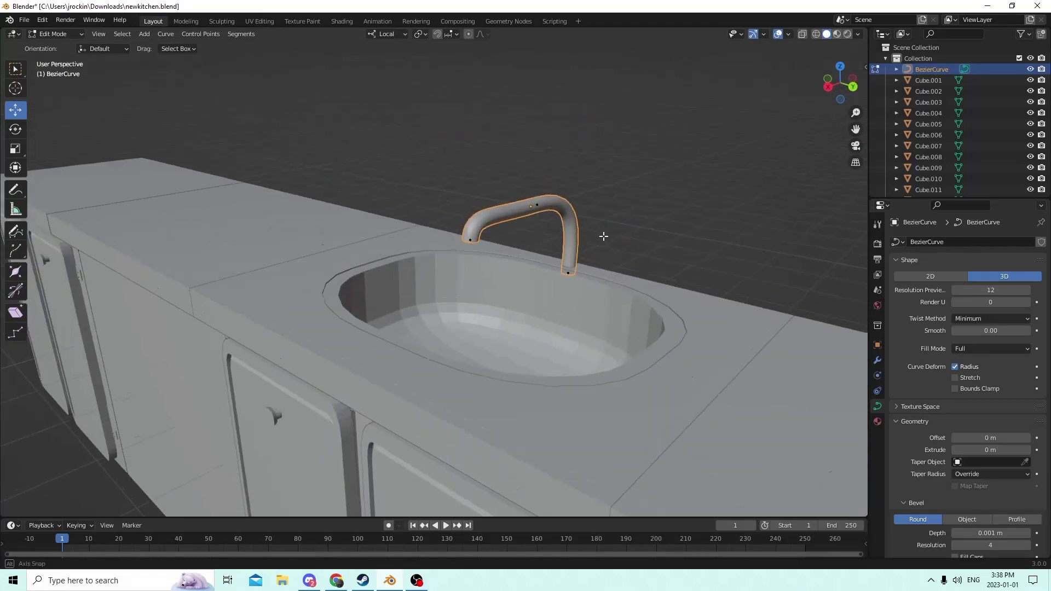
pyautogui.scroll(6, 584, 241)
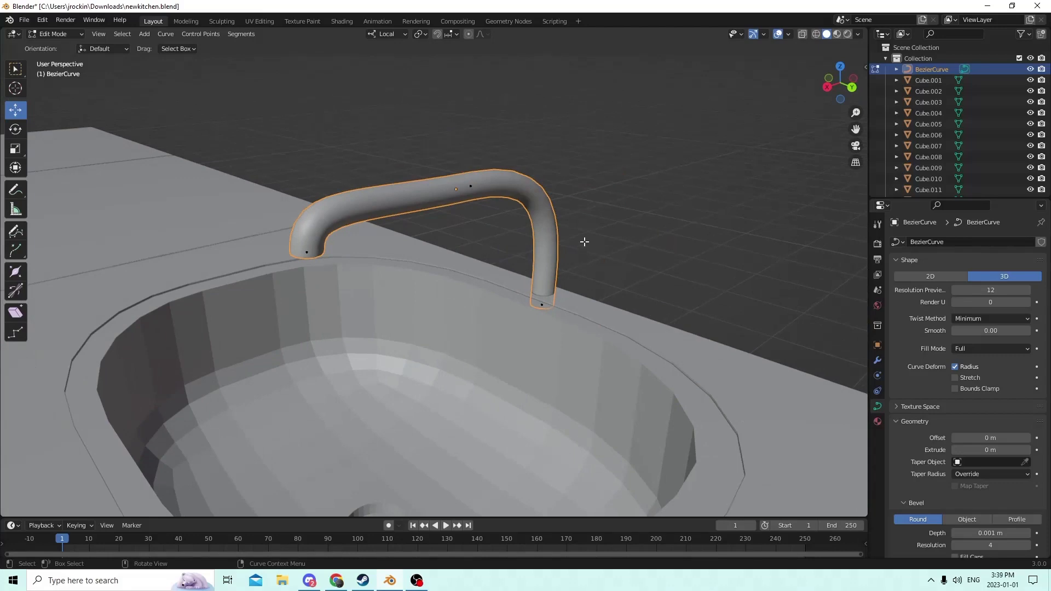
pyautogui.scroll(-4, 585, 241)
pyautogui.moveTo(606, 253); pyautogui.dragTo(589, 222, button='middle')
pyautogui.scroll(3, 617, 254)
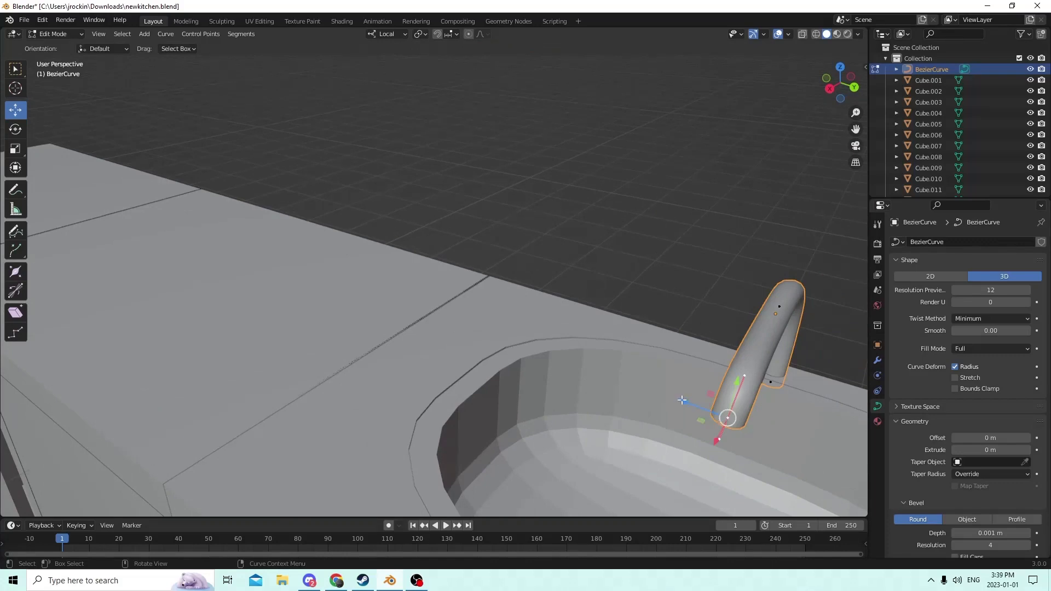
pyautogui.moveTo(679, 402); pyautogui.dragTo(682, 401)
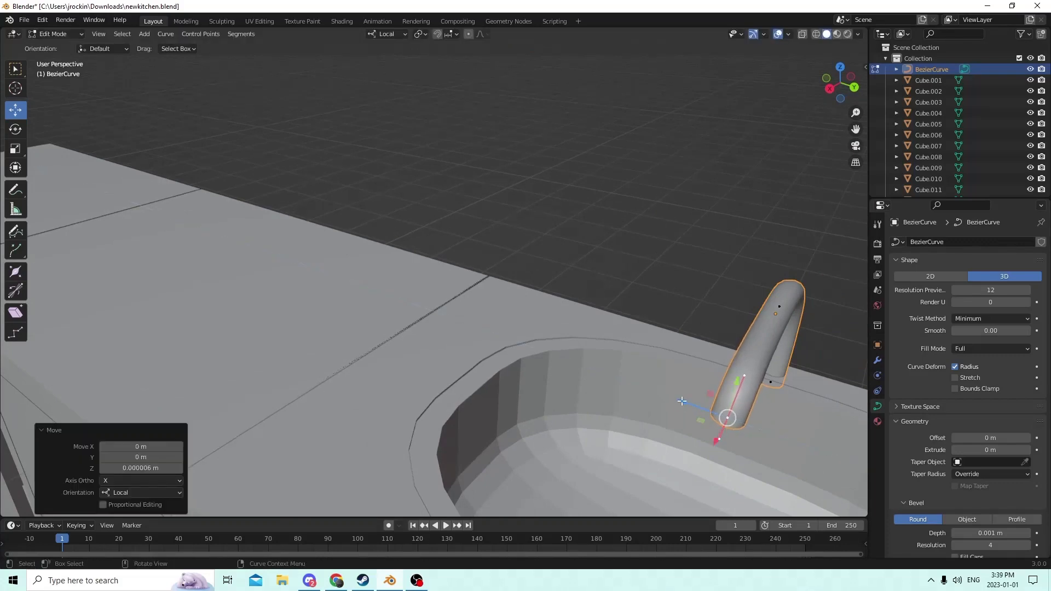
# Correct the front end's sideways tilt by moving its lower handle about −0.0001 m along local Z.
pyautogui.click(717, 441)
pyautogui.press('g')
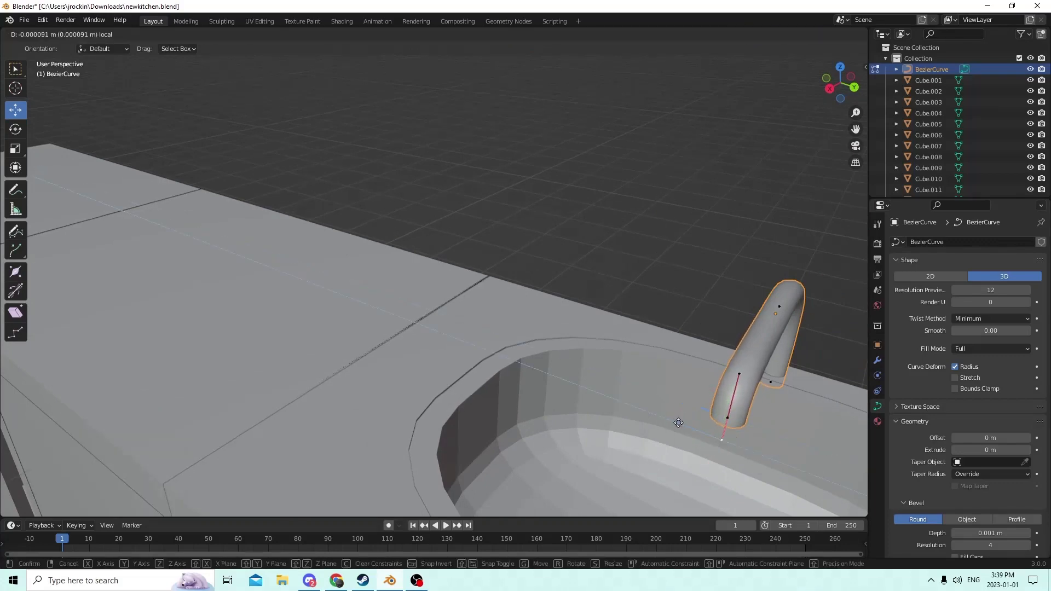
pyautogui.moveTo(678, 422); pyautogui.dragTo(680, 423)
pyautogui.moveTo(642, 352)
pyautogui.mouseDown(button='middle')
pyautogui.moveTo(622, 317)
pyautogui.moveTo(644, 343)
pyautogui.moveTo(627, 355)
pyautogui.mouseUp(button='middle')
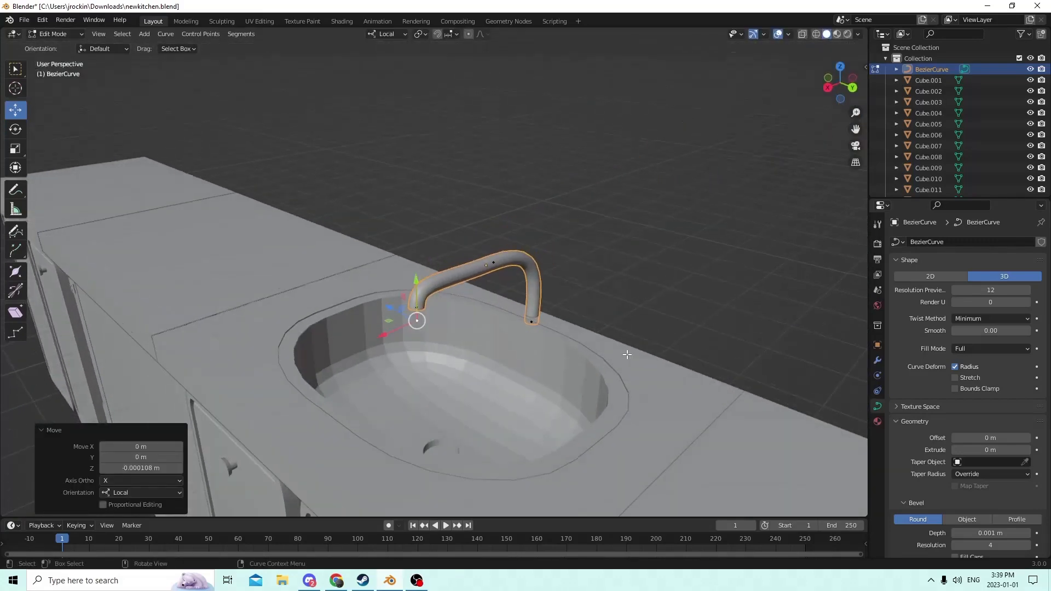
# Return to Object Mode and convert the faucet's Bezier curve into a mesh.
pyautogui.click(648, 259)
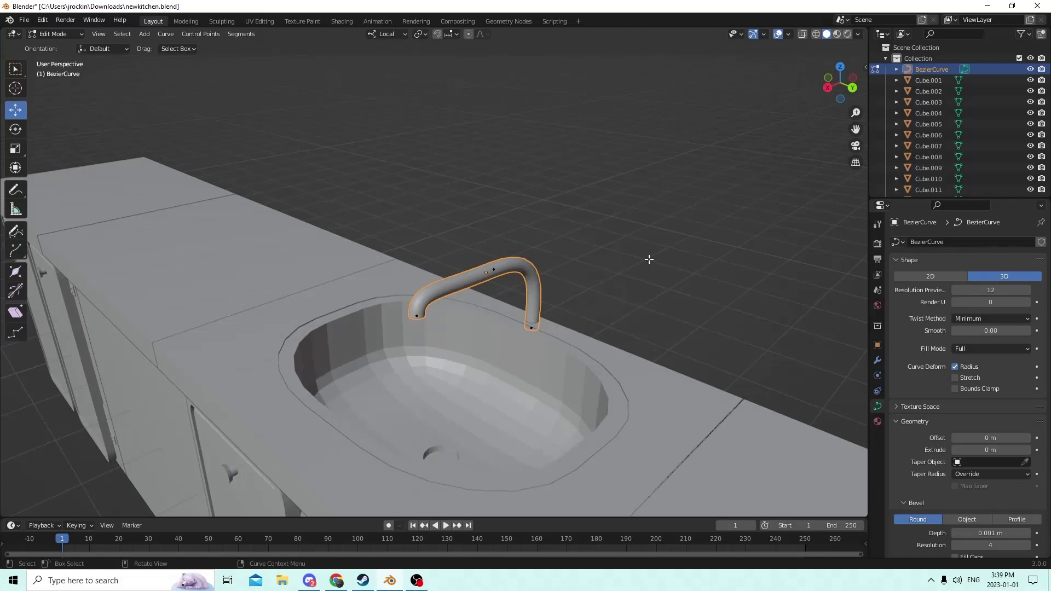
pyautogui.hotkey('shift', 'a')
pyautogui.press('Tab')
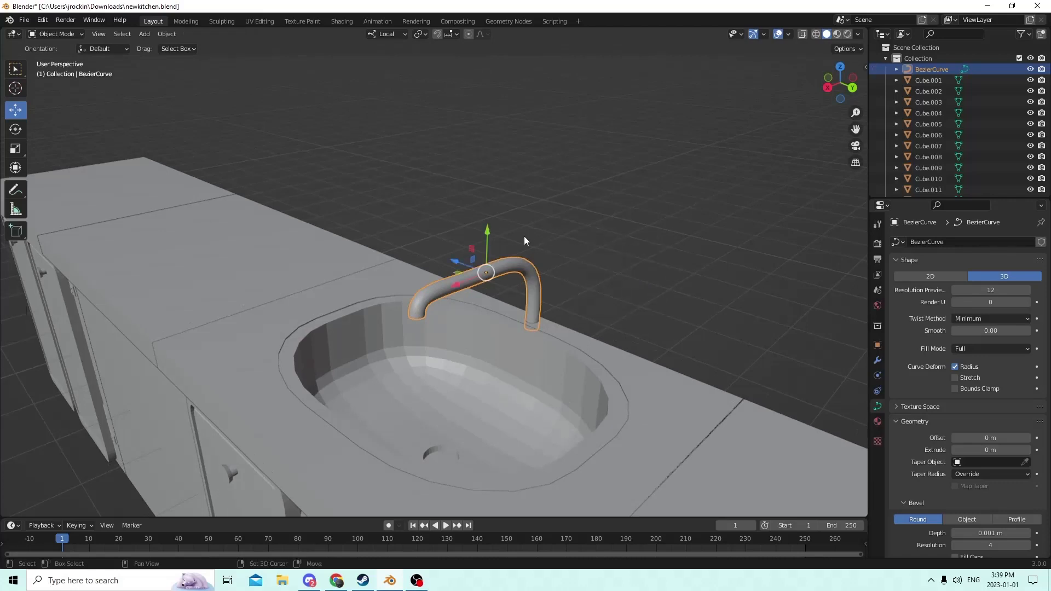
pyautogui.rightClick(458, 276)
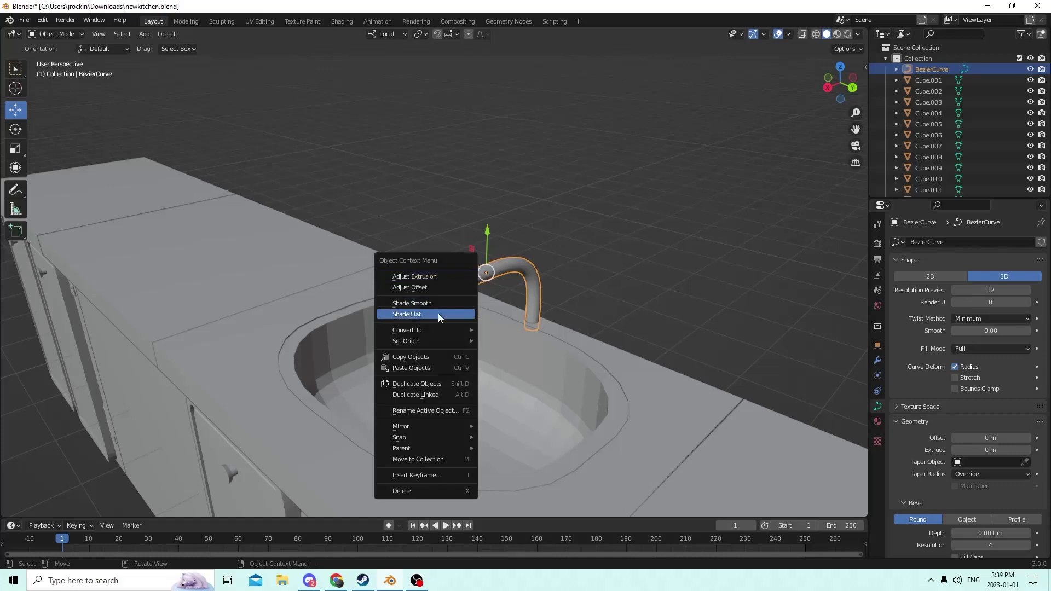
pyautogui.moveTo(441, 332)
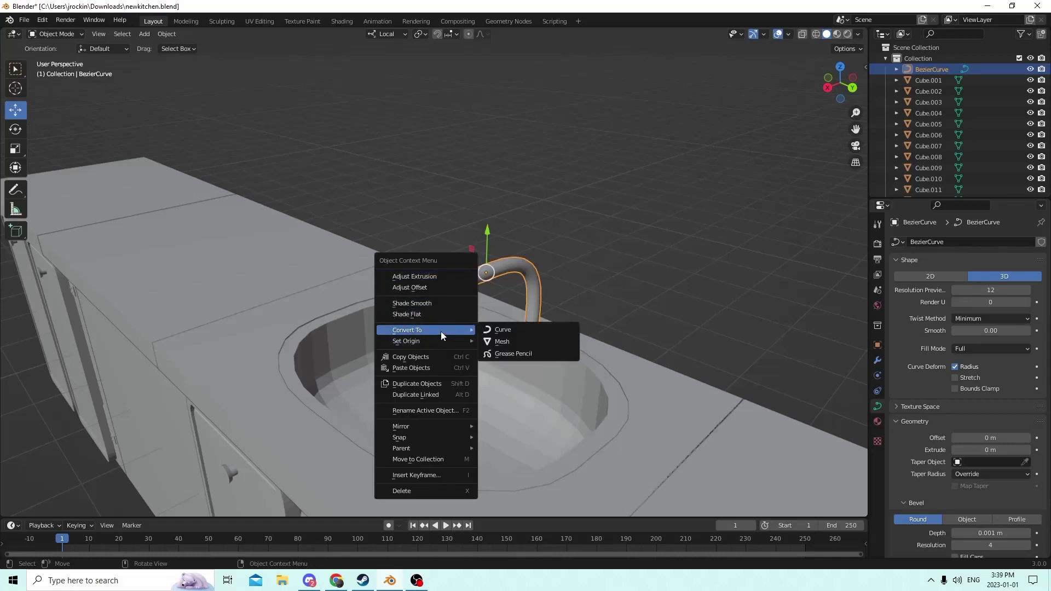
pyautogui.click(492, 341)
pyautogui.moveTo(482, 314); pyautogui.dragTo(476, 310, button='middle')
pyautogui.click(594, 219)
pyautogui.scroll(5, 594, 219)
pyautogui.moveTo(594, 219); pyautogui.dragTo(551, 237, button='middle')
pyautogui.scroll(-3, 556, 232)
pyautogui.scroll(2, 556, 232)
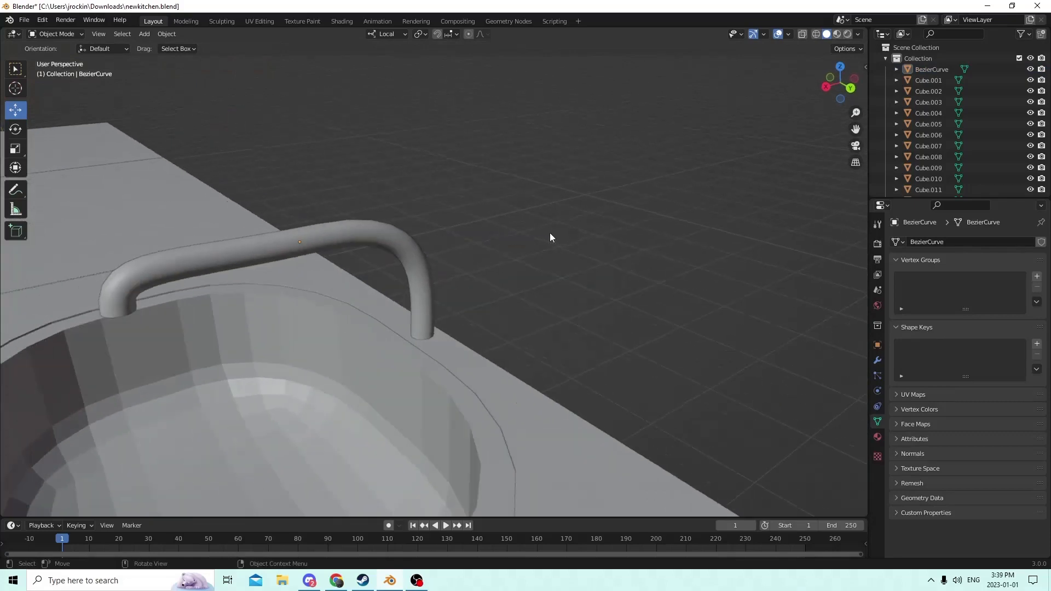
# Add a mesh cylinder with 32 vertices, radius 0.01 m and depth 0.02 m.
pyautogui.click(426, 270)
pyautogui.moveTo(419, 272); pyautogui.dragTo(415, 268, button='middle')
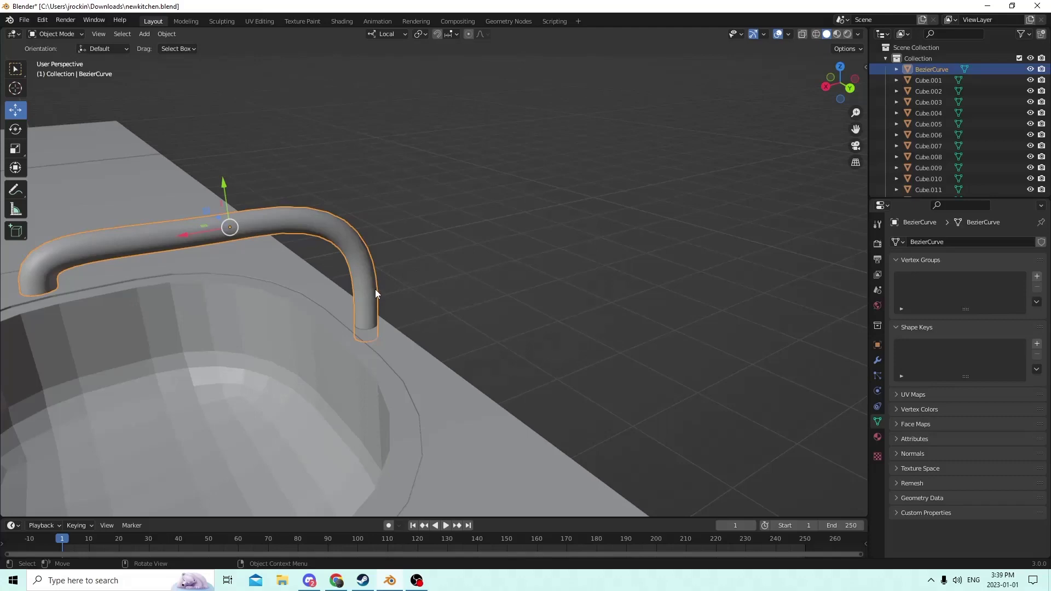
pyautogui.moveTo(376, 290); pyautogui.dragTo(566, 232, button='middle')
pyautogui.scroll(-4, 347, 284)
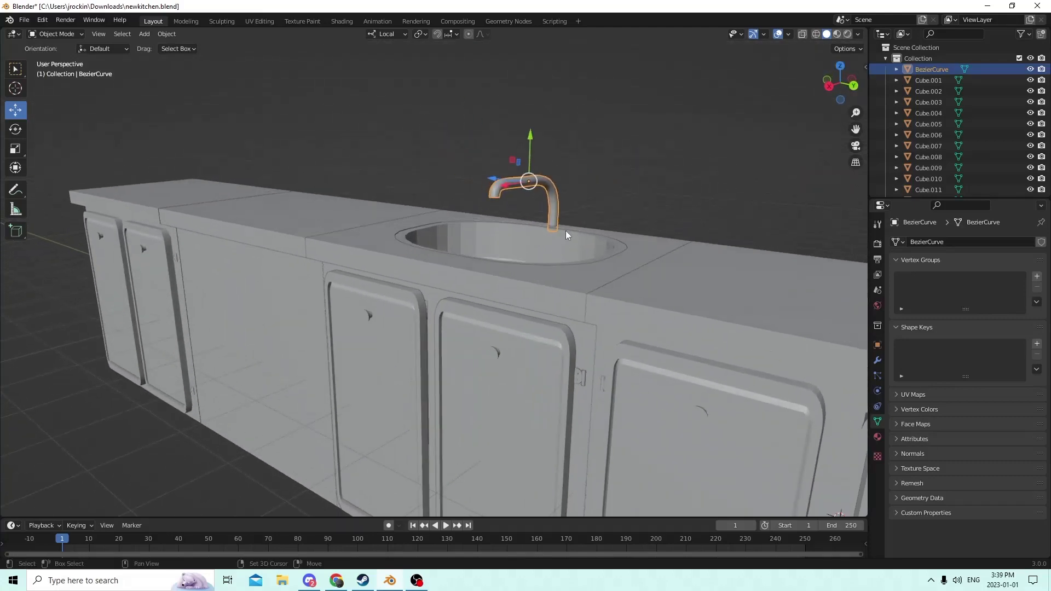
pyautogui.hotkey('shift', 'a')
pyautogui.moveTo(569, 223)
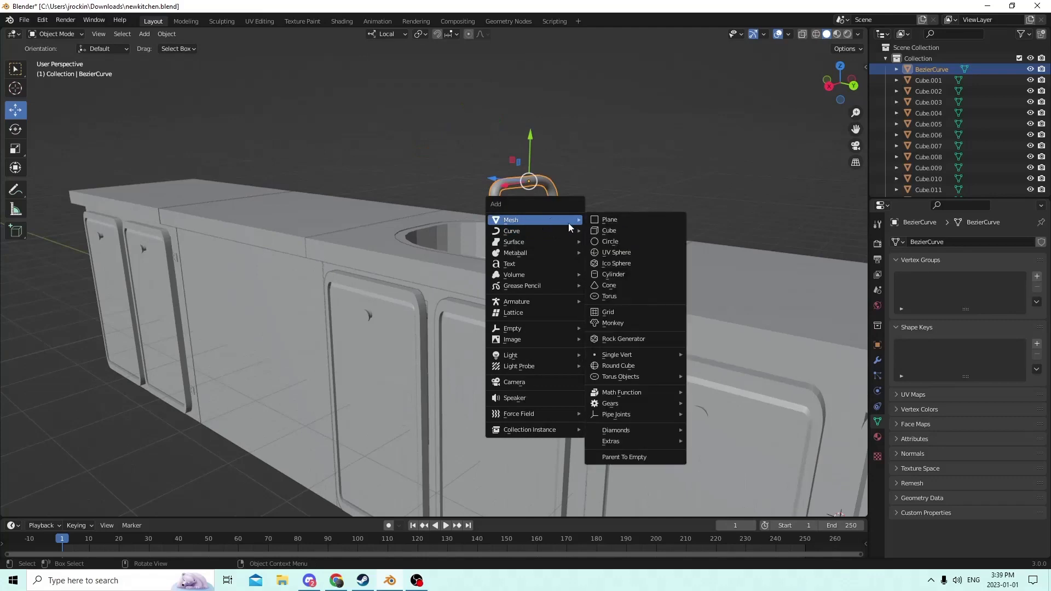
pyautogui.click(608, 275)
# Move the new cylinder along local Y to the sink and raise it about 0.0216 m along local Z.
pyautogui.scroll(-5, 560, 258)
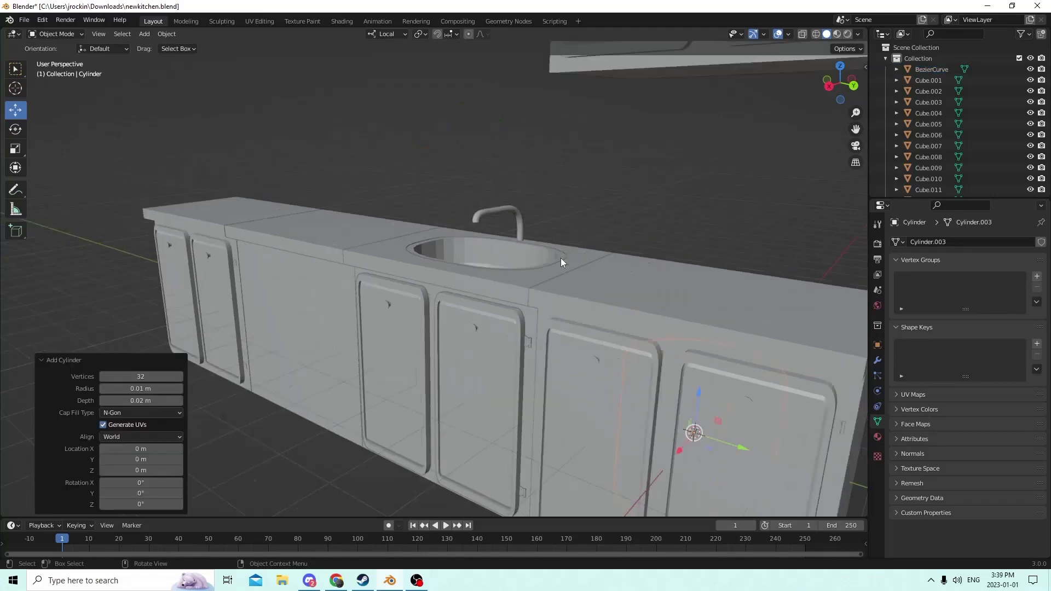
pyautogui.press('g')
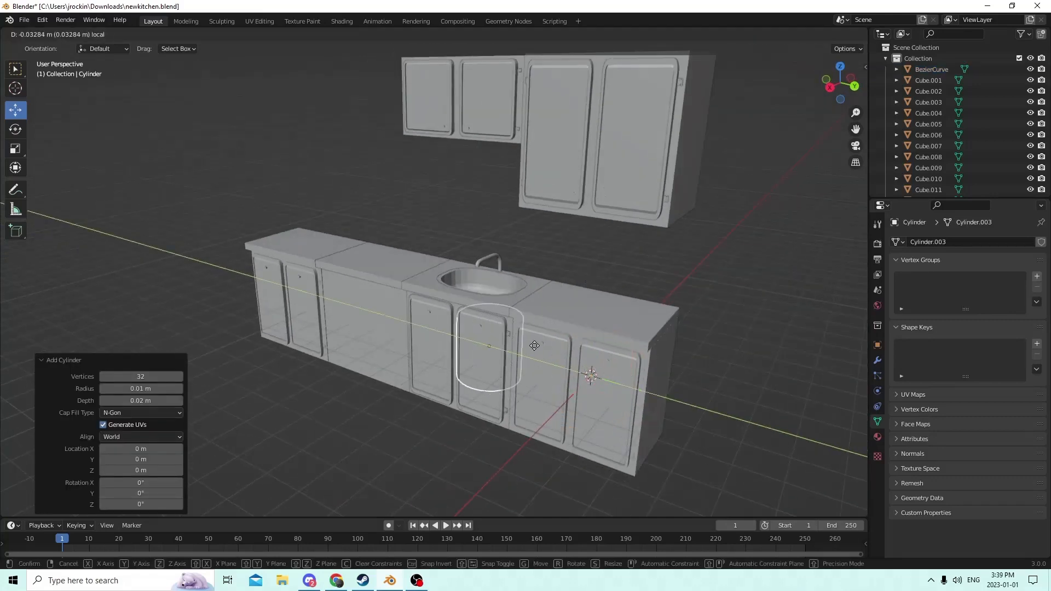
pyautogui.click(480, 309)
pyautogui.moveTo(491, 307); pyautogui.dragTo(491, 241)
pyautogui.scroll(5, 491, 241)
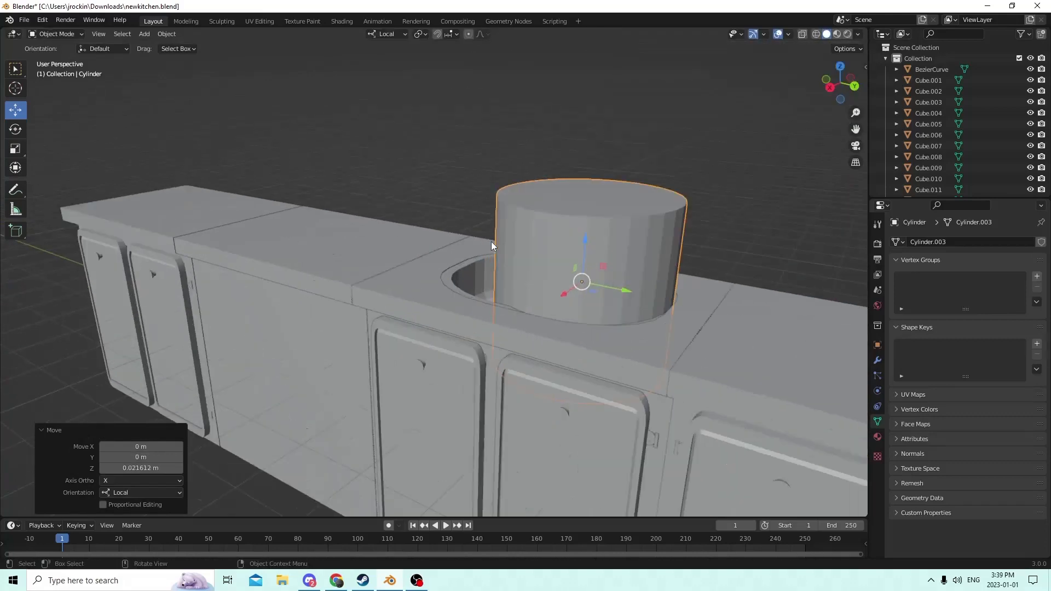
# Move the cylinder toward the counter's rear edge about 0.0075 m and another 0.005 m along negative local X.
pyautogui.moveTo(491, 242); pyautogui.dragTo(466, 253, button='middle')
pyautogui.scroll(3, 467, 253)
pyautogui.moveTo(497, 363); pyautogui.dragTo(554, 329)
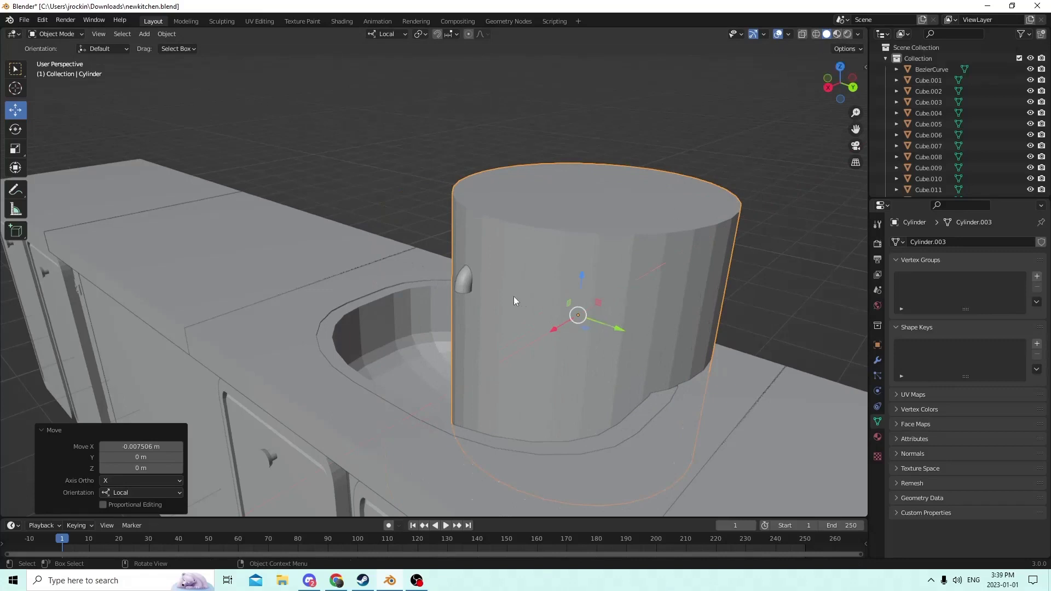
pyautogui.keyDown('shift'); pyautogui.moveTo(513, 297); pyautogui.dragTo(458, 322, button='middle'); pyautogui.keyUp('shift')
pyautogui.moveTo(497, 333); pyautogui.dragTo(540, 318)
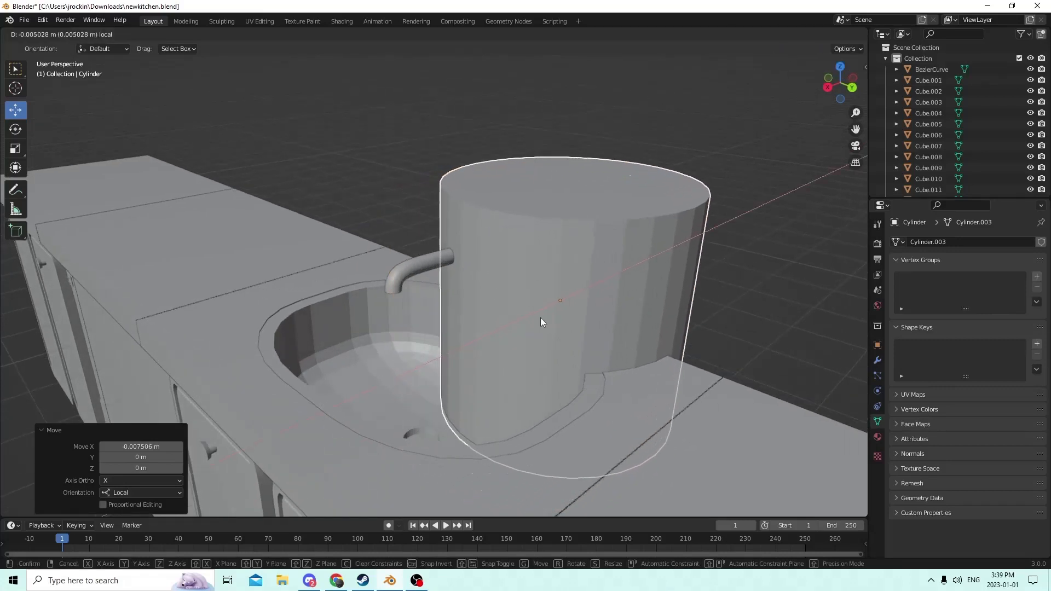
pyautogui.moveTo(541, 317); pyautogui.dragTo(562, 330, button='middle')
# Scale the cylinder down uniformly to a small collar slightly wider than the faucet pipe.
pyautogui.moveTo(711, 340); pyautogui.dragTo(694, 329, button='middle')
pyautogui.press('s')
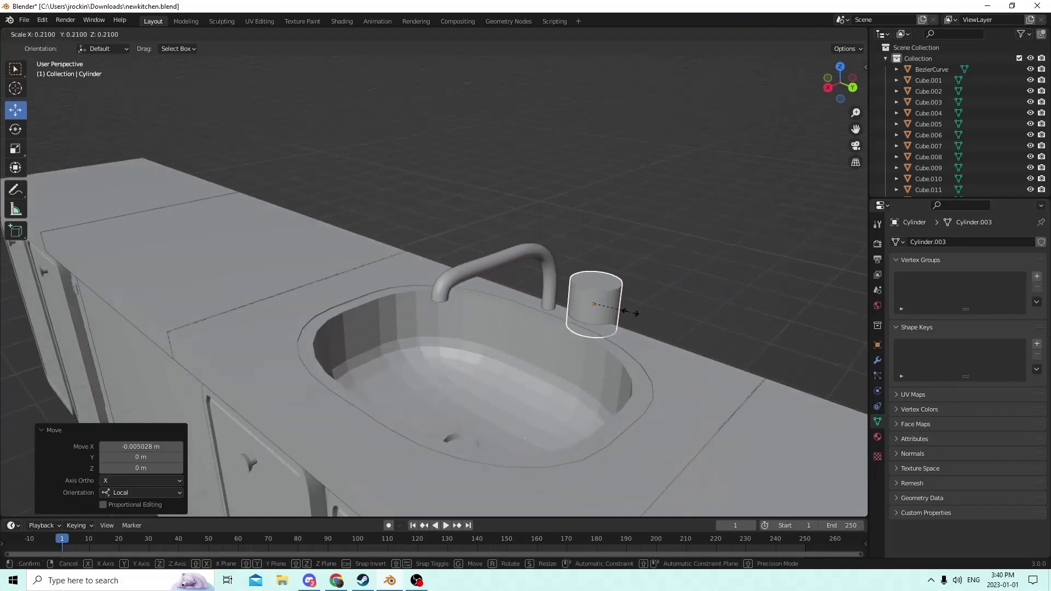
pyautogui.click(604, 320)
pyautogui.moveTo(604, 321); pyautogui.dragTo(597, 349, button='middle')
# Align the collar with the pipe's rear upright by moving it about 0.0036 m along local Y and 0.0016 m along local X.
pyautogui.moveTo(599, 349); pyautogui.dragTo(558, 344)
pyautogui.moveTo(558, 345); pyautogui.dragTo(533, 346, button='middle')
pyautogui.scroll(3, 534, 344)
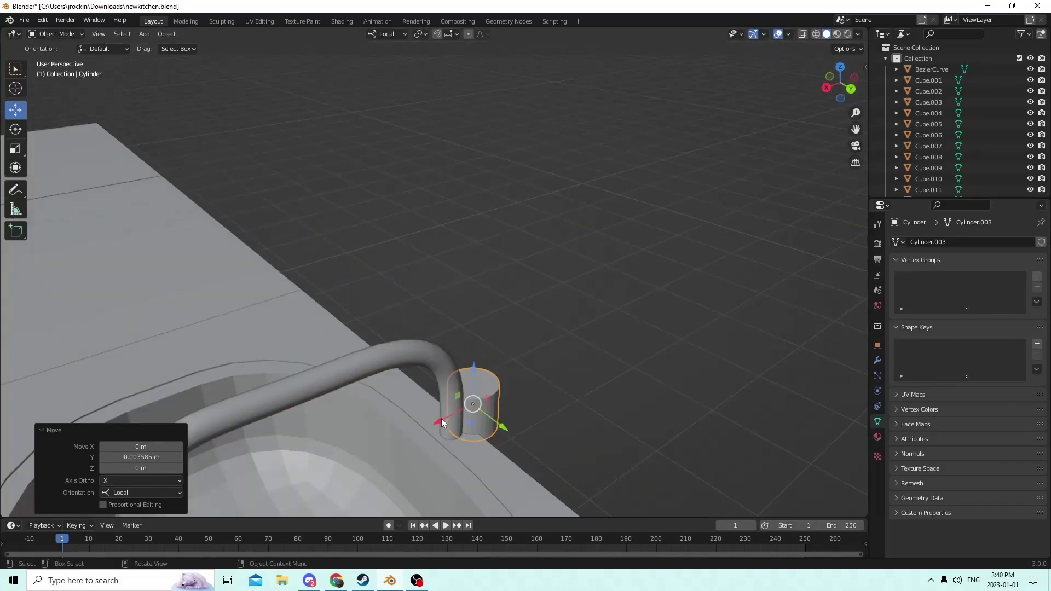
pyautogui.moveTo(438, 418); pyautogui.dragTo(411, 427)
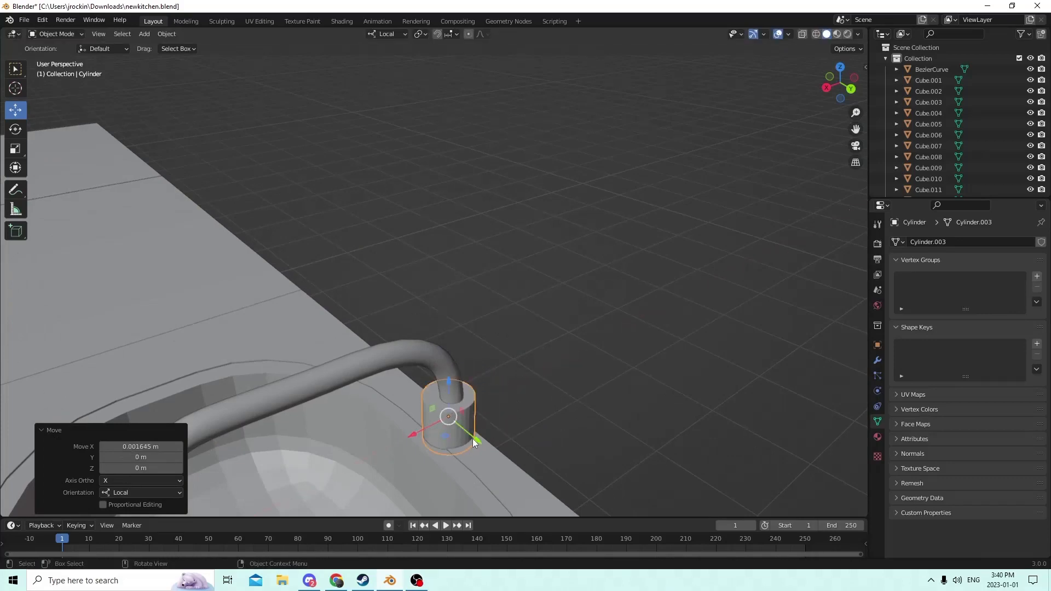
pyautogui.moveTo(473, 441); pyautogui.dragTo(479, 439)
pyautogui.moveTo(569, 380)
pyautogui.mouseDown(button='middle')
pyautogui.moveTo(587, 376)
pyautogui.moveTo(569, 371)
pyautogui.mouseUp(button='middle')
# Scale the collar uniformly by 0.693 and again by 0.892, centering it on the pipe with a 0.00014 m nudge along local Y.
pyautogui.moveTo(703, 373)
pyautogui.mouseDown(button='middle')
pyautogui.moveTo(695, 363)
pyautogui.moveTo(709, 365)
pyautogui.mouseUp(button='middle')
pyautogui.press('s')
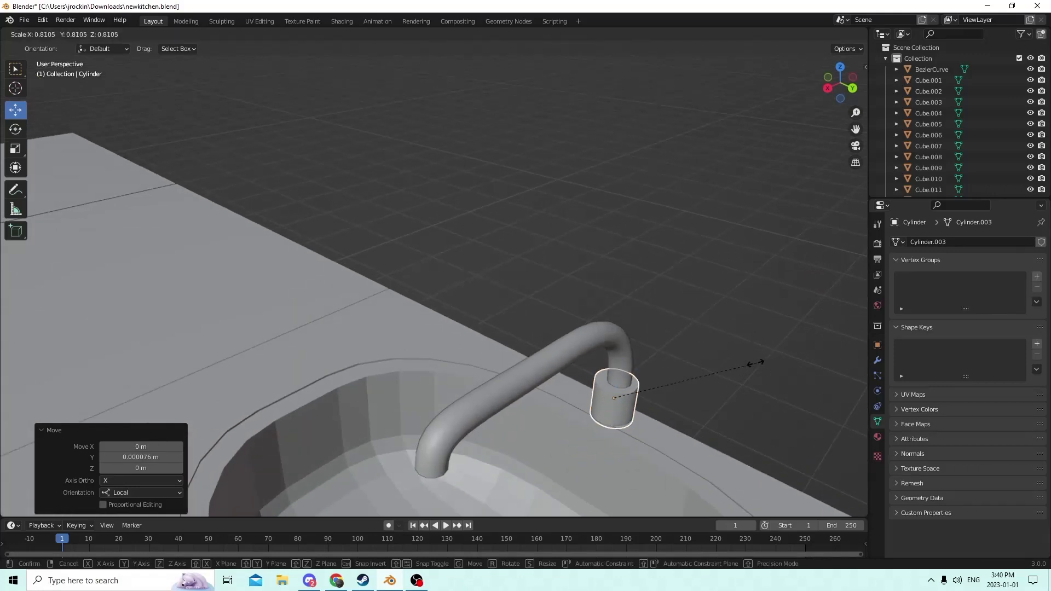
pyautogui.click(696, 391)
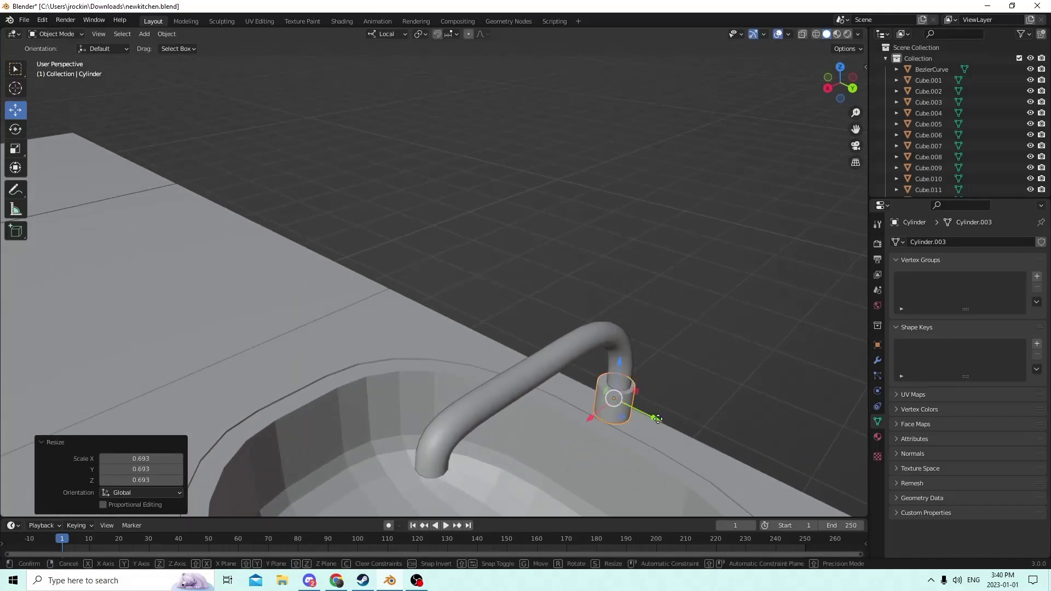
pyautogui.moveTo(662, 420); pyautogui.dragTo(652, 419)
pyautogui.moveTo(652, 420); pyautogui.dragTo(609, 416, button='middle')
pyautogui.press('s')
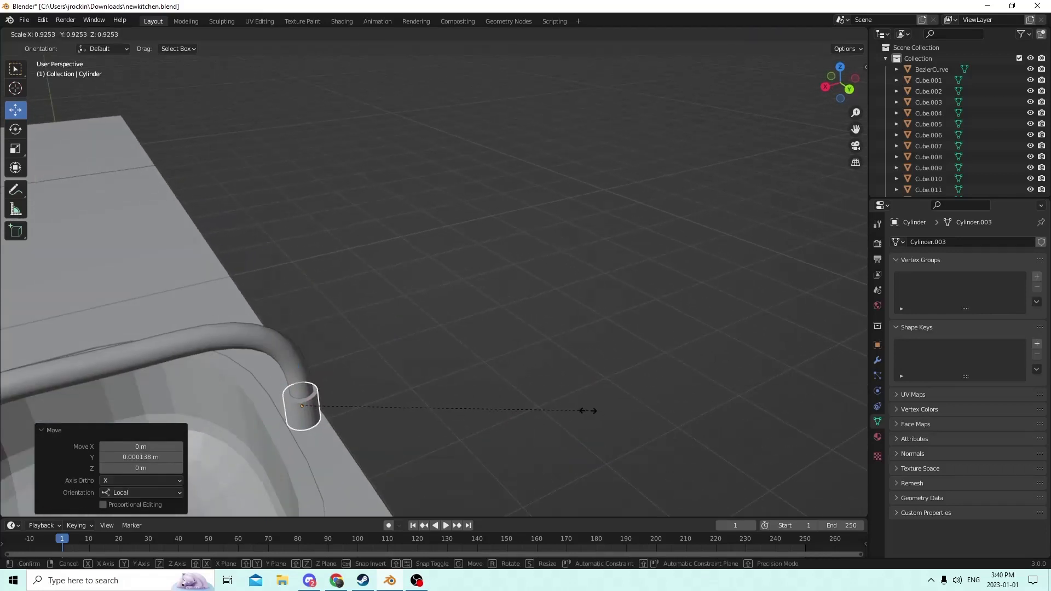
pyautogui.click(580, 412)
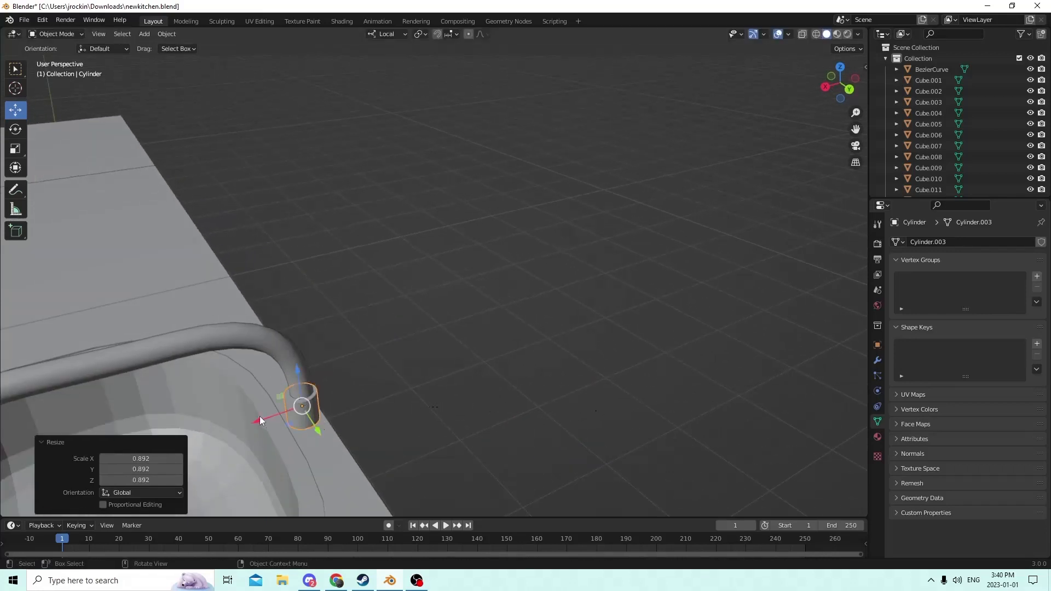
# Nudge the collar about −0.00008 m along local X and lower it about 0.0014 m into the countertop.
pyautogui.moveTo(260, 420); pyautogui.dragTo(263, 417)
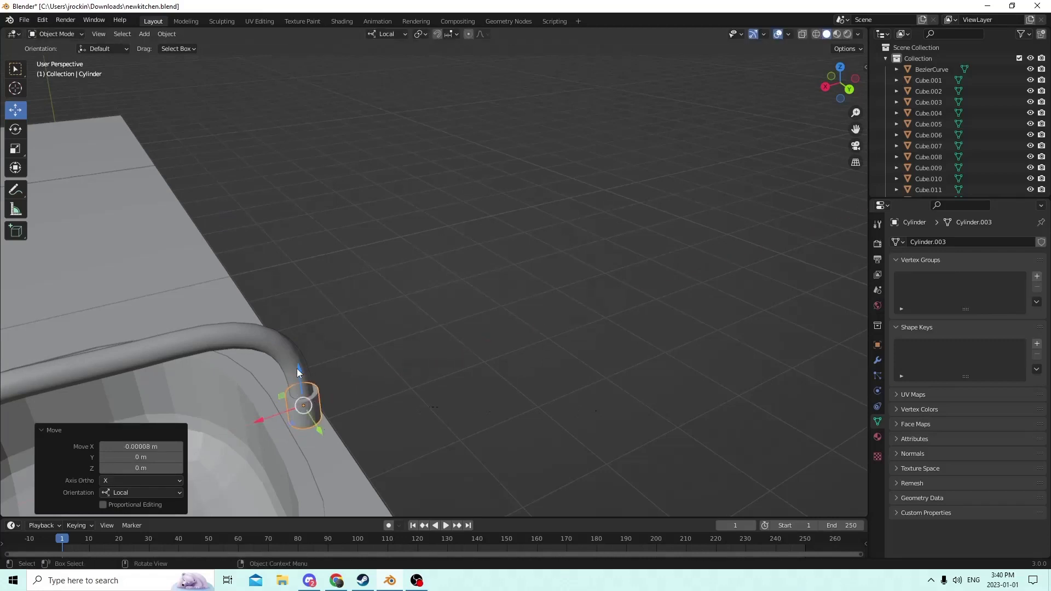
pyautogui.moveTo(297, 369); pyautogui.dragTo(303, 392)
pyautogui.moveTo(307, 389); pyautogui.dragTo(314, 375, button='middle')
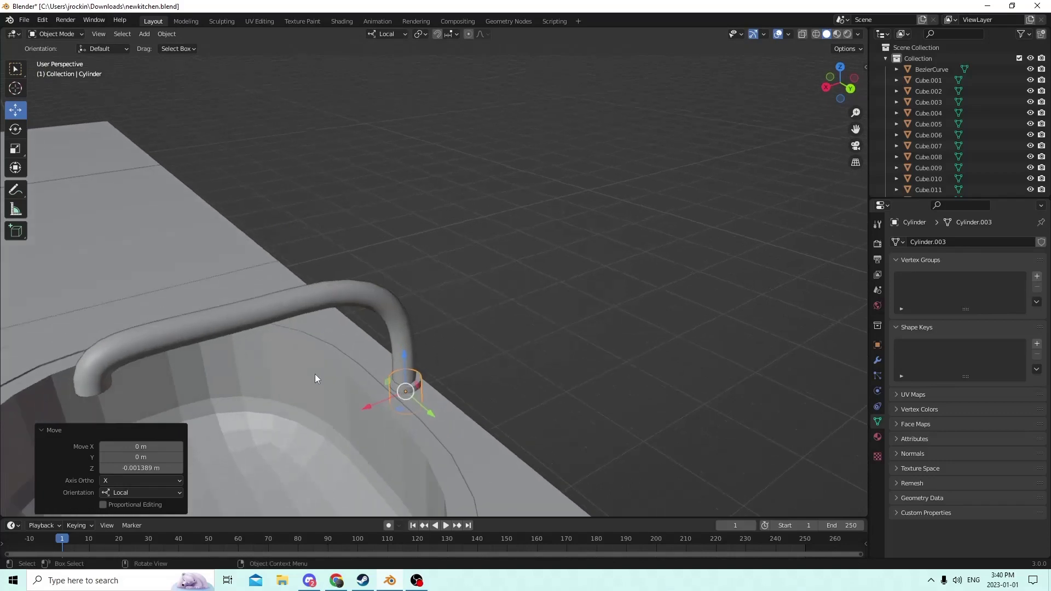
# Duplicate the collar cylinder in place at the base of the faucet pipe.
pyautogui.click(395, 327)
pyautogui.click(408, 384)
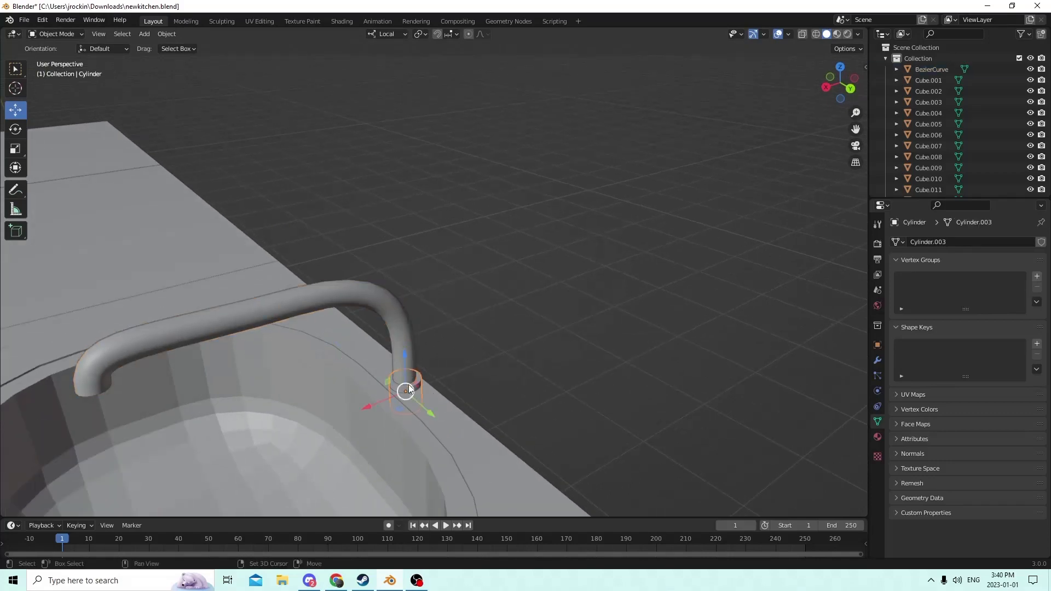
pyautogui.hotkey('shift', 'd')
pyautogui.rightClick(446, 304)
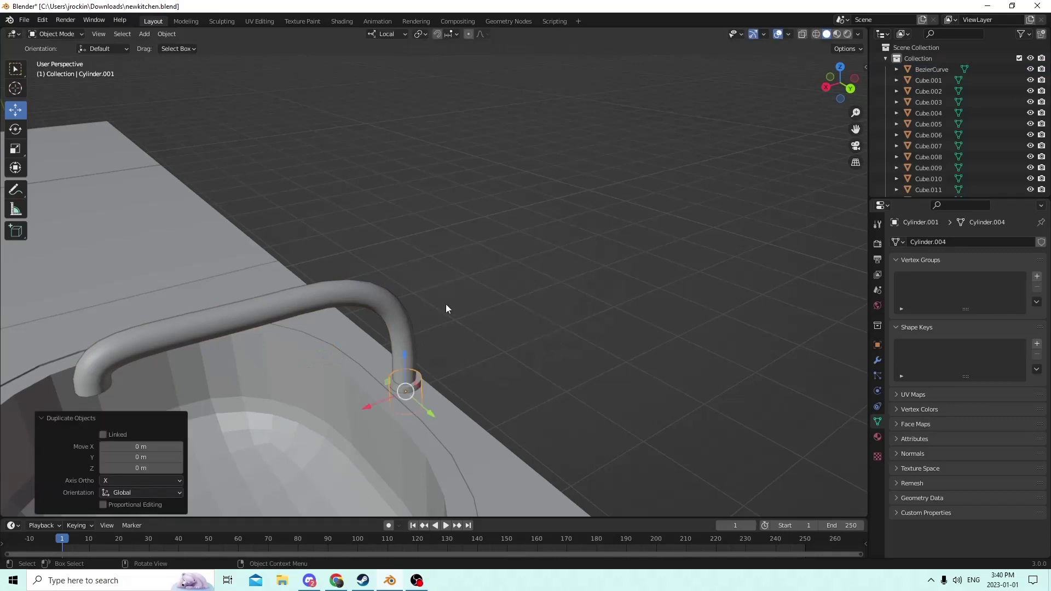
# Join the duplicated collar to the faucet pipe, with the pipe as the active object.
pyautogui.click(341, 297)
pyautogui.keyDown('shift'); pyautogui.click(412, 389); pyautogui.keyUp('shift')
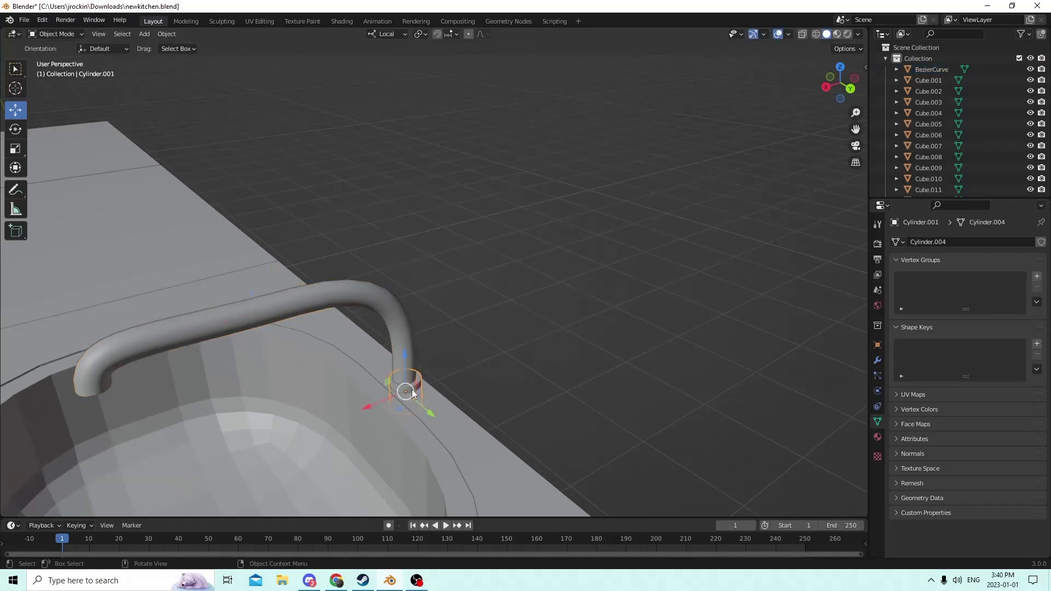
pyautogui.keyDown('shift'); pyautogui.click(353, 289); pyautogui.keyUp('shift')
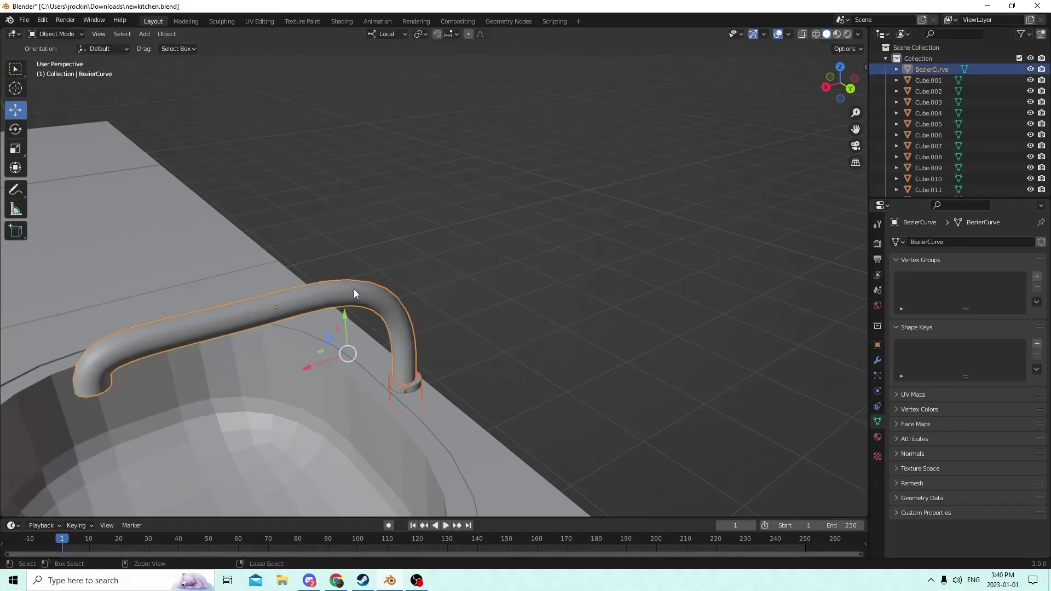
pyautogui.click(360, 290)
# Move the remaining cylinder beside the faucet, about 0.0023 m and another 0.0016 m along local Y.
pyautogui.click(415, 389)
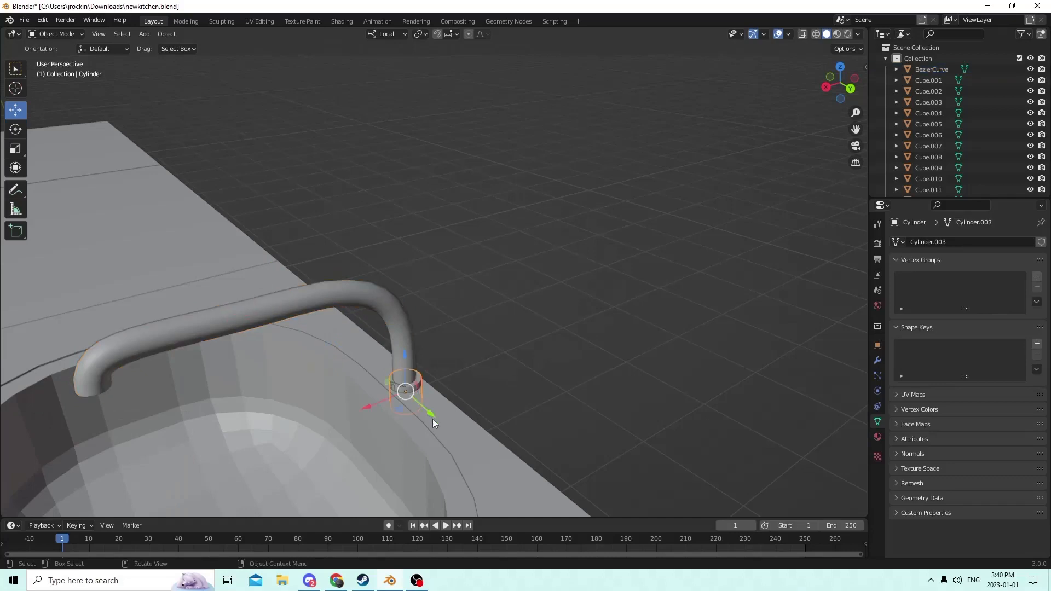
pyautogui.moveTo(432, 419); pyautogui.dragTo(436, 422)
pyautogui.moveTo(436, 422); pyautogui.dragTo(560, 399, button='middle')
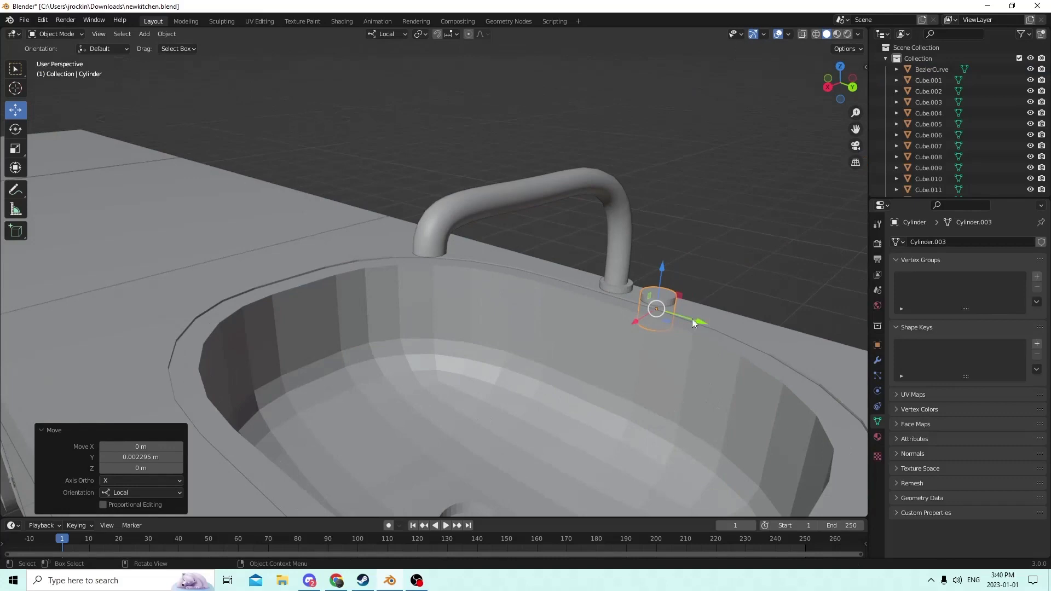
pyautogui.press('g')
pyautogui.press('y')
pyautogui.moveTo(722, 331); pyautogui.dragTo(725, 332)
# Raise the cylinder beside the faucet about 0.0005 m along local Z.
pyautogui.scroll(-5, 734, 335)
pyautogui.moveTo(774, 348); pyautogui.dragTo(803, 350, button='middle')
pyautogui.scroll(5, 790, 343)
pyautogui.scroll(-5, 790, 328)
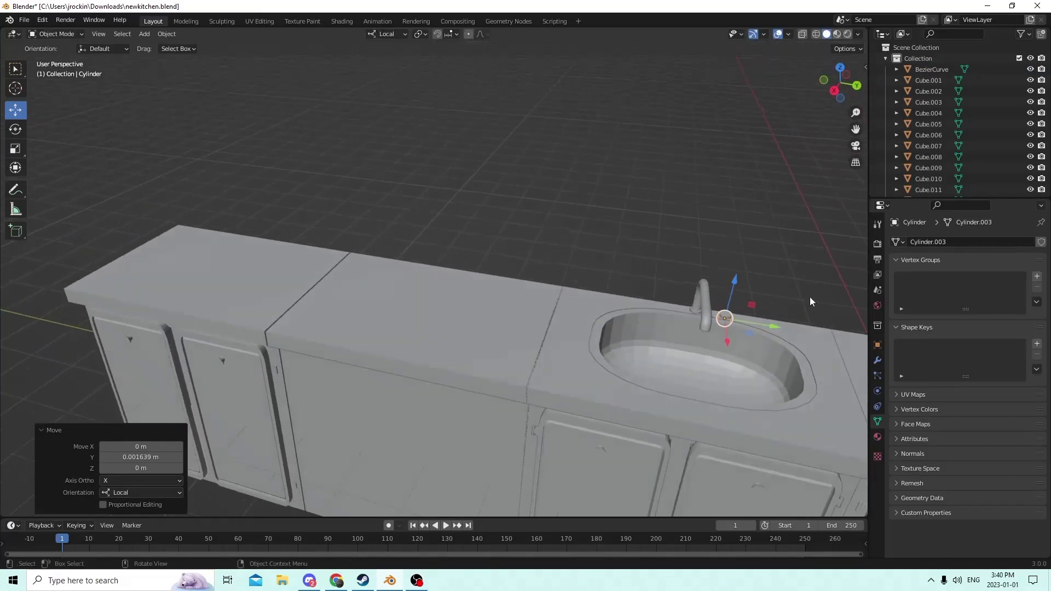
pyautogui.moveTo(853, 128); pyautogui.dragTo(501, 5)
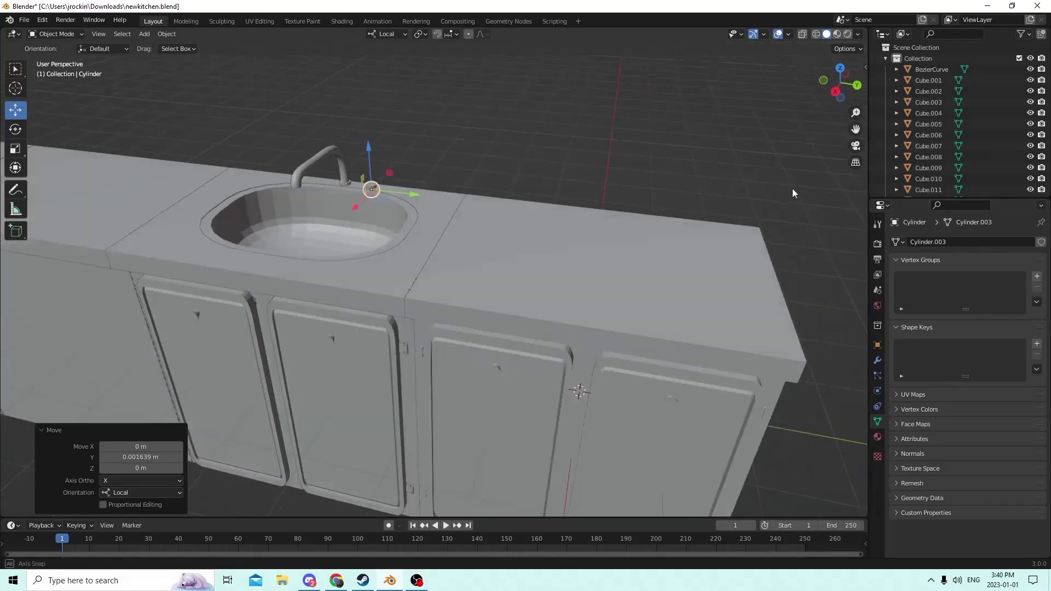
pyautogui.moveTo(793, 188); pyautogui.dragTo(739, 199, button='middle')
pyautogui.scroll(4, 719, 233)
pyautogui.moveTo(645, 188); pyautogui.dragTo(606, 206, button='middle')
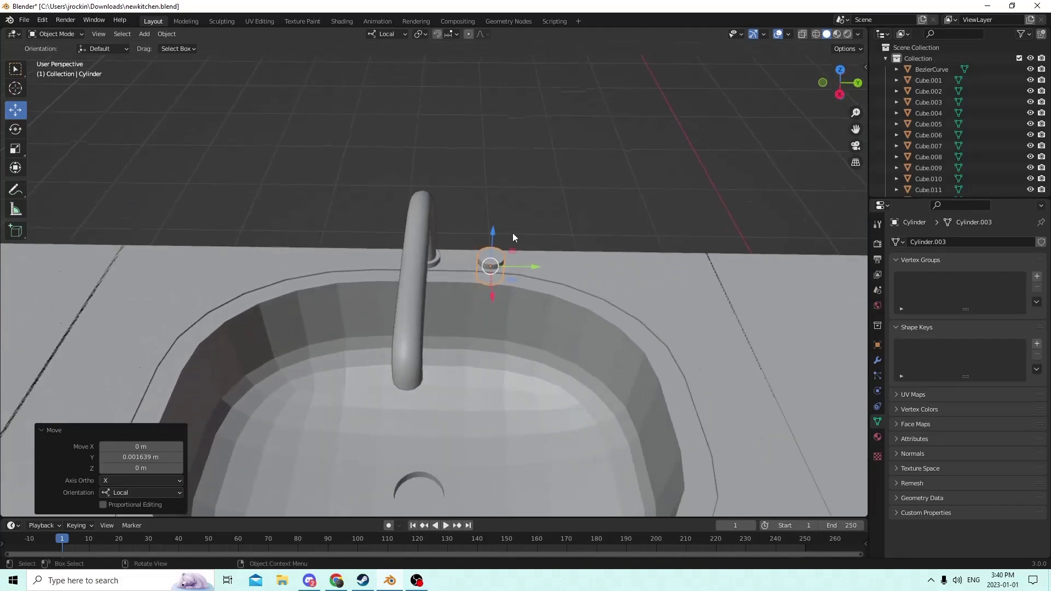
pyautogui.moveTo(493, 234); pyautogui.dragTo(491, 226)
# Scale the side cylinder uniformly by 0.688 and raise it about 0.00036 m along local Z.
pyautogui.scroll(3, 492, 225)
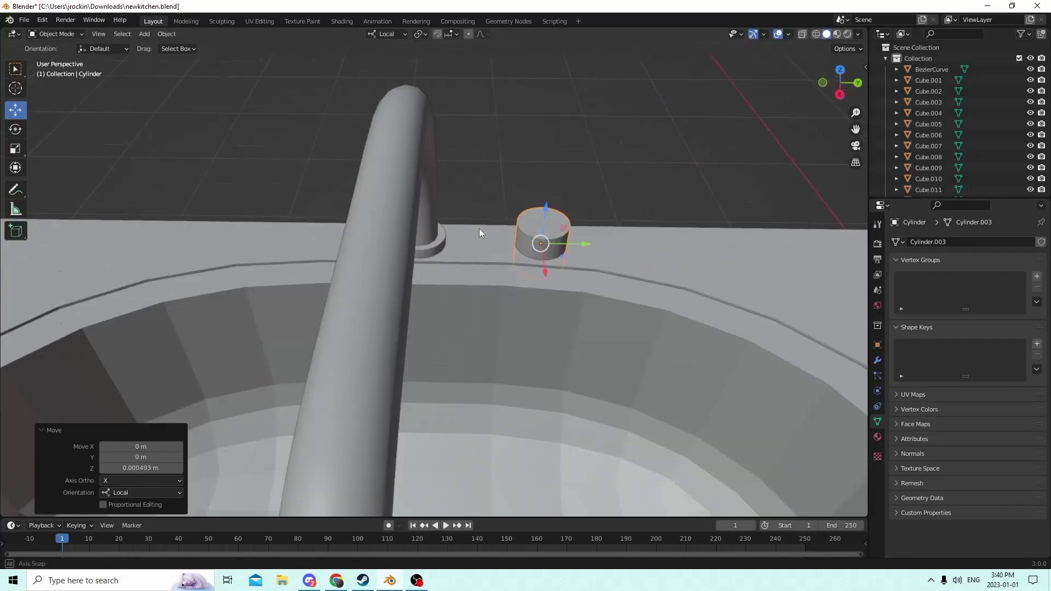
pyautogui.scroll(1, 479, 229)
pyautogui.press('s')
pyautogui.click(617, 207)
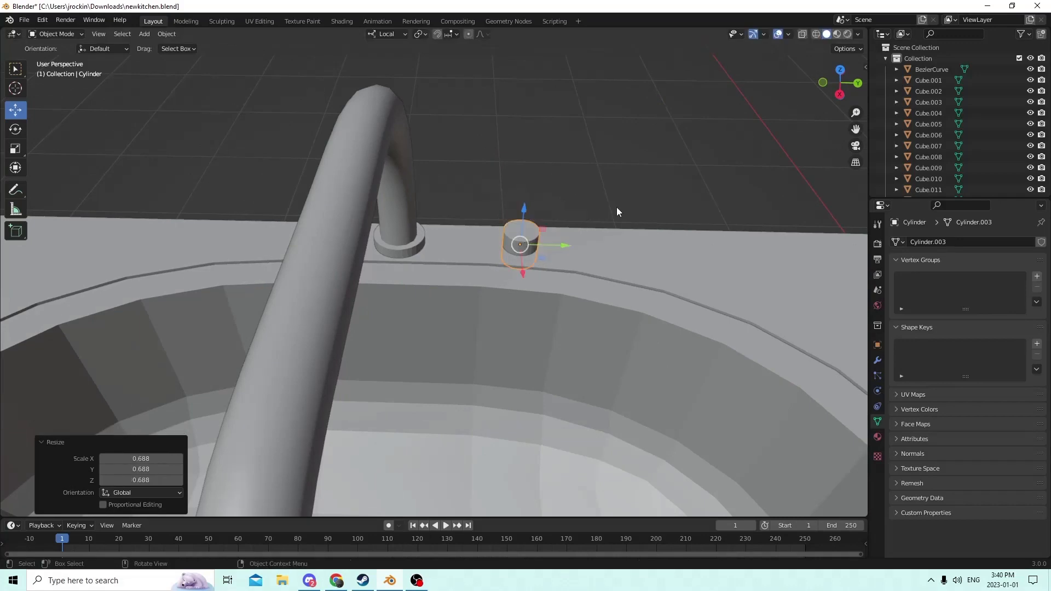
pyautogui.moveTo(616, 207)
pyautogui.mouseDown(button='middle')
pyautogui.moveTo(625, 200)
pyautogui.moveTo(611, 209)
pyautogui.mouseUp(button='middle')
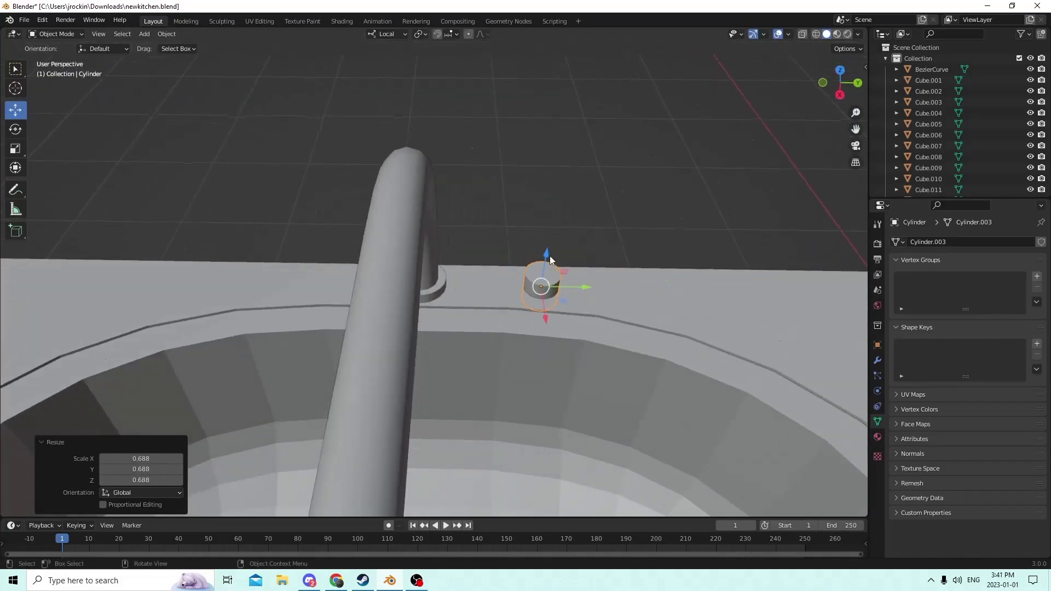
pyautogui.moveTo(550, 255); pyautogui.dragTo(549, 247)
pyautogui.moveTo(550, 247); pyautogui.dragTo(547, 240, button='middle')
# Duplicate the cylinder beside the faucet in place and raise the copy about 0.0011 m along local Z.
pyautogui.hotkey('shift', 'd')
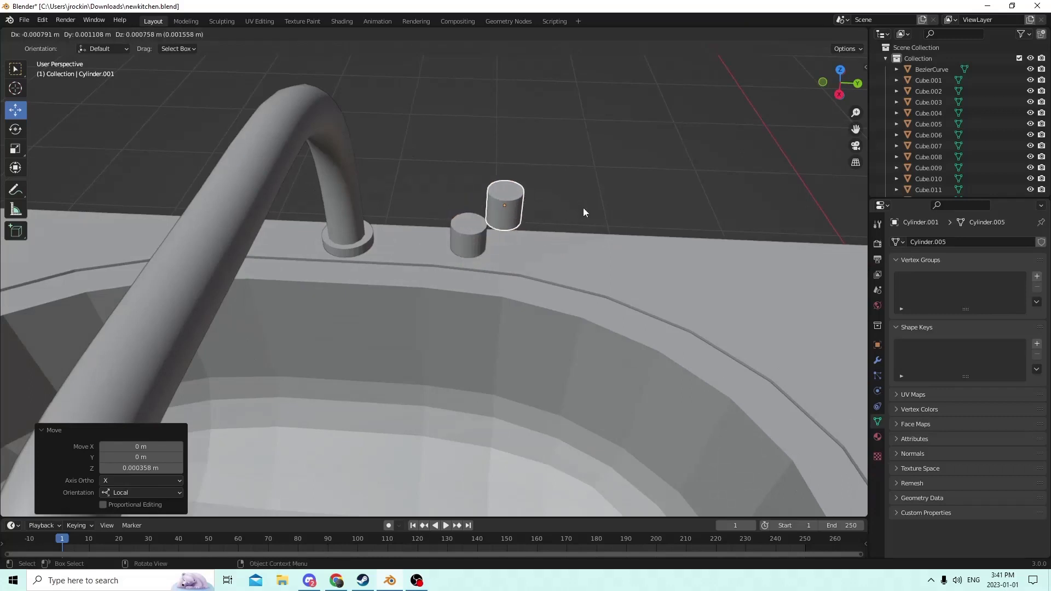
pyautogui.rightClick(498, 214)
pyautogui.moveTo(472, 205); pyautogui.dragTo(465, 172)
# Scale the copied cylinder uniformly by 1.592, and scale its height by 0.771 along local Z.
pyautogui.press('s')
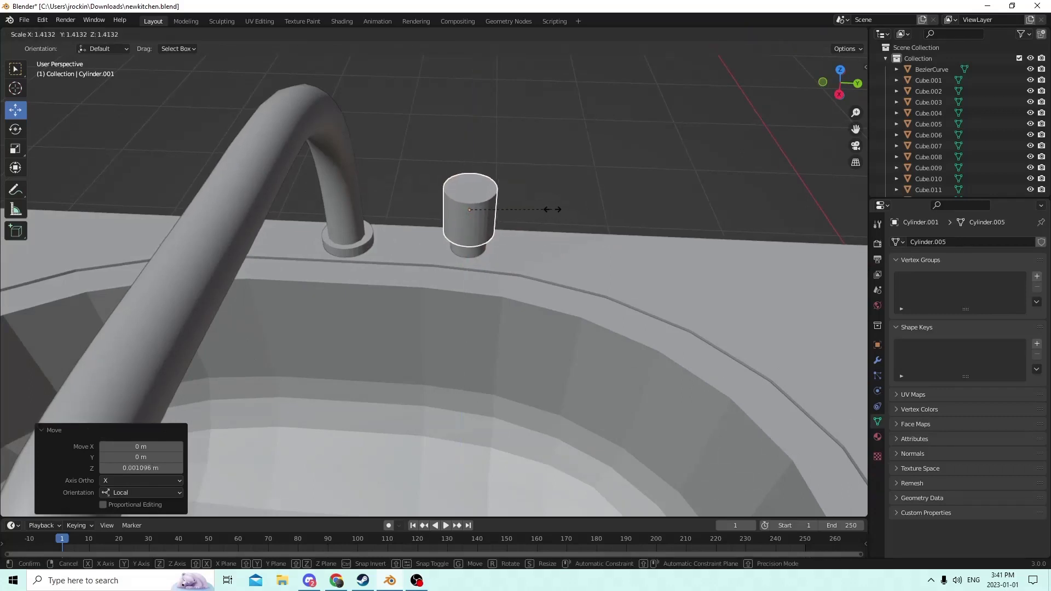
pyautogui.click(563, 207)
pyautogui.click(14, 151)
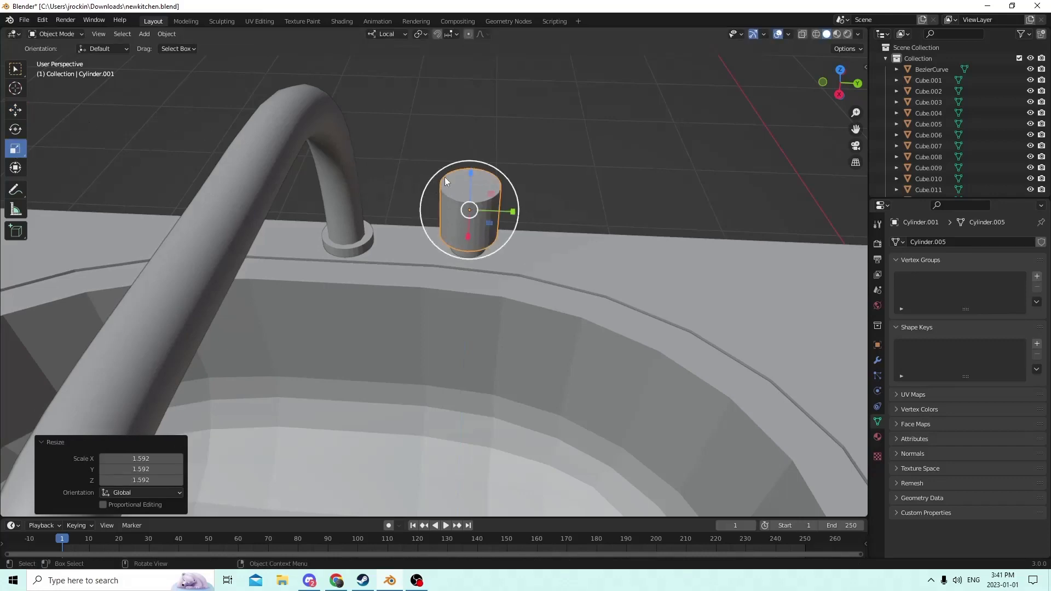
pyautogui.moveTo(467, 173); pyautogui.dragTo(469, 182)
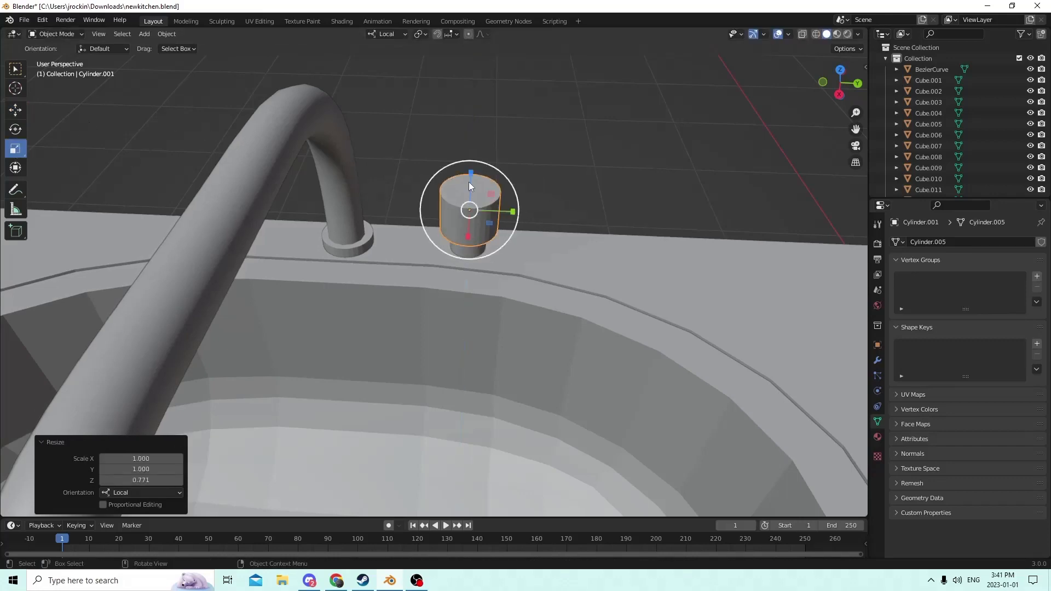
pyautogui.moveTo(469, 182)
pyautogui.mouseDown(button='middle')
pyautogui.moveTo(458, 166)
pyautogui.moveTo(467, 176)
pyautogui.mouseUp(button='middle')
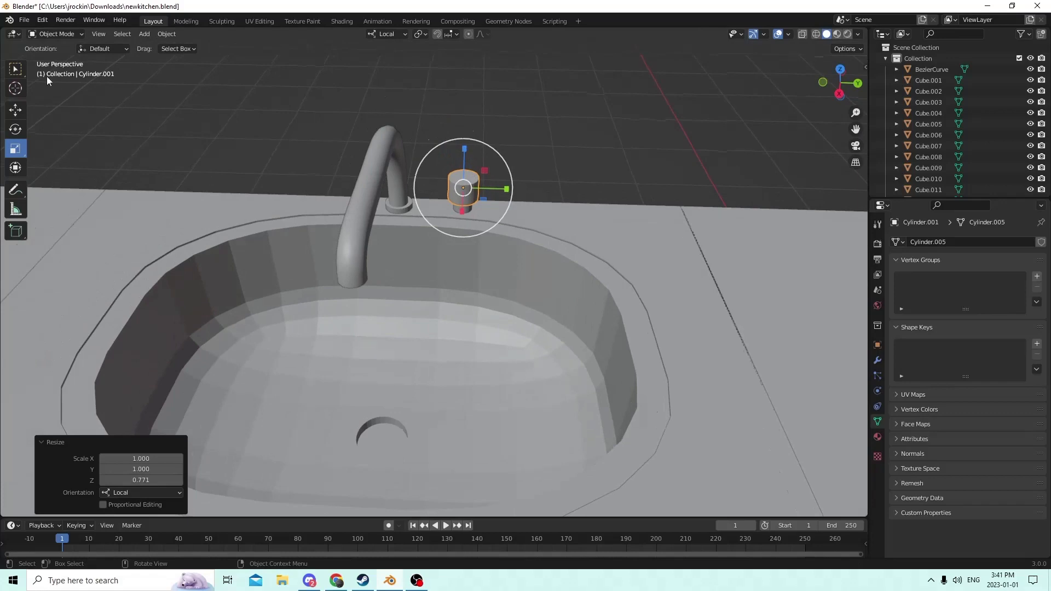
# Raise the upper cylinder about 0.004 m along local Z, clear of the small base cylinder.
pyautogui.click(15, 111)
pyautogui.moveTo(464, 148); pyautogui.dragTo(485, 80)
pyautogui.moveTo(485, 80); pyautogui.dragTo(508, 69, button='middle')
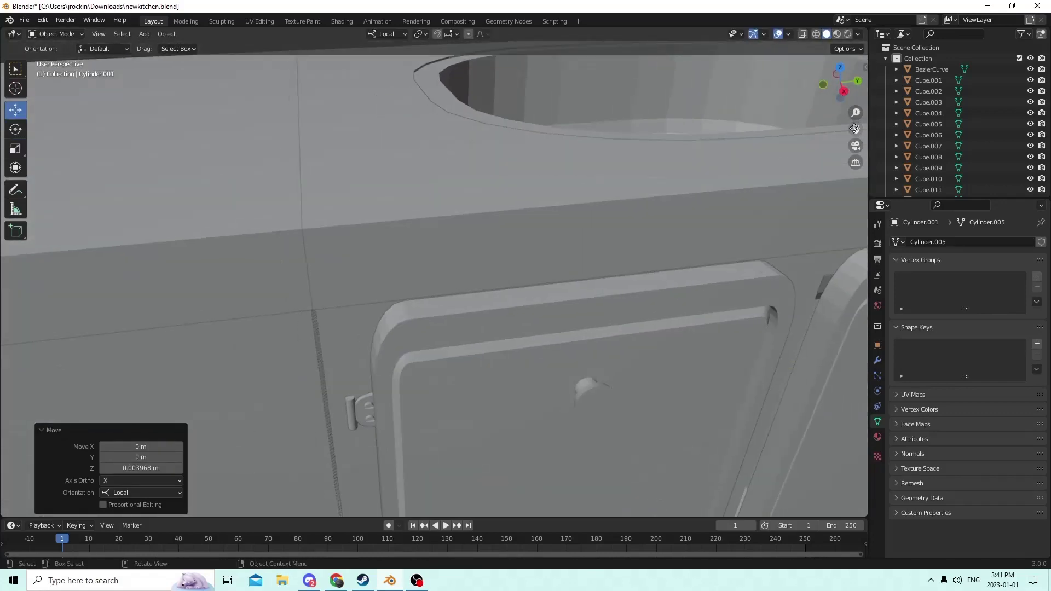
pyautogui.moveTo(855, 129); pyautogui.dragTo(707, 91, button='middle')
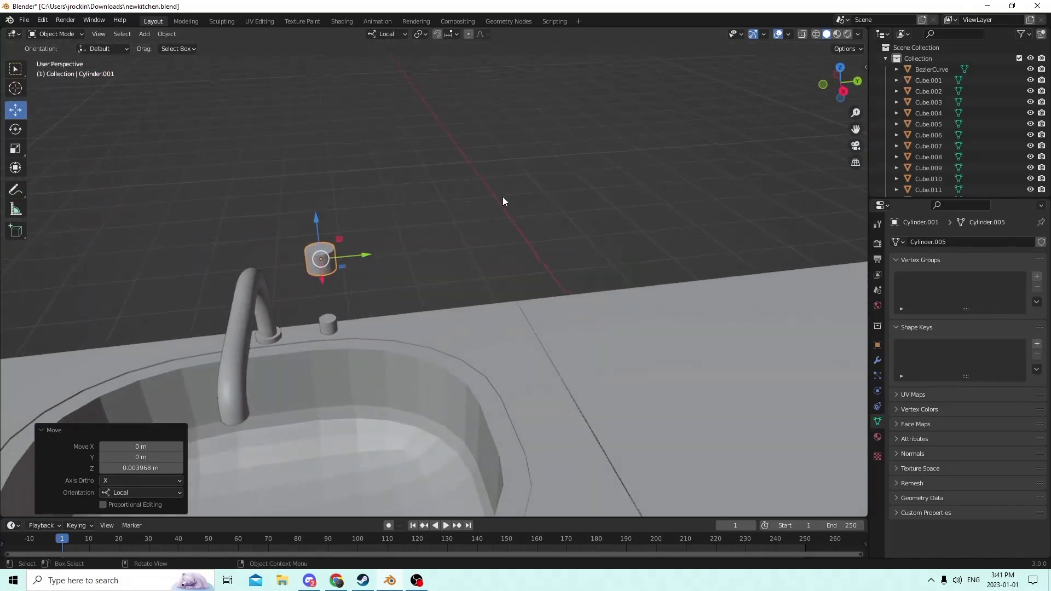
# Set the raised cylinder's Y rotation to 90°.
pyautogui.click(877, 345)
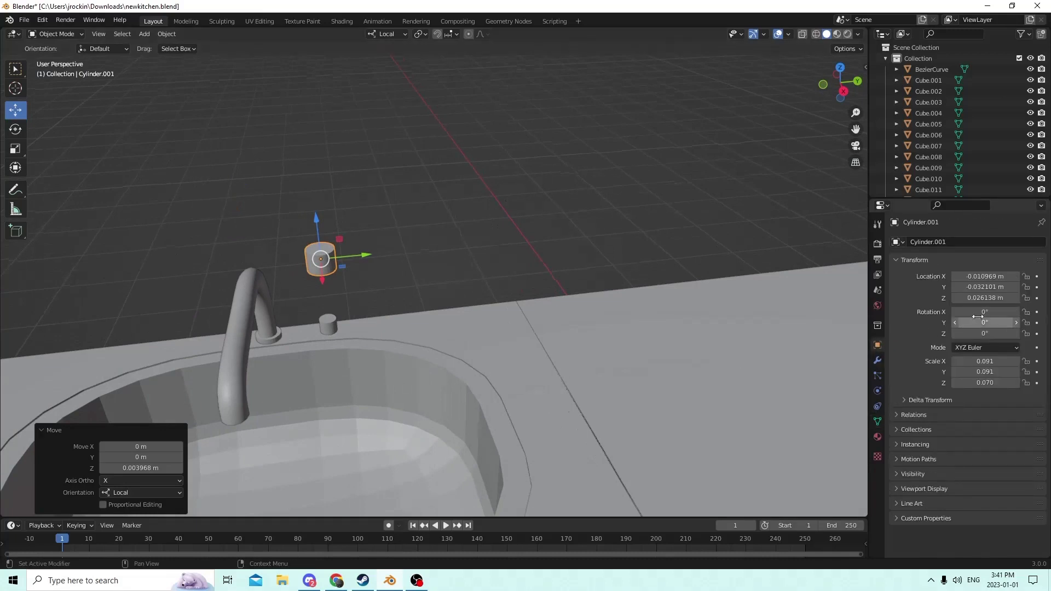
pyautogui.click(985, 323)
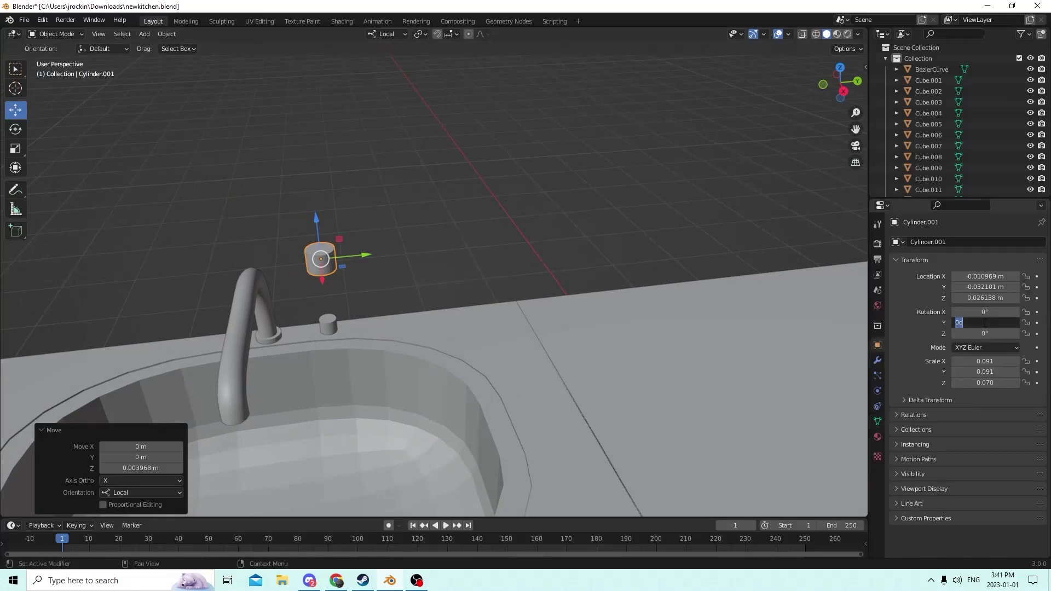
pyautogui.press('Return')
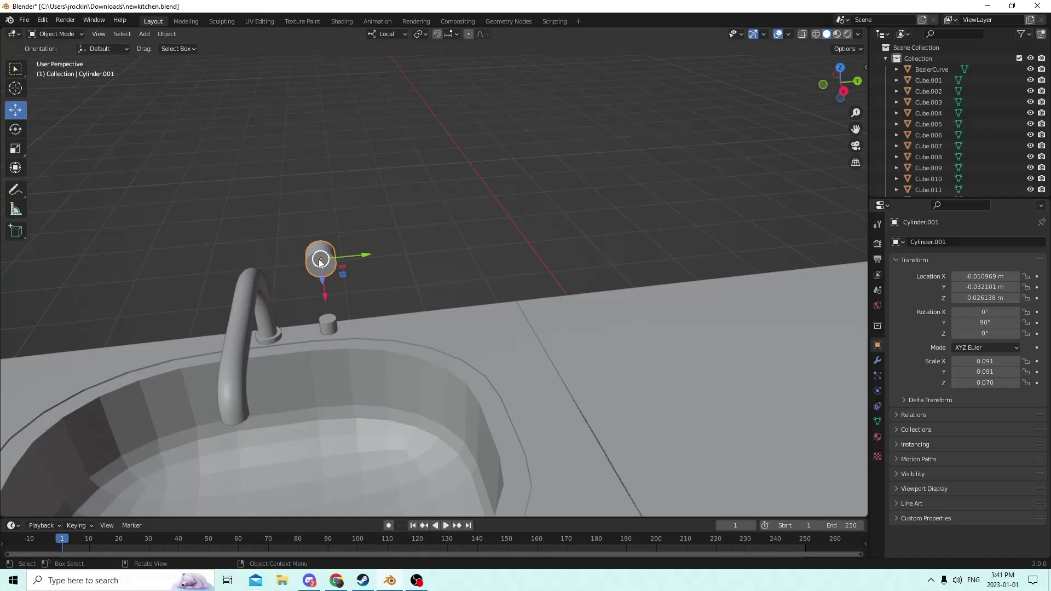
# Scale the raised cylinder's bottom end face uniformly by 0.721 in face select mode to taper the knob.
pyautogui.moveTo(318, 258); pyautogui.dragTo(428, 269, button='middle')
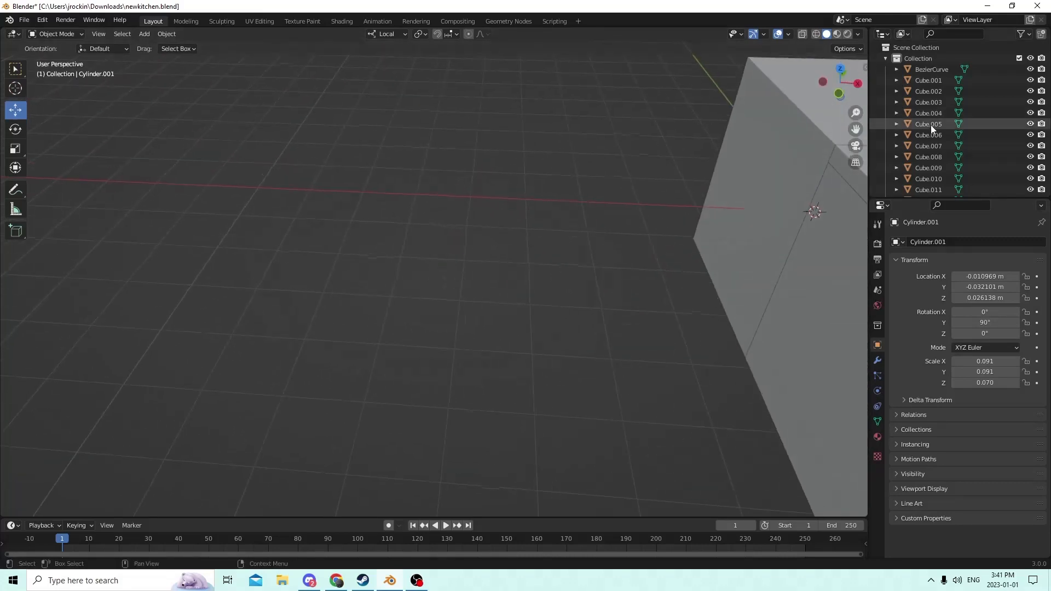
pyautogui.moveTo(855, 129); pyautogui.dragTo(790, 143)
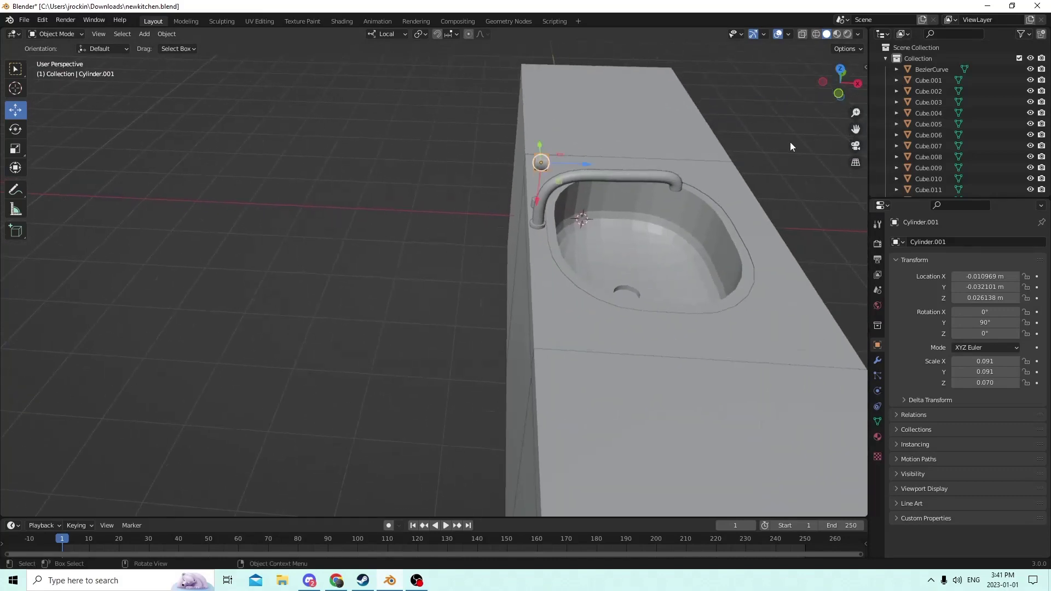
pyautogui.moveTo(790, 143); pyautogui.dragTo(723, 163, button='middle')
pyautogui.press('Tab')
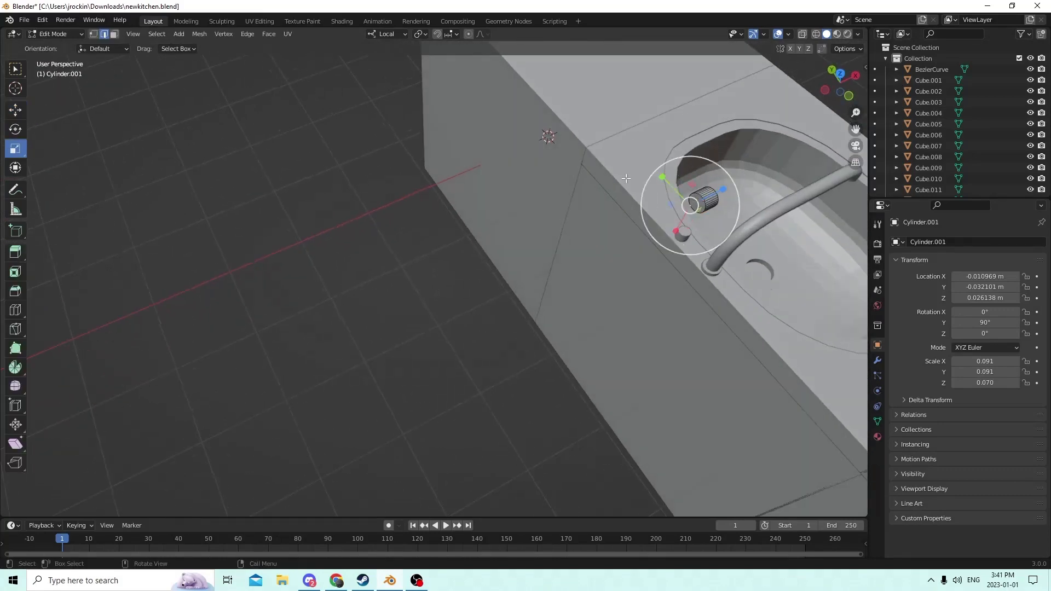
pyautogui.click(114, 34)
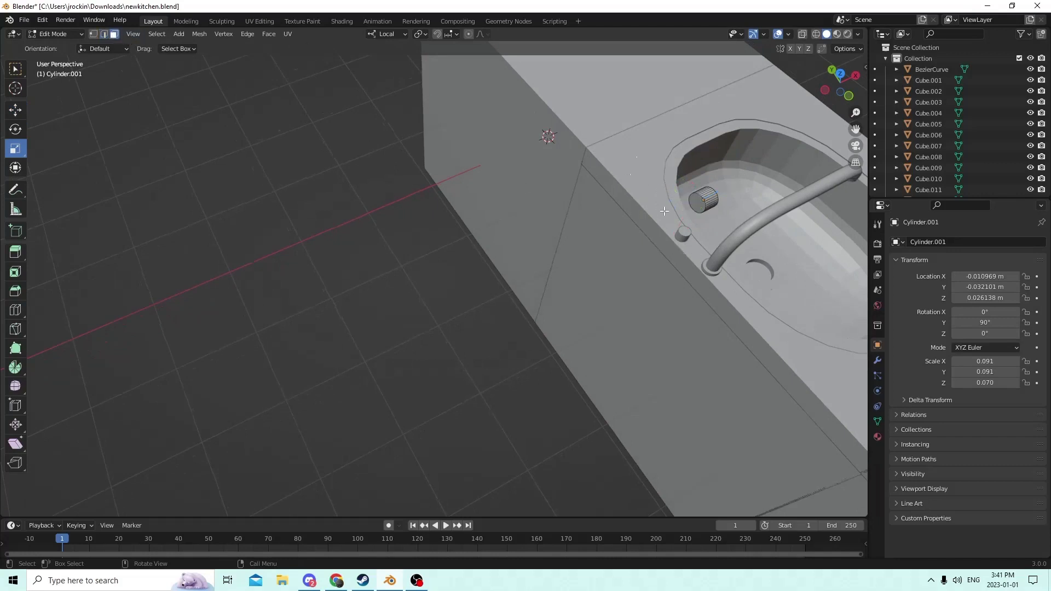
pyautogui.click(696, 204)
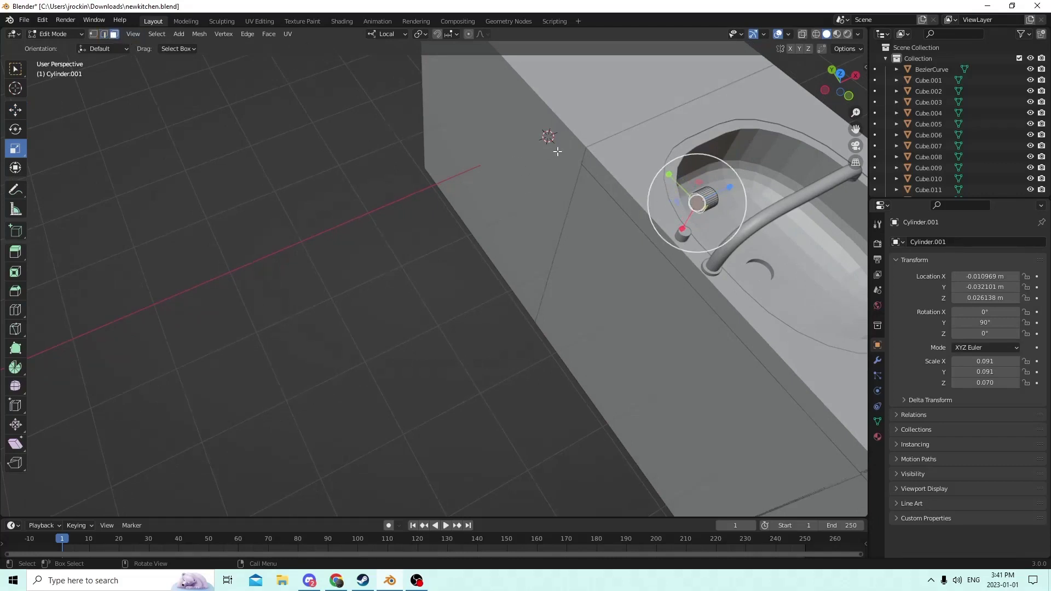
pyautogui.press('s')
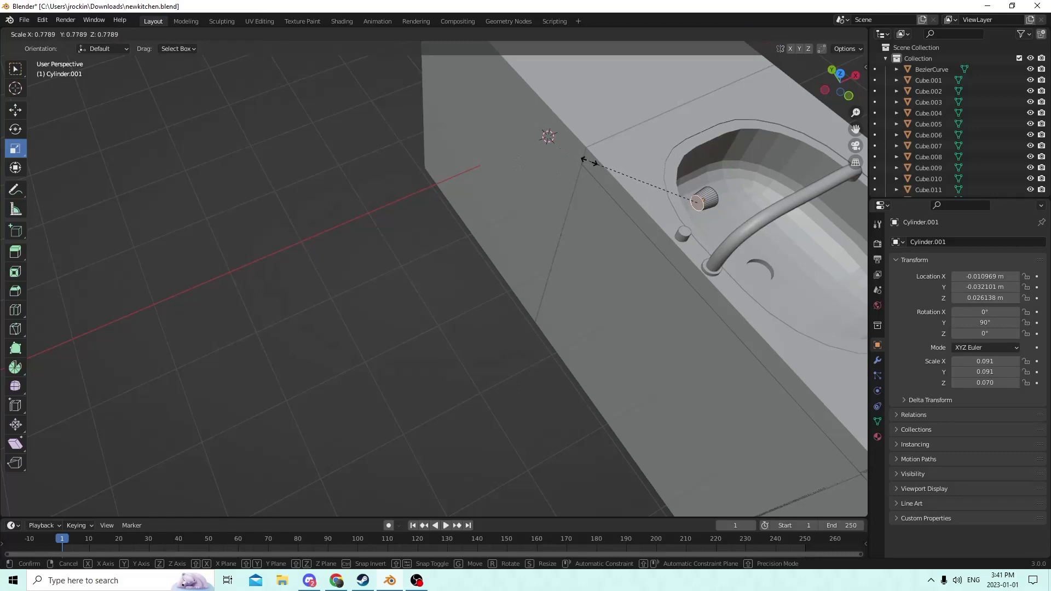
pyautogui.click(596, 163)
pyautogui.moveTo(569, 151); pyautogui.dragTo(434, 128, button='middle')
pyautogui.click(980, 322)
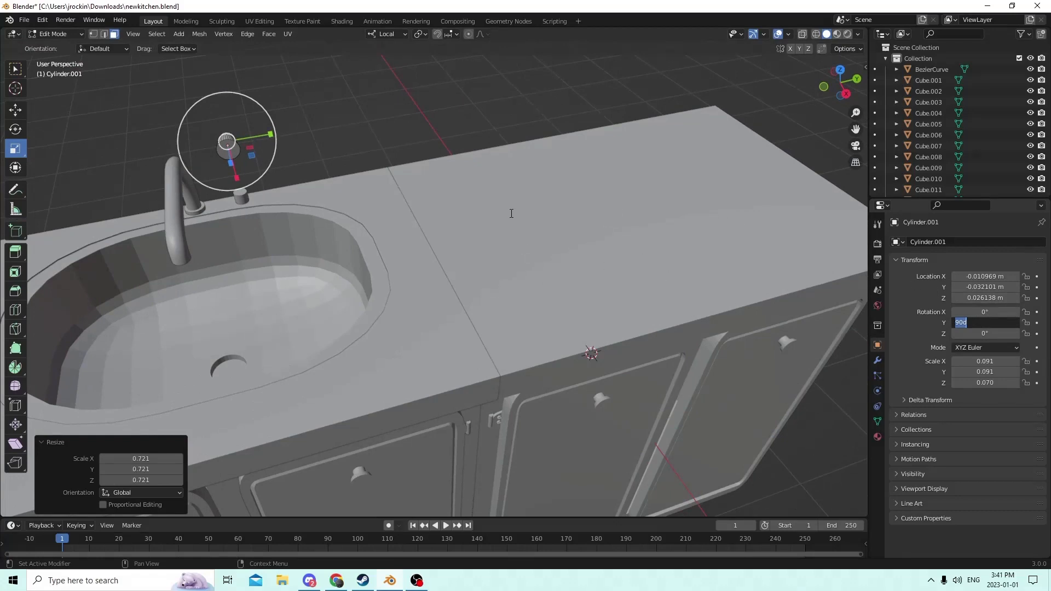
pyautogui.press('Tab')
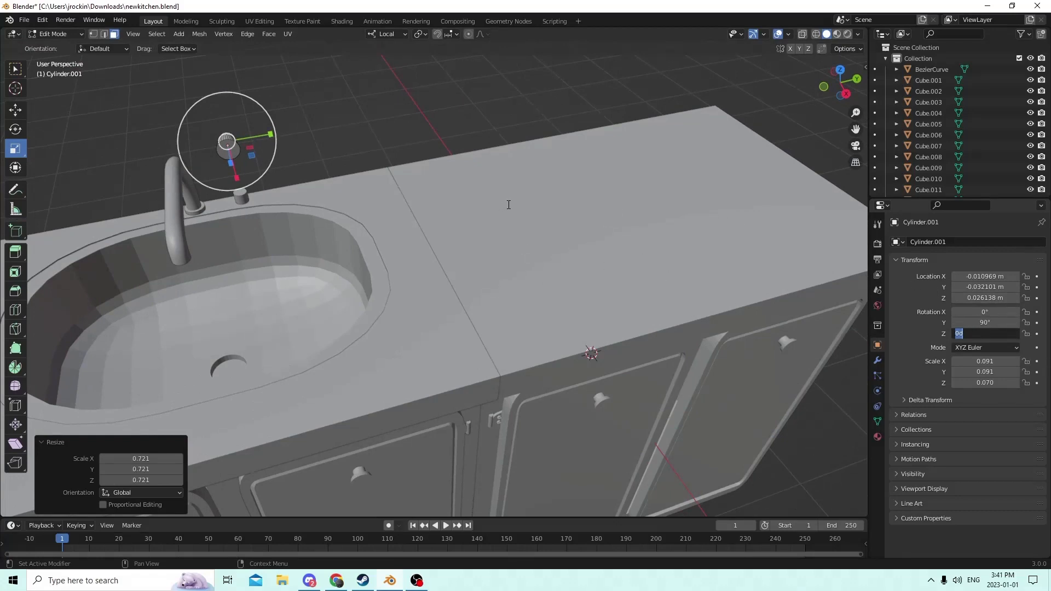
pyautogui.press('Return')
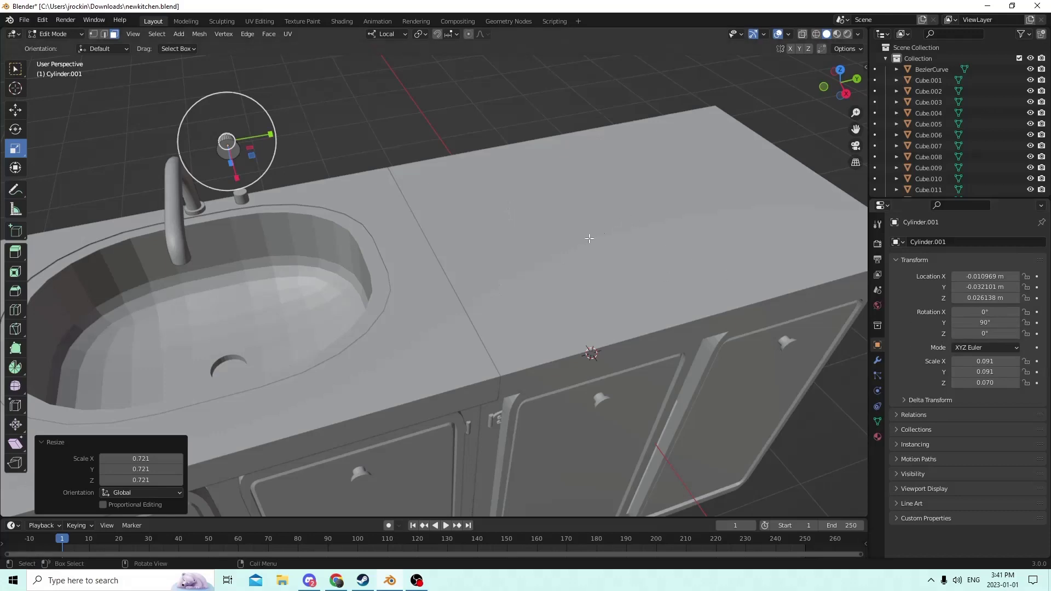
# Return to Object Mode and set the tapered cylinder's Y rotation to 0°.
pyautogui.moveTo(591, 238)
pyautogui.mouseDown(button='middle')
pyautogui.moveTo(577, 216)
pyautogui.moveTo(589, 225)
pyautogui.mouseUp(button='middle')
pyautogui.press('Tab')
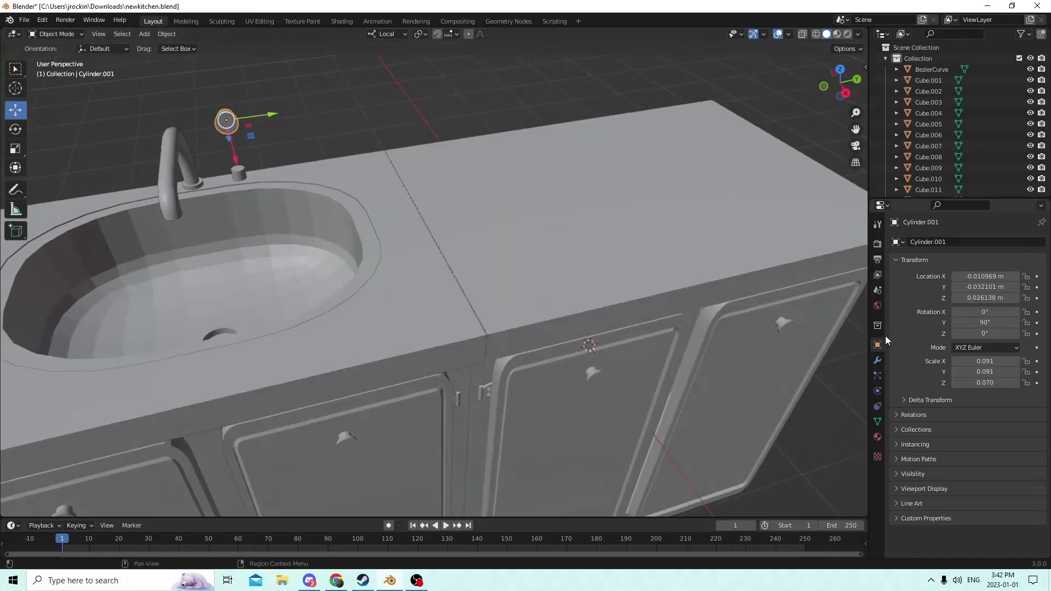
pyautogui.click(991, 322)
pyautogui.write('0')
pyautogui.press('Return')
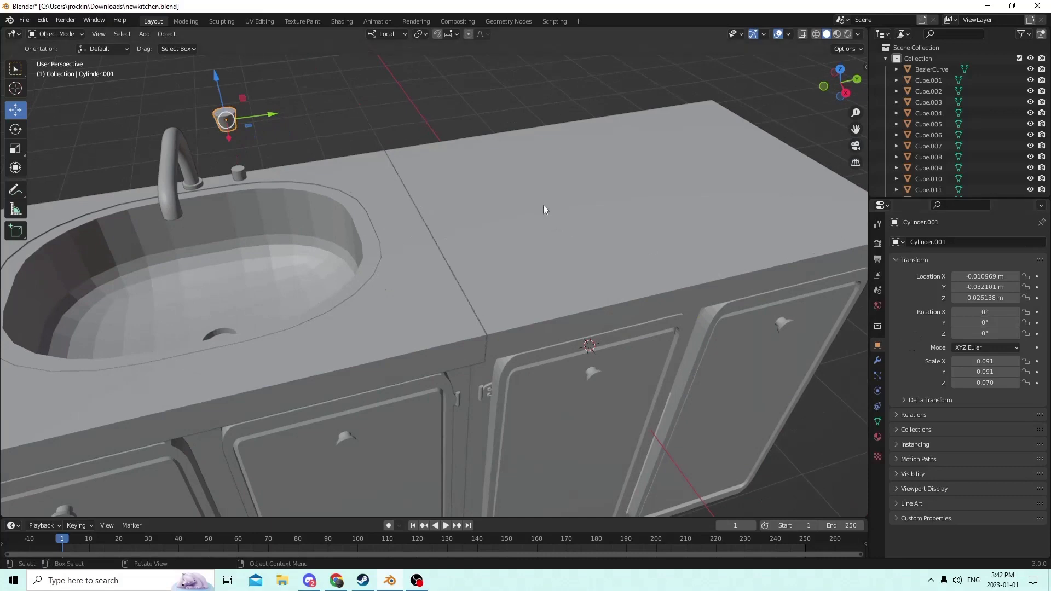
# Bevel the edges of the tapered knob's top face with a width of about 0.00618 m and 6 segments.
pyautogui.moveTo(543, 205); pyautogui.dragTo(583, 235, button='middle')
pyautogui.scroll(2, 582, 236)
pyautogui.moveTo(353, 198); pyautogui.dragTo(362, 204, button='middle')
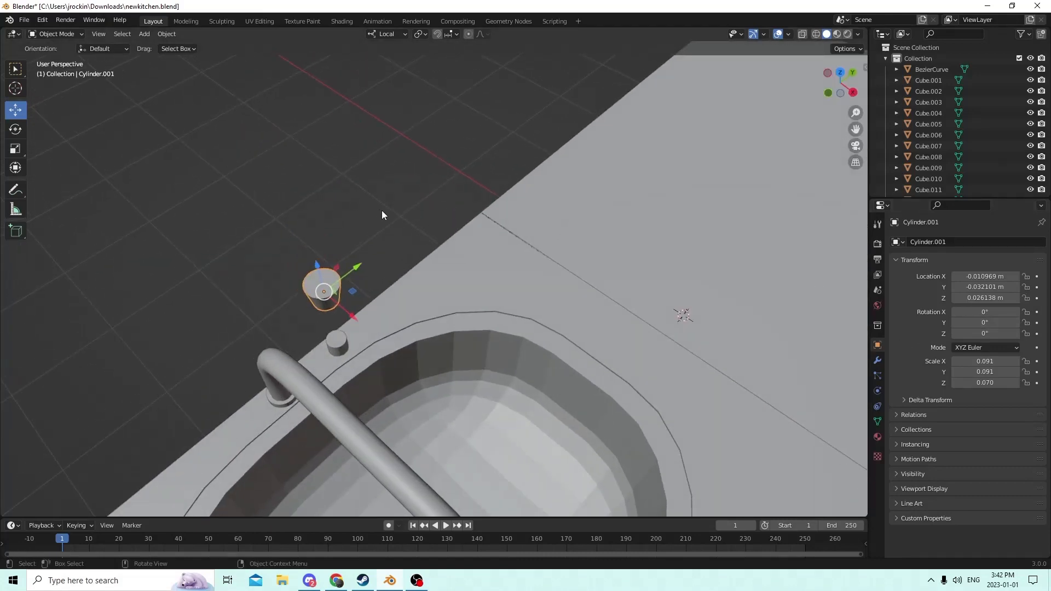
pyautogui.scroll(2, 383, 222)
pyautogui.press('Tab')
pyautogui.click(254, 285)
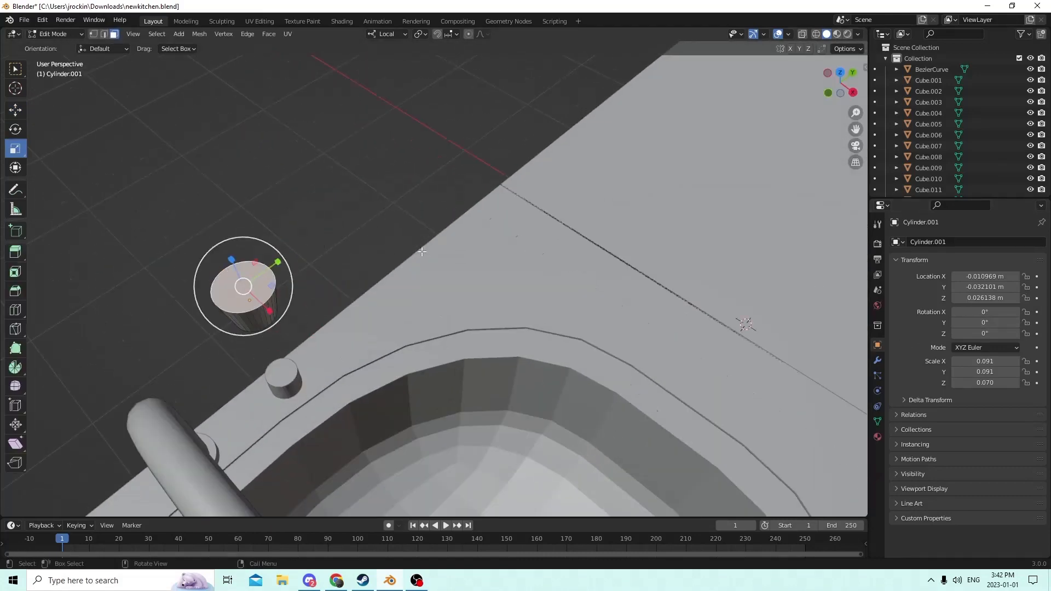
pyautogui.hotkey('ctrl', 'b')
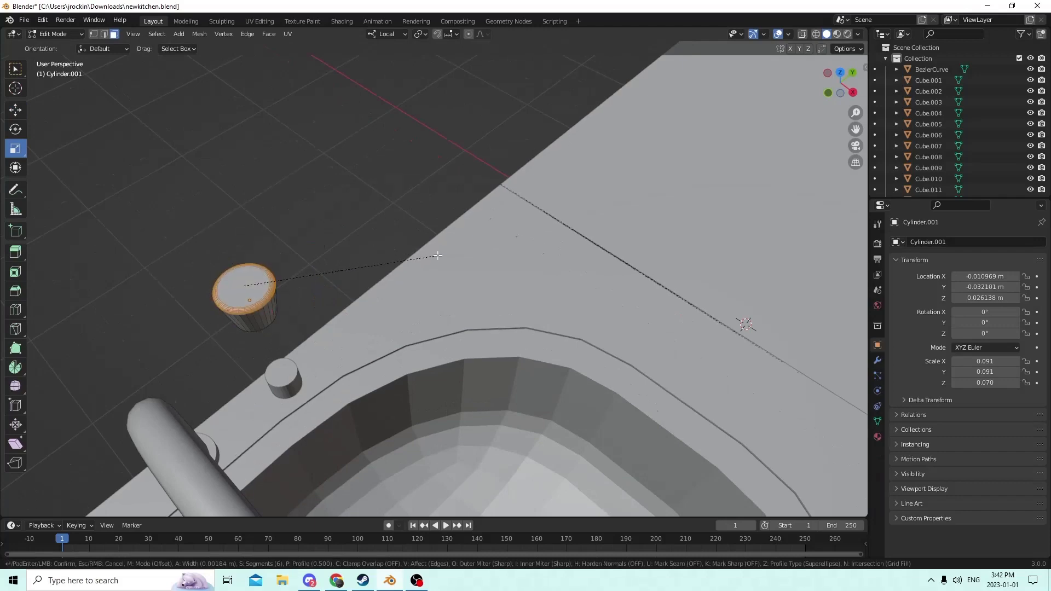
pyautogui.click(444, 258)
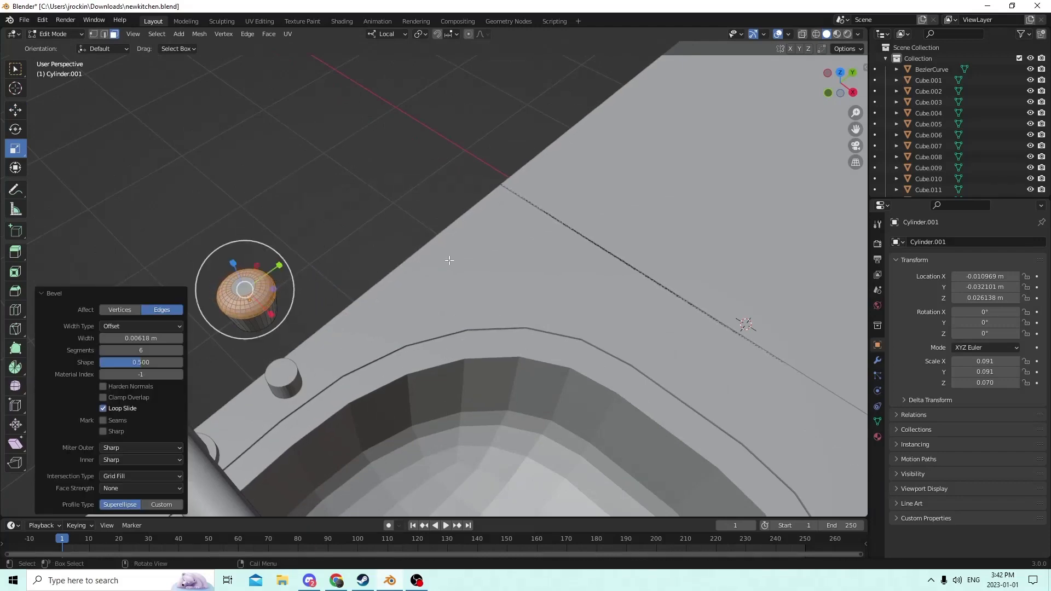
# Return to Object Mode and lower the rounded knob about 0.0041 m along local Z onto the base cylinder.
pyautogui.moveTo(445, 258); pyautogui.dragTo(302, 177, button='middle')
pyautogui.scroll(-6, 304, 174)
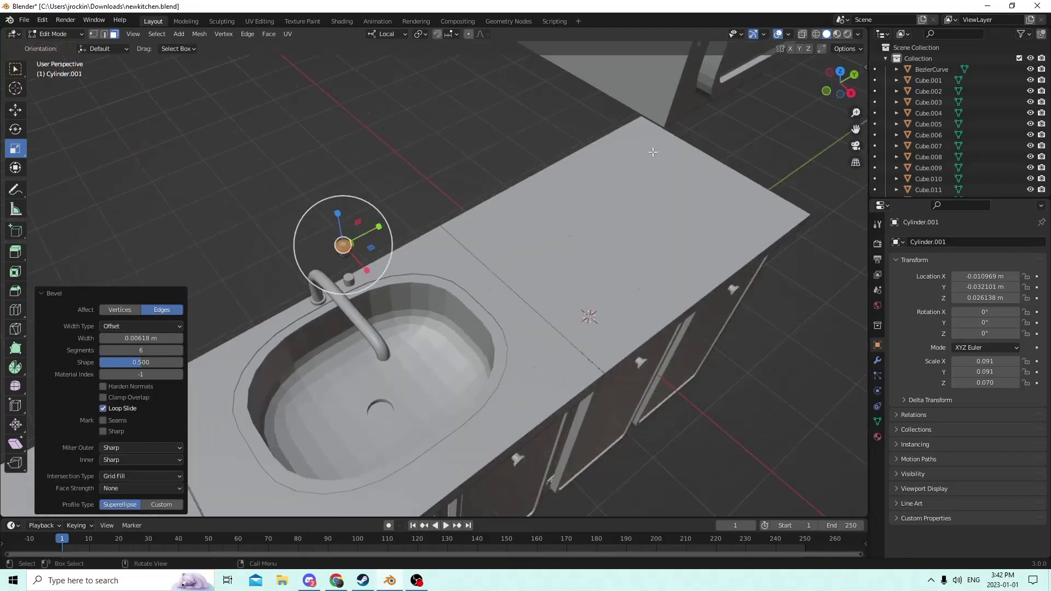
pyautogui.moveTo(856, 130); pyautogui.dragTo(973, 169)
pyautogui.scroll(3, 321, 126)
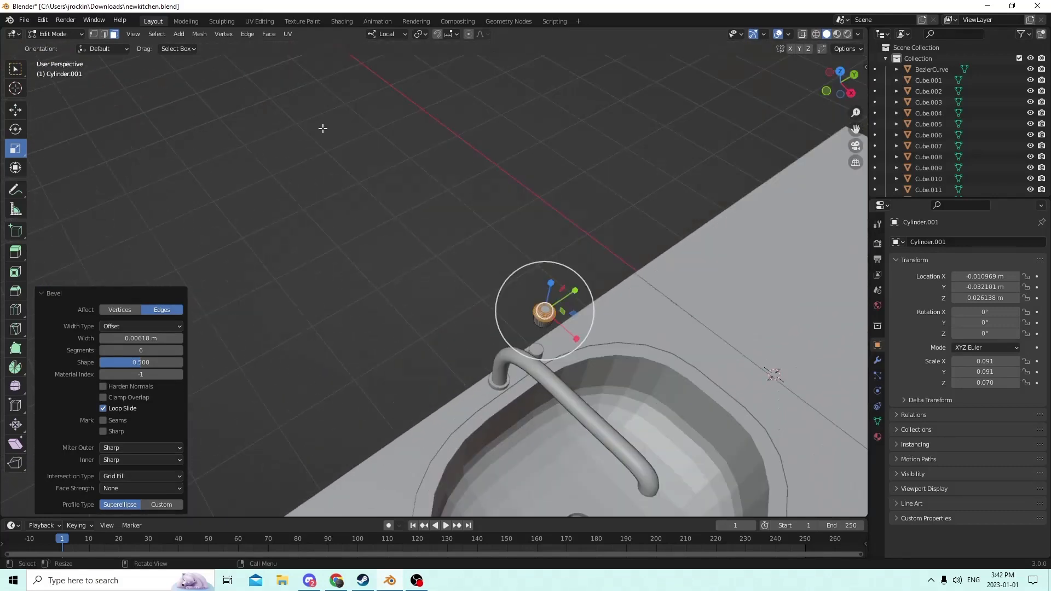
pyautogui.moveTo(321, 127); pyautogui.dragTo(300, 124, button='middle')
pyautogui.press('Tab')
pyautogui.moveTo(411, 112); pyautogui.dragTo(380, 119, button='middle')
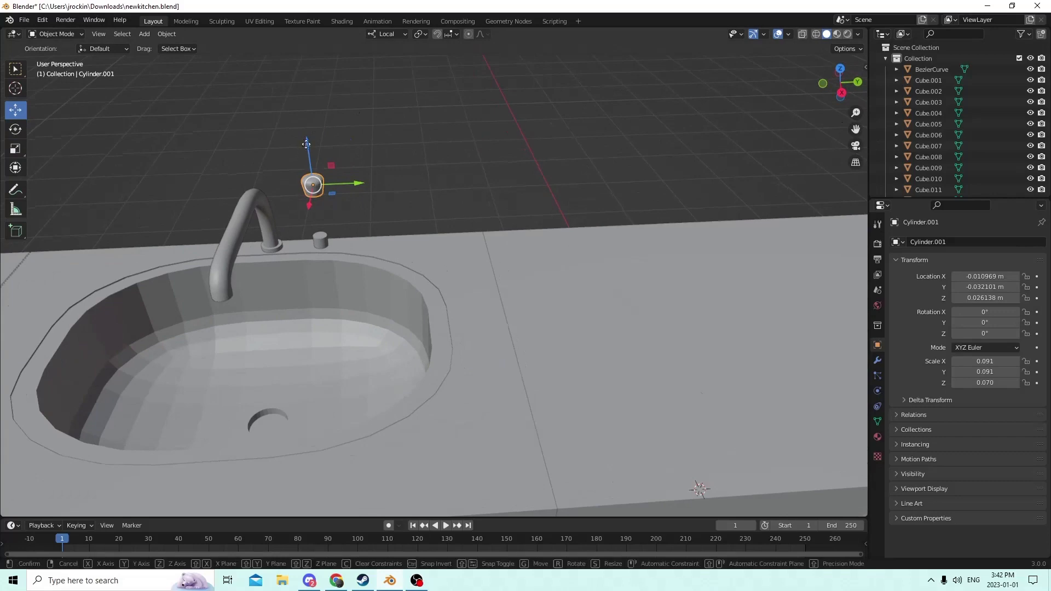
pyautogui.moveTo(303, 139); pyautogui.dragTo(309, 189)
# Scale the rounded knob uniformly by 1.113.
pyautogui.scroll(3, 311, 189)
pyautogui.moveTo(311, 188); pyautogui.dragTo(264, 178, button='middle')
pyautogui.scroll(3, 330, 189)
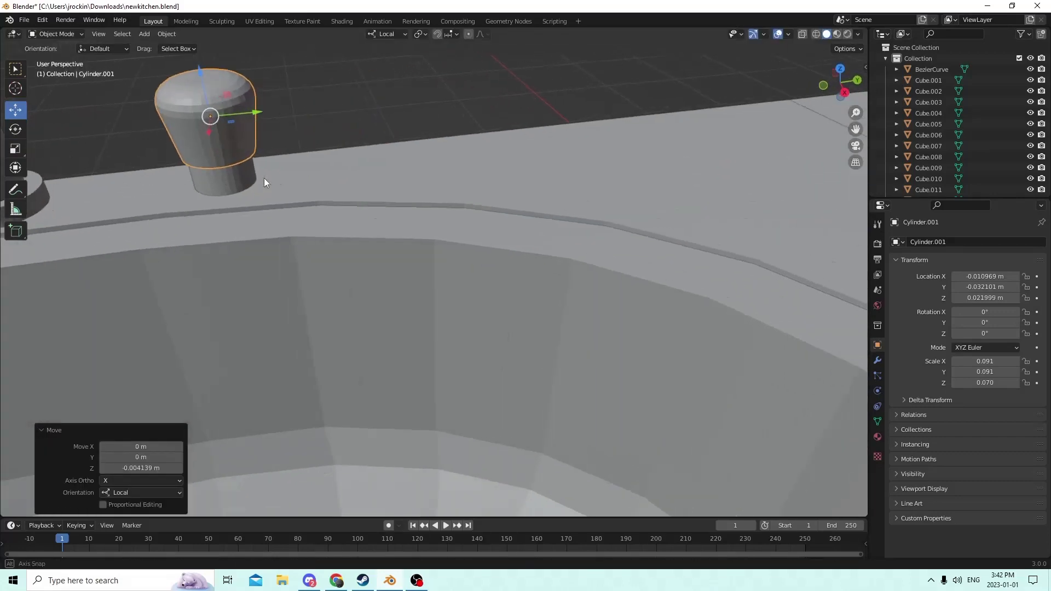
pyautogui.press('s')
pyautogui.click(318, 142)
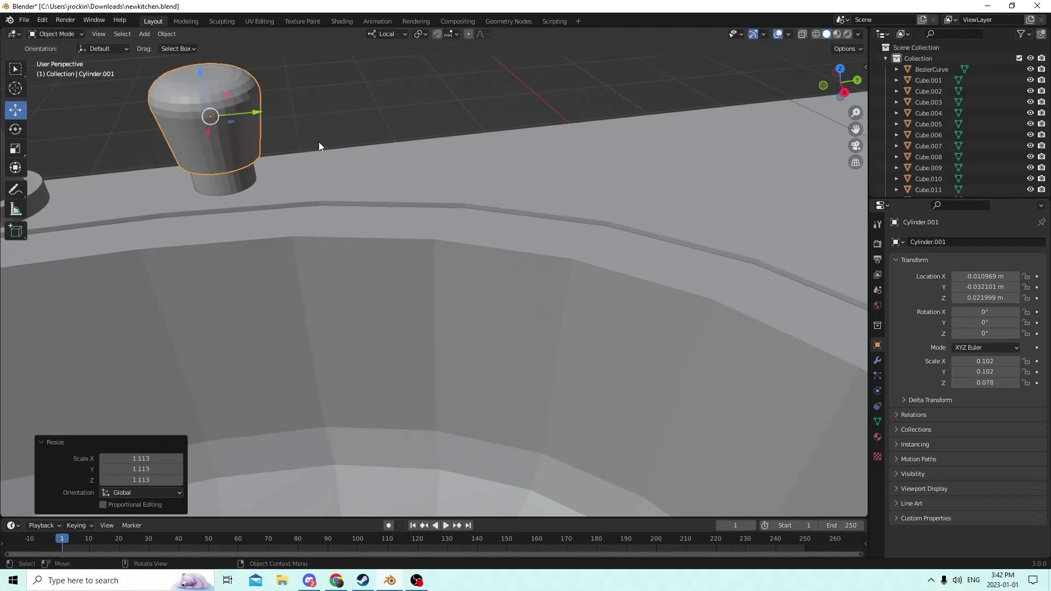
# Select the tap's base cylinder together with the knob and join them, with the knob as the active object.
pyautogui.scroll(-4, 291, 138)
pyautogui.keyDown('shift'); pyautogui.click(324, 228); pyautogui.keyUp('shift')
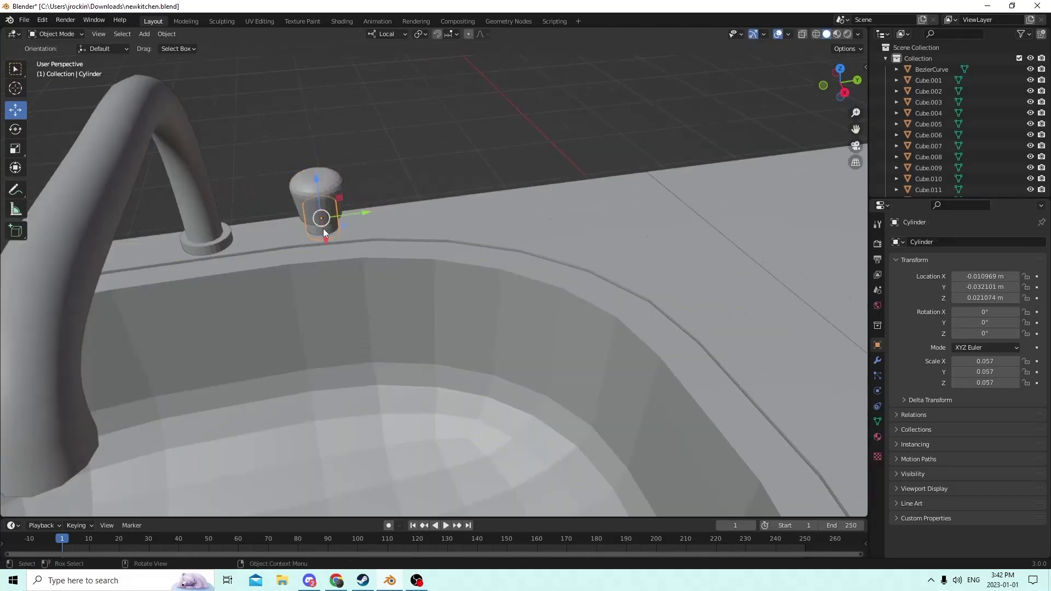
pyautogui.moveTo(306, 197); pyautogui.dragTo(286, 193, button='middle')
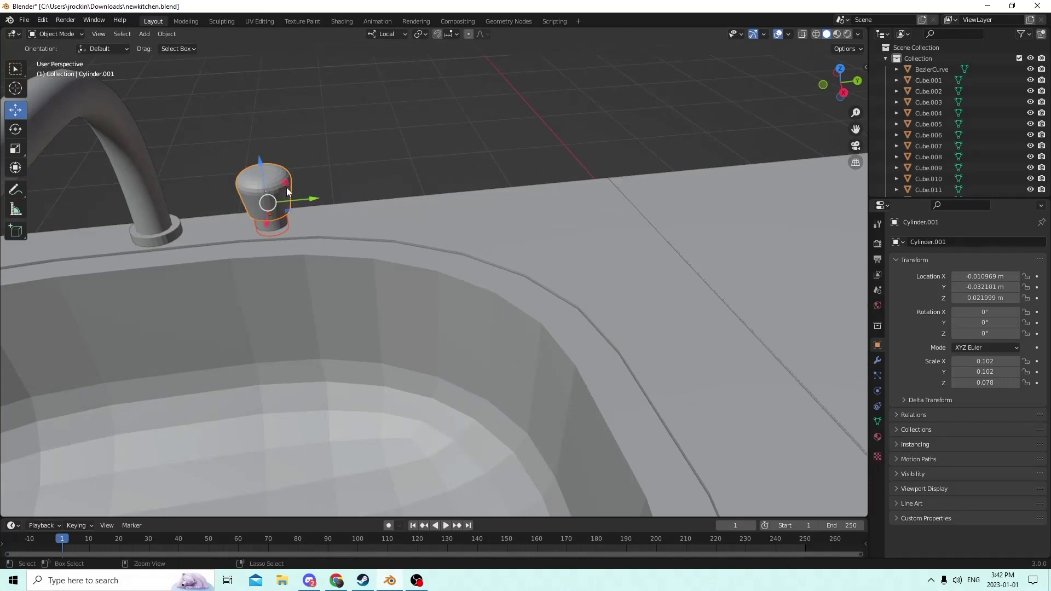
pyautogui.moveTo(286, 187); pyautogui.dragTo(275, 183, button='middle')
# Duplicate the joined tap and move the copy about -0.0089 m along local Y to the faucet's other side.
pyautogui.scroll(-2, 274, 182)
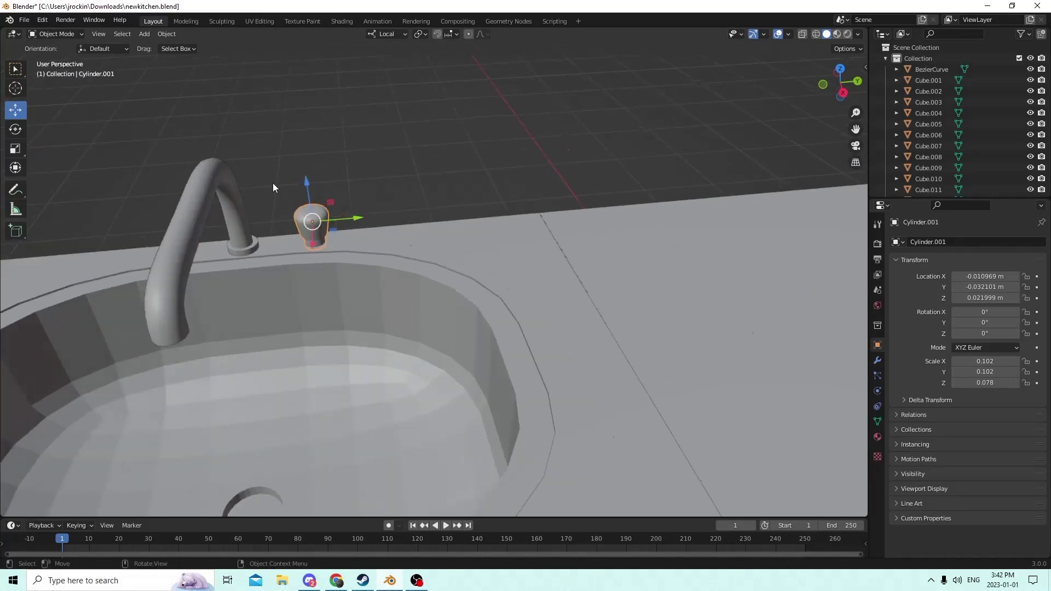
pyautogui.hotkey('shift', 'd')
pyautogui.rightClick(307, 180)
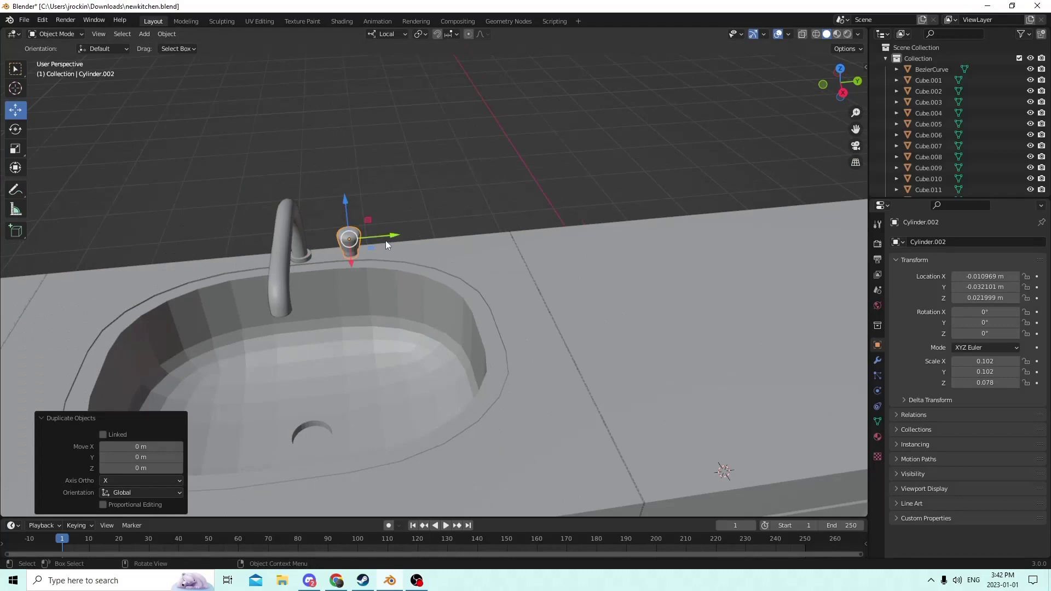
pyautogui.press('g')
pyautogui.press('y')
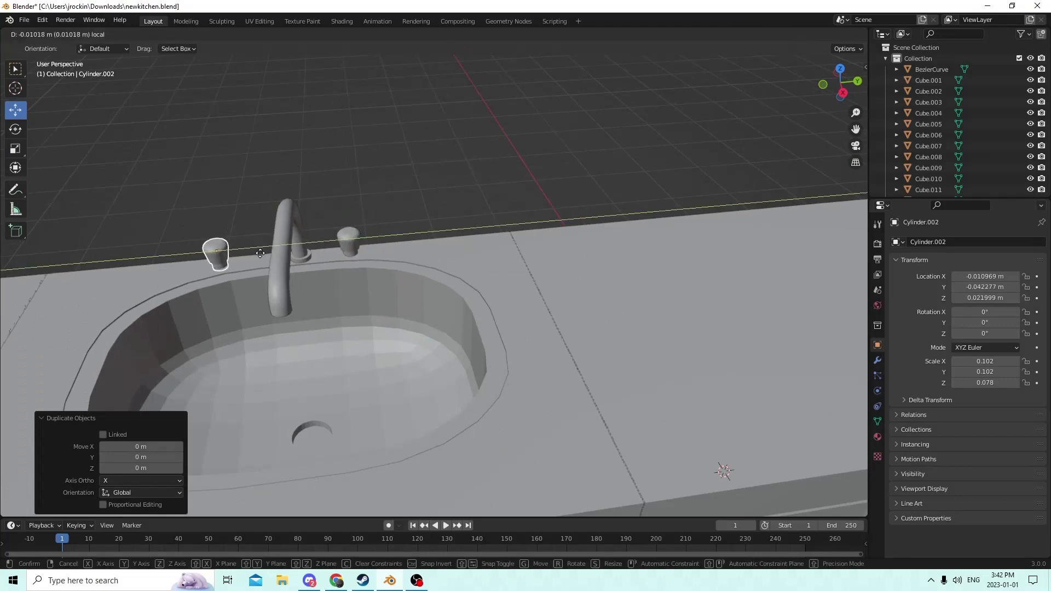
pyautogui.click(275, 255)
# Shift the copied tap about 0.0011 m back toward the faucet along local Y.
pyautogui.scroll(3, 284, 260)
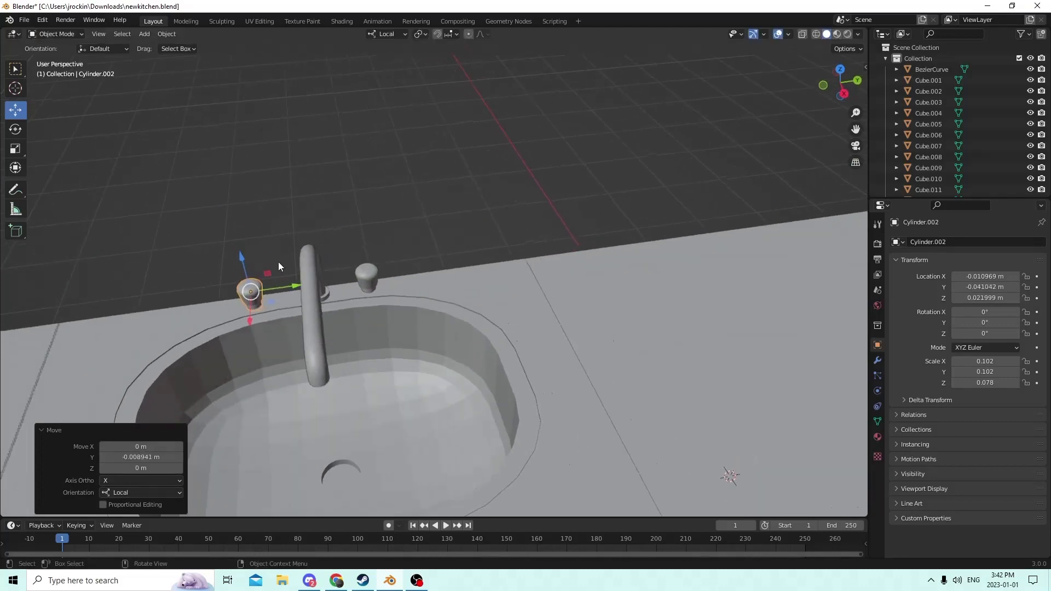
pyautogui.press('g')
pyautogui.press('y')
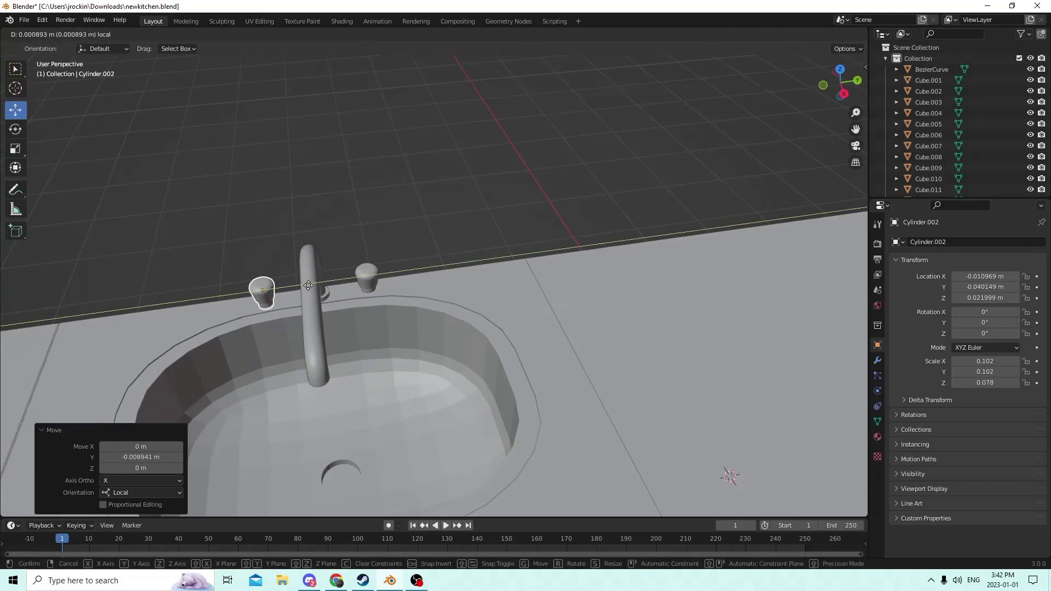
pyautogui.click(310, 286)
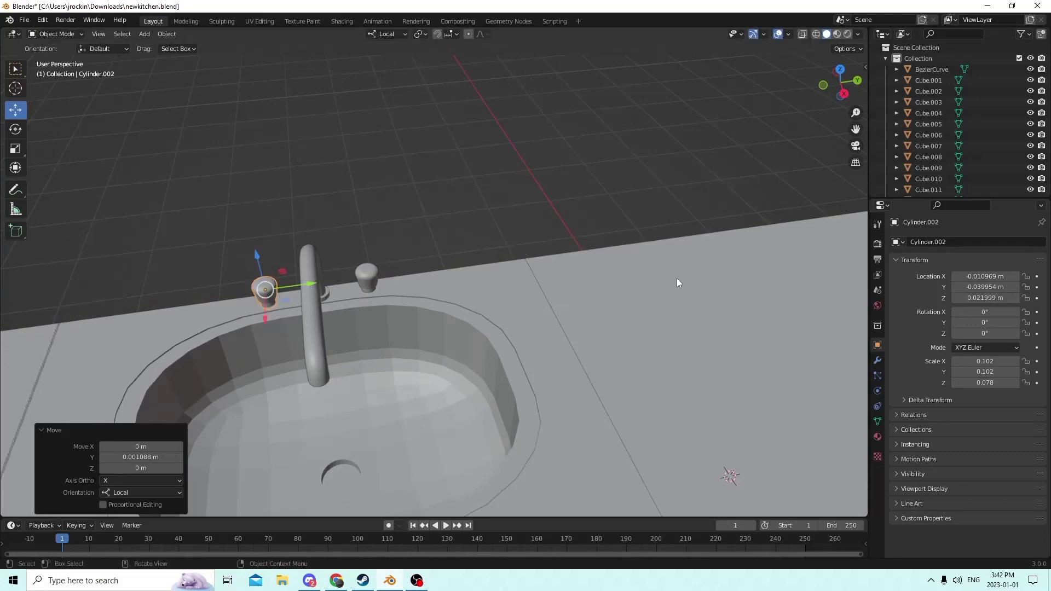
pyautogui.scroll(-2, 771, 239)
pyautogui.scroll(1, 708, 231)
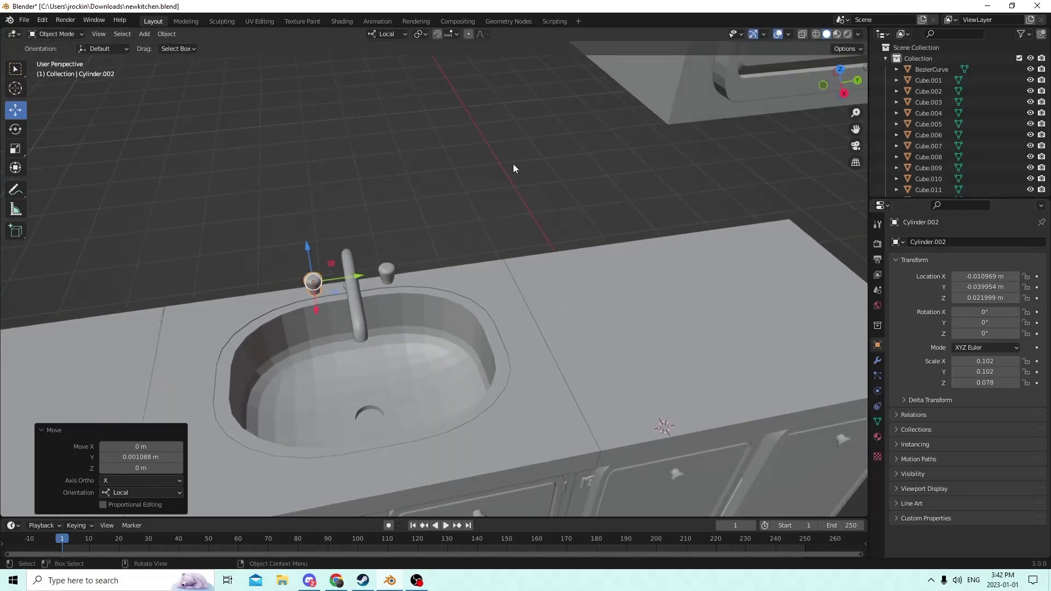
pyautogui.scroll(2, 514, 163)
pyautogui.scroll(2, 507, 161)
pyautogui.scroll(-2, 382, 143)
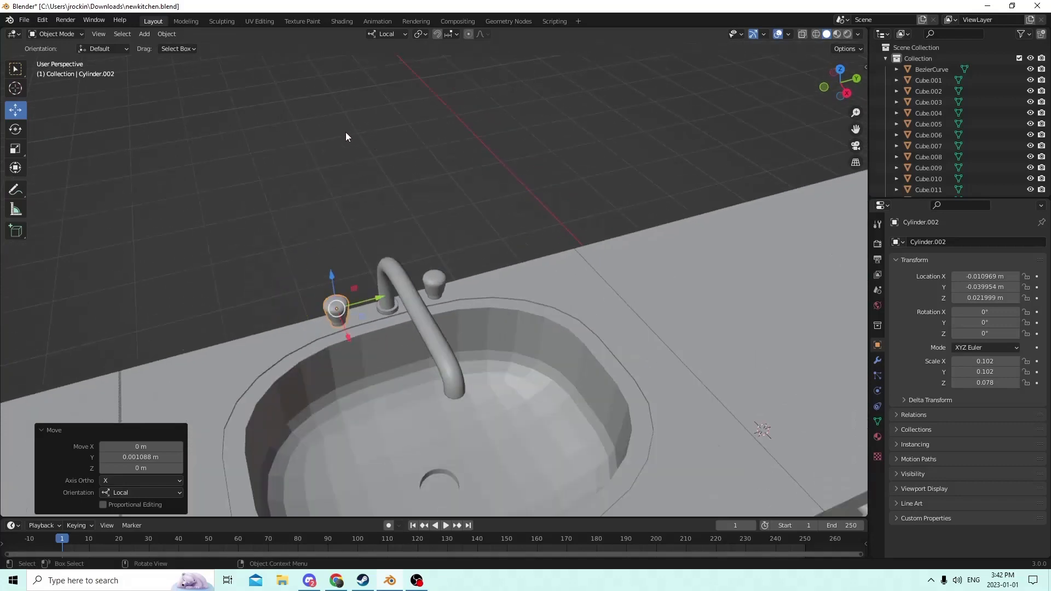
# Select both taps, the faucet, the sink basin and the countertop section, and join them with the countertop as the active object.
pyautogui.moveTo(346, 133); pyautogui.dragTo(331, 134, button='middle')
pyautogui.moveTo(362, 268); pyautogui.dragTo(386, 252, button='middle')
pyautogui.scroll(2, 355, 201)
pyautogui.keyDown('shift'); pyautogui.click(328, 177); pyautogui.keyUp('shift')
pyautogui.scroll(-3, 347, 178)
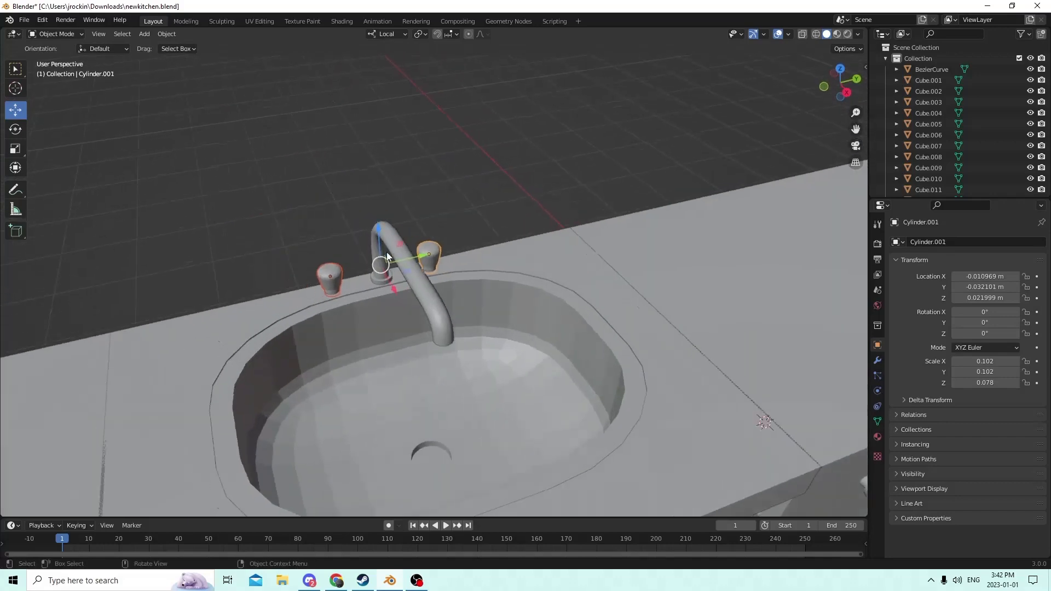
pyautogui.keyDown('shift'); pyautogui.click(422, 250); pyautogui.keyUp('shift')
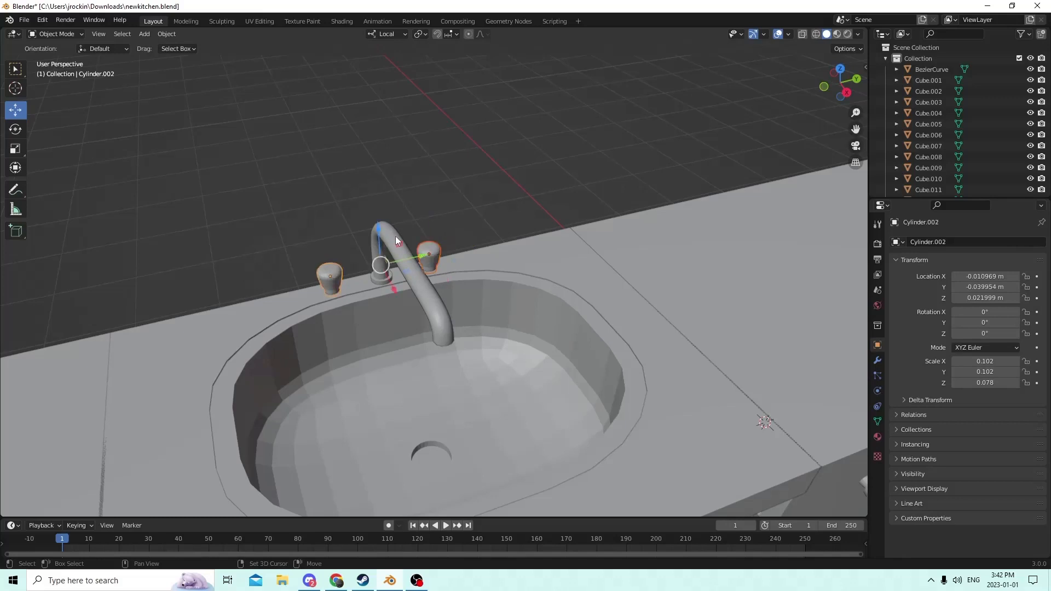
pyautogui.keyDown('shift'); pyautogui.click(397, 239); pyautogui.keyUp('shift')
pyautogui.keyDown('shift'); pyautogui.click(467, 284); pyautogui.keyUp('shift')
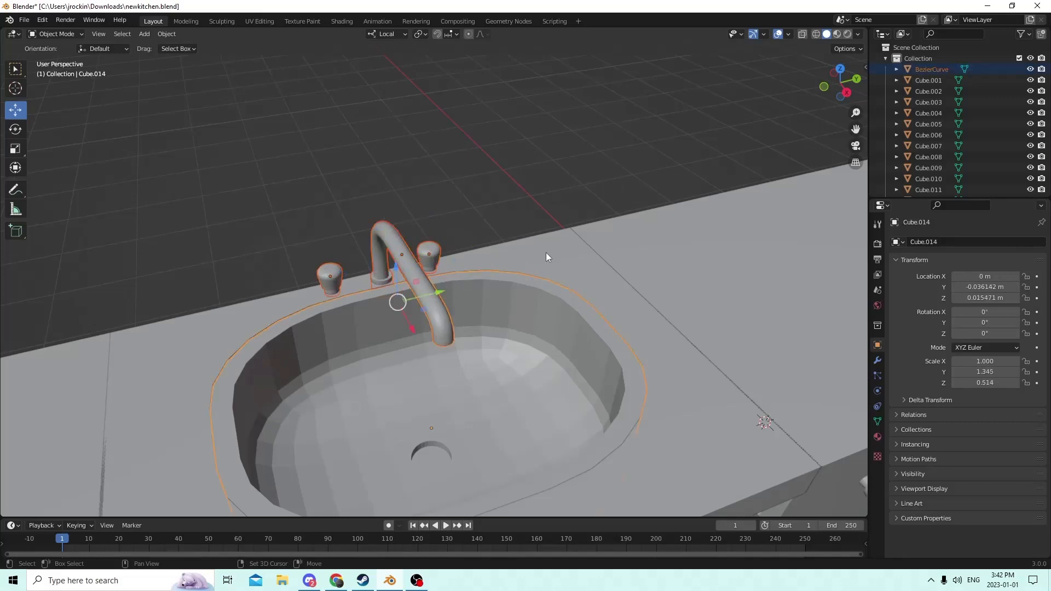
pyautogui.keyDown('shift'); pyautogui.click(545, 255); pyautogui.keyUp('shift')
pyautogui.scroll(-2, 525, 243)
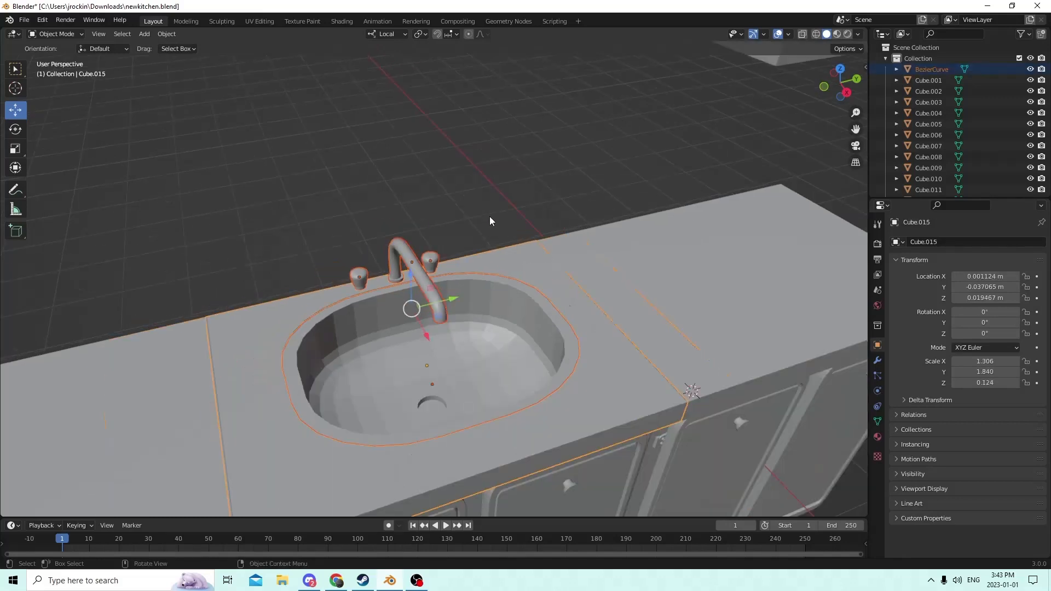
pyautogui.moveTo(490, 218); pyautogui.dragTo(465, 163, button='middle')
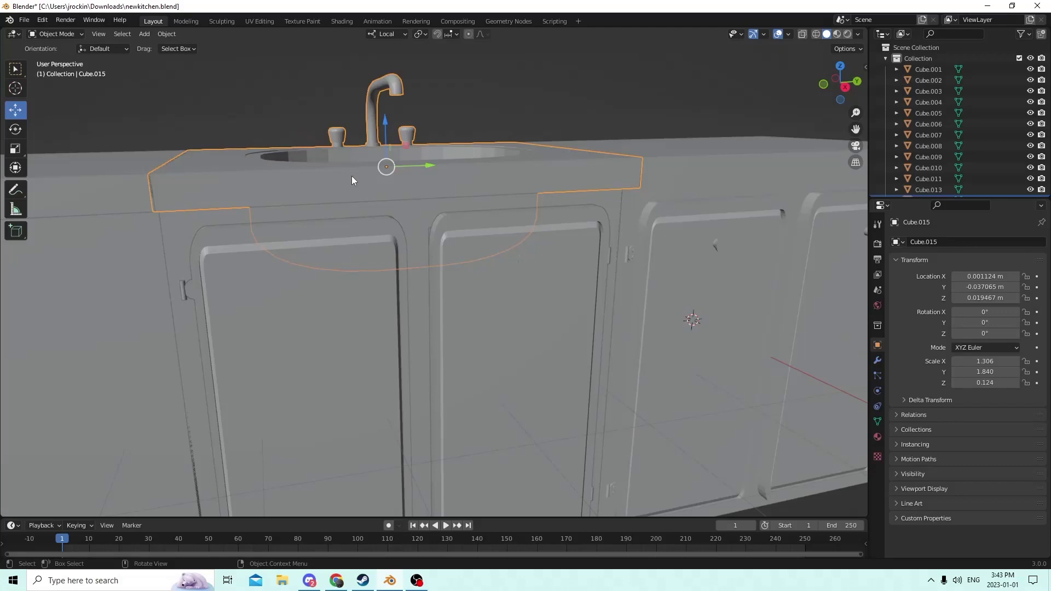
pyautogui.scroll(-4, 351, 180)
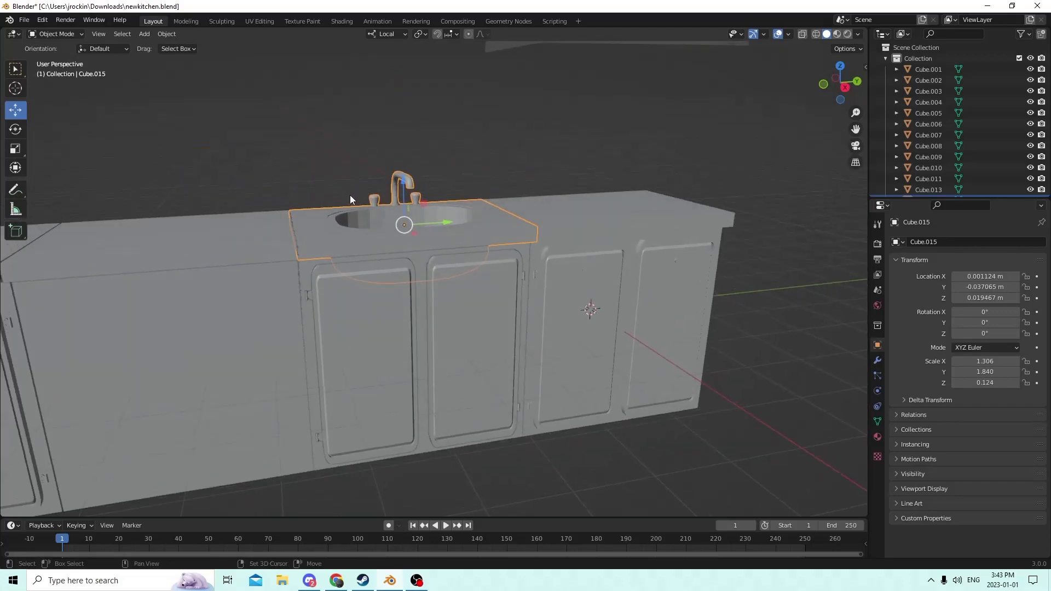
# Duplicate the joined sink countertop and move the copy aside, about -0.077 m along local Y and 0.0325 m up along local Z.
pyautogui.hotkey('shift', 'd')
pyautogui.rightClick(505, 114)
pyautogui.moveTo(496, 154); pyautogui.dragTo(521, 161, button='middle')
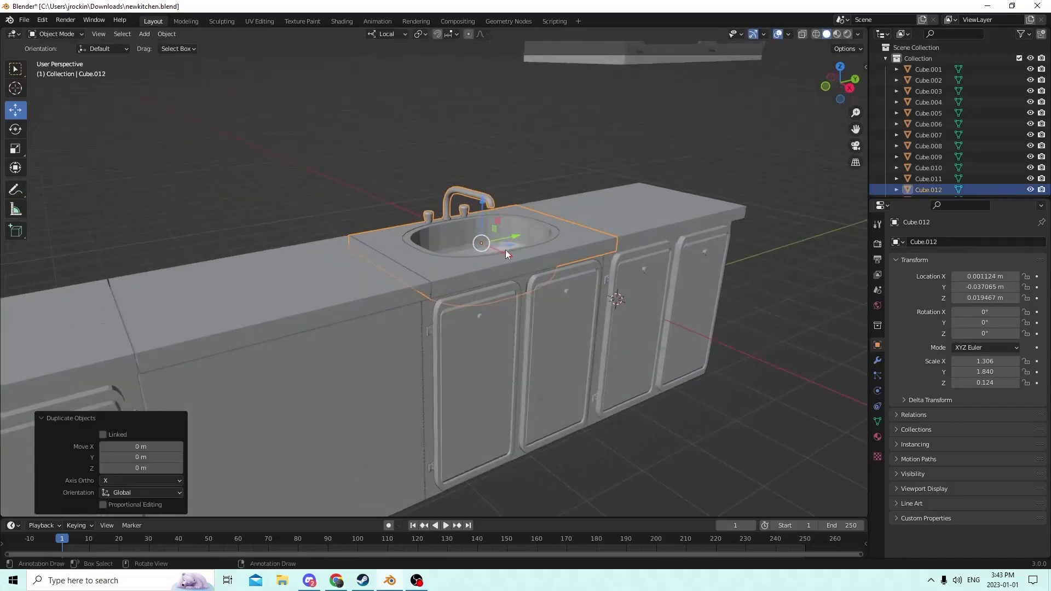
pyautogui.moveTo(505, 249); pyautogui.dragTo(412, 222, button='middle')
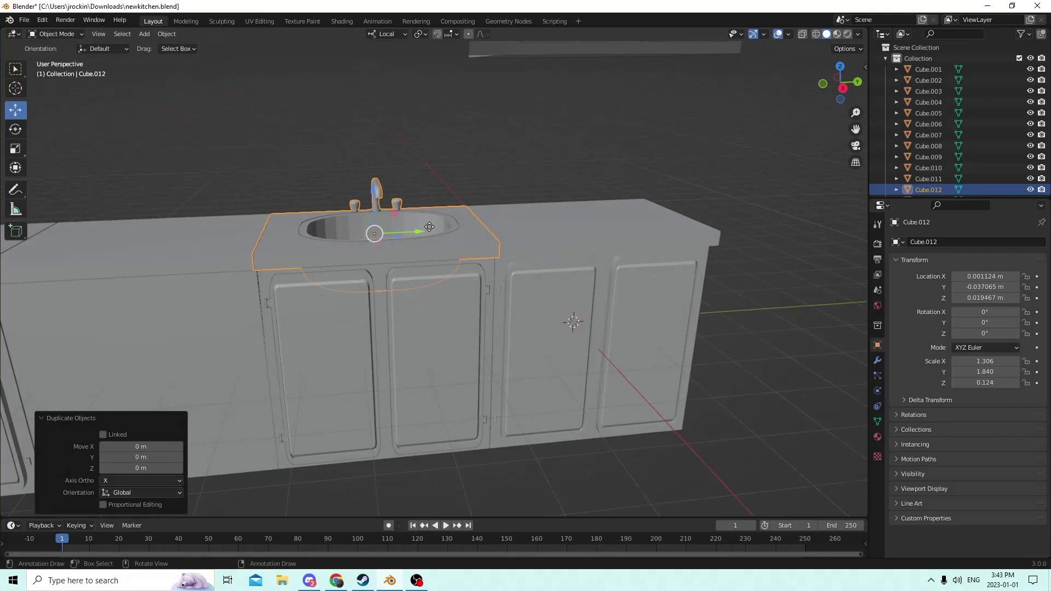
pyautogui.press('g')
pyautogui.rightClick(272, 222)
pyautogui.moveTo(340, 178); pyautogui.dragTo(328, 182, button='middle')
pyautogui.scroll(-3, 329, 182)
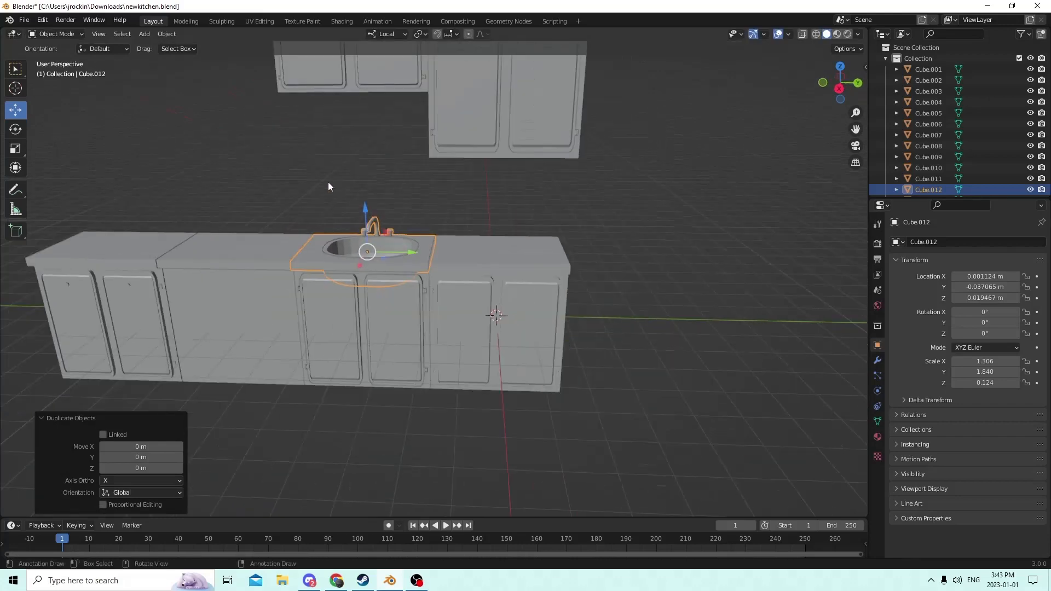
pyautogui.moveTo(402, 251); pyautogui.dragTo(98, 101)
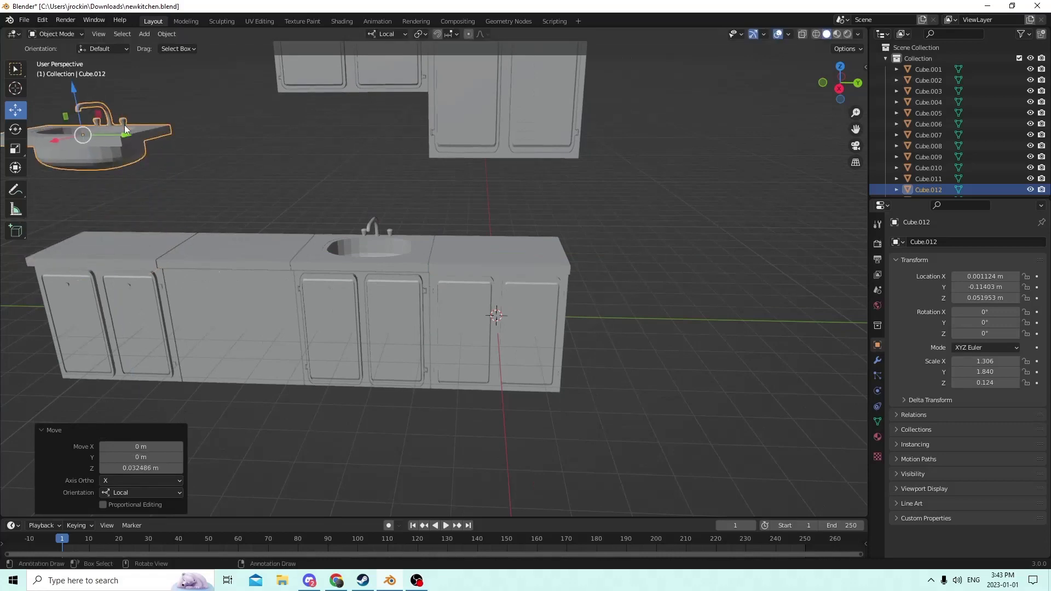
pyautogui.moveTo(126, 128); pyautogui.dragTo(293, 162, button='middle')
pyautogui.scroll(2, 358, 178)
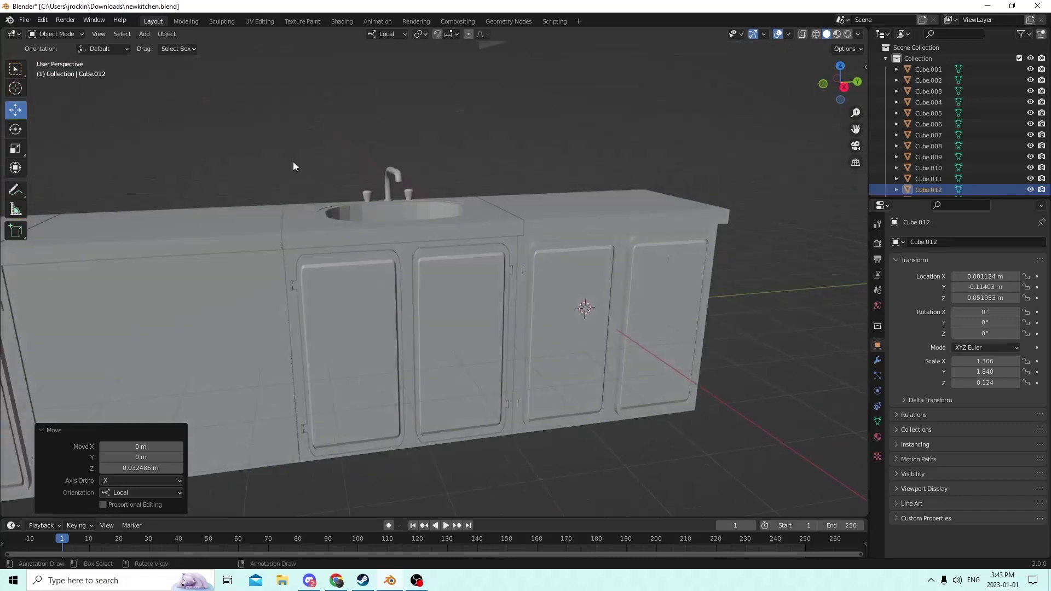
# Select the original sink countertop together with the cabinet beneath it and join them, with the cabinet as the active object.
pyautogui.click(457, 317)
pyautogui.moveTo(401, 235)
pyautogui.mouseDown(button='middle')
pyautogui.moveTo(383, 234)
pyautogui.moveTo(397, 248)
pyautogui.mouseUp(button='middle')
pyautogui.click(397, 252)
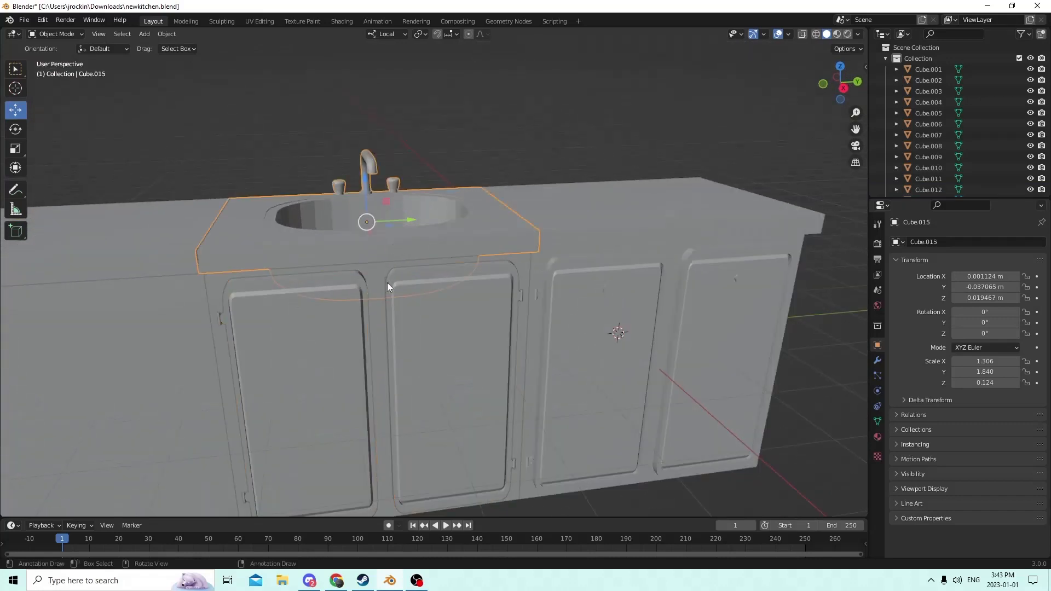
pyautogui.click(383, 262)
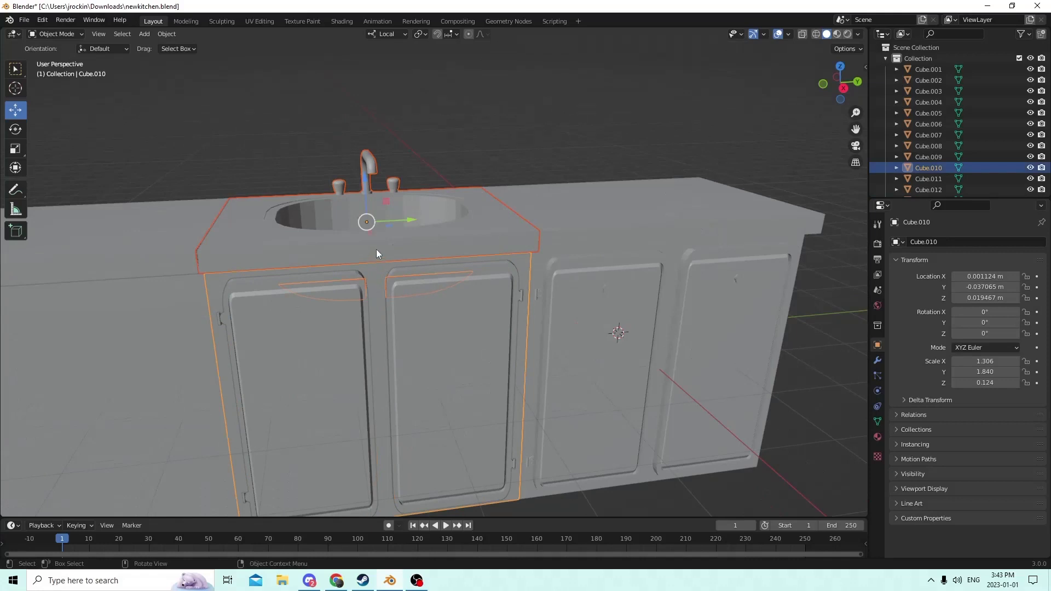
pyautogui.click(377, 249)
pyautogui.click(370, 245)
pyautogui.click(370, 245)
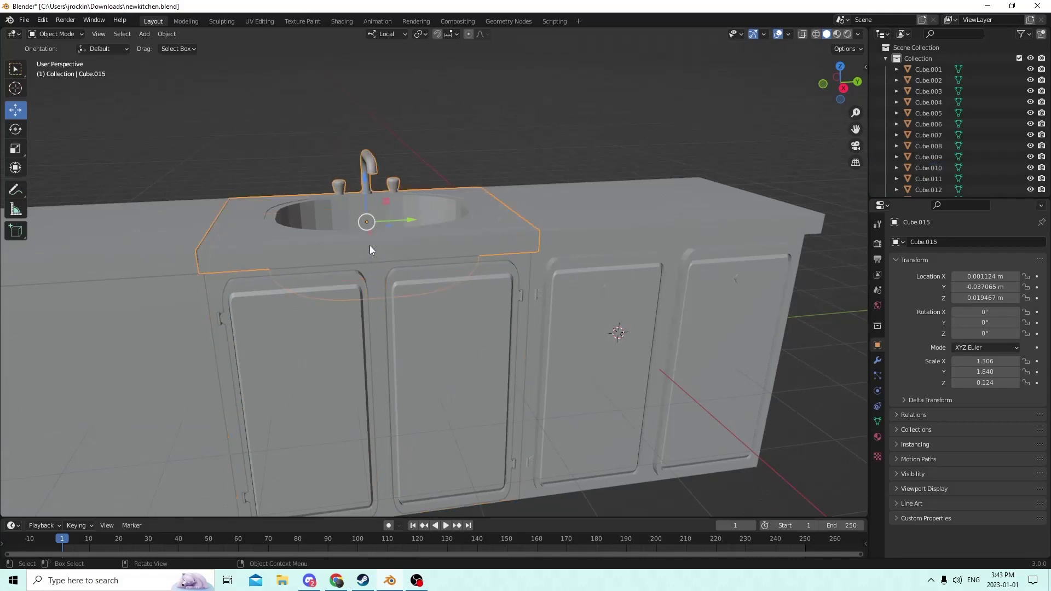
pyautogui.click(376, 284)
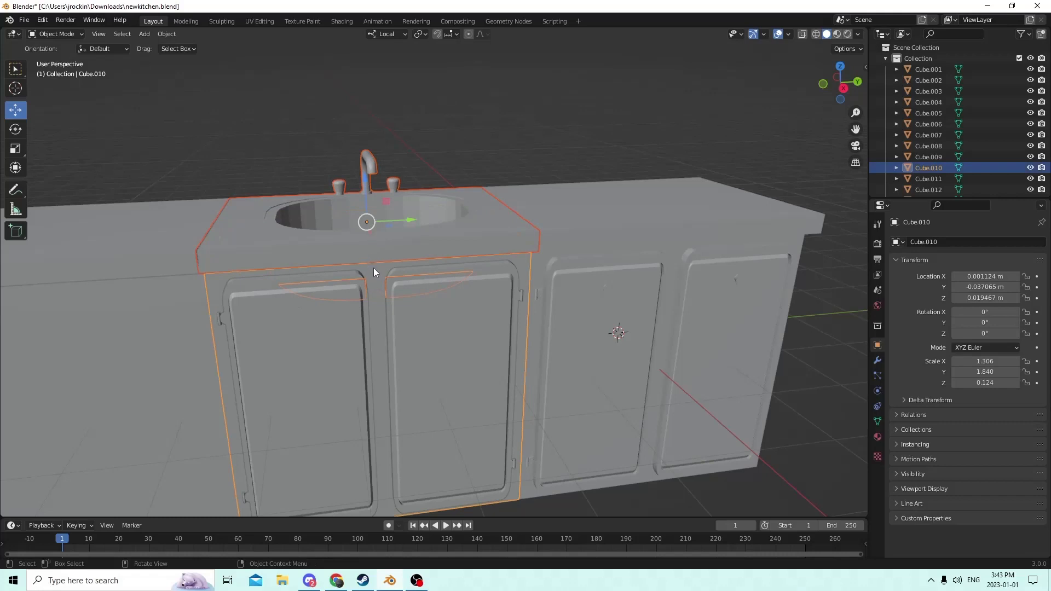
pyautogui.hotkey('ctrl', 'j')
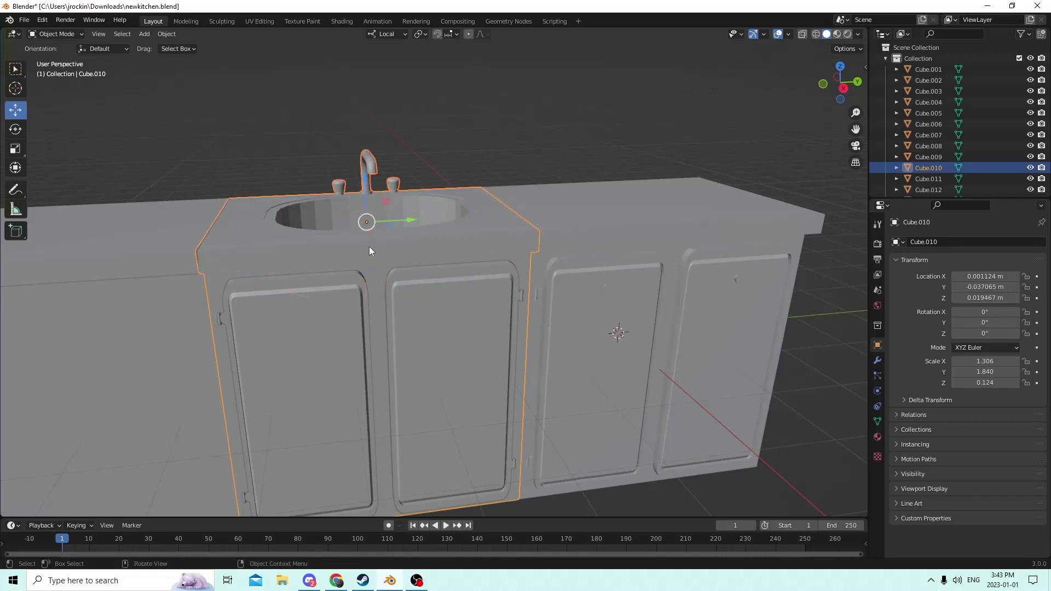
pyautogui.moveTo(365, 181); pyautogui.dragTo(389, 103)
pyautogui.rightClick(389, 103)
# Switch the viewport to Material Preview shading and inspect the materials on the joined sink cabinet.
pyautogui.scroll(-3, 387, 104)
pyautogui.moveTo(349, 121); pyautogui.dragTo(341, 124, button='middle')
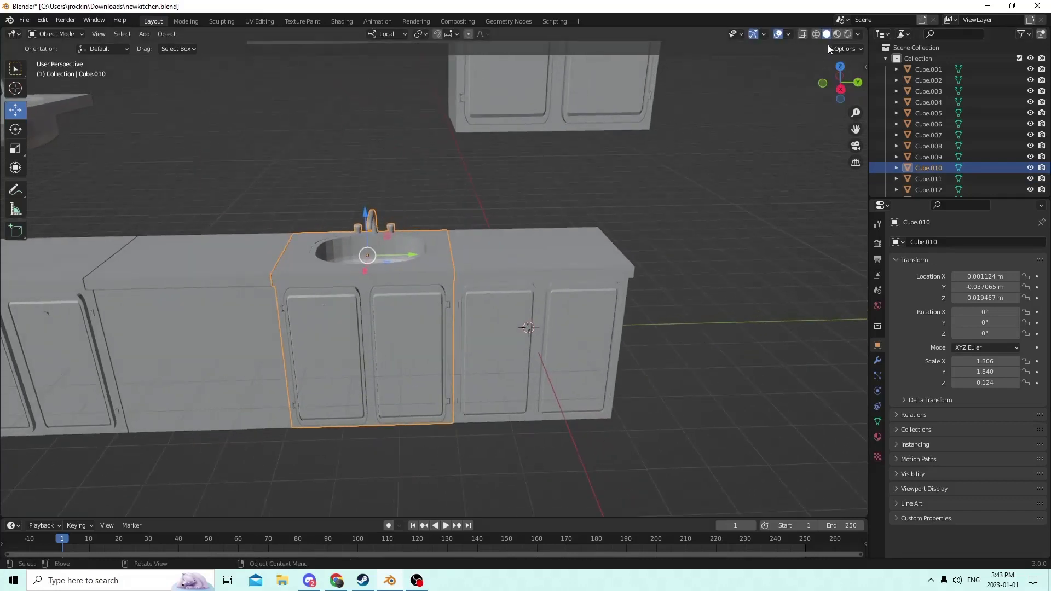
pyautogui.click(838, 34)
pyautogui.scroll(3, 615, 220)
pyautogui.moveTo(615, 220)
pyautogui.mouseDown(button='middle')
pyautogui.moveTo(532, 228)
pyautogui.moveTo(560, 232)
pyautogui.moveTo(515, 214)
pyautogui.moveTo(543, 209)
pyautogui.moveTo(524, 225)
pyautogui.mouseUp(button='middle')
pyautogui.scroll(3, 515, 230)
pyautogui.scroll(-4, 465, 252)
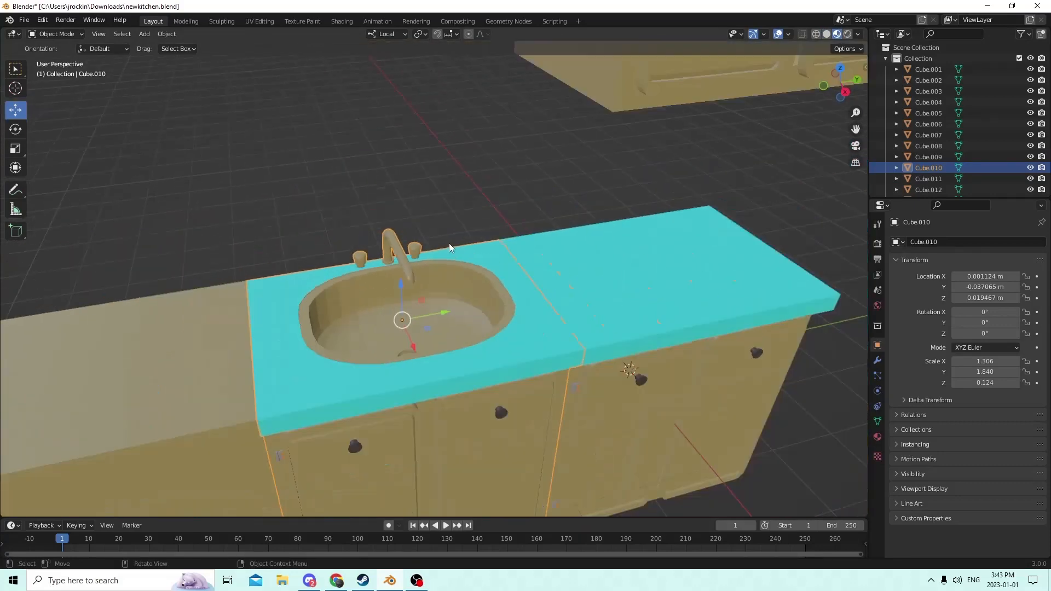
pyautogui.scroll(5, 452, 247)
pyautogui.scroll(-6, 429, 322)
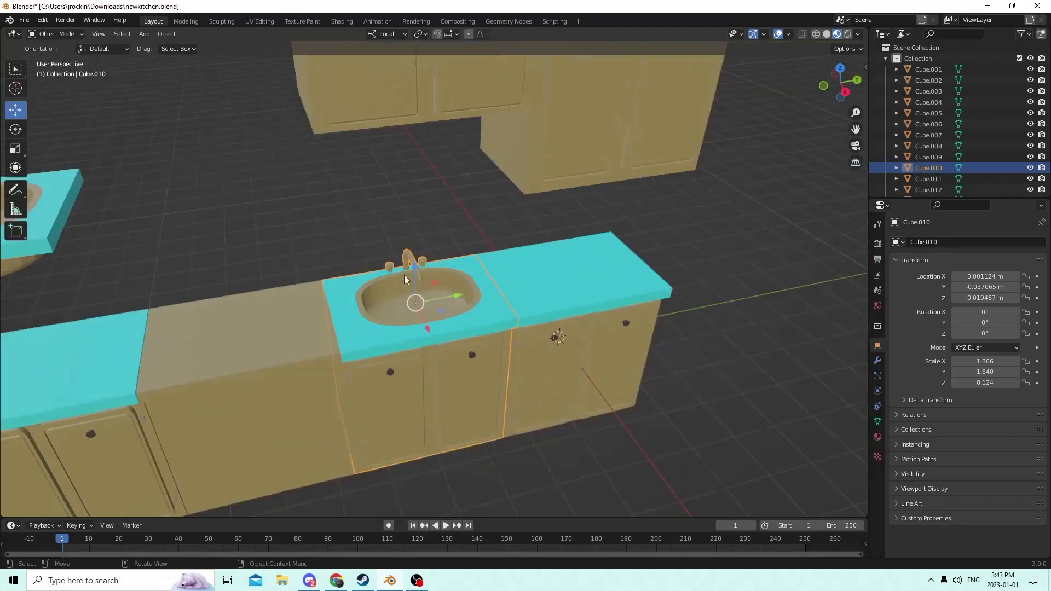
# Delete the spare copy of the sink countertop floating beside the cabinets.
pyautogui.click(100, 248)
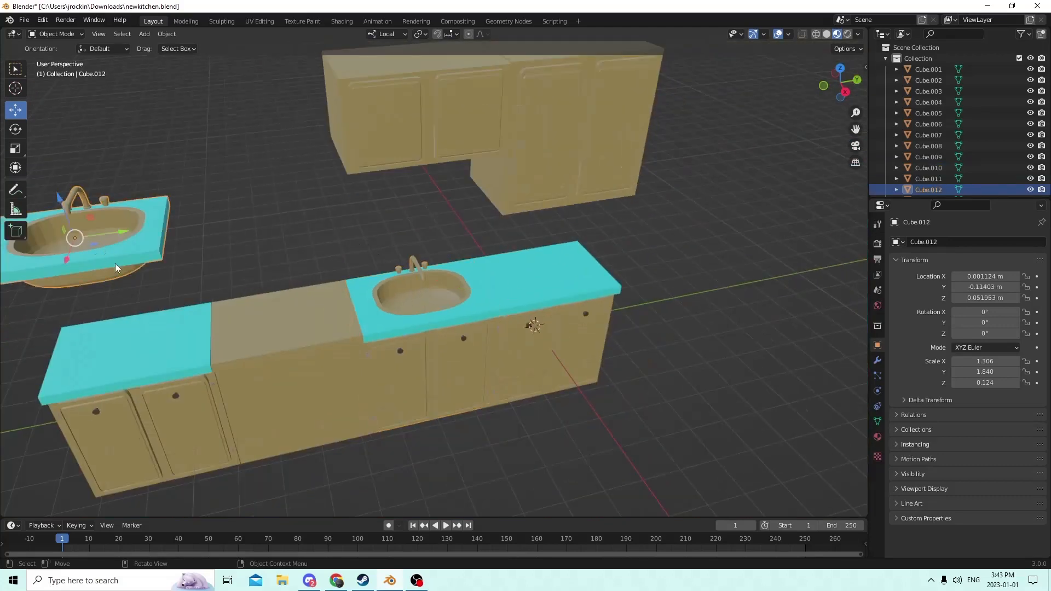
pyautogui.press('Delete')
pyautogui.scroll(3, 328, 301)
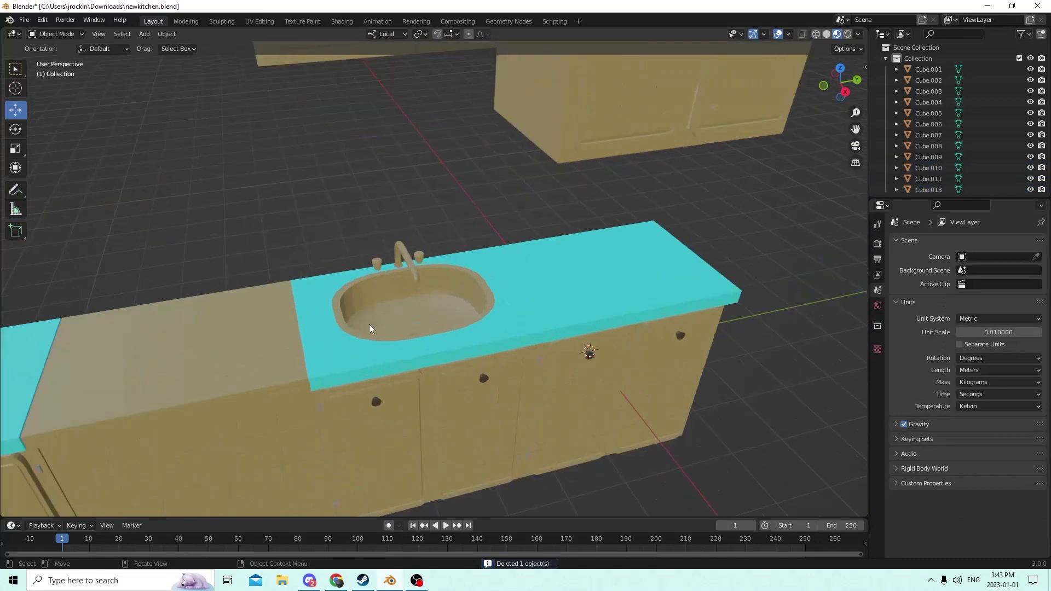
# Enter Edit Mode on the joined sink cabinet, extend the existing face selection to all linked geometry, and clear the selection.
pyautogui.click(371, 322)
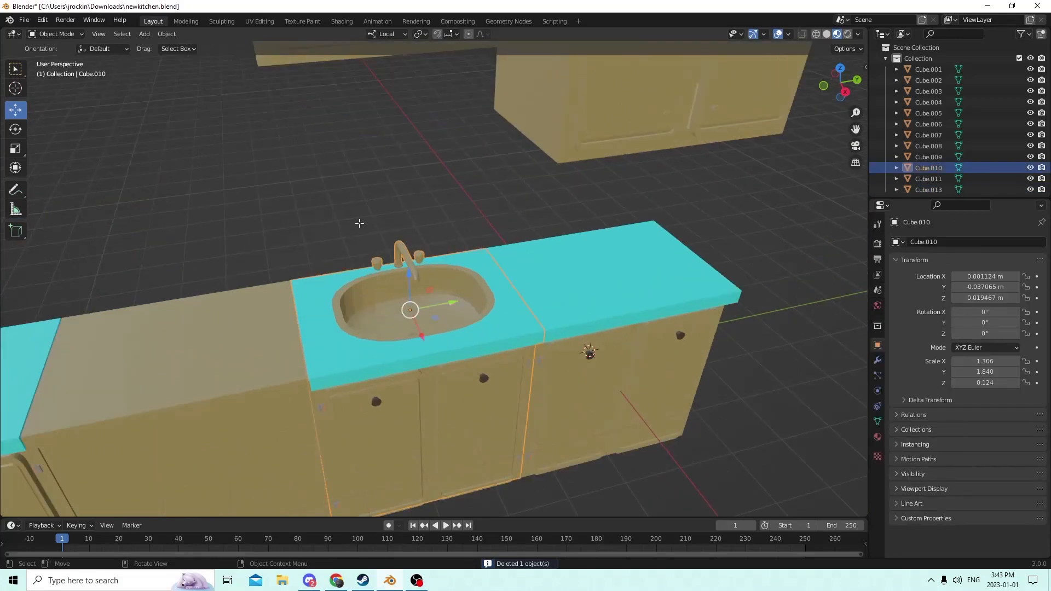
pyautogui.press('Tab')
pyautogui.moveTo(359, 223); pyautogui.dragTo(349, 201, button='middle')
pyautogui.scroll(4, 358, 211)
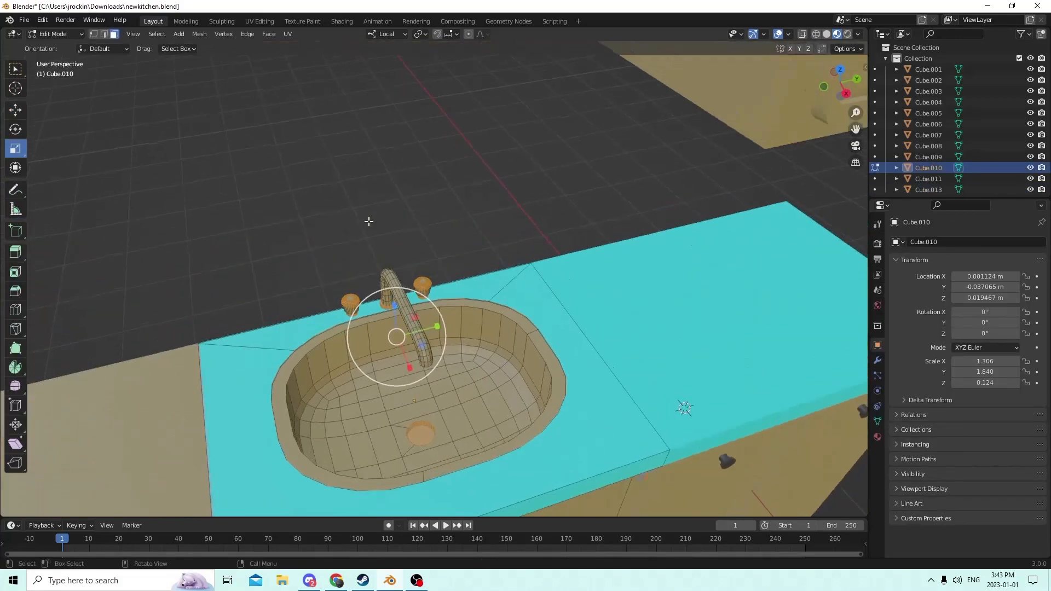
pyautogui.scroll(3, 369, 219)
pyautogui.scroll(-6, 369, 220)
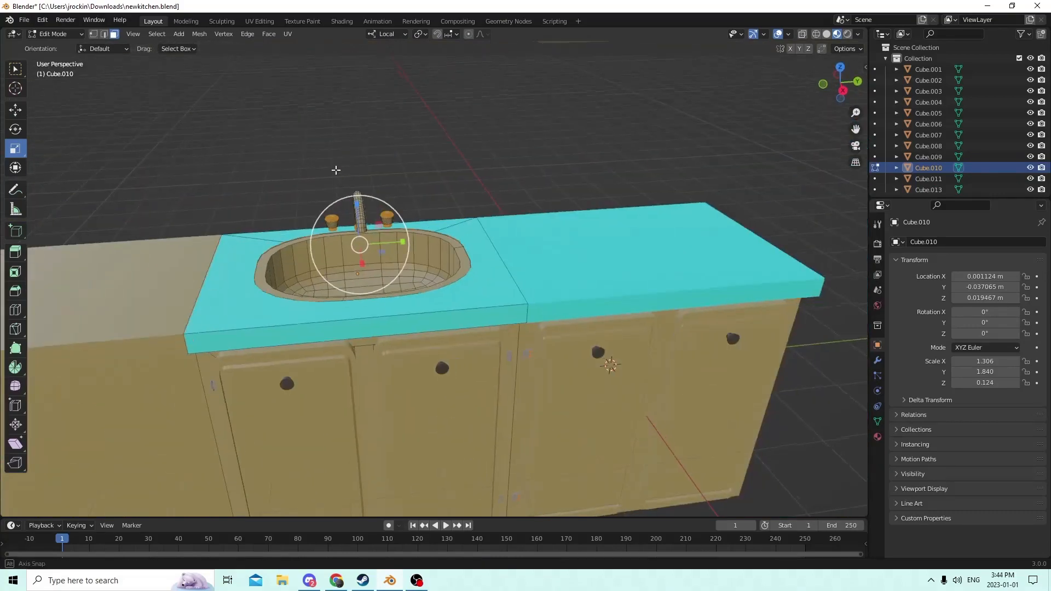
pyautogui.moveTo(335, 169); pyautogui.dragTo(356, 188, button='middle')
pyautogui.scroll(5, 356, 188)
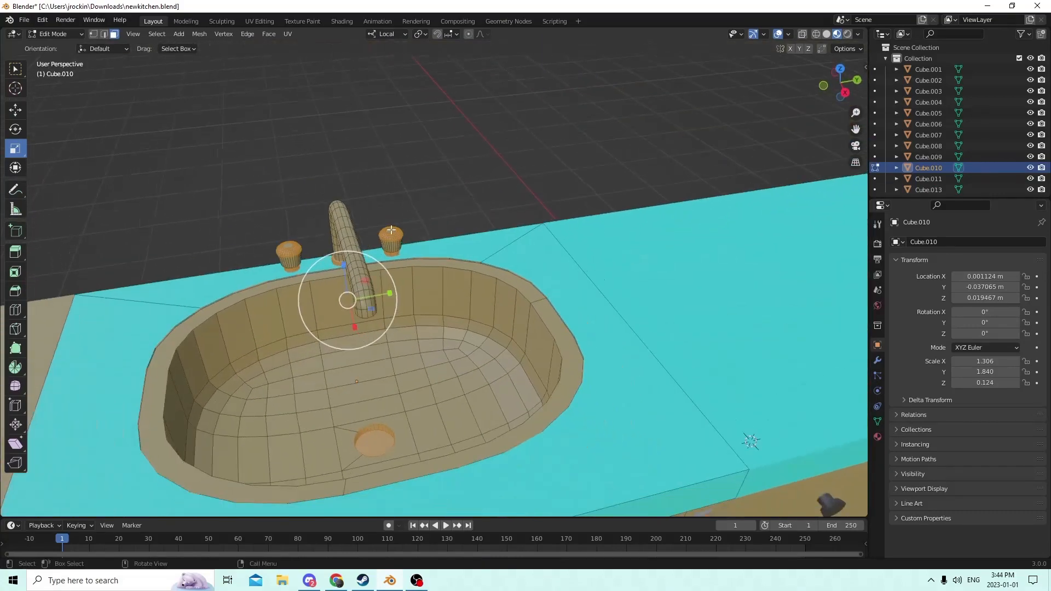
pyautogui.hotkey('ctrl', 'l')
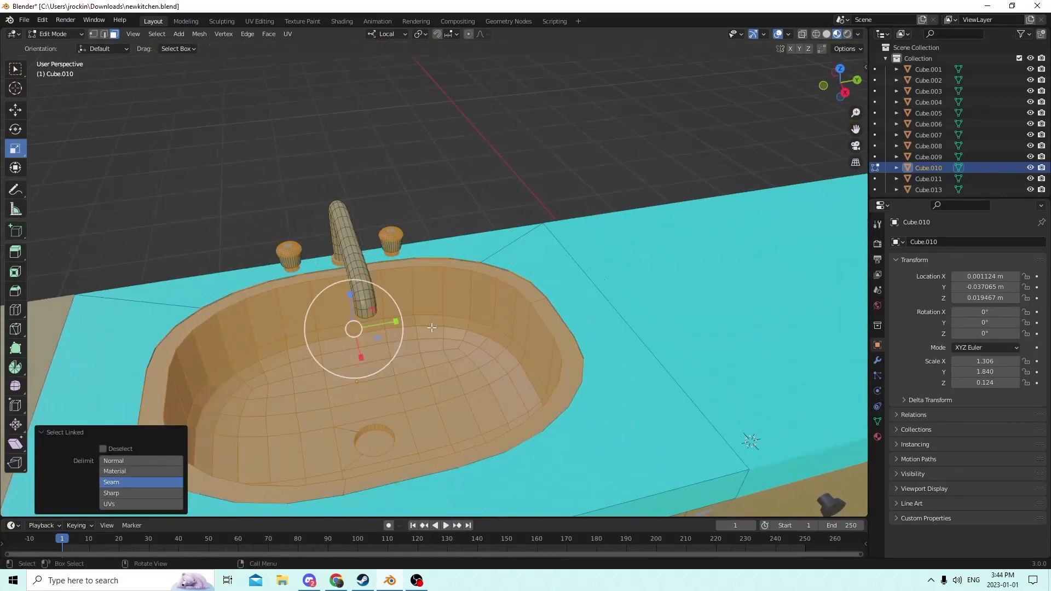
pyautogui.moveTo(371, 305); pyautogui.dragTo(376, 296, button='middle')
pyautogui.click(399, 191)
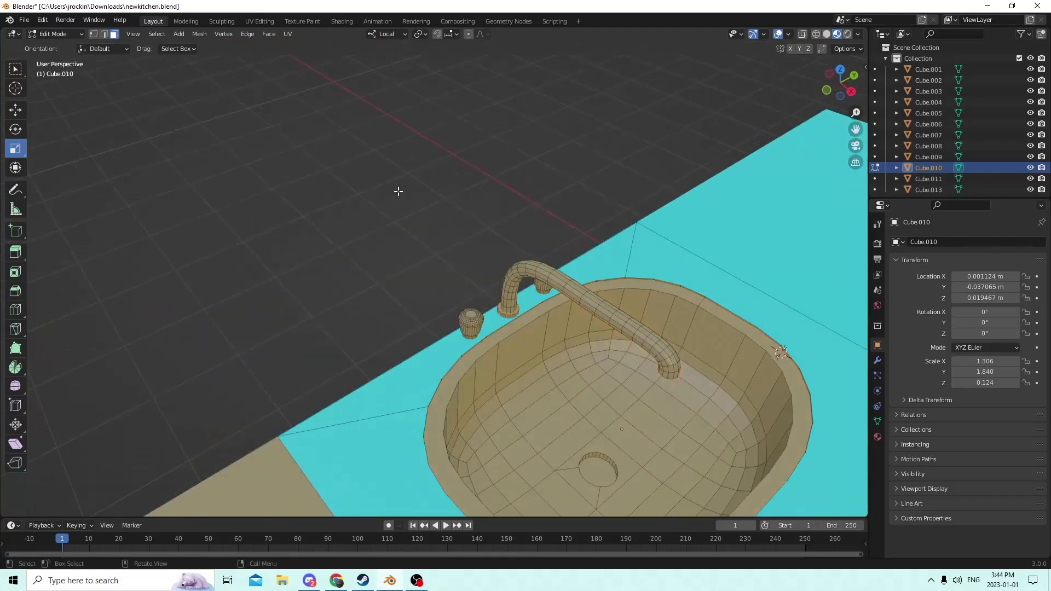
# Select the linked sink bowl, faucet pipe and both tap bases, and assign them a new material with a mid-grey base color.
pyautogui.moveTo(393, 191); pyautogui.dragTo(378, 186, button='middle')
pyautogui.hotkey('ctrl', 'l')
pyautogui.scroll(3, 407, 316)
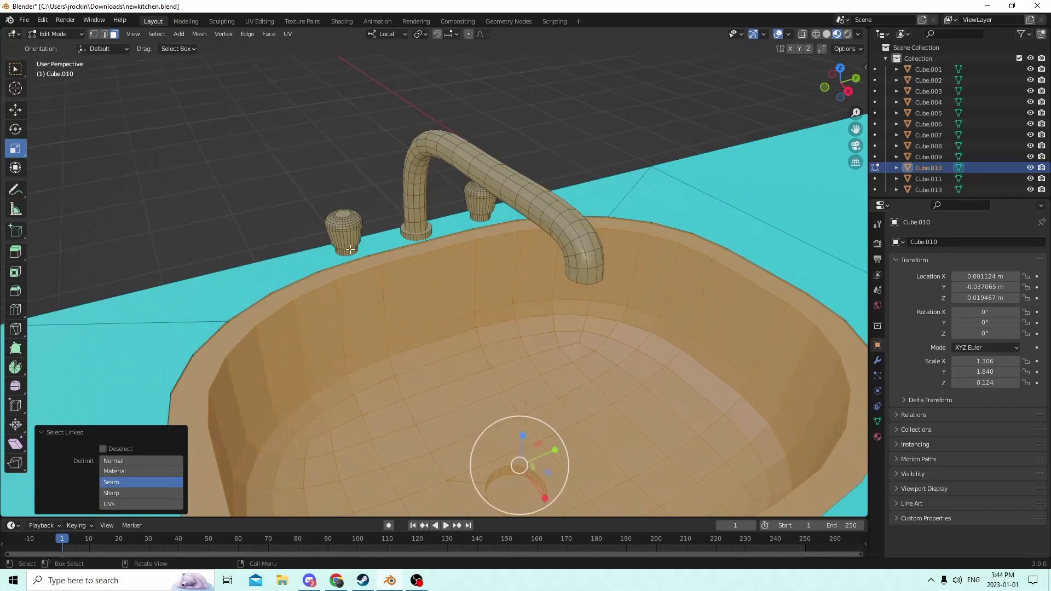
pyautogui.press('l')
pyautogui.press('l')
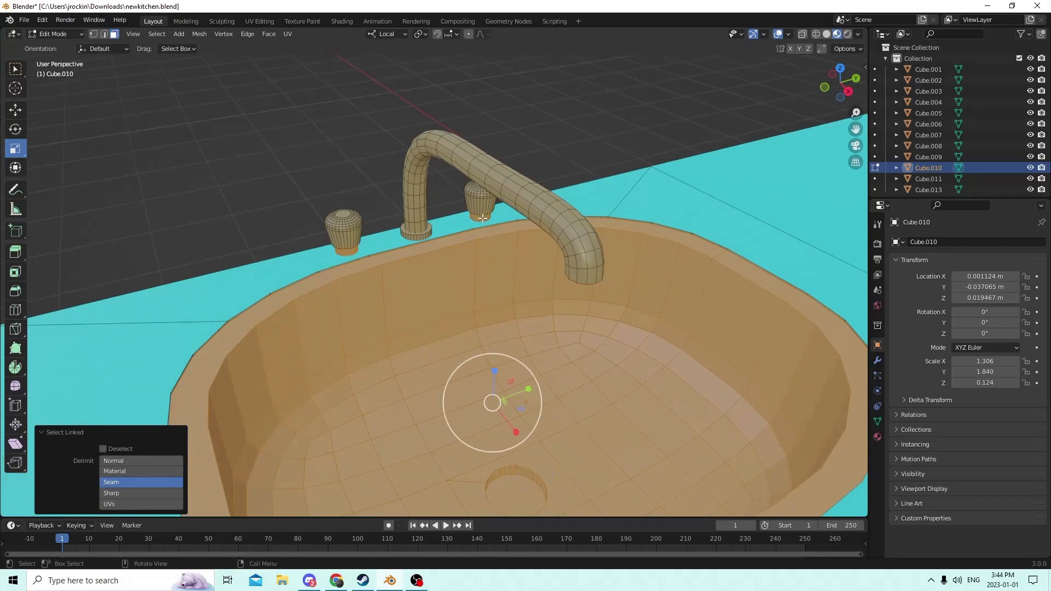
pyautogui.press('l')
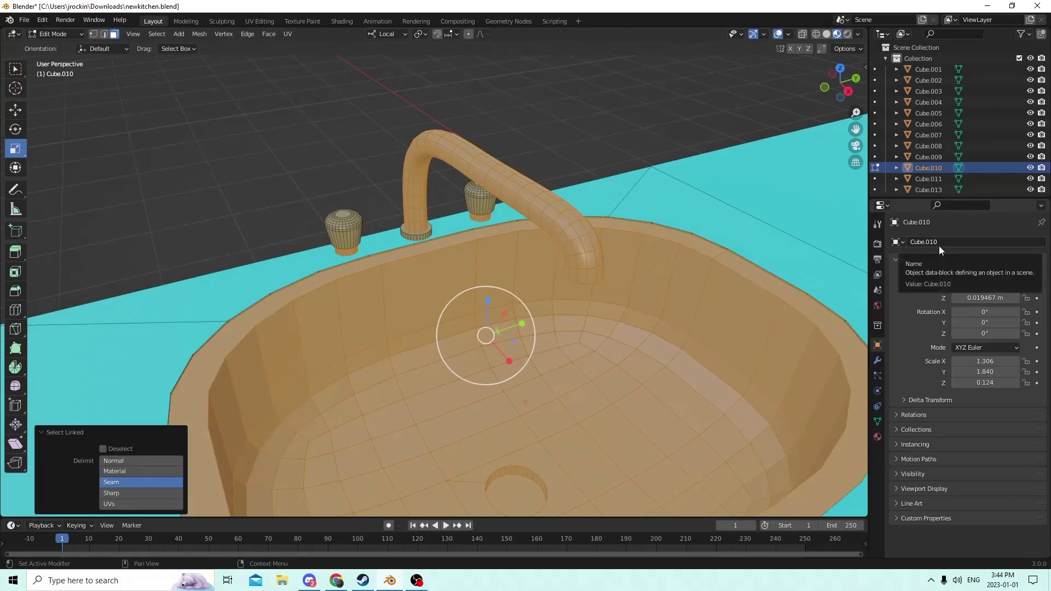
pyautogui.click(878, 436)
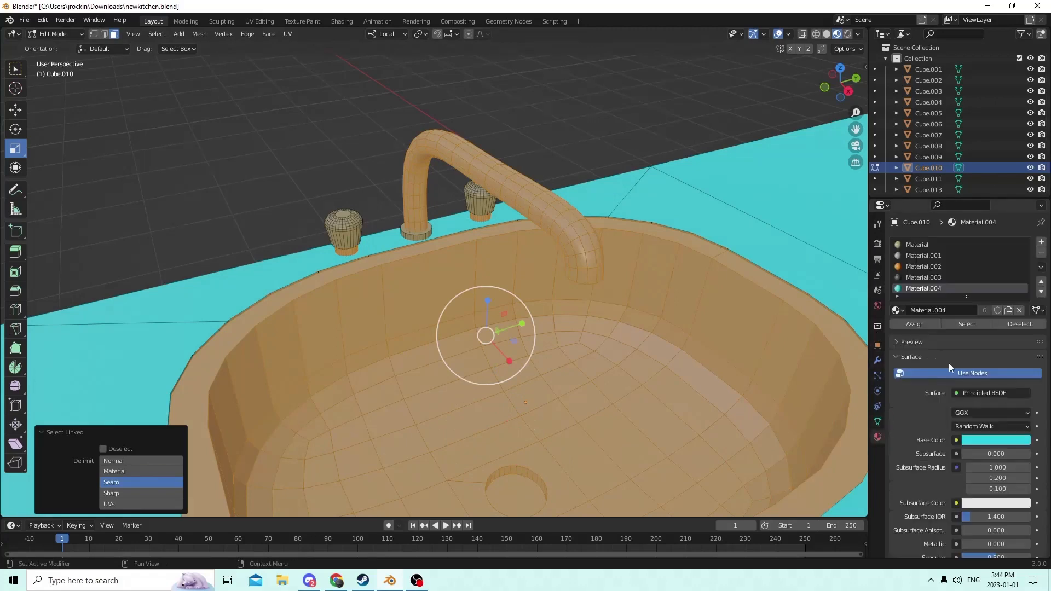
pyautogui.click(1041, 242)
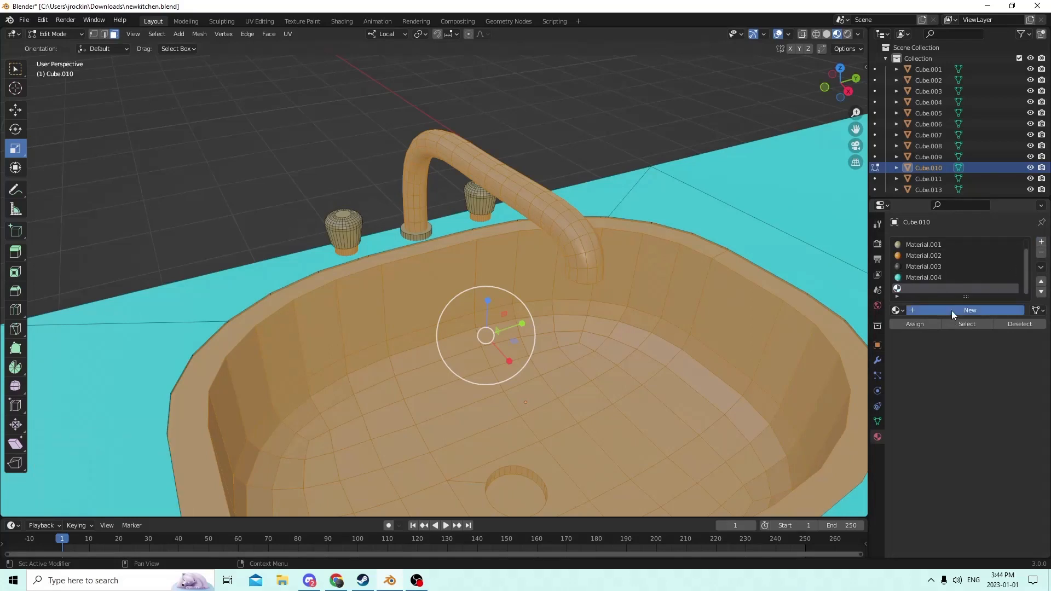
pyautogui.click(952, 311)
pyautogui.click(979, 438)
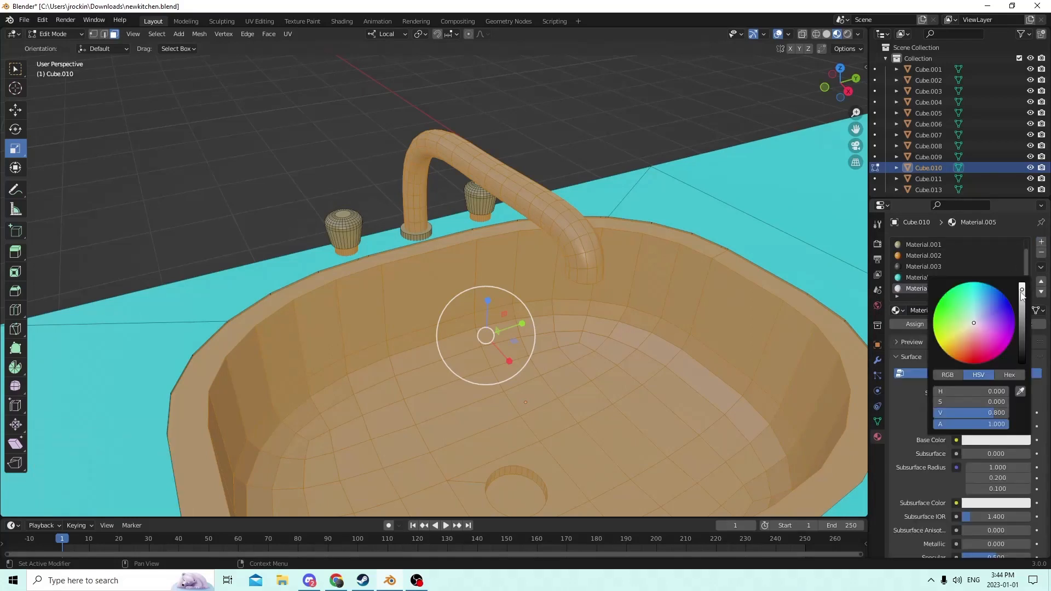
pyautogui.moveTo(1022, 295); pyautogui.dragTo(1021, 323)
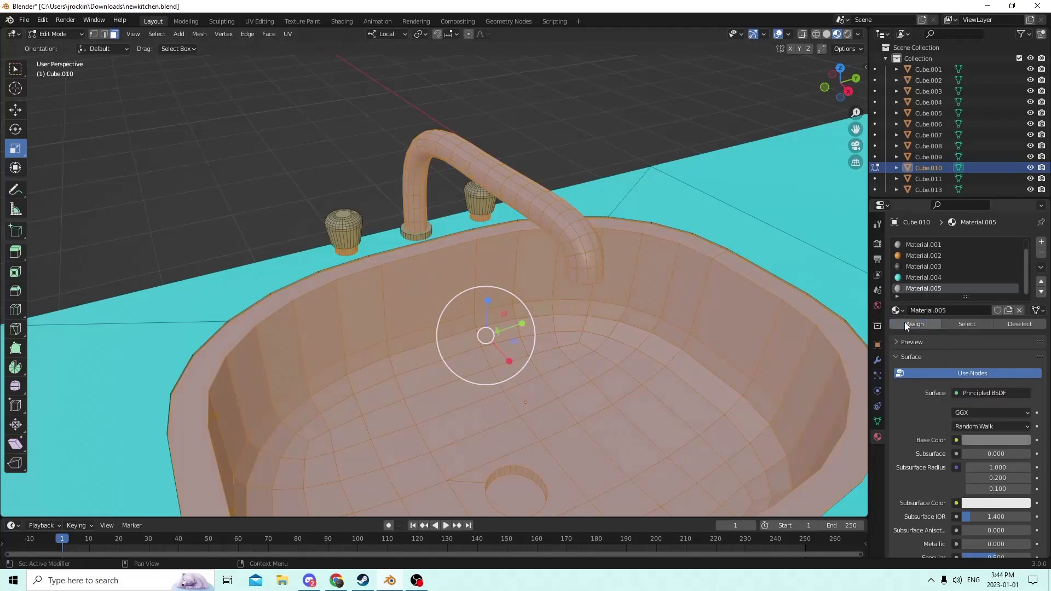
pyautogui.click(535, 103)
# Select the ring at the faucet's base and assign it a new material with a near-black base color.
pyautogui.moveTo(535, 103); pyautogui.dragTo(535, 124, button='middle')
pyautogui.scroll(-4, 507, 113)
pyautogui.scroll(5, 535, 125)
pyautogui.moveTo(274, 289); pyautogui.dragTo(318, 282, button='middle')
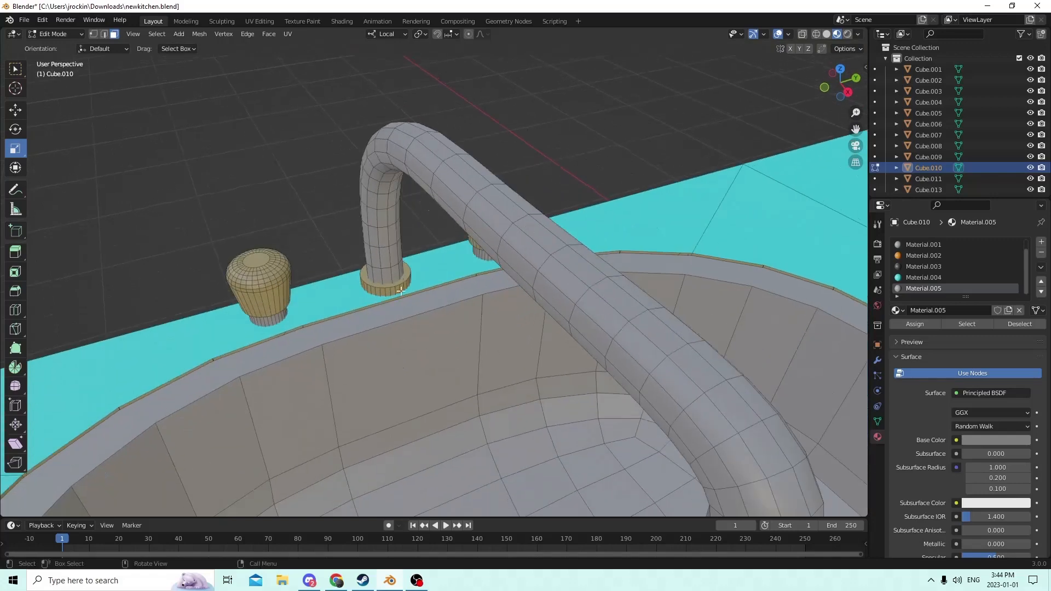
pyautogui.press('l')
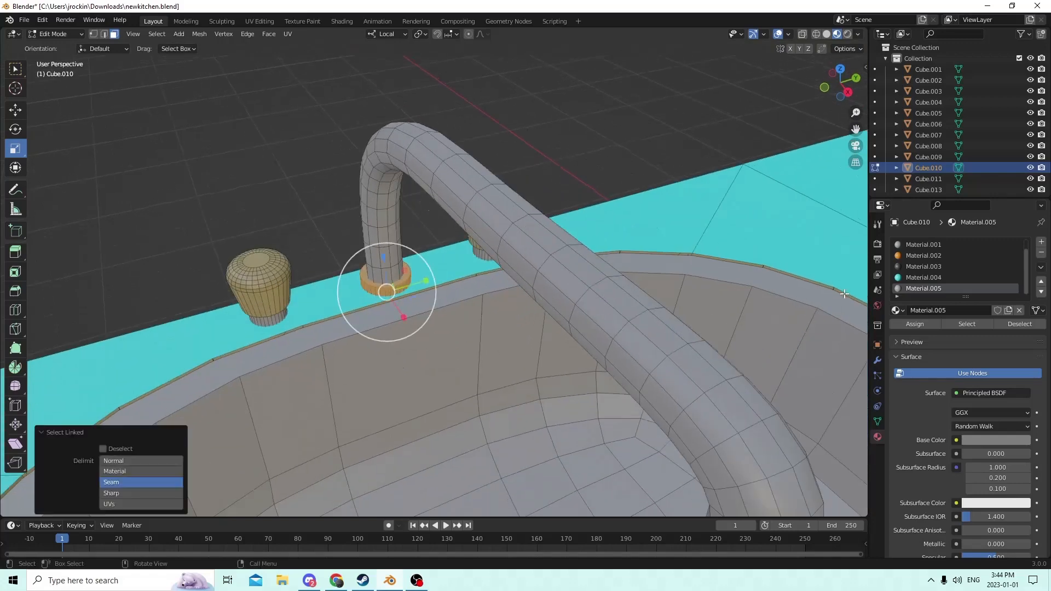
pyautogui.click(1042, 242)
pyautogui.click(941, 308)
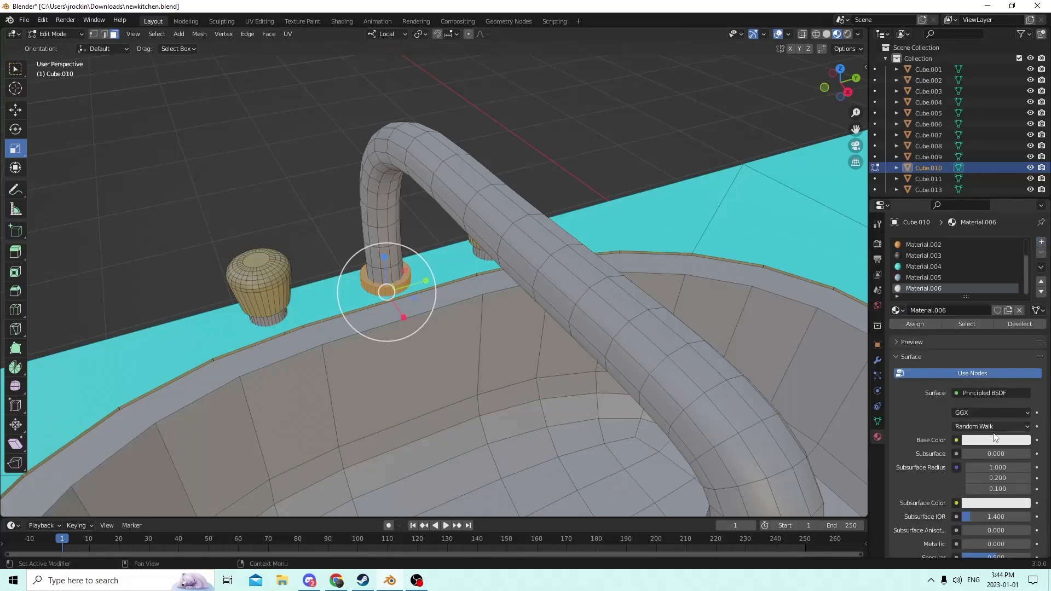
pyautogui.click(994, 440)
pyautogui.moveTo(1019, 295); pyautogui.dragTo(1022, 359)
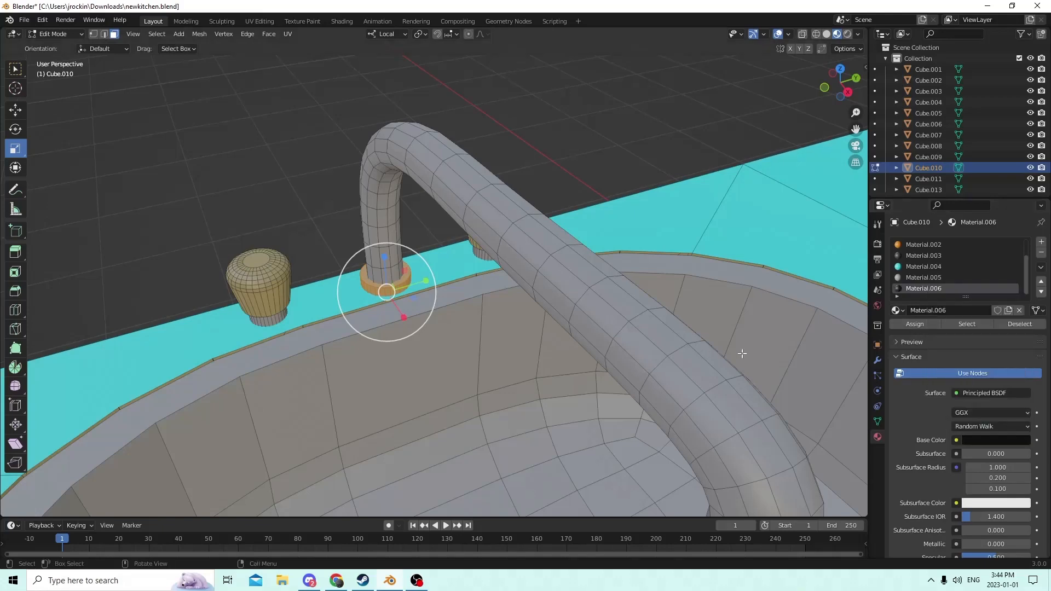
pyautogui.click(914, 323)
pyautogui.click(528, 144)
# Assign both tap knobs a new red material with hue 0.004, saturation 0.846 and value 0.800, and return to Object Mode.
pyautogui.moveTo(529, 144); pyautogui.dragTo(503, 162, button='middle')
pyautogui.moveTo(554, 184); pyautogui.dragTo(442, 211, button='middle')
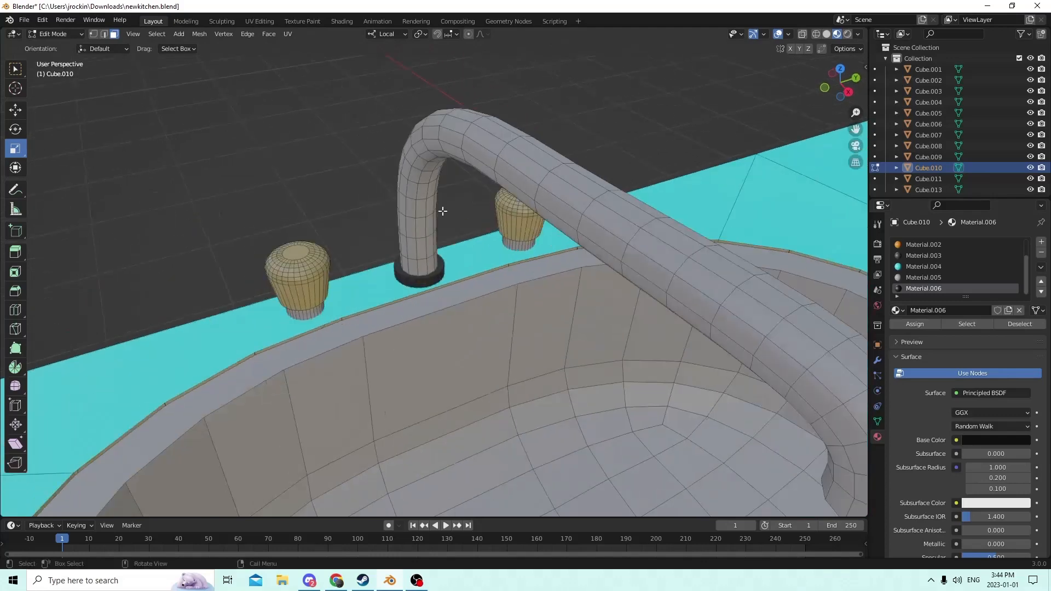
pyautogui.press('l')
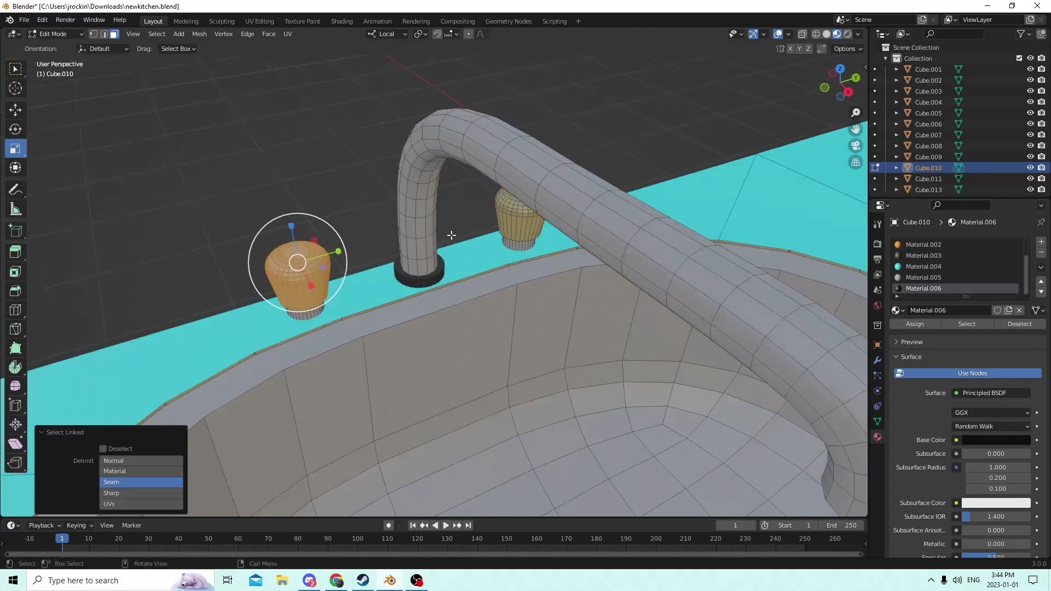
pyautogui.press('l')
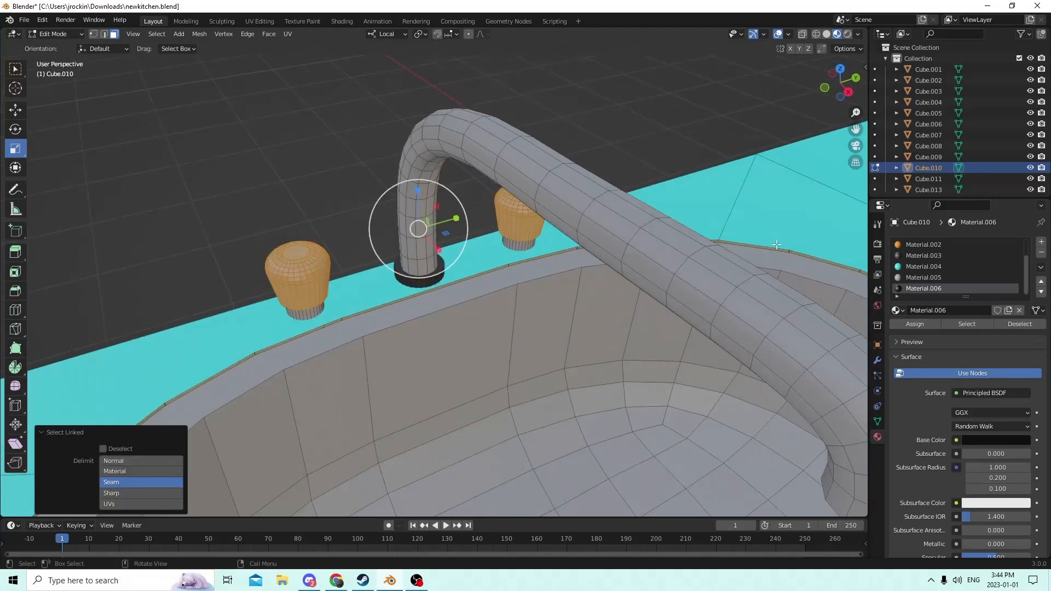
pyautogui.click(1041, 242)
pyautogui.click(978, 311)
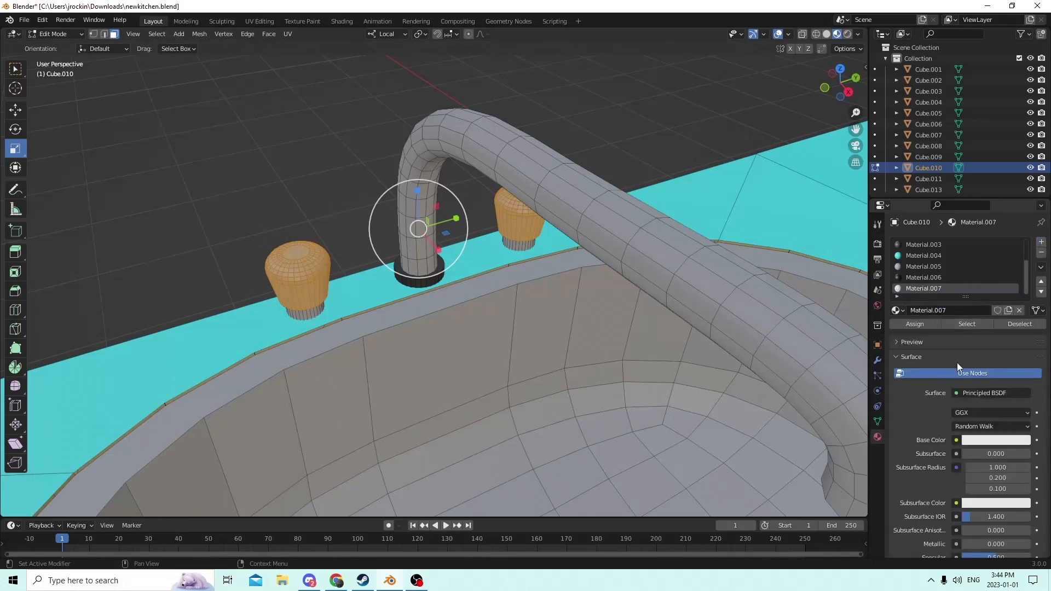
pyautogui.click(975, 440)
pyautogui.moveTo(975, 323)
pyautogui.mouseDown()
pyautogui.moveTo(969, 329)
pyautogui.moveTo(988, 318)
pyautogui.moveTo(973, 346)
pyautogui.mouseUp()
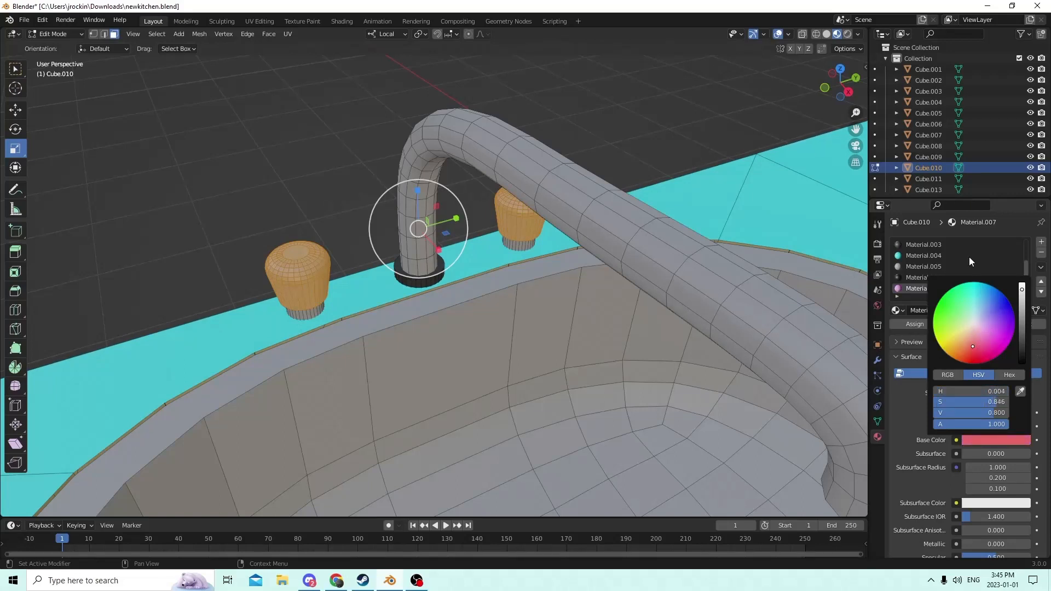
pyautogui.click(642, 134)
pyautogui.scroll(-5, 590, 129)
pyautogui.moveTo(589, 129); pyautogui.dragTo(540, 109, button='middle')
pyautogui.scroll(-5, 540, 109)
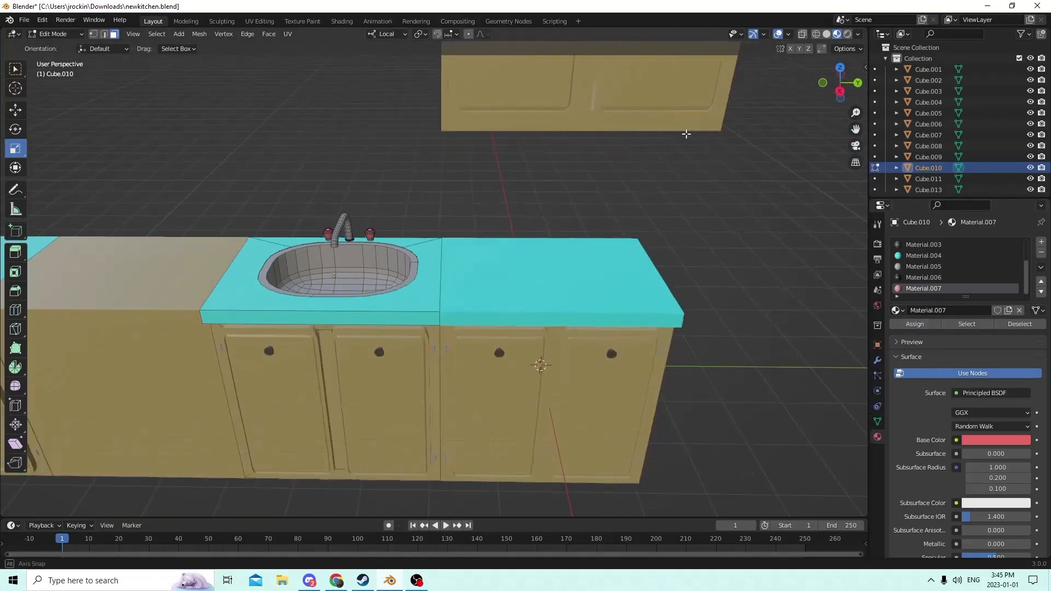
pyautogui.press('Tab')
# Inspect the colored sink counter and the adjoining plain cabinet and countertop blocks, selecting the two plain blocks.
pyautogui.scroll(2, 477, 182)
pyautogui.moveTo(476, 183); pyautogui.dragTo(389, 152, button='middle')
pyautogui.click(455, 172)
pyautogui.scroll(2, 393, 152)
pyautogui.scroll(-4, 383, 151)
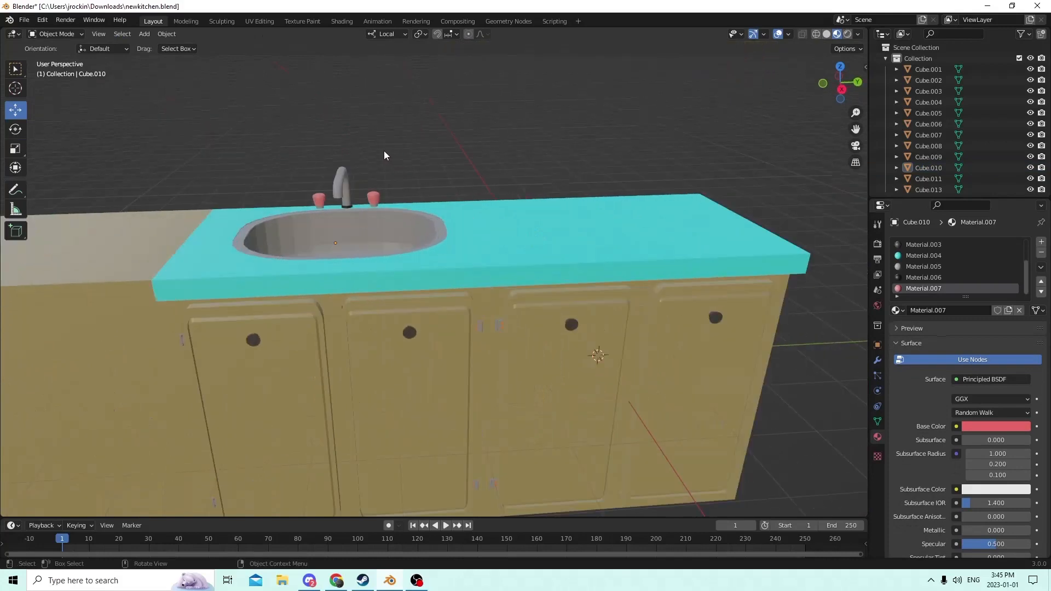
pyautogui.scroll(3, 341, 179)
pyautogui.click(180, 301)
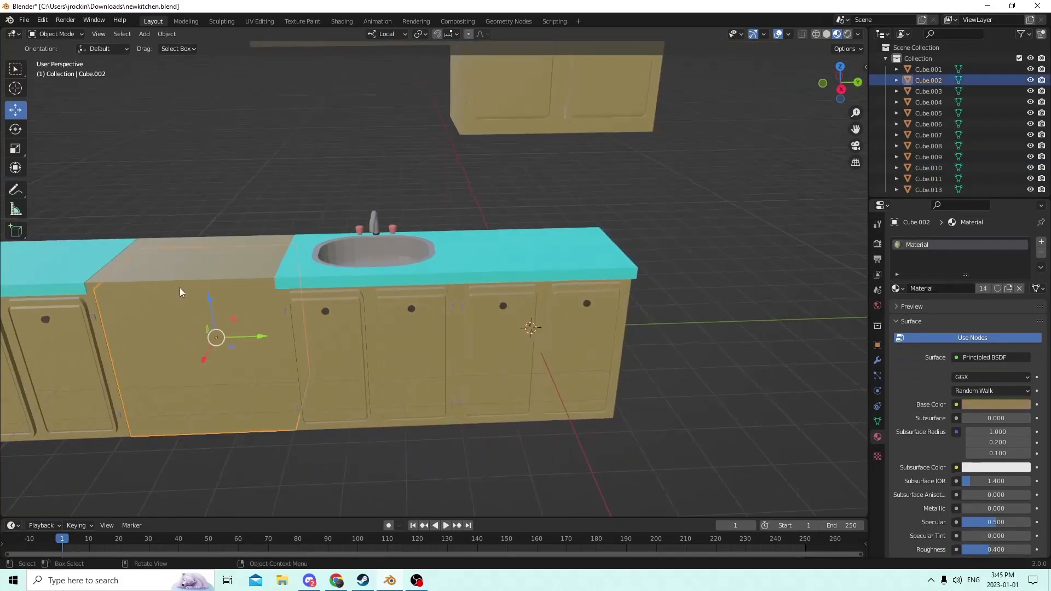
pyautogui.click(179, 275)
pyautogui.scroll(2, 179, 274)
pyautogui.moveTo(179, 274); pyautogui.dragTo(213, 271, button='middle')
pyautogui.click(252, 392)
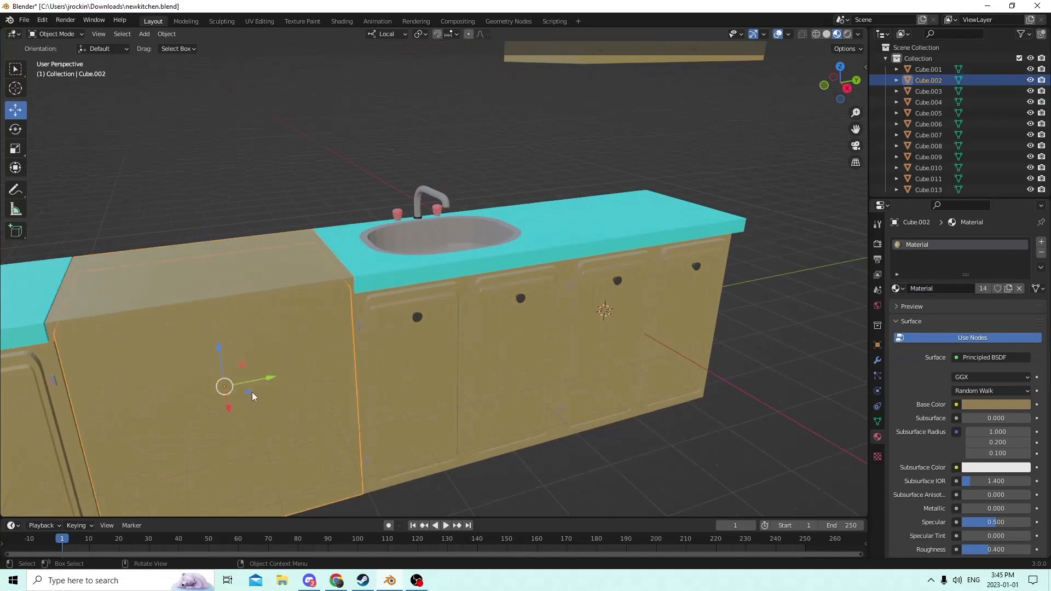
pyautogui.keyDown('shift'); pyautogui.click(234, 300); pyautogui.keyUp('shift')
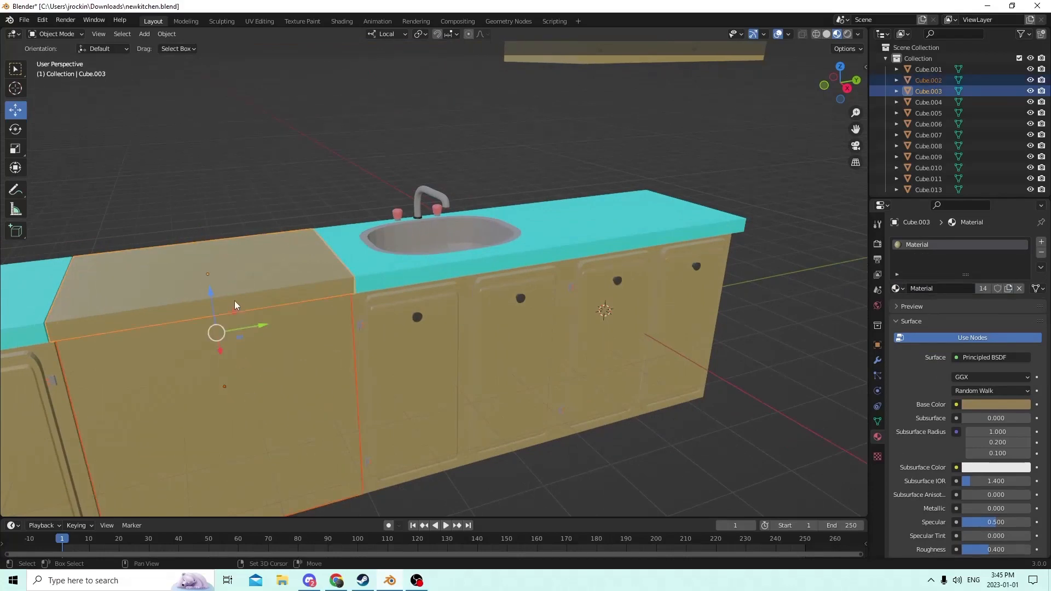
pyautogui.moveTo(234, 301); pyautogui.dragTo(264, 326, button='middle')
pyautogui.scroll(2, 262, 328)
pyautogui.scroll(-3, 262, 329)
pyautogui.moveTo(178, 250); pyautogui.dragTo(207, 217, button='middle')
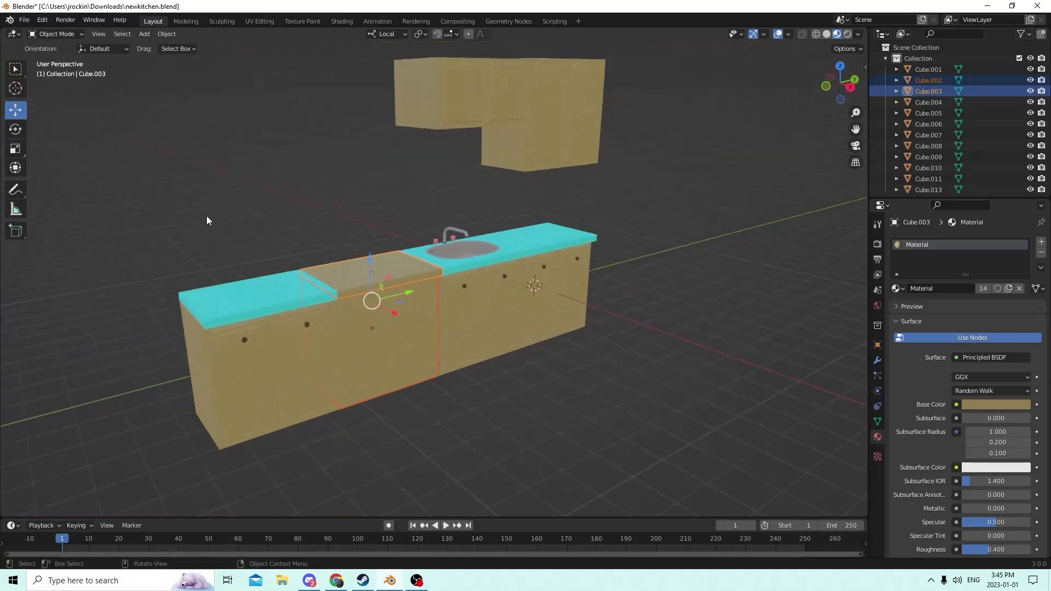
# Delete the finished cabinet with the turquoise countertop at the far end of the row, beyond the plain blocks.
pyautogui.click(271, 314)
pyautogui.moveTo(271, 314); pyautogui.dragTo(235, 310, button='middle')
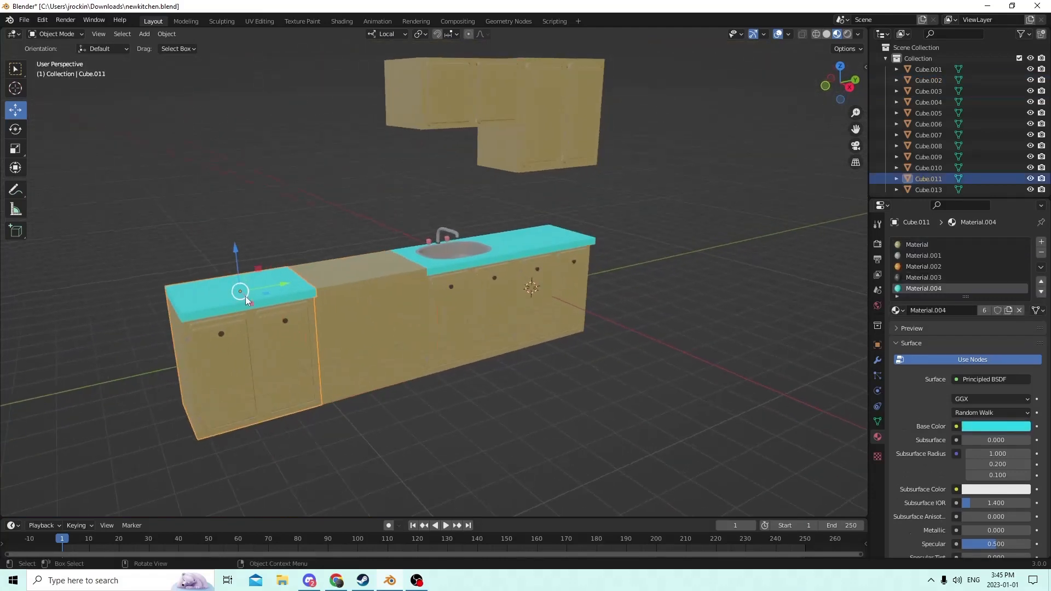
pyautogui.press('x')
pyautogui.click(247, 298)
pyautogui.scroll(4, 271, 295)
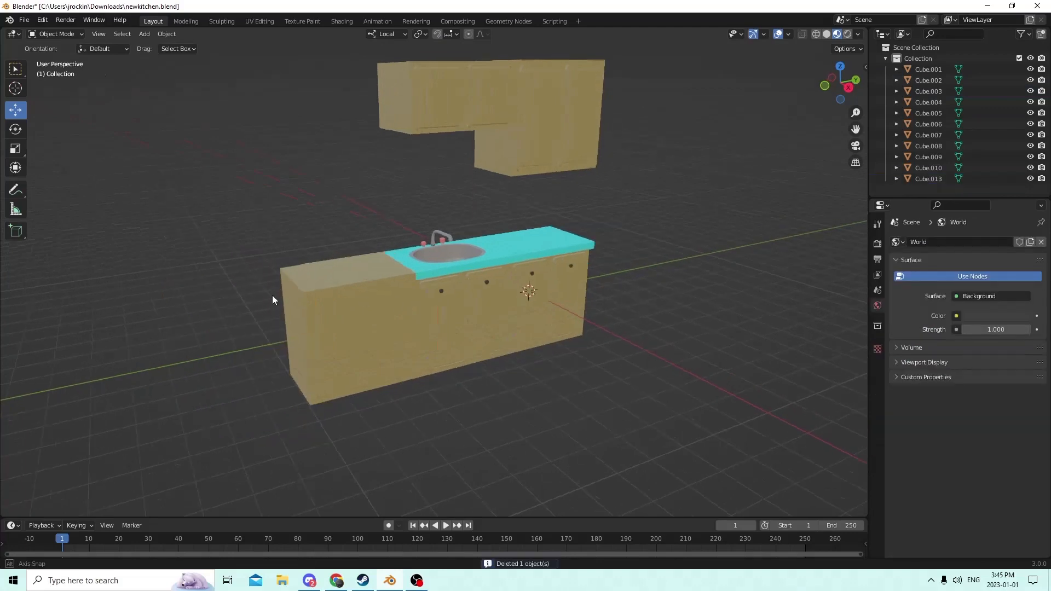
pyautogui.moveTo(320, 311); pyautogui.dragTo(301, 312, button='middle')
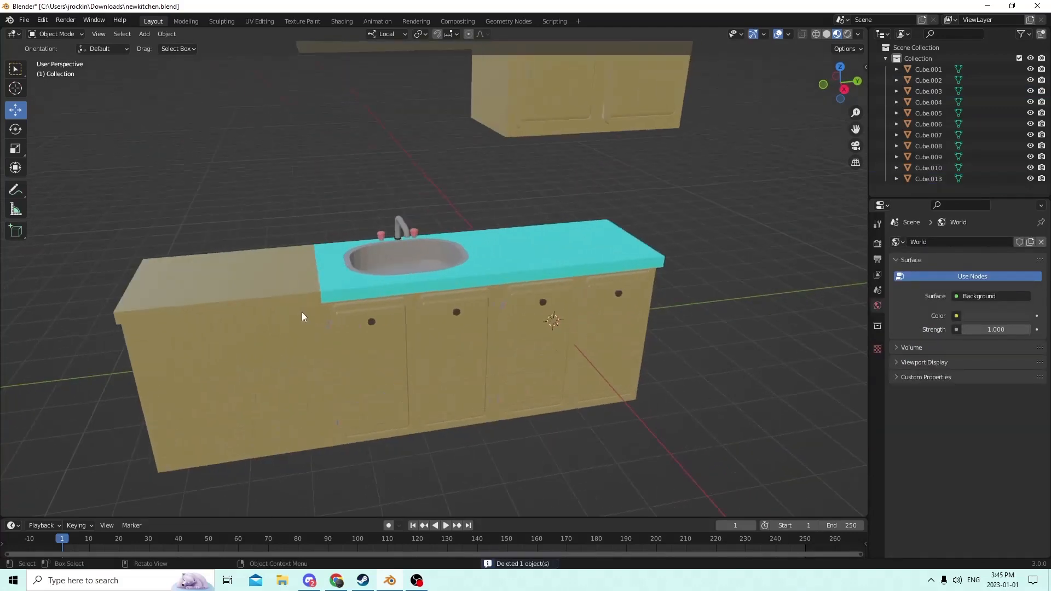
# Examine the remaining counter row from several angles, checking the sink, faucet, taps and materials.
pyautogui.scroll(-4, 202, 313)
pyautogui.moveTo(213, 316); pyautogui.dragTo(310, 334, button='middle')
pyautogui.scroll(3, 310, 334)
pyautogui.scroll(-2, 310, 334)
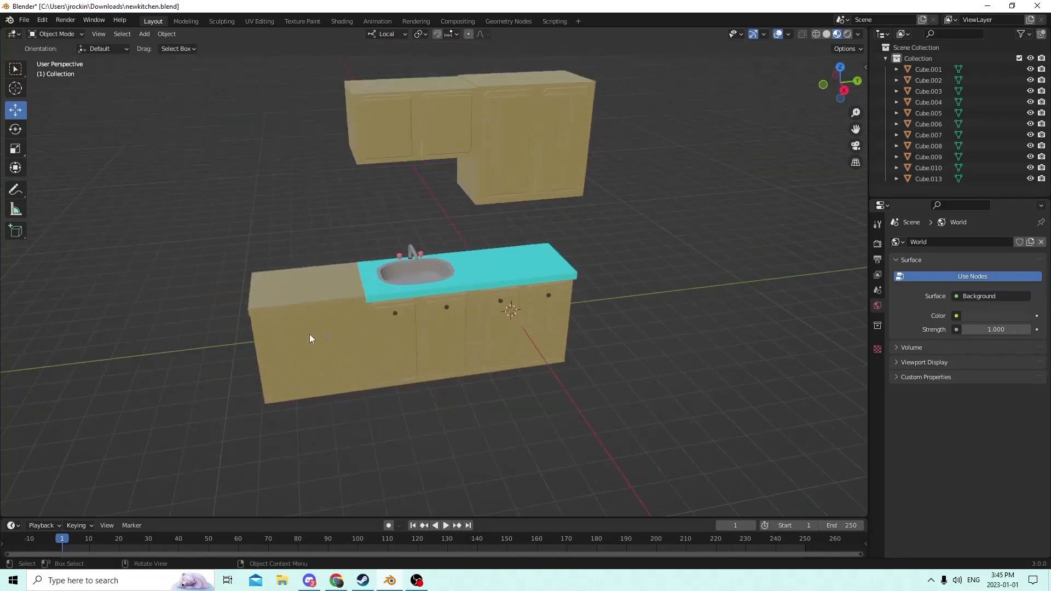
pyautogui.scroll(5, 307, 324)
pyautogui.scroll(3, 307, 316)
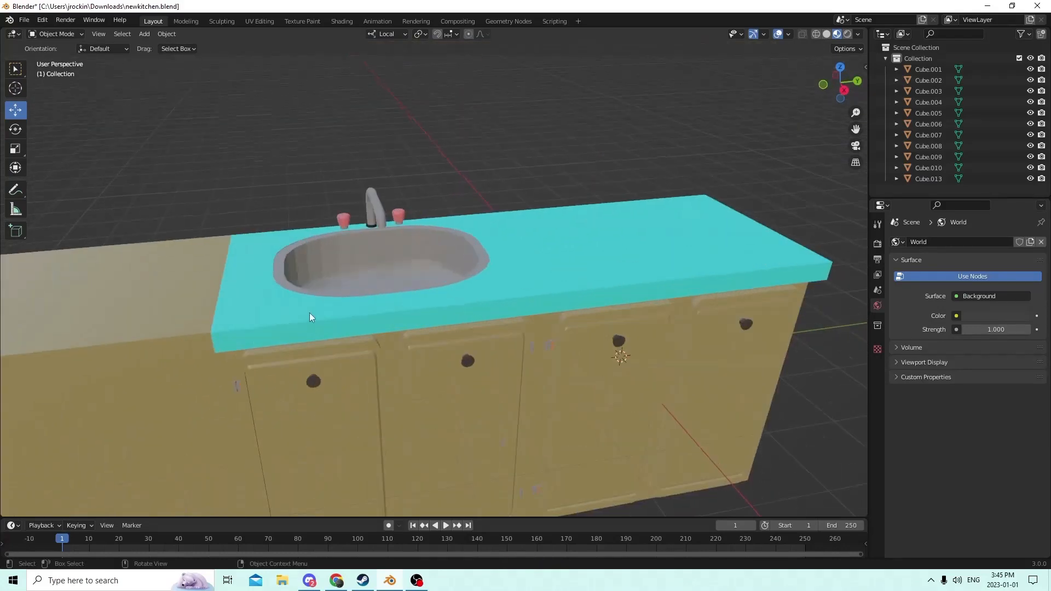
pyautogui.scroll(-5, 310, 311)
pyautogui.moveTo(317, 305); pyautogui.dragTo(369, 289, button='middle')
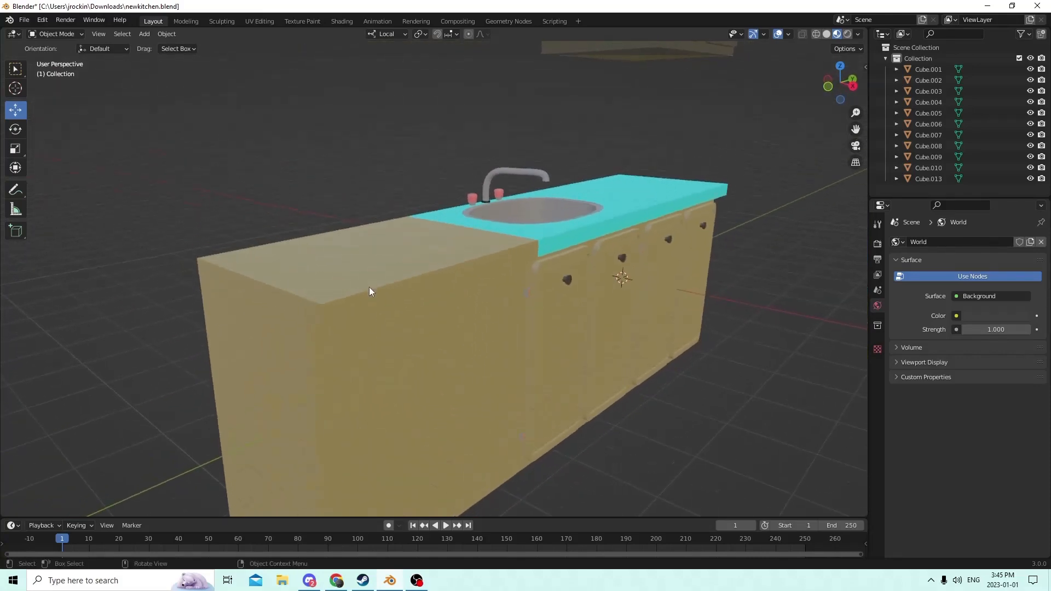
pyautogui.scroll(-3, 369, 287)
pyautogui.scroll(2, 386, 299)
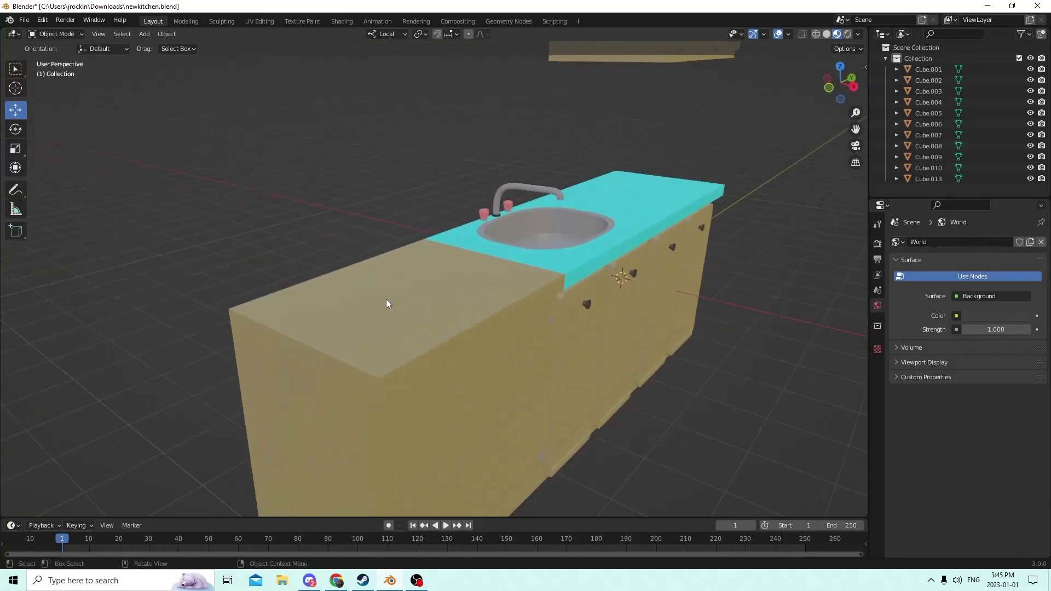
pyautogui.moveTo(386, 299); pyautogui.dragTo(353, 310, button='middle')
pyautogui.click(483, 274)
pyautogui.moveTo(484, 273); pyautogui.dragTo(333, 198, button='middle')
pyautogui.click(334, 198)
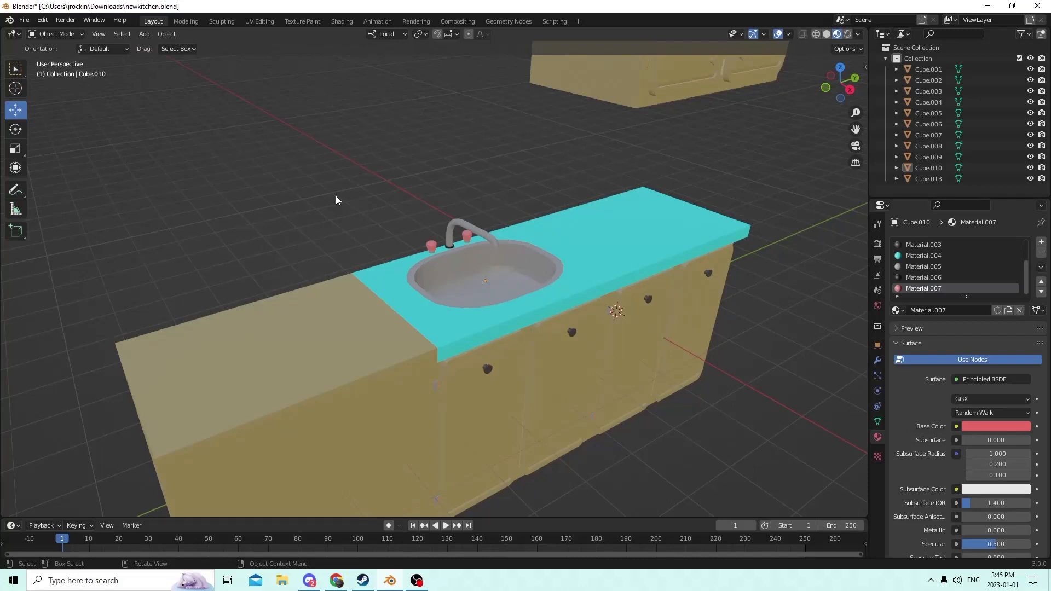
pyautogui.moveTo(431, 212); pyautogui.dragTo(376, 180, button='middle')
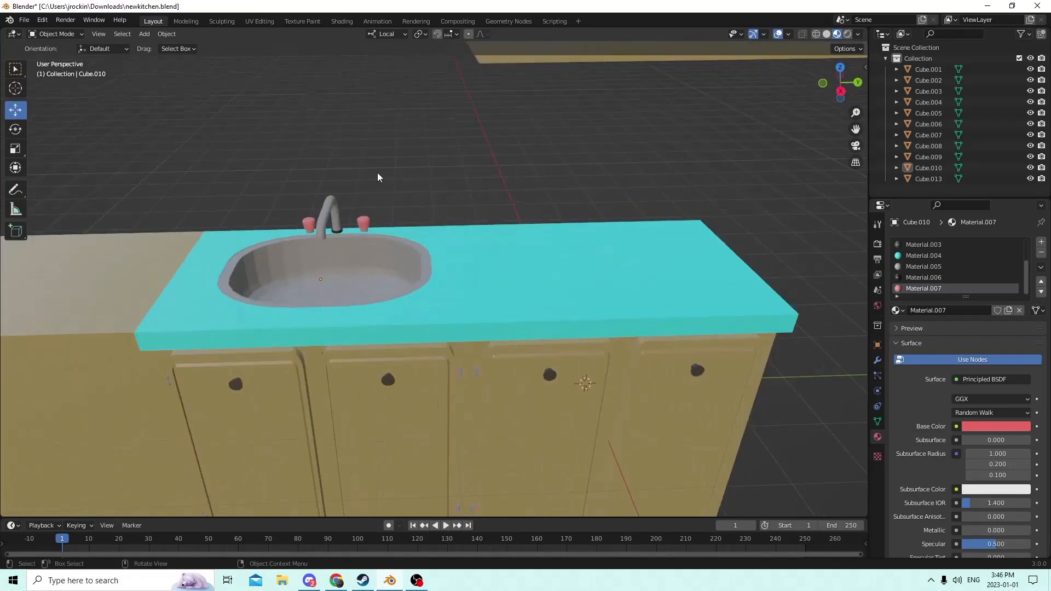
pyautogui.scroll(-2, 381, 171)
pyautogui.moveTo(381, 171); pyautogui.dragTo(402, 179, button='middle')
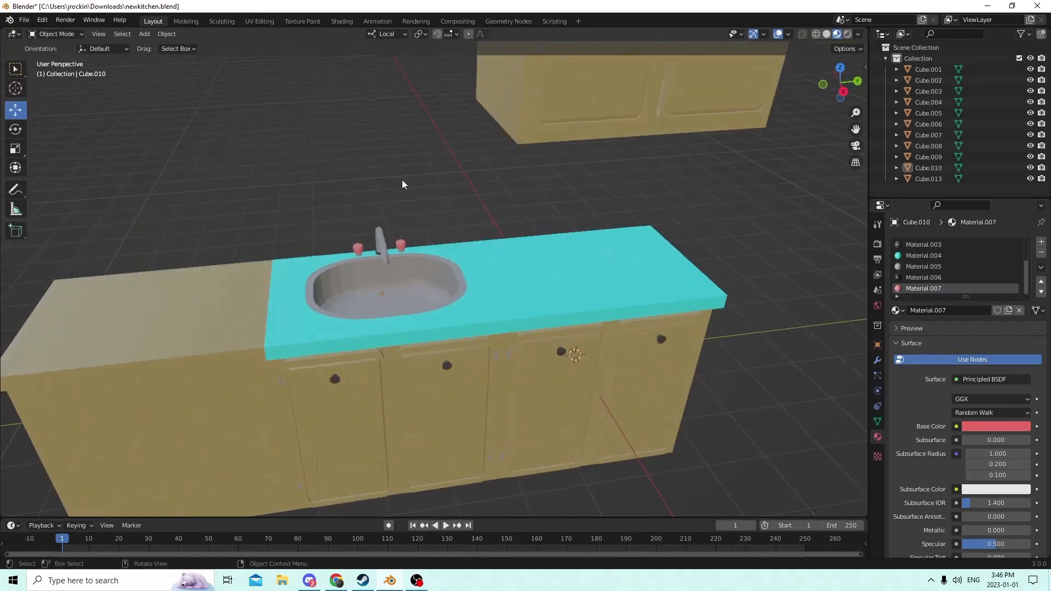
pyautogui.scroll(4, 413, 177)
pyautogui.scroll(-2, 429, 178)
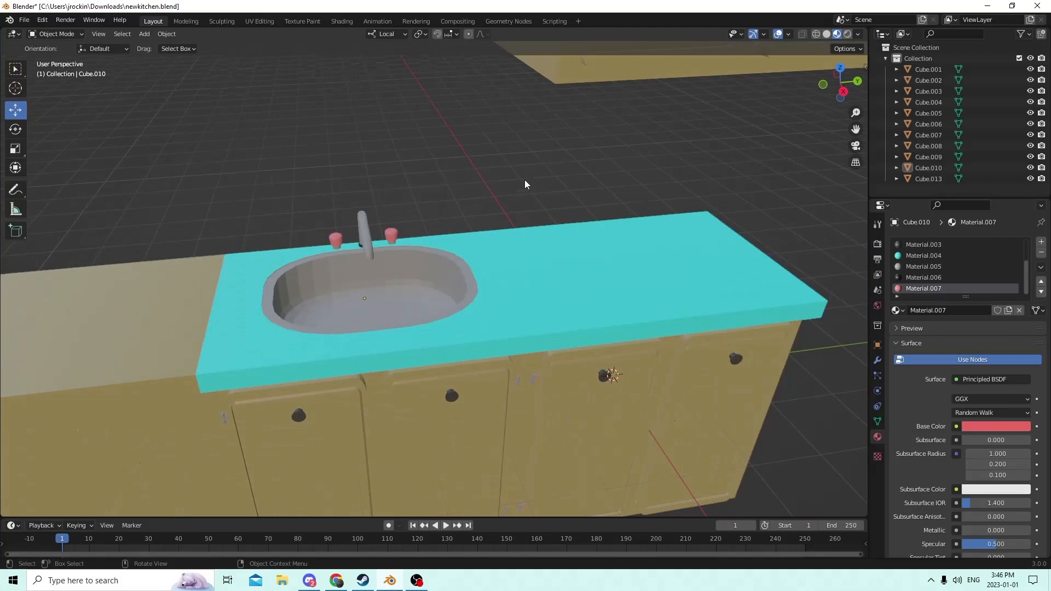